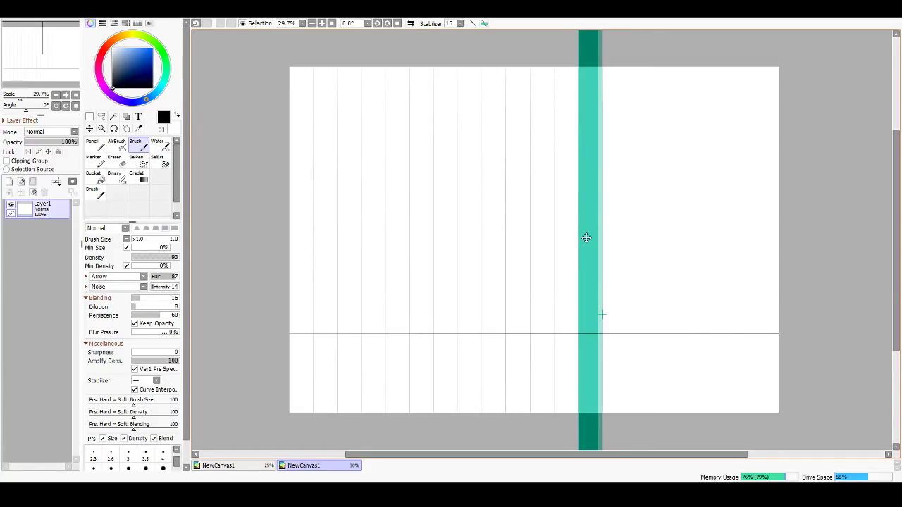
# Step: Draw the remaining evenly spaced thin vertical grid lines across the rest of the canvas along the straight ruler
pyautogui.moveTo(586, 235); pyautogui.dragTo(613, 235)
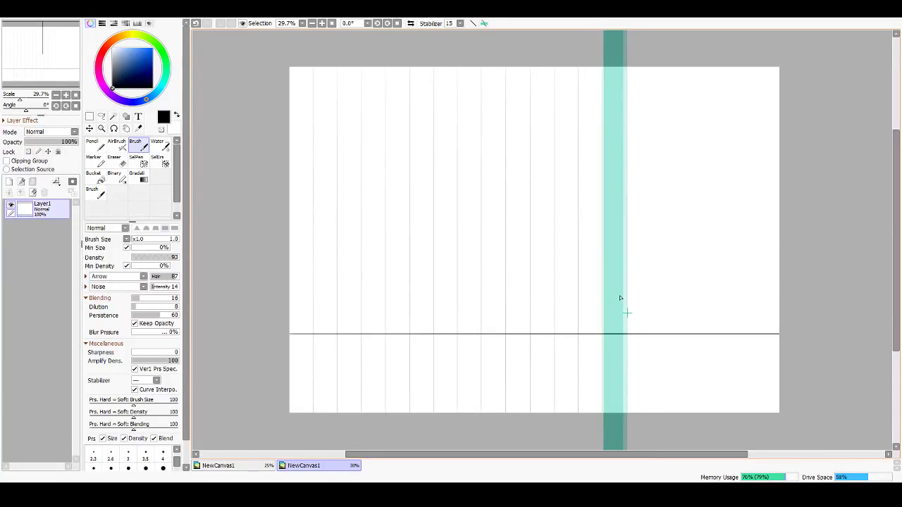
pyautogui.moveTo(620, 298); pyautogui.dragTo(734, 197)
pyautogui.moveTo(739, 260); pyautogui.dragTo(499, 236)
pyautogui.moveTo(428, 245); pyautogui.dragTo(427, 248)
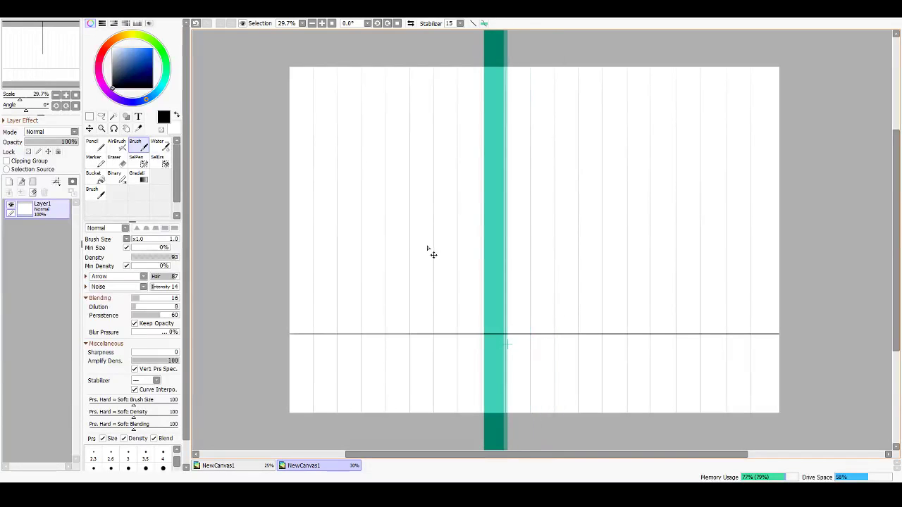
# Step: Turn the ruler horizontal, draw evenly spaced horizontal grid lines from the horizon up to the canvas top, and hide the ruler
pyautogui.press('alt')
pyautogui.moveTo(495, 218); pyautogui.dragTo(475, 144)
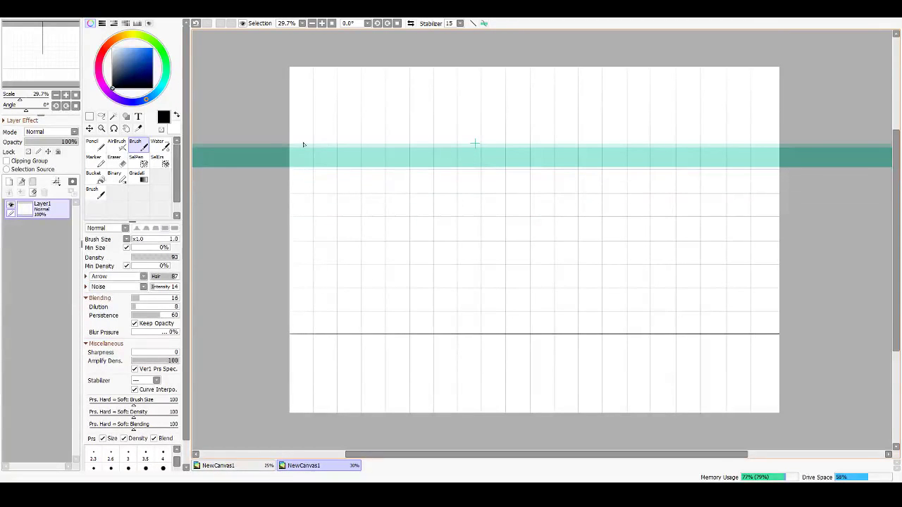
pyautogui.moveTo(533, 155); pyautogui.dragTo(518, 106)
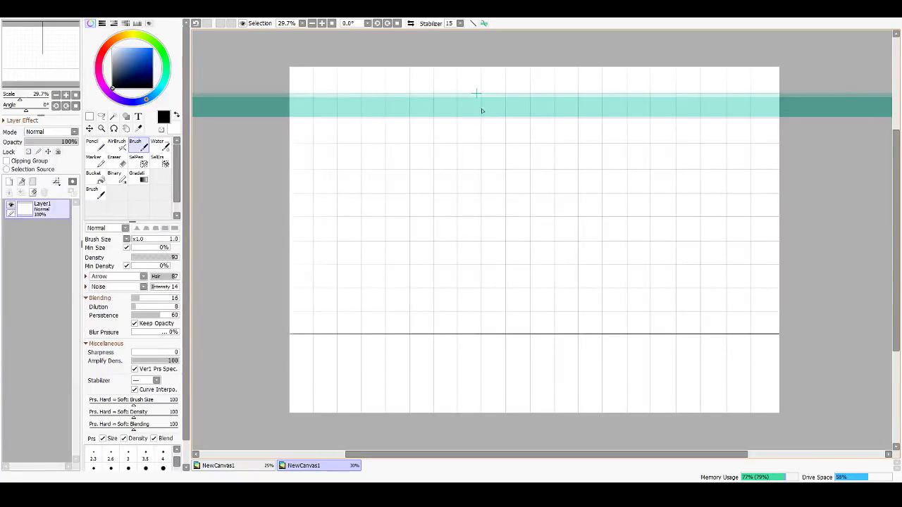
pyautogui.hotkey('ctrl', 'r')
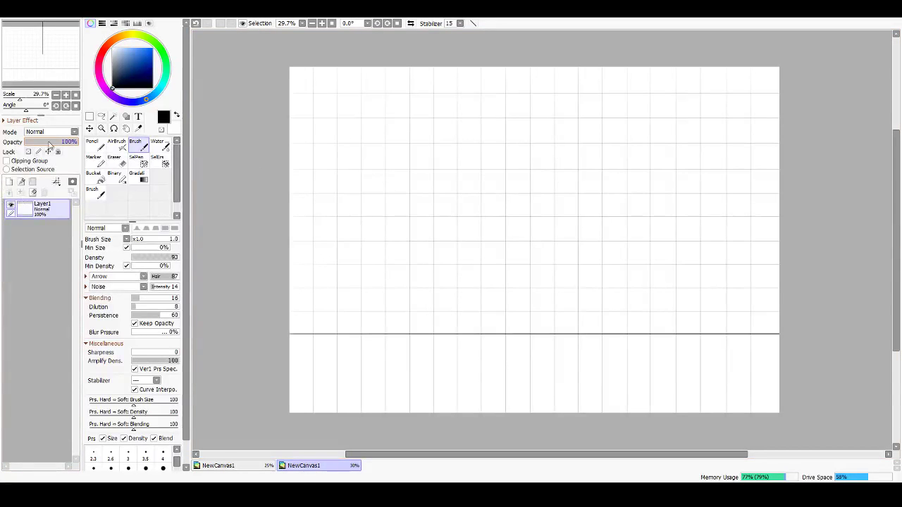
# Step: Lower the grid layer's opacity to 43% and add a new layer named Ground above it
pyautogui.moveTo(51, 145)
pyautogui.mouseDown()
pyautogui.moveTo(36, 146)
pyautogui.moveTo(45, 147)
pyautogui.mouseUp()
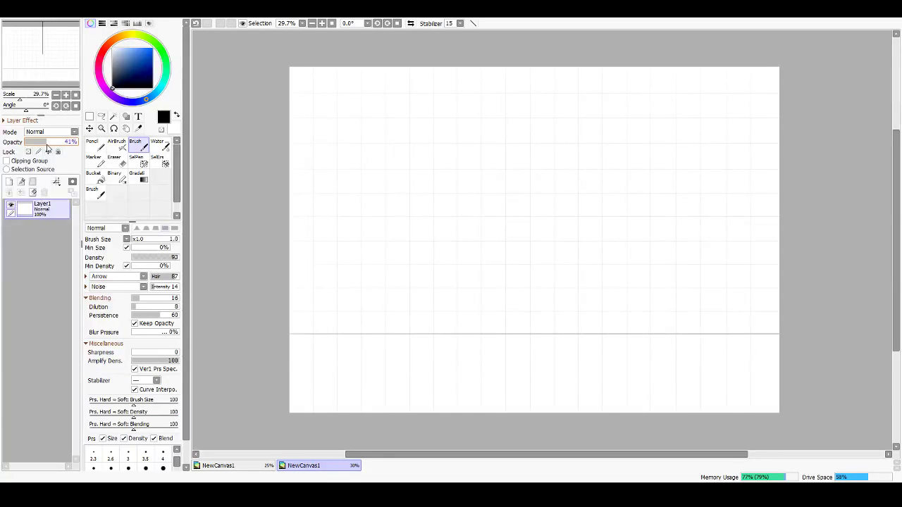
pyautogui.click(9, 181)
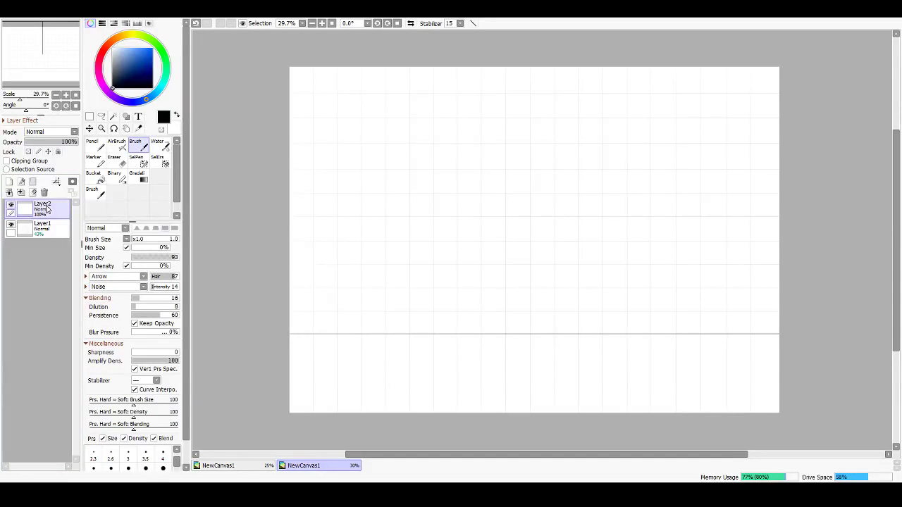
pyautogui.doubleClick(44, 205)
pyautogui.write('Ground')
pyautogui.press('Return')
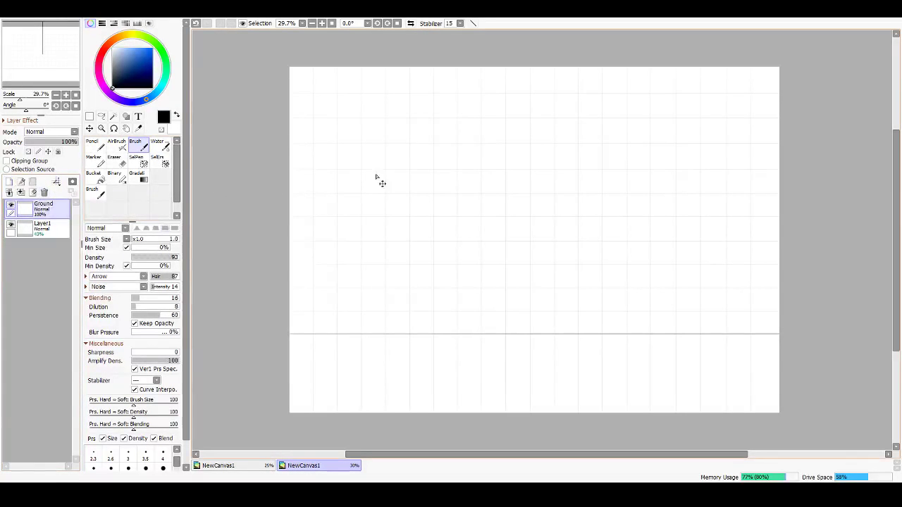
# Step: Draw a thick black ground line with brush size 30 across the full canvas width, along the ruler aligned to the horizon
pyautogui.hotkey('ctrl', 'r')
pyautogui.moveTo(438, 102); pyautogui.dragTo(424, 346)
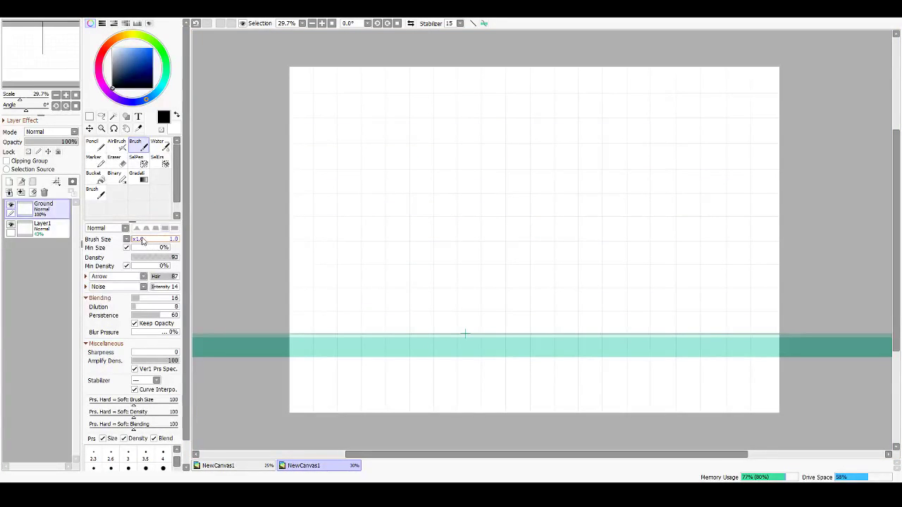
pyautogui.moveTo(142, 240); pyautogui.dragTo(149, 241)
pyautogui.moveTo(288, 332); pyautogui.dragTo(782, 332)
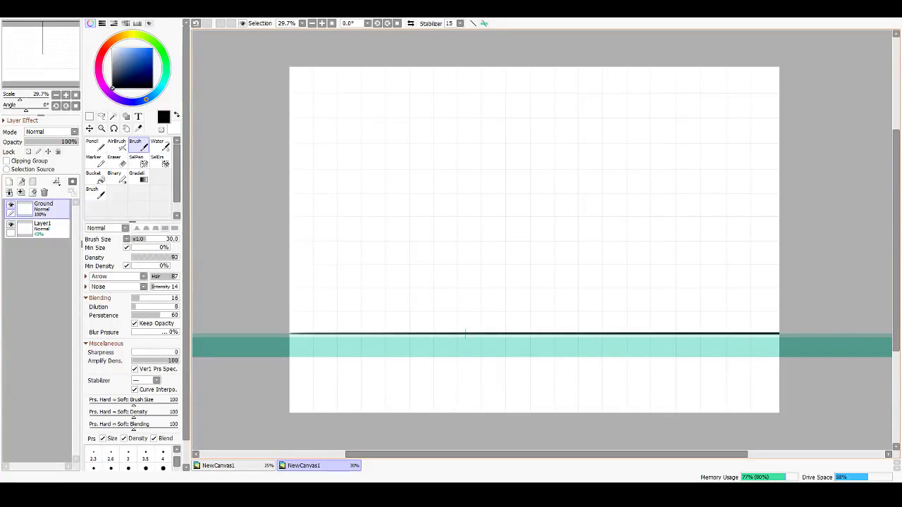
pyautogui.moveTo(299, 348)
pyautogui.mouseDown()
pyautogui.moveTo(362, 347)
pyautogui.moveTo(268, 352)
pyautogui.moveTo(569, 335)
pyautogui.mouseUp()
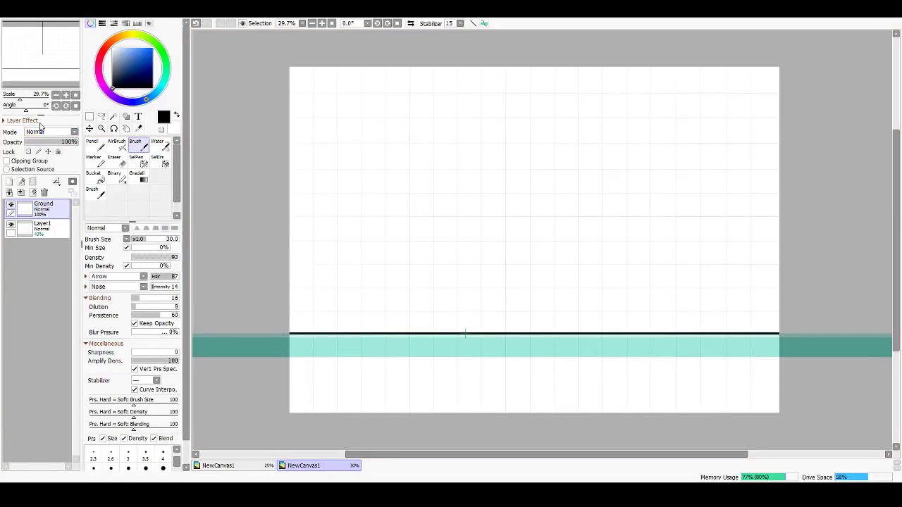
# Step: Set the brush size to 5 and create a layer folder above Ground with a new empty layer inside it
pyautogui.moveTo(145, 240); pyautogui.dragTo(136, 243)
pyautogui.click(93, 468)
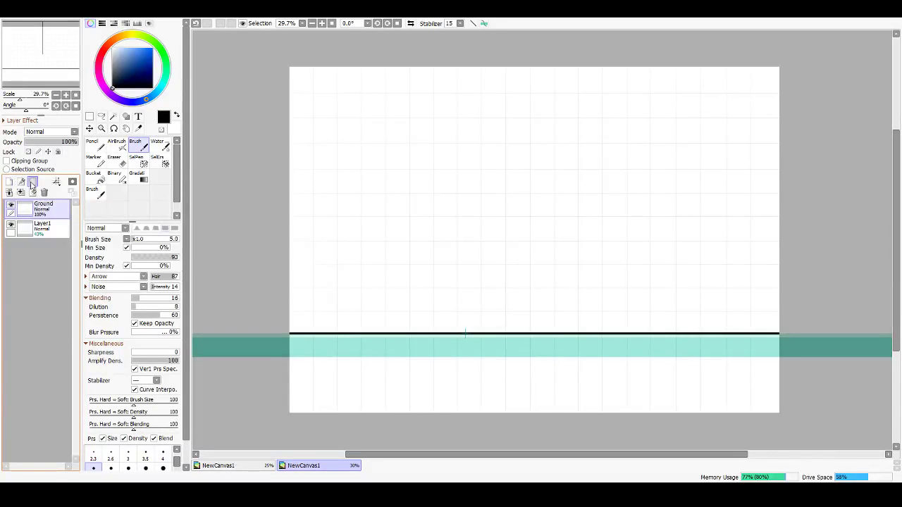
pyautogui.click(33, 182)
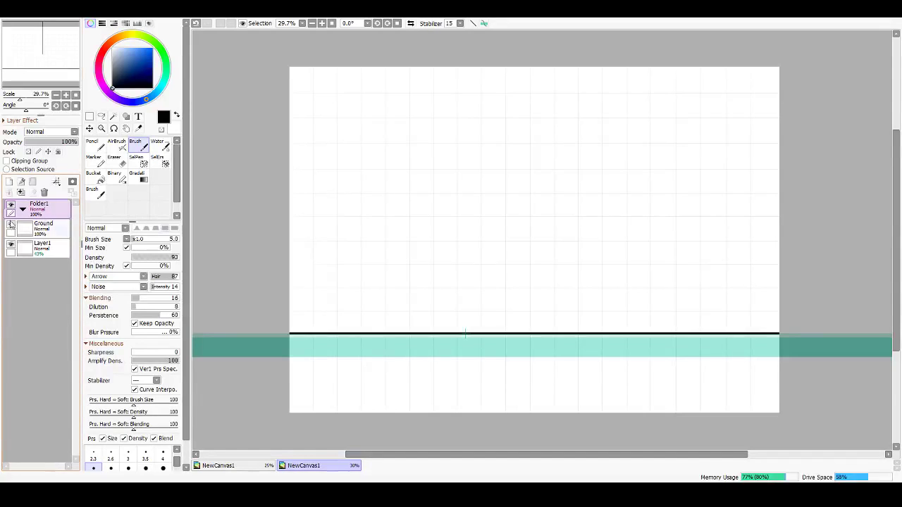
pyautogui.click(9, 182)
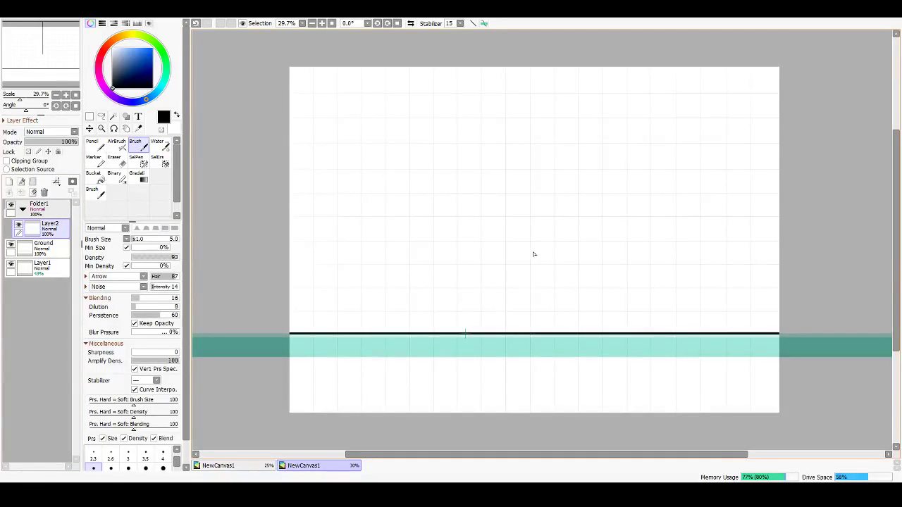
pyautogui.hotkey('ctrl', 'r')
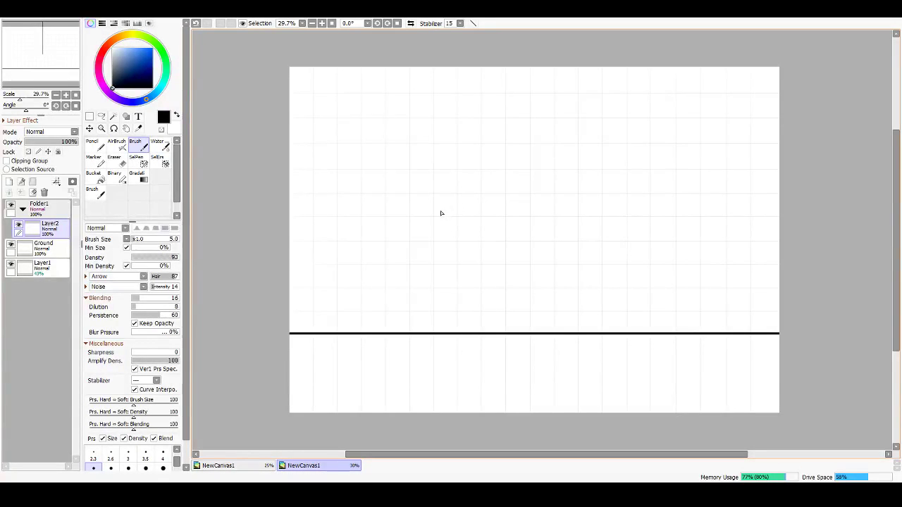
pyautogui.moveTo(471, 204); pyautogui.dragTo(465, 236)
pyautogui.hotkey('ctrl', 'z')
pyautogui.moveTo(471, 204); pyautogui.dragTo(468, 239)
pyautogui.hotkey('ctrl', 'z')
pyautogui.moveTo(434, 243); pyautogui.dragTo(435, 325)
pyautogui.hotkey('ctrl', 'z')
pyautogui.moveTo(433, 243); pyautogui.dragTo(433, 328)
pyautogui.hotkey('ctrl', 'z')
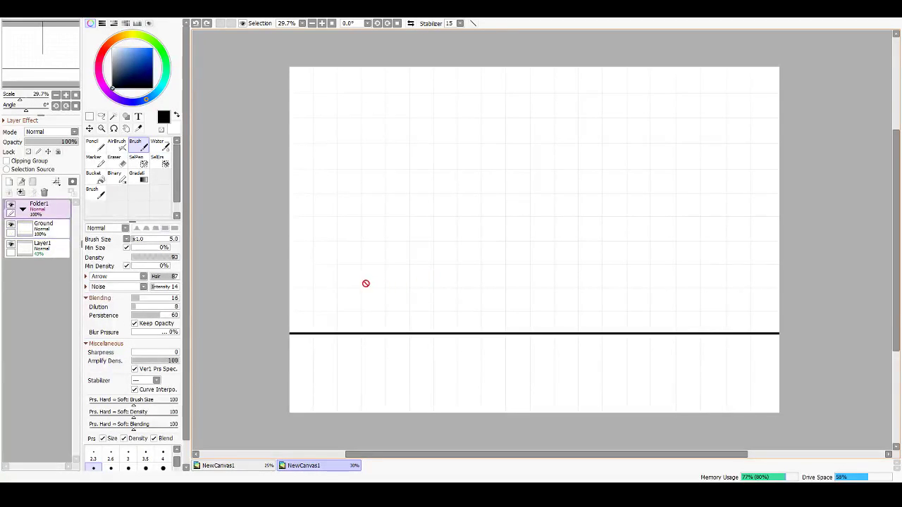
pyautogui.hotkey('ctrl', 'r')
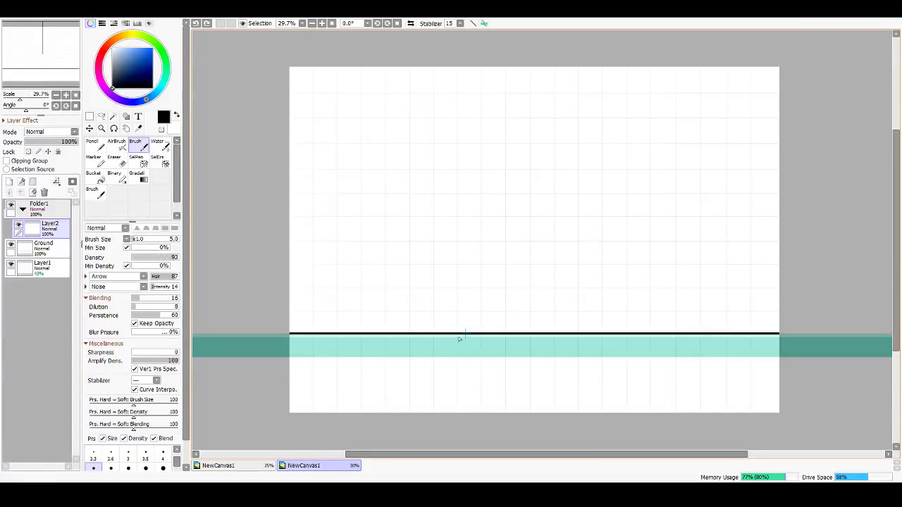
# Step: Draw two vertical lines along the ruler, five grid squares apart and rising four squares above the ground line
pyautogui.moveTo(458, 339); pyautogui.dragTo(447, 292)
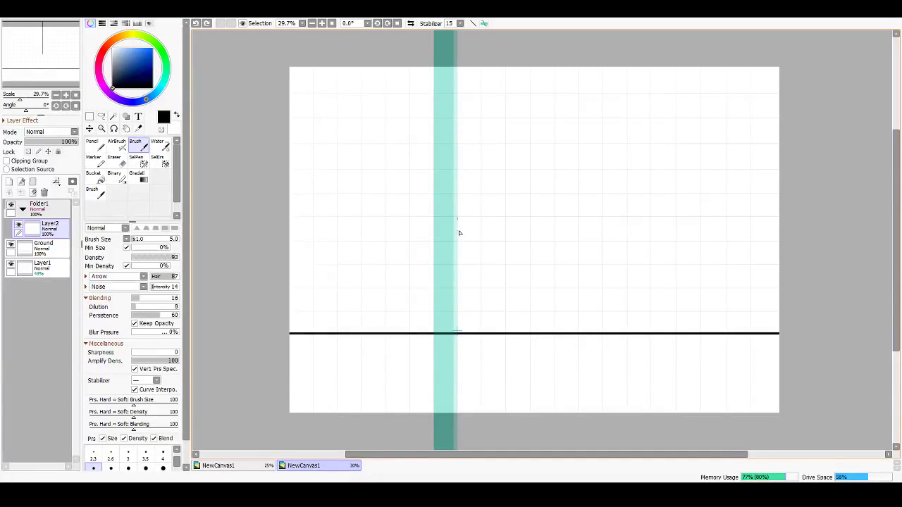
pyautogui.moveTo(459, 233); pyautogui.dragTo(458, 350)
pyautogui.hotkey('ctrl', 'z')
pyautogui.moveTo(457, 243); pyautogui.dragTo(458, 326)
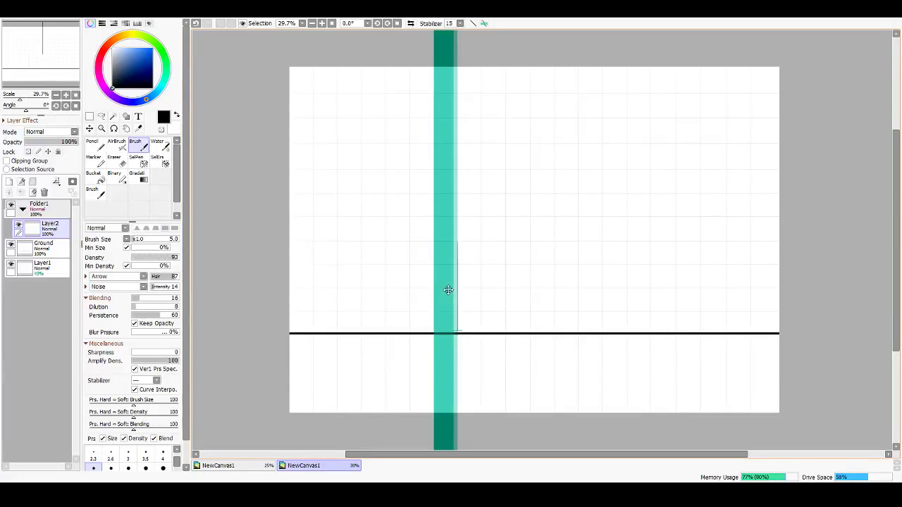
pyautogui.moveTo(448, 289); pyautogui.dragTo(569, 289)
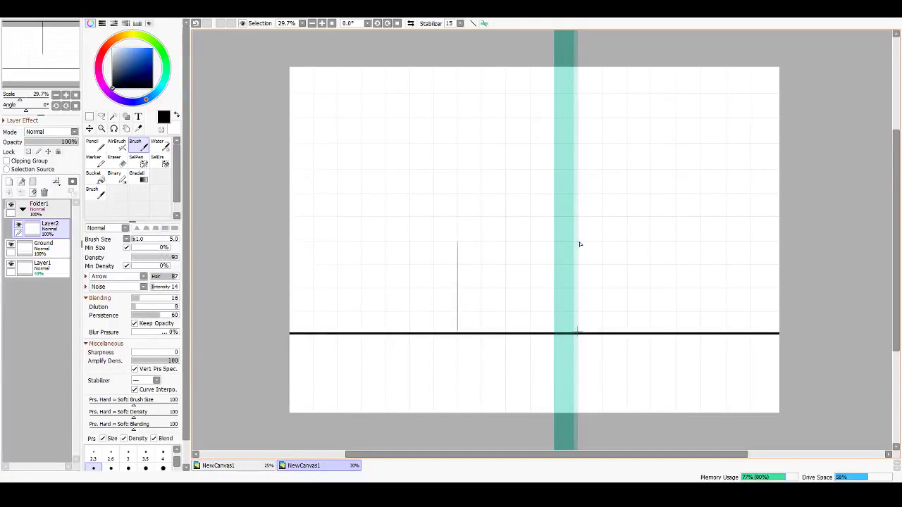
pyautogui.moveTo(580, 244); pyautogui.dragTo(578, 333)
pyautogui.hotkey('ctrl', 'z')
pyautogui.moveTo(579, 243); pyautogui.dragTo(580, 313)
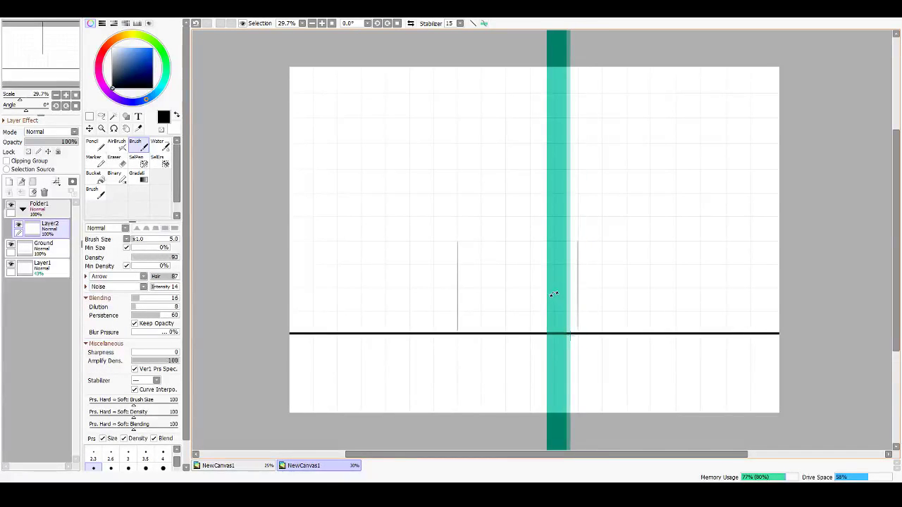
# Step: Draw the box's top edge and three evenly spaced horizontal lines below it between the two verticals, following the horizontal ruler
pyautogui.moveTo(557, 308); pyautogui.dragTo(536, 262)
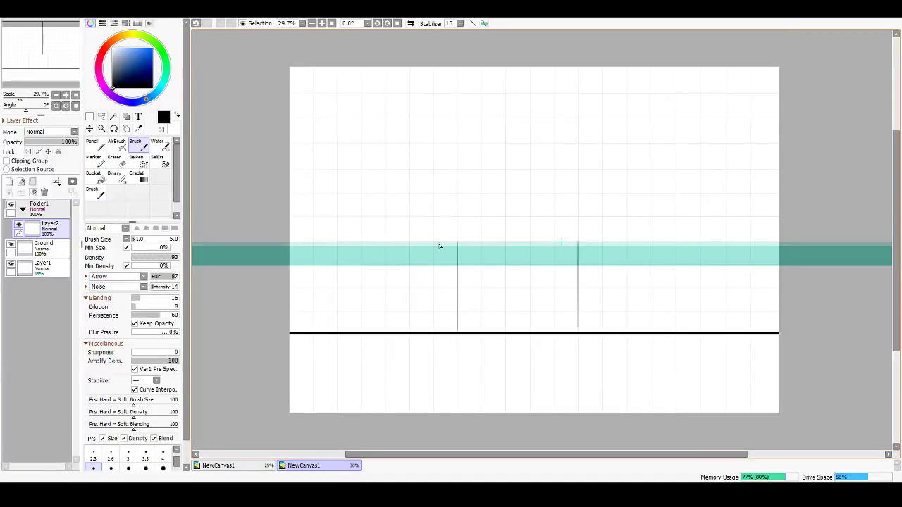
pyautogui.moveTo(462, 245); pyautogui.dragTo(578, 243)
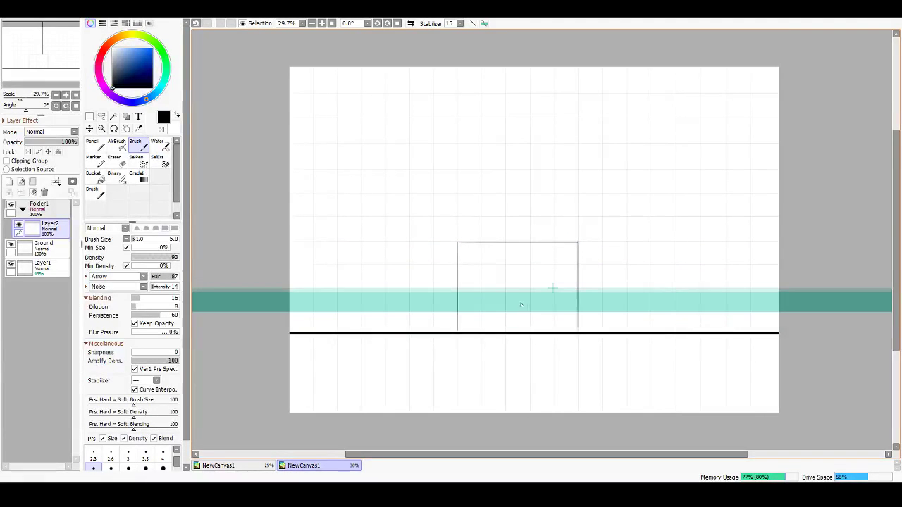
pyautogui.moveTo(457, 290)
pyautogui.mouseDown()
pyautogui.moveTo(579, 289)
pyautogui.moveTo(522, 316)
pyautogui.moveTo(522, 326)
pyautogui.mouseUp()
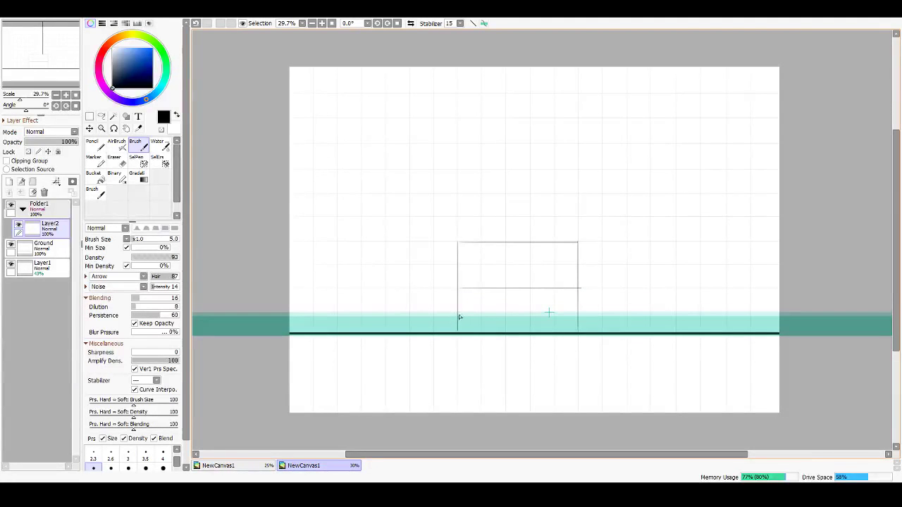
pyautogui.moveTo(459, 318); pyautogui.dragTo(579, 312)
pyautogui.moveTo(513, 321)
pyautogui.mouseDown()
pyautogui.moveTo(510, 273)
pyautogui.moveTo(501, 273)
pyautogui.moveTo(579, 271)
pyautogui.mouseUp()
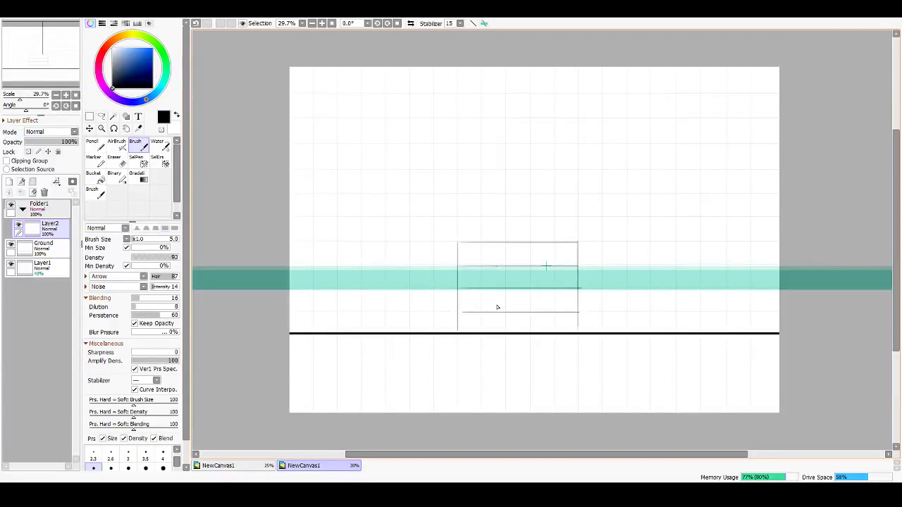
pyautogui.hotkey('ctrl', 'r')
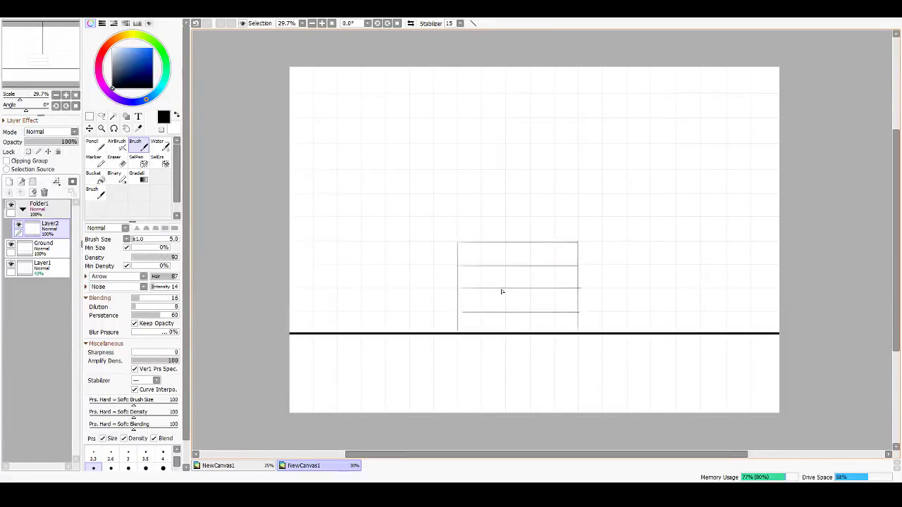
# Step: Switch to the circle ruler, shrink it to about half the box's width and place it inside the box's left half
pyautogui.scroll(3, 512, 270)
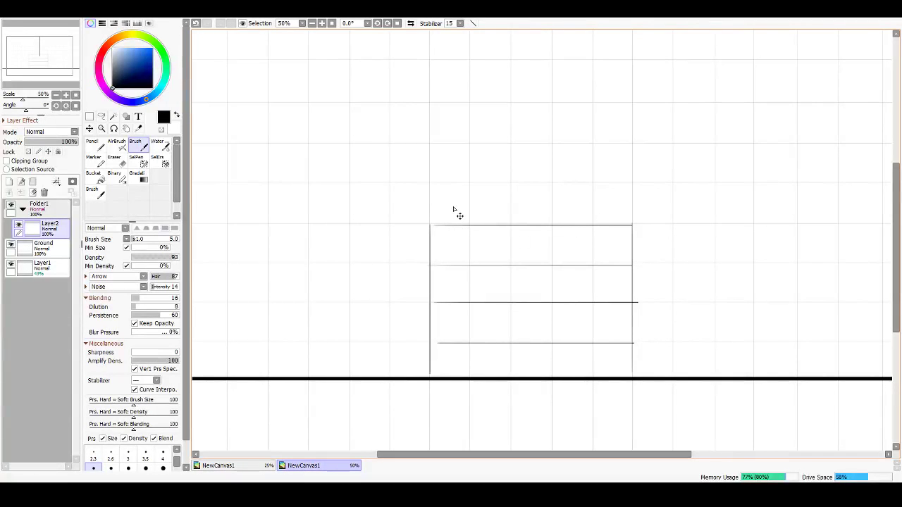
pyautogui.hotkey('ctrl', 'r')
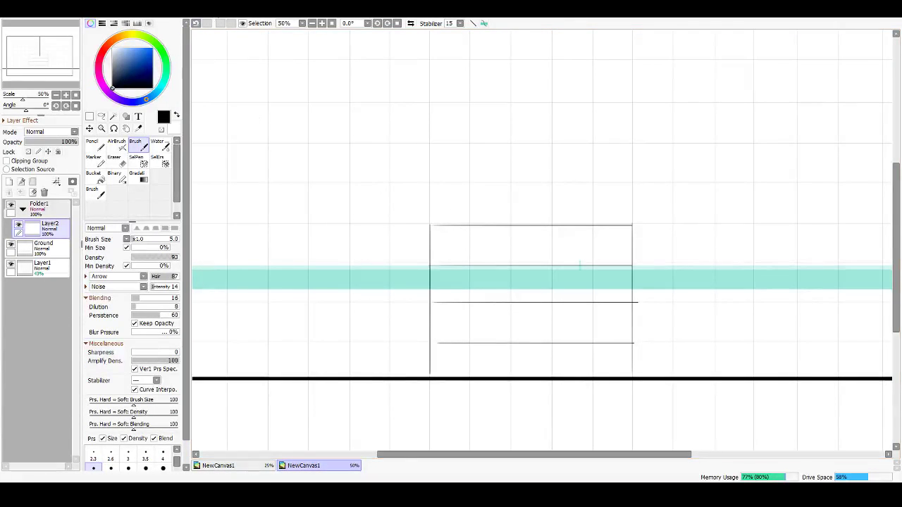
pyautogui.click(144, 48)
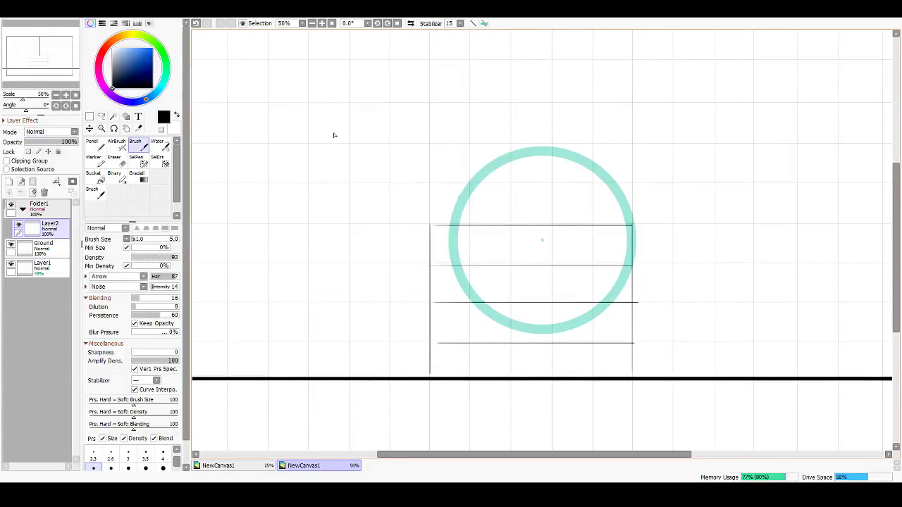
pyautogui.press('ctrl')
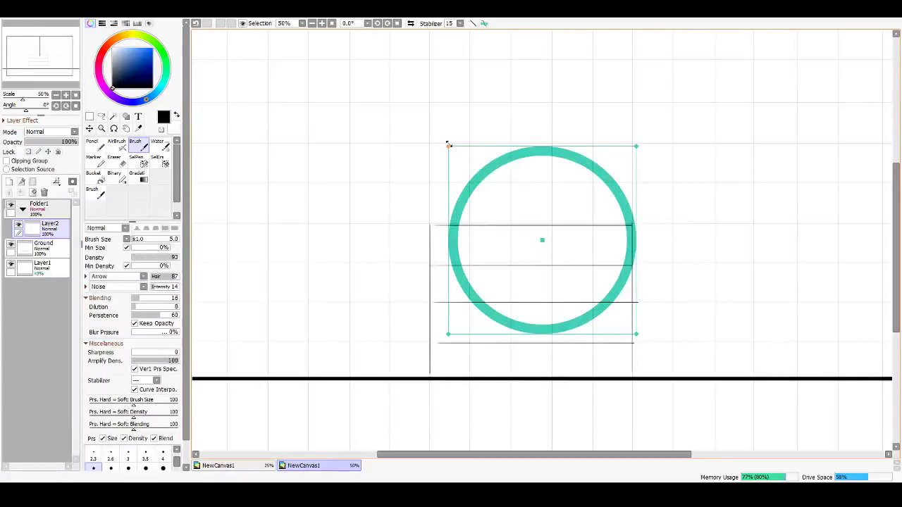
pyautogui.moveTo(449, 145); pyautogui.dragTo(520, 189)
pyautogui.moveTo(541, 234); pyautogui.dragTo(489, 275)
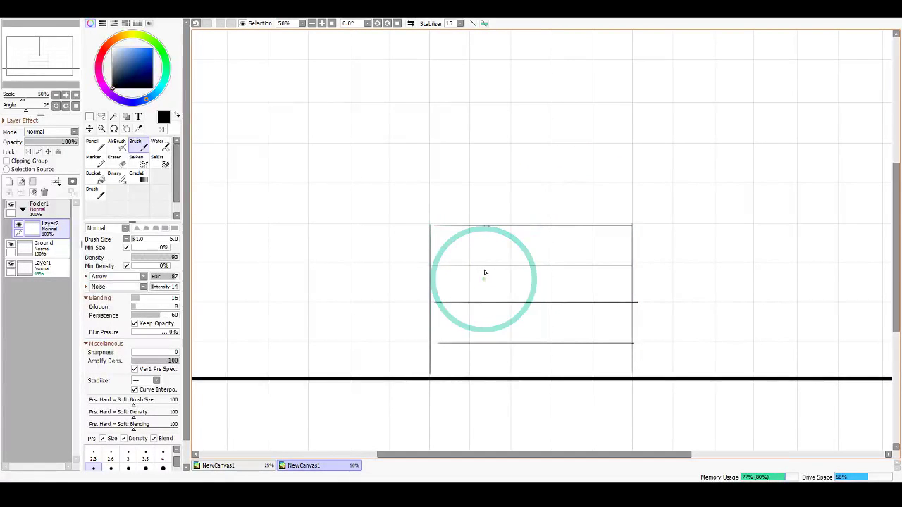
# Step: Shrink the circle ruler to two grid squares across and fit it into the box's upper-left corner
pyautogui.press('ctrl')
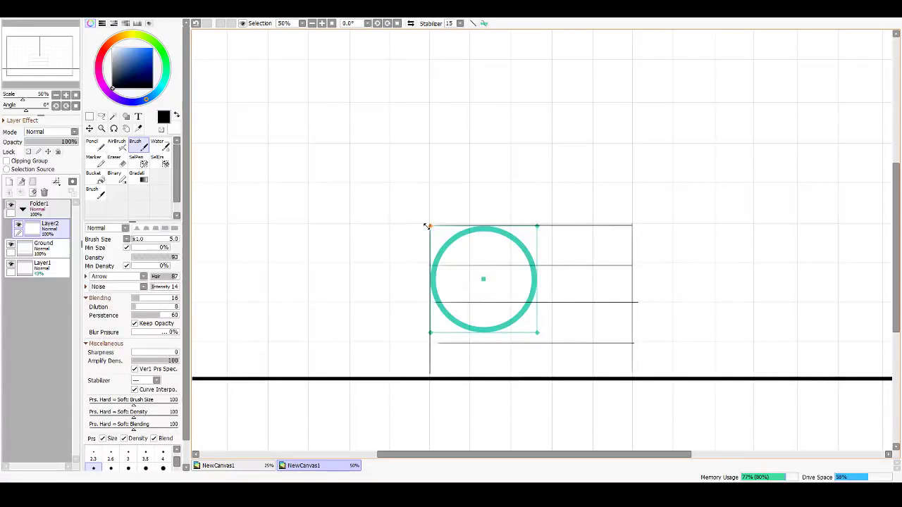
pyautogui.moveTo(430, 226); pyautogui.dragTo(459, 245)
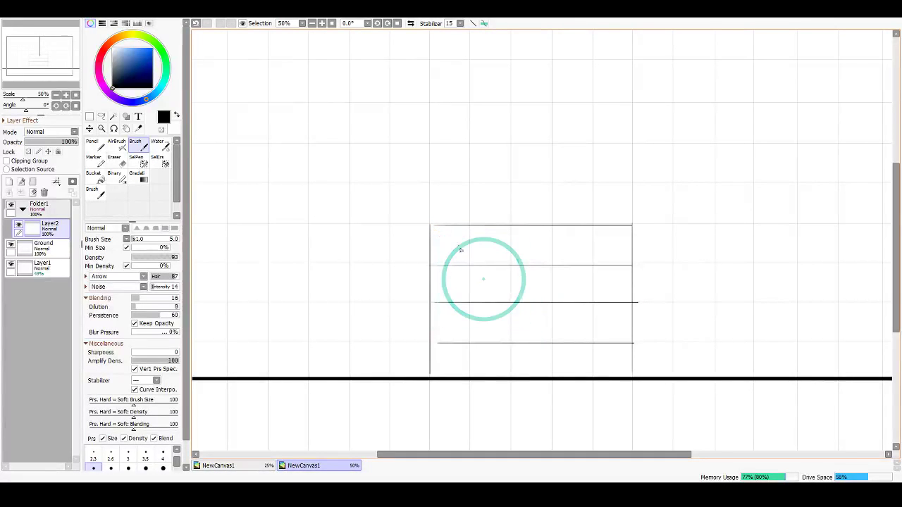
pyautogui.hotkey('ctrl', 'z')
pyautogui.press('ctrl')
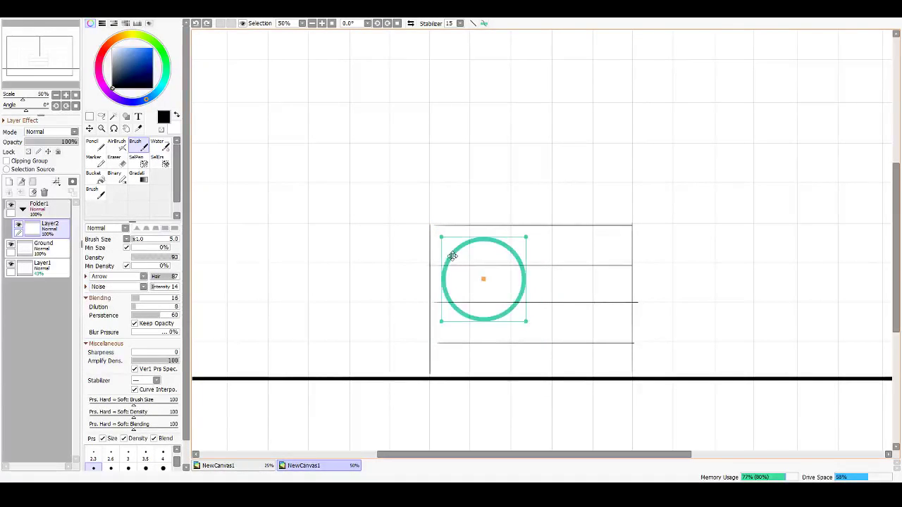
pyautogui.moveTo(475, 260); pyautogui.dragTo(463, 246)
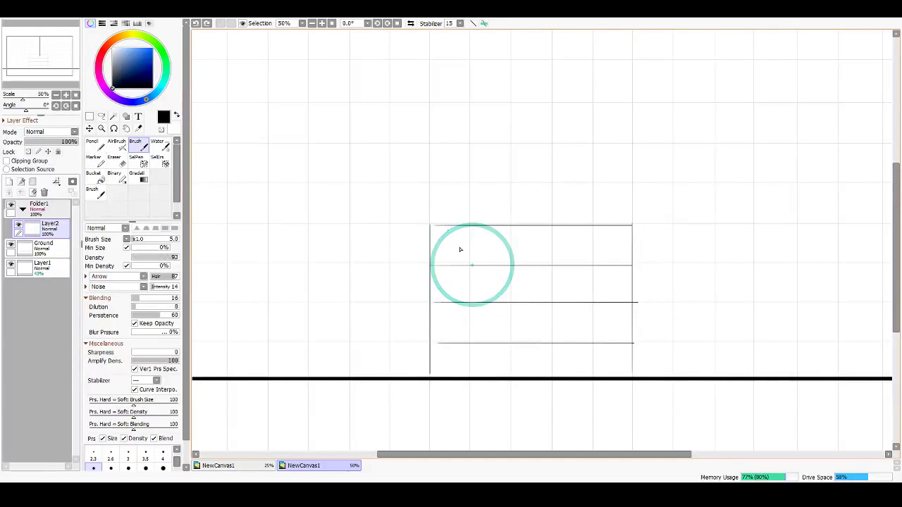
# Step: Fit the circle ruler snugly inside the box's upper-left corner and trace it on a new layer in the folder
pyautogui.press('ctrl')
pyautogui.moveTo(432, 224)
pyautogui.mouseDown()
pyautogui.moveTo(526, 286)
pyautogui.moveTo(494, 237)
pyautogui.mouseUp()
pyautogui.press('ctrl')
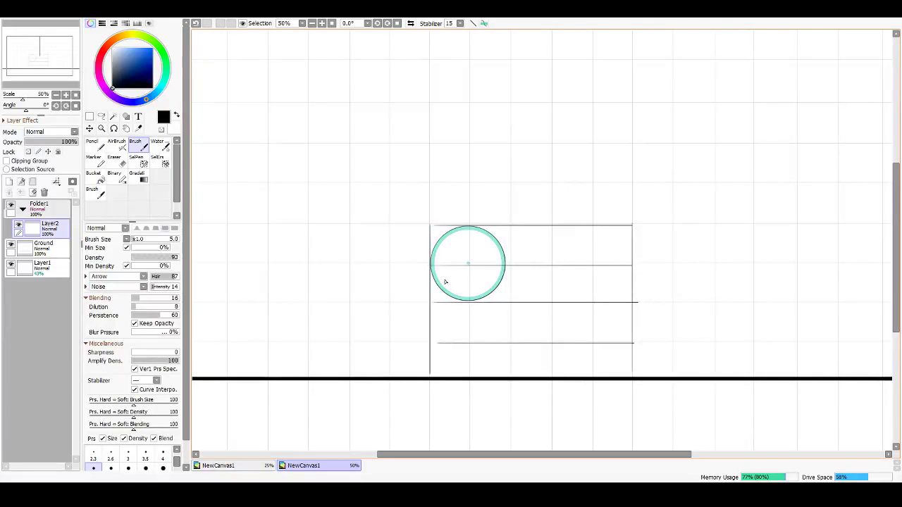
pyautogui.press('ctrl')
pyautogui.hotkey('ctrl', 'alt')
pyautogui.hotkey('ctrl', 'z')
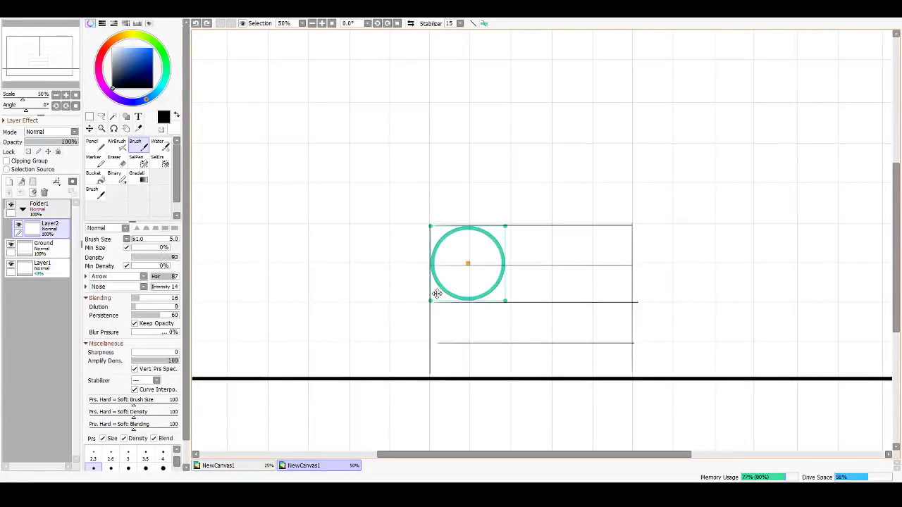
pyautogui.click(9, 182)
pyautogui.moveTo(473, 229)
pyautogui.mouseDown()
pyautogui.moveTo(442, 239)
pyautogui.moveTo(504, 282)
pyautogui.moveTo(451, 258)
pyautogui.mouseUp()
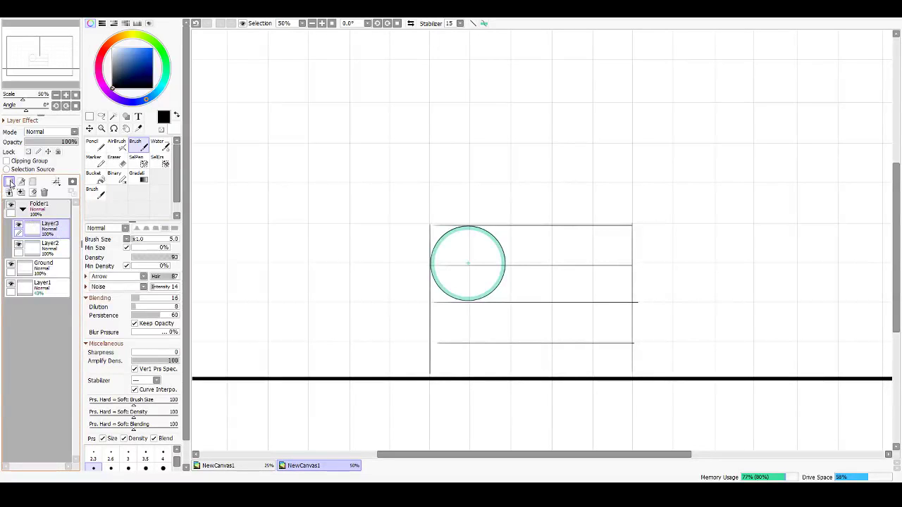
# Step: Add another layer, move the circle ruler into the box's upper-right corner and trace a second circle there
pyautogui.click(9, 182)
pyautogui.press('ctrl')
pyautogui.moveTo(473, 257); pyautogui.dragTo(597, 259)
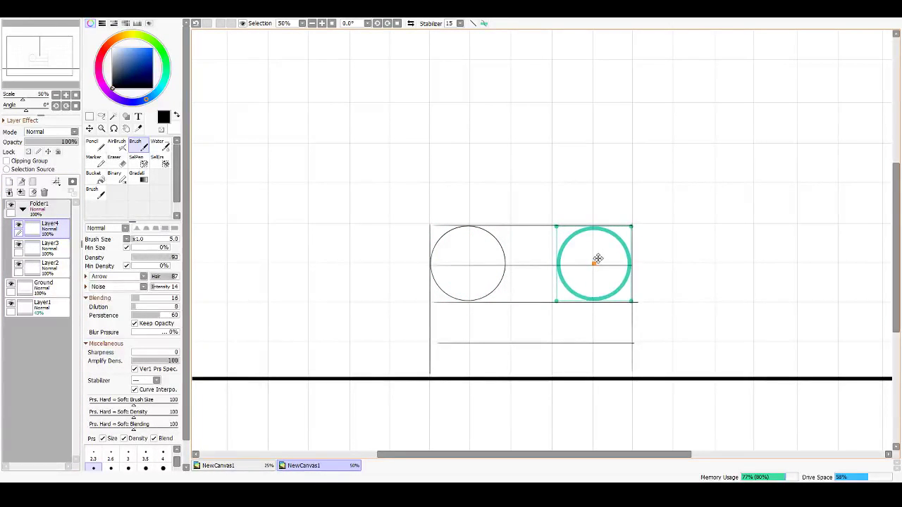
pyautogui.press('Return')
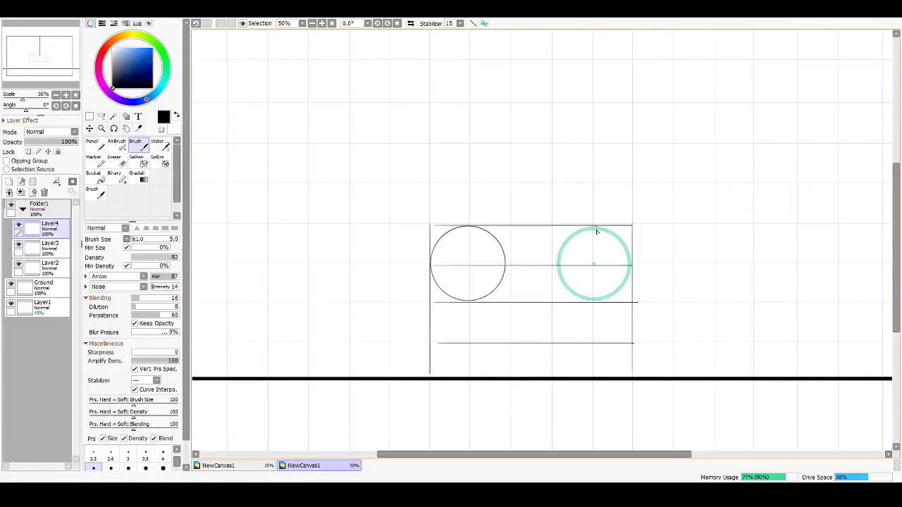
pyautogui.moveTo(596, 231)
pyautogui.mouseDown()
pyautogui.moveTo(554, 258)
pyautogui.moveTo(628, 284)
pyautogui.moveTo(598, 231)
pyautogui.mouseUp()
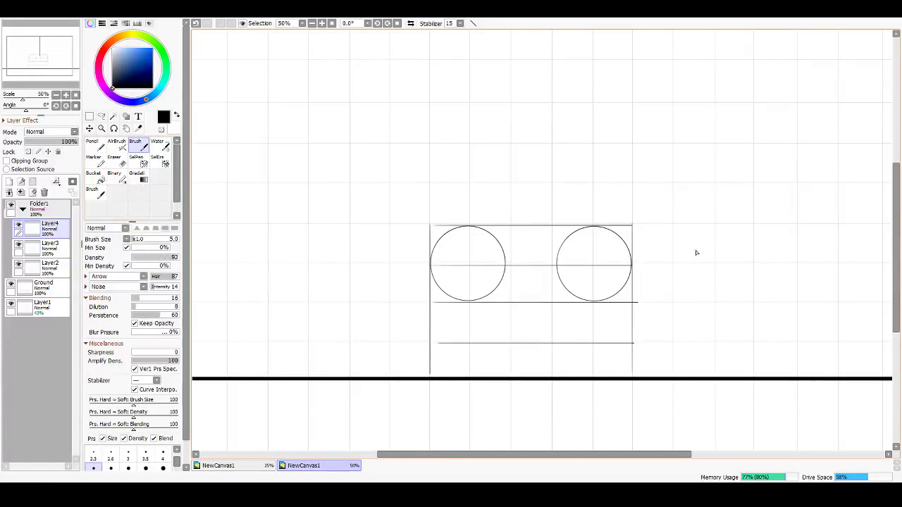
# Step: Toggle the visibility of the two circle layers to identify them and make Layer3 the active layer
pyautogui.moveTo(581, 250); pyautogui.dragTo(528, 246)
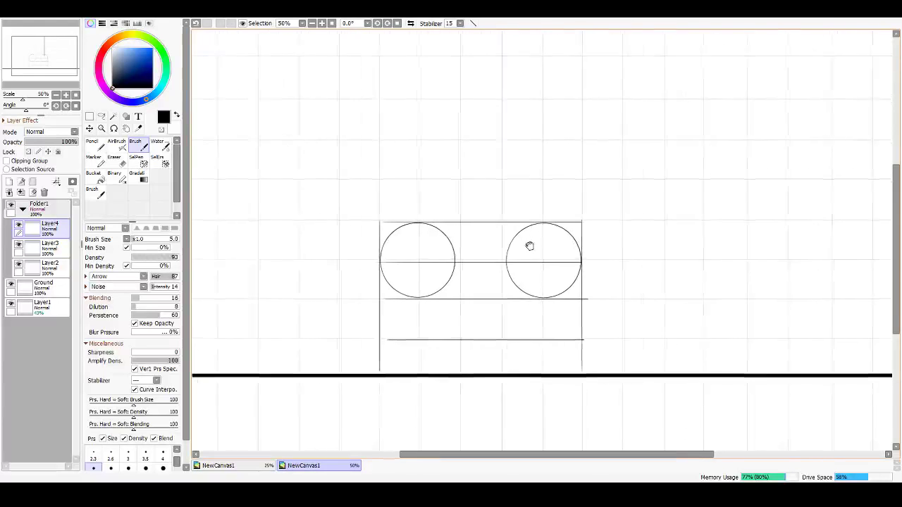
pyautogui.click(19, 226)
pyautogui.click(18, 226)
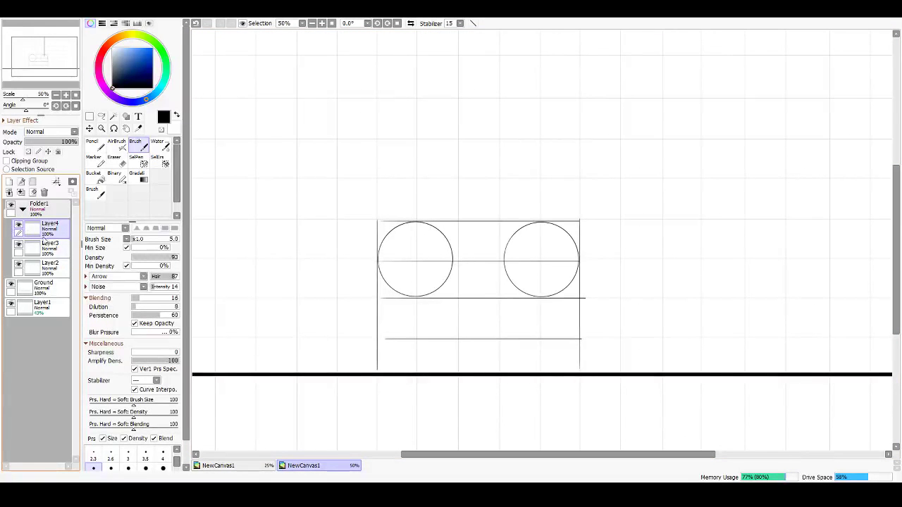
pyautogui.click(21, 248)
pyautogui.click(18, 247)
pyautogui.click(18, 247)
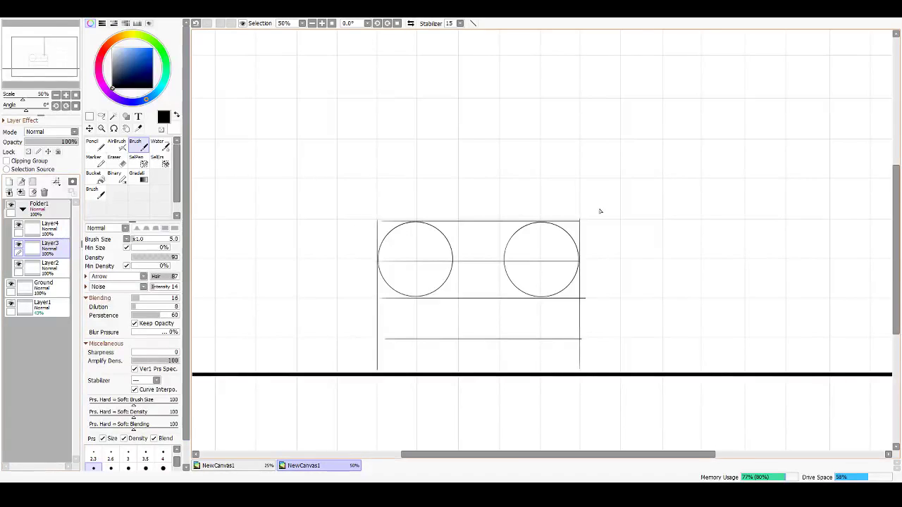
pyautogui.moveTo(692, 211); pyautogui.dragTo(672, 215)
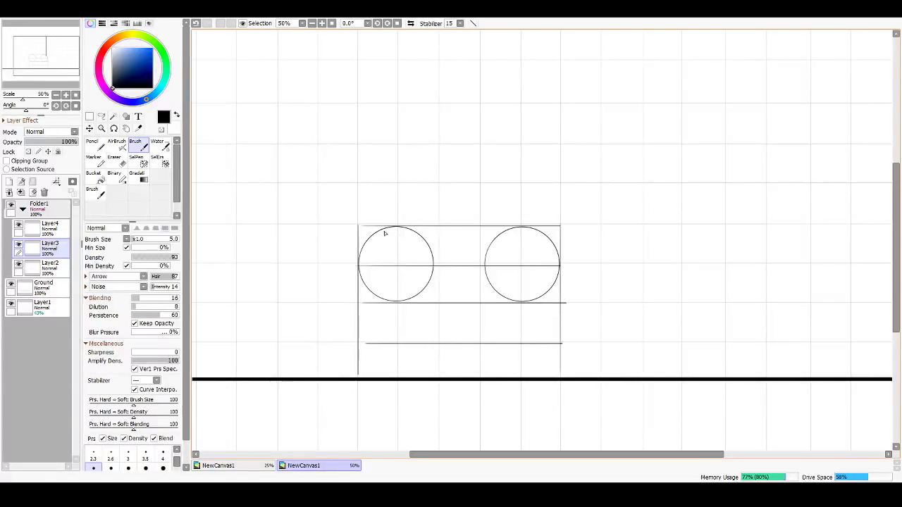
# Step: Sketch a freehand back line across the tops of both circles, extending about one and a half grid squares beyond the box
pyautogui.moveTo(390, 229); pyautogui.dragTo(569, 229)
pyautogui.hotkey('ctrl', 'z')
pyautogui.moveTo(395, 225); pyautogui.dragTo(558, 223)
pyautogui.hotkey('ctrl', 'z')
pyautogui.moveTo(384, 229); pyautogui.dragTo(562, 230)
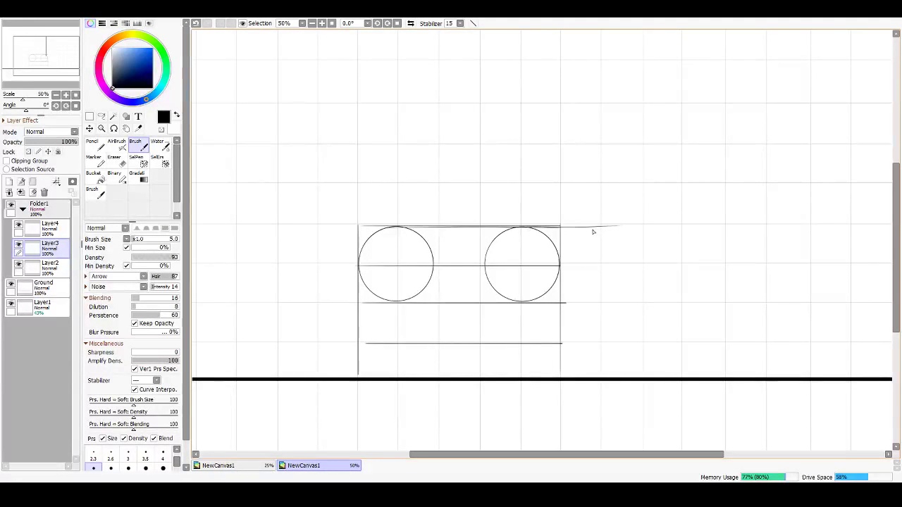
pyautogui.hotkey('ctrl', 'z')
pyautogui.moveTo(529, 227); pyautogui.dragTo(626, 227)
# Step: Shrink the circle ruler to about one and a third grid squares, trace a head circle at the back line's end and hide the ruler
pyautogui.hotkey('ctrl', 'r')
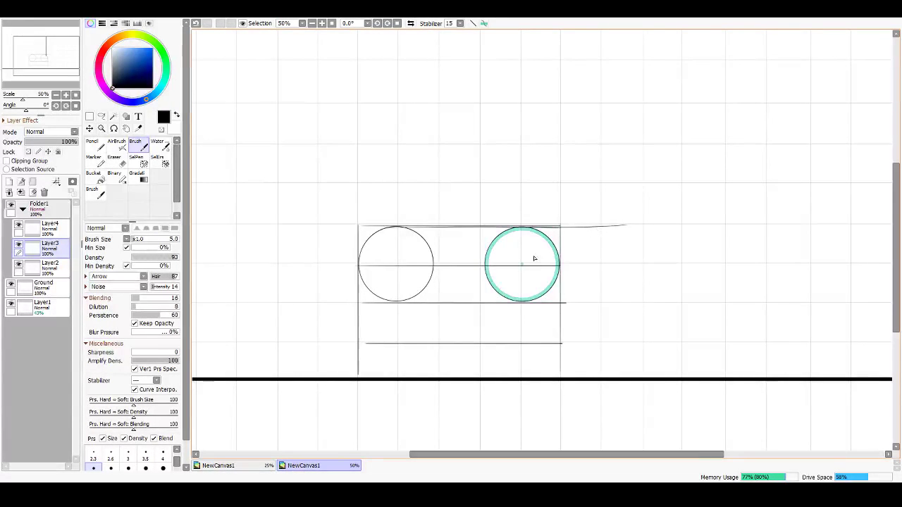
pyautogui.moveTo(542, 257); pyautogui.dragTo(661, 250)
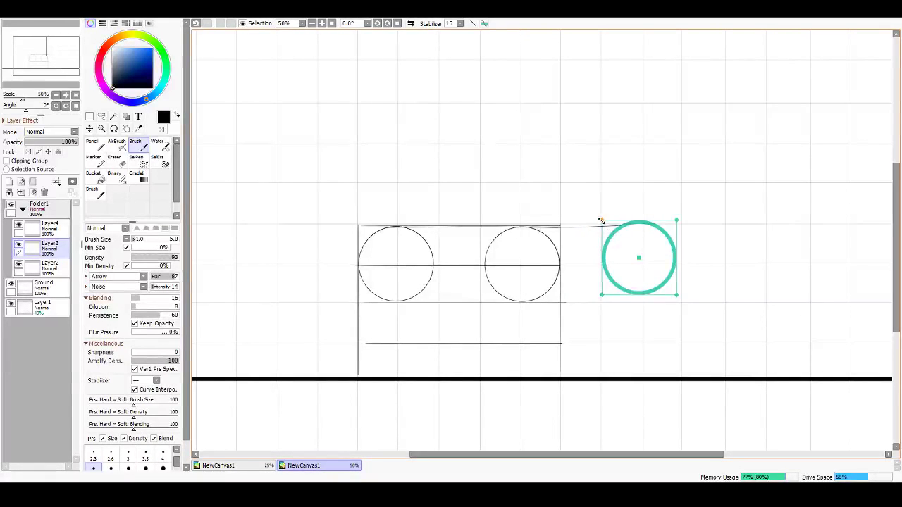
pyautogui.moveTo(602, 222)
pyautogui.mouseDown()
pyautogui.moveTo(646, 244)
pyautogui.moveTo(647, 234)
pyautogui.moveTo(637, 239)
pyautogui.moveTo(658, 270)
pyautogui.moveTo(633, 227)
pyautogui.mouseUp()
pyautogui.press('Return')
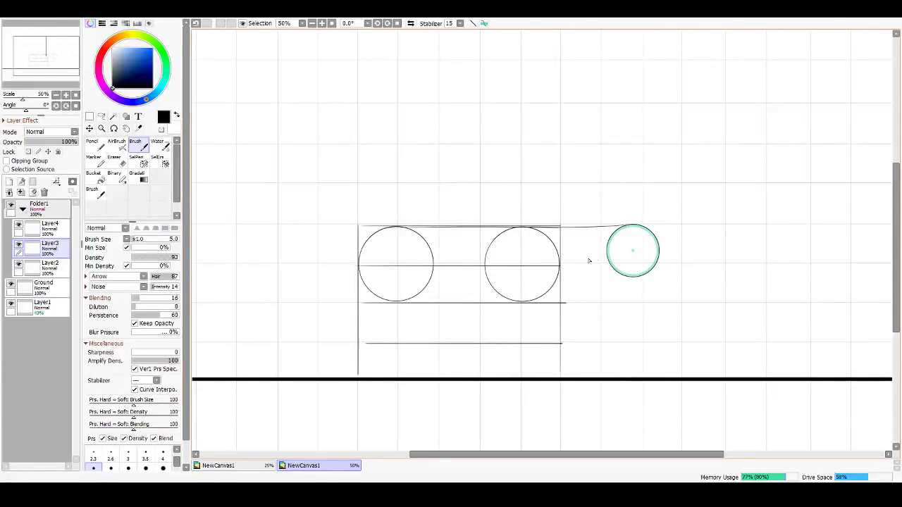
pyautogui.hotkey('ctrl', 't')
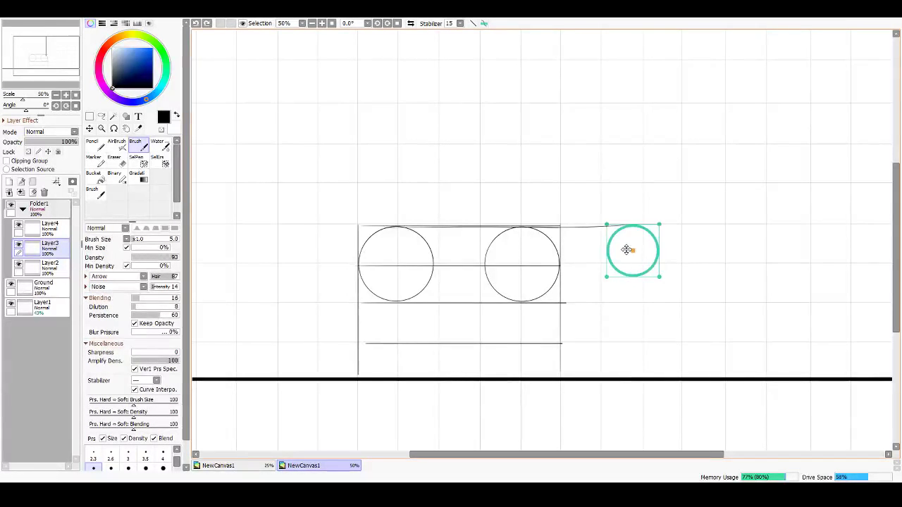
pyautogui.moveTo(630, 247); pyautogui.dragTo(611, 249)
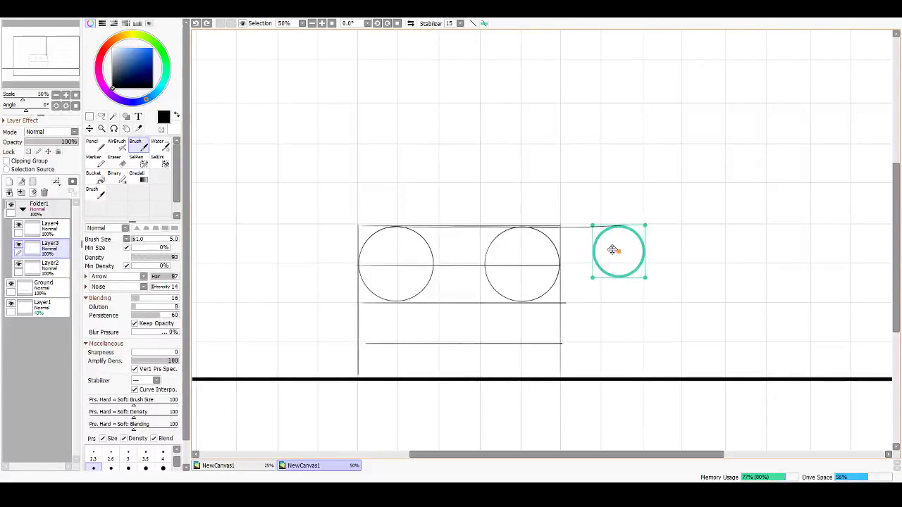
pyautogui.press('Return')
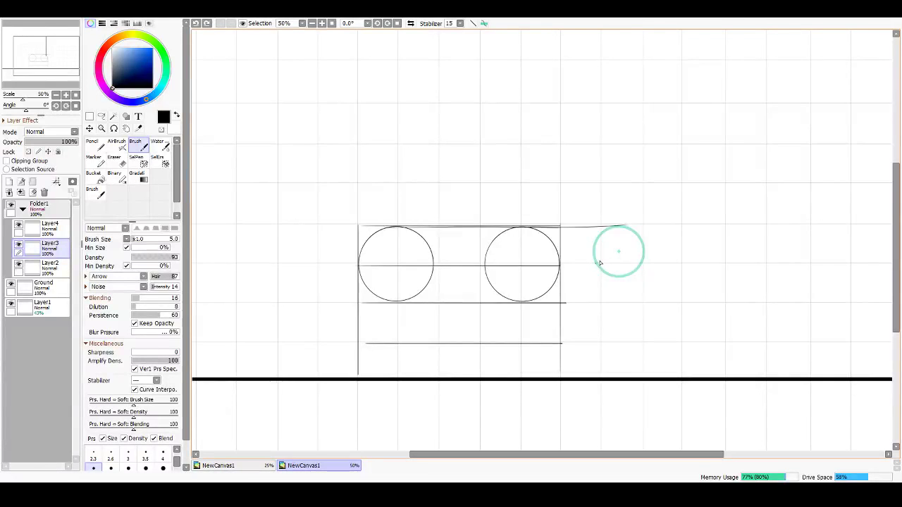
pyautogui.moveTo(628, 237)
pyautogui.mouseDown()
pyautogui.moveTo(579, 262)
pyautogui.moveTo(662, 261)
pyautogui.moveTo(580, 249)
pyautogui.mouseUp()
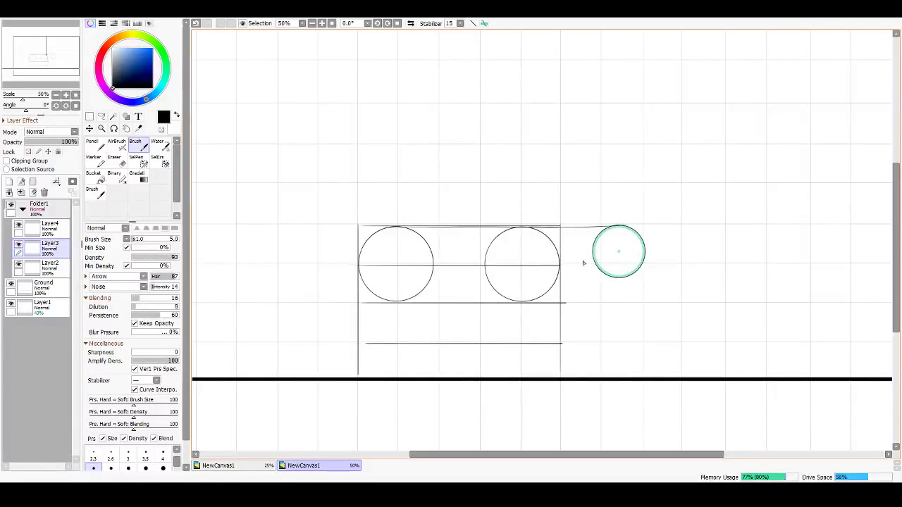
pyautogui.hotkey('ctrl', 'r')
pyautogui.moveTo(626, 230); pyautogui.dragTo(691, 250)
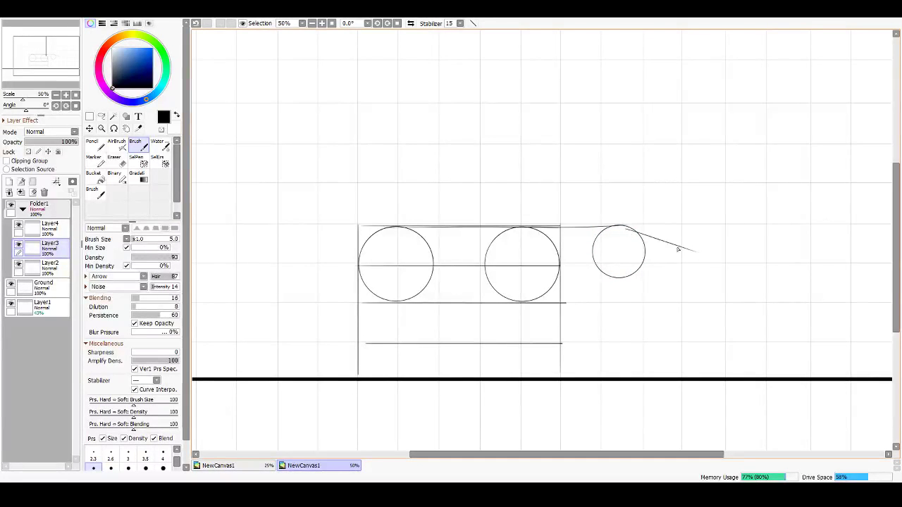
pyautogui.hotkey('ctrl', 'z')
pyautogui.moveTo(628, 230); pyautogui.dragTo(681, 261)
pyautogui.hotkey('ctrl', 'z')
# Step: Sketch a short, nearly vertical face line running down from the outer edge of the head circle
pyautogui.moveTo(644, 250); pyautogui.dragTo(647, 289)
pyautogui.hotkey('ctrl', 'z')
pyautogui.moveTo(645, 249); pyautogui.dragTo(647, 292)
pyautogui.hotkey('ctrl', 'z')
pyautogui.moveTo(645, 254); pyautogui.dragTo(646, 280)
# Step: Sketch a small pointed ear on top of the head circle
pyautogui.moveTo(622, 225); pyautogui.dragTo(669, 216)
pyautogui.hotkey('ctrl', 'z')
pyautogui.moveTo(612, 227); pyautogui.dragTo(653, 212)
pyautogui.hotkey('ctrl', 'z')
pyautogui.hotkey('ctrl', 'z')
pyautogui.moveTo(612, 227); pyautogui.dragTo(639, 221)
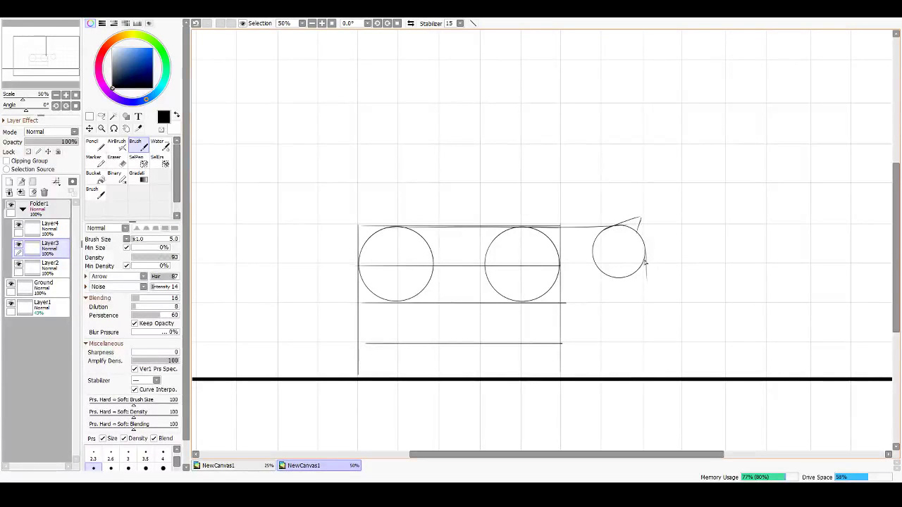
# Step: Sketch the tapered muzzle below the head circle and the underside of the neck leading back to the box
pyautogui.moveTo(643, 295); pyautogui.dragTo(630, 297)
pyautogui.hotkey('ctrl', 'z')
pyautogui.moveTo(596, 265); pyautogui.dragTo(630, 299)
pyautogui.hotkey('ctrl', 'z')
pyautogui.hotkey('ctrl', 'z')
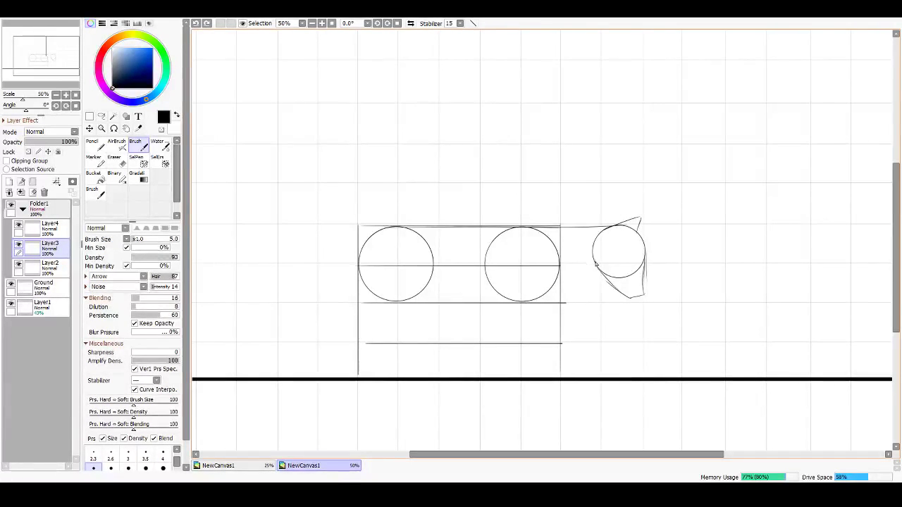
pyautogui.moveTo(596, 263)
pyautogui.mouseDown()
pyautogui.moveTo(571, 265)
pyautogui.moveTo(561, 293)
pyautogui.moveTo(585, 269)
pyautogui.moveTo(562, 289)
pyautogui.moveTo(587, 271)
pyautogui.moveTo(615, 271)
pyautogui.moveTo(582, 272)
pyautogui.moveTo(608, 270)
pyautogui.moveTo(578, 275)
pyautogui.mouseUp()
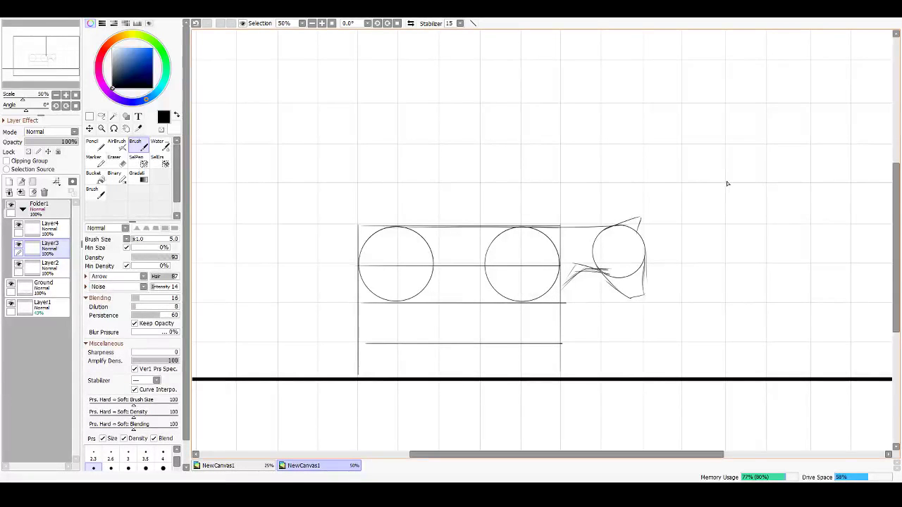
pyautogui.click(19, 246)
pyautogui.click(19, 245)
pyautogui.click(19, 245)
pyautogui.click(19, 245)
pyautogui.moveTo(409, 288)
pyautogui.mouseDown()
pyautogui.moveTo(402, 293)
pyautogui.moveTo(416, 296)
pyautogui.moveTo(403, 293)
pyautogui.mouseUp()
pyautogui.hotkey('ctrl', 'z')
pyautogui.hotkey('ctrl', 'z')
pyautogui.hotkey('ctrl', 'z')
pyautogui.moveTo(418, 291)
pyautogui.mouseDown()
pyautogui.moveTo(411, 301)
pyautogui.moveTo(419, 291)
pyautogui.mouseUp()
pyautogui.hotkey('ctrl', 'z')
# Step: Shrink the circle ruler to just over half a grid square and trace a joint circle centred on the first body circle's lowest point
pyautogui.hotkey('ctrl', 'r')
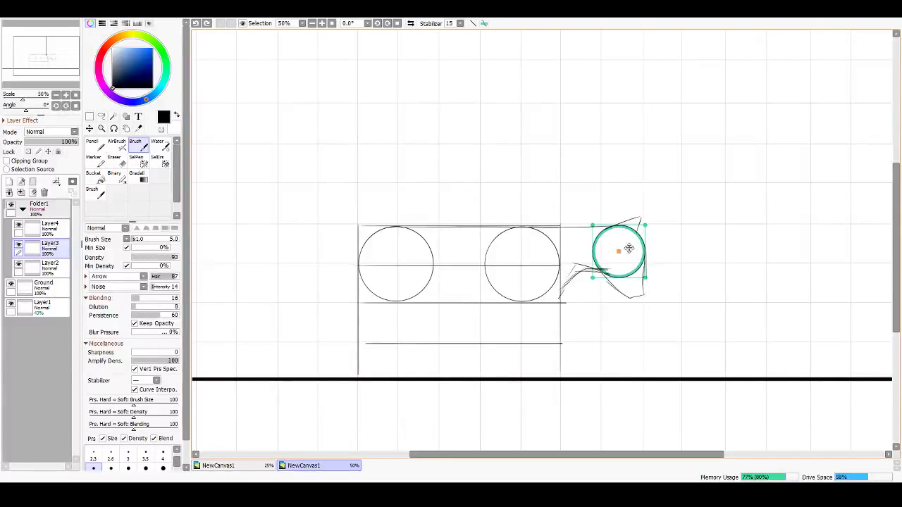
pyautogui.moveTo(626, 250); pyautogui.dragTo(405, 291)
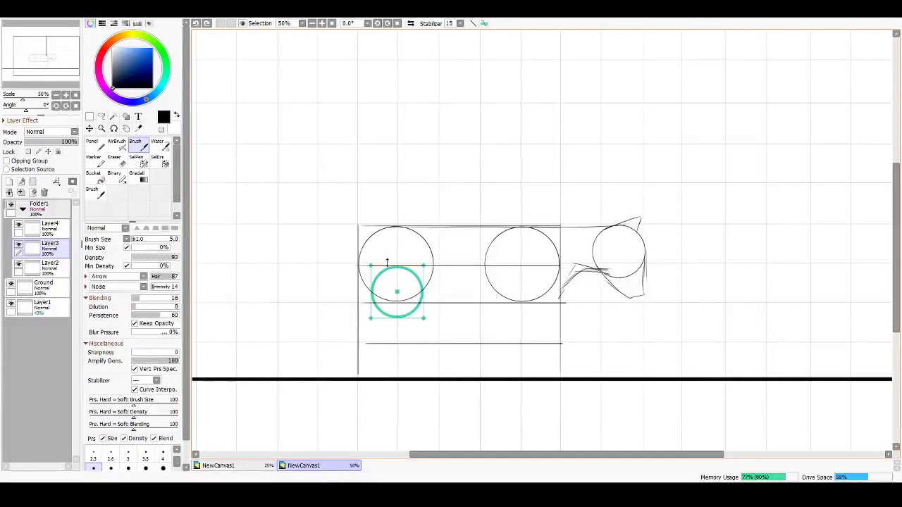
pyautogui.moveTo(367, 264); pyautogui.dragTo(401, 297)
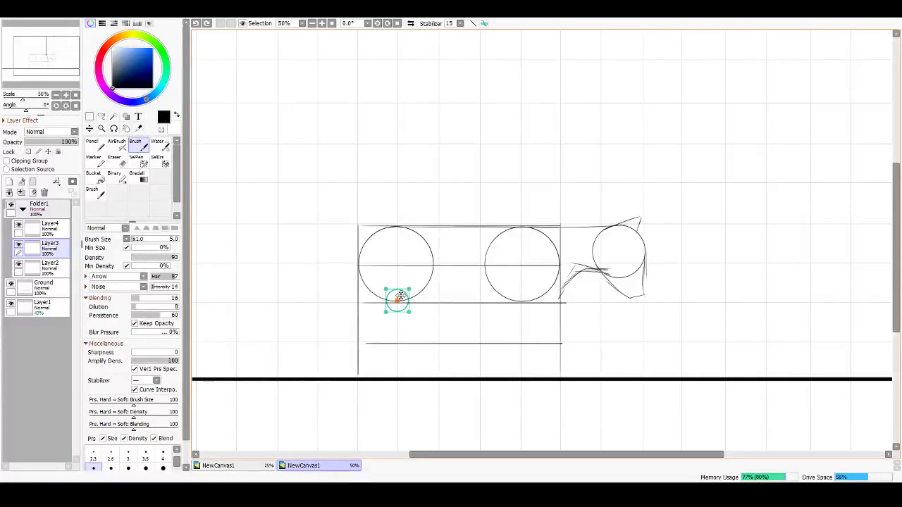
pyautogui.press('Return')
pyautogui.click(386, 304)
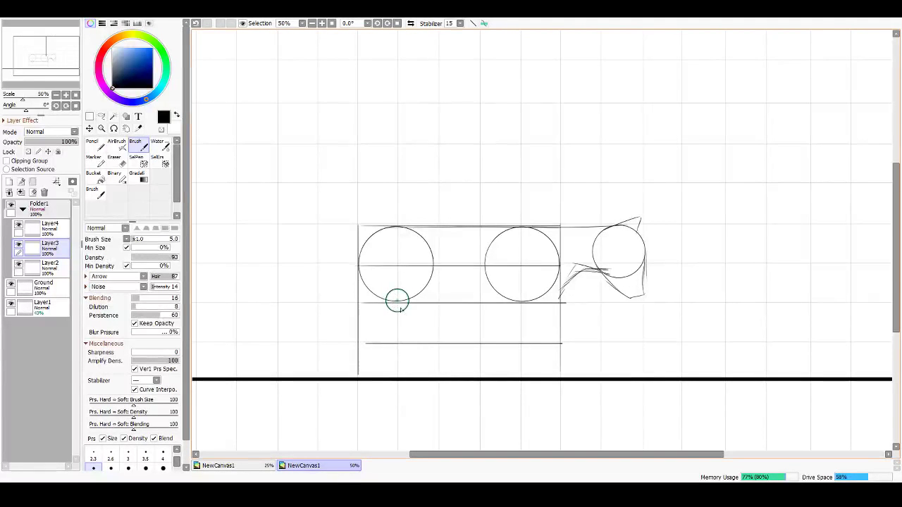
pyautogui.click(19, 226)
pyautogui.click(19, 226)
pyautogui.click(46, 227)
pyautogui.hotkey('ctrl', 't')
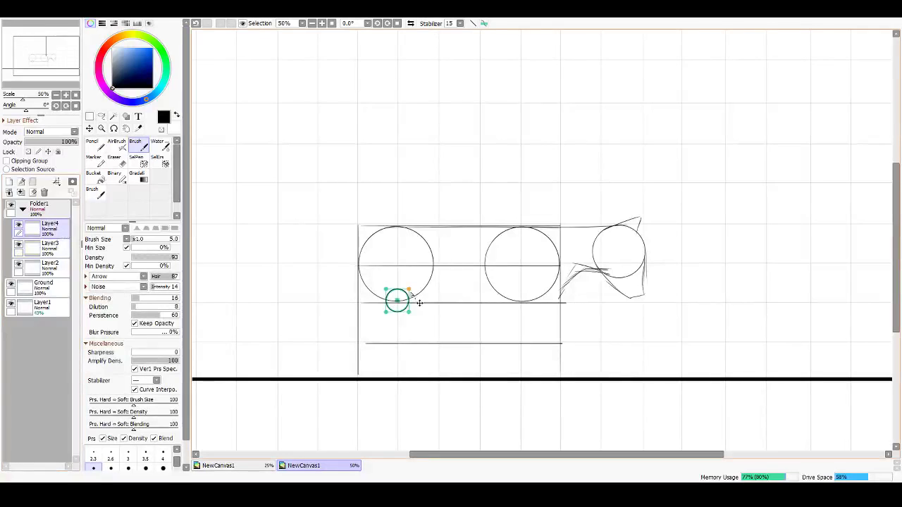
pyautogui.moveTo(399, 292); pyautogui.dragTo(470, 288)
pyautogui.hotkey('ctrl', 'z')
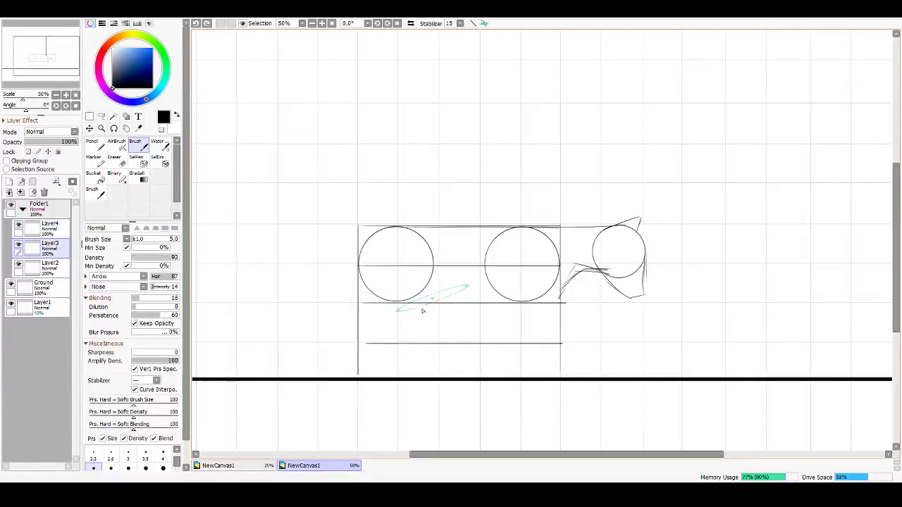
pyautogui.hotkey('ctrl', 'z')
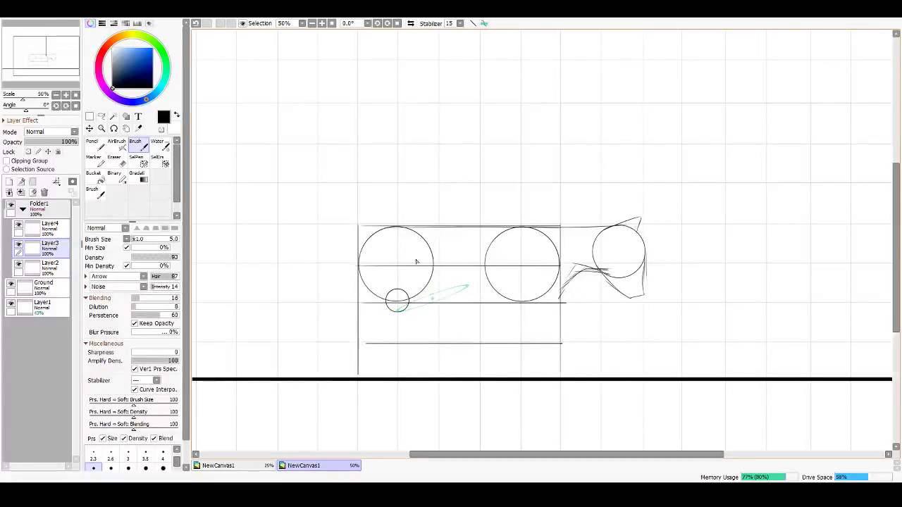
# Step: Reset the circle ruler and try to refit it at about one grid square across around the small joint circle
pyautogui.click(143, 20)
pyautogui.click(158, 66)
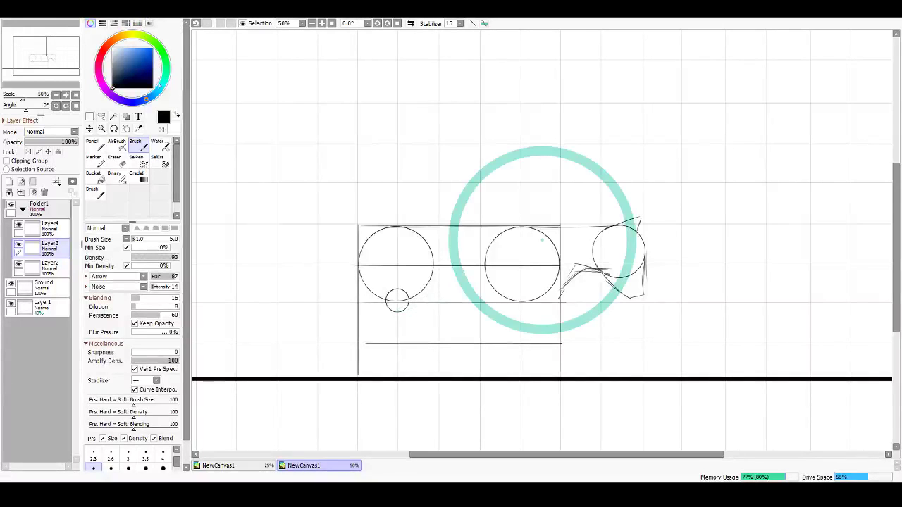
pyautogui.hotkey('ctrl', 't')
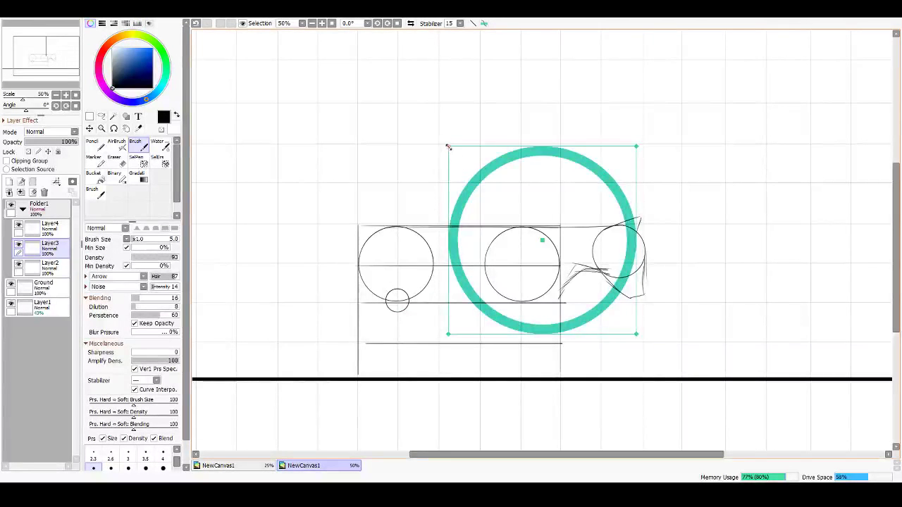
pyautogui.moveTo(447, 145); pyautogui.dragTo(420, 316)
pyautogui.hotkey('ctrl', 'z')
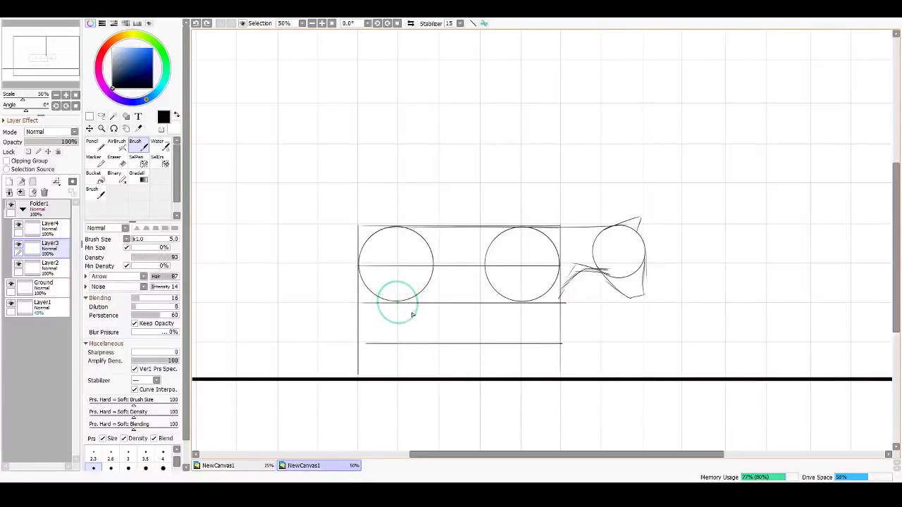
pyautogui.press('Return')
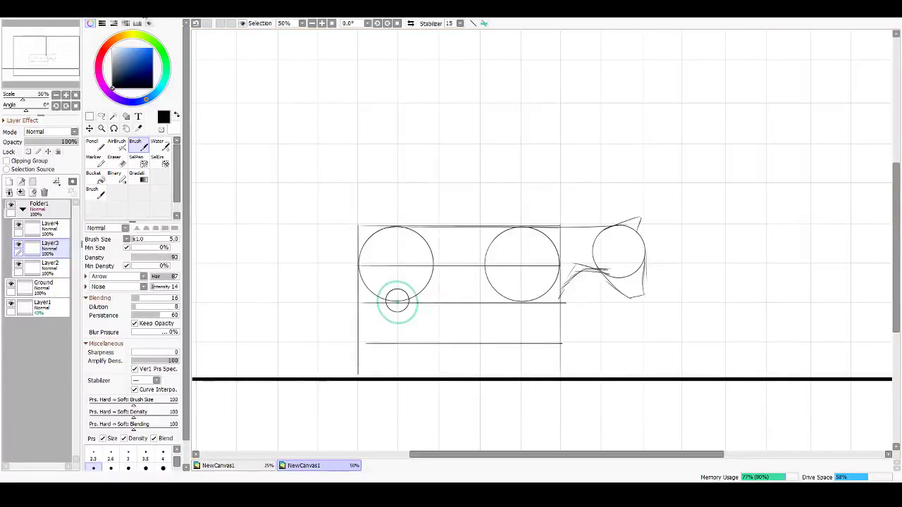
# Step: Reset the circle ruler, shrink it to just over half a grid square and centre it on the second body circle's lowest point
pyautogui.click(169, 66)
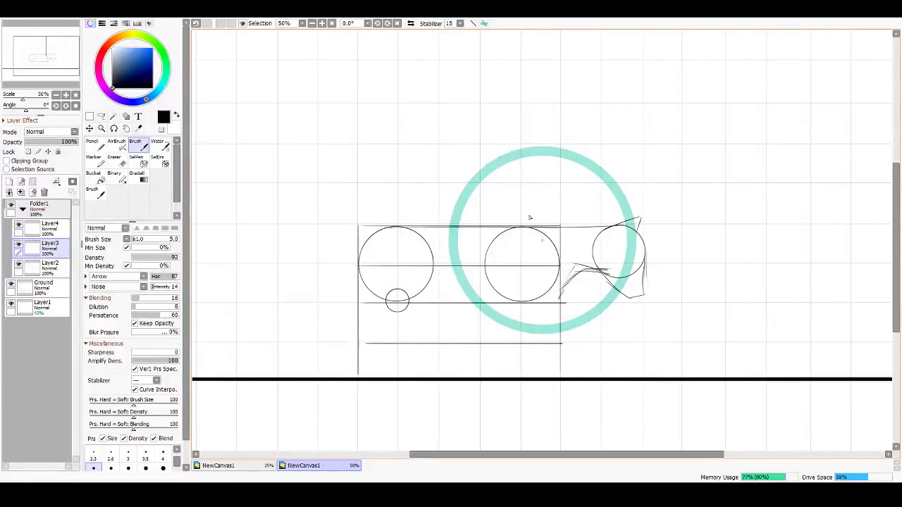
pyautogui.press('ctrl')
pyautogui.press('ctrl')
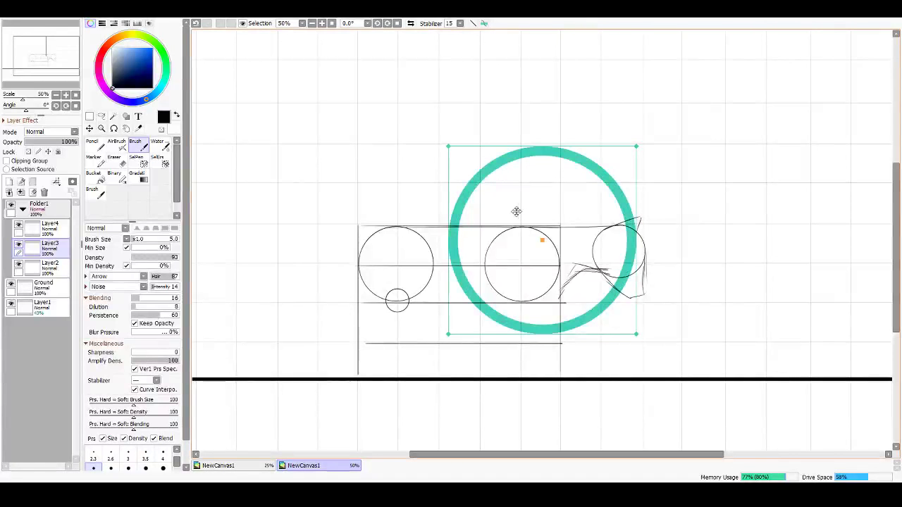
pyautogui.moveTo(451, 152); pyautogui.dragTo(465, 153)
pyautogui.moveTo(539, 209); pyautogui.dragTo(555, 232)
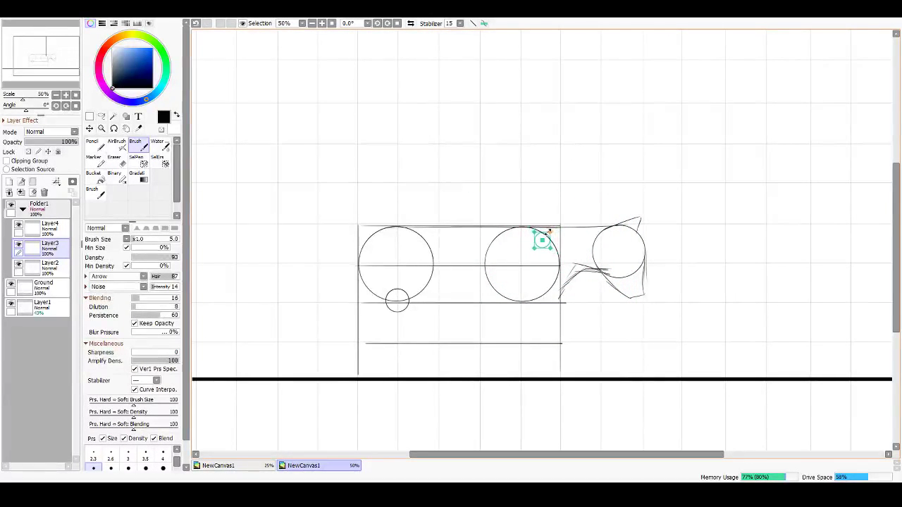
pyautogui.press('Return')
pyautogui.hotkey('ctrl', 't')
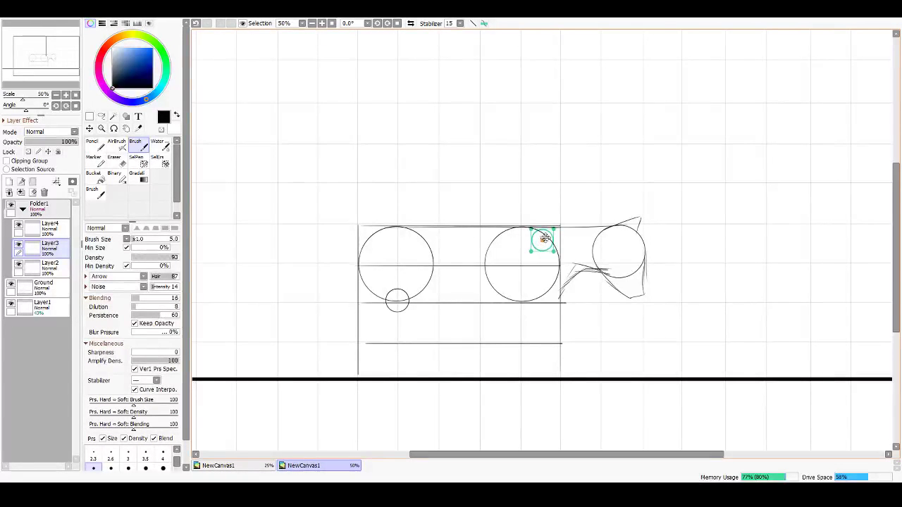
pyautogui.moveTo(541, 244); pyautogui.dragTo(525, 299)
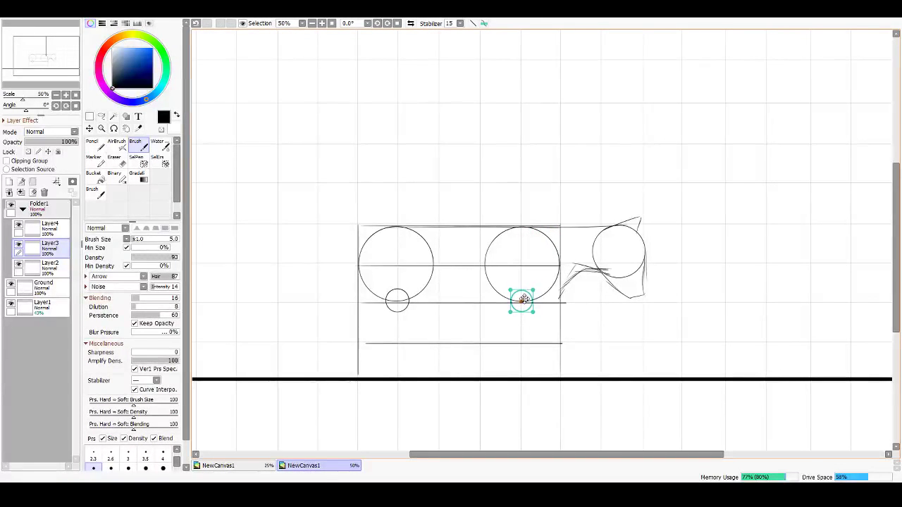
pyautogui.press('Return')
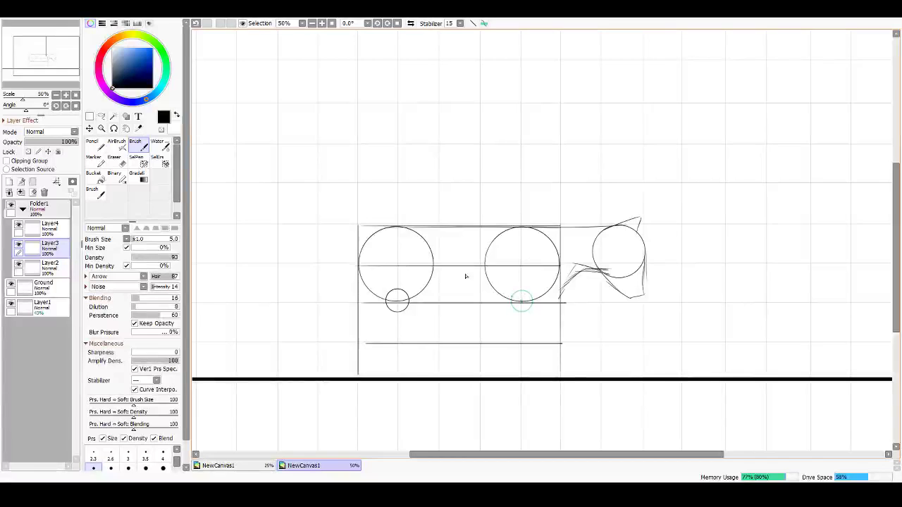
# Step: Trace the second joint circle along the ruler on Layer4, the layer holding the second body circle, and hide the ruler
pyautogui.click(19, 227)
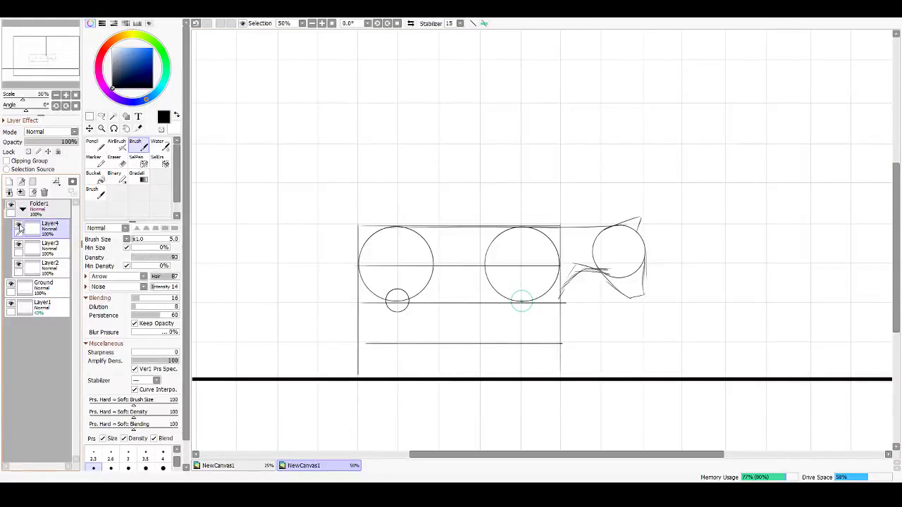
pyautogui.click(19, 226)
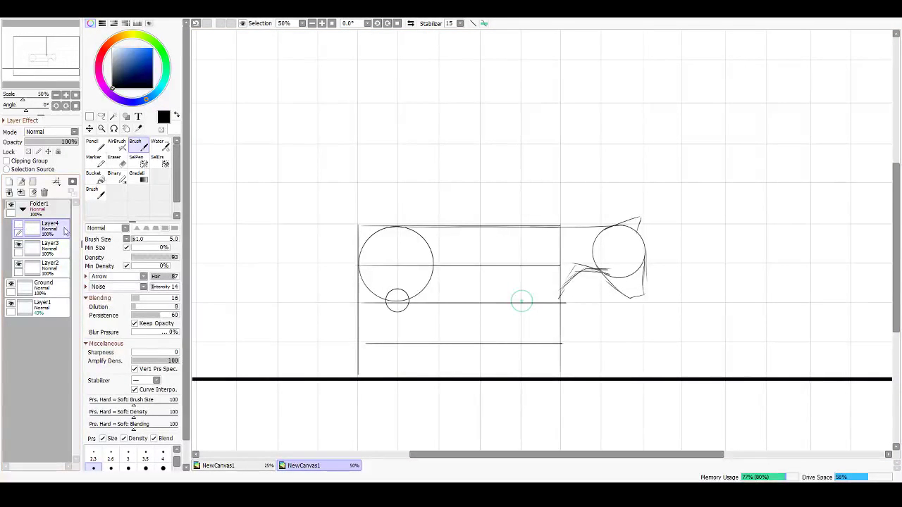
pyautogui.click(18, 225)
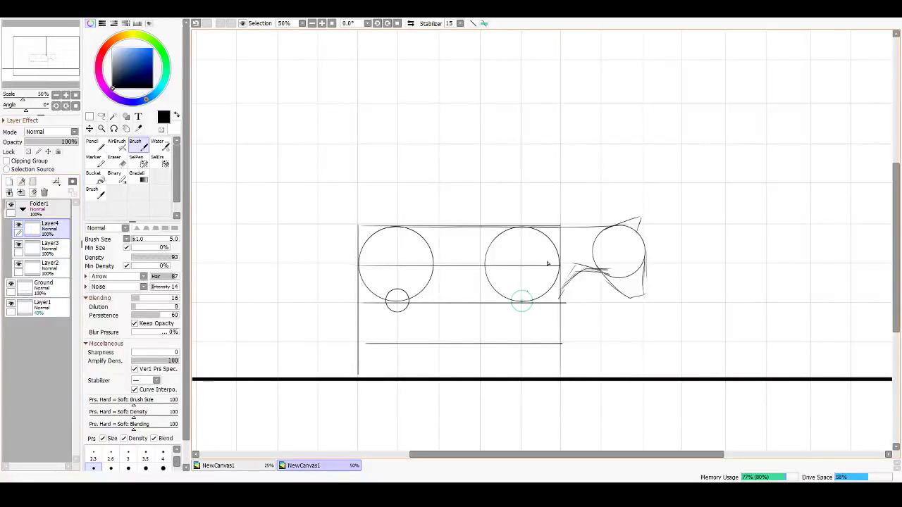
pyautogui.moveTo(528, 291)
pyautogui.mouseDown()
pyautogui.moveTo(526, 312)
pyautogui.moveTo(501, 297)
pyautogui.mouseUp()
pyautogui.hotkey('ctrl', 'r')
# Step: Sketch a long tapering tail on Layer3, running from the top of the first body circle to about three and a half grid squares behind the box
pyautogui.click(18, 265)
pyautogui.click(18, 265)
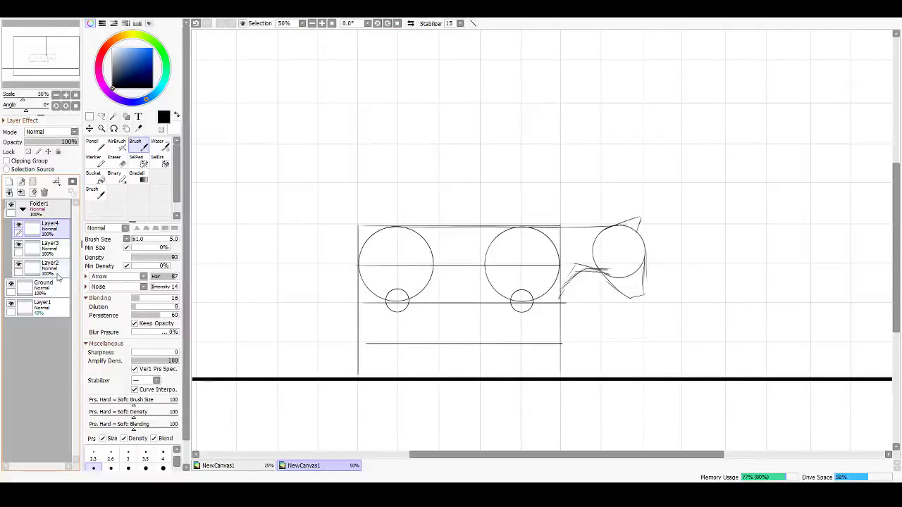
pyautogui.click(55, 272)
pyautogui.click(18, 246)
pyautogui.click(19, 246)
pyautogui.click(55, 251)
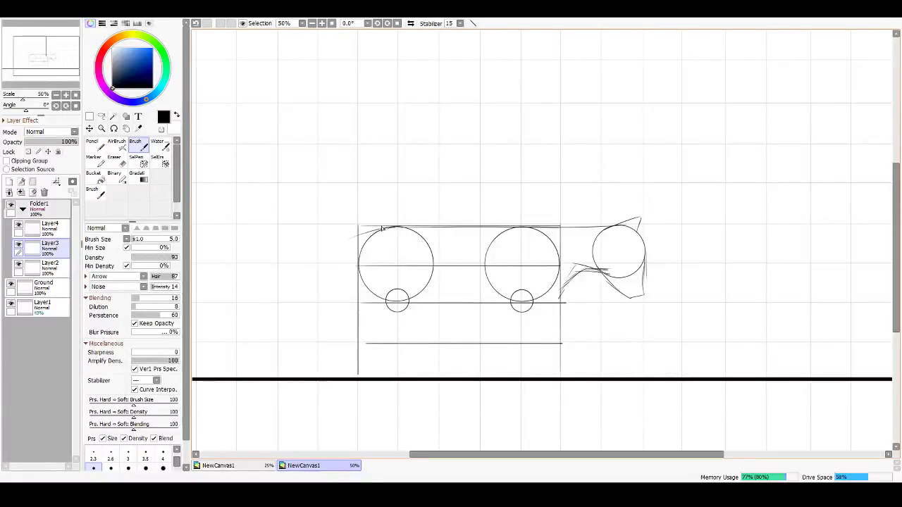
pyautogui.moveTo(382, 228)
pyautogui.mouseDown()
pyautogui.moveTo(307, 263)
pyautogui.moveTo(361, 239)
pyautogui.moveTo(300, 262)
pyautogui.moveTo(335, 246)
pyautogui.moveTo(217, 275)
pyautogui.moveTo(265, 277)
pyautogui.moveTo(246, 279)
pyautogui.moveTo(349, 256)
pyautogui.mouseUp()
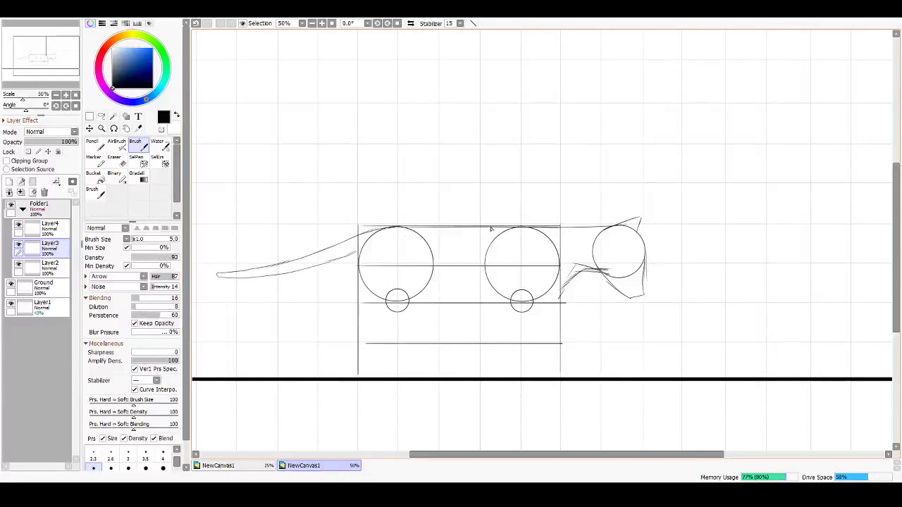
# Step: Sketch a jagged mane around the neck between the second body circle and the head, and undo the stray muzzle stroke
pyautogui.moveTo(615, 225)
pyautogui.mouseDown()
pyautogui.moveTo(590, 210)
pyautogui.moveTo(612, 217)
pyautogui.mouseUp()
pyautogui.moveTo(586, 215)
pyautogui.mouseDown()
pyautogui.moveTo(558, 207)
pyautogui.moveTo(560, 218)
pyautogui.moveTo(551, 218)
pyautogui.moveTo(565, 274)
pyautogui.moveTo(541, 275)
pyautogui.moveTo(545, 292)
pyautogui.moveTo(580, 310)
pyautogui.moveTo(610, 298)
pyautogui.mouseUp()
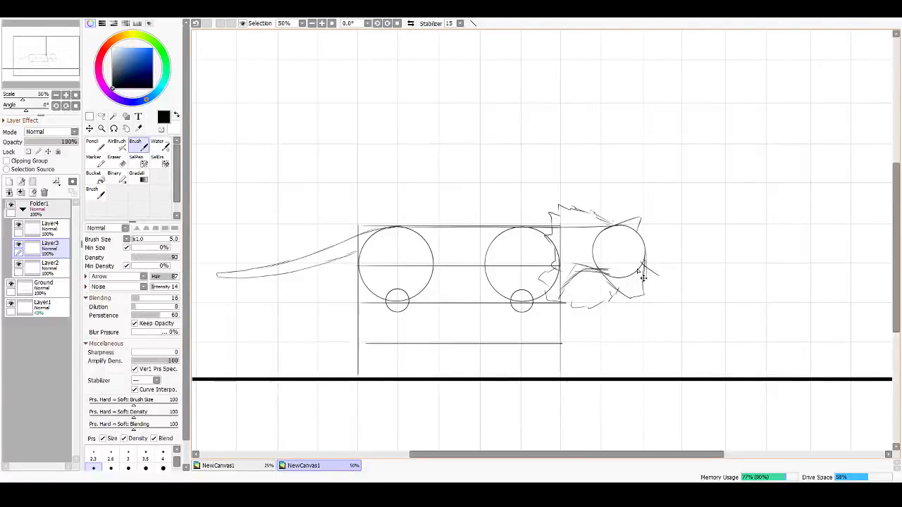
pyautogui.hotkey('ctrl', 'z')
# Step: Erase the lower mane outline under the neck and redraw it as a jagged edge closer to the neck
pyautogui.press('e')
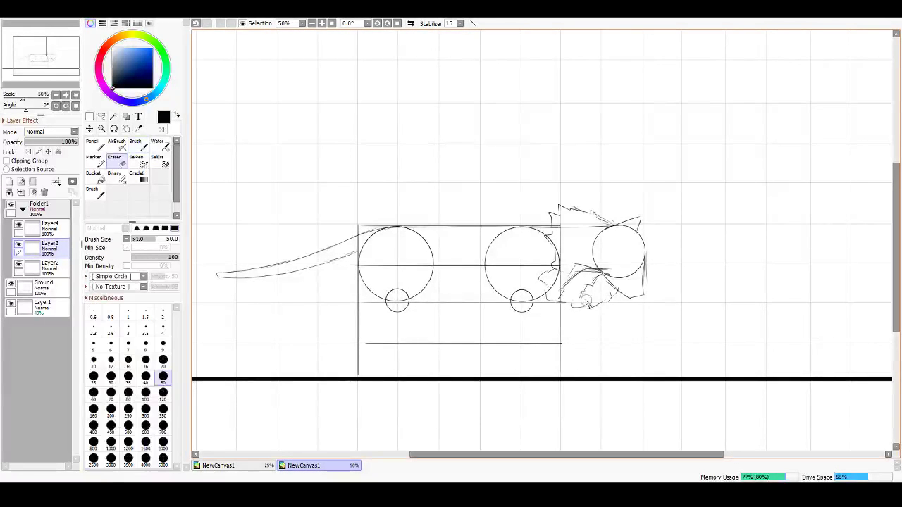
pyautogui.moveTo(605, 304)
pyautogui.mouseDown()
pyautogui.moveTo(615, 296)
pyautogui.moveTo(600, 298)
pyautogui.mouseUp()
pyautogui.press('b')
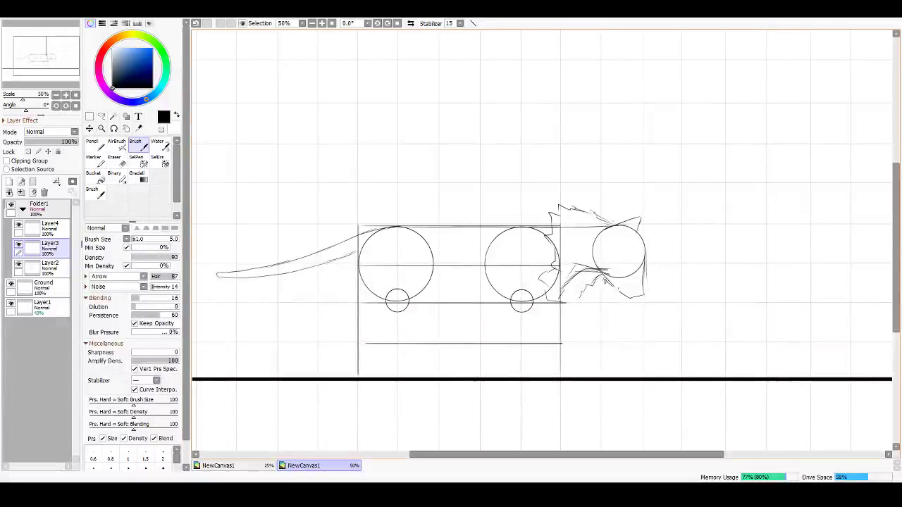
pyautogui.moveTo(589, 289); pyautogui.dragTo(578, 299)
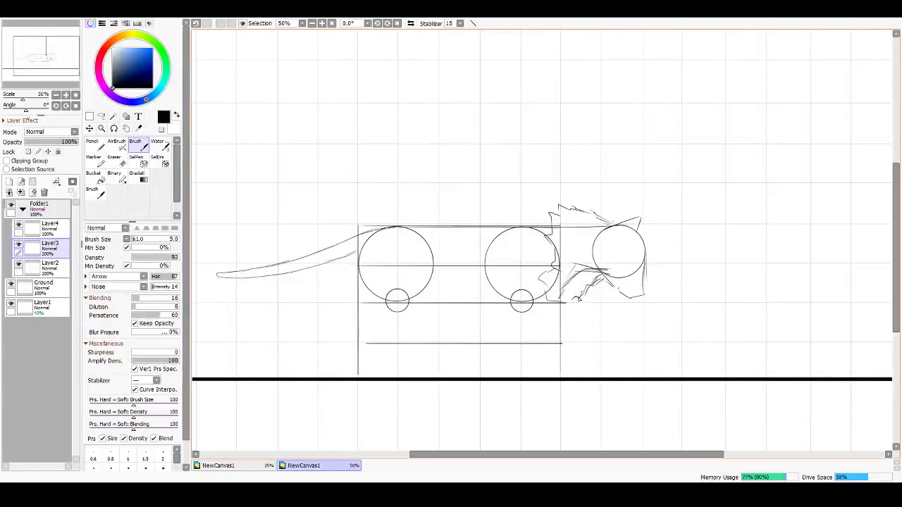
# Step: Erase the old muzzle below the head circle and the pointed ear on top of it
pyautogui.press('e')
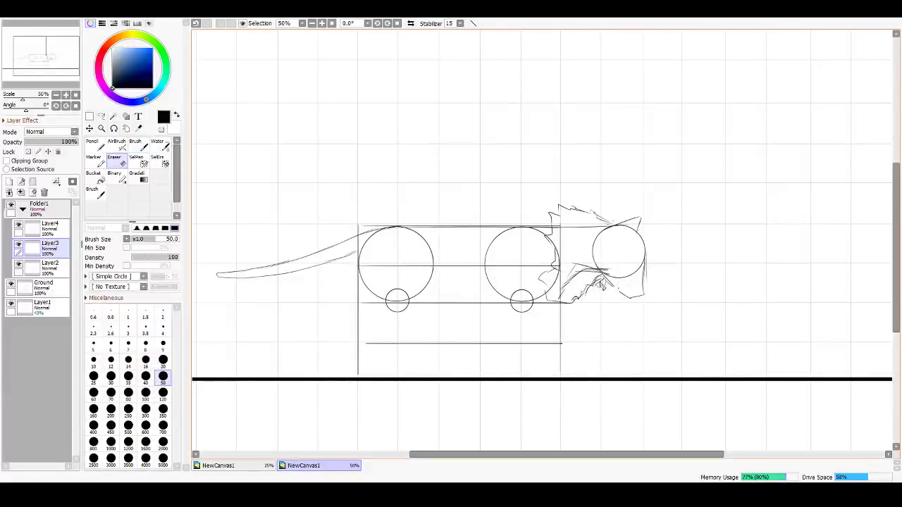
pyautogui.moveTo(635, 291)
pyautogui.mouseDown()
pyautogui.moveTo(652, 276)
pyautogui.moveTo(642, 286)
pyautogui.moveTo(650, 240)
pyautogui.moveTo(641, 225)
pyautogui.moveTo(620, 221)
pyautogui.moveTo(641, 219)
pyautogui.moveTo(616, 230)
pyautogui.mouseUp()
pyautogui.press('w')
pyautogui.click(616, 229)
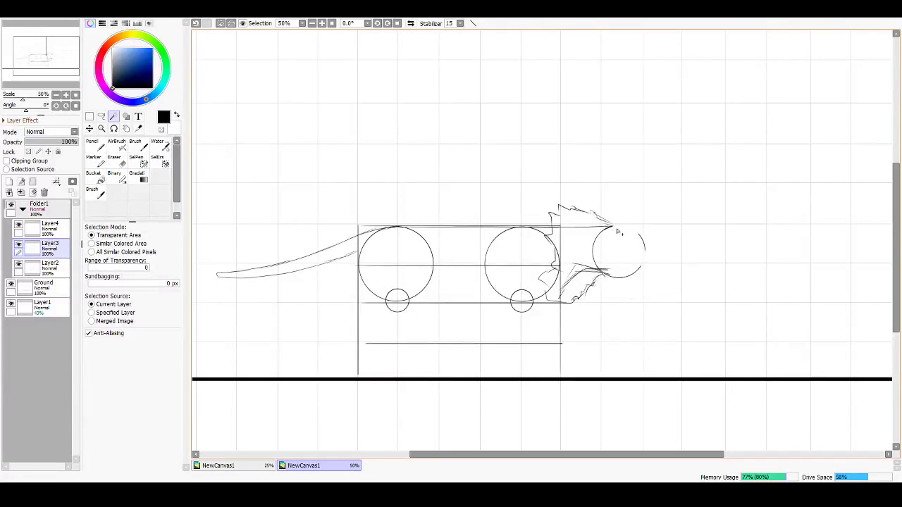
# Step: Sketch a small ear at the back of the head circle and a longer snout extending forward from it
pyautogui.press('b')
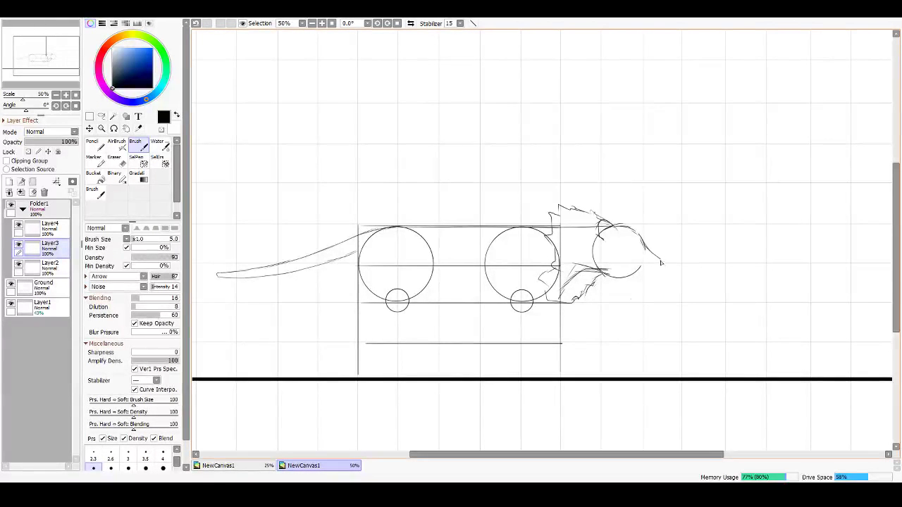
pyautogui.moveTo(658, 260); pyautogui.dragTo(669, 266)
pyautogui.moveTo(621, 277)
pyautogui.mouseDown()
pyautogui.moveTo(657, 281)
pyautogui.moveTo(670, 272)
pyautogui.mouseUp()
# Step: Hide and show Layer3 to check which parts of the sketch it holds
pyautogui.click(18, 245)
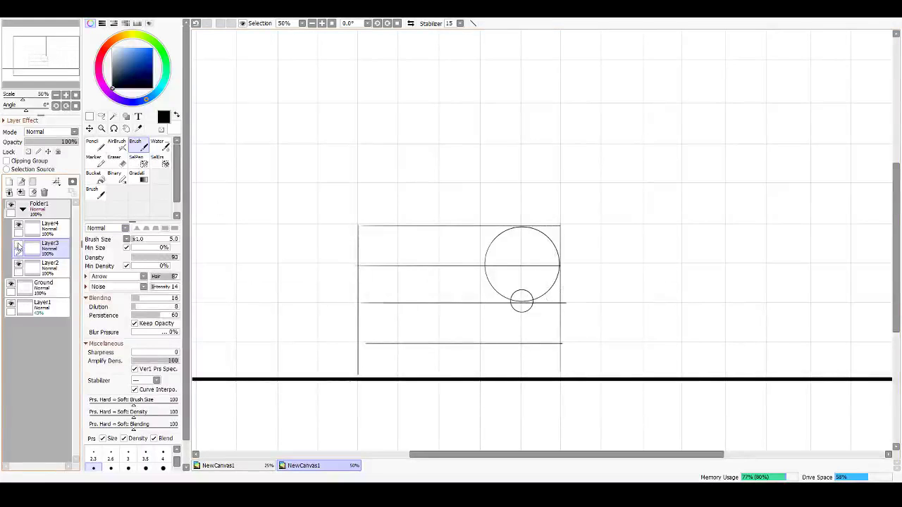
pyautogui.click(19, 245)
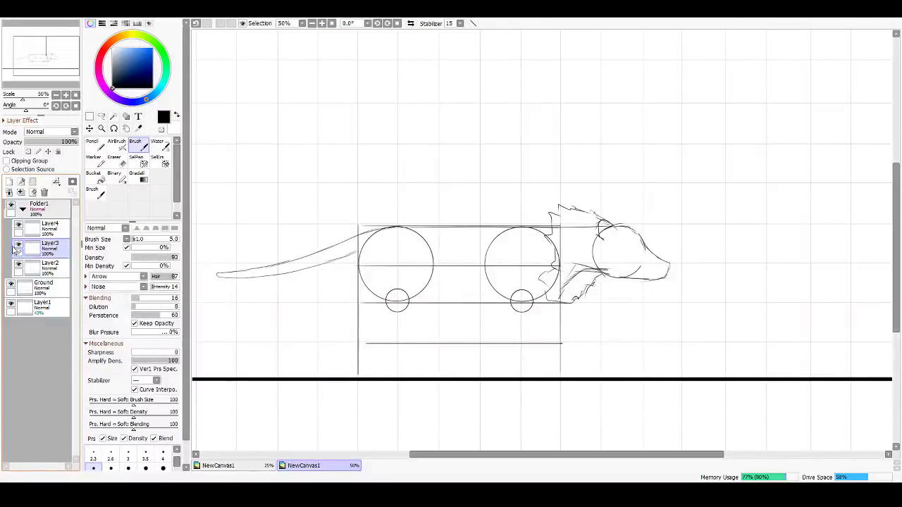
pyautogui.click(19, 245)
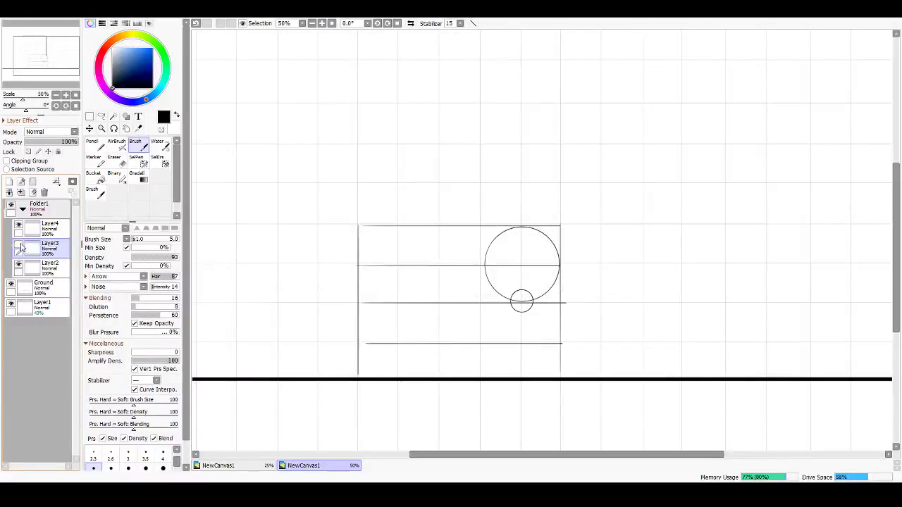
pyautogui.click(19, 245)
pyautogui.click(18, 245)
pyautogui.click(18, 246)
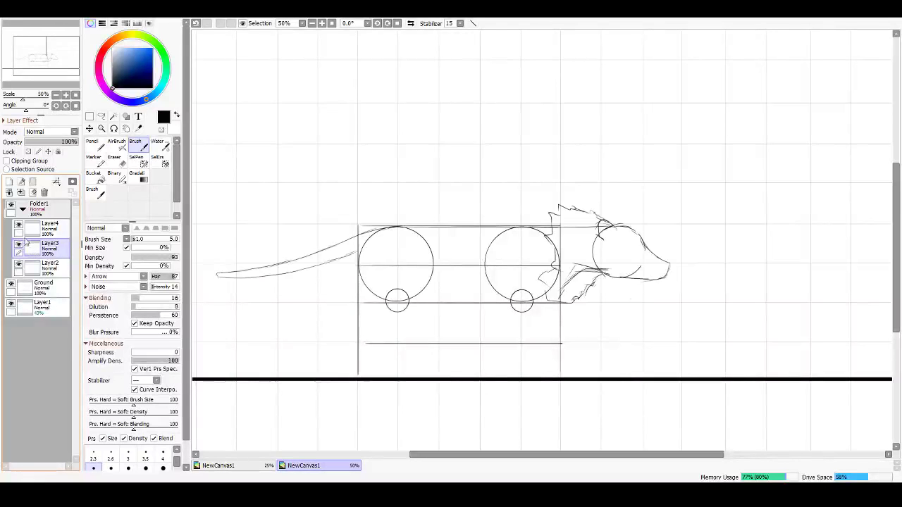
# Step: Collapse Folder1 and add a new folder above it containing an empty layer
pyautogui.click(54, 227)
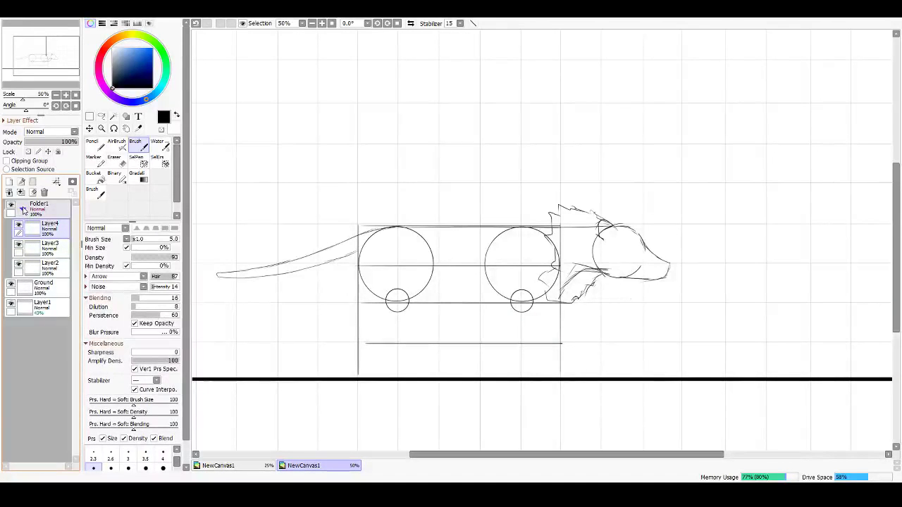
pyautogui.click(23, 210)
pyautogui.click(53, 210)
pyautogui.click(32, 181)
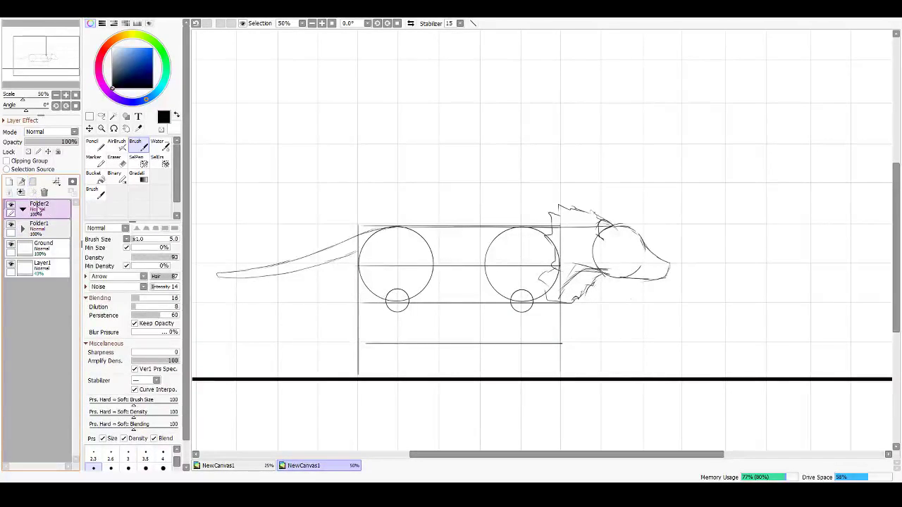
pyautogui.click(9, 182)
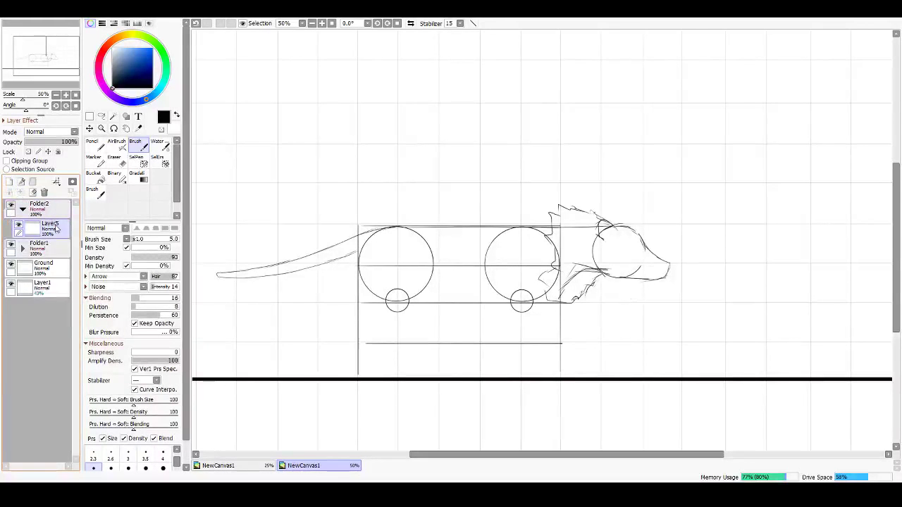
# Step: Try sketching a straight front leg below the second joint circle, with a small knee circle and a foot on the ground line
pyautogui.moveTo(640, 300); pyautogui.dragTo(601, 282)
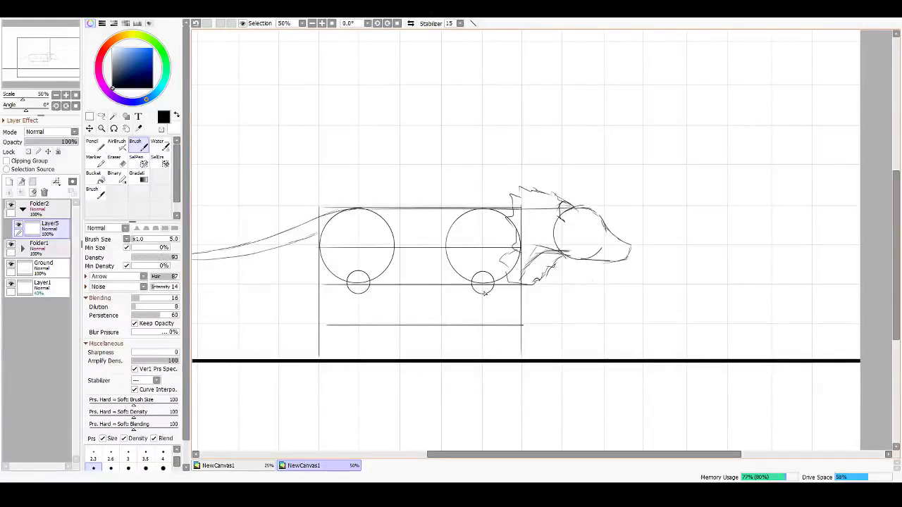
pyautogui.hotkey('ctrl', 'z')
pyautogui.moveTo(482, 317)
pyautogui.mouseDown()
pyautogui.moveTo(480, 360)
pyautogui.moveTo(497, 356)
pyautogui.mouseUp()
pyautogui.hotkey('ctrl', 'z')
pyautogui.hotkey('ctrl', 'z')
pyautogui.hotkey('ctrl', 'z')
pyautogui.hotkey('ctrl', 'z')
pyautogui.hotkey('ctrl', 'z')
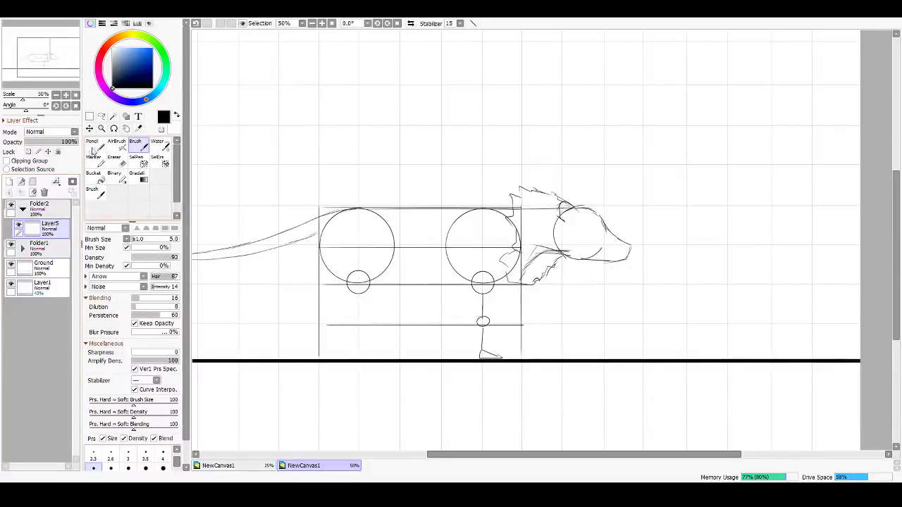
# Step: Remove the trial copy of Layer5 and clear the leg sketch from the original layer
pyautogui.moveTo(127, 86); pyautogui.dragTo(93, 91)
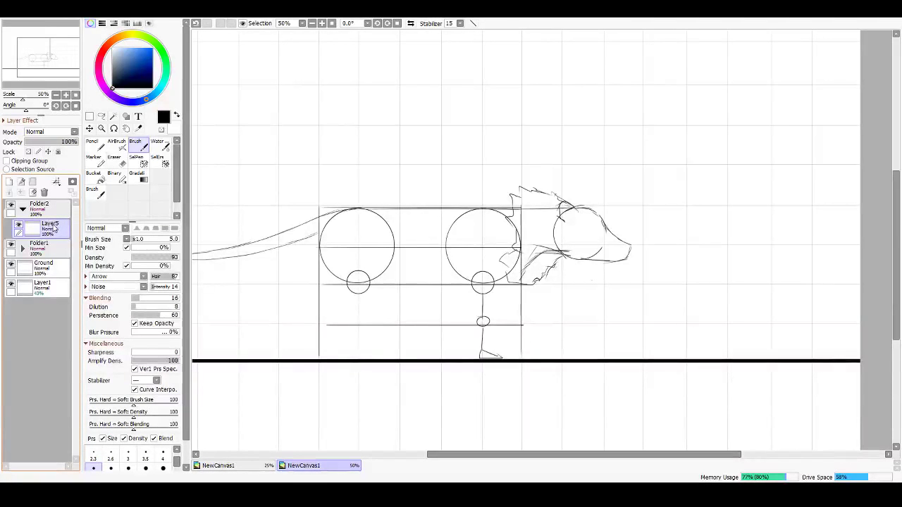
pyautogui.moveTo(48, 222); pyautogui.dragTo(10, 183)
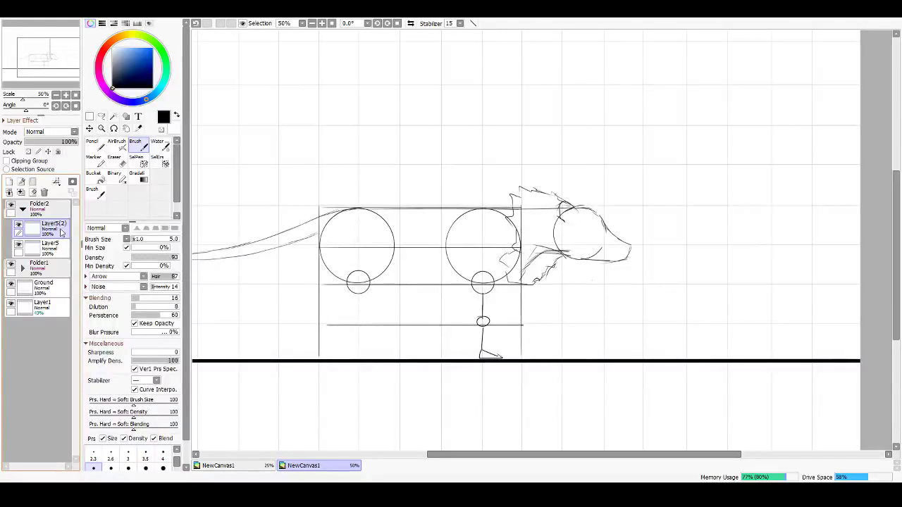
pyautogui.click(44, 194)
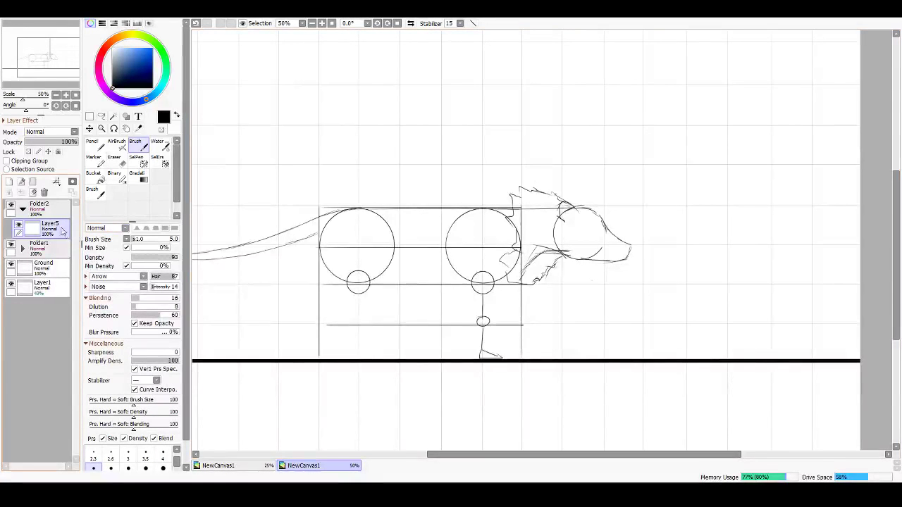
pyautogui.click(32, 192)
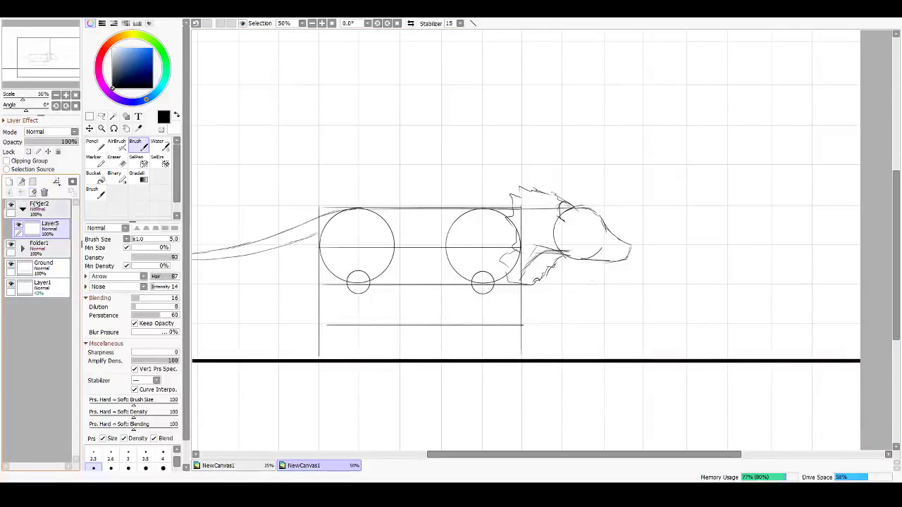
# Step: Show the circle ruler, enlarge it to about one grid square and fit it between the two lowest box lines under the second body circle
pyautogui.hotkey('ctrl', 'r')
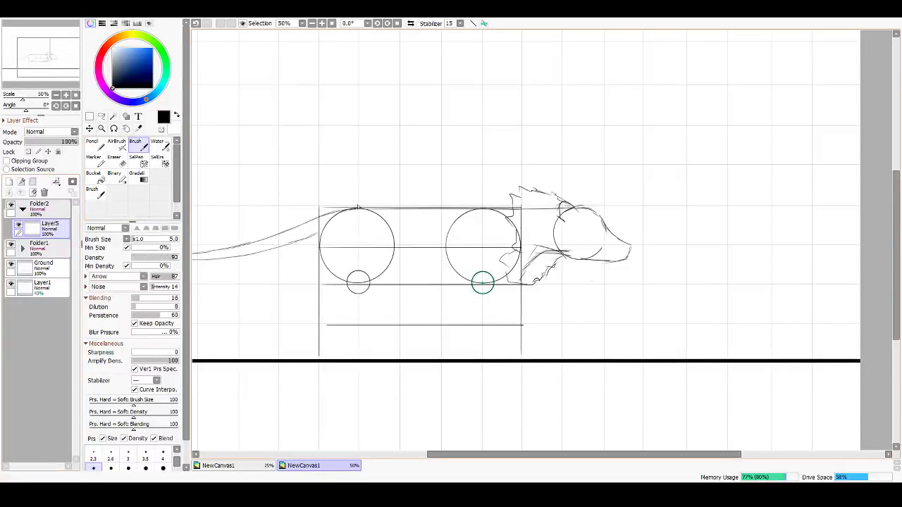
pyautogui.keyDown('ctrl'); pyautogui.click(488, 287); pyautogui.keyUp('ctrl')
pyautogui.moveTo(494, 293); pyautogui.dragTo(495, 315)
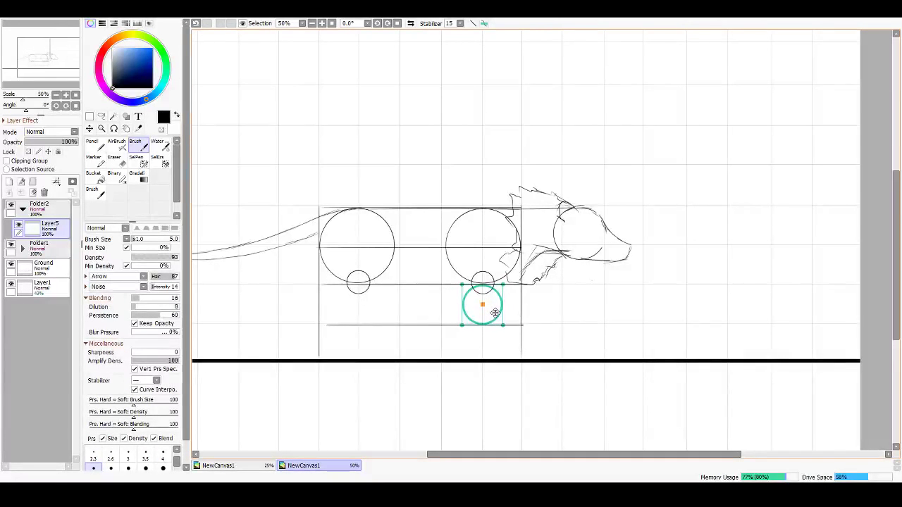
pyautogui.press('Return')
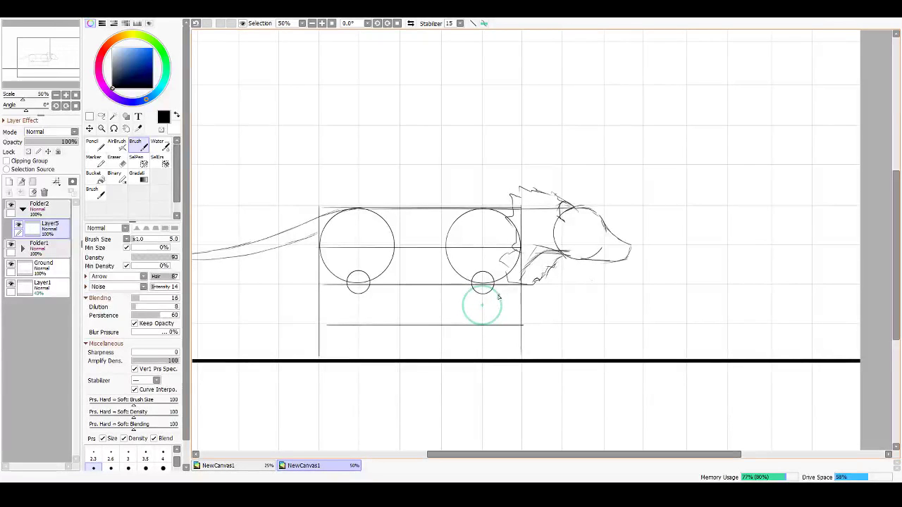
# Step: Trace the upper leg circle on Layer5 and draw a smaller circle beneath it down to the ground line on a new layer
pyautogui.moveTo(461, 303); pyautogui.dragTo(465, 302)
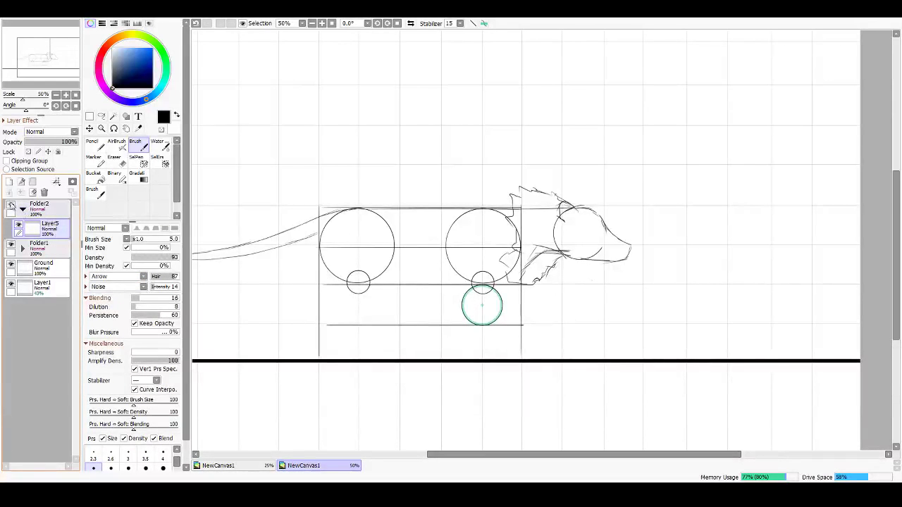
pyautogui.click(9, 182)
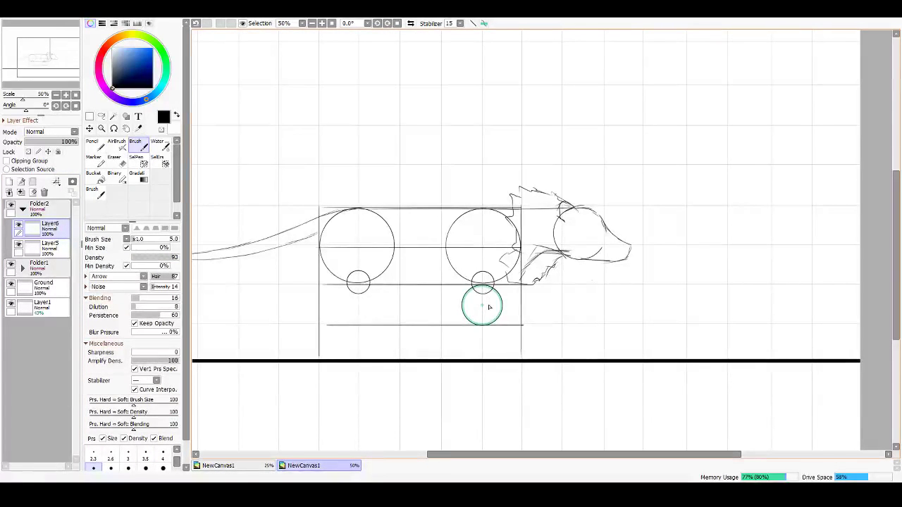
pyautogui.hotkey('ctrl', 't')
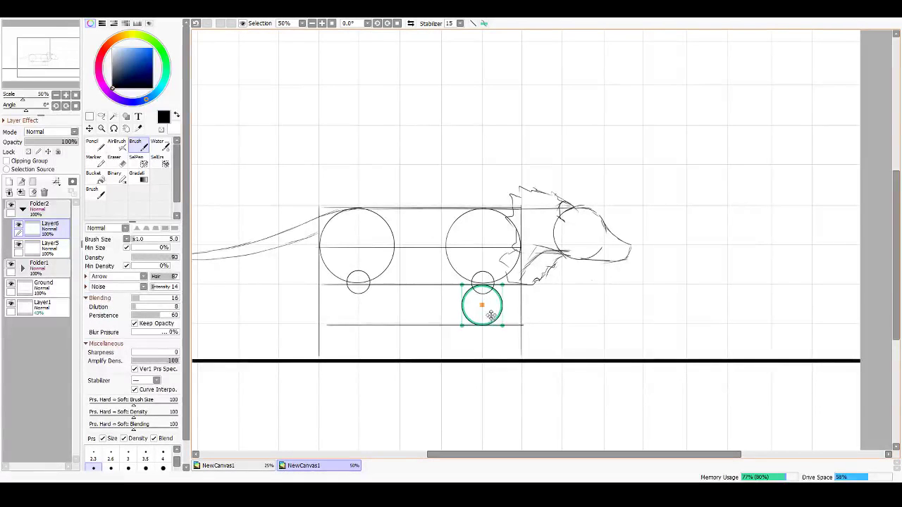
pyautogui.moveTo(493, 306); pyautogui.dragTo(494, 341)
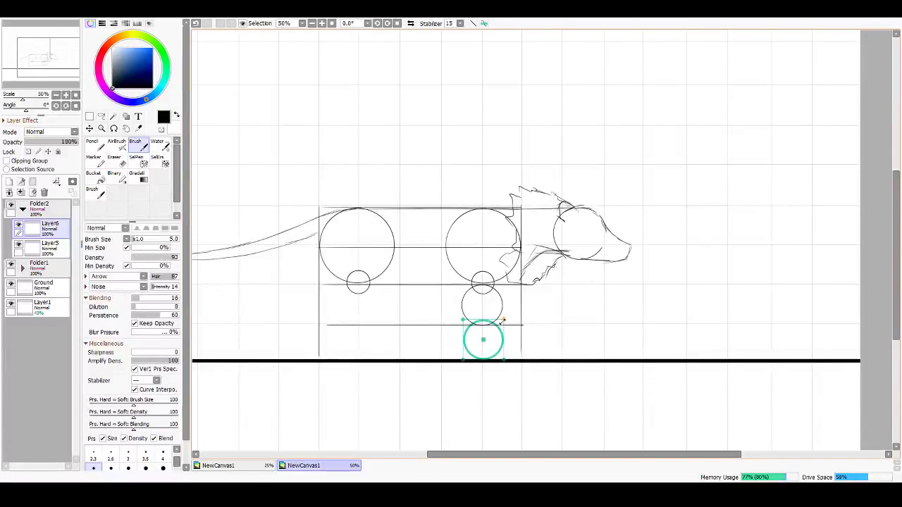
pyautogui.moveTo(502, 321); pyautogui.dragTo(491, 332)
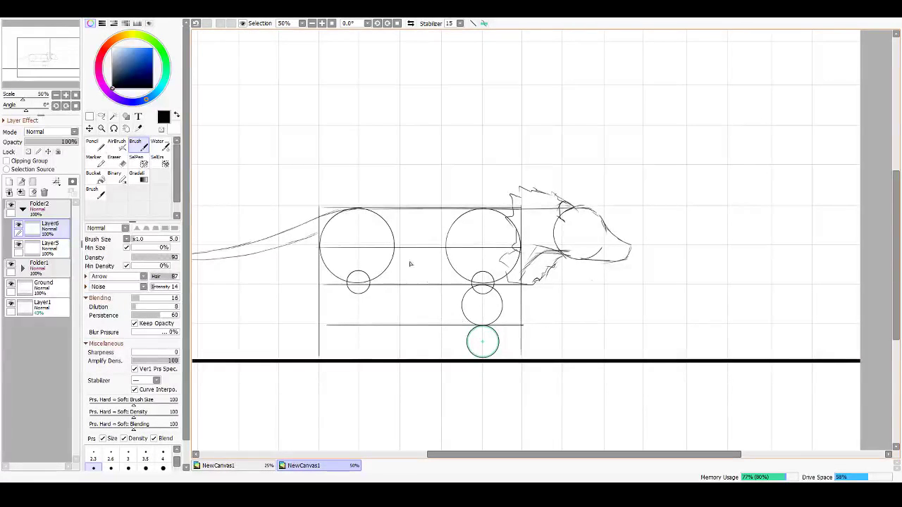
# Step: Rule a vertical centre line through both leg circles, with the lower part on Layer6 and the upper part on Layer5
pyautogui.click(158, 46)
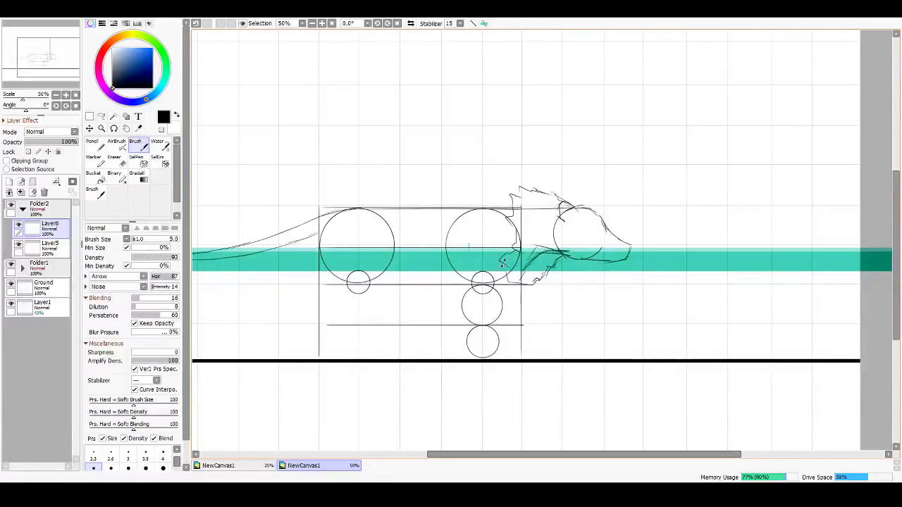
pyautogui.moveTo(504, 263); pyautogui.dragTo(476, 307)
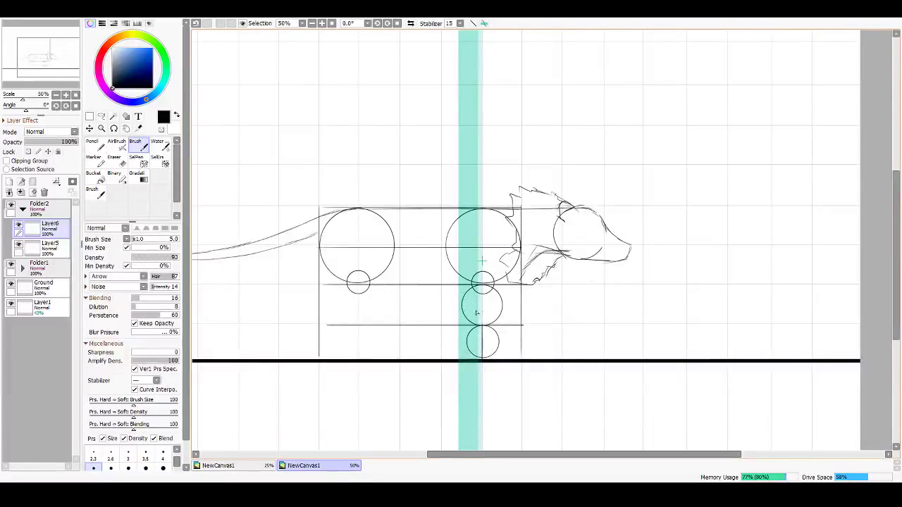
pyautogui.click(44, 247)
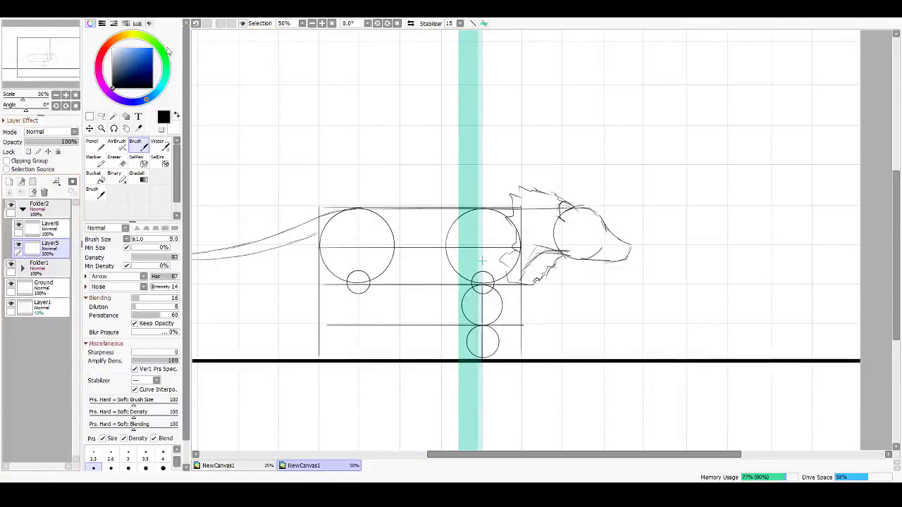
# Step: Bring back the circle ruler and reset its distorted shape and position
pyautogui.hotkey('ctrl', 'd')
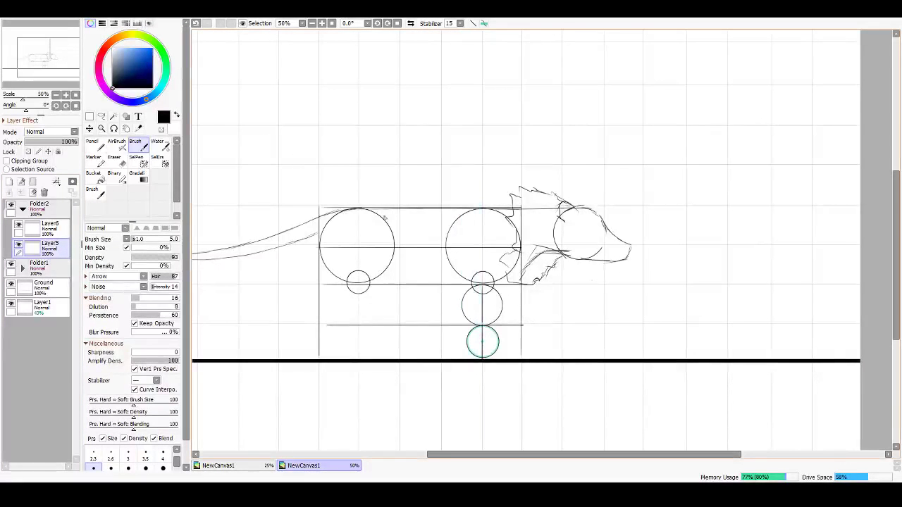
pyautogui.hotkey('ctrl', 't')
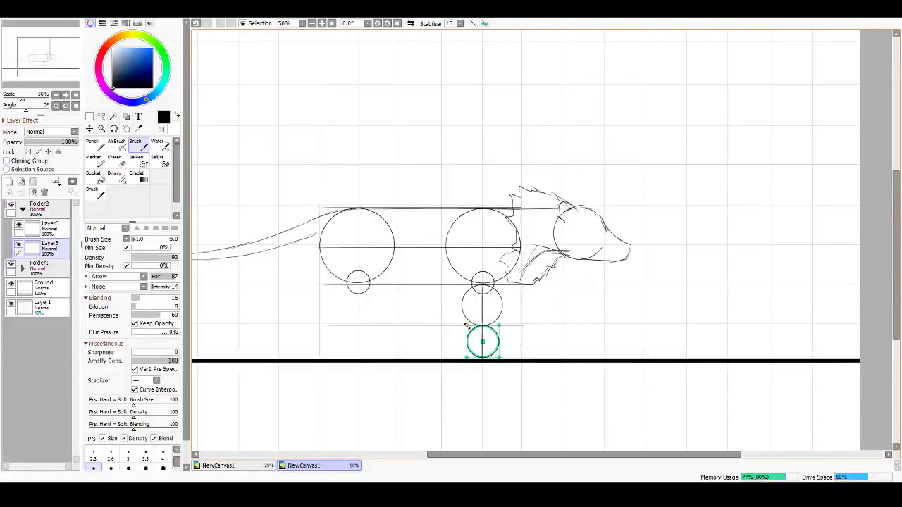
pyautogui.moveTo(470, 326); pyautogui.dragTo(474, 328)
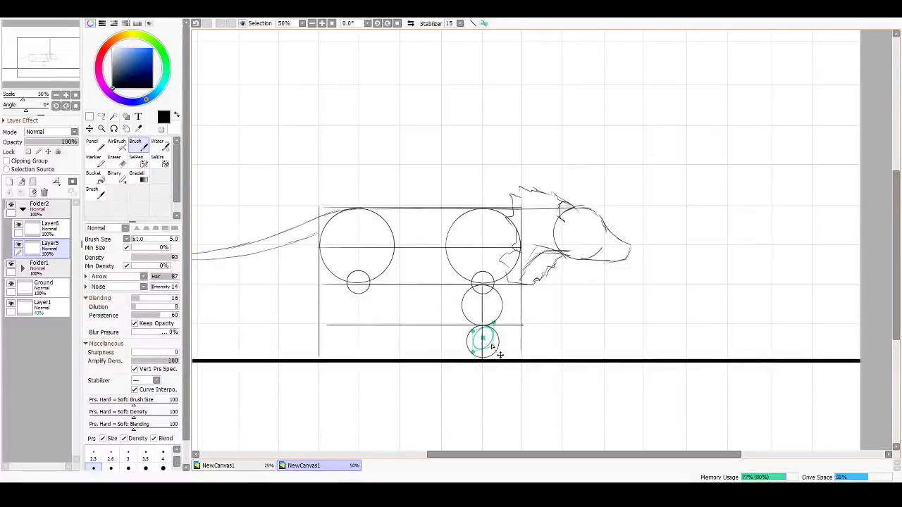
pyautogui.press('Return')
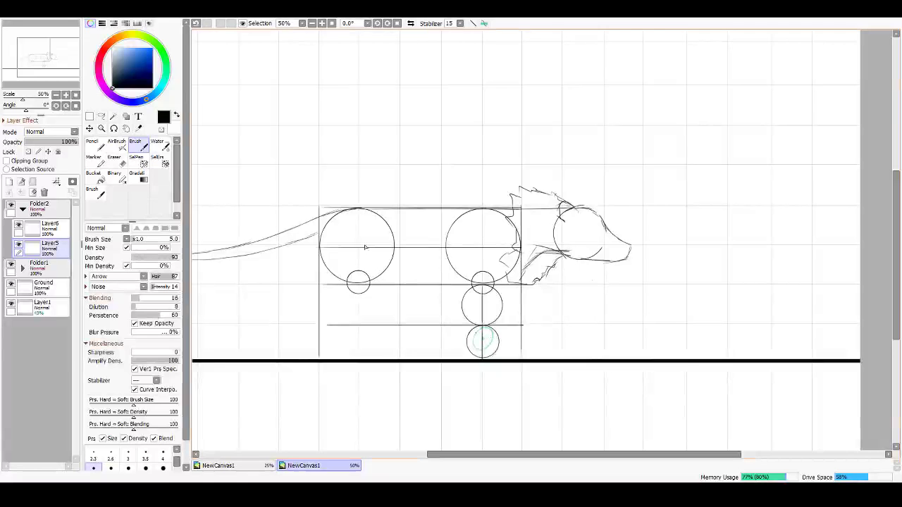
pyautogui.click(146, 17)
pyautogui.click(148, 68)
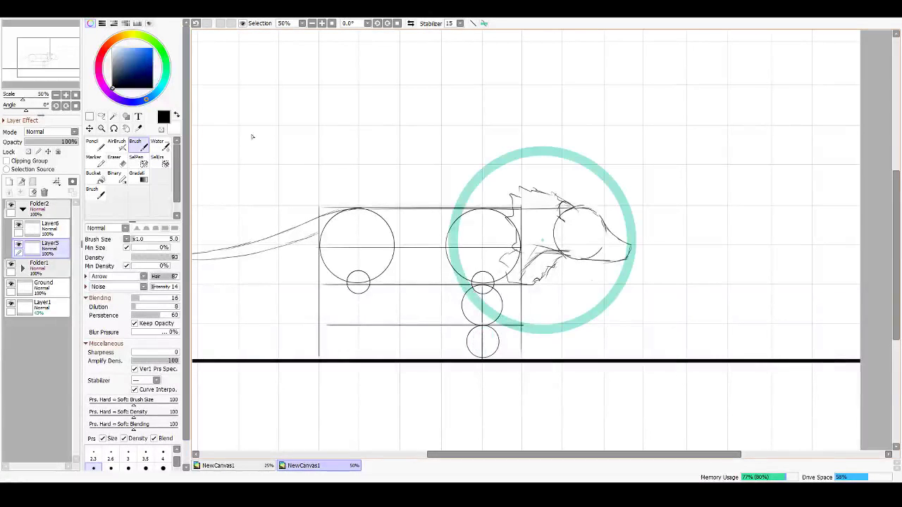
# Step: Shrink the circle ruler around the point where the two leg circles meet and trace a small knee circle on Layer5
pyautogui.hotkey('ctrl', 't')
pyautogui.press('Return')
pyautogui.hotkey('ctrl', 't')
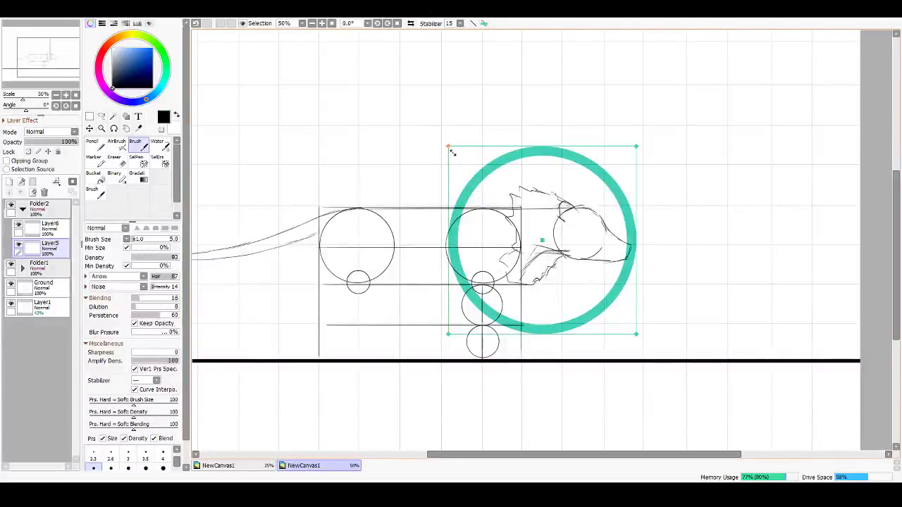
pyautogui.moveTo(447, 145); pyautogui.dragTo(483, 324)
pyautogui.press('ctrl')
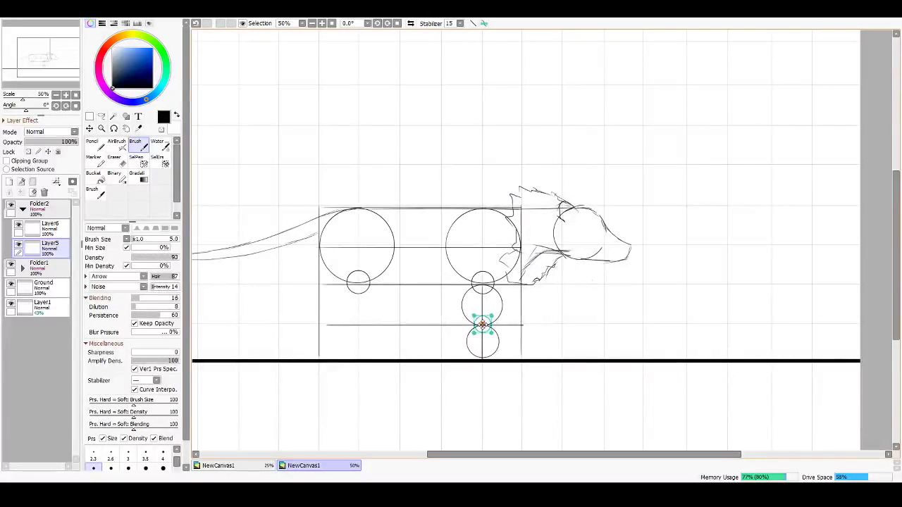
pyautogui.press('Return')
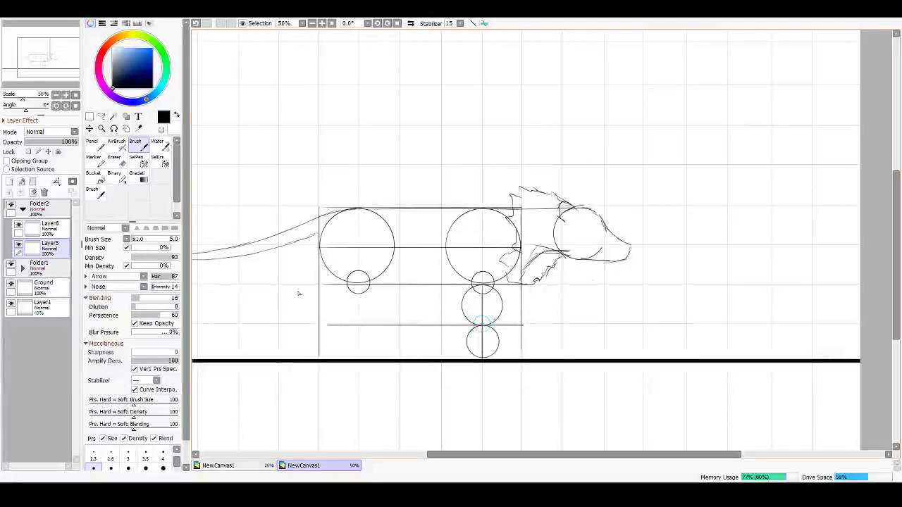
pyautogui.click(18, 246)
pyautogui.click(18, 246)
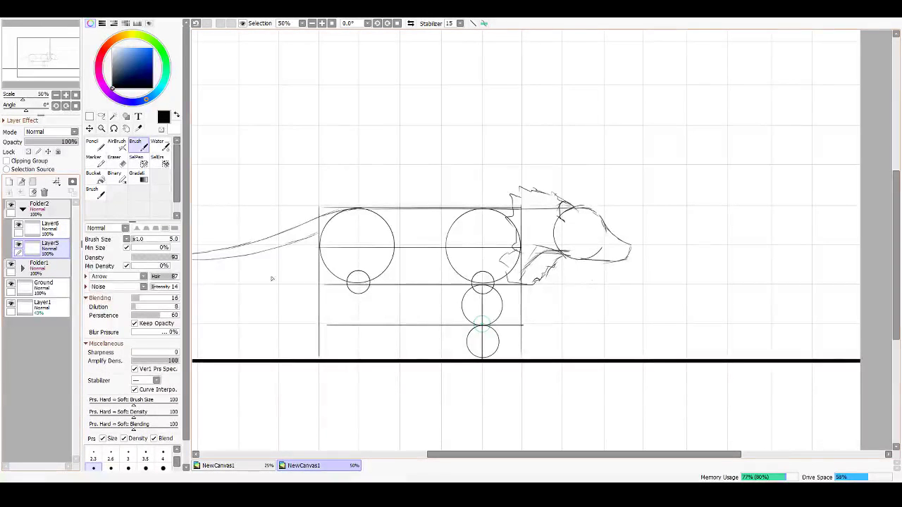
pyautogui.moveTo(482, 315)
pyautogui.mouseDown()
pyautogui.moveTo(492, 332)
pyautogui.moveTo(474, 318)
pyautogui.mouseUp()
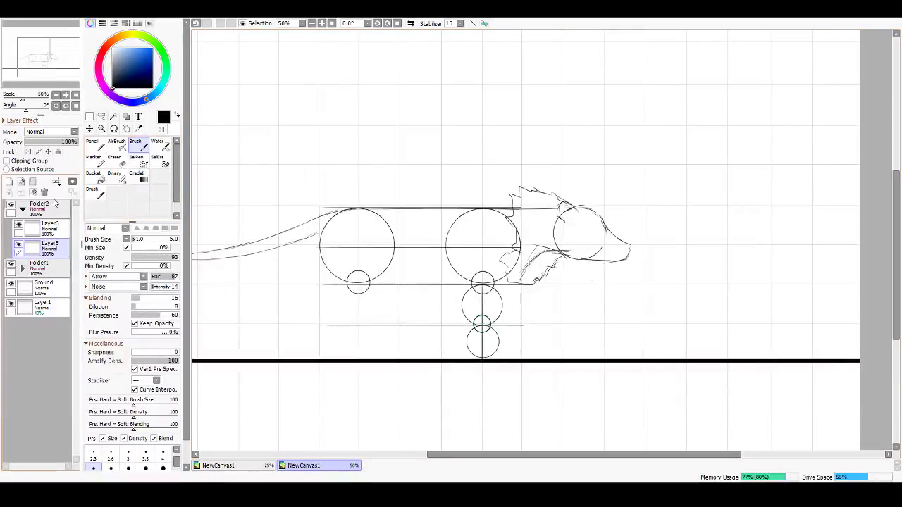
# Step: Hide the ruler and try sketching a short forward-pointing foot at the base of the leg on Layer6
pyautogui.click(63, 231)
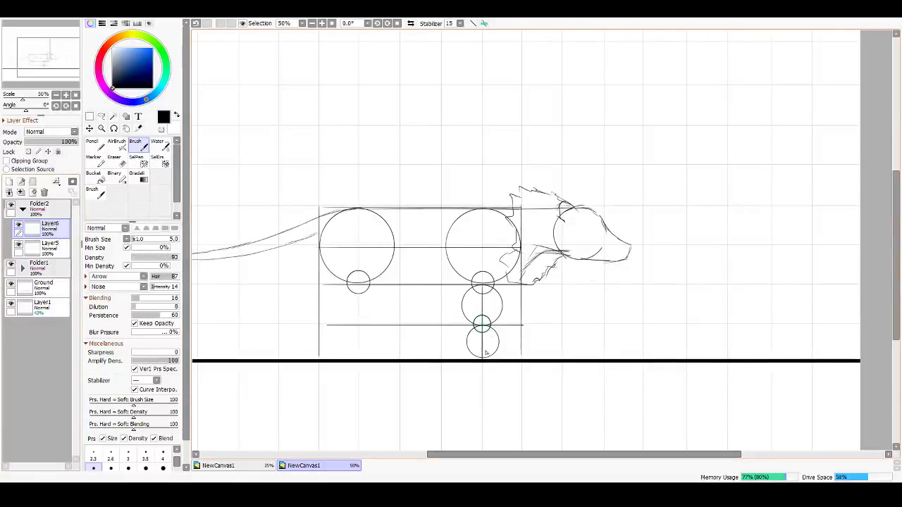
pyautogui.hotkey('ctrl', 'r')
pyautogui.hotkey('ctrl', 'z')
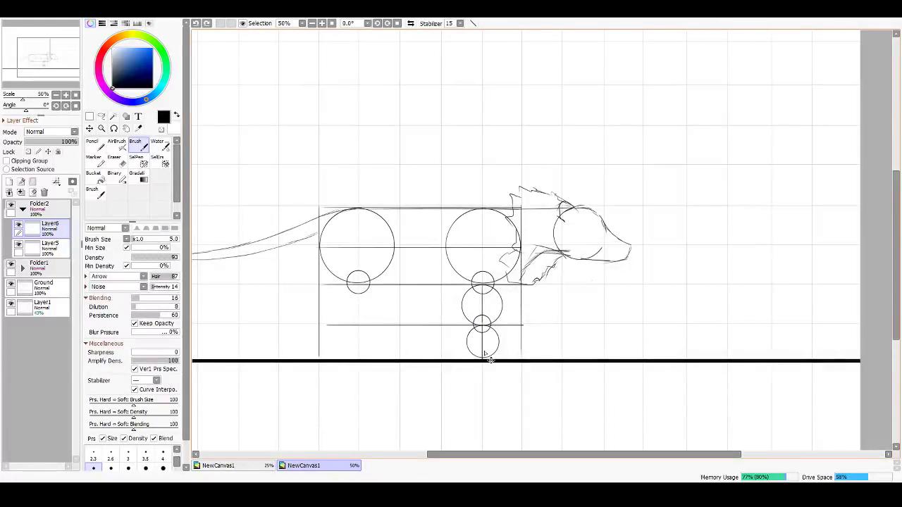
pyautogui.moveTo(483, 355); pyautogui.dragTo(482, 353)
pyautogui.hotkey('ctrl', 'z')
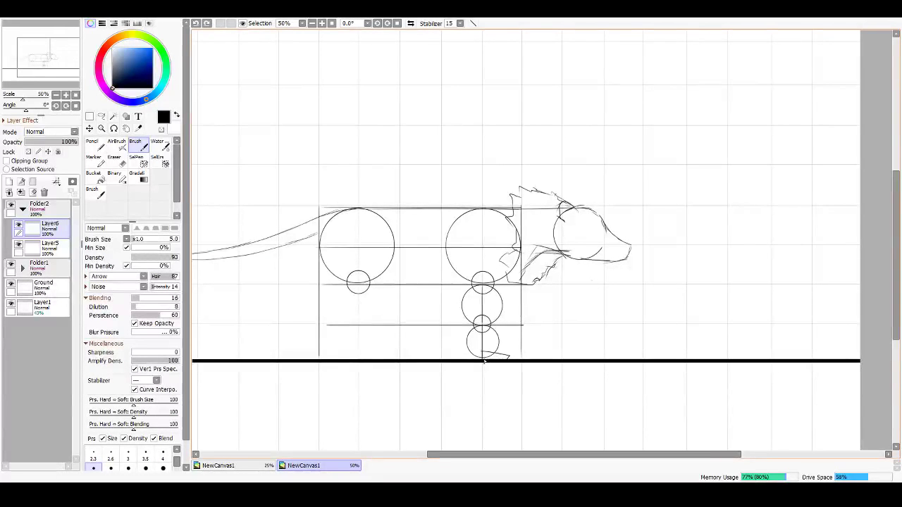
pyautogui.moveTo(507, 362); pyautogui.dragTo(496, 358)
# Step: Check which leg parts Folder2, Layer6 and Layer5 contain by switching their visibility off and on
pyautogui.click(11, 205)
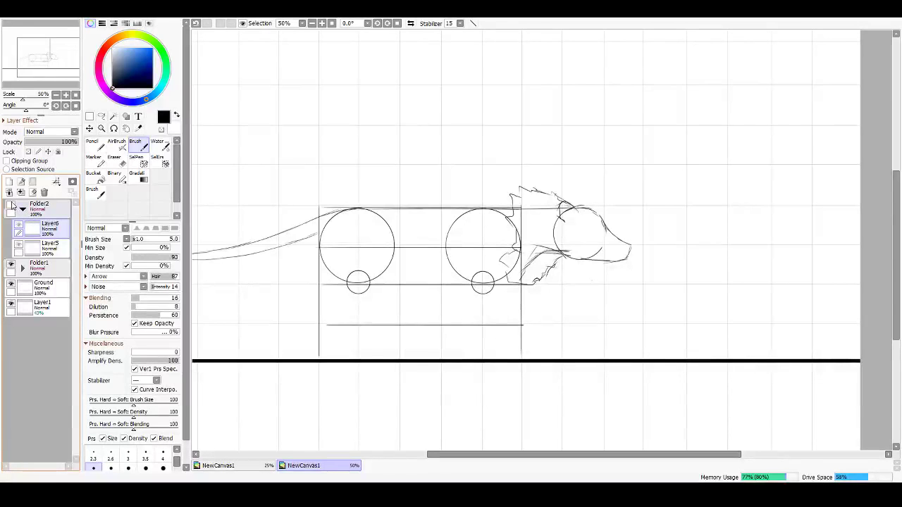
pyautogui.click(11, 205)
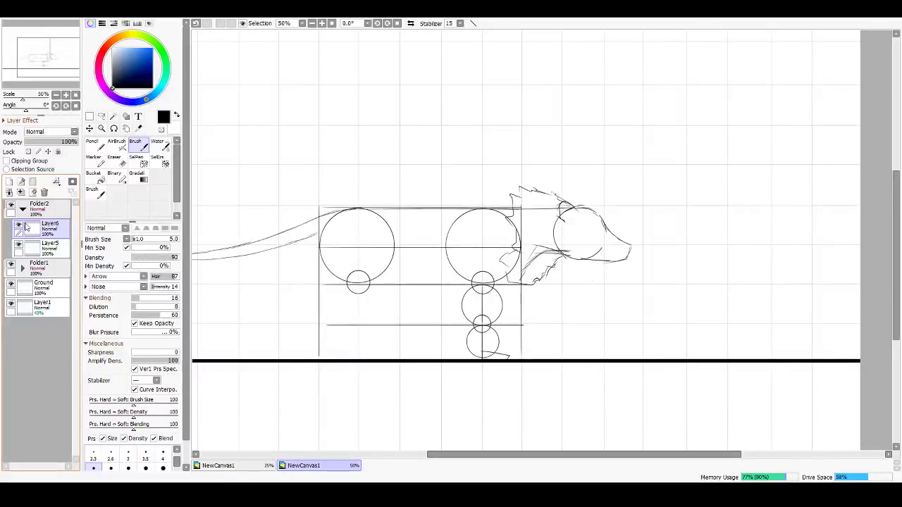
pyautogui.click(18, 224)
pyautogui.click(19, 244)
pyautogui.click(19, 245)
pyautogui.click(20, 225)
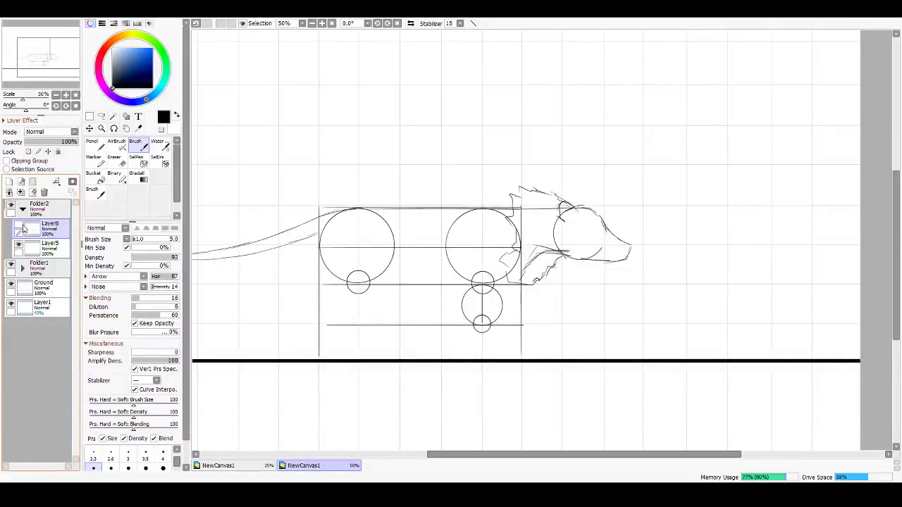
pyautogui.click(20, 225)
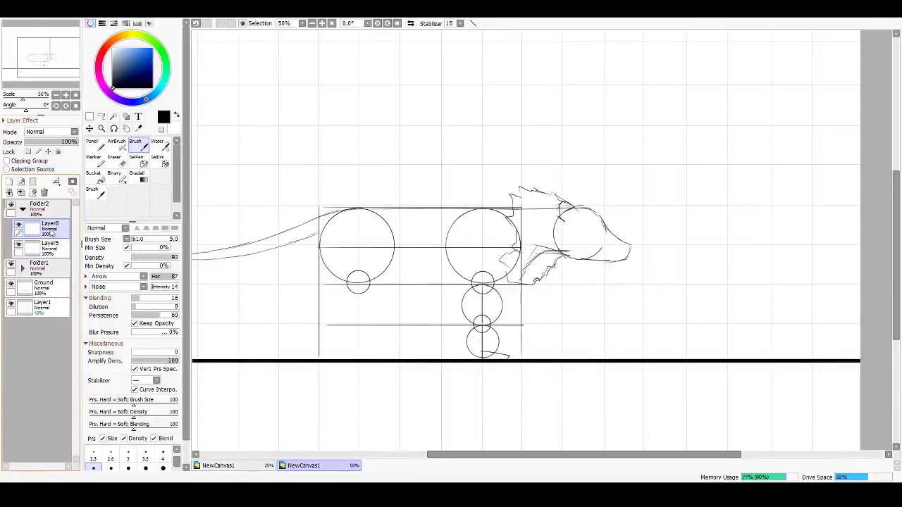
# Step: Undo the foot on Layer6 and redraw it on a new layer as a short shape sloping forward to the ground line
pyautogui.hotkey('ctrl', 'z')
pyautogui.click(9, 182)
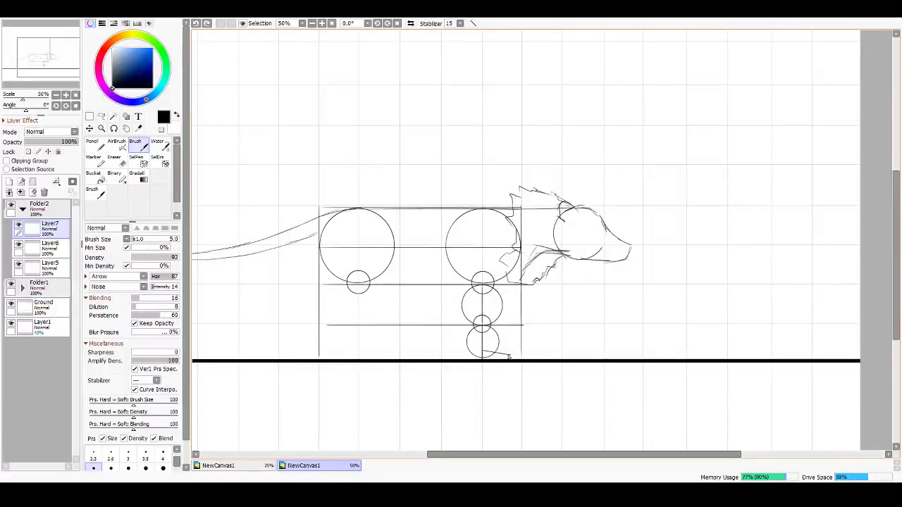
pyautogui.moveTo(483, 350); pyautogui.dragTo(509, 357)
pyautogui.hotkey('ctrl', 'z')
pyautogui.hotkey('ctrl', 'y')
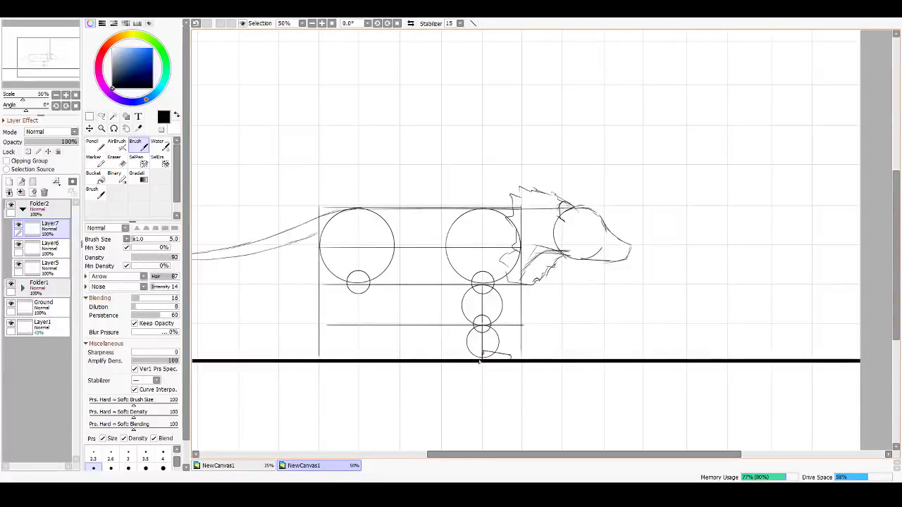
# Step: Collapse Folder2 with the finished front leg and duplicate the folder twice
pyautogui.click(23, 210)
pyautogui.click(23, 210)
pyautogui.click(44, 209)
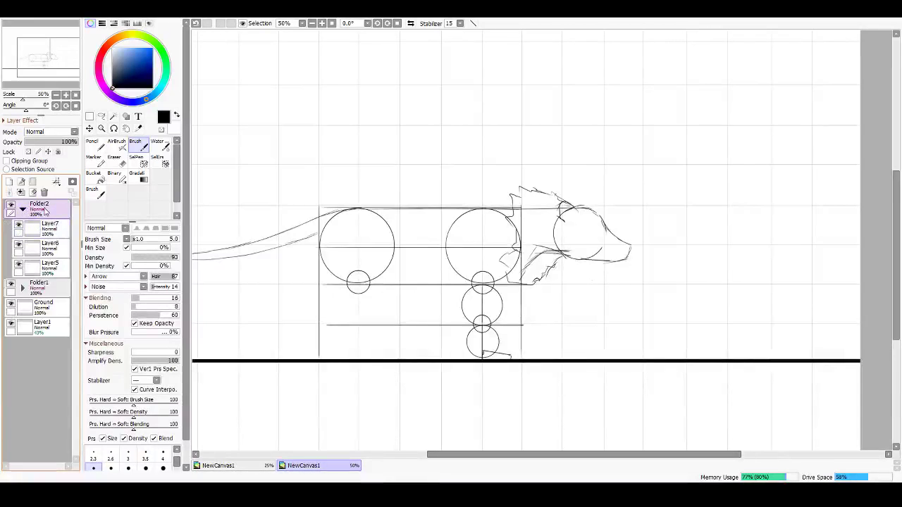
pyautogui.click(22, 209)
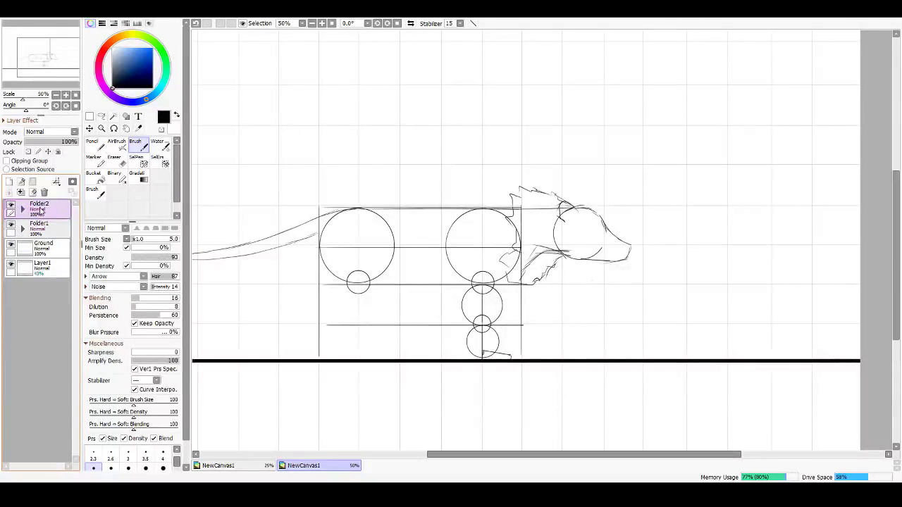
pyautogui.click(20, 192)
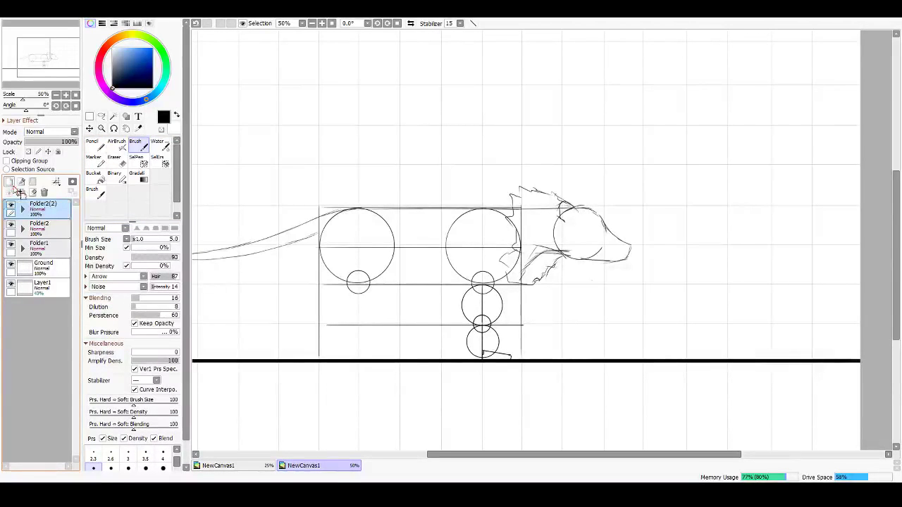
pyautogui.click(21, 192)
pyautogui.click(20, 191)
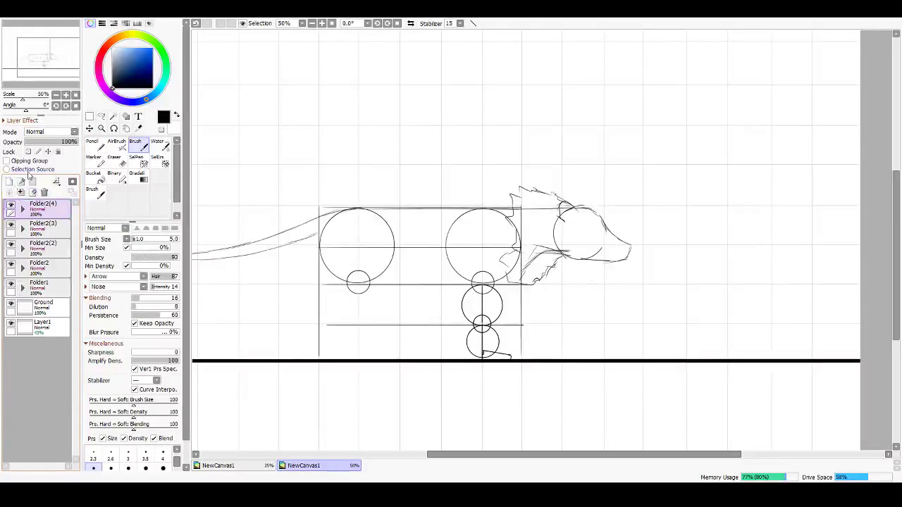
pyautogui.hotkey('ctrl', 'z')
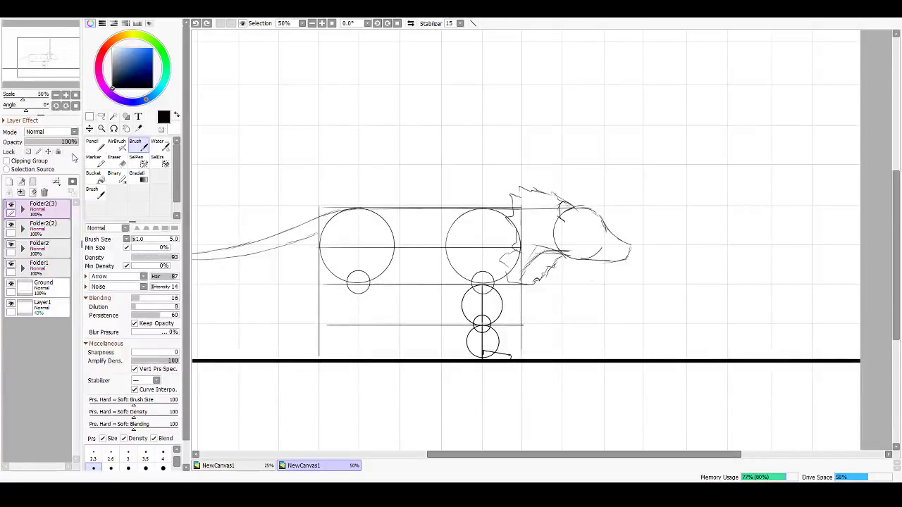
# Step: Move the topmost leg folder copy back beneath the rear body circle, aligning it with the rear joint circle
pyautogui.click(90, 129)
pyautogui.moveTo(401, 296); pyautogui.dragTo(282, 301)
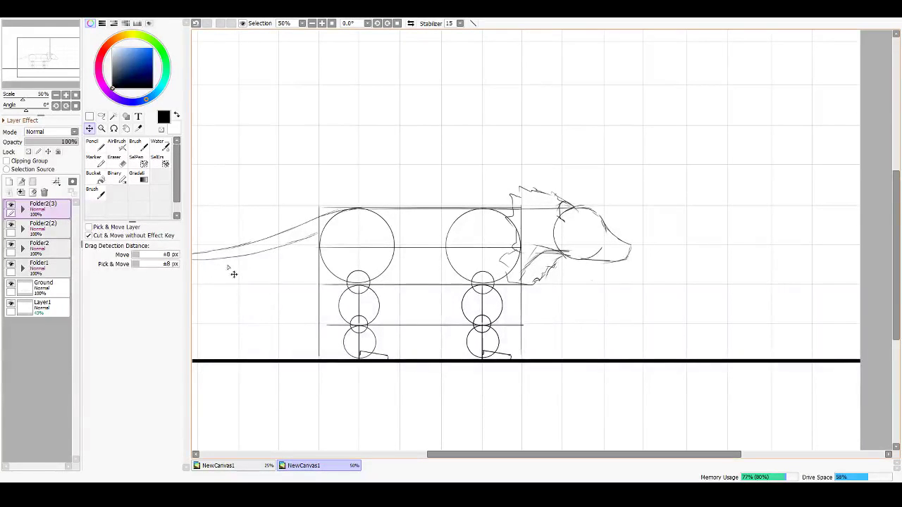
pyautogui.moveTo(357, 311); pyautogui.dragTo(357, 311)
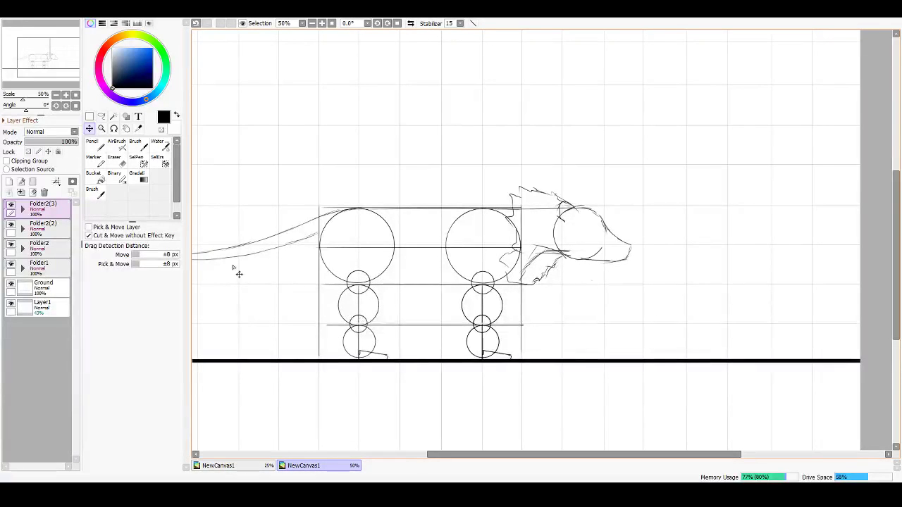
pyautogui.click(45, 207)
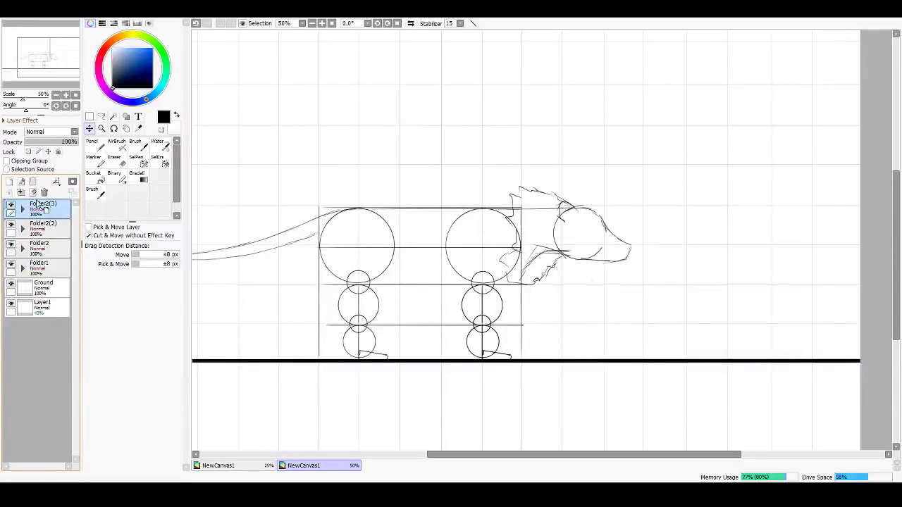
# Step: Duplicate the rear leg folder Folder2(3) and rename the original Folder2 as AR
pyautogui.click(10, 186)
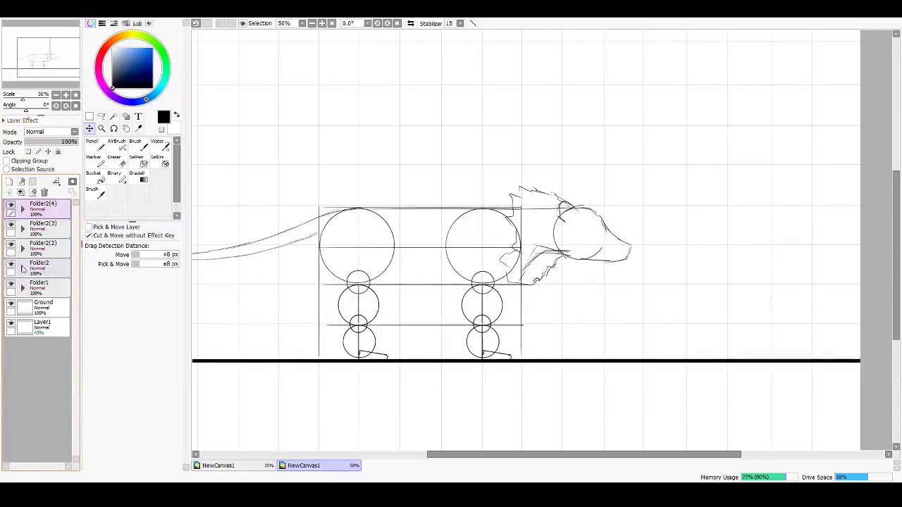
pyautogui.click(49, 272)
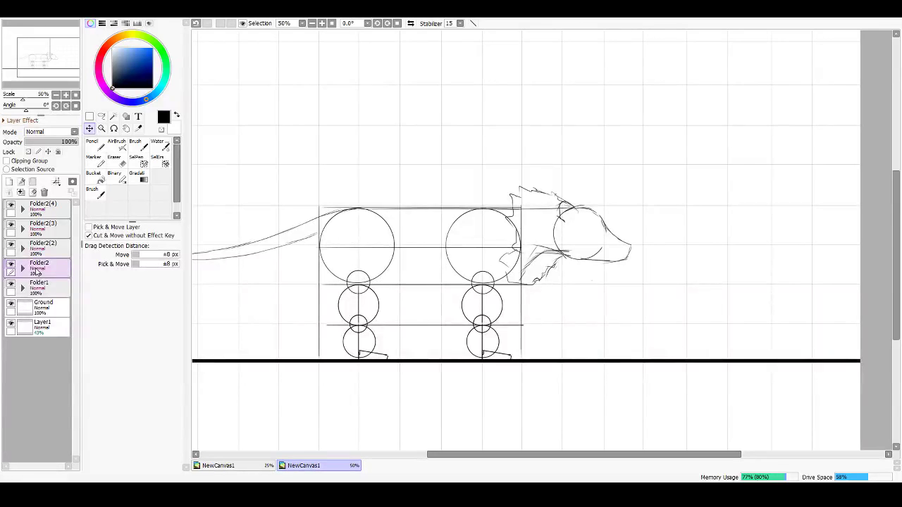
pyautogui.doubleClick(36, 271)
pyautogui.write('AR')
pyautogui.press('Return')
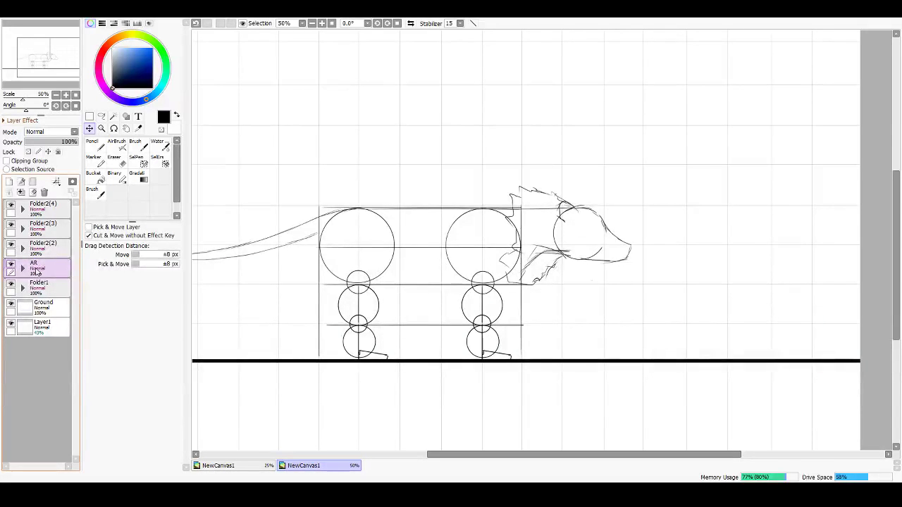
# Step: Rename the Folder2(2) leg folder as AL
pyautogui.click(43, 246)
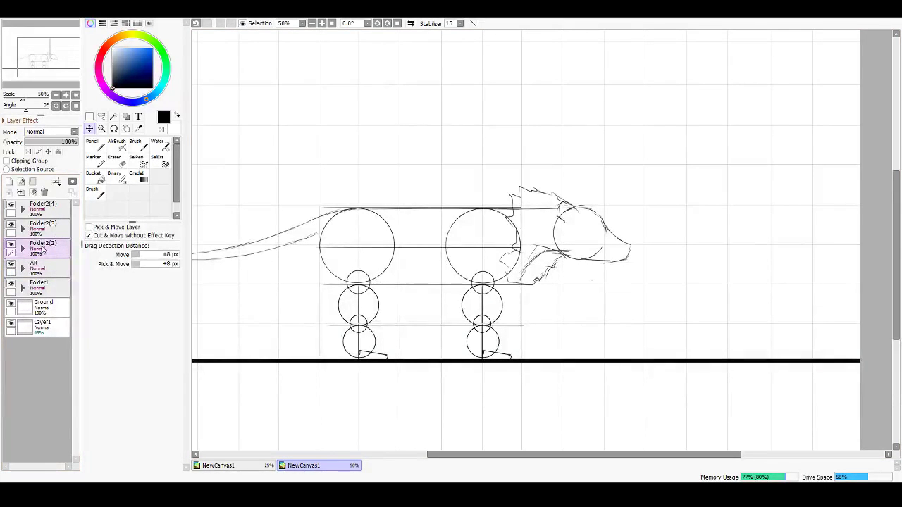
pyautogui.doubleClick(42, 248)
pyautogui.write('AL')
pyautogui.press('Return')
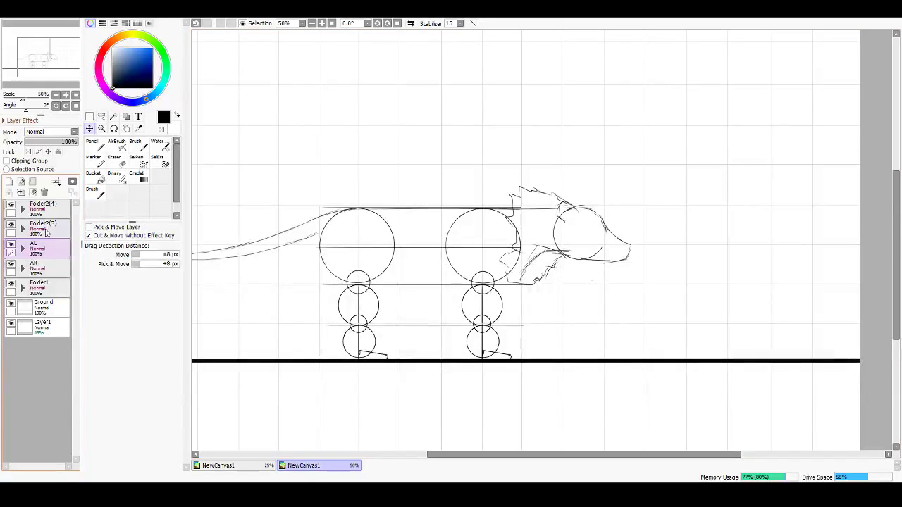
# Step: Rename the Folder2(3) leg folder as LR and the topmost leg folder as LL
pyautogui.click(43, 231)
pyautogui.doubleClick(44, 231)
pyautogui.write('LR')
pyautogui.press('Return')
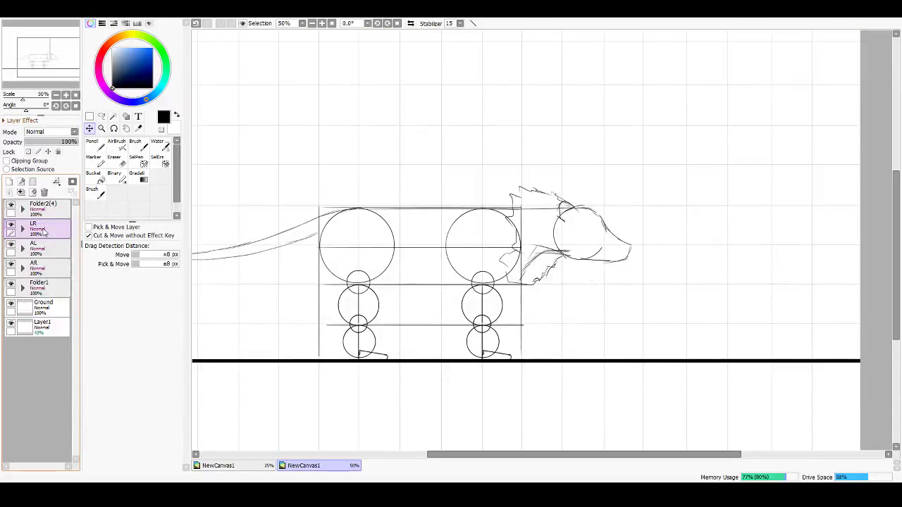
pyautogui.click(42, 208)
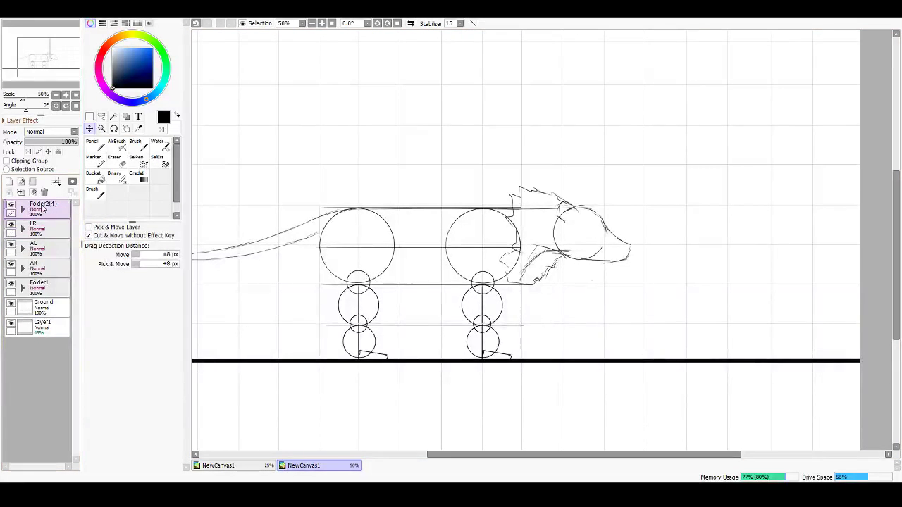
pyautogui.doubleClick(42, 208)
pyautogui.write('LL')
pyautogui.press('Return')
# Step: Expand the AR folder and try to rotate the upper front leg segment on Layer5 with a freeform transform
pyautogui.click(23, 268)
pyautogui.click(57, 325)
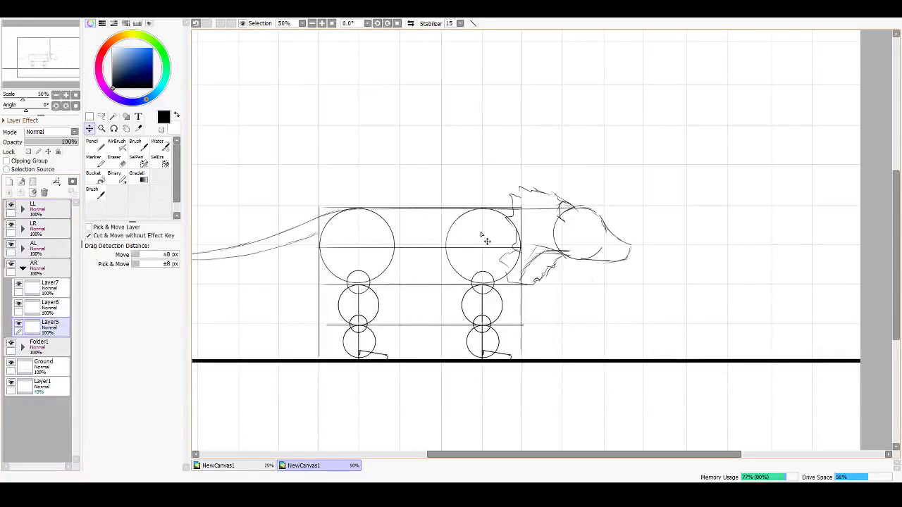
pyautogui.hotkey('ctrl', 't')
pyautogui.moveTo(512, 277); pyautogui.dragTo(488, 274)
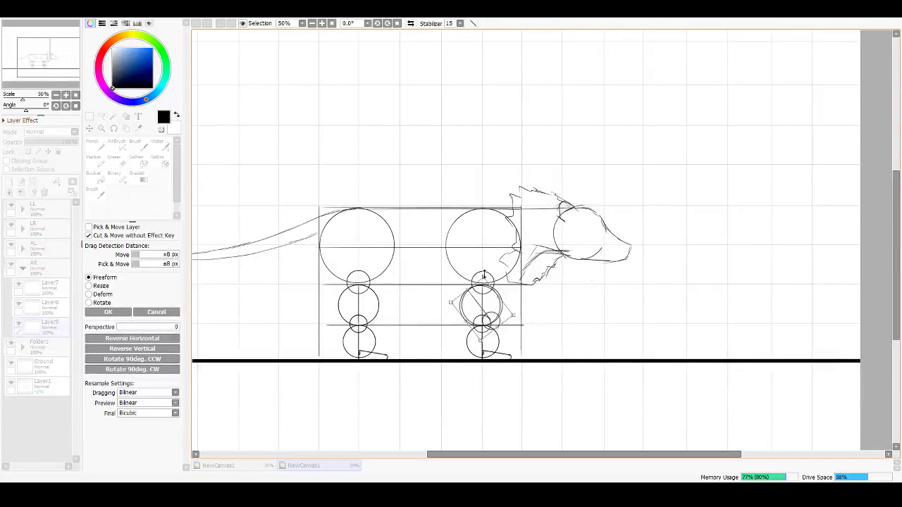
pyautogui.moveTo(482, 268); pyautogui.dragTo(487, 268)
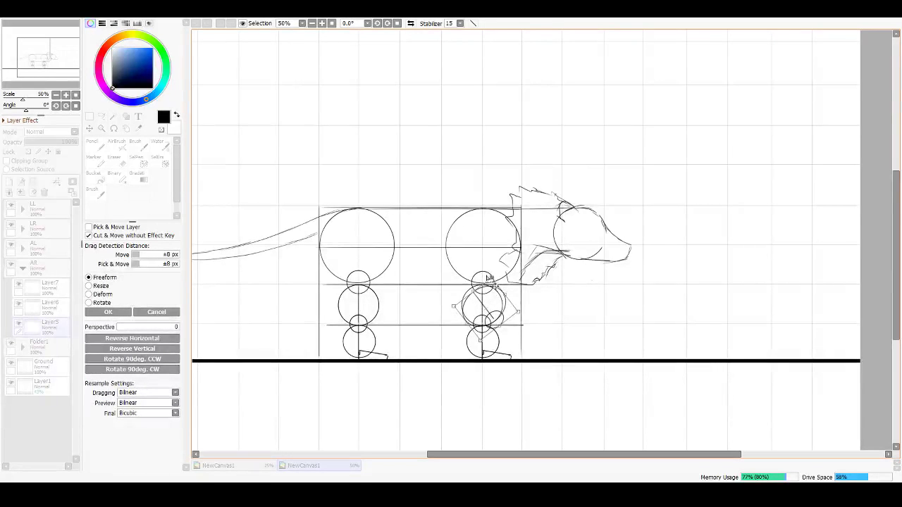
pyautogui.press('Return')
pyautogui.hotkey('ctrl', 't')
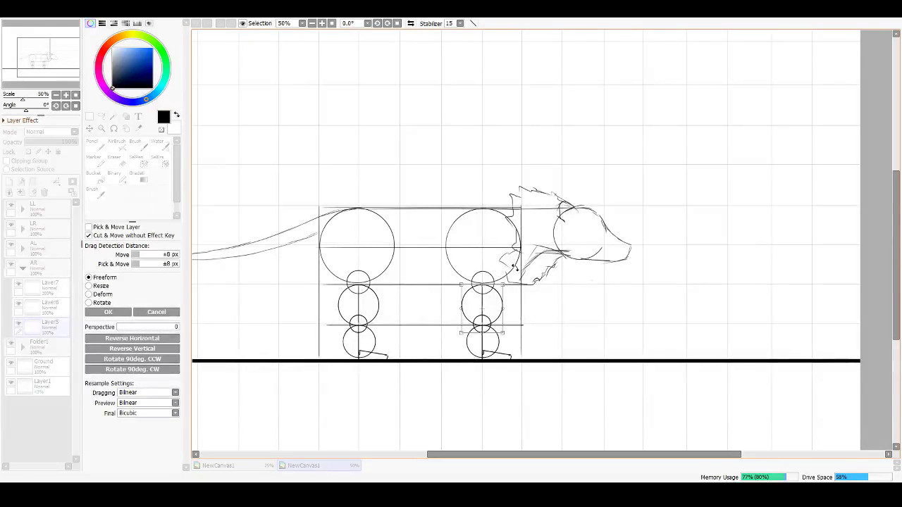
pyautogui.moveTo(474, 264); pyautogui.dragTo(485, 289)
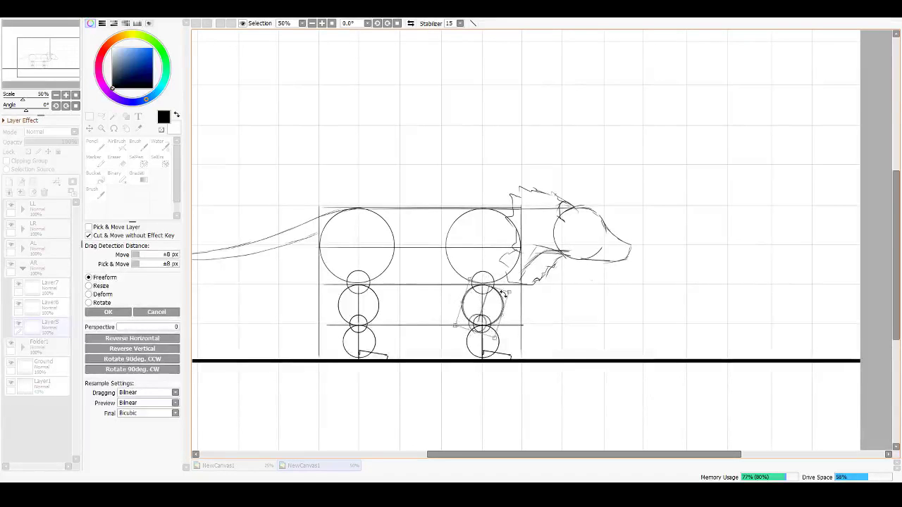
pyautogui.press('Return')
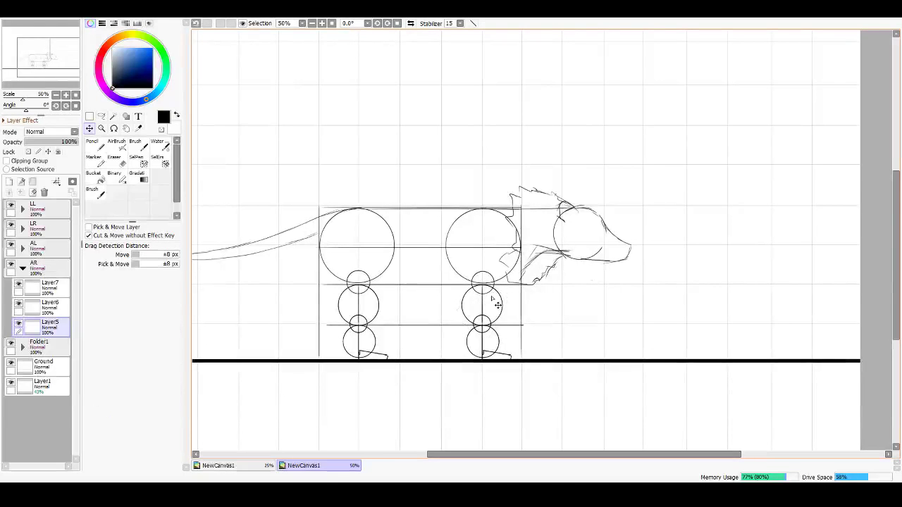
# Step: Expand Folder1 and rotate the front body circle on Layer4 clockwise in place so its joint circle swings toward the rear
pyautogui.click(21, 349)
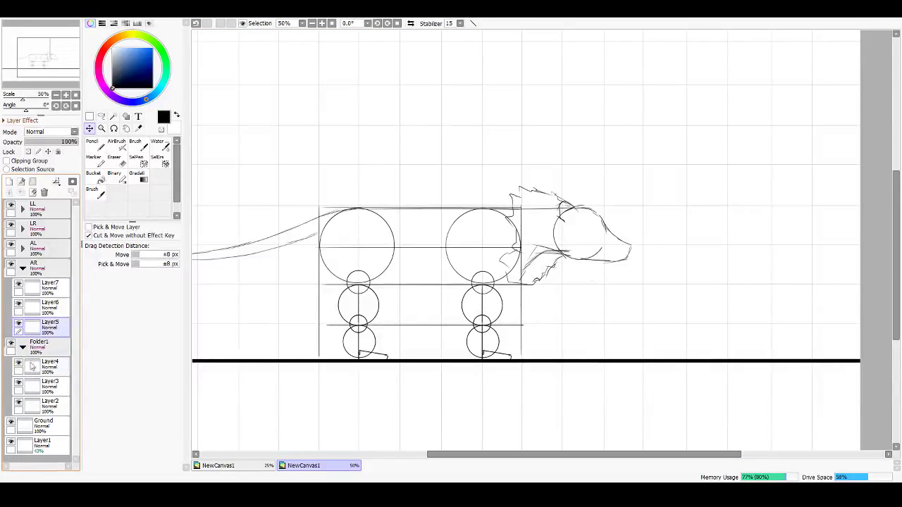
pyautogui.click(62, 368)
pyautogui.hotkey('ctrl', 't')
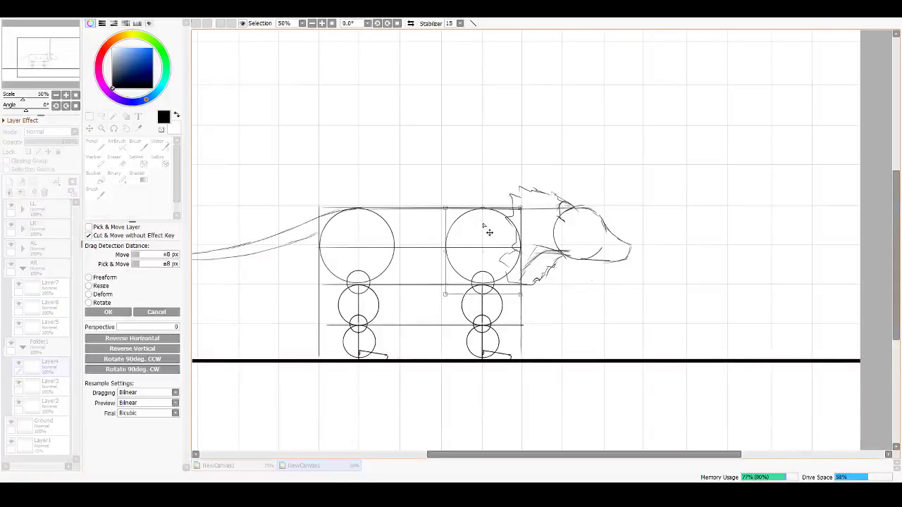
pyautogui.moveTo(525, 196); pyautogui.dragTo(552, 228)
pyautogui.moveTo(494, 245); pyautogui.dragTo(492, 244)
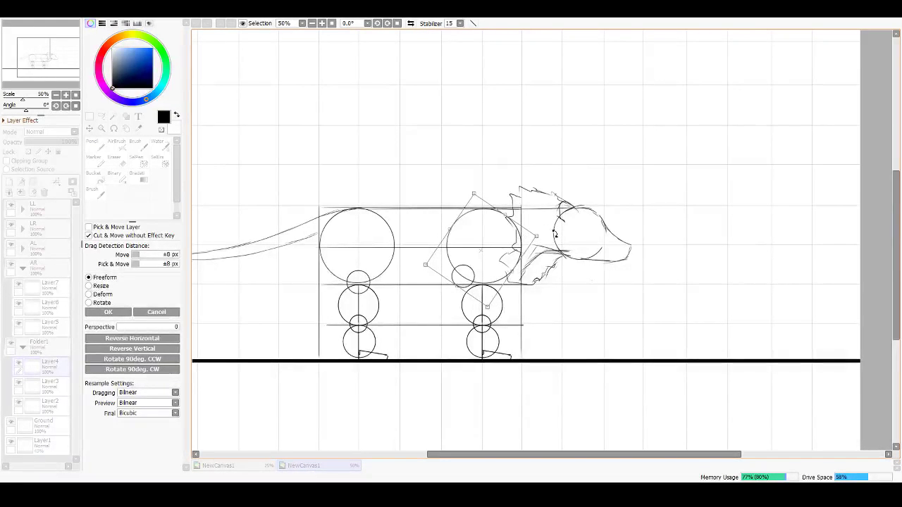
pyautogui.moveTo(555, 233); pyautogui.dragTo(554, 237)
pyautogui.moveTo(492, 240); pyautogui.dragTo(491, 238)
pyautogui.press('Return')
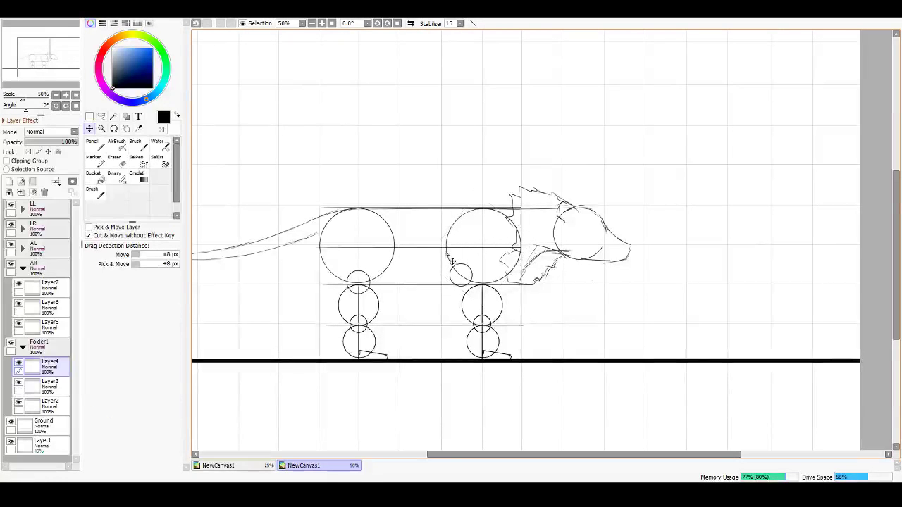
# Step: Move the upper leg segment on Layer5 of AR back beneath the shifted front joint circle, keeping it upright
pyautogui.click(47, 326)
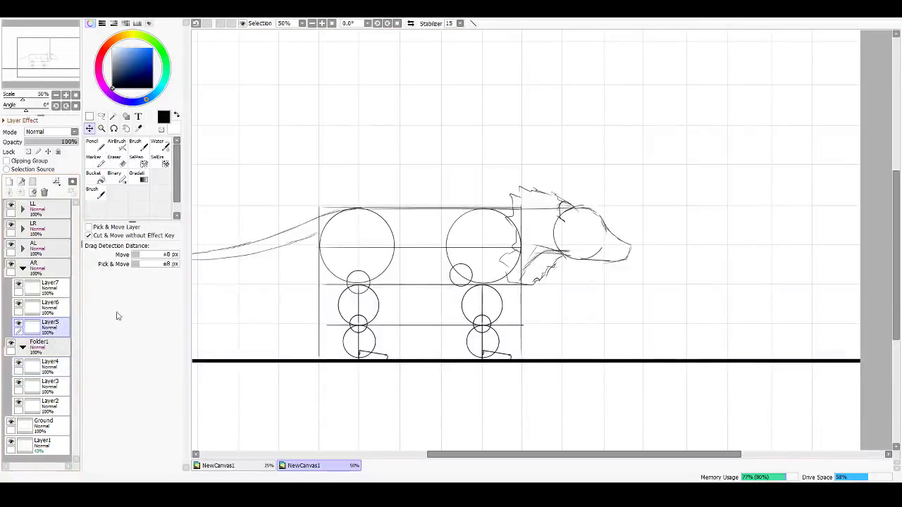
pyautogui.hotkey('ctrl', 't')
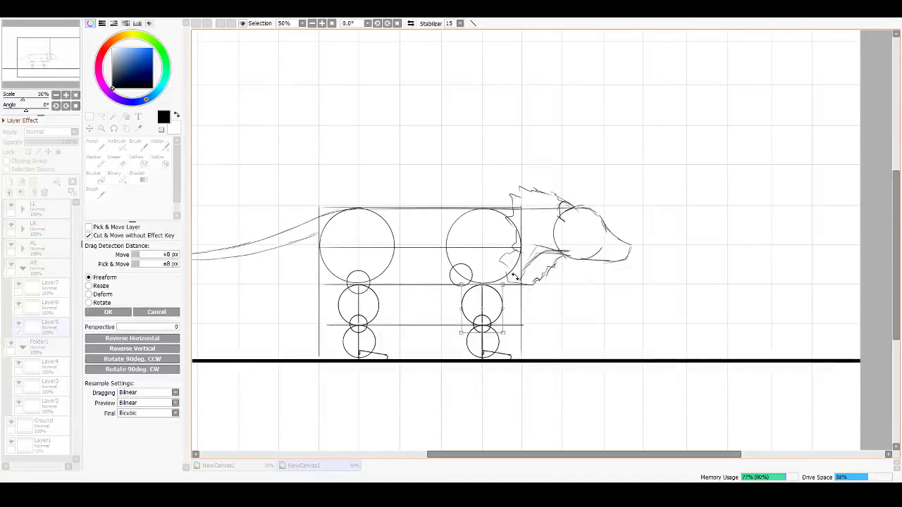
pyautogui.moveTo(515, 277); pyautogui.dragTo(514, 276)
pyautogui.press('Return')
pyautogui.moveTo(487, 306); pyautogui.dragTo(471, 309)
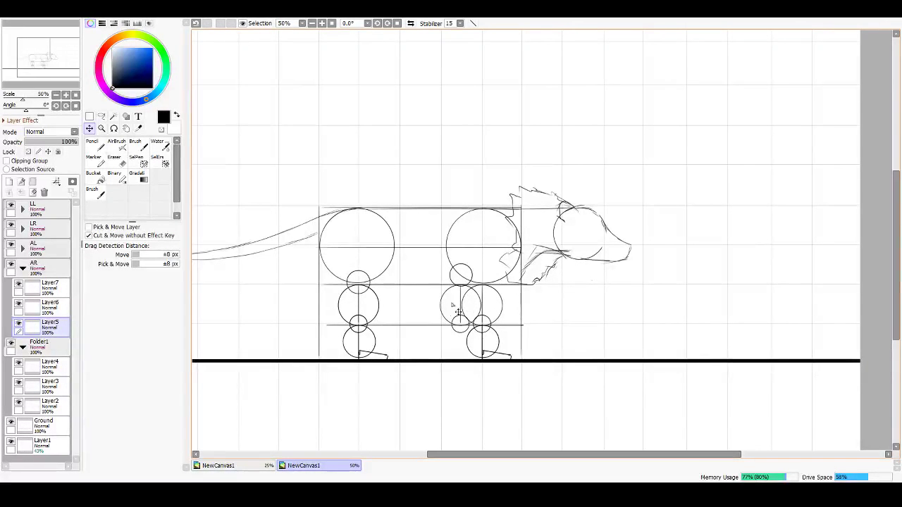
# Step: Hide the AL folder, then move AR's lower leg segment on Layer6 under the shifted knee and tilt it slightly clockwise
pyautogui.click(61, 315)
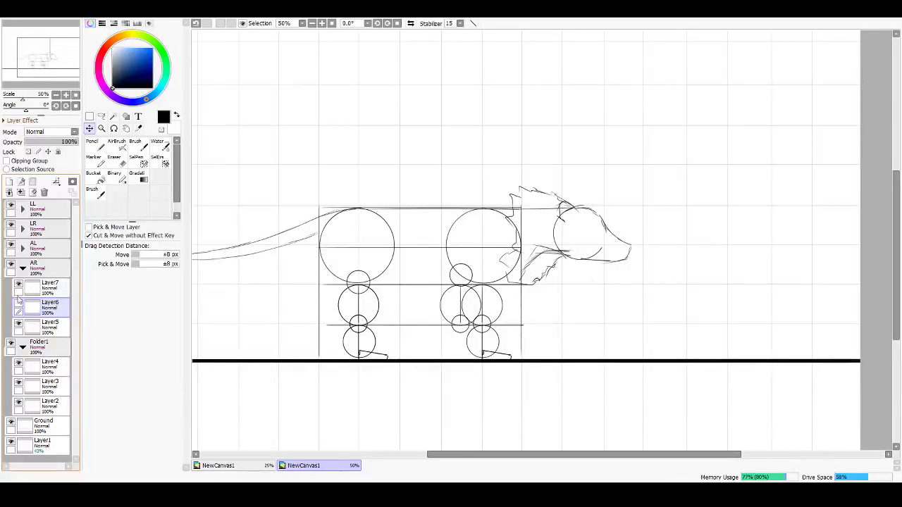
pyautogui.click(11, 245)
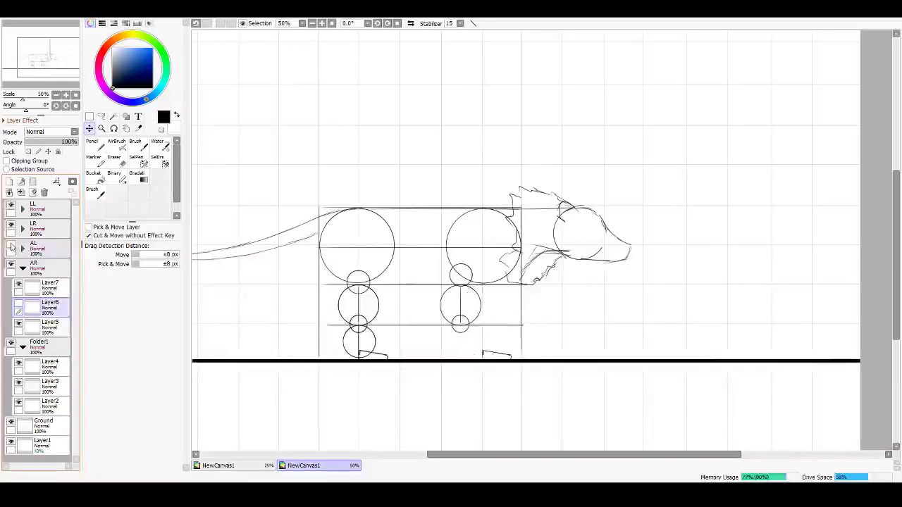
pyautogui.click(18, 304)
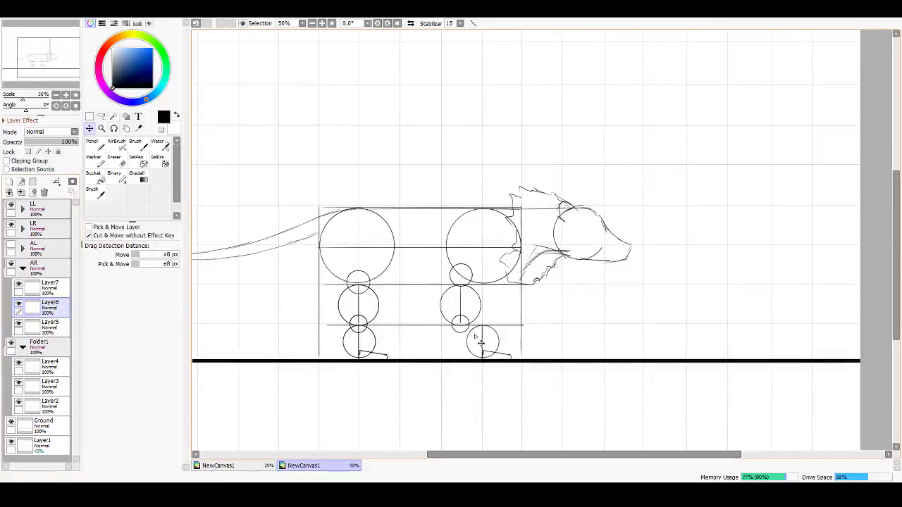
pyautogui.moveTo(482, 341)
pyautogui.mouseDown()
pyautogui.moveTo(460, 343)
pyautogui.moveTo(470, 348)
pyautogui.mouseUp()
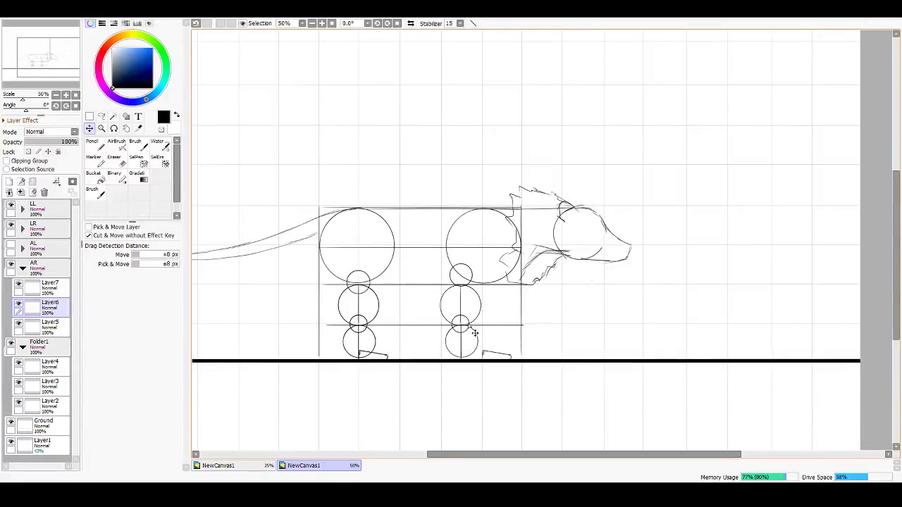
pyautogui.hotkey('ctrl', 't')
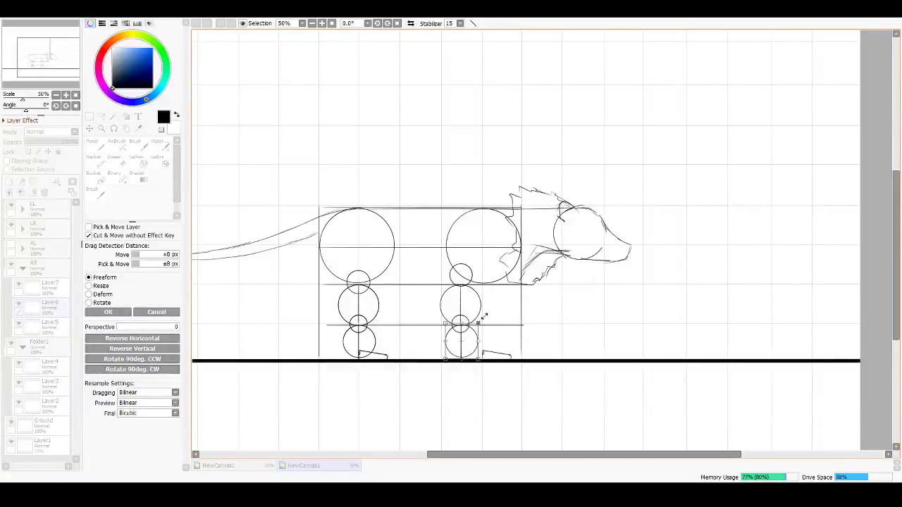
pyautogui.moveTo(484, 317); pyautogui.dragTo(467, 335)
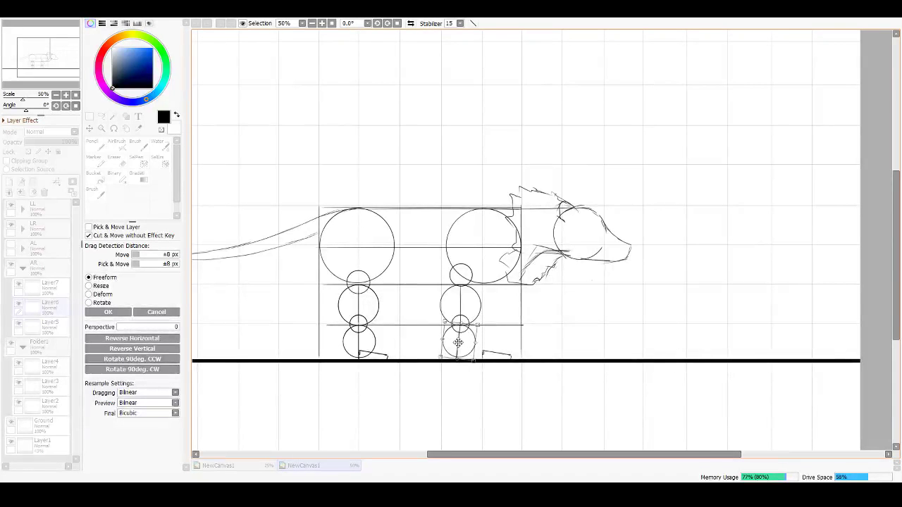
pyautogui.press('Return')
# Step: Move AR's foot on Layer7 back to meet the lower end of the tilted lower leg segment
pyautogui.click(55, 323)
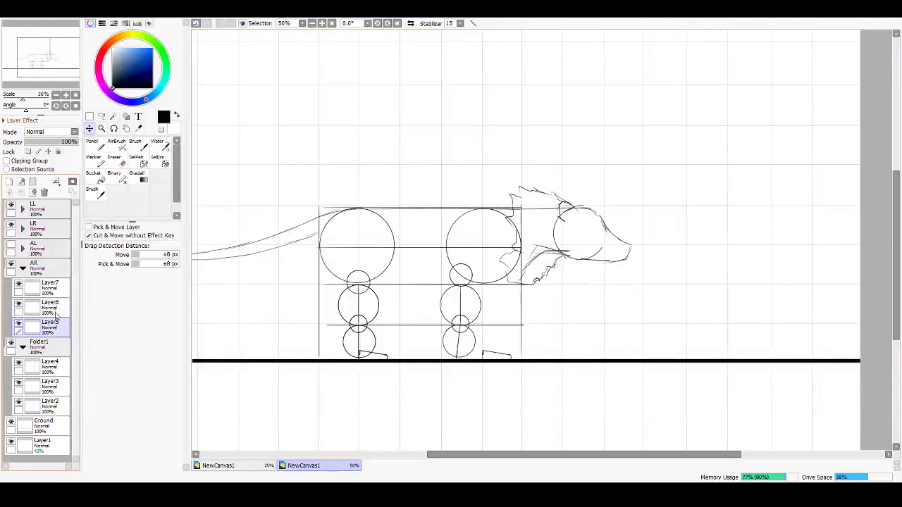
pyautogui.click(49, 285)
pyautogui.moveTo(509, 365); pyautogui.dragTo(480, 365)
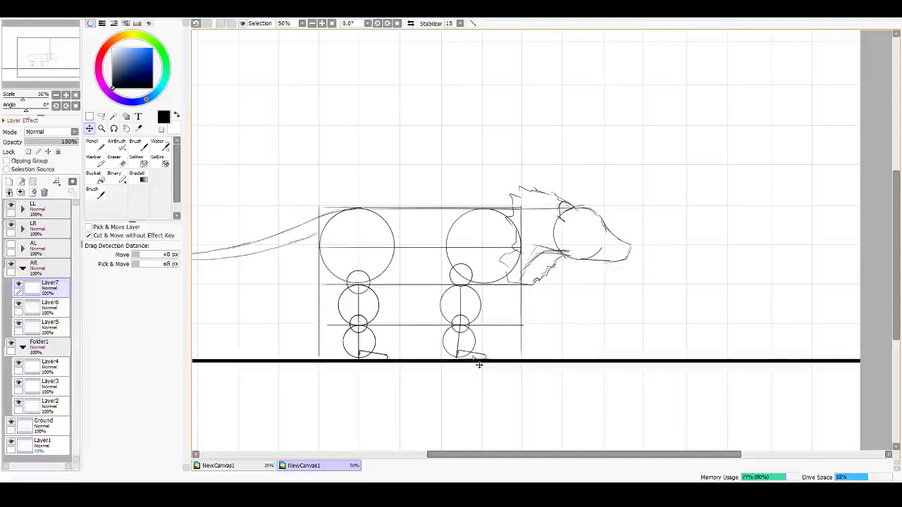
# Step: Hide the AR folder, show AL again, and check Layer4 and Layer3 in Folder1 by switching their visibility off and on
pyautogui.click(11, 267)
pyautogui.click(11, 247)
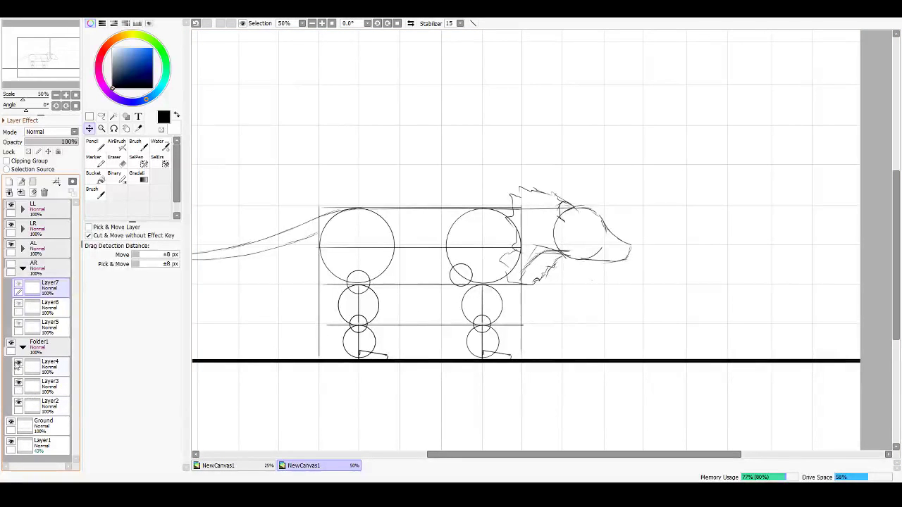
pyautogui.click(17, 362)
pyautogui.click(23, 368)
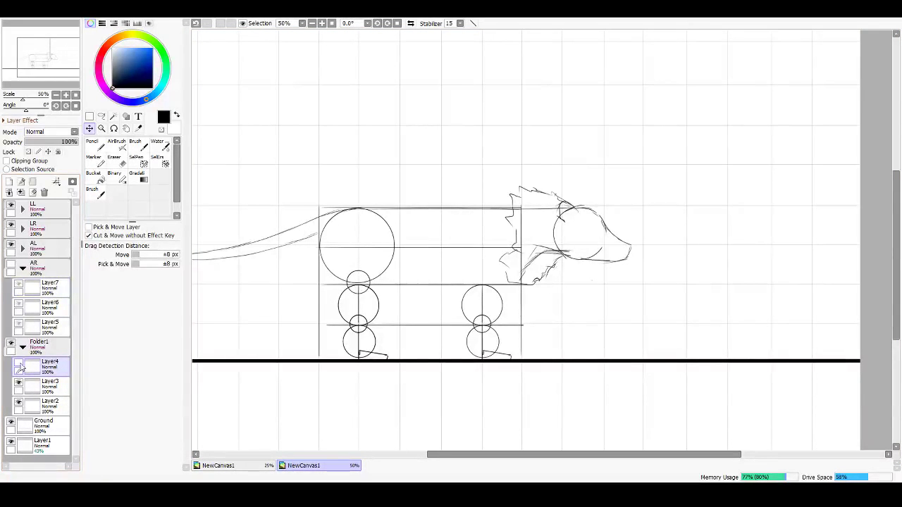
pyautogui.click(19, 365)
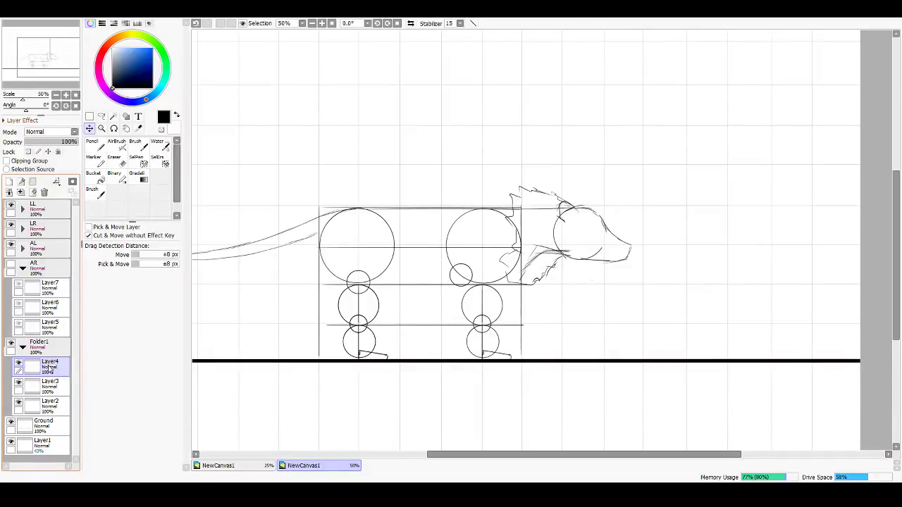
pyautogui.click(18, 384)
pyautogui.click(18, 384)
# Step: Duplicate the front body circle layer, Layer4, twice, undoing the extra third copy, and select the lower copy
pyautogui.moveTo(1, 218); pyautogui.dragTo(10, 183)
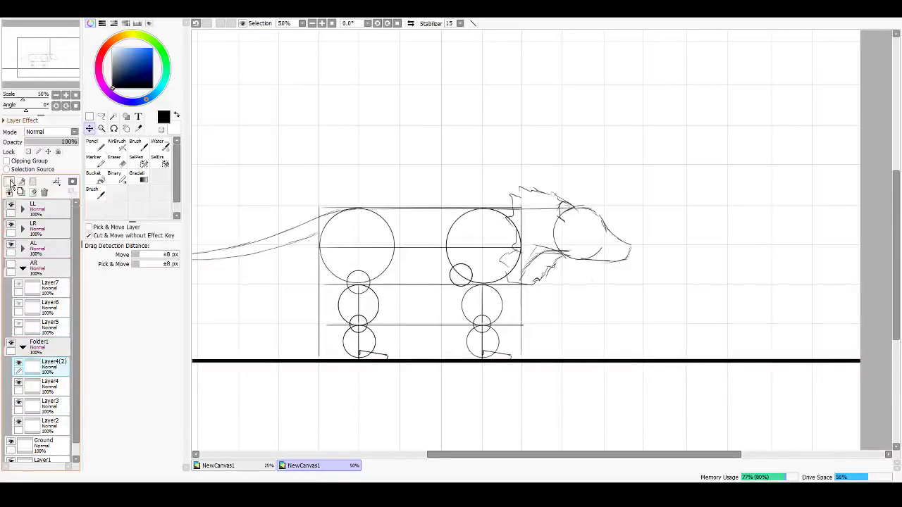
pyautogui.click(10, 182)
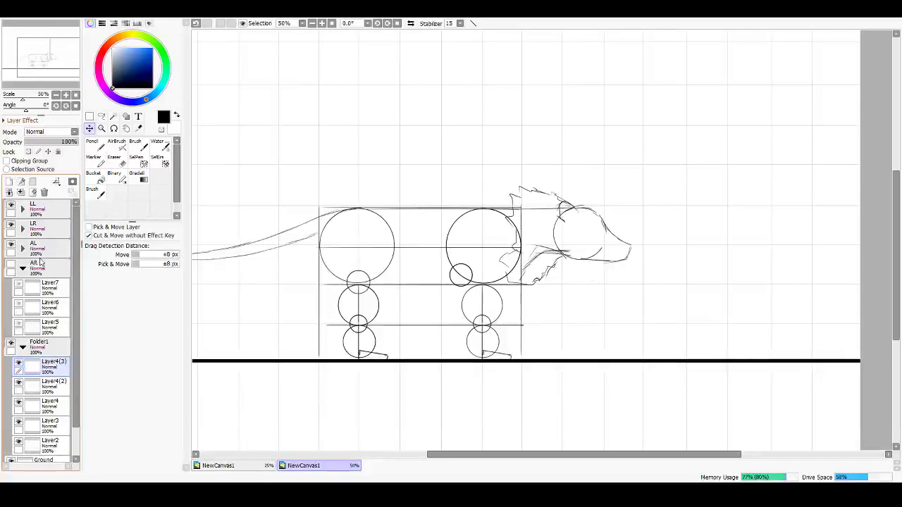
pyautogui.click(9, 184)
pyautogui.hotkey('ctrl', 'z')
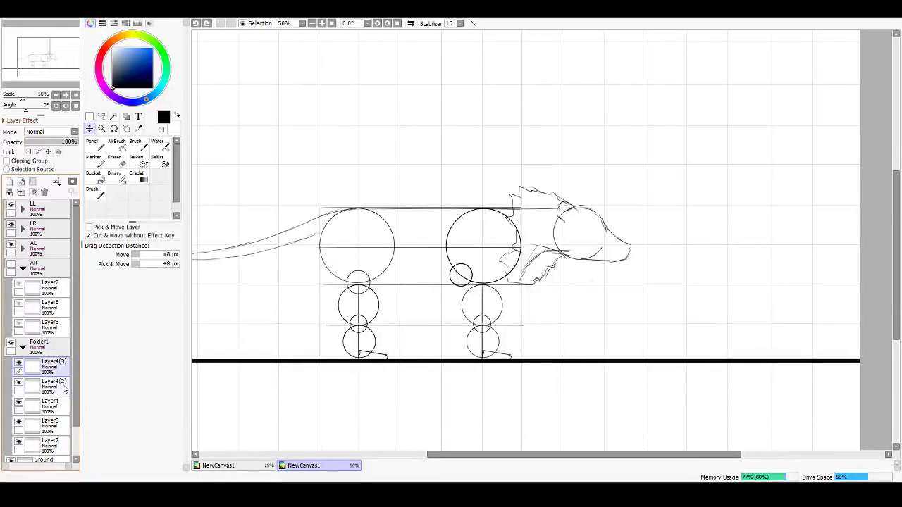
pyautogui.click(60, 387)
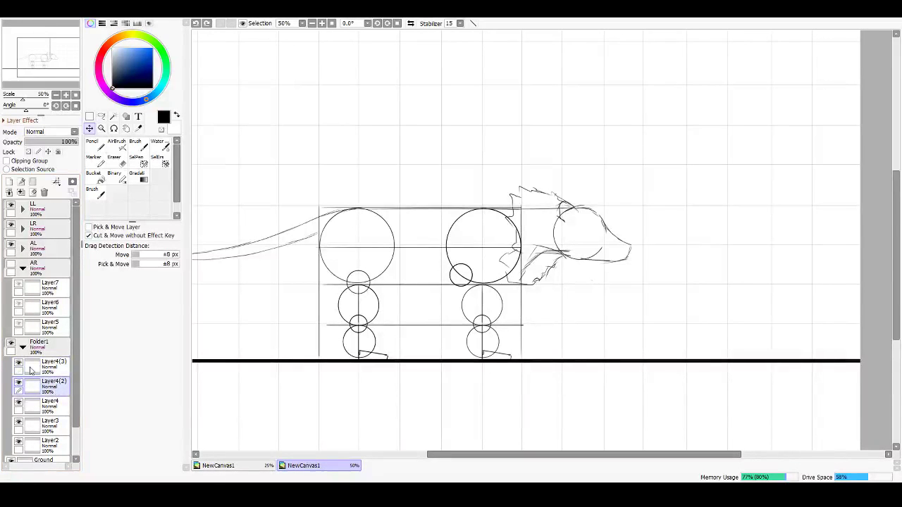
# Step: Rename the selected body circle copy in Folder1 as AL and the original Layer4 below it as AR
pyautogui.write('AL')
pyautogui.press('Return')
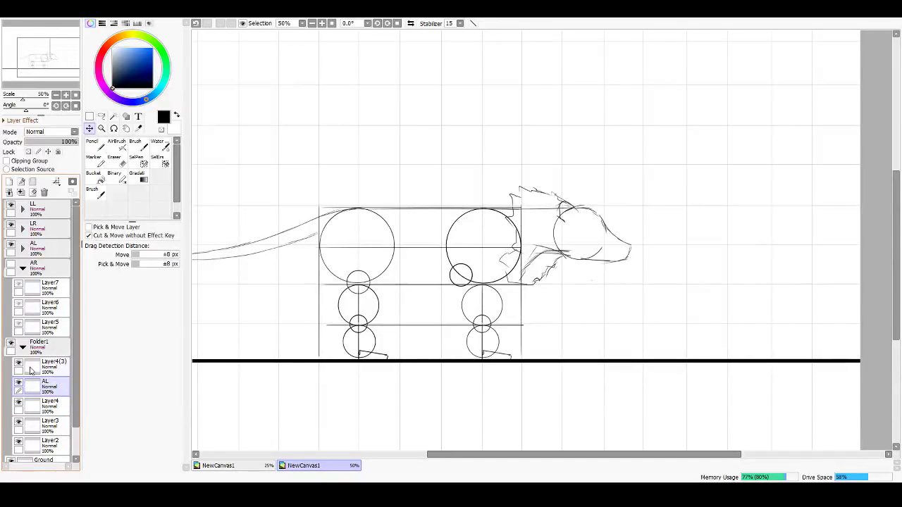
pyautogui.click(51, 409)
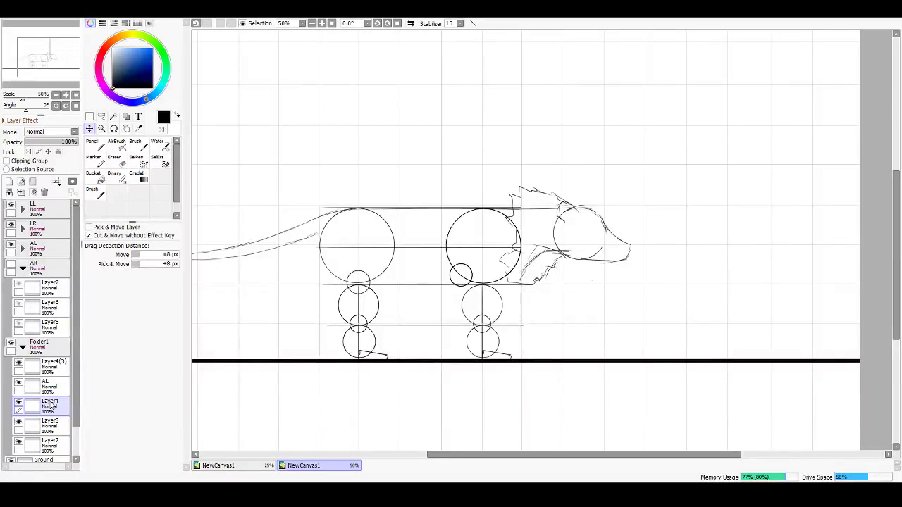
pyautogui.doubleClick(51, 407)
pyautogui.write('AR')
pyautogui.press('Return')
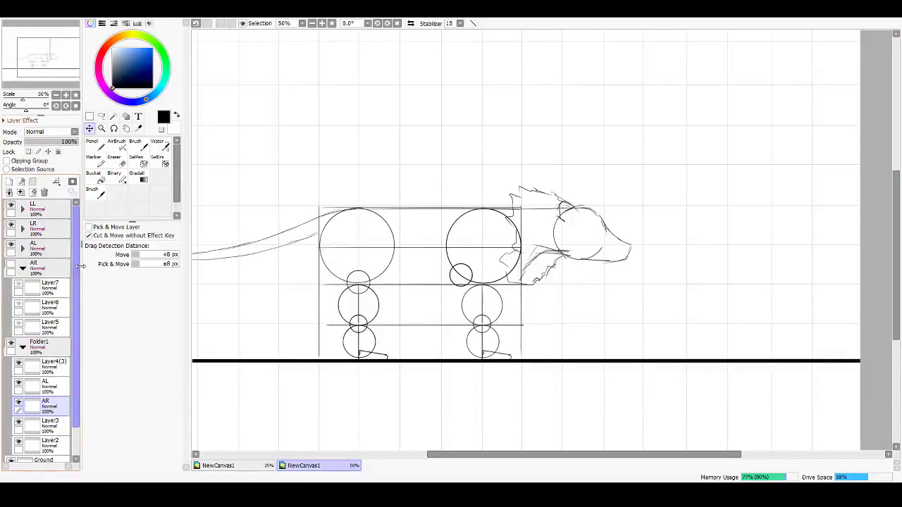
# Step: Check Layer3 by switching its visibility off and on, then move the Layer4(3) circle copy back over the rear body circle
pyautogui.scroll(-2, 42, 332)
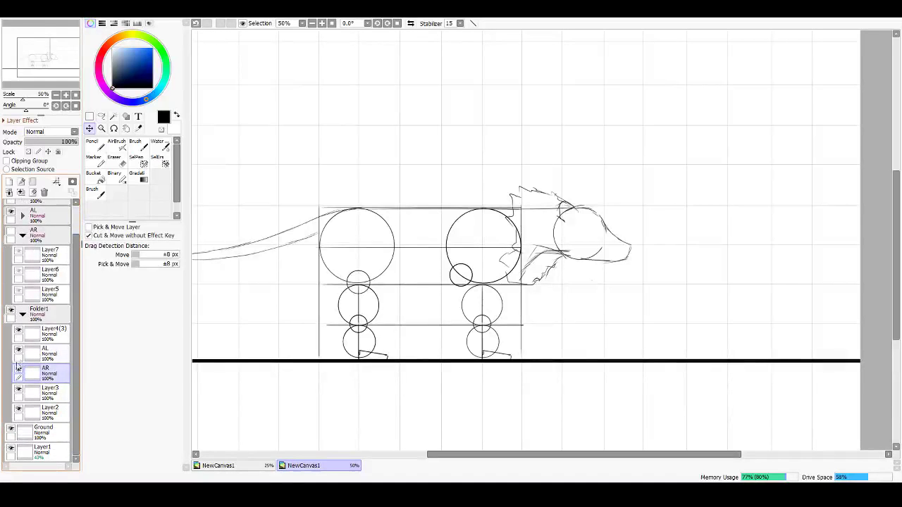
pyautogui.click(19, 390)
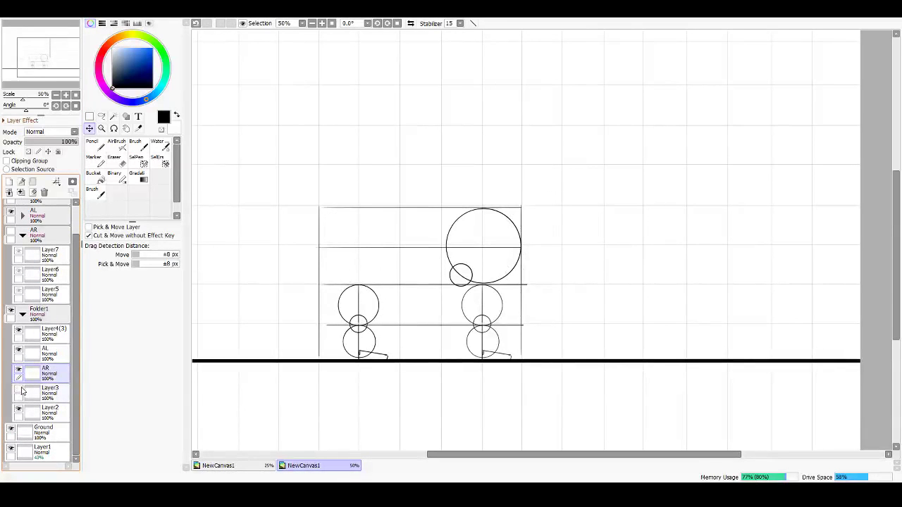
pyautogui.click(19, 390)
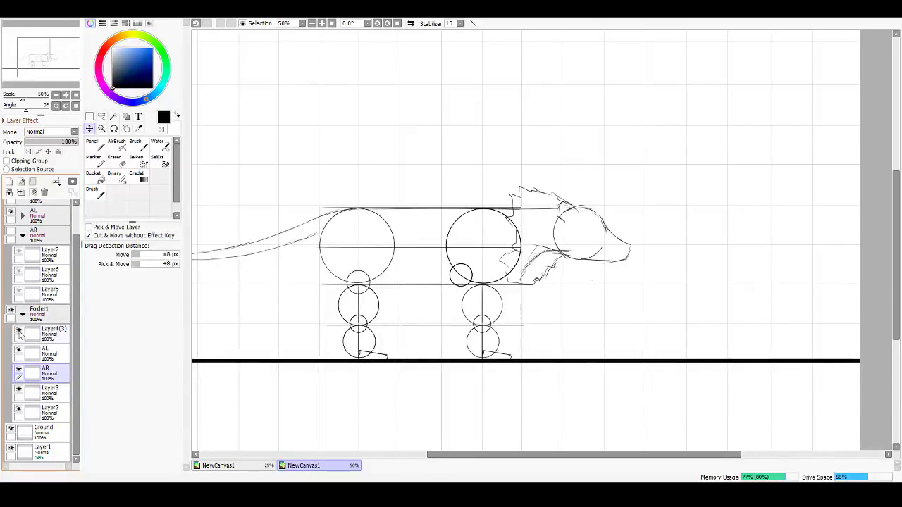
pyautogui.click(53, 334)
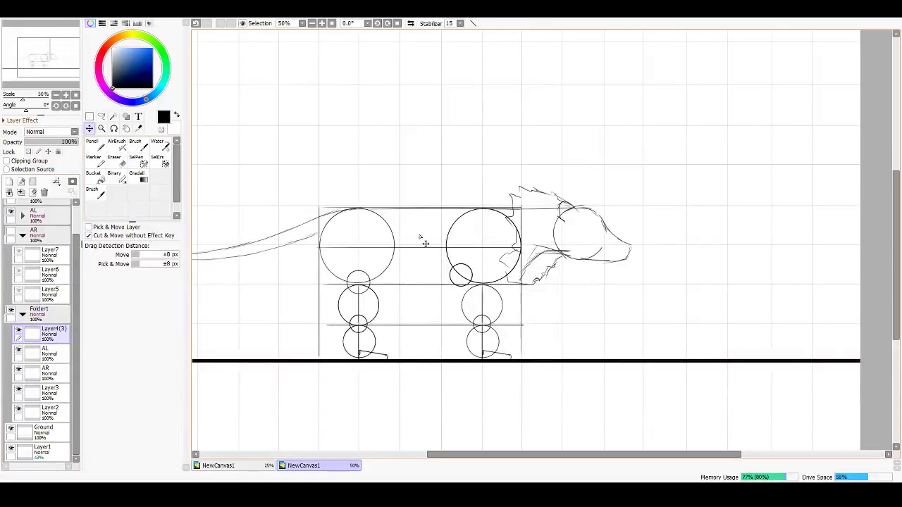
pyautogui.moveTo(425, 244); pyautogui.dragTo(329, 250)
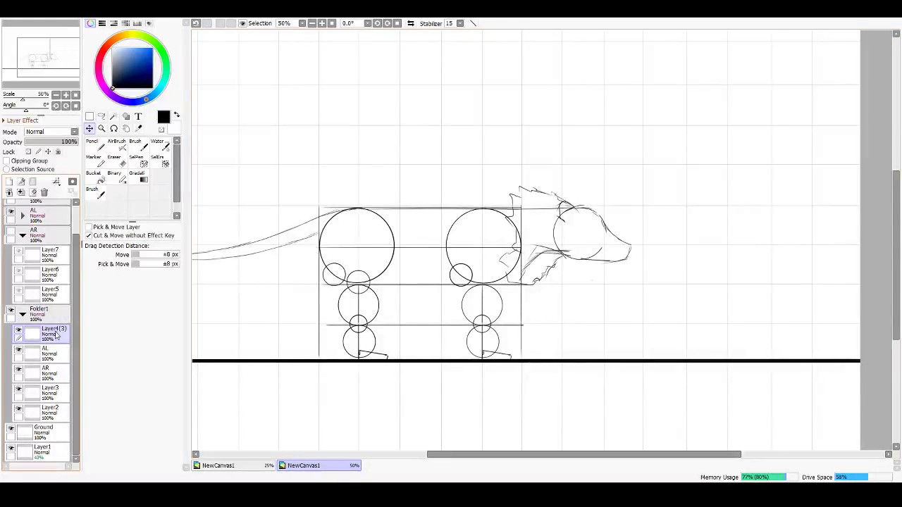
# Step: Rename the rear circle copy as LR, duplicate it and name the duplicate LL
pyautogui.write('LR')
pyautogui.press('Return')
pyautogui.moveTo(49, 333); pyautogui.dragTo(9, 182)
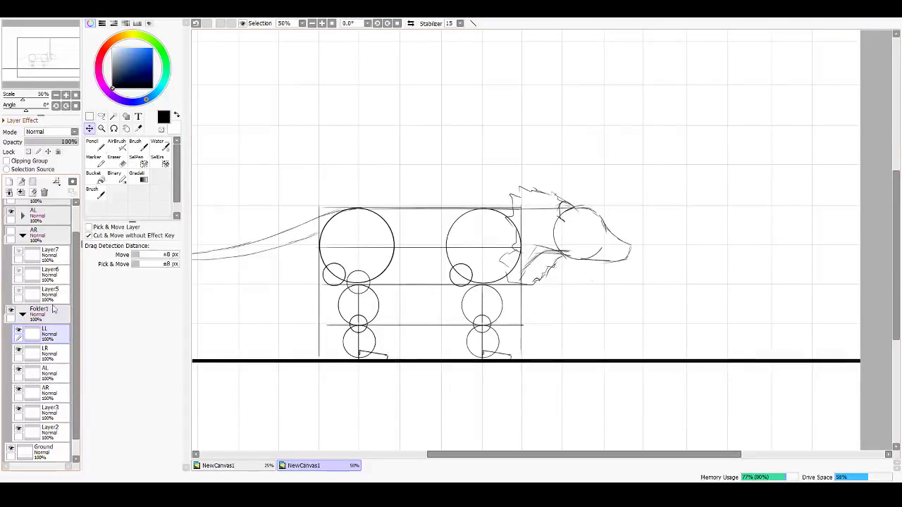
# Step: Hide the LL, LR and AL circle layers in Folder1, and check AR and Layer3 by switching their visibility off and on
pyautogui.click(19, 350)
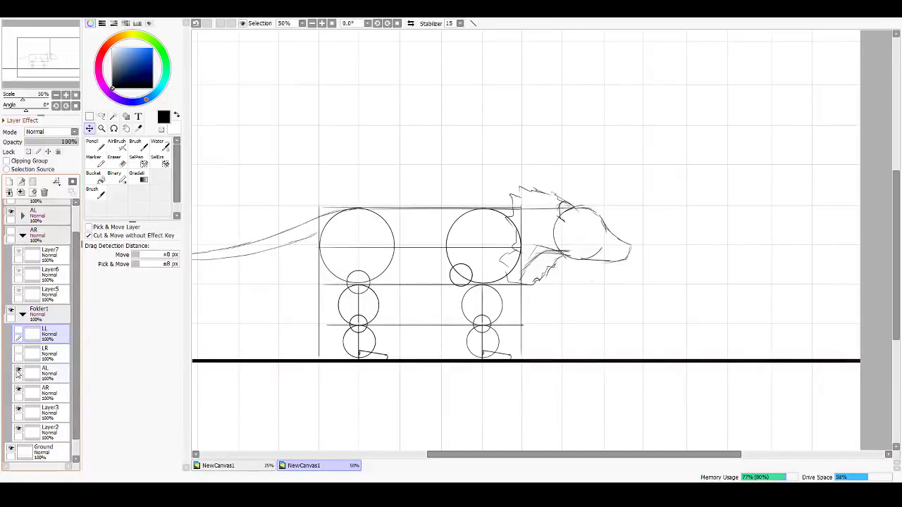
pyautogui.click(19, 371)
pyautogui.click(19, 372)
pyautogui.click(19, 391)
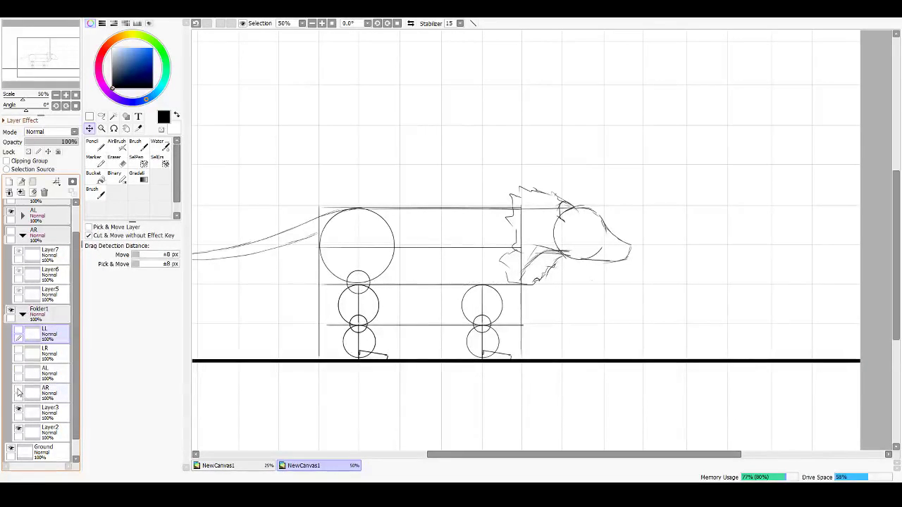
pyautogui.click(19, 391)
pyautogui.click(19, 410)
pyautogui.click(19, 409)
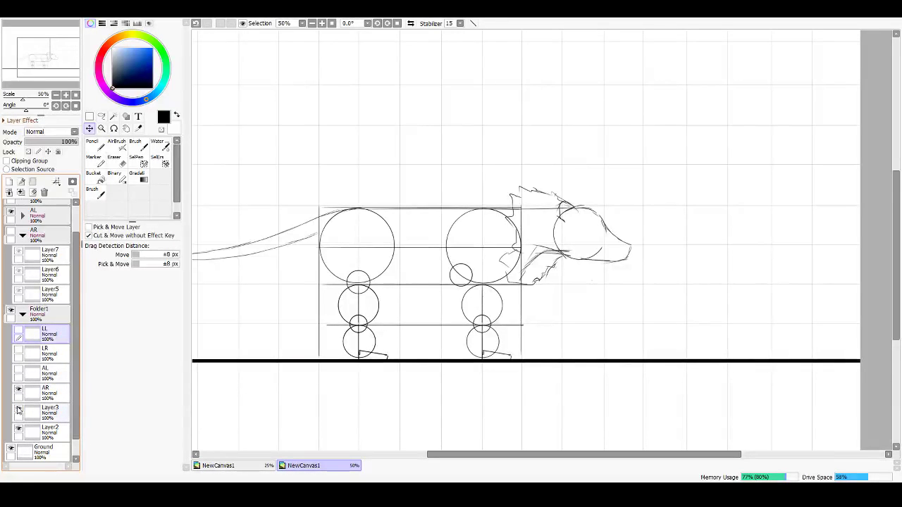
# Step: Erase the old rear body circle and its small joint circle from Layer3
pyautogui.click(42, 413)
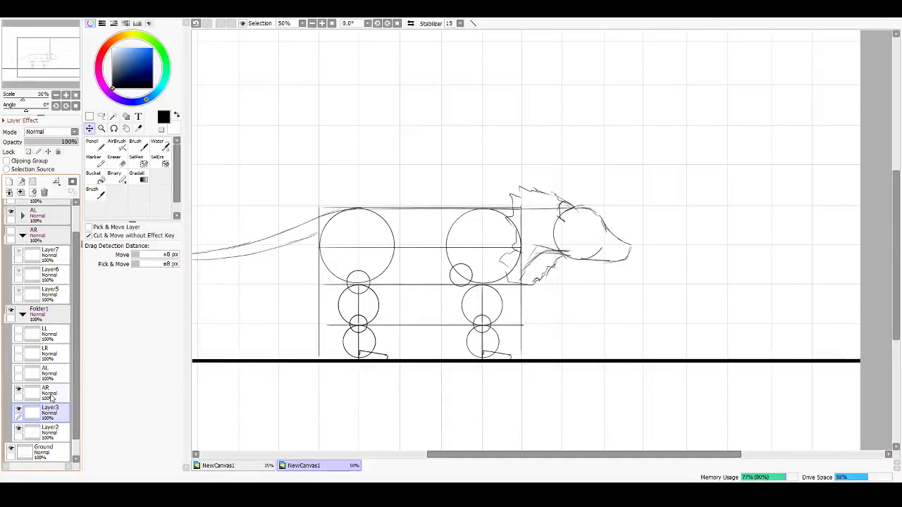
pyautogui.press('e')
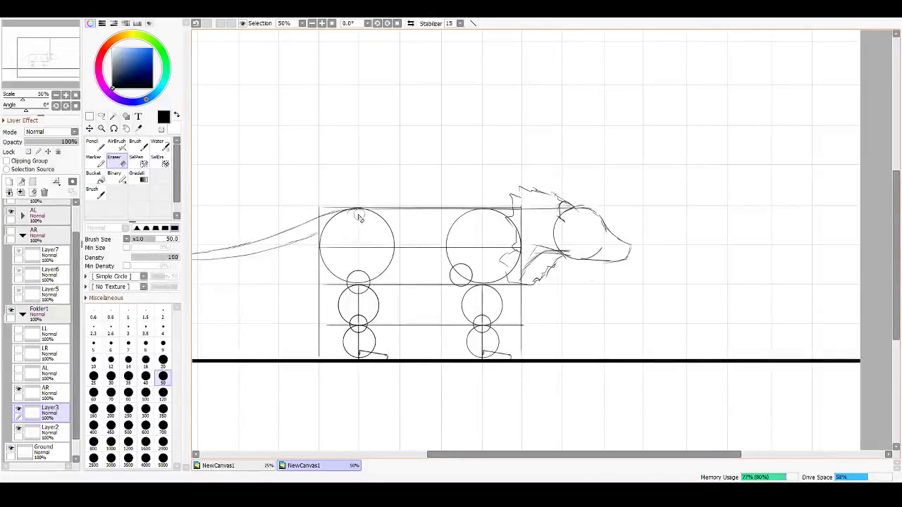
pyautogui.moveTo(346, 216)
pyautogui.mouseDown()
pyautogui.moveTo(332, 259)
pyautogui.moveTo(326, 236)
pyautogui.moveTo(341, 270)
pyautogui.moveTo(331, 261)
pyautogui.moveTo(357, 272)
pyautogui.moveTo(337, 274)
pyautogui.moveTo(365, 277)
pyautogui.moveTo(350, 279)
pyautogui.moveTo(390, 262)
pyautogui.moveTo(392, 241)
pyautogui.moveTo(347, 217)
pyautogui.moveTo(374, 216)
pyautogui.moveTo(389, 233)
pyautogui.mouseUp()
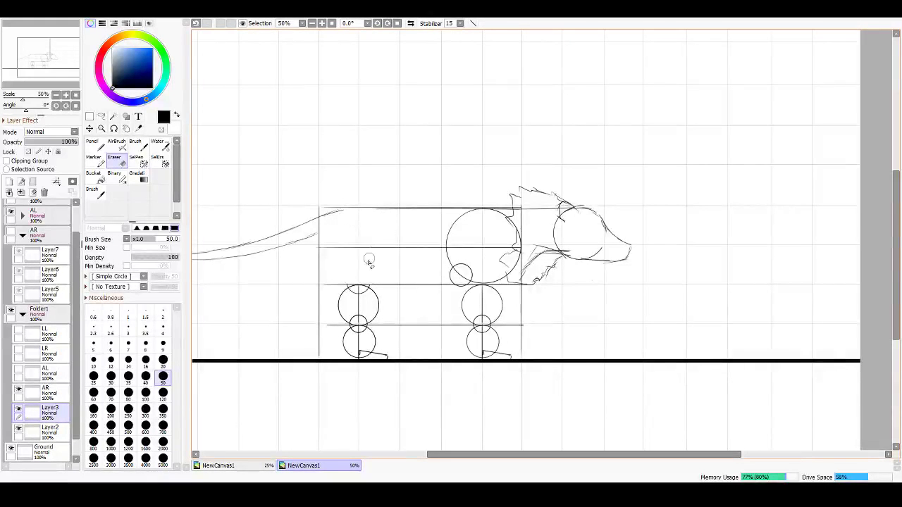
pyautogui.moveTo(347, 283)
pyautogui.mouseDown()
pyautogui.moveTo(370, 306)
pyautogui.moveTo(348, 295)
pyautogui.moveTo(371, 288)
pyautogui.moveTo(357, 307)
pyautogui.mouseUp()
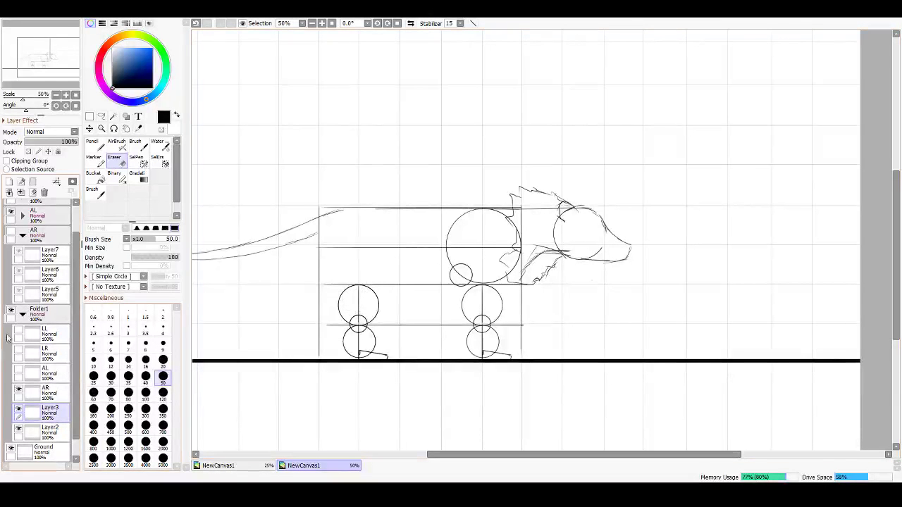
# Step: Hide the AR circle layer in Folder1, and check Layer3 and Layer2 by switching their visibility off and on
pyautogui.click(19, 390)
pyautogui.click(20, 410)
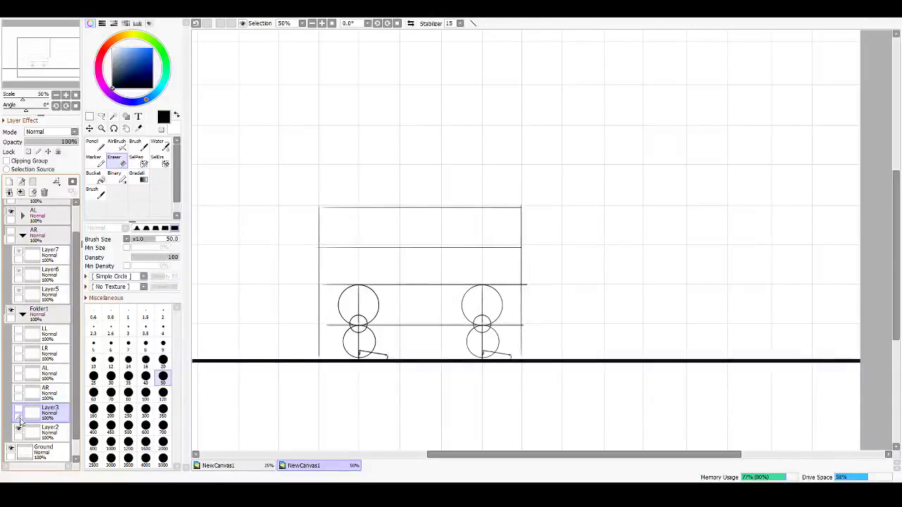
pyautogui.click(19, 428)
pyautogui.click(19, 429)
pyautogui.click(19, 410)
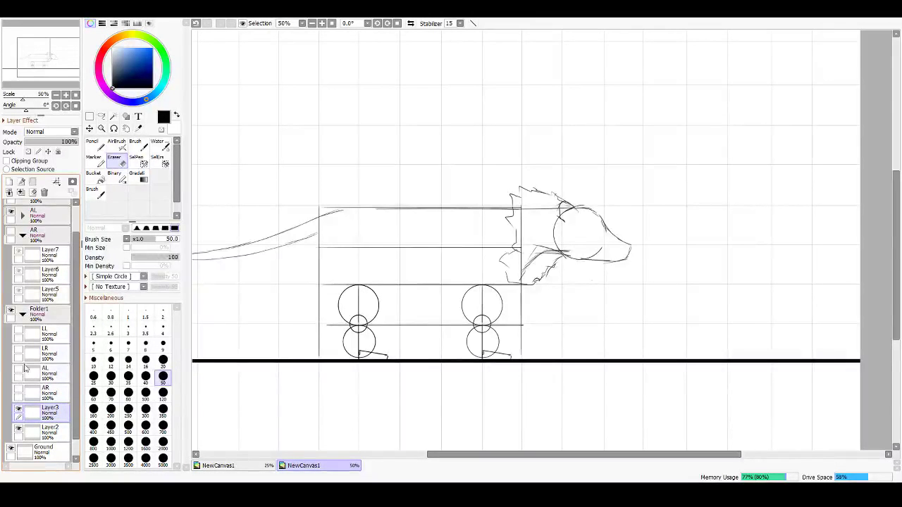
# Step: Hide the LL and LR leg folders, and check the AL and AR leg folders by toggling their visibility
pyautogui.scroll(2, 77, 278)
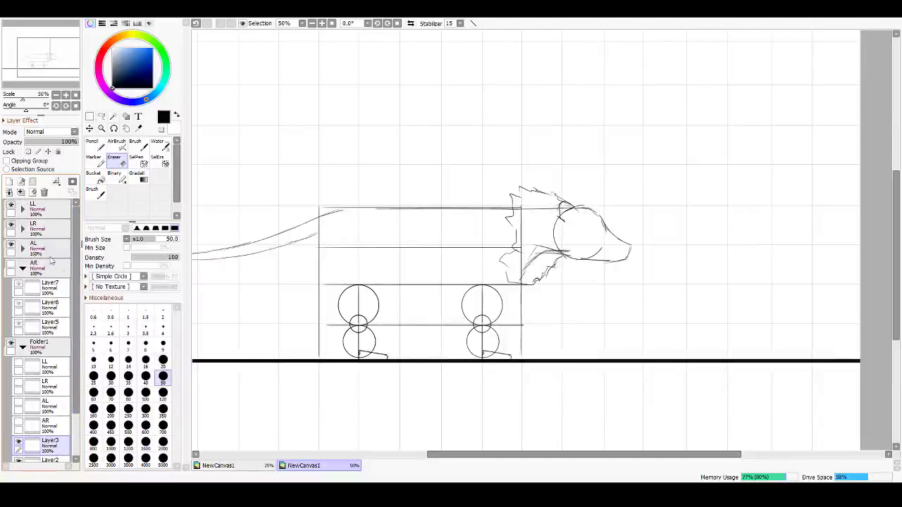
pyautogui.click(11, 225)
pyautogui.click(10, 205)
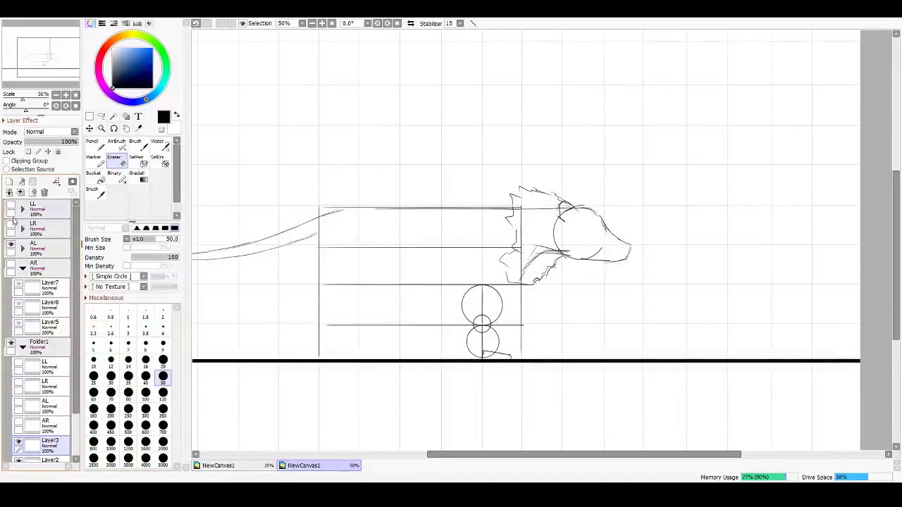
pyautogui.click(11, 244)
pyautogui.click(11, 245)
pyautogui.click(11, 264)
pyautogui.click(11, 265)
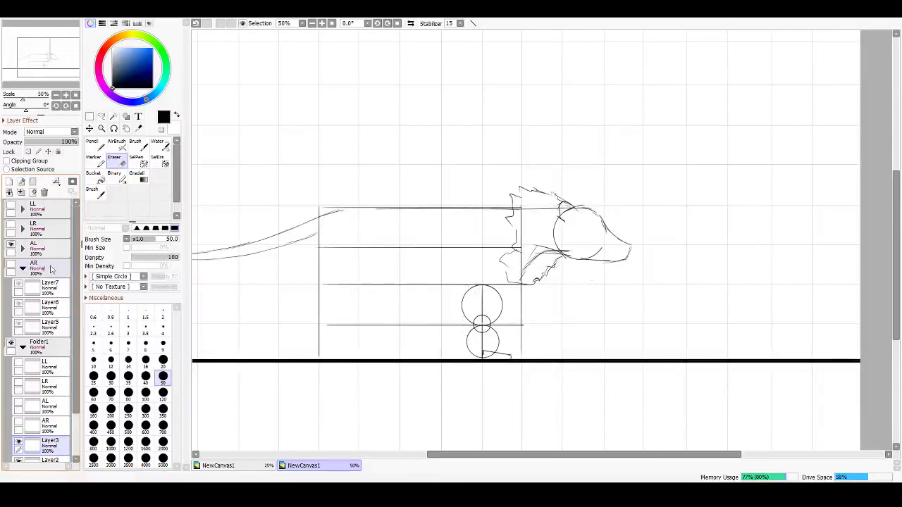
# Step: Show the AL circle layer in Folder1 and rotate it counterclockwise so its small joint circle swings to the front of the body circle
pyautogui.scroll(-3, 35, 331)
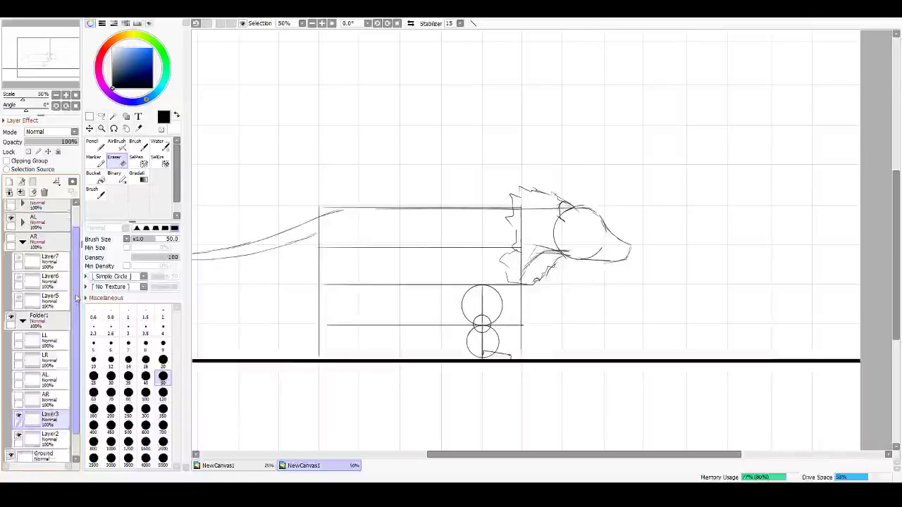
pyautogui.click(19, 395)
pyautogui.click(19, 398)
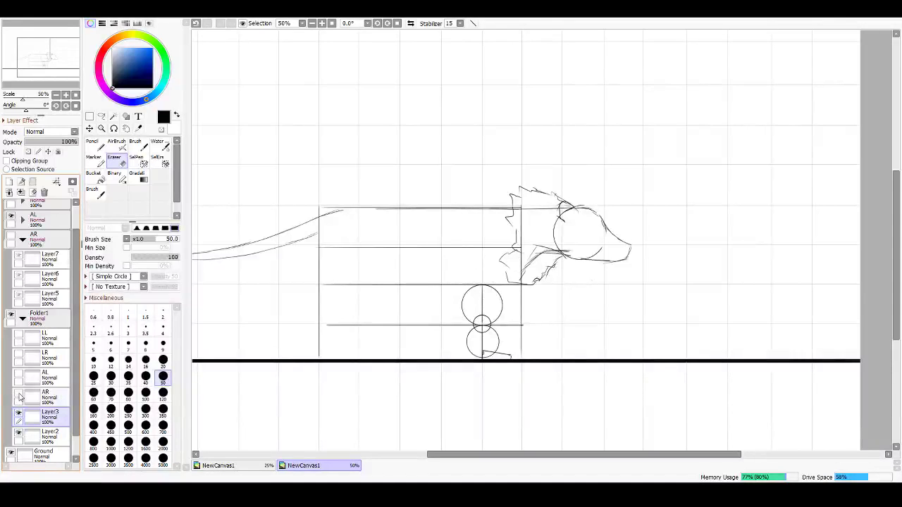
pyautogui.click(19, 375)
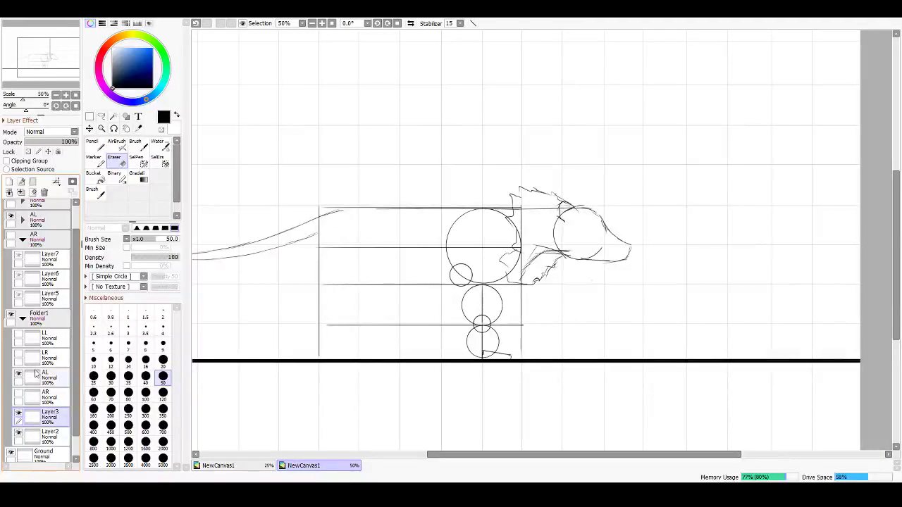
pyautogui.click(51, 373)
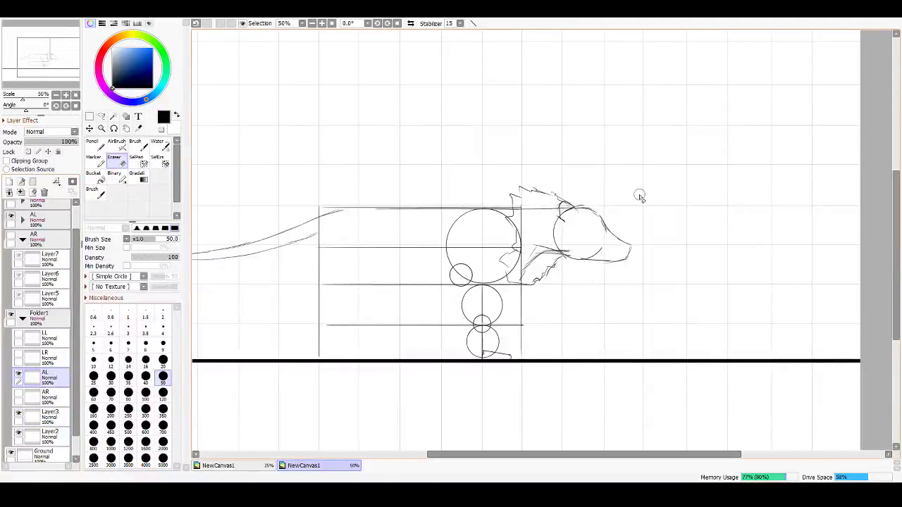
pyautogui.hotkey('ctrl', 't')
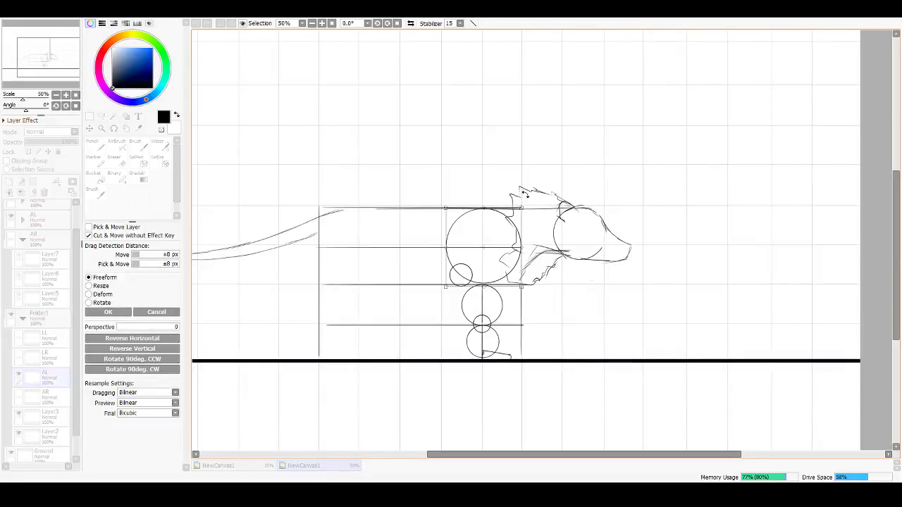
pyautogui.moveTo(533, 202); pyautogui.dragTo(473, 222)
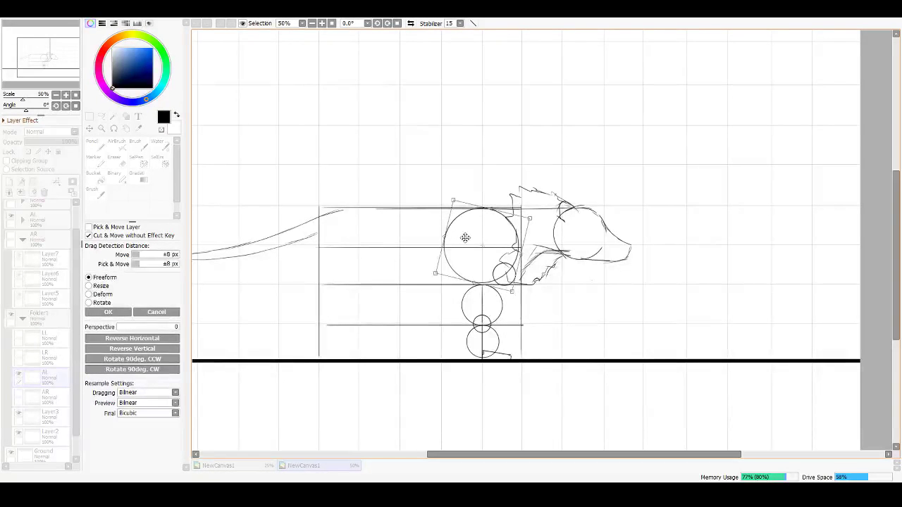
pyautogui.press('Return')
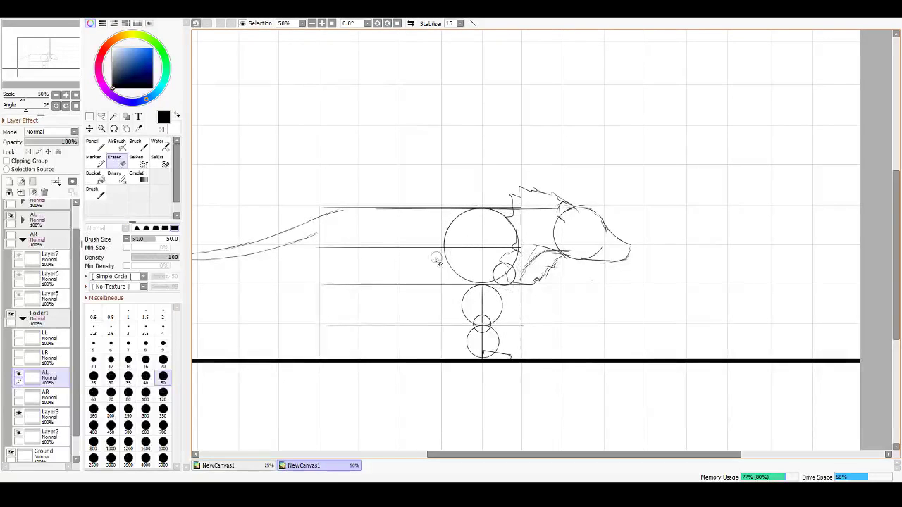
# Step: Move the AL folder's upper leg segment on Layer5 under the shifted shoulder joint and rotate it counterclockwise so the knee points forward
pyautogui.click(23, 241)
pyautogui.click(22, 220)
pyautogui.click(49, 276)
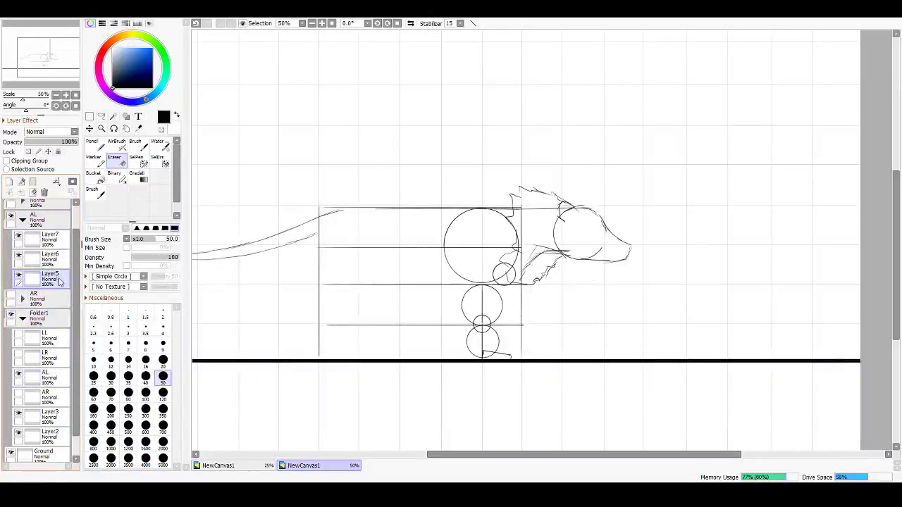
pyautogui.hotkey('ctrl', 't')
pyautogui.moveTo(493, 262); pyautogui.dragTo(515, 298)
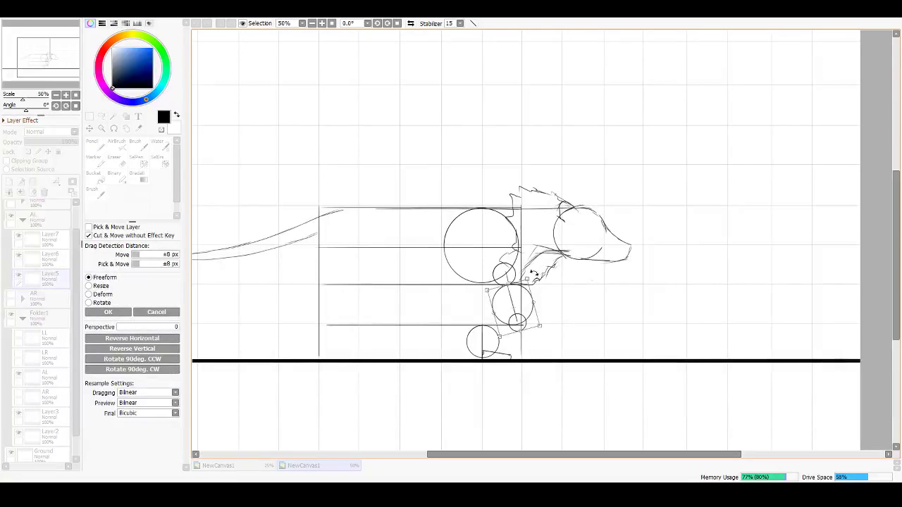
pyautogui.moveTo(537, 270); pyautogui.dragTo(518, 296)
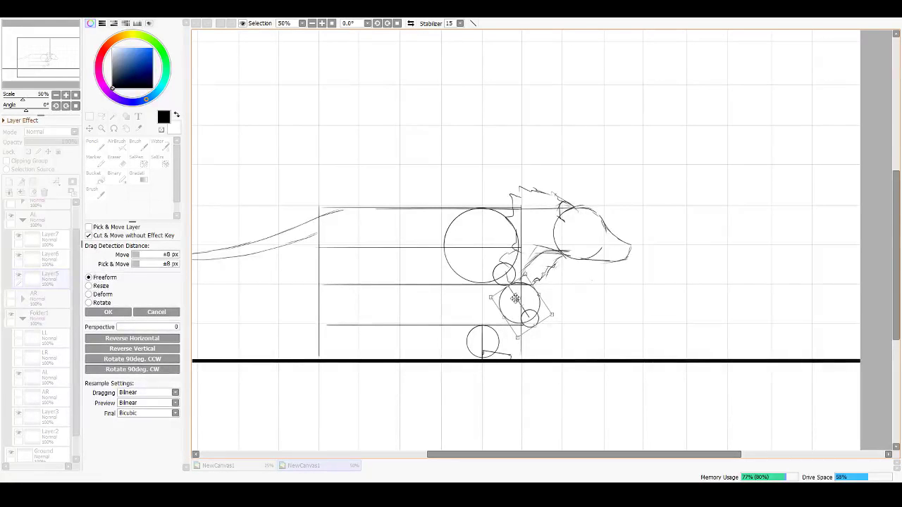
pyautogui.press('Return')
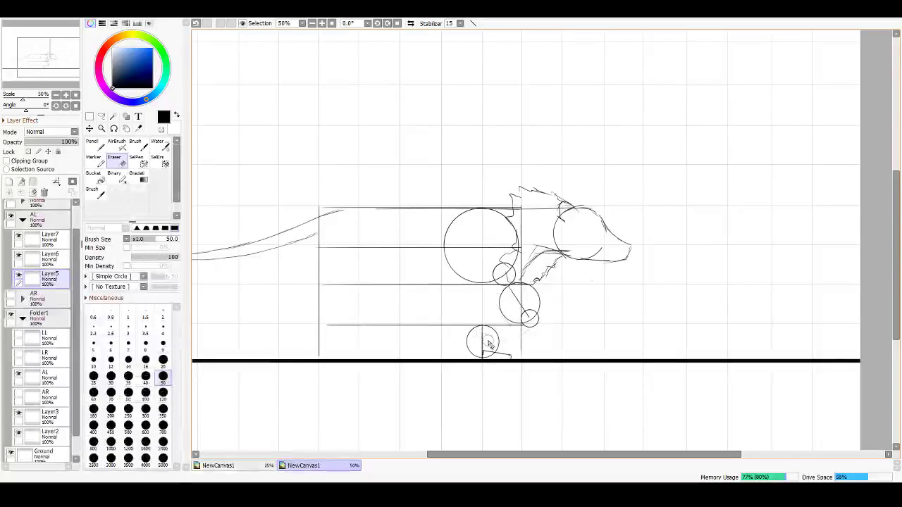
# Step: Move the AL folder's lower leg on Layer6 under the knee, rotate it counterclockwise, and place the foot on Layer7 at its end
pyautogui.click(53, 257)
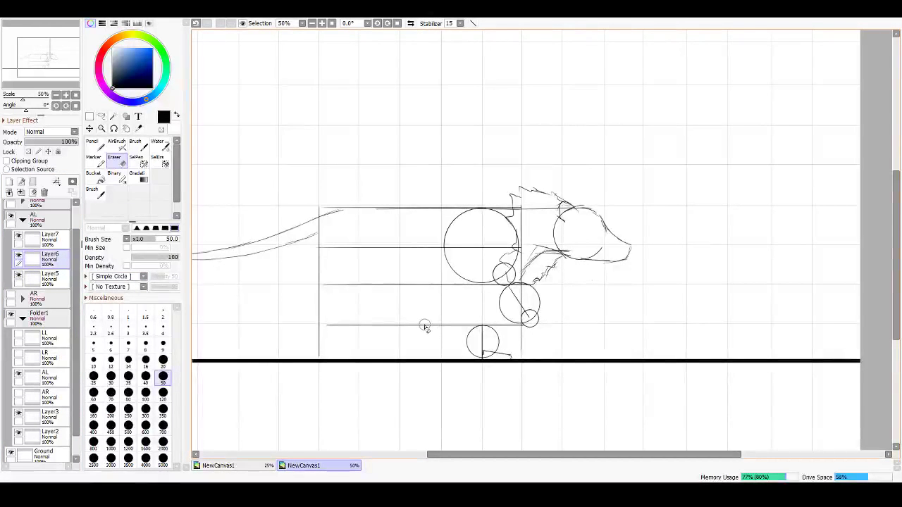
pyautogui.press('b')
pyautogui.hotkey('ctrl', 't')
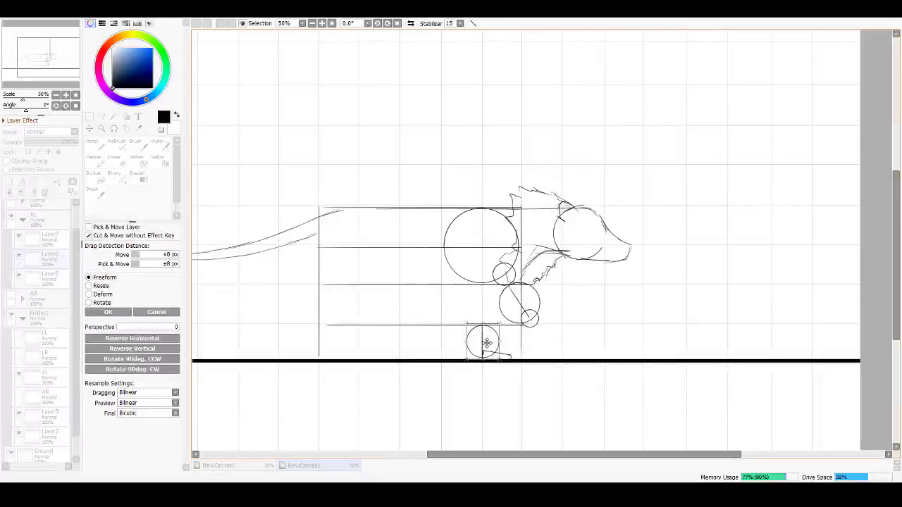
pyautogui.moveTo(487, 342); pyautogui.dragTo(542, 342)
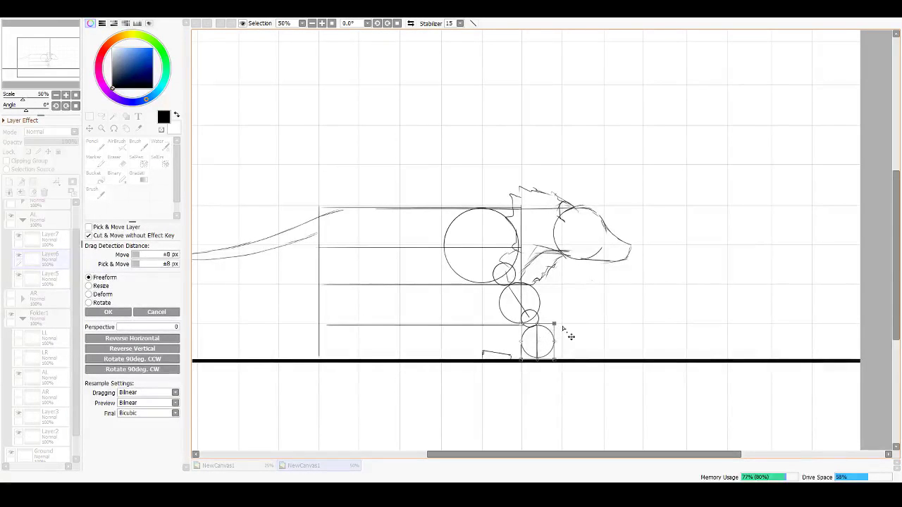
pyautogui.moveTo(576, 308); pyautogui.dragTo(554, 336)
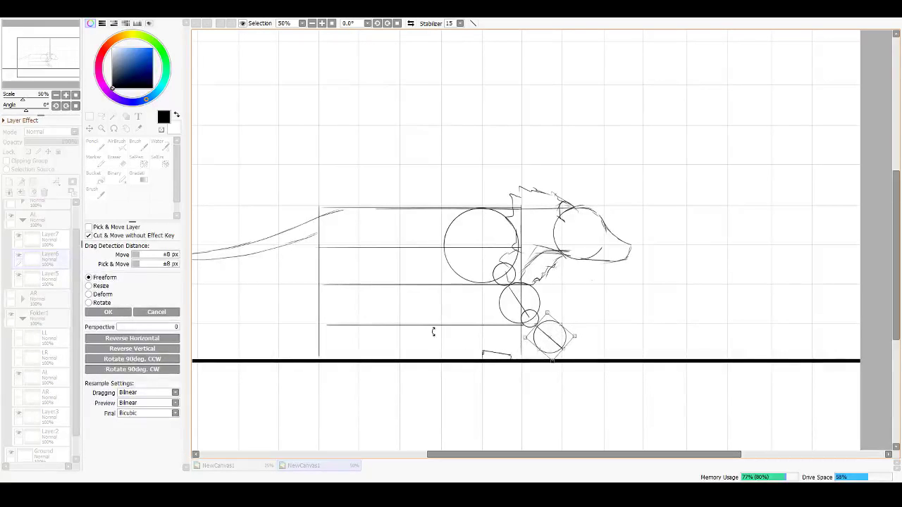
pyautogui.press('Return')
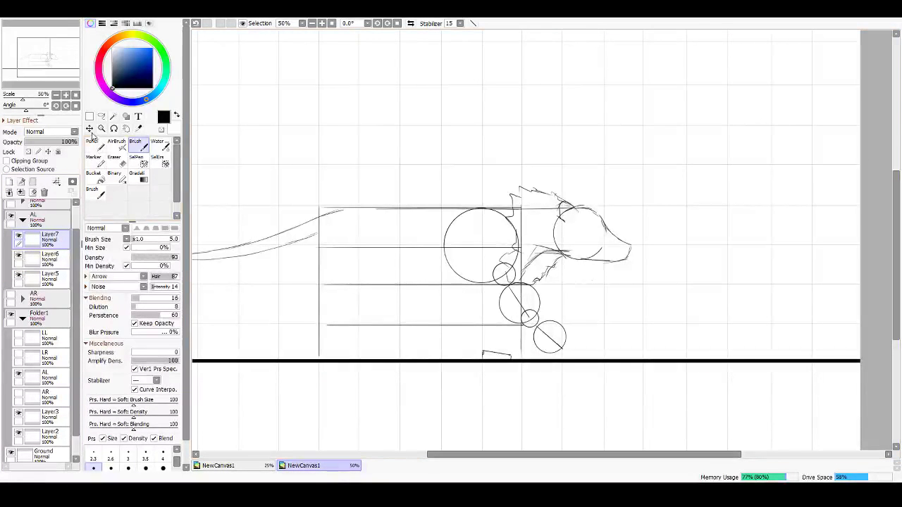
pyautogui.click(89, 129)
pyautogui.moveTo(523, 352); pyautogui.dragTo(604, 354)
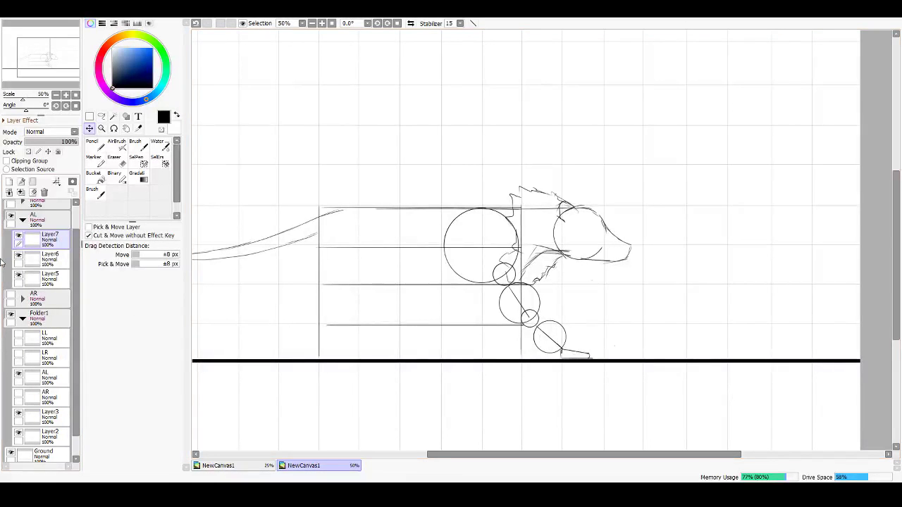
# Step: Show the AR and LR leg folders and their circle layers in Folder1, collapsing the AL folder and expanding LR
pyautogui.click(11, 296)
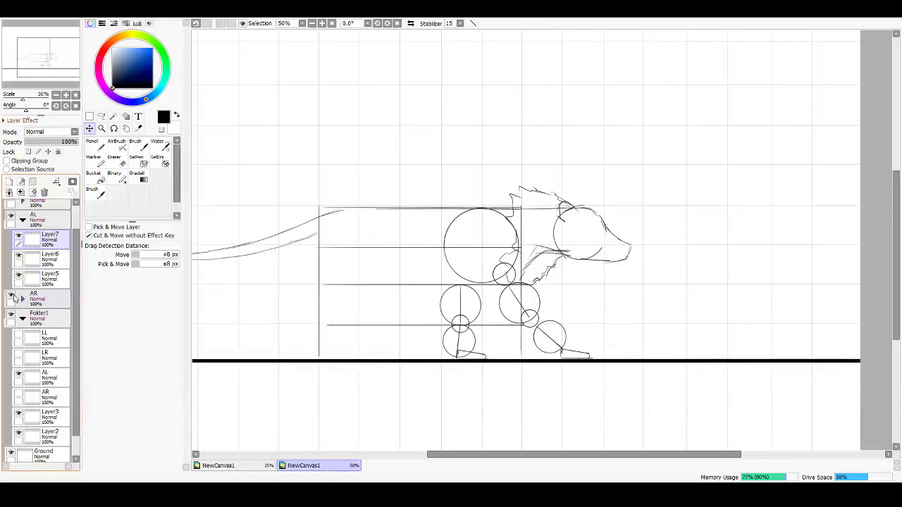
pyautogui.click(19, 394)
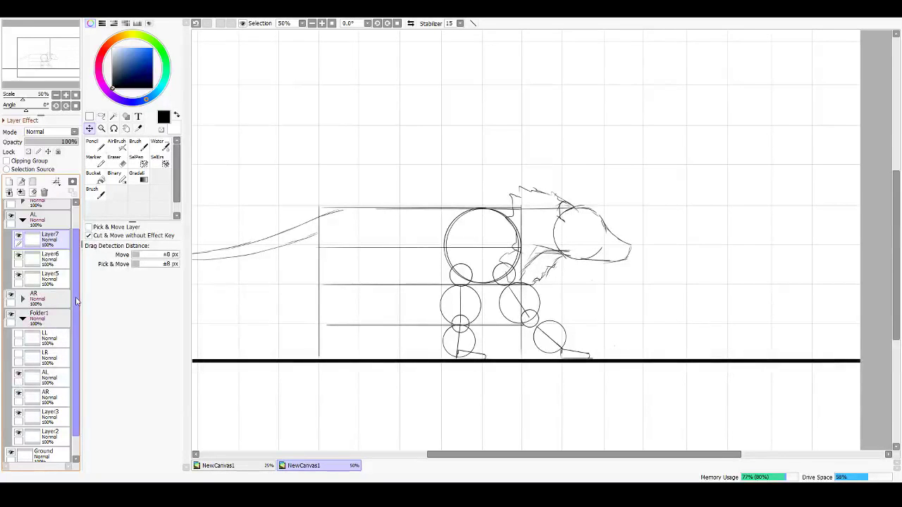
pyautogui.scroll(2, 76, 302)
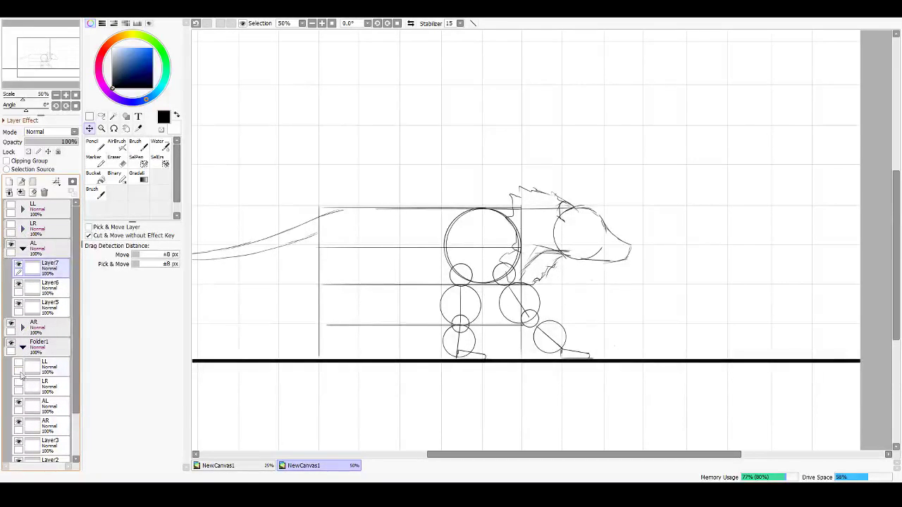
pyautogui.click(18, 385)
pyautogui.click(22, 251)
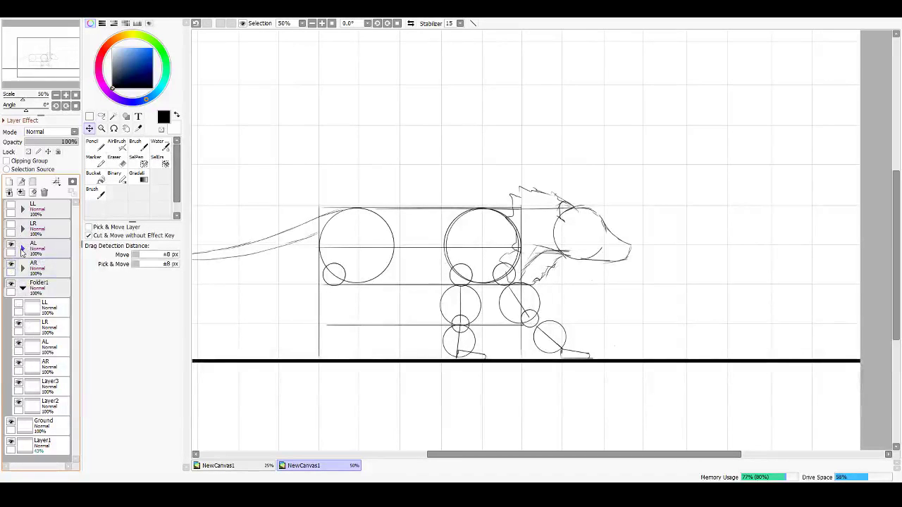
pyautogui.click(23, 230)
pyautogui.click(11, 226)
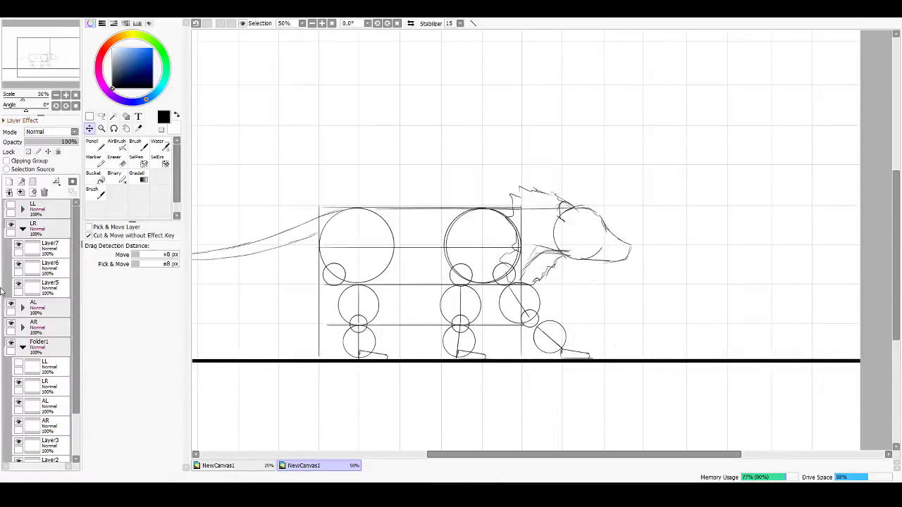
# Step: Rotate the LR circle layer in Folder1 counterclockwise so its small hip joint circle swings to the front of the rear body circle
pyautogui.click(59, 245)
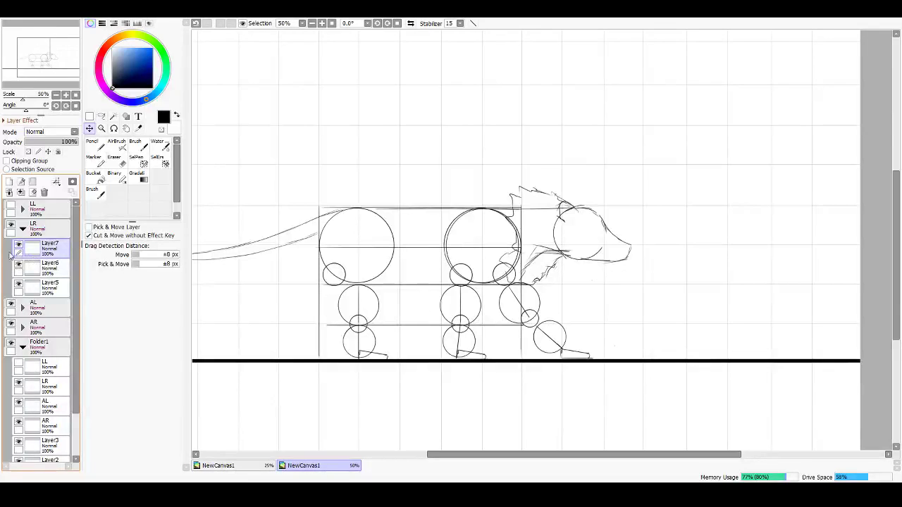
pyautogui.click(51, 286)
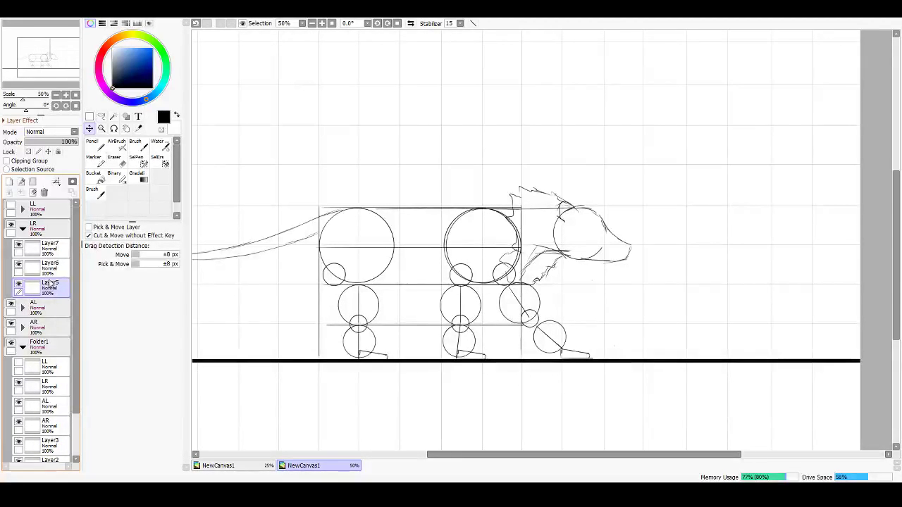
pyautogui.click(53, 380)
pyautogui.hotkey('ctrl', 't')
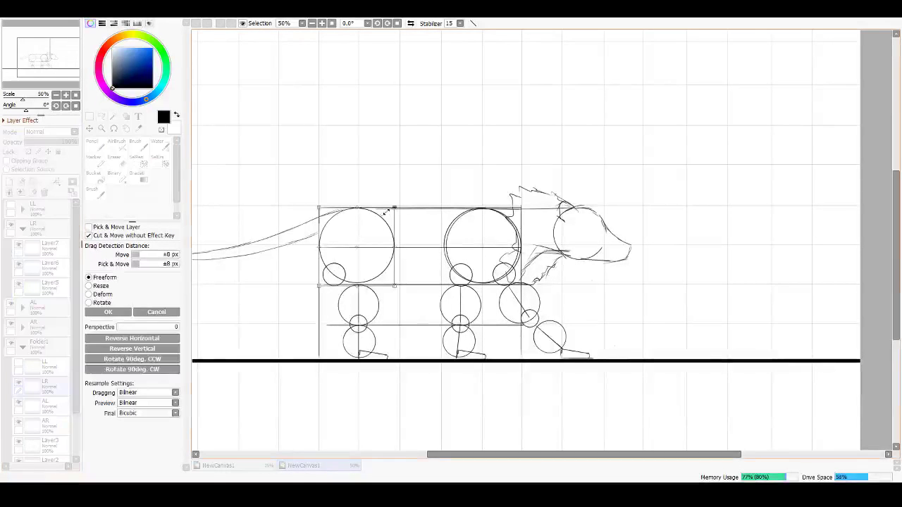
pyautogui.moveTo(406, 203); pyautogui.dragTo(350, 223)
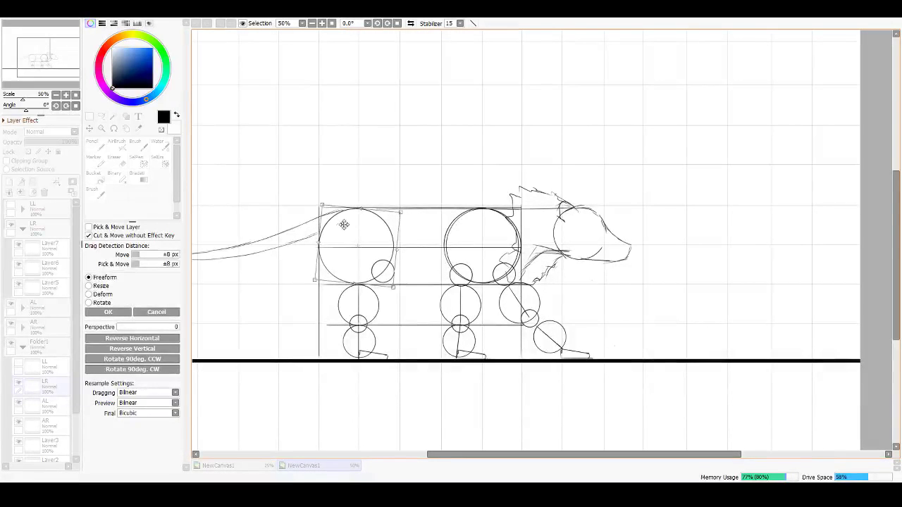
pyautogui.moveTo(317, 194); pyautogui.dragTo(336, 190)
pyautogui.press('Return')
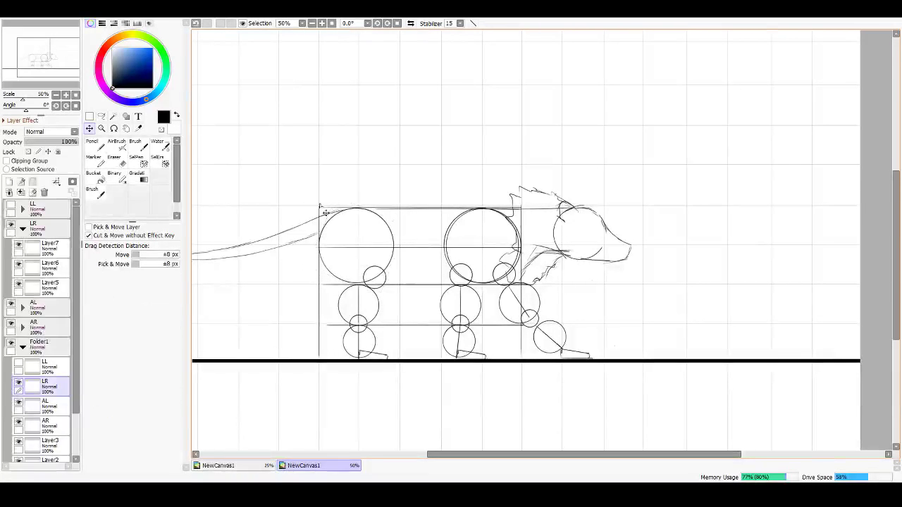
# Step: Rotate the LR folder's upper leg segment on Layer5 clockwise and place it against the hip joint with its knee circle pointing backward
pyautogui.click(48, 286)
pyautogui.hotkey('ctrl', 't')
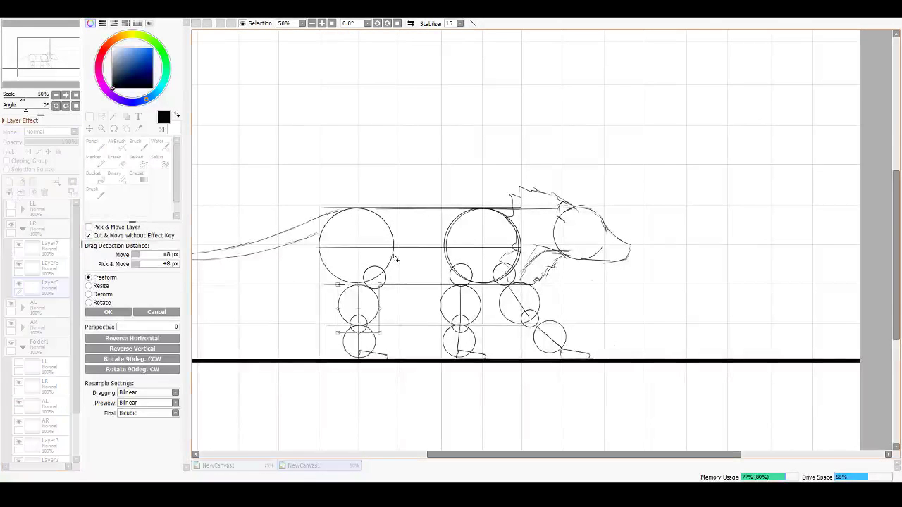
pyautogui.moveTo(387, 271); pyautogui.dragTo(351, 293)
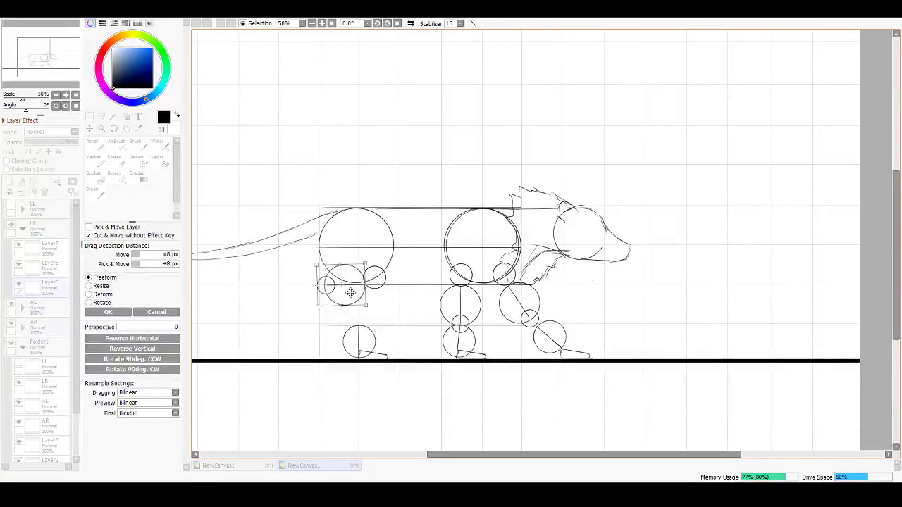
pyautogui.press('Return')
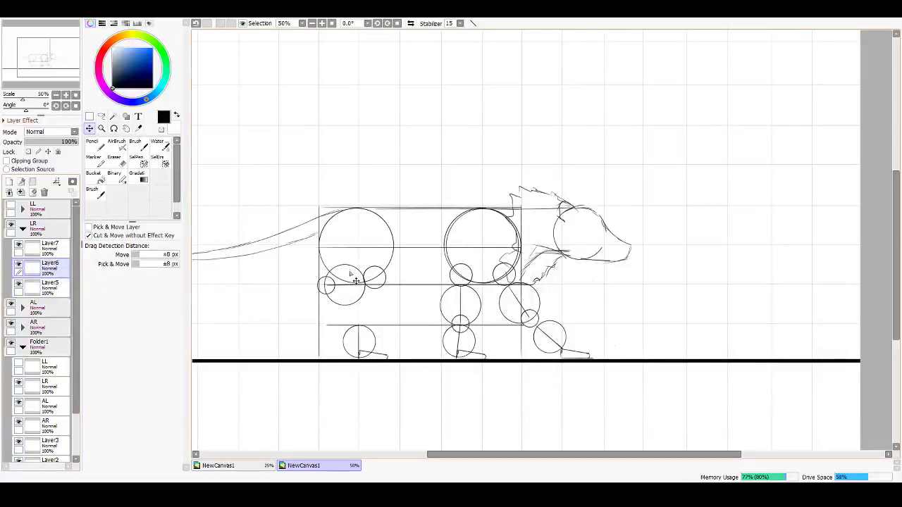
# Step: Move the LR folder's lower leg segment on Layer6 under the rear knee circle and tilt it slightly counterclockwise
pyautogui.hotkey('ctrl', 't')
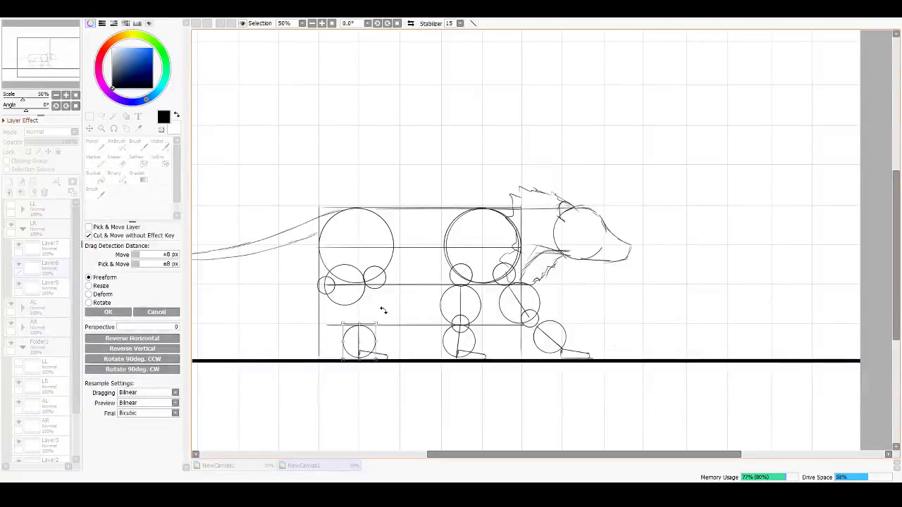
pyautogui.moveTo(368, 333); pyautogui.dragTo(338, 301)
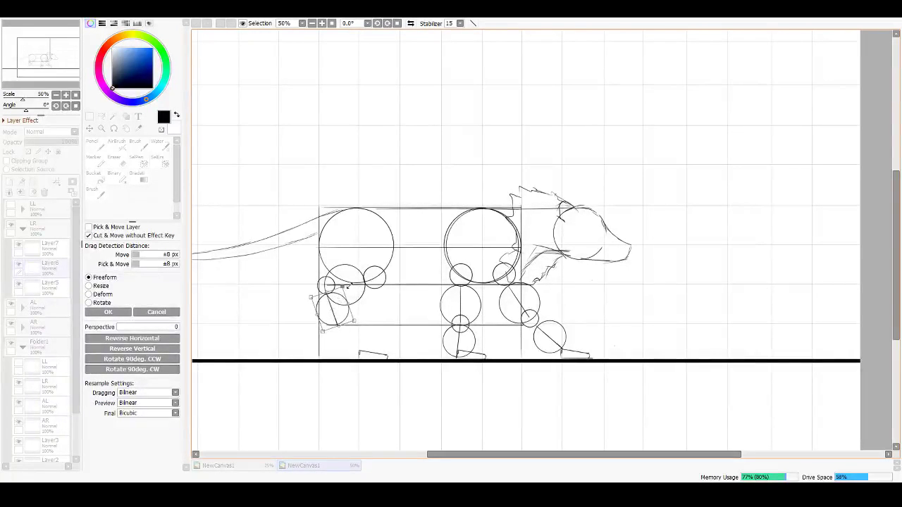
pyautogui.moveTo(350, 282); pyautogui.dragTo(337, 302)
pyautogui.press('Return')
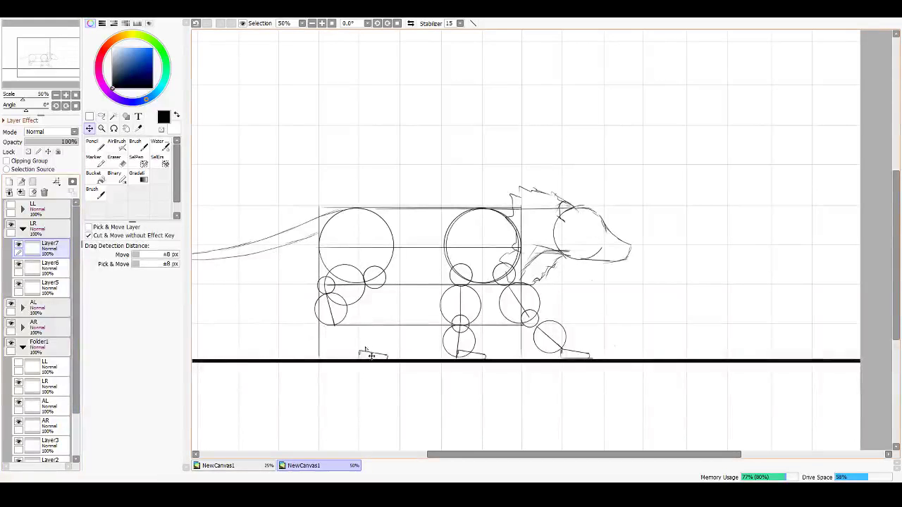
# Step: Move the LR folder's foot on Layer7 to the end of the lower leg and rotate it clockwise so the toes point down
pyautogui.moveTo(370, 358); pyautogui.dragTo(345, 337)
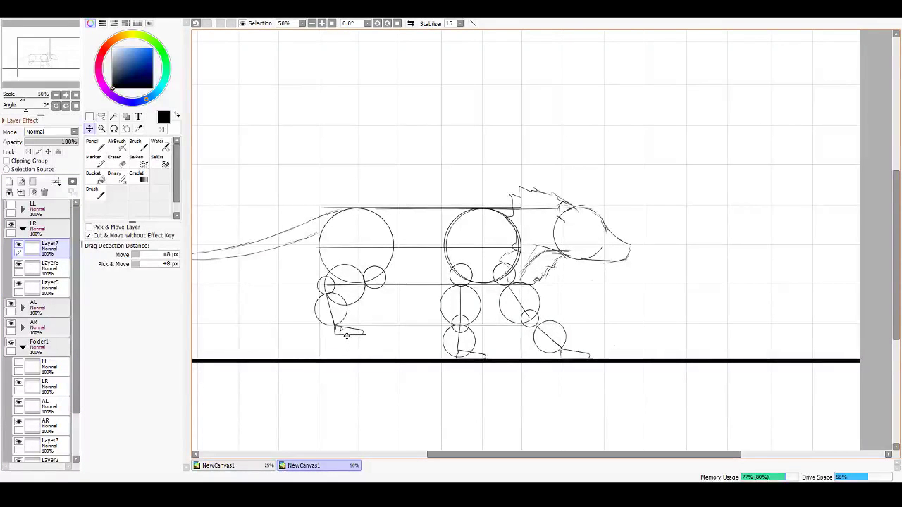
pyautogui.hotkey('ctrl', 't')
pyautogui.moveTo(372, 298)
pyautogui.mouseDown()
pyautogui.moveTo(379, 339)
pyautogui.moveTo(337, 343)
pyautogui.mouseUp()
pyautogui.press('Return')
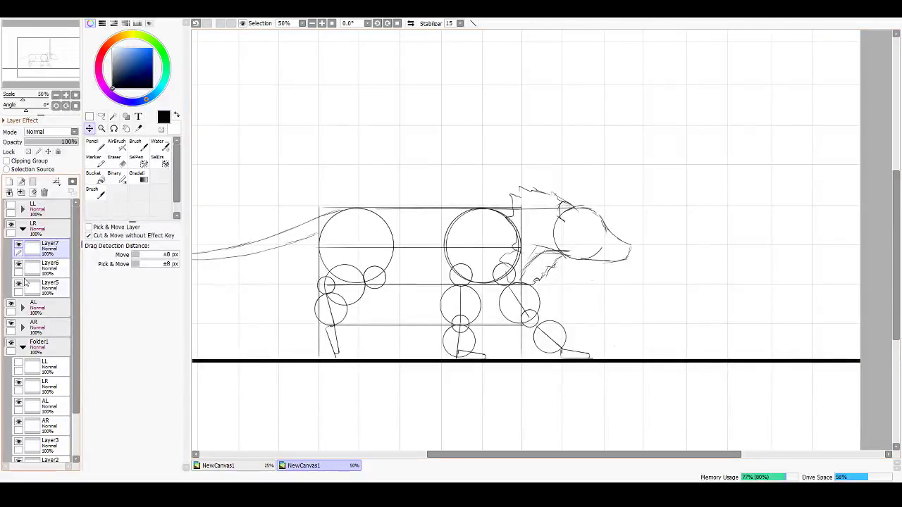
# Step: Hide the LR leg folder, show the LL leg folder, and collapse LR in the layer list
pyautogui.click(10, 224)
pyautogui.click(10, 207)
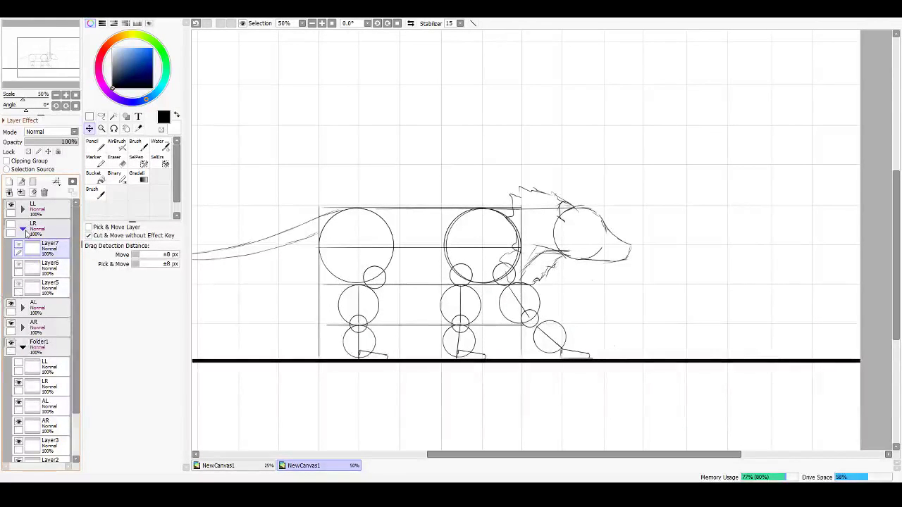
pyautogui.click(22, 229)
# Step: Show the LL circle layer in Folder1 and rotate it counterclockwise until its small joint circle overlaps the LR hip joint
pyautogui.click(36, 307)
pyautogui.click(19, 304)
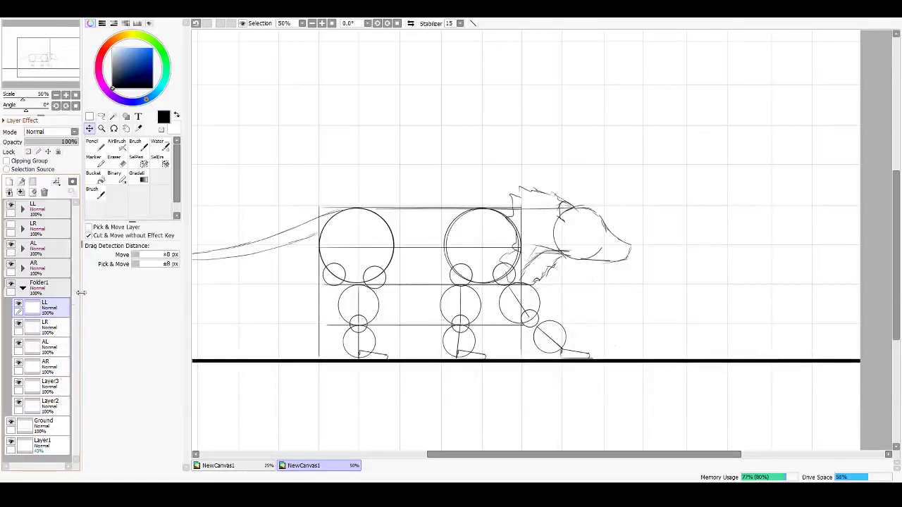
pyautogui.hotkey('ctrl', 't')
pyautogui.moveTo(412, 186); pyautogui.dragTo(327, 187)
pyautogui.press('Return')
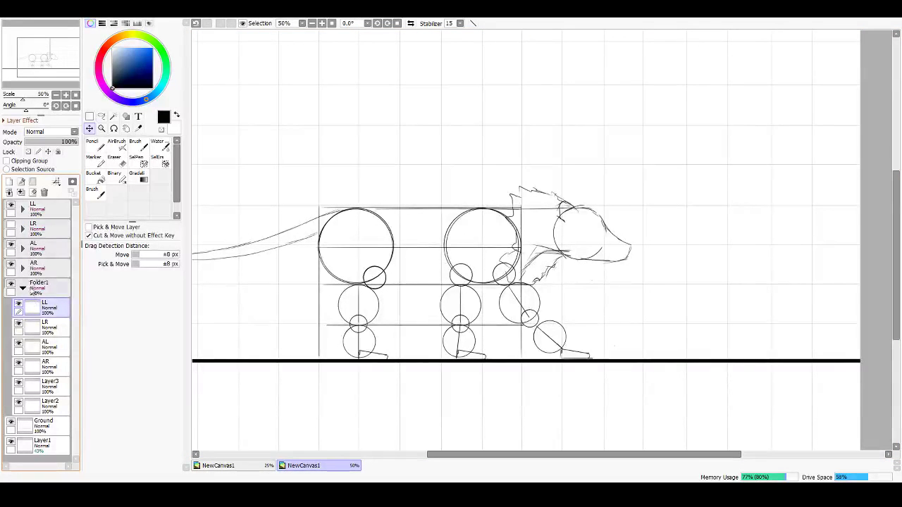
# Step: Show the LR folder as a reference and align the LL folder's upper leg on Layer5 with the LR upper leg, rotating it clockwise
pyautogui.click(22, 210)
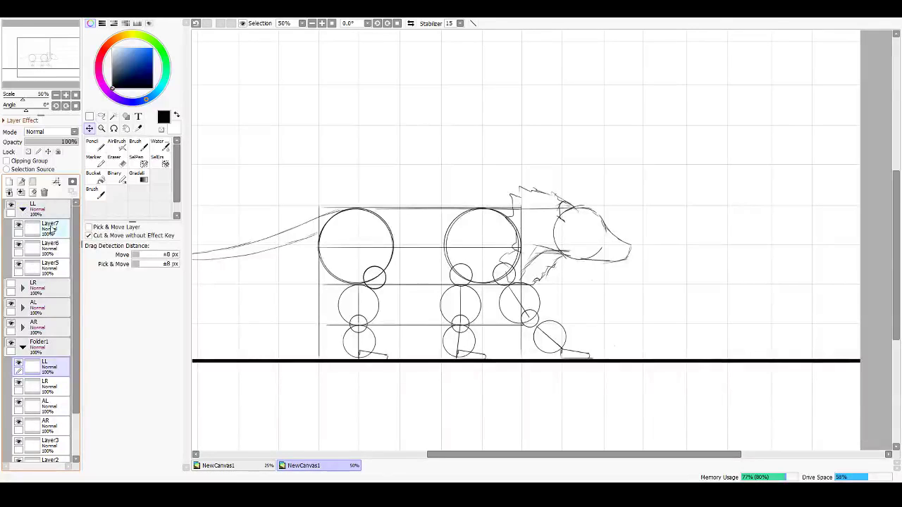
pyautogui.click(52, 229)
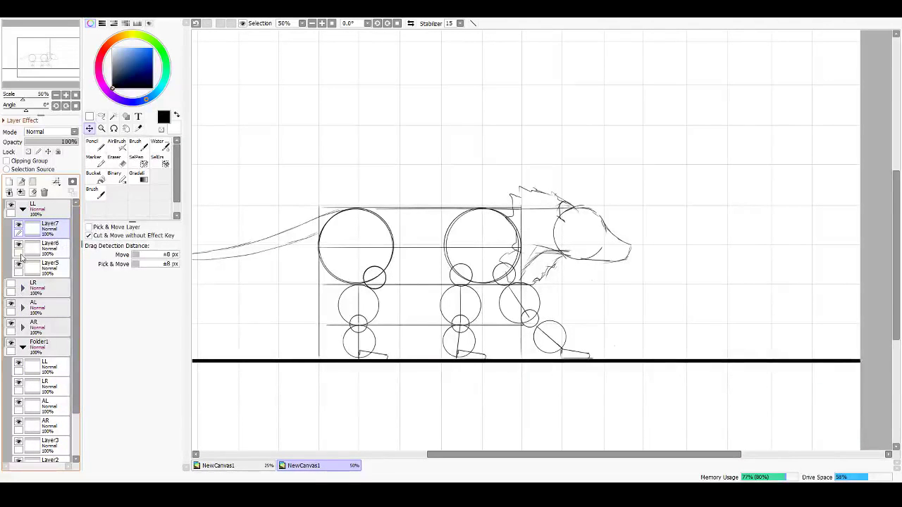
pyautogui.click(11, 285)
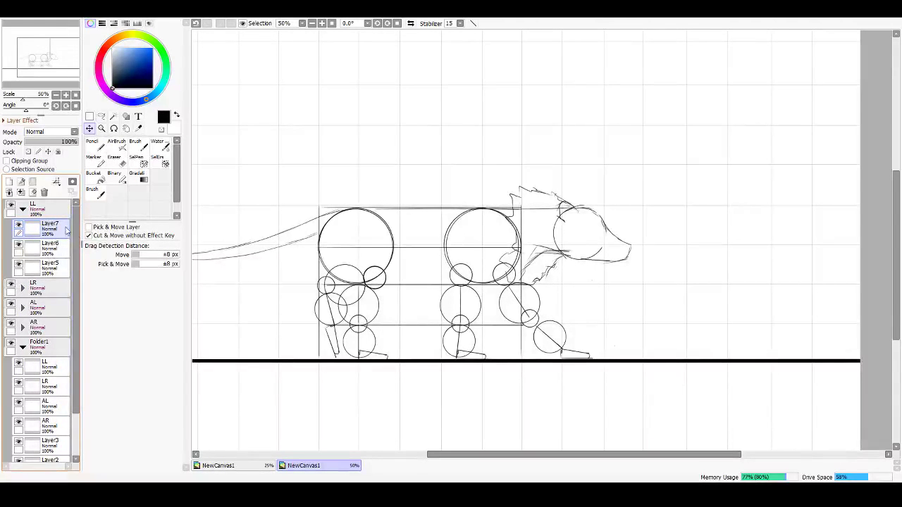
pyautogui.click(49, 266)
pyautogui.hotkey('ctrl', 't')
pyautogui.moveTo(394, 288)
pyautogui.mouseDown()
pyautogui.moveTo(399, 311)
pyautogui.moveTo(389, 330)
pyautogui.moveTo(355, 295)
pyautogui.mouseUp()
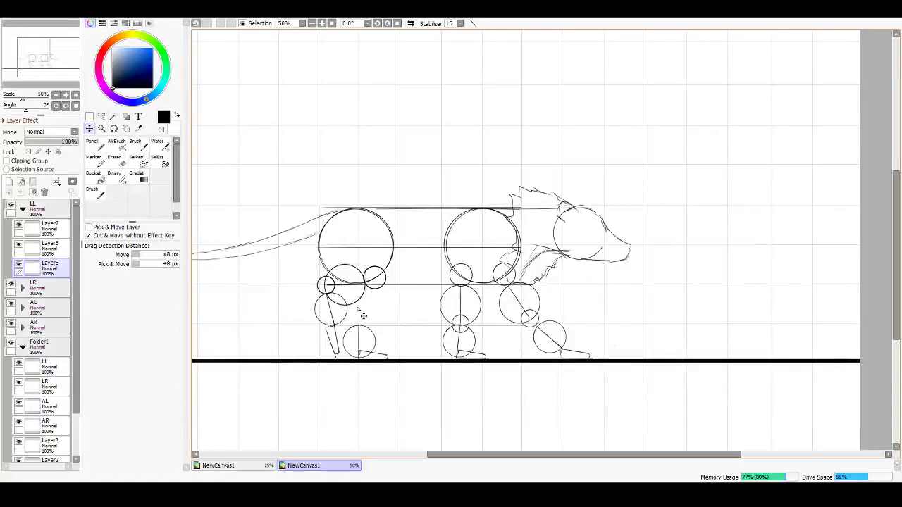
# Step: Move and tilt the LL folder's lower leg on Layer6 to overlap the LR lower leg beneath the rear knee
pyautogui.hotkey('ctrl', 't')
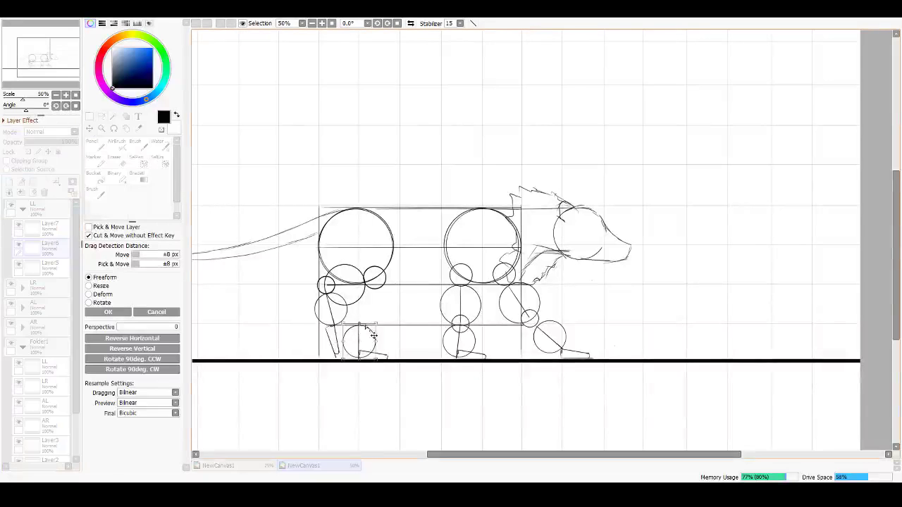
pyautogui.moveTo(367, 338); pyautogui.dragTo(336, 300)
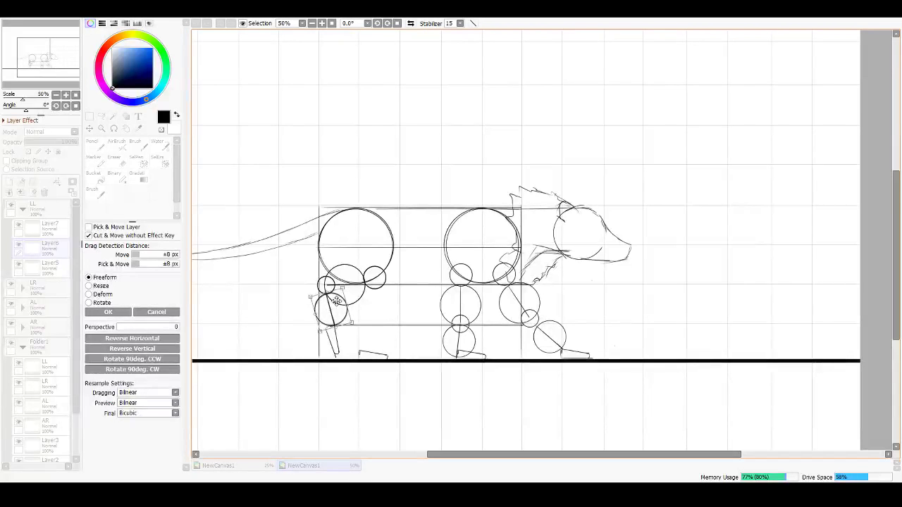
pyautogui.press('Return')
# Step: Rotate the LL folder's foot on Layer7 to point downward and place it over the LR foot below the lower leg
pyautogui.click(59, 230)
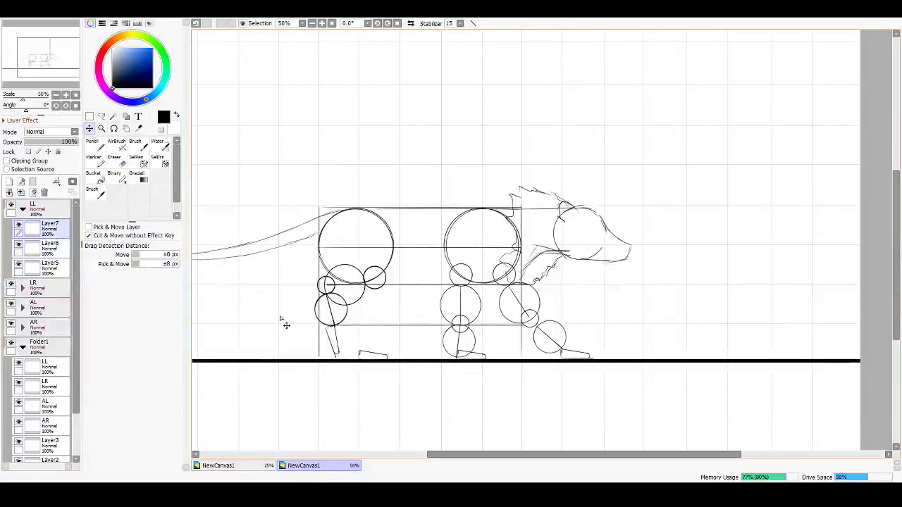
pyautogui.hotkey('ctrl', 't')
pyautogui.moveTo(380, 326)
pyautogui.mouseDown()
pyautogui.moveTo(392, 359)
pyautogui.moveTo(336, 350)
pyautogui.mouseUp()
pyautogui.press('Return')
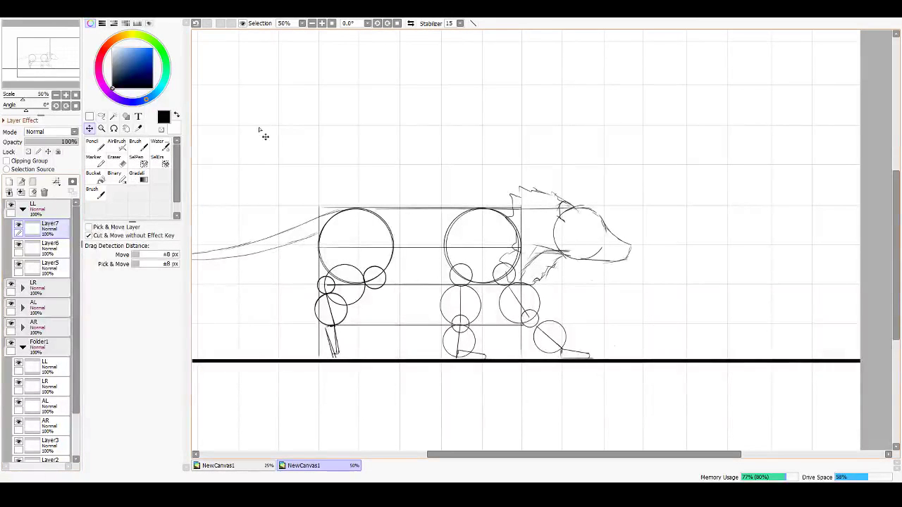
# Step: Collapse the LL folder and Folder1 in the layer stack
pyautogui.scroll(1, 350, 149)
pyautogui.scroll(-4, 351, 149)
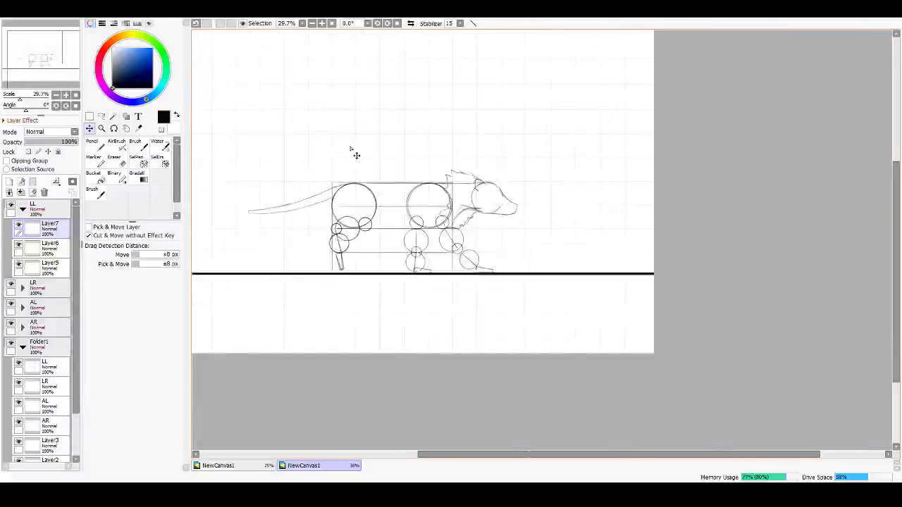
pyautogui.scroll(2, 350, 148)
pyautogui.scroll(1, 356, 155)
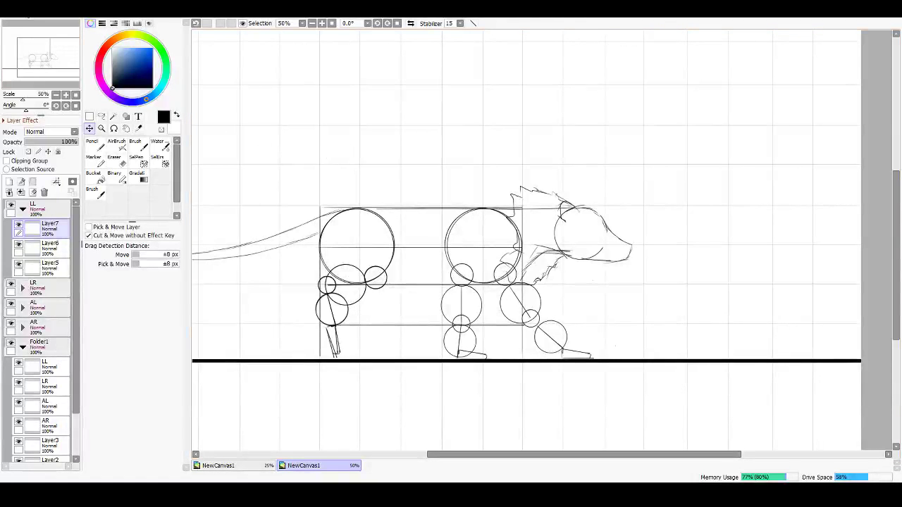
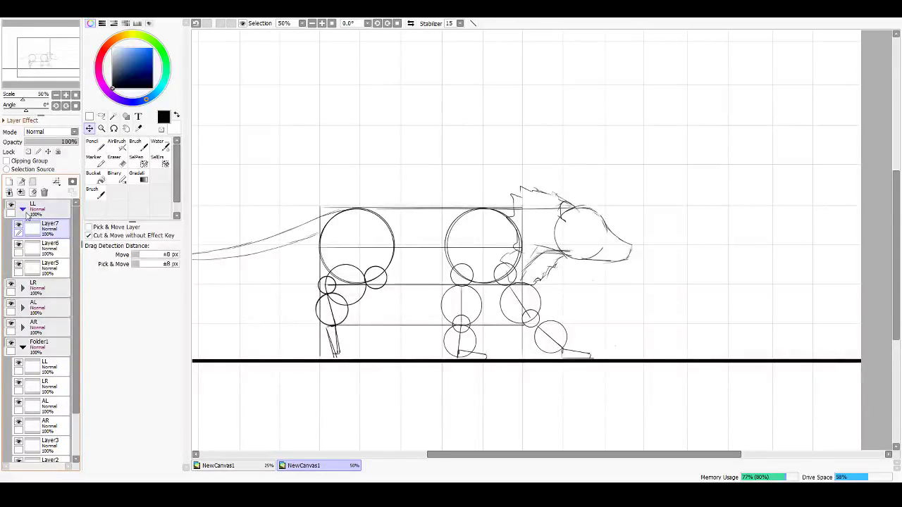
pyautogui.click(24, 210)
pyautogui.click(41, 218)
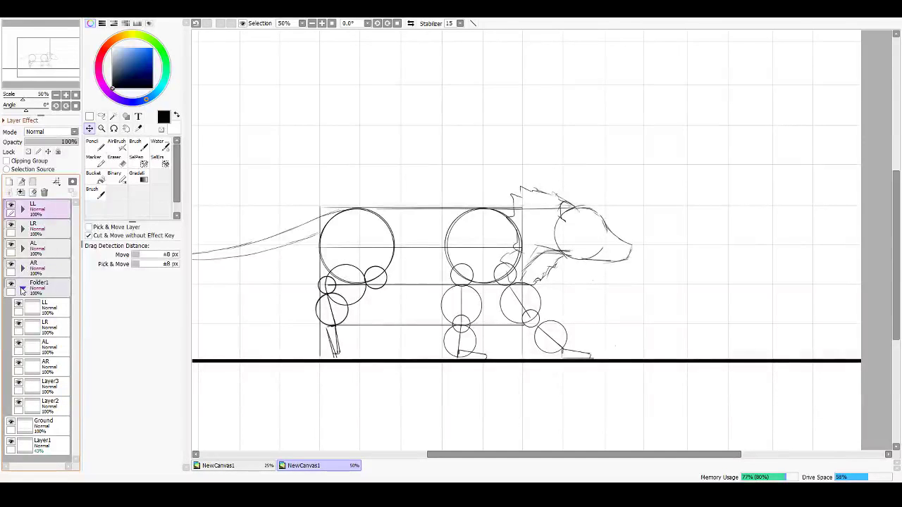
pyautogui.click(23, 288)
pyautogui.click(51, 289)
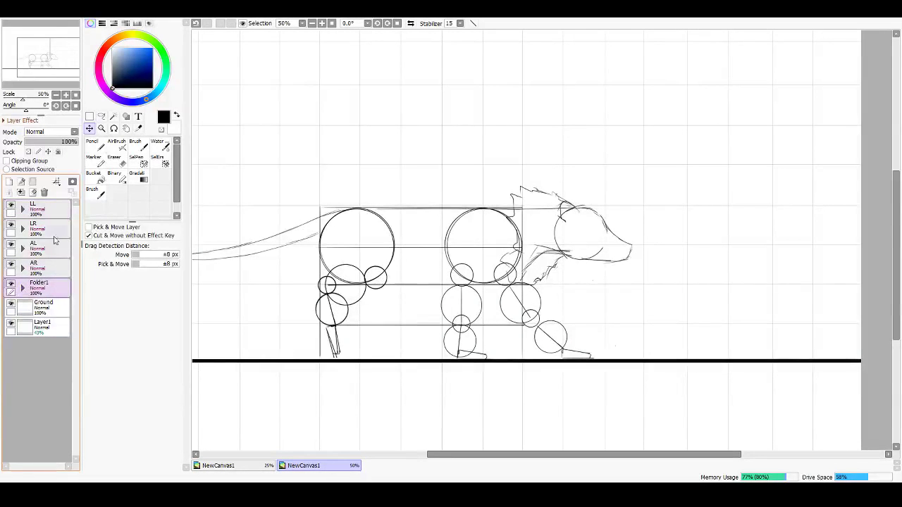
# Step: Create a new folder above the LL folder and name it Line
pyautogui.click(33, 182)
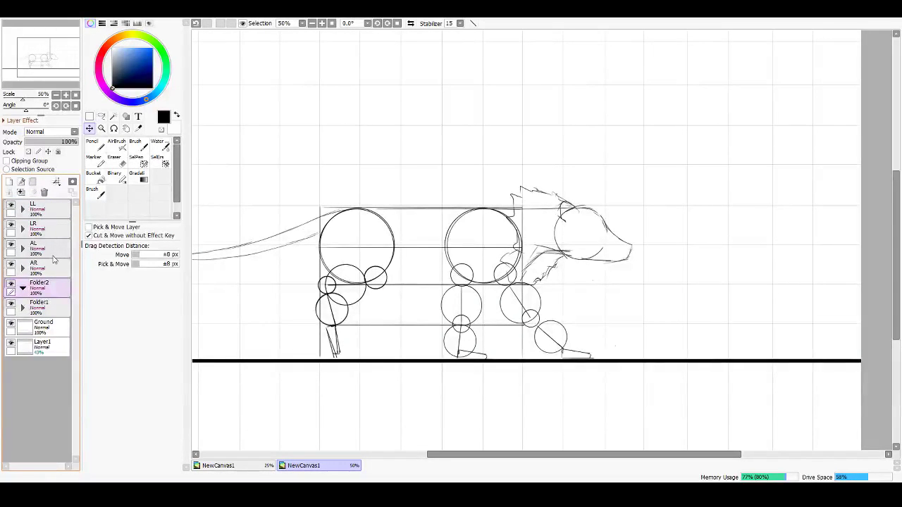
pyautogui.hotkey('ctrl', 'z')
pyautogui.click(46, 214)
pyautogui.click(32, 182)
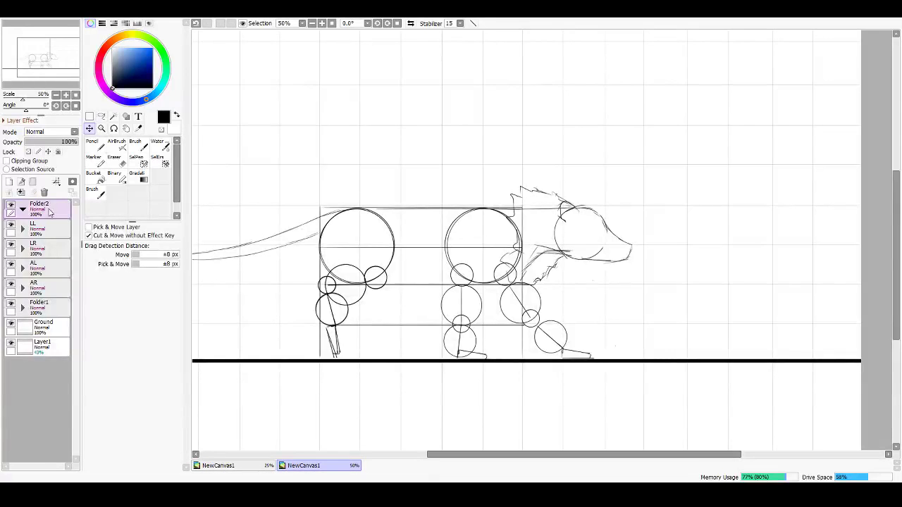
pyautogui.press('Return')
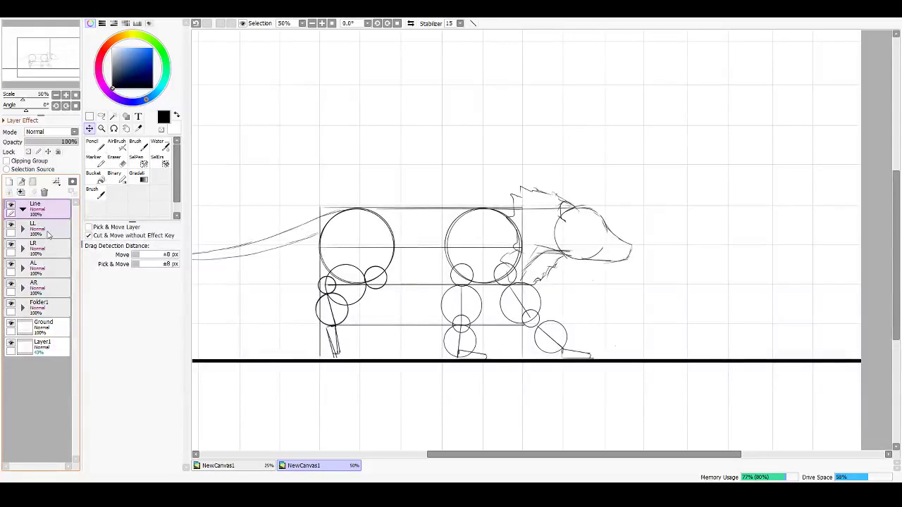
# Step: Move Folder1 and the LL, LR, AL and AR leg folders into the Line folder
pyautogui.moveTo(56, 298); pyautogui.dragTo(39, 211)
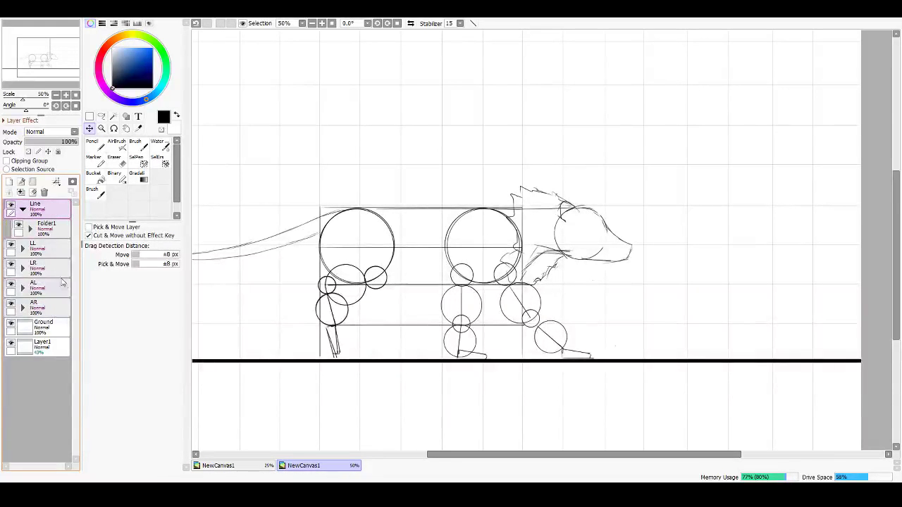
pyautogui.moveTo(55, 310); pyautogui.dragTo(55, 210)
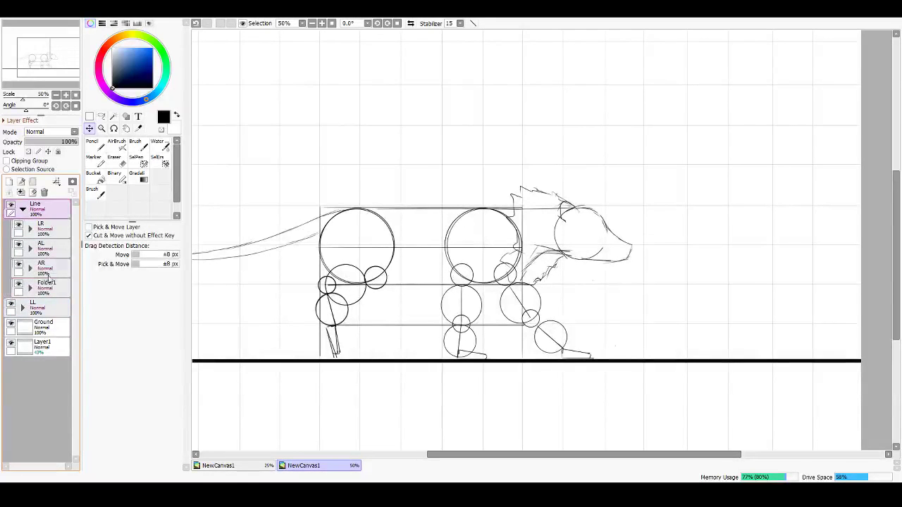
pyautogui.moveTo(56, 283); pyautogui.dragTo(10, 182)
# Step: Duplicate the Line folder and undo a trial merge of the copy into a single layer
pyautogui.hotkey('ctrl', 'e')
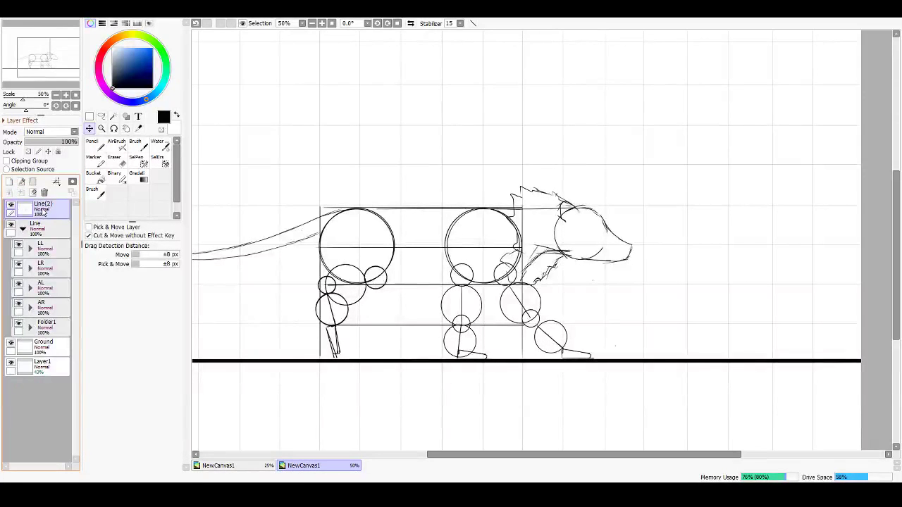
pyautogui.click(11, 206)
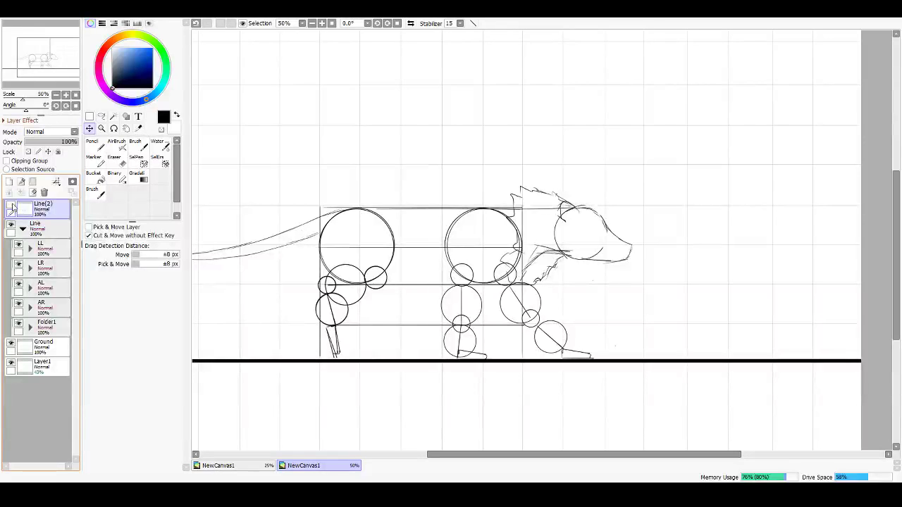
pyautogui.click(11, 205)
pyautogui.click(11, 206)
pyautogui.hotkey('ctrl', 'z')
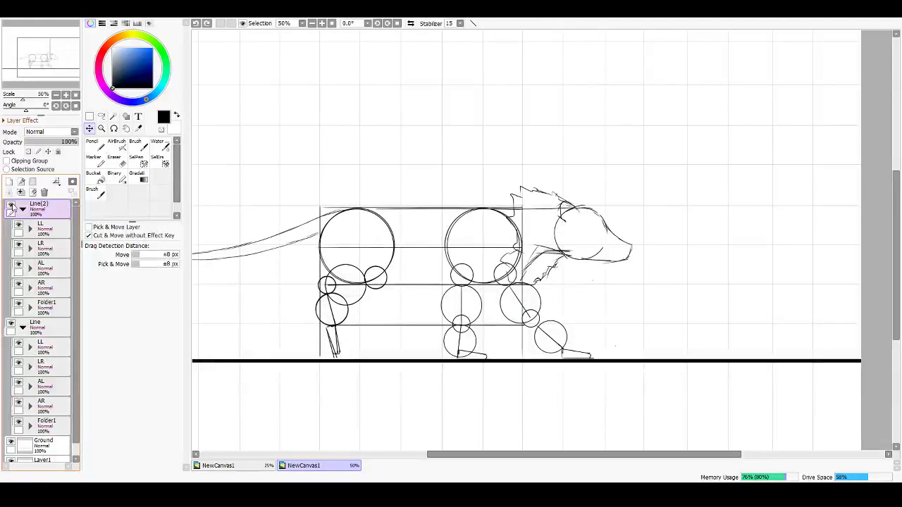
# Step: Hide the original Line folder and the Layer2 guide lines inside Folder1 of the Line(2) copy
pyautogui.click(30, 306)
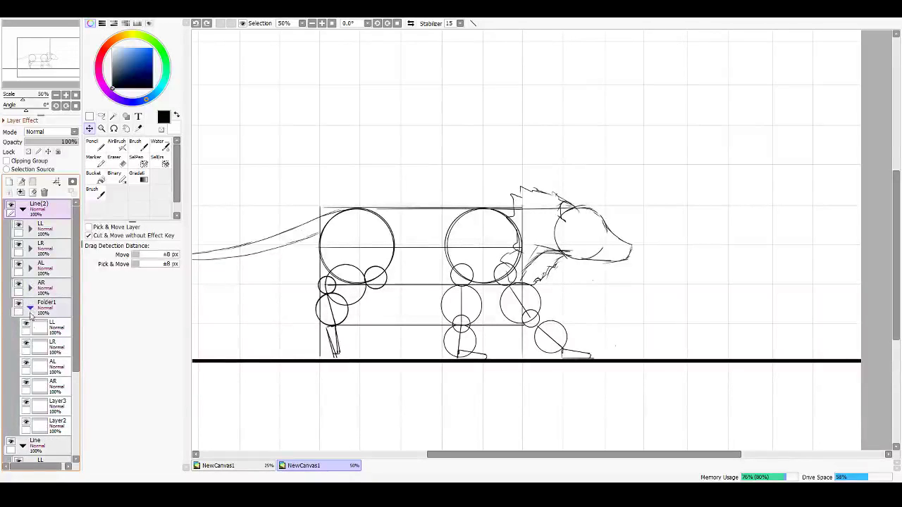
pyautogui.click(27, 423)
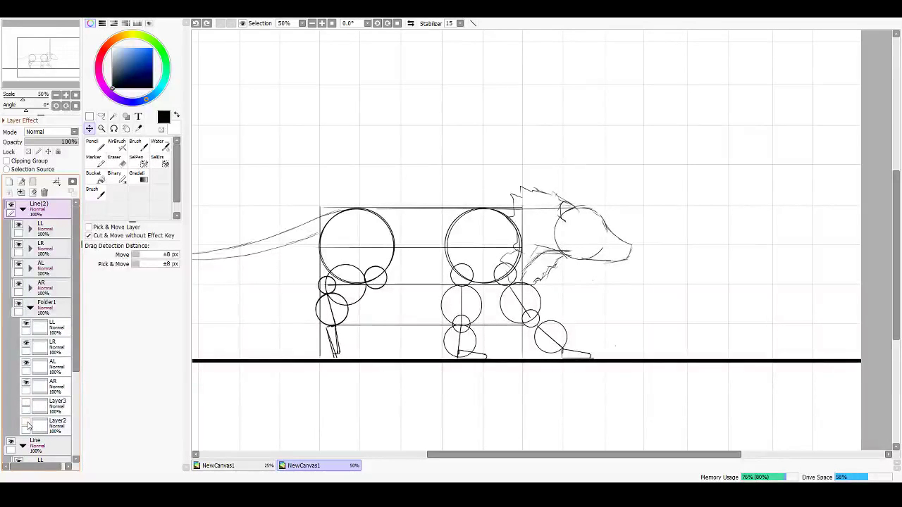
pyautogui.click(12, 442)
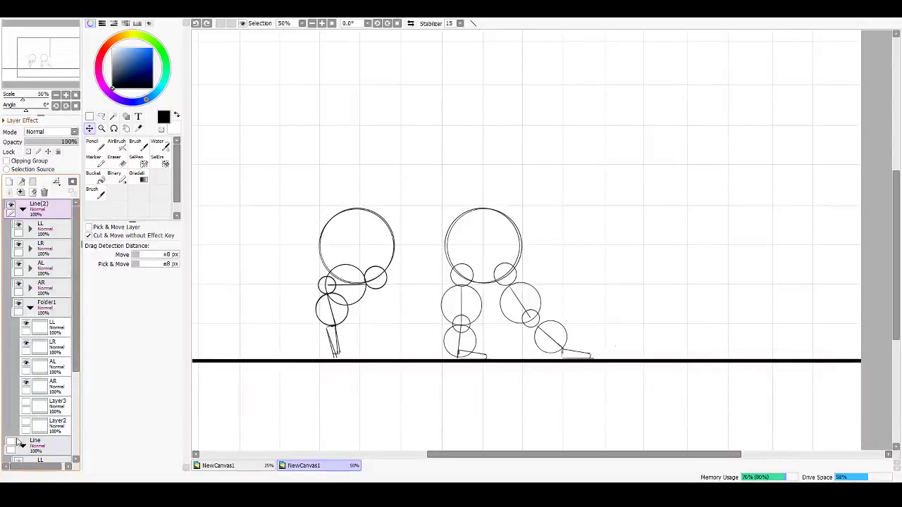
pyautogui.click(26, 423)
pyautogui.click(27, 404)
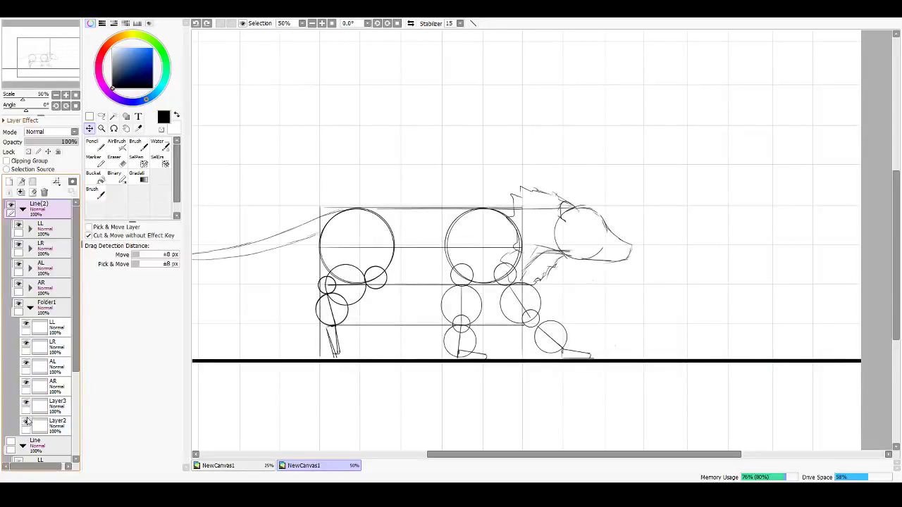
pyautogui.click(27, 423)
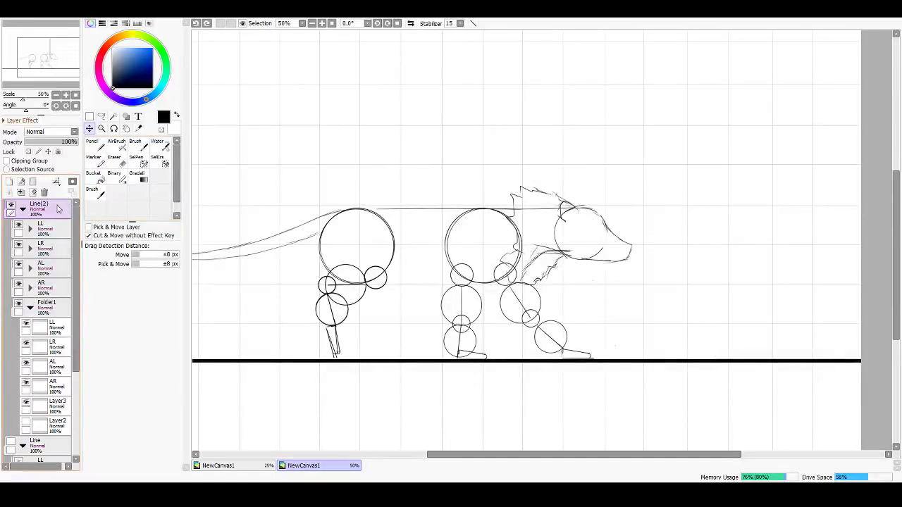
# Step: Merge the Line(2) folder into a single layer and rename it 1
pyautogui.hotkey('ctrl', 'e')
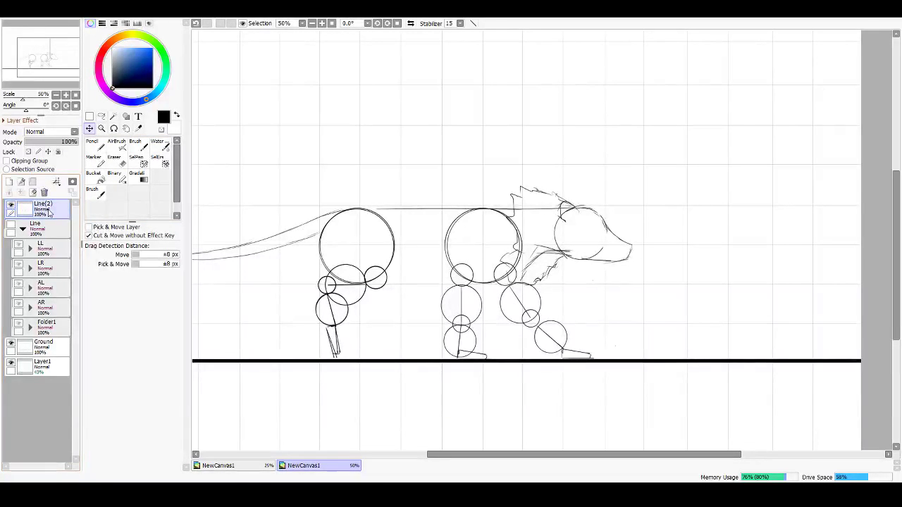
pyautogui.doubleClick(49, 212)
pyautogui.write('1')
pyautogui.press('Return')
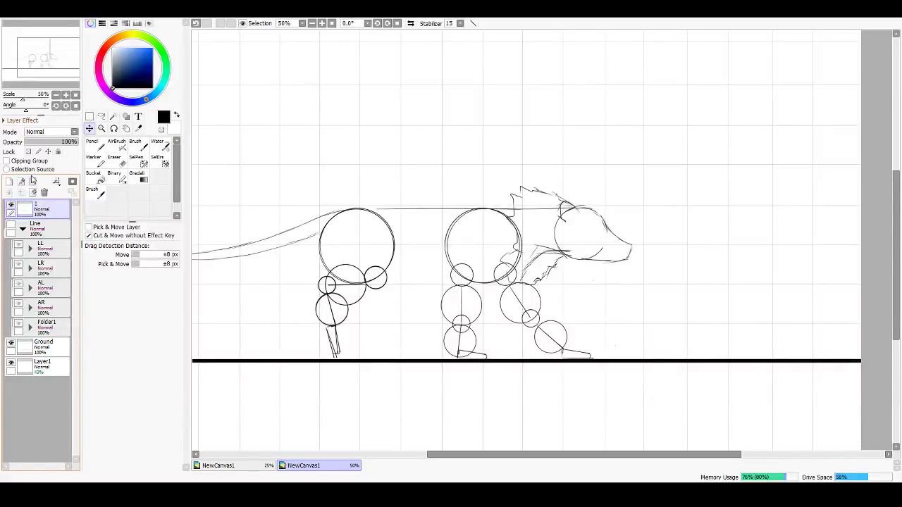
# Step: Create a folder named Frame, move layer 1 into it and collapse the folder
pyautogui.click(32, 181)
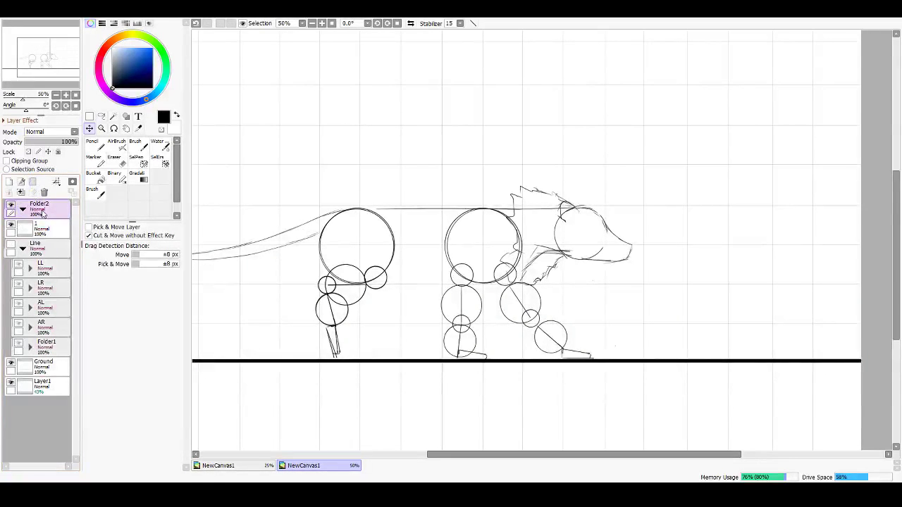
pyautogui.write('Frame')
pyautogui.press('Return')
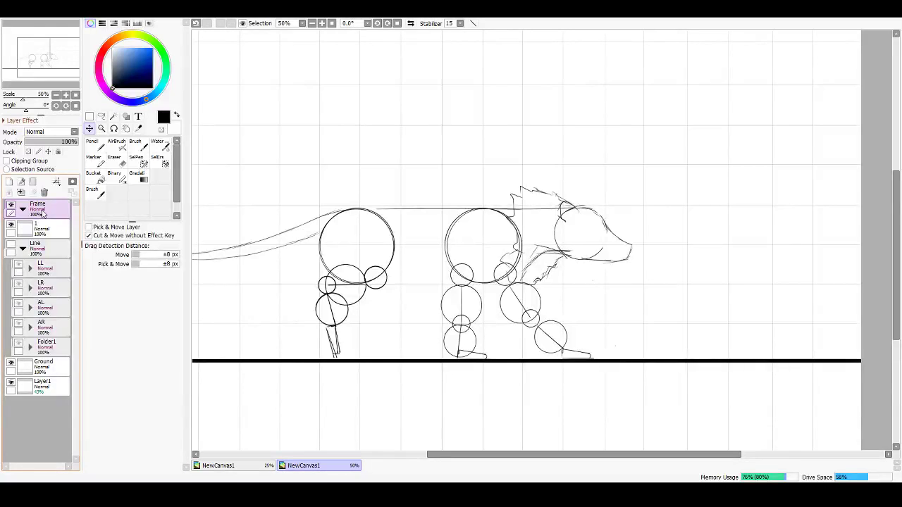
pyautogui.moveTo(47, 232); pyautogui.dragTo(53, 212)
pyautogui.click(53, 252)
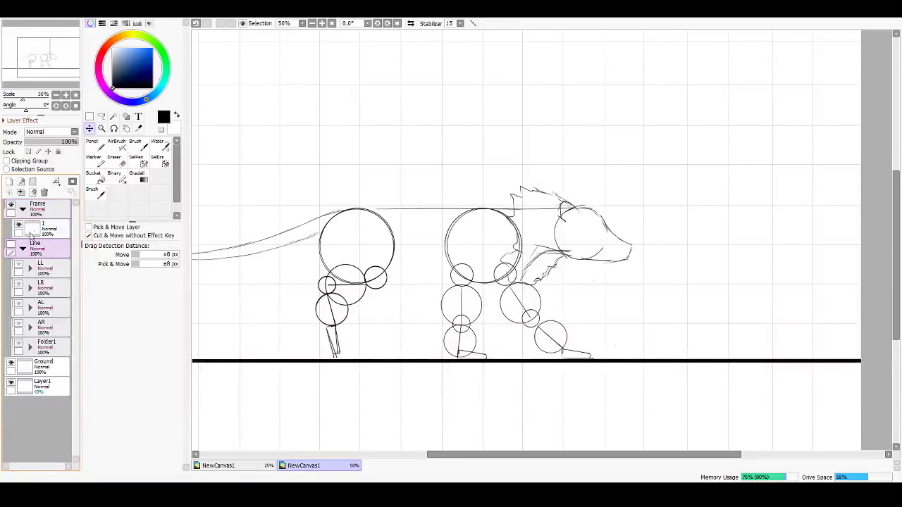
pyautogui.click(22, 209)
# Step: Switch visibility from Frame to Line and hide the LL, LR and AL leg folders along with their circle layers in Folder1
pyautogui.click(11, 225)
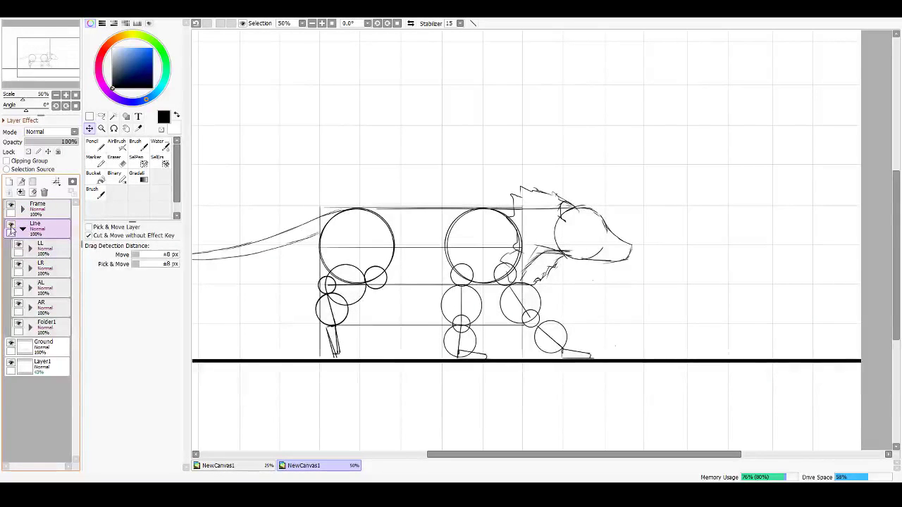
pyautogui.click(10, 204)
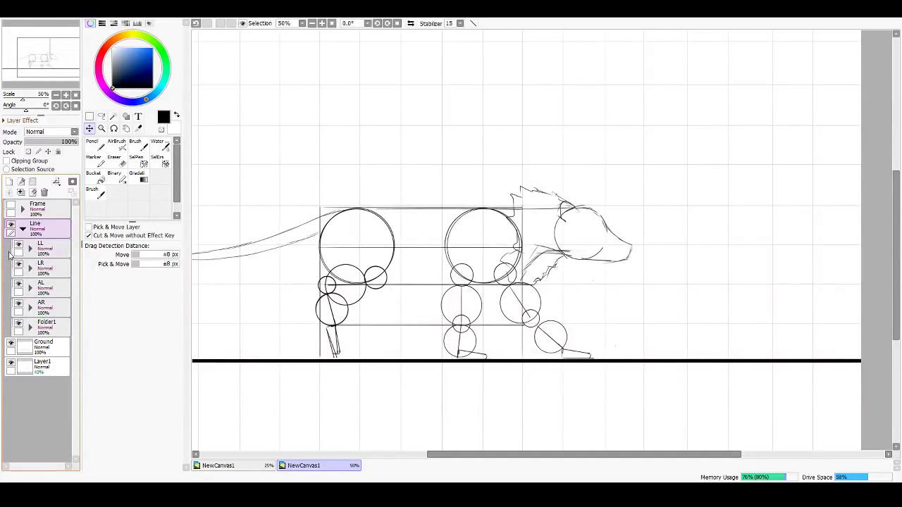
pyautogui.click(30, 327)
pyautogui.click(26, 346)
pyautogui.click(25, 364)
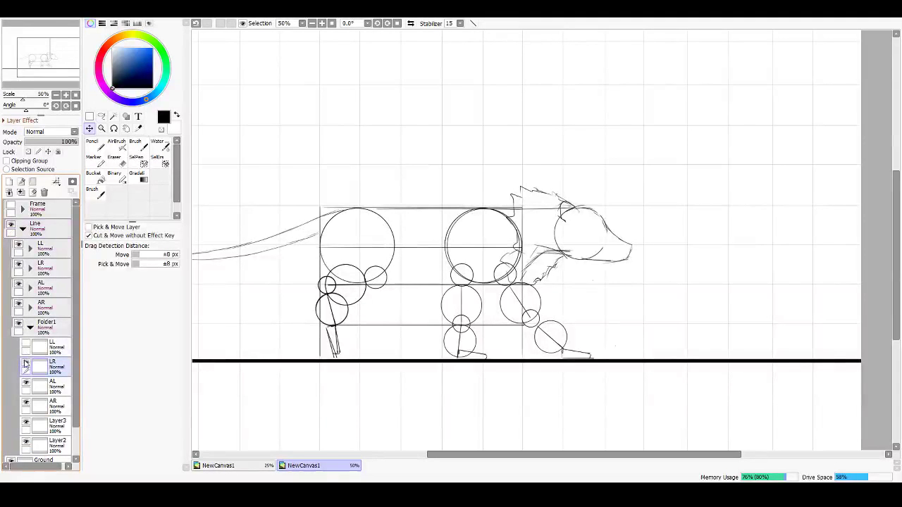
pyautogui.click(19, 305)
pyautogui.click(19, 286)
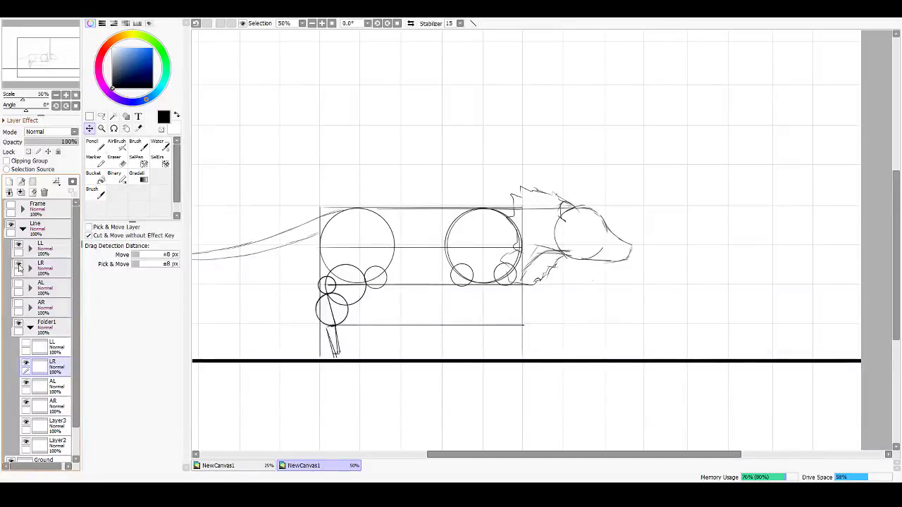
pyautogui.click(19, 266)
pyautogui.click(19, 246)
pyautogui.click(19, 305)
pyautogui.scroll(-2, 28, 345)
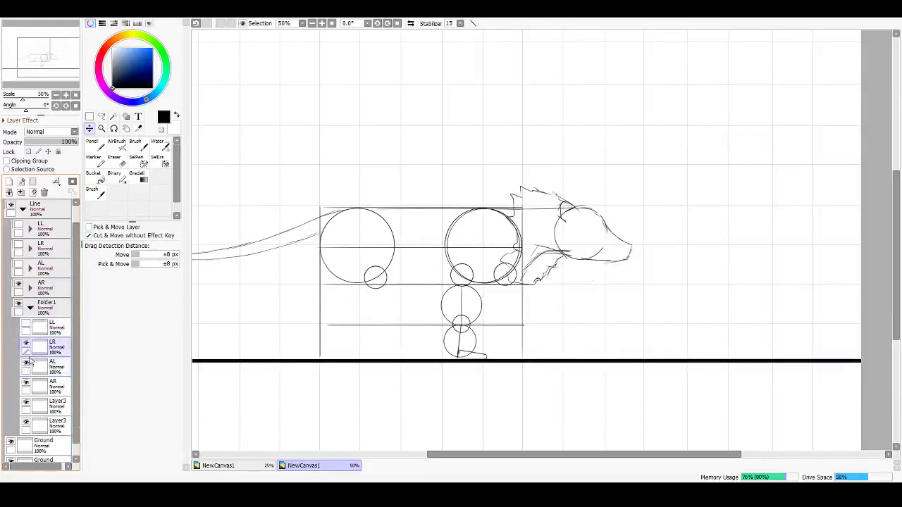
pyautogui.click(27, 331)
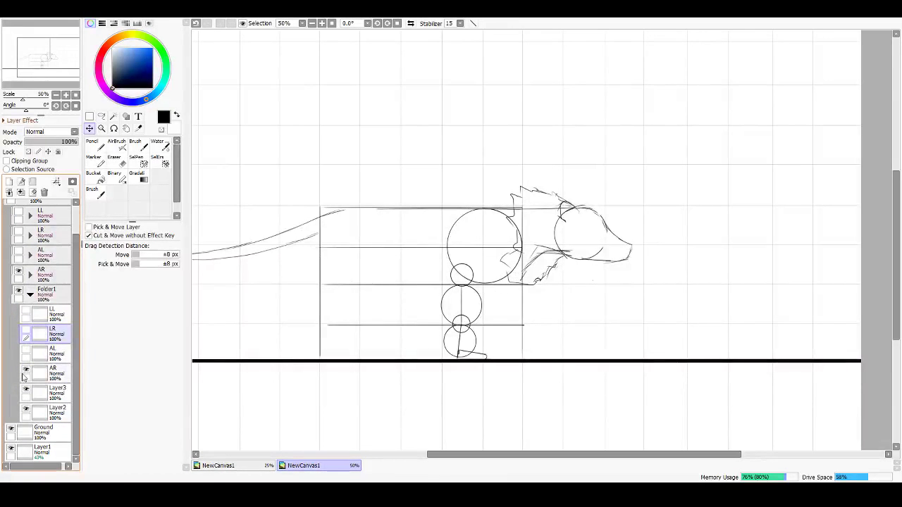
pyautogui.click(50, 374)
pyautogui.hotkey('ctrl', 't')
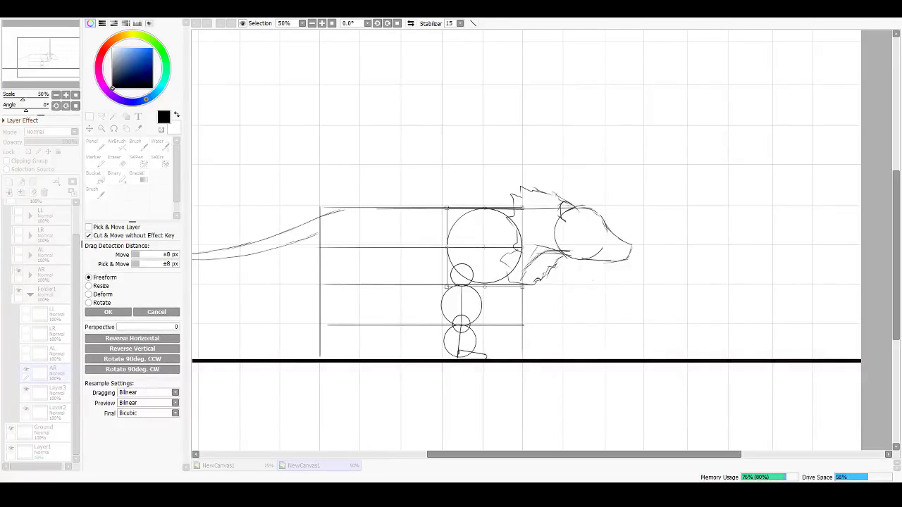
pyautogui.press('Return')
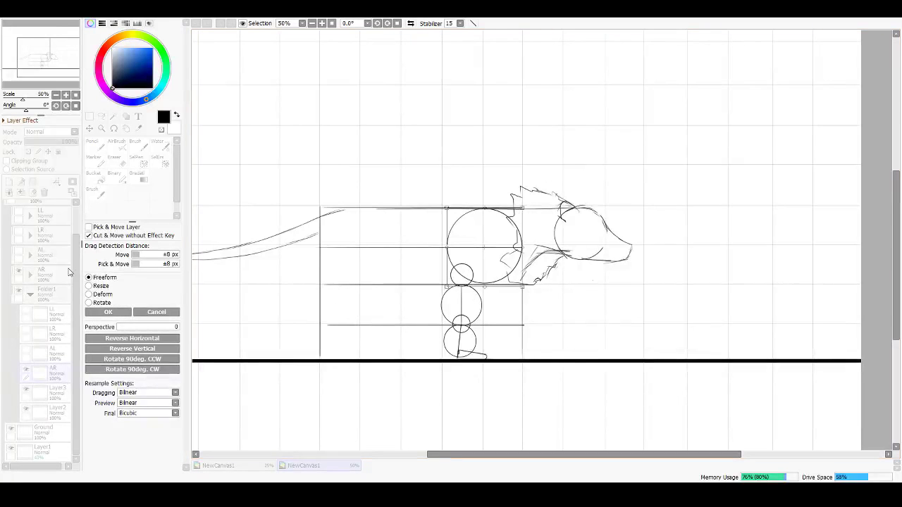
pyautogui.press('Return')
pyautogui.press('Return')
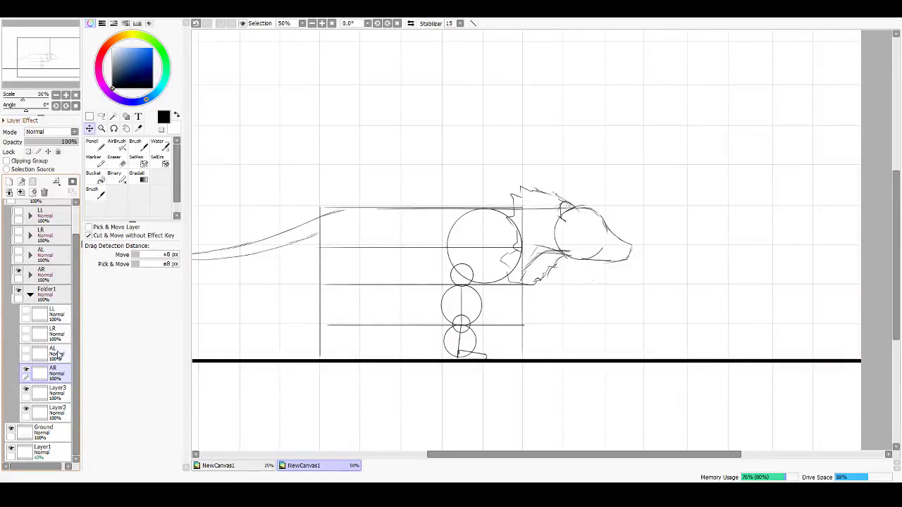
# Step: Rotate the AR folder's upper leg on Layer5 clockwise beneath the shoulder joint, swinging its lower joint backward
pyautogui.click(30, 275)
pyautogui.click(56, 329)
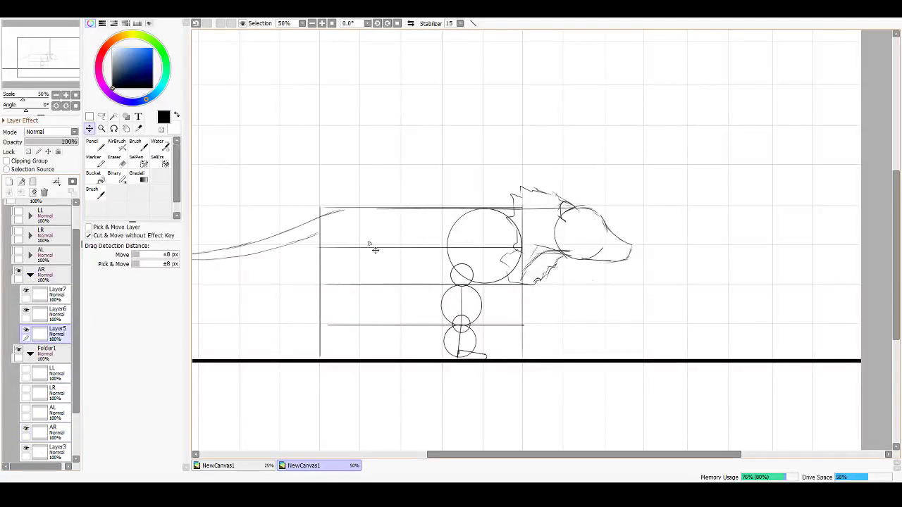
pyautogui.hotkey('ctrl', 't')
pyautogui.moveTo(495, 276); pyautogui.dragTo(457, 300)
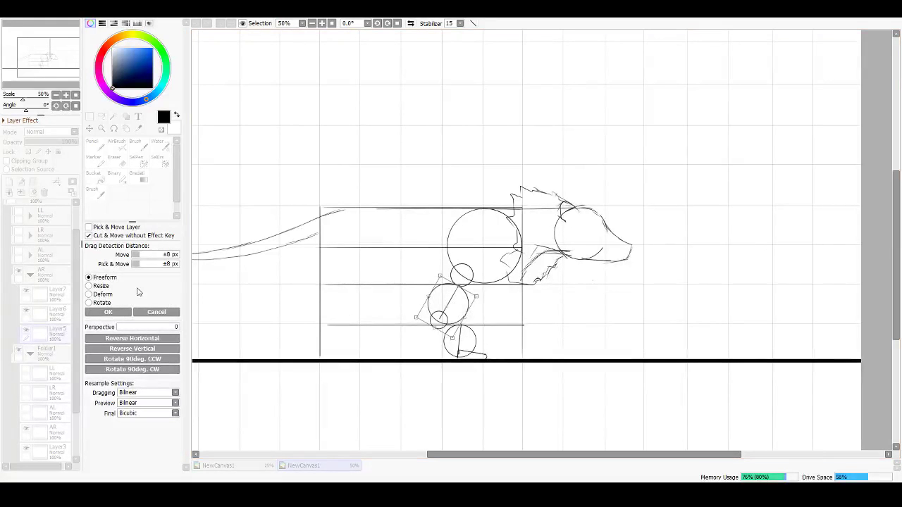
pyautogui.press('Return')
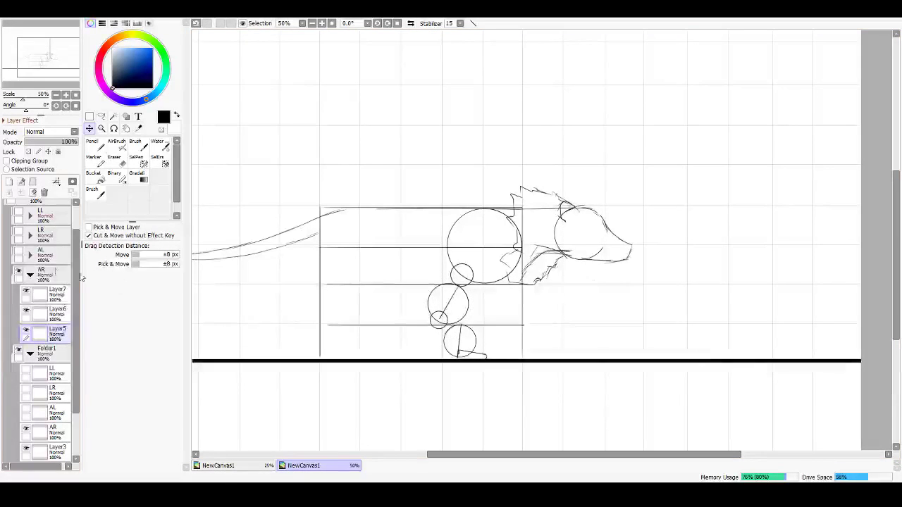
# Step: Move and rotate the AR folder's lower leg on Layer6 beneath the knee joint and attach the Layer7 foot to its end
pyautogui.click(63, 319)
pyautogui.moveTo(454, 348); pyautogui.dragTo(427, 351)
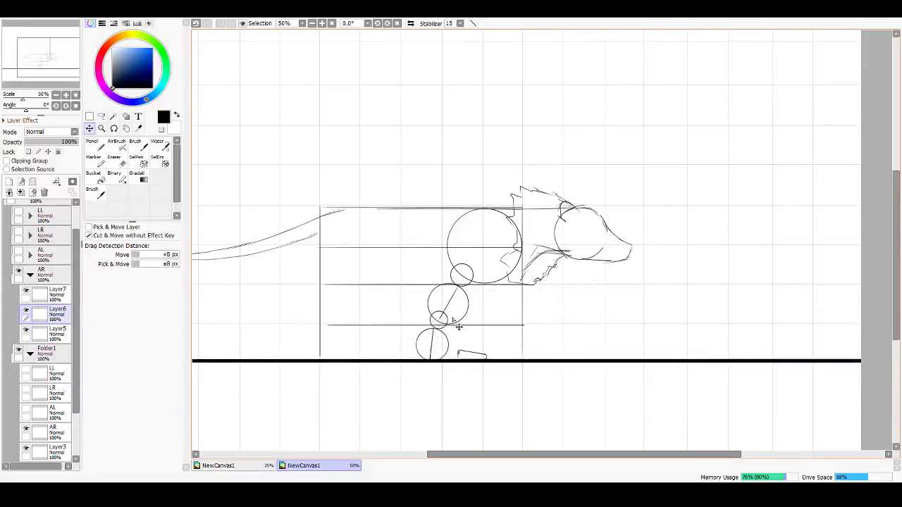
pyautogui.hotkey('ctrl', 't')
pyautogui.moveTo(460, 312); pyautogui.dragTo(430, 368)
pyautogui.press('Return')
pyautogui.click(56, 298)
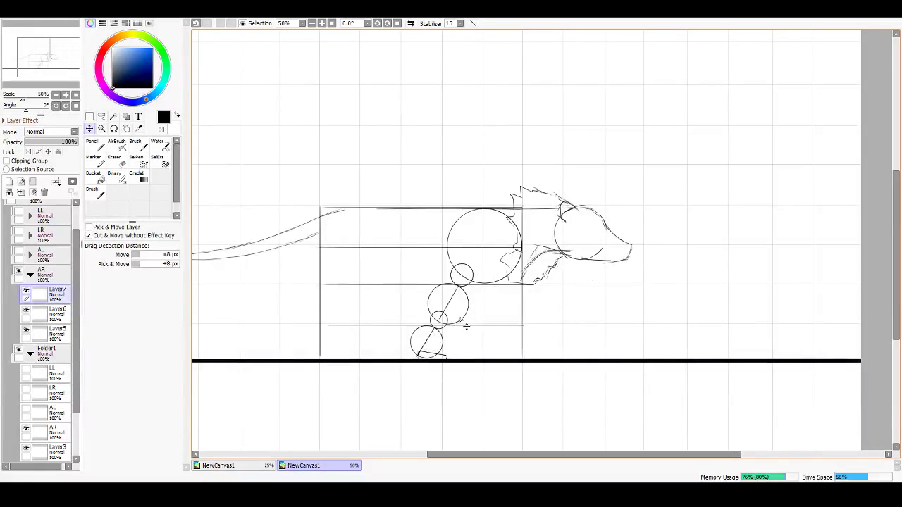
# Step: Collapse the AR folder and show the AL circle layer in Folder1 together with the AL leg folder
pyautogui.click(29, 275)
pyautogui.click(33, 300)
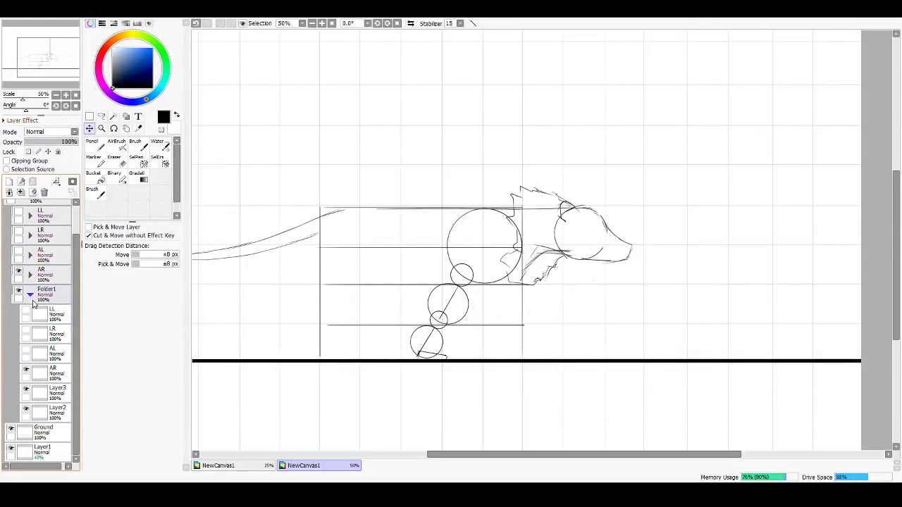
pyautogui.click(26, 352)
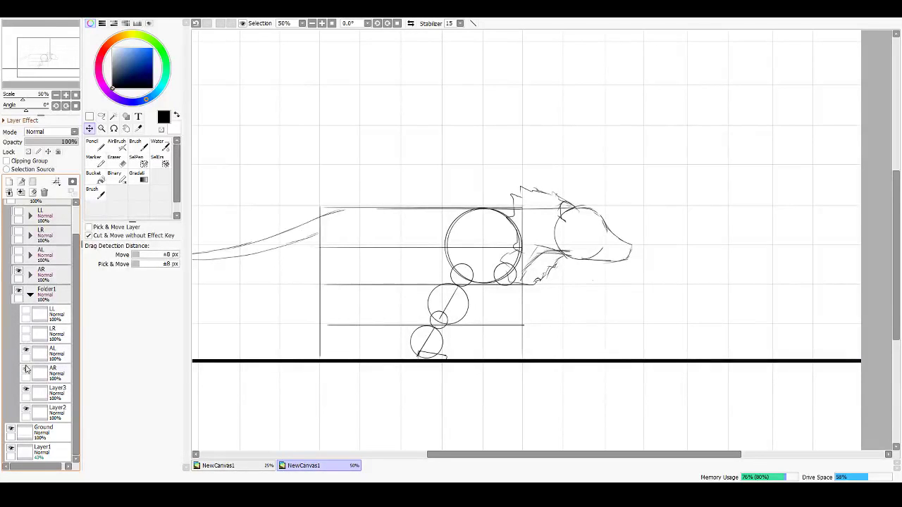
pyautogui.click(21, 253)
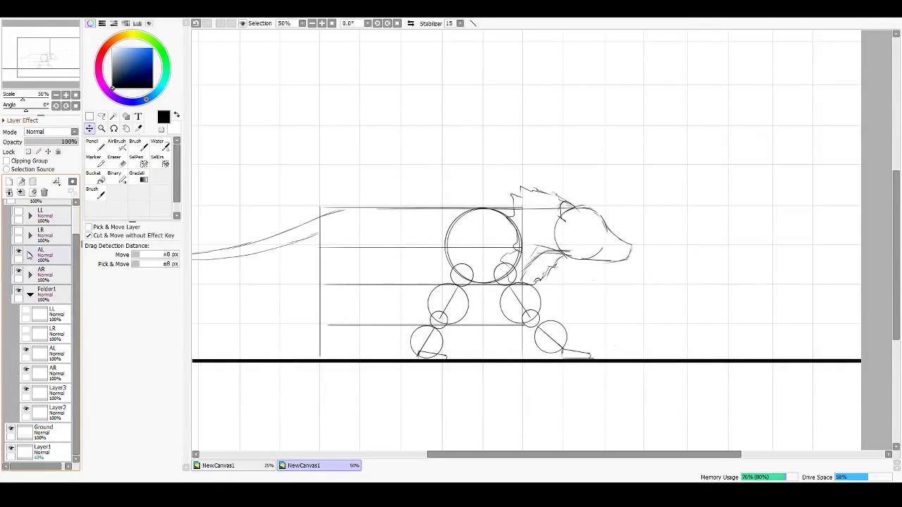
# Step: Rotate the AL shoulder circle in Folder1 clockwise so its small joint circle swings backward beneath the body
pyautogui.click(49, 353)
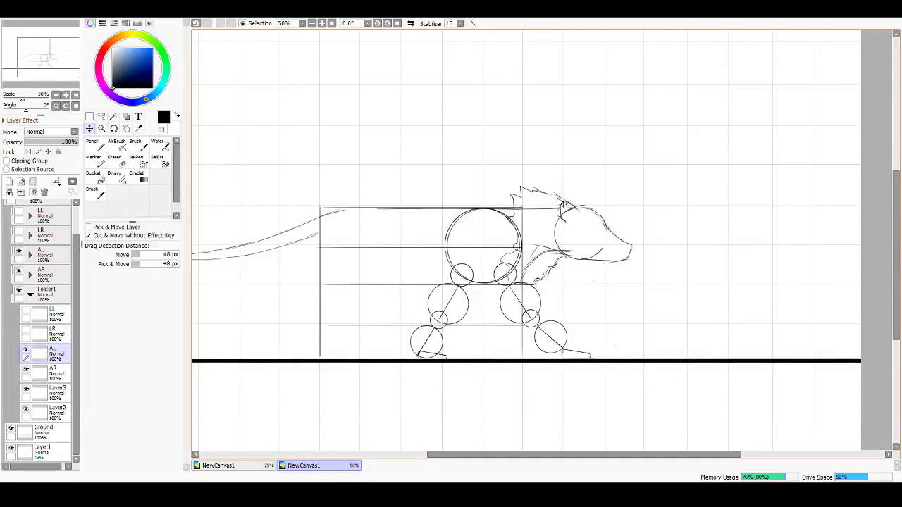
pyautogui.hotkey('ctrl', 't')
pyautogui.moveTo(534, 197); pyautogui.dragTo(540, 229)
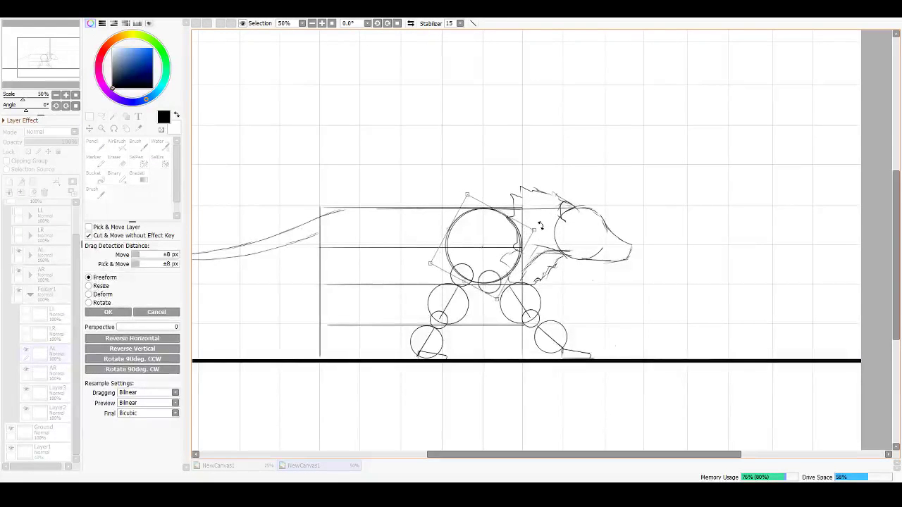
pyautogui.press('Return')
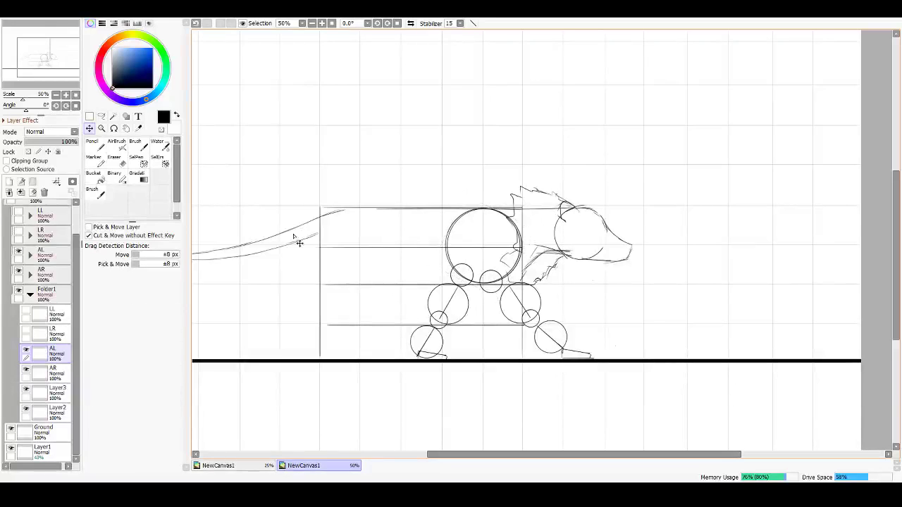
# Step: Move the AL folder's upper leg on Layer5 beneath the shoulder joint and rotate it clockwise until it stands vertical
pyautogui.click(29, 255)
pyautogui.click(52, 314)
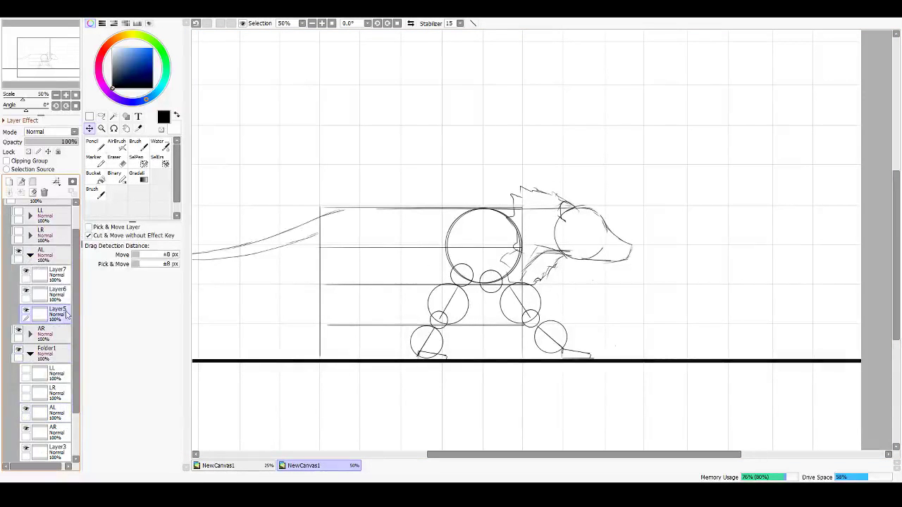
pyautogui.moveTo(513, 308); pyautogui.dragTo(498, 315)
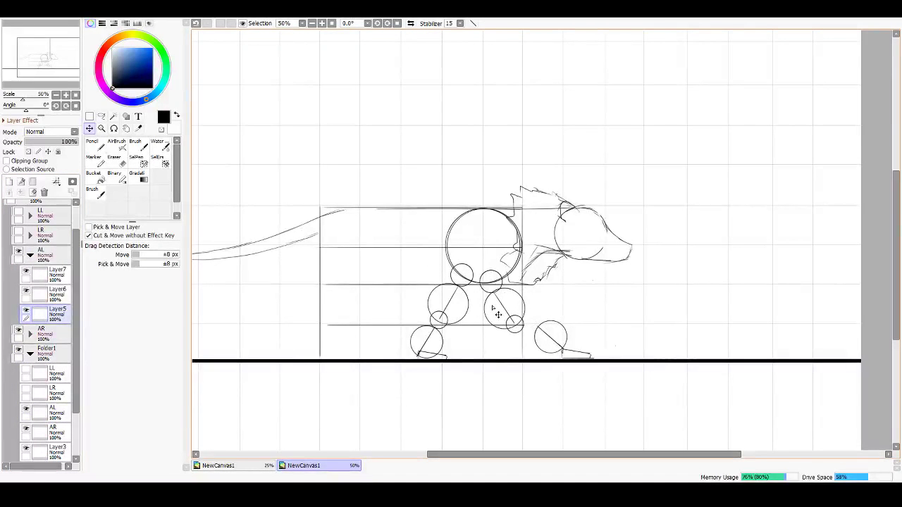
pyautogui.hotkey('ctrl', 't')
pyautogui.moveTo(535, 293); pyautogui.dragTo(497, 305)
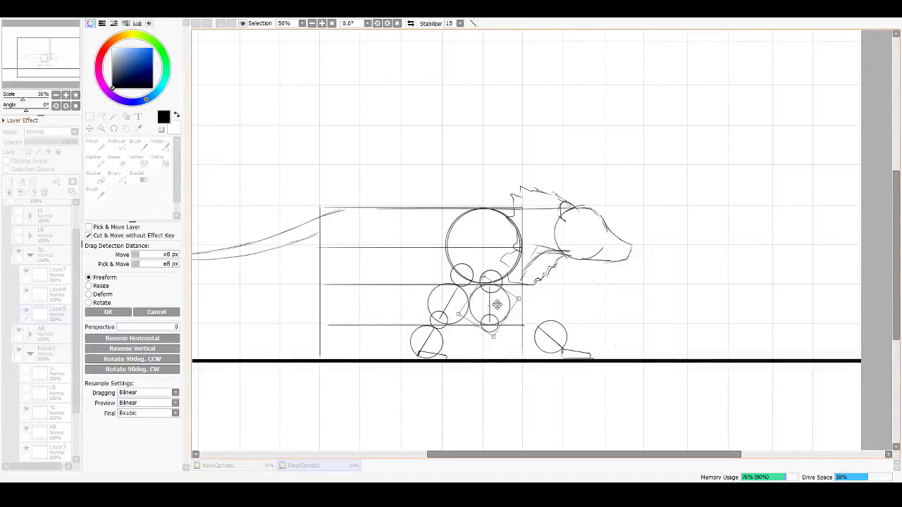
pyautogui.press('Return')
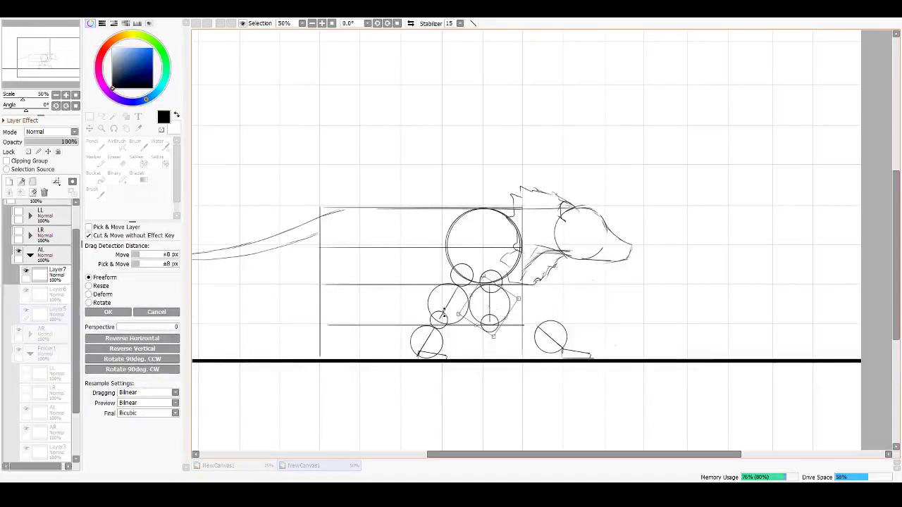
# Step: Place the AL lower leg on Layer6 upright beneath the knee joint and move the Layer7 foot to its end
pyautogui.click(47, 293)
pyautogui.hotkey('ctrl', 't')
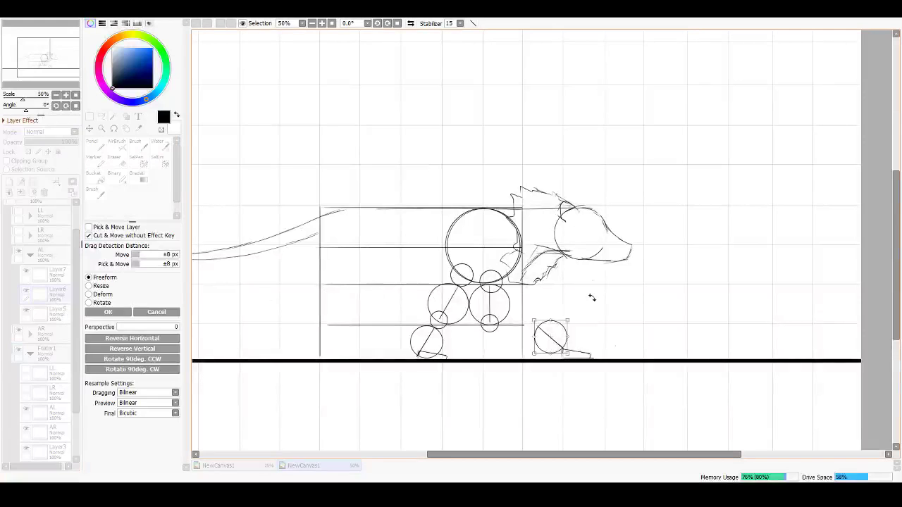
pyautogui.moveTo(586, 304); pyautogui.dragTo(500, 342)
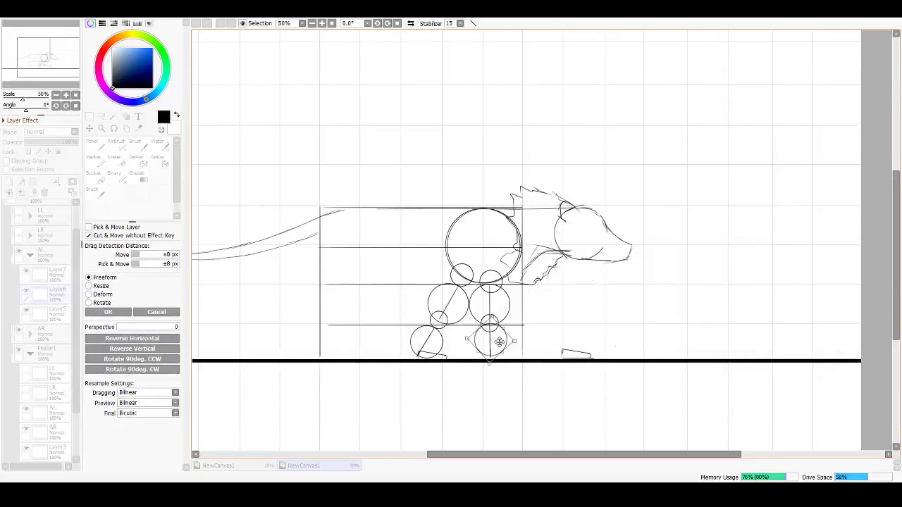
pyautogui.click(108, 312)
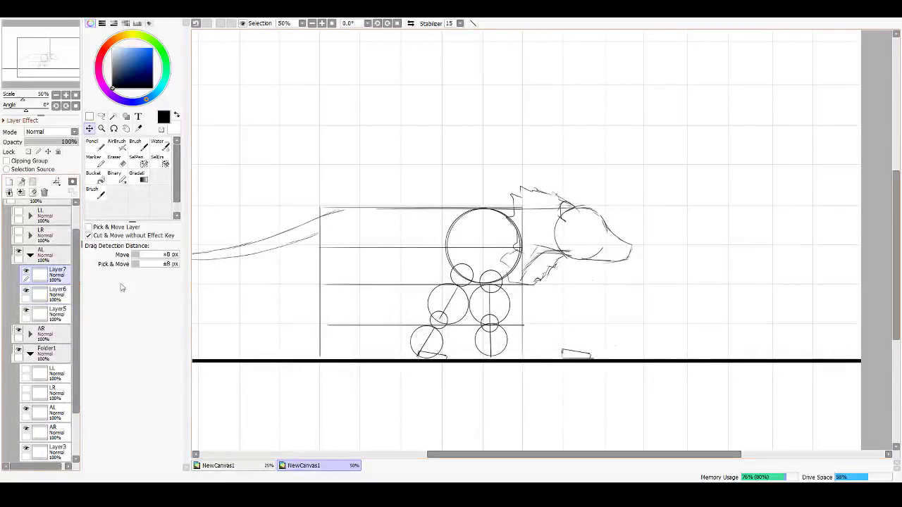
pyautogui.moveTo(564, 354); pyautogui.dragTo(491, 355)
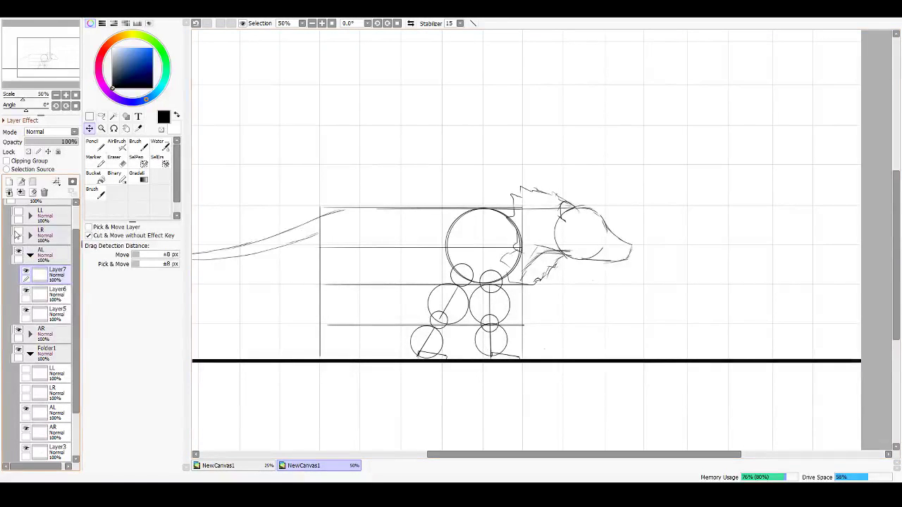
# Step: Show the LR leg folder and its circle layer in Folder1, collapse AL and expand LR
pyautogui.click(19, 252)
pyautogui.click(19, 252)
pyautogui.click(19, 233)
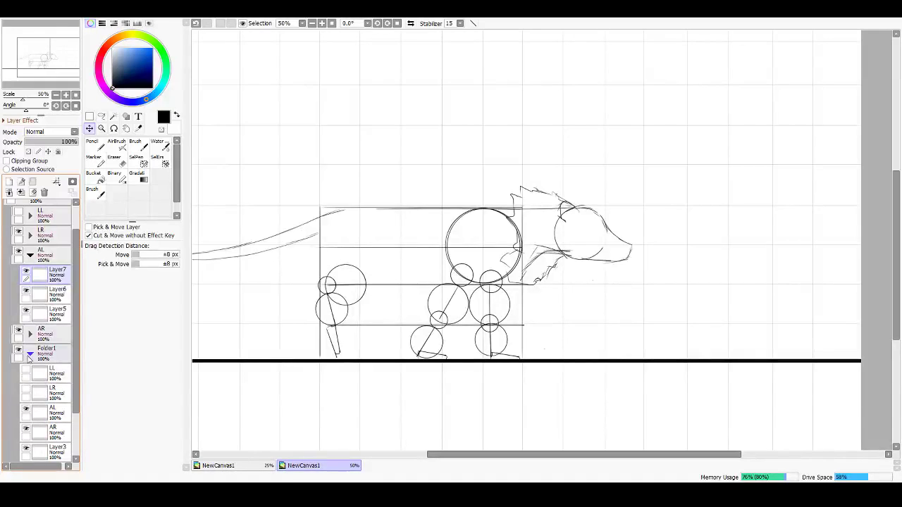
pyautogui.click(26, 389)
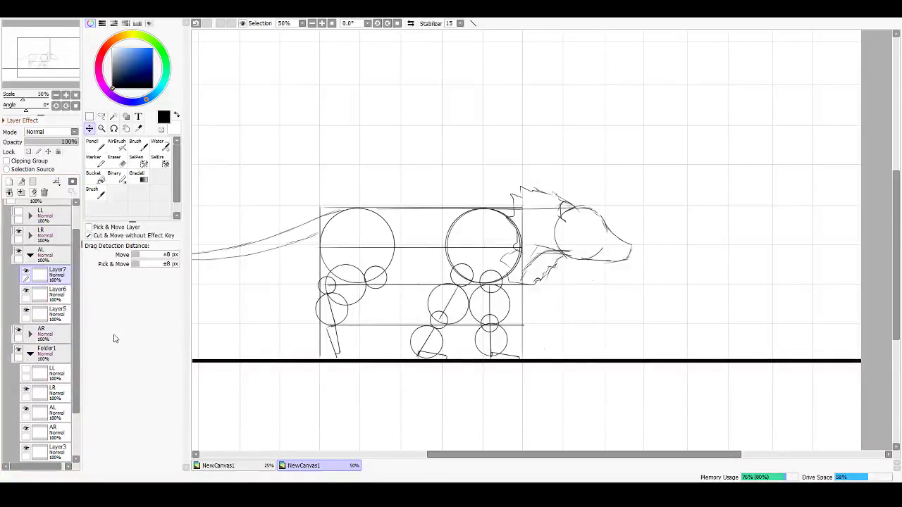
pyautogui.click(30, 255)
pyautogui.click(31, 235)
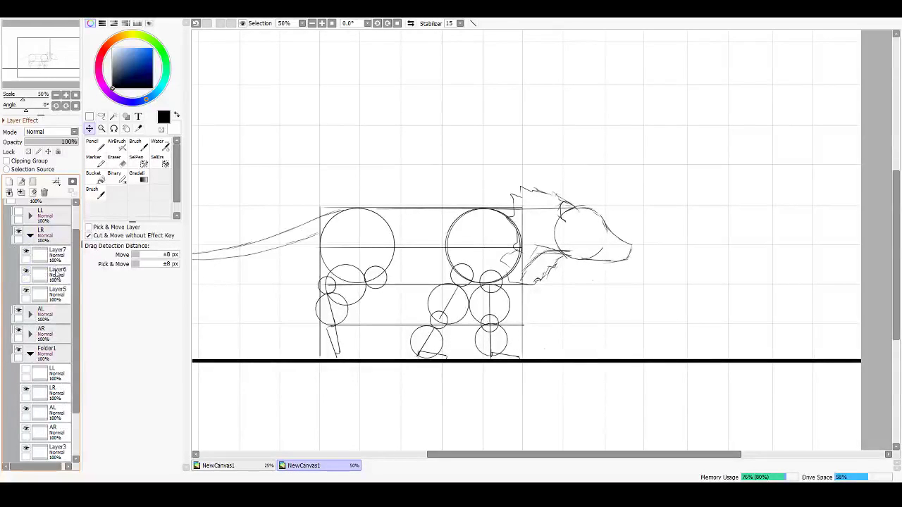
# Step: Move the LR folder's upper leg on Layer5 beneath the hip joint and rotate it counterclockwise so it slopes down and back
pyautogui.click(55, 293)
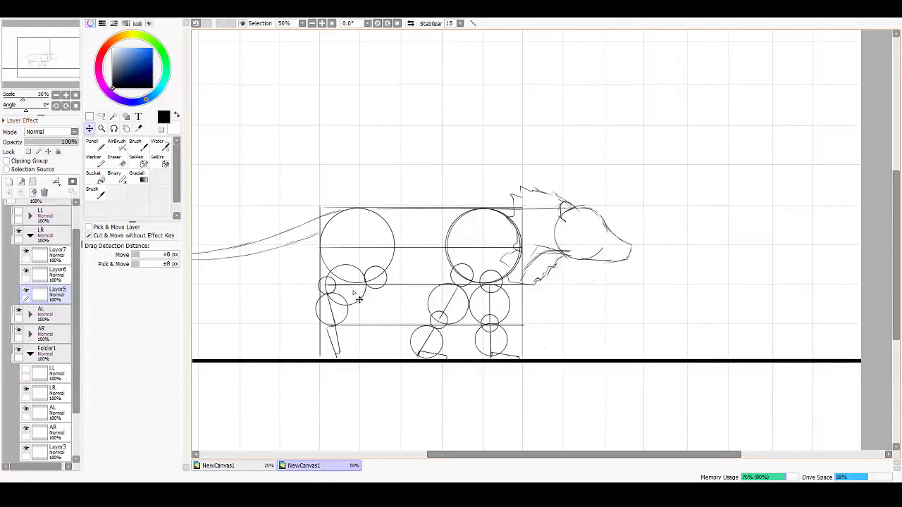
pyautogui.moveTo(358, 299); pyautogui.dragTo(379, 306)
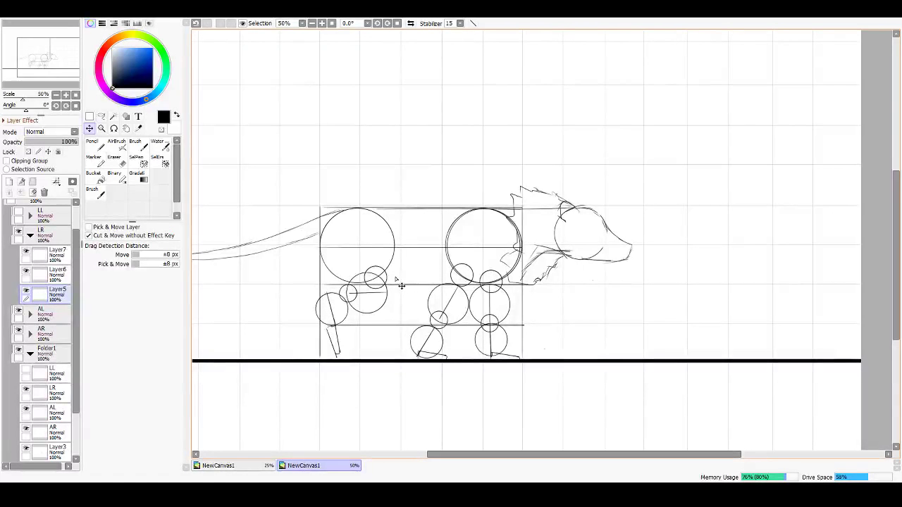
pyautogui.hotkey('ctrl', 't')
pyautogui.moveTo(396, 274); pyautogui.dragTo(356, 251)
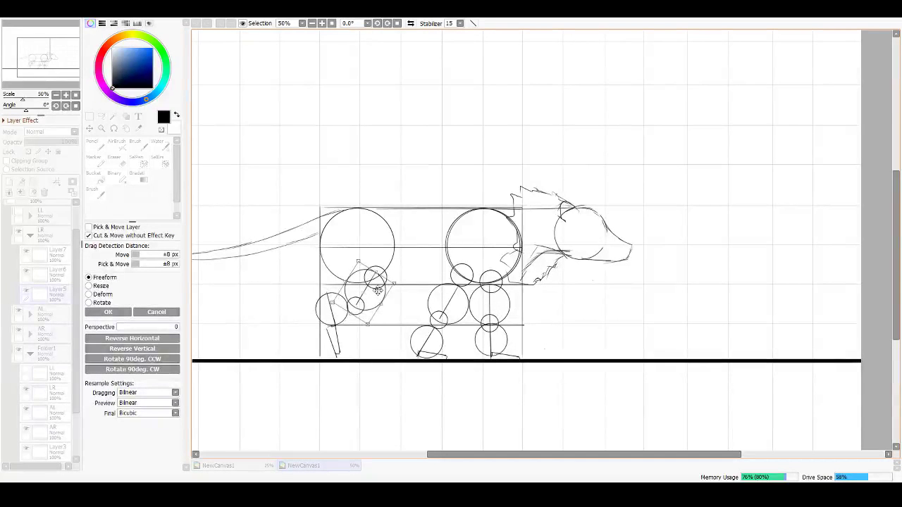
pyautogui.moveTo(378, 289)
pyautogui.mouseDown()
pyautogui.moveTo(383, 306)
pyautogui.moveTo(412, 292)
pyautogui.moveTo(387, 298)
pyautogui.mouseUp()
pyautogui.press('Return')
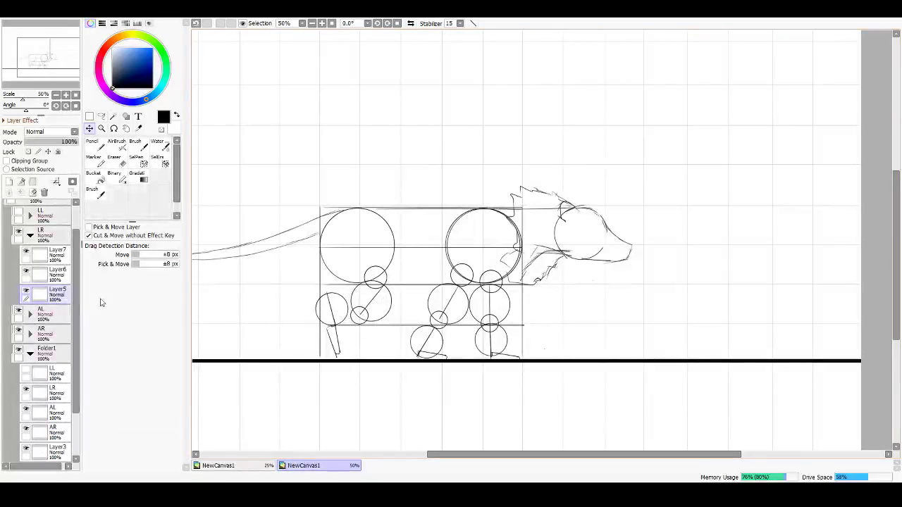
# Step: Move the LR lower leg on Layer6 beneath the upper leg's knee joint
pyautogui.click(56, 275)
pyautogui.moveTo(337, 325); pyautogui.dragTo(364, 342)
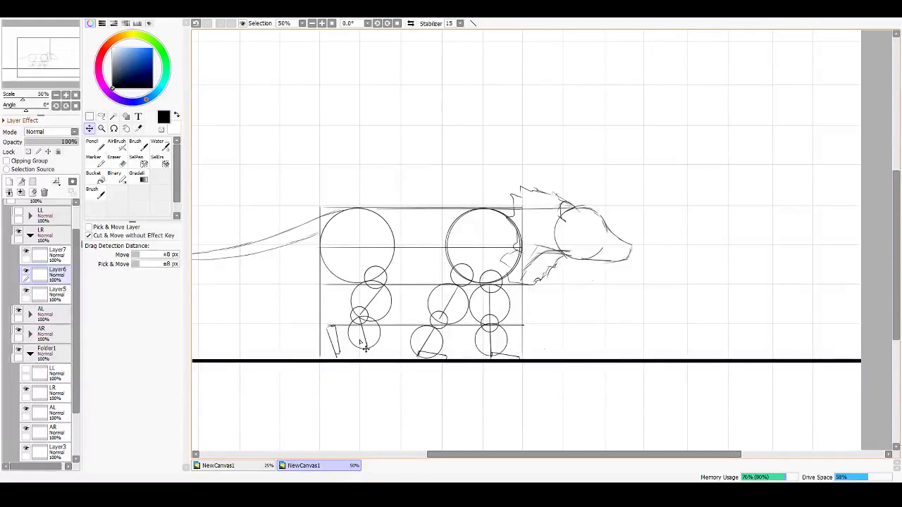
pyautogui.hotkey('ctrl', 't')
pyautogui.moveTo(387, 319)
pyautogui.mouseDown()
pyautogui.moveTo(397, 332)
pyautogui.moveTo(387, 332)
pyautogui.moveTo(398, 332)
pyautogui.mouseUp()
pyautogui.press('Escape')
pyautogui.hotkey('ctrl', 't')
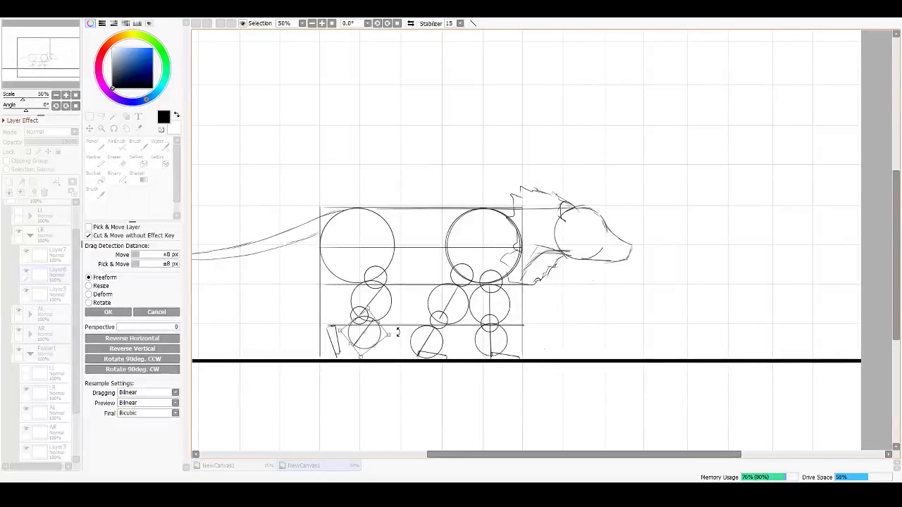
pyautogui.press('Return')
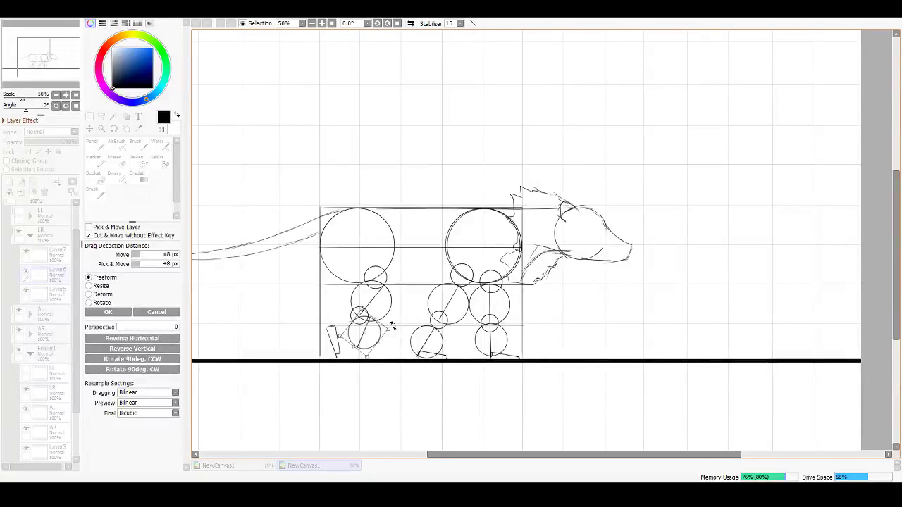
# Step: Rotate the LR lower leg on Layer6 counterclockwise so it extends forward from the knee joint in a raised bend
pyautogui.moveTo(392, 326); pyautogui.dragTo(372, 308)
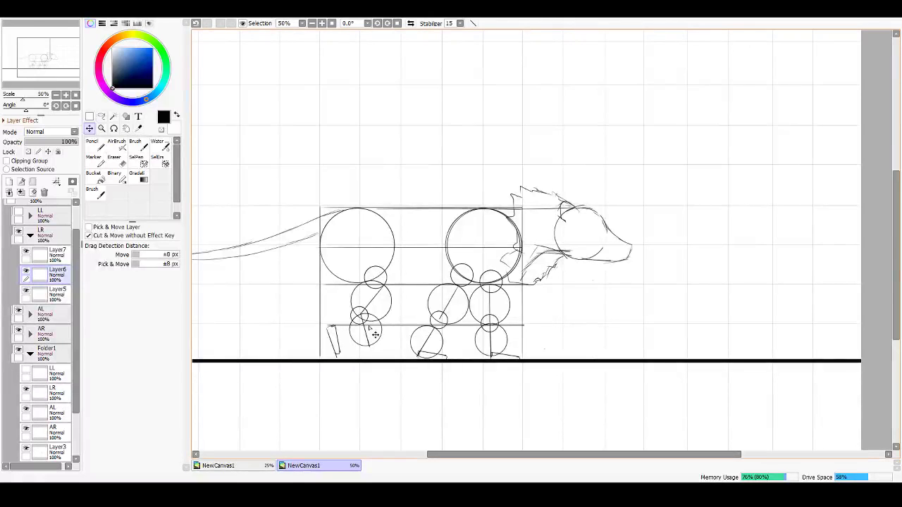
pyautogui.hotkey('ctrl', 't')
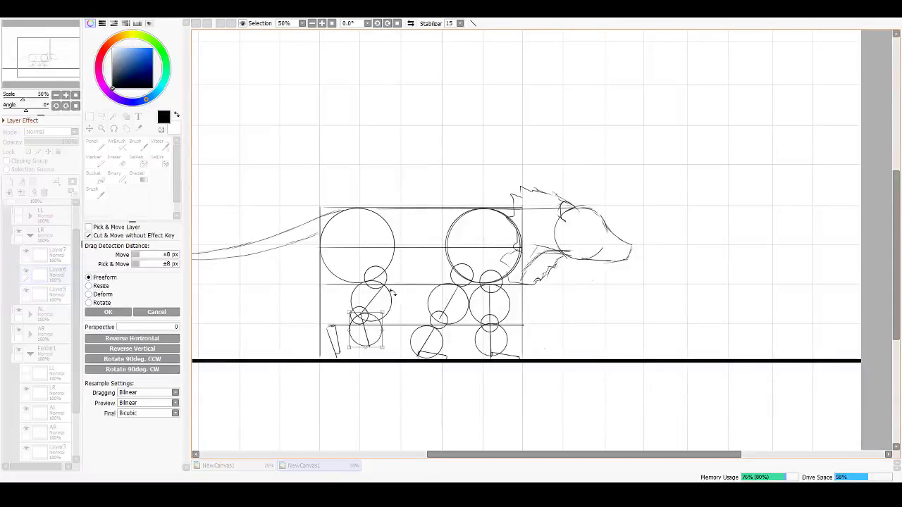
pyautogui.moveTo(382, 297); pyautogui.dragTo(369, 315)
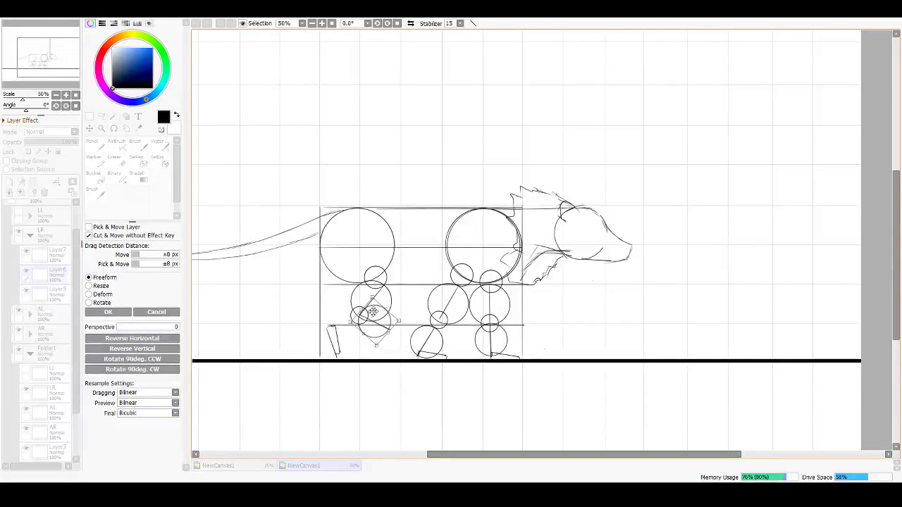
pyautogui.press('Return')
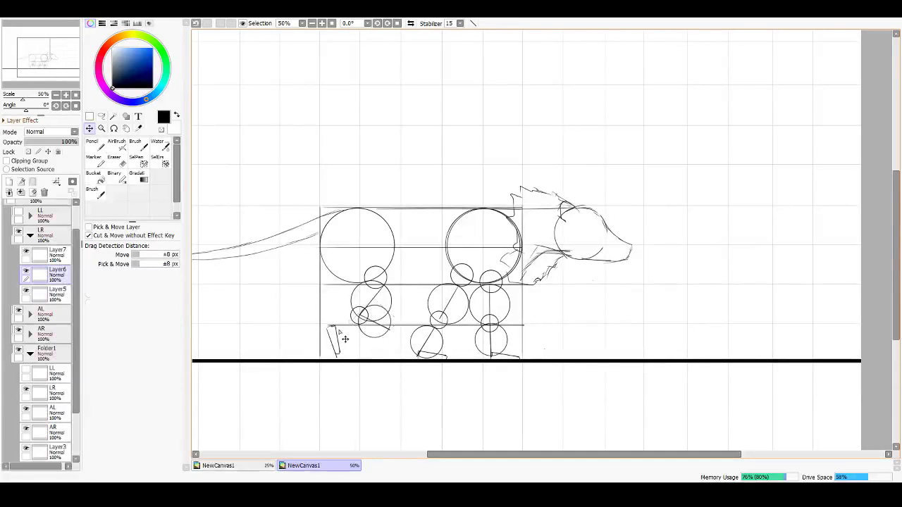
# Step: Rotate the LR foot on Layer7 counterclockwise to nearly horizontal and attach it to the front end of the lower leg
pyautogui.click(43, 258)
pyautogui.moveTo(341, 337); pyautogui.dragTo(377, 318)
pyautogui.hotkey('ctrl', 't')
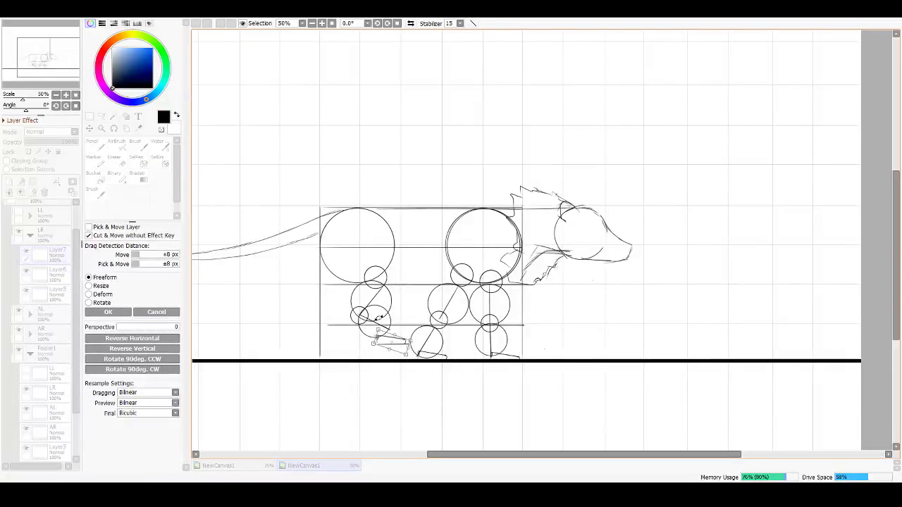
pyautogui.press('Return')
pyautogui.moveTo(401, 348); pyautogui.dragTo(409, 342)
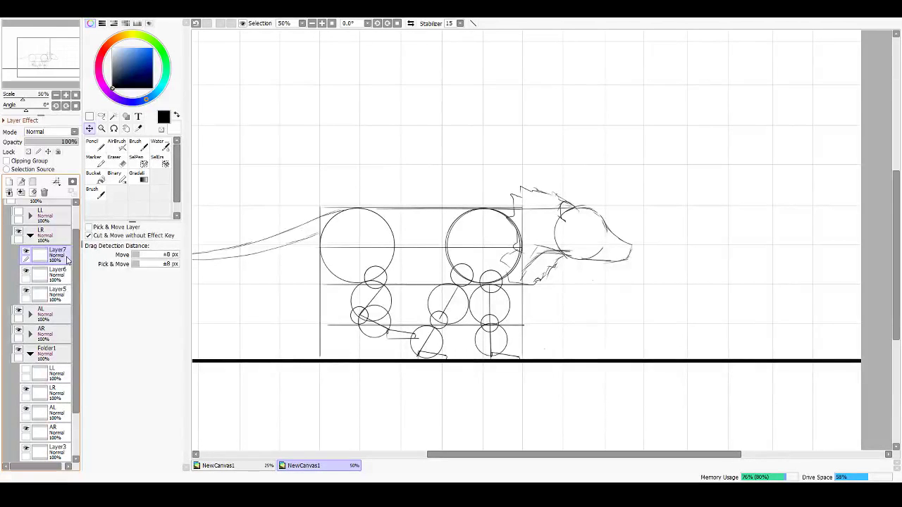
# Step: Delete the existing LL leg folder and replace it with a duplicate of the LR folder named LL
pyautogui.click(36, 217)
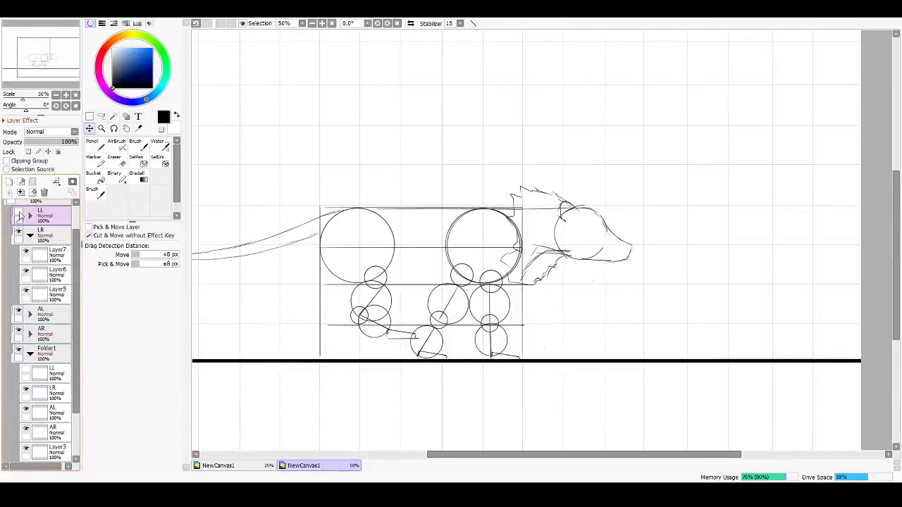
pyautogui.click(19, 213)
pyautogui.click(19, 213)
pyautogui.click(19, 213)
pyautogui.click(19, 213)
pyautogui.click(44, 194)
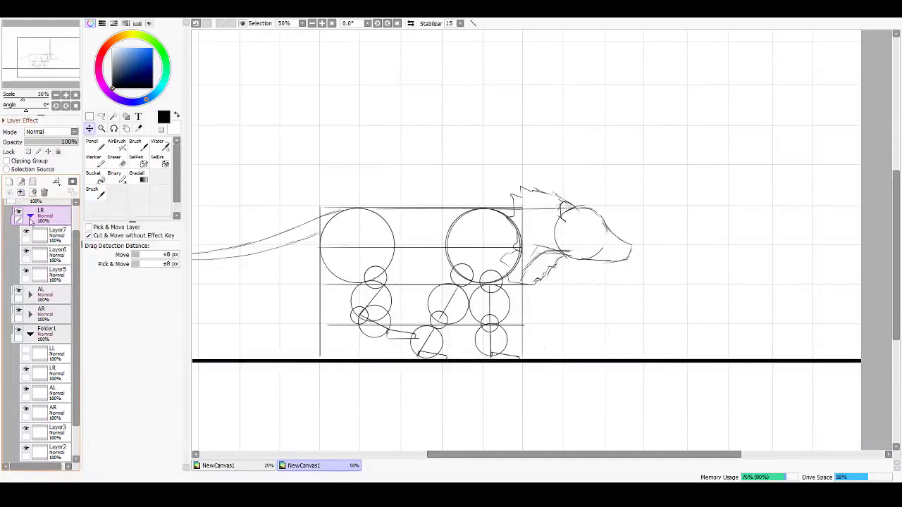
pyautogui.moveTo(39, 215); pyautogui.dragTo(9, 181)
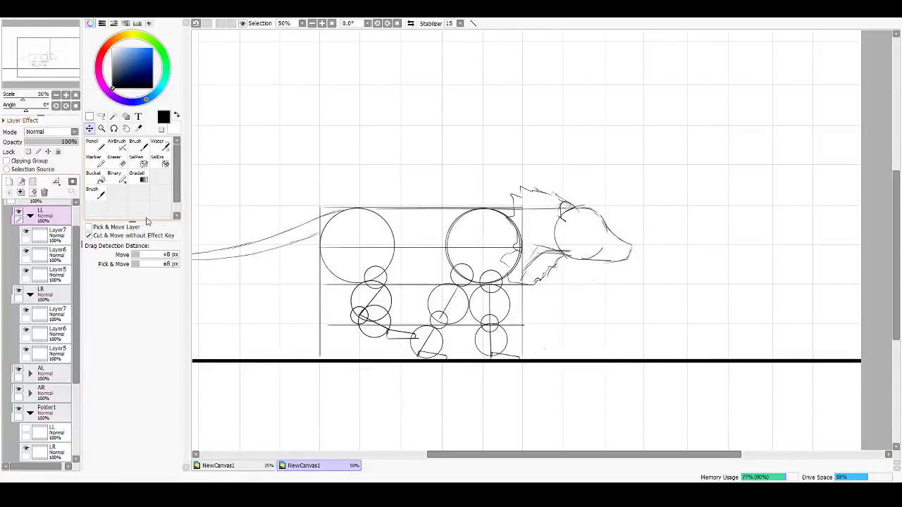
# Step: Rotate the LL leg folder slightly clockwise so its foot sits a little lower than the matching LR leg
pyautogui.hotkey('ctrl', 't')
pyautogui.press('Return')
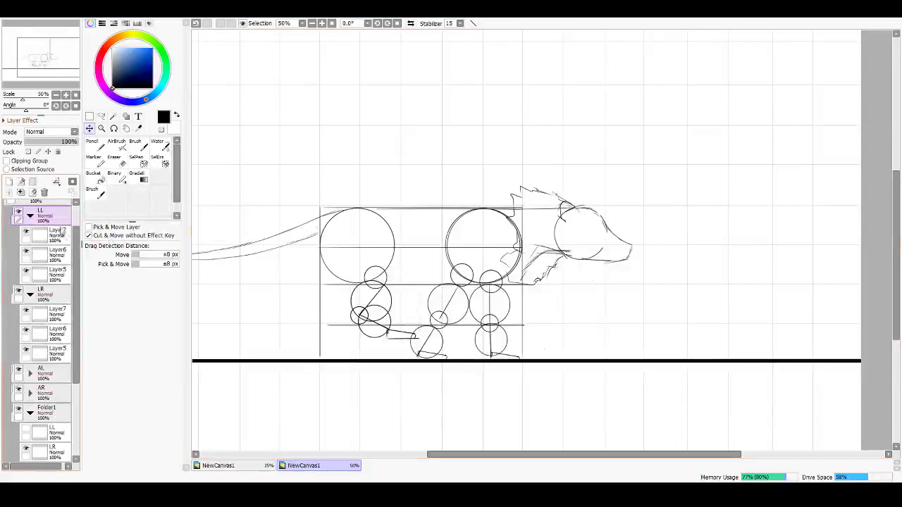
pyautogui.hotkey('ctrl', 't')
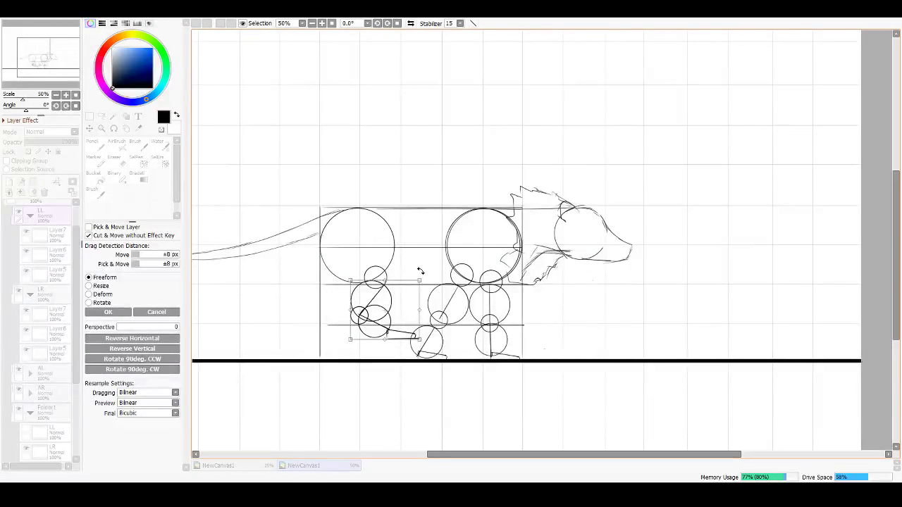
pyautogui.moveTo(419, 265); pyautogui.dragTo(400, 301)
pyautogui.press('Return')
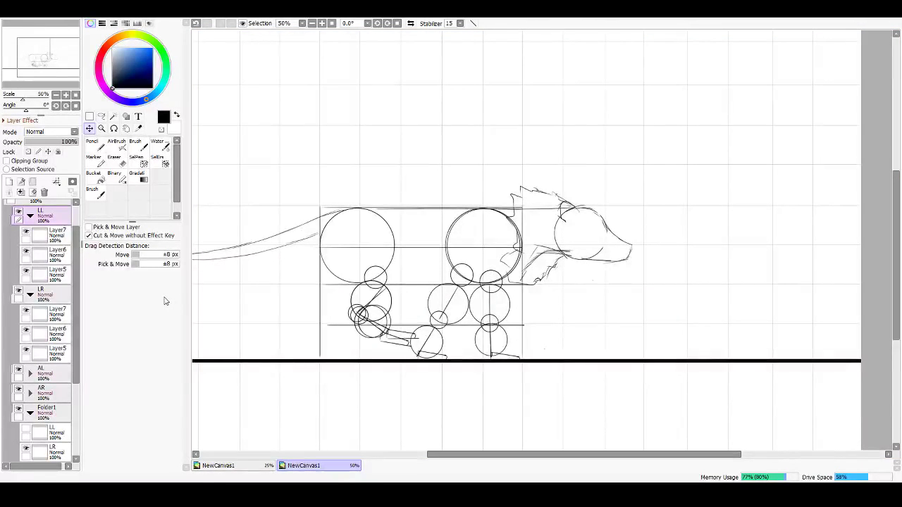
# Step: Collapse the leg folders, Folder1 and the Line folder, and duplicate the whole Line folder
pyautogui.click(30, 216)
pyautogui.click(31, 237)
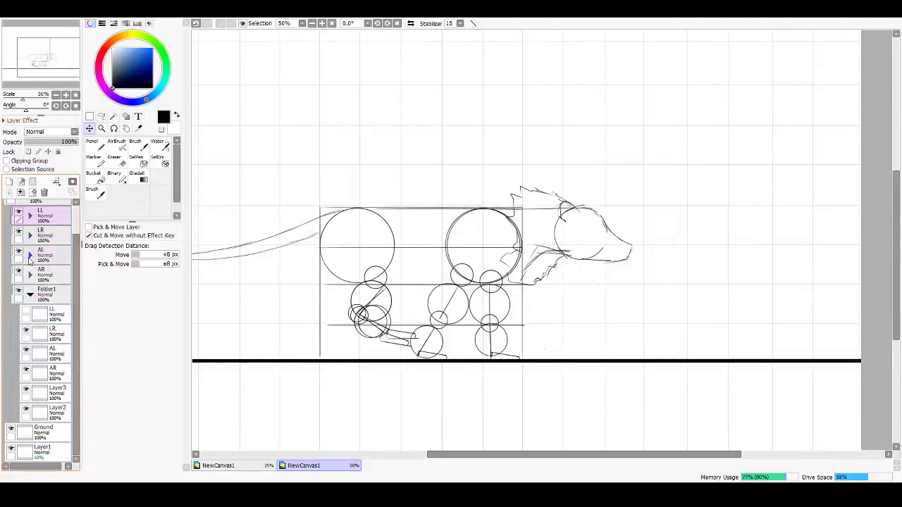
pyautogui.click(29, 295)
pyautogui.scroll(2, 33, 293)
pyautogui.click(25, 230)
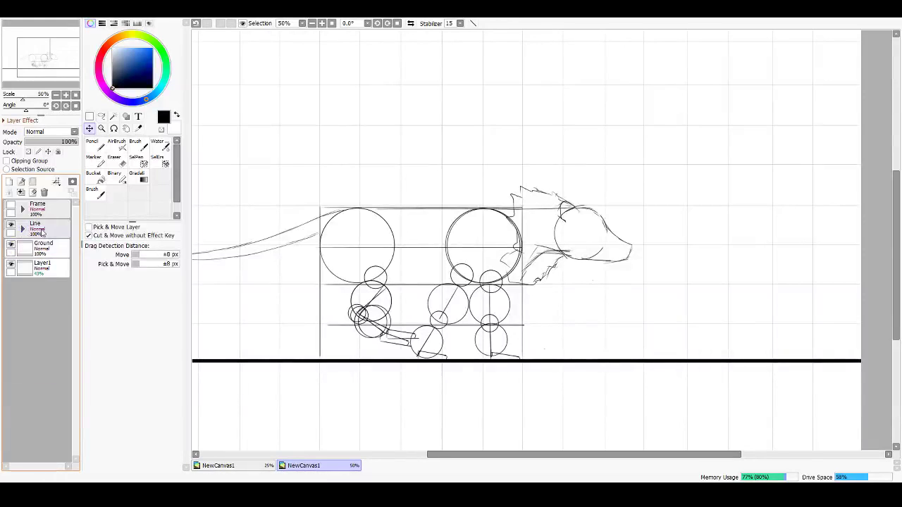
pyautogui.click(39, 233)
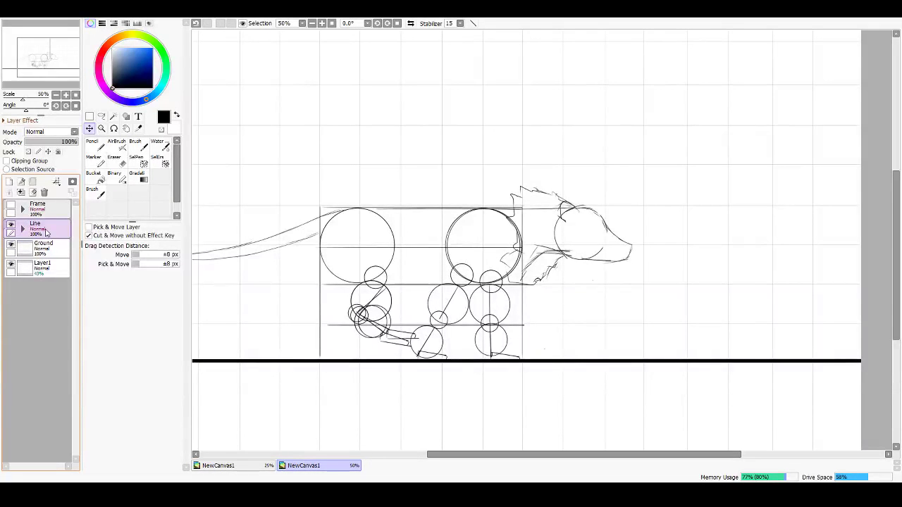
pyautogui.moveTo(45, 229)
pyautogui.mouseDown()
pyautogui.moveTo(35, 214)
pyautogui.moveTo(37, 229)
pyautogui.mouseUp()
pyautogui.click(12, 186)
# Step: Hide the Layer2 proportion guides in Folder1 of the Line(2) copy, and hide the original Line folder
pyautogui.click(23, 229)
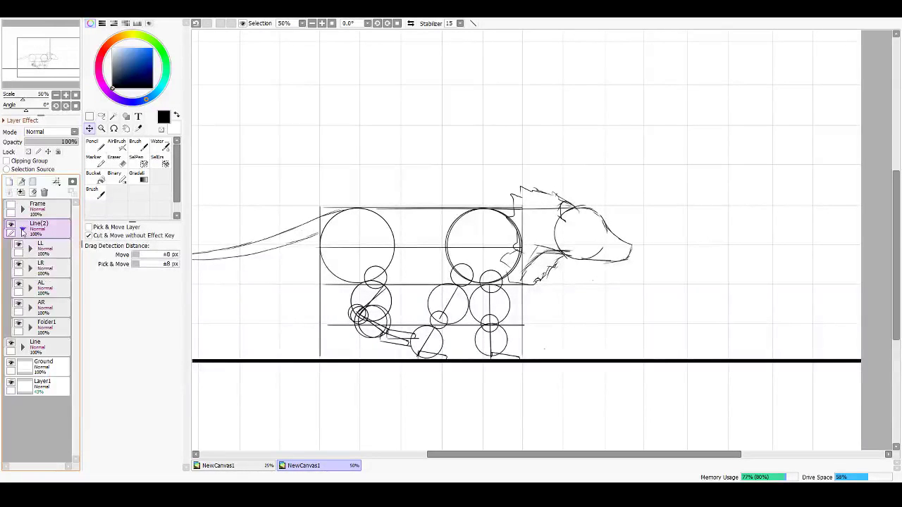
pyautogui.click(30, 327)
pyautogui.click(30, 327)
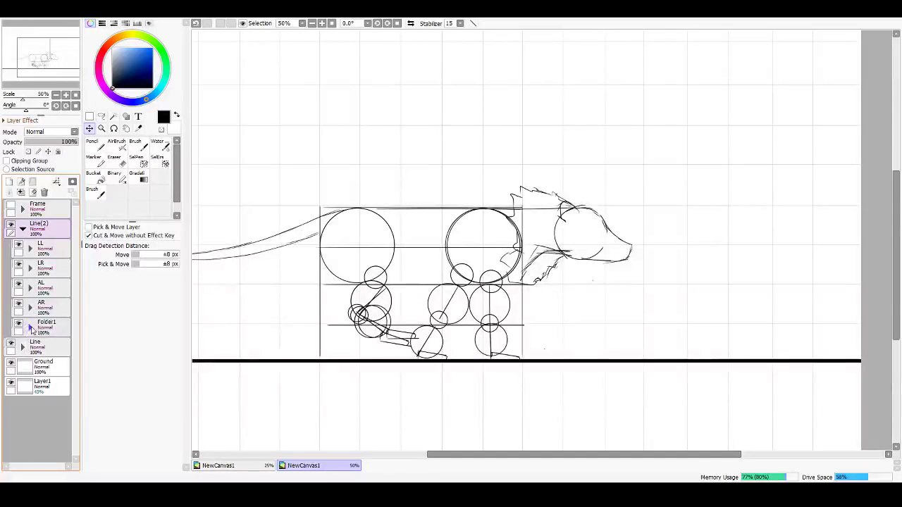
pyautogui.click(30, 326)
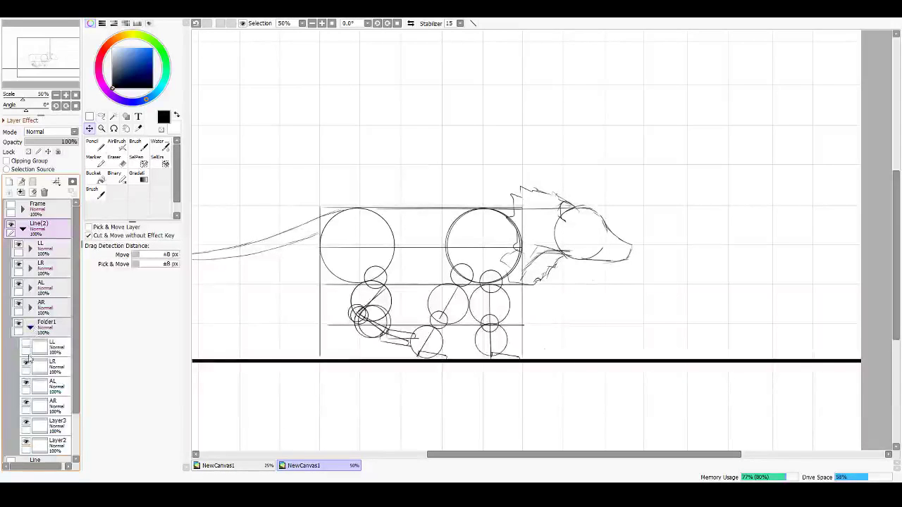
pyautogui.click(26, 423)
pyautogui.click(26, 423)
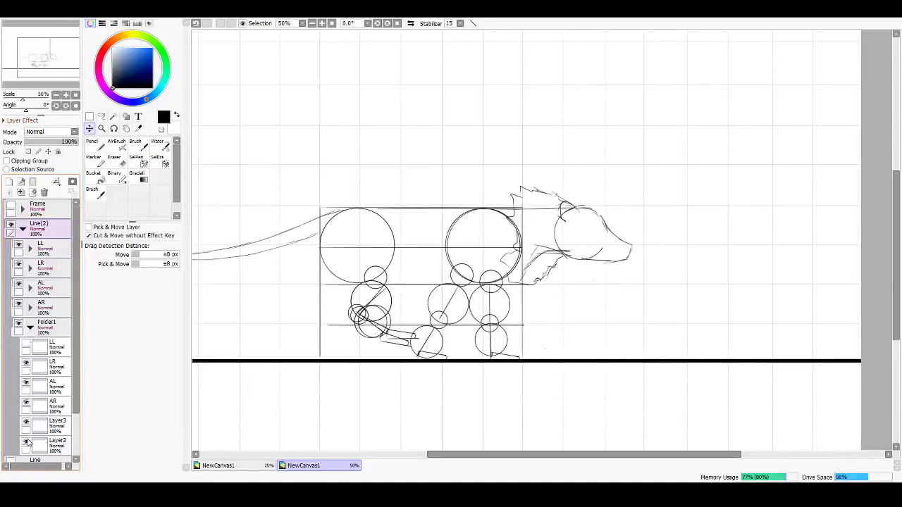
pyautogui.click(26, 441)
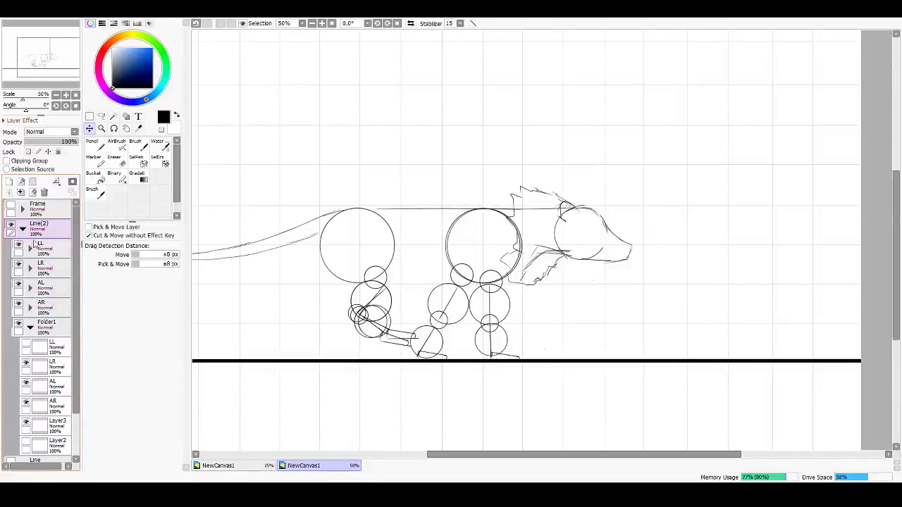
pyautogui.click(23, 229)
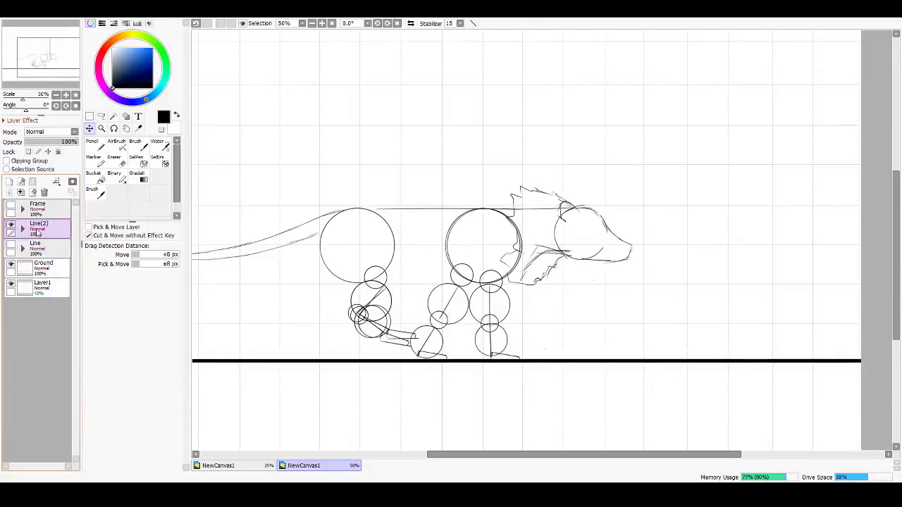
# Step: Merge the Line(2) folder into a single layer named 2, placed above layer 1 in the Frame folder, and keep Frame hidden
pyautogui.hotkey('ctrl', 'e')
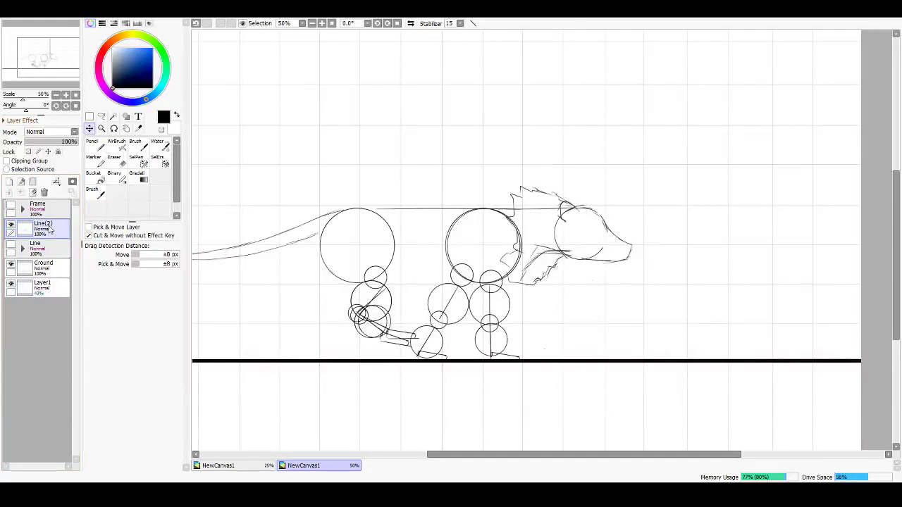
pyautogui.press('Return')
pyautogui.moveTo(50, 230); pyautogui.dragTo(29, 210)
pyautogui.click(23, 209)
pyautogui.click(10, 206)
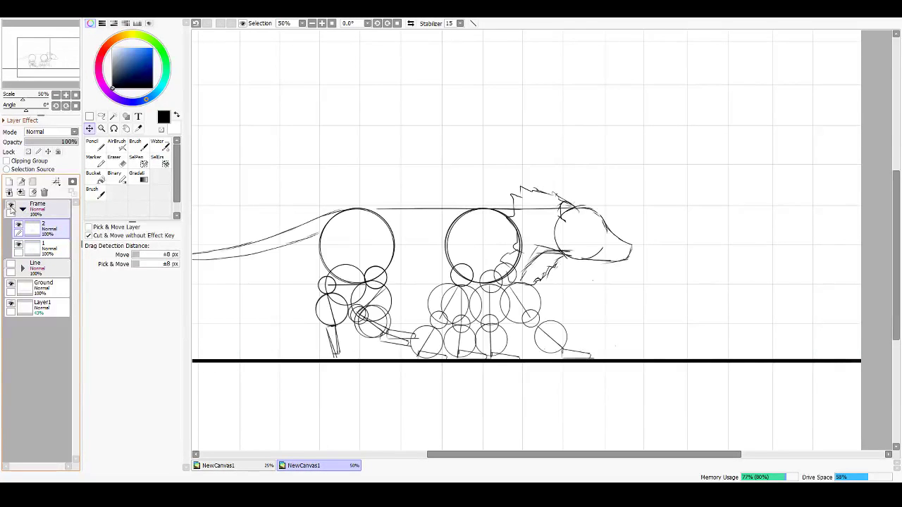
pyautogui.click(11, 207)
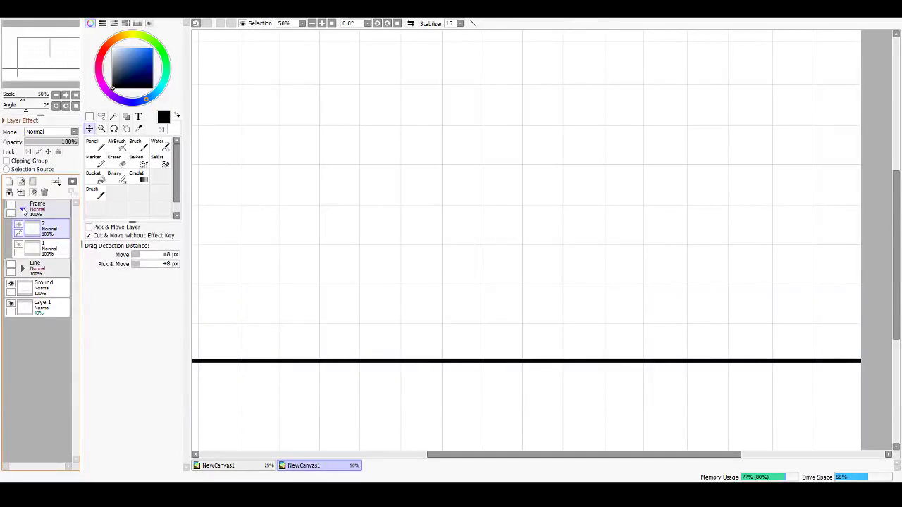
# Step: Collapse the Frame folder, show and expand the Line folder, and expand Folder1 inside it
pyautogui.click(22, 209)
pyautogui.click(11, 227)
pyautogui.click(22, 229)
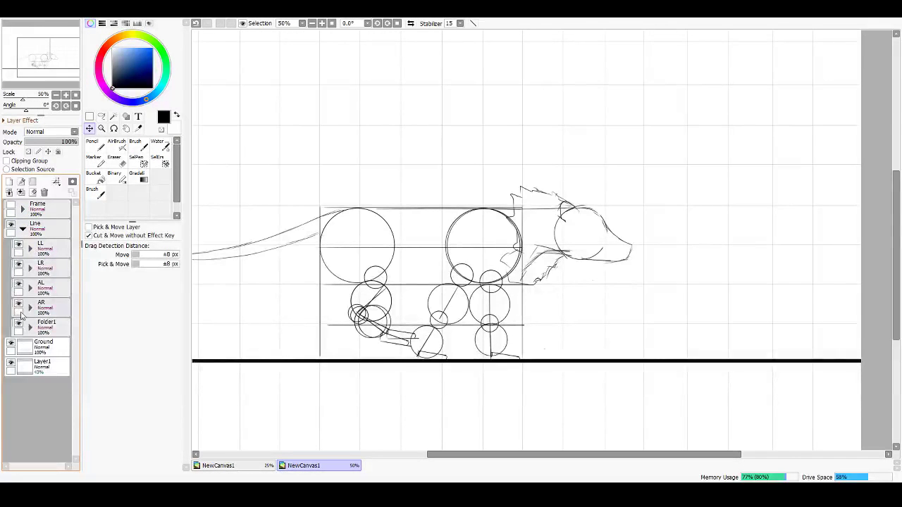
pyautogui.click(28, 328)
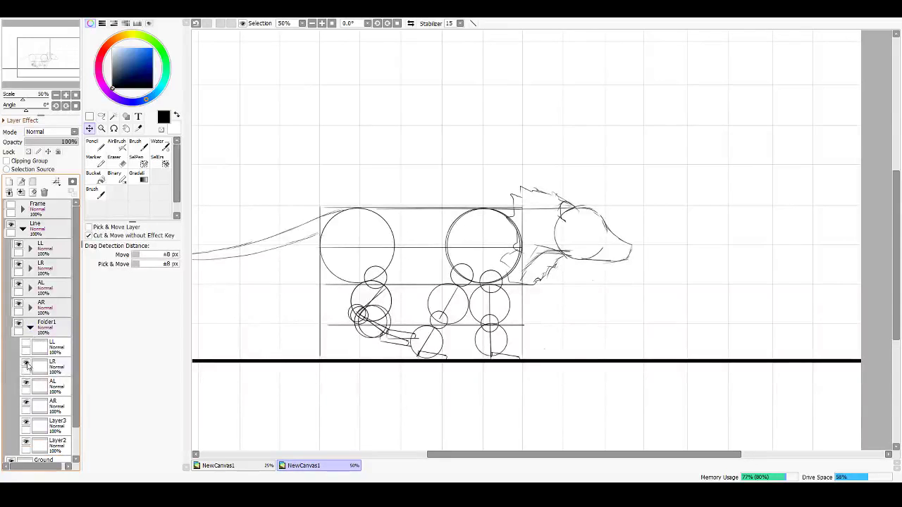
# Step: Hide Folder1's LR and AL layers and the LL, LR and AL limb folders, keeping the AR parts shown
pyautogui.click(26, 366)
pyautogui.click(26, 385)
pyautogui.click(26, 404)
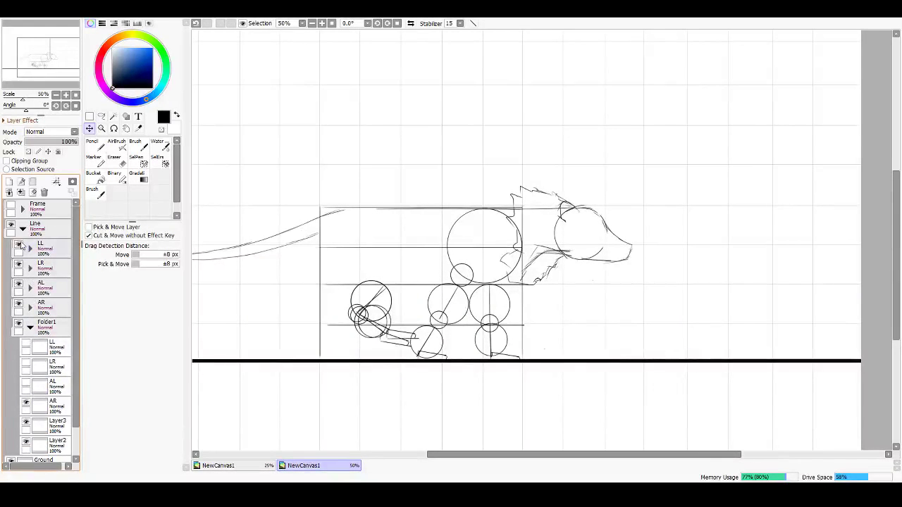
pyautogui.click(18, 246)
pyautogui.click(18, 266)
pyautogui.click(18, 285)
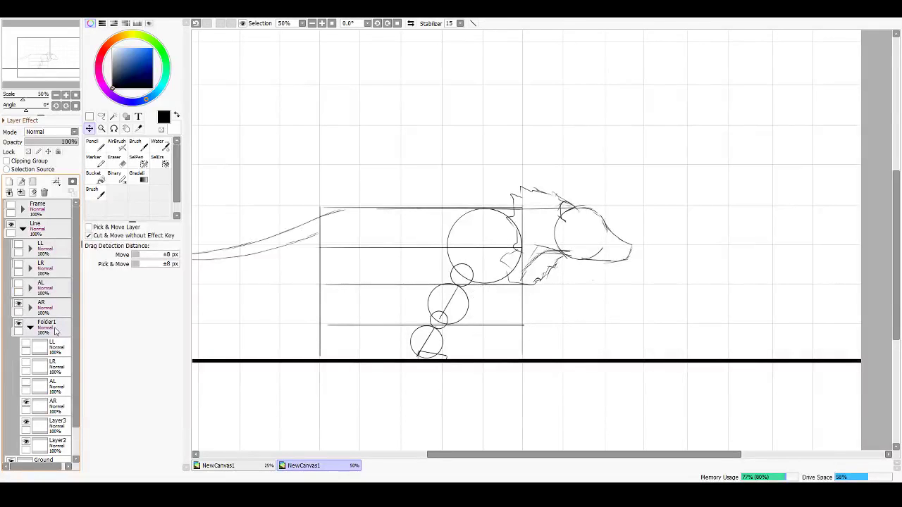
# Step: Rotate Folder1's AR layer slightly clockwise so the small shoulder joint swings toward the tail
pyautogui.click(43, 311)
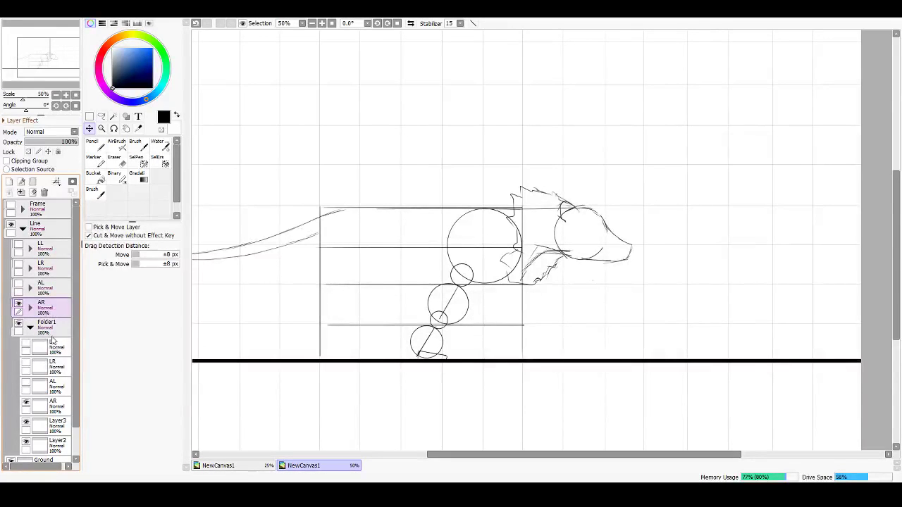
pyautogui.click(64, 407)
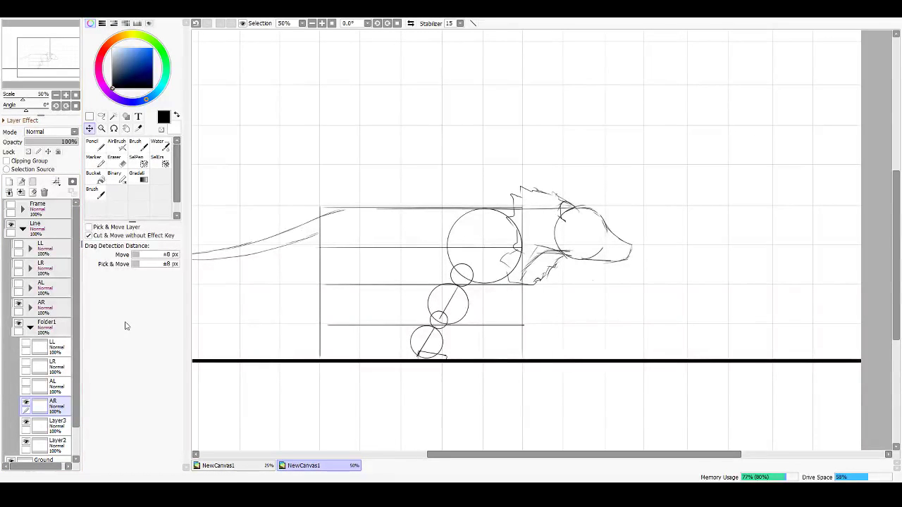
pyautogui.hotkey('ctrl', 't')
pyautogui.moveTo(530, 200); pyautogui.dragTo(536, 212)
pyautogui.press('Return')
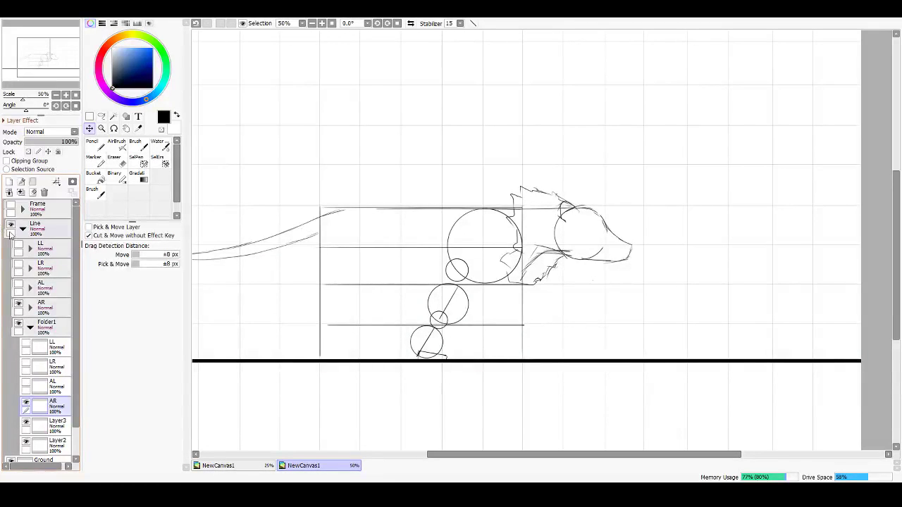
# Step: Rotate Layer5 in the AR folder until the upper leg's line is vertical, and move it up to the shoulder joint
pyautogui.click(30, 307)
pyautogui.click(61, 362)
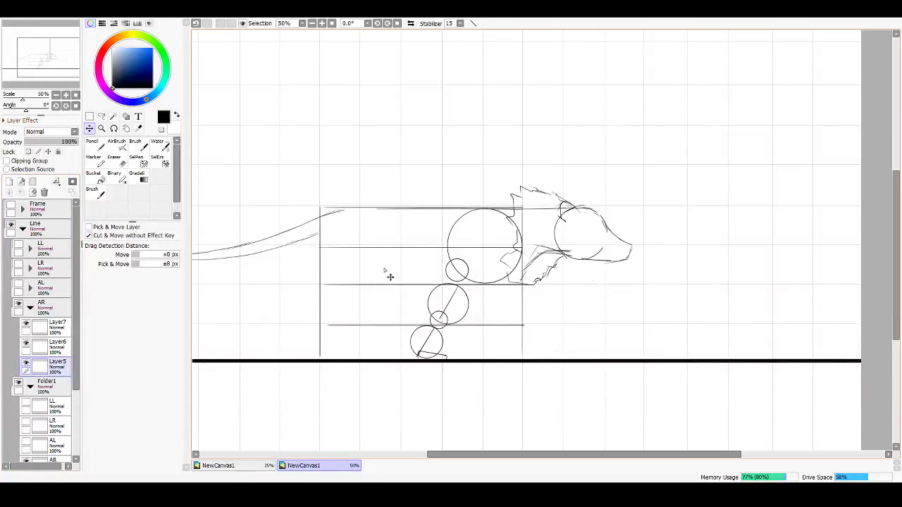
pyautogui.hotkey('ctrl', 't')
pyautogui.moveTo(482, 286); pyautogui.dragTo(462, 270)
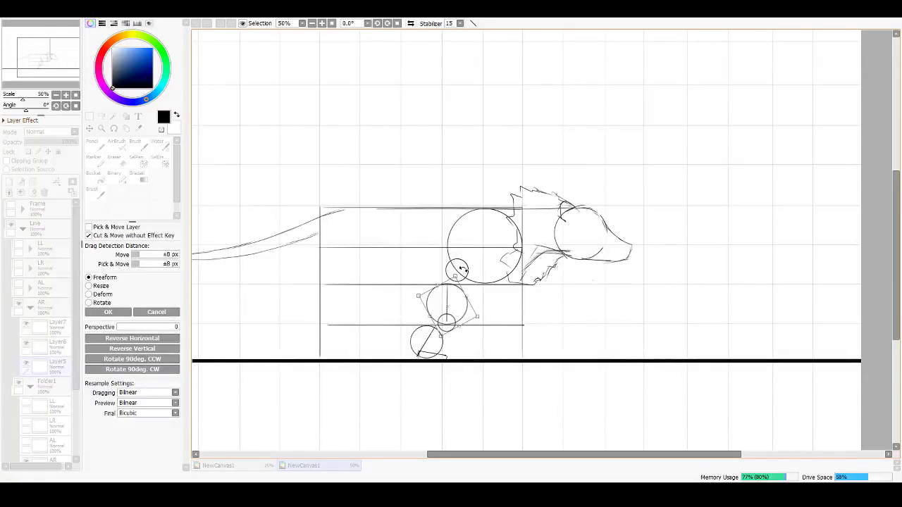
pyautogui.moveTo(456, 296)
pyautogui.mouseDown()
pyautogui.moveTo(464, 309)
pyautogui.moveTo(459, 284)
pyautogui.mouseUp()
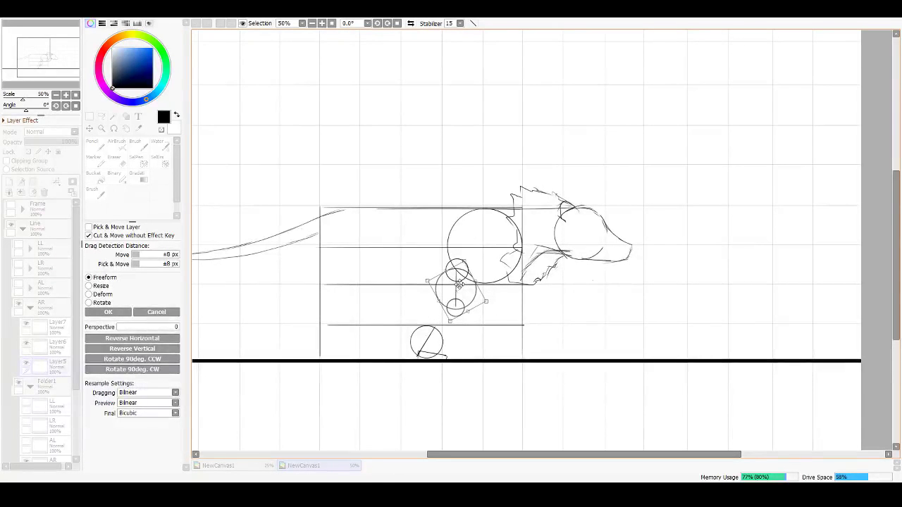
pyautogui.press('Return')
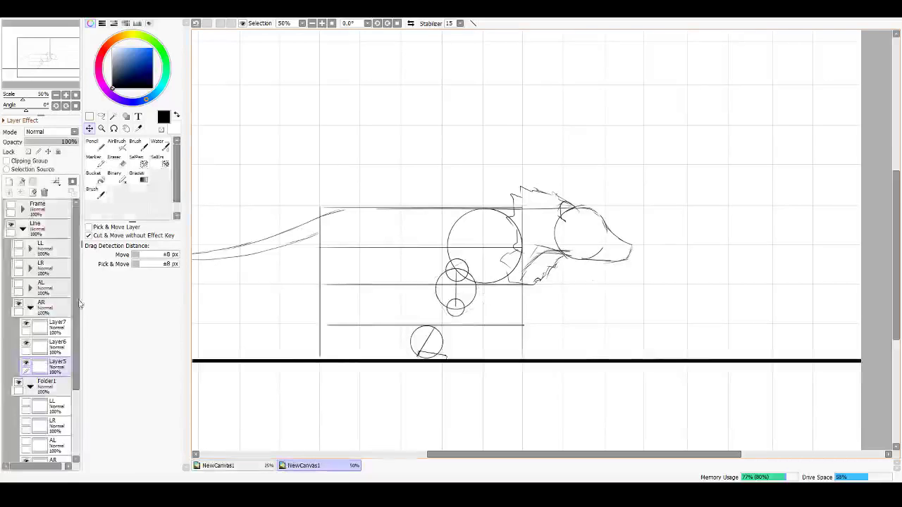
# Step: Rotate Layer6 in the AR folder until the lower leg's line is horizontal, and attach it to the joint below the upper leg
pyautogui.click(49, 346)
pyautogui.hotkey('ctrl', 't')
pyautogui.moveTo(456, 310); pyautogui.dragTo(470, 342)
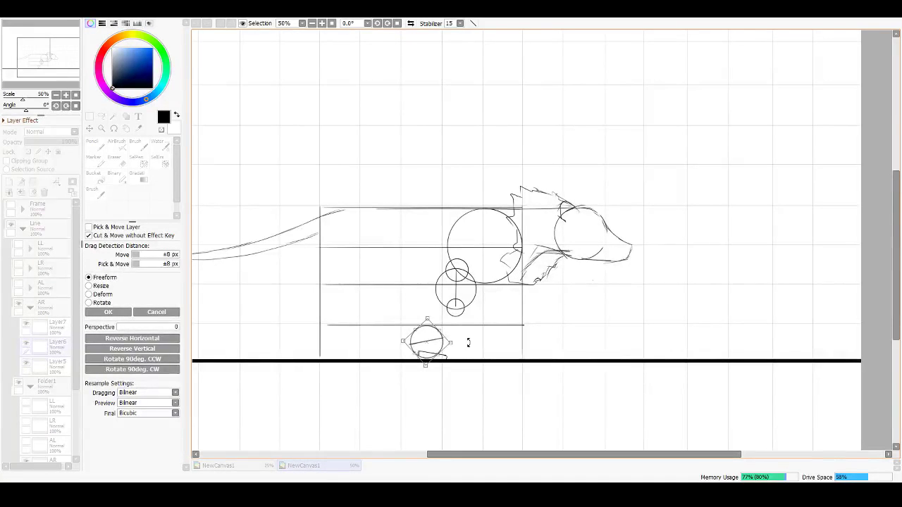
pyautogui.moveTo(468, 342); pyautogui.dragTo(444, 318)
pyautogui.click(108, 313)
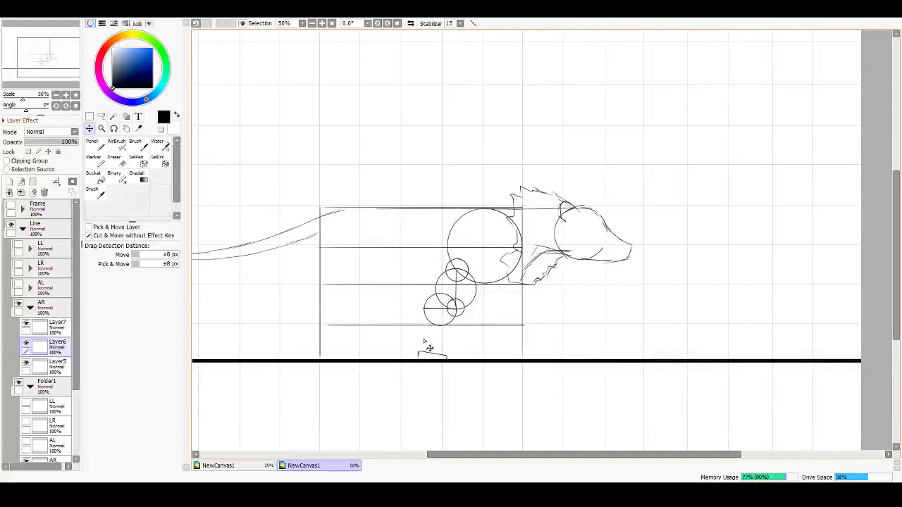
# Step: Move the AR foot on Layer7 to the end of the lower leg, rotate its top edge level, and collapse the AR folder
pyautogui.click(55, 325)
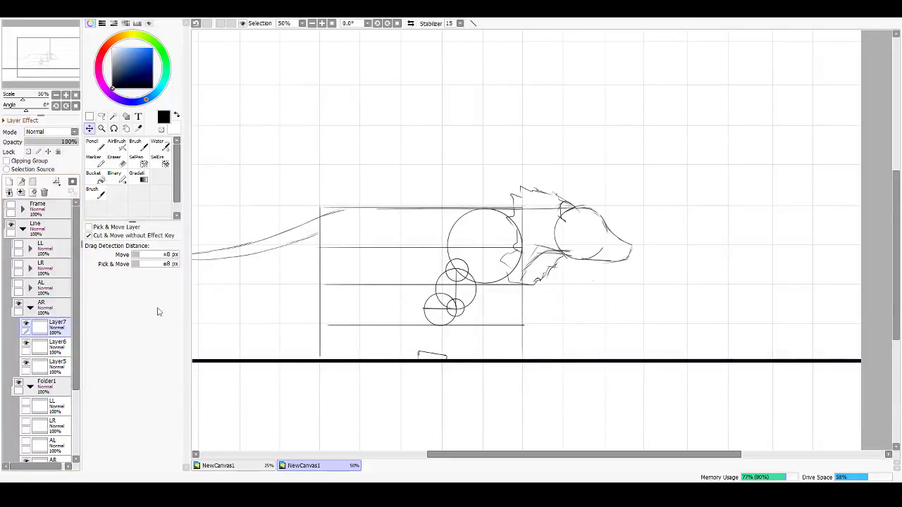
pyautogui.moveTo(418, 345)
pyautogui.mouseDown()
pyautogui.moveTo(404, 294)
pyautogui.moveTo(404, 304)
pyautogui.mouseUp()
pyautogui.hotkey('ctrl', 't')
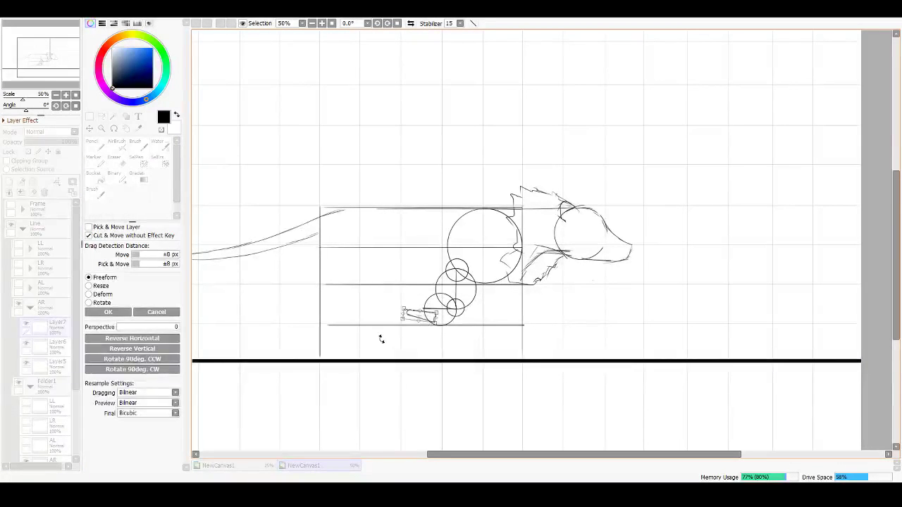
pyautogui.moveTo(391, 345)
pyautogui.mouseDown()
pyautogui.moveTo(417, 316)
pyautogui.moveTo(416, 327)
pyautogui.mouseUp()
pyautogui.press('Return')
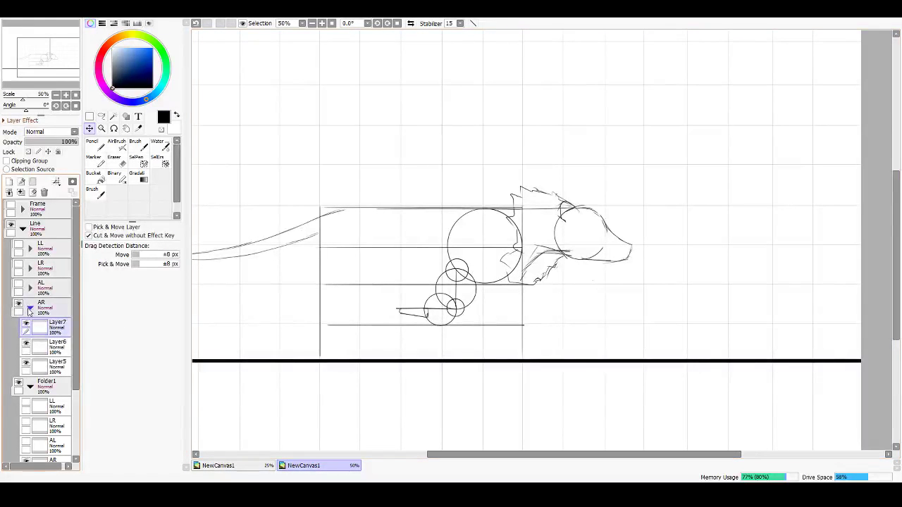
pyautogui.click(29, 308)
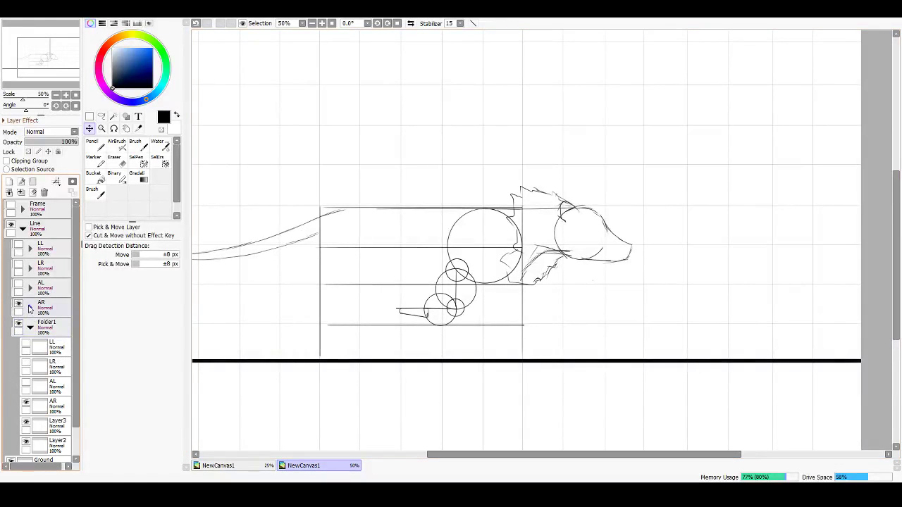
# Step: Show Folder1's AL layer and rotate it clockwise until its small shoulder joint overlaps the AR joint
pyautogui.click(26, 384)
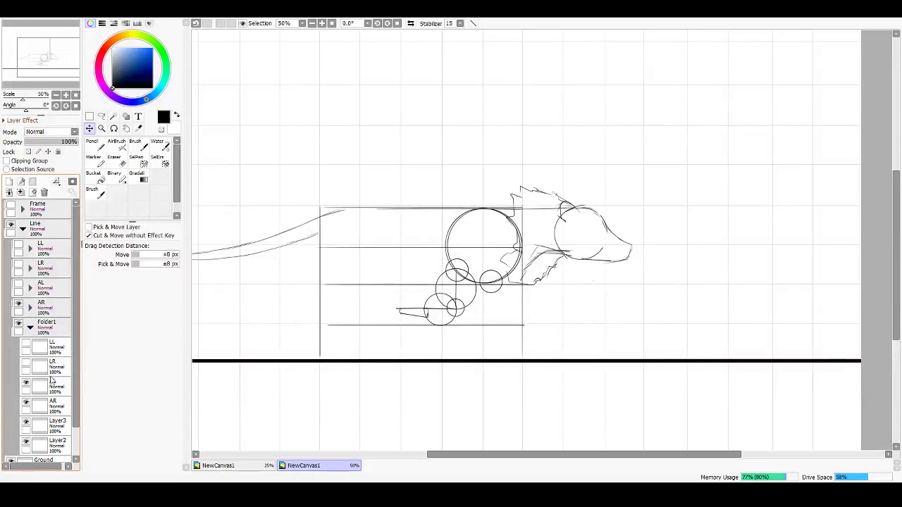
pyautogui.click(53, 386)
pyautogui.hotkey('ctrl', 't')
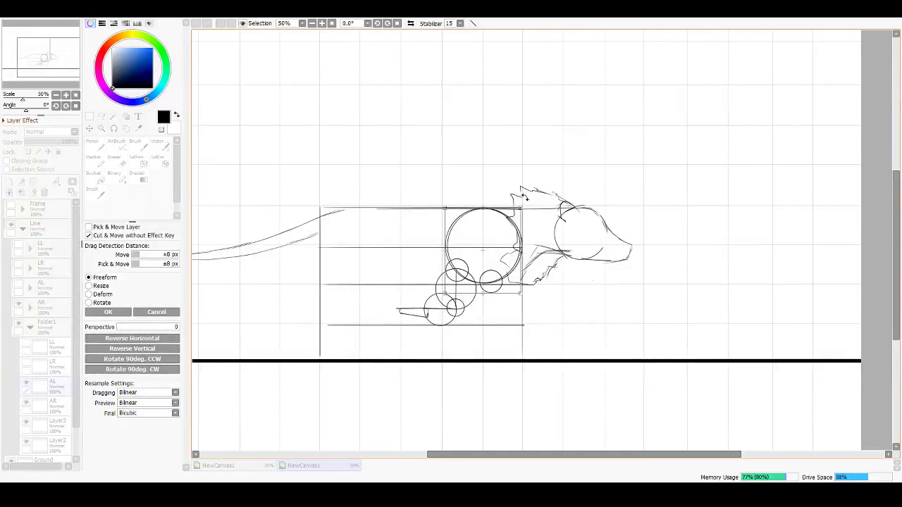
pyautogui.moveTo(524, 198)
pyautogui.mouseDown()
pyautogui.moveTo(540, 227)
pyautogui.moveTo(536, 267)
pyautogui.moveTo(506, 239)
pyautogui.mouseUp()
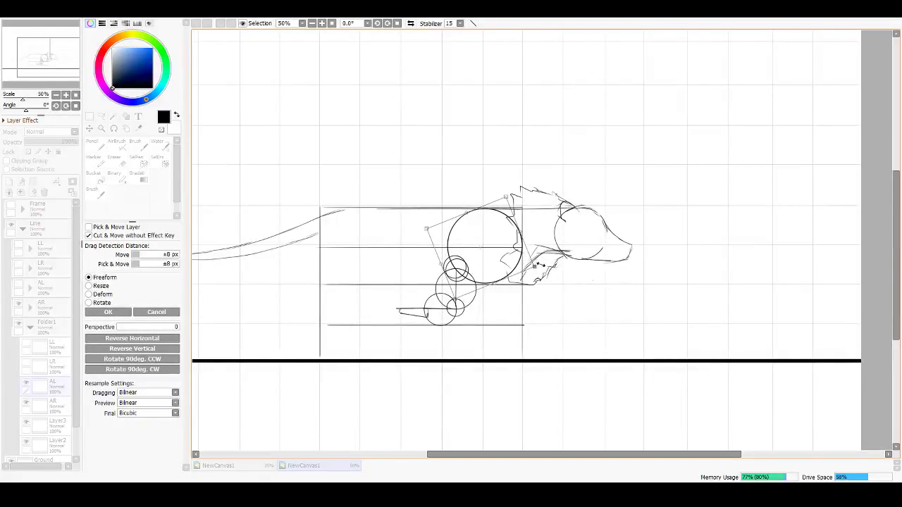
pyautogui.moveTo(545, 265); pyautogui.dragTo(542, 259)
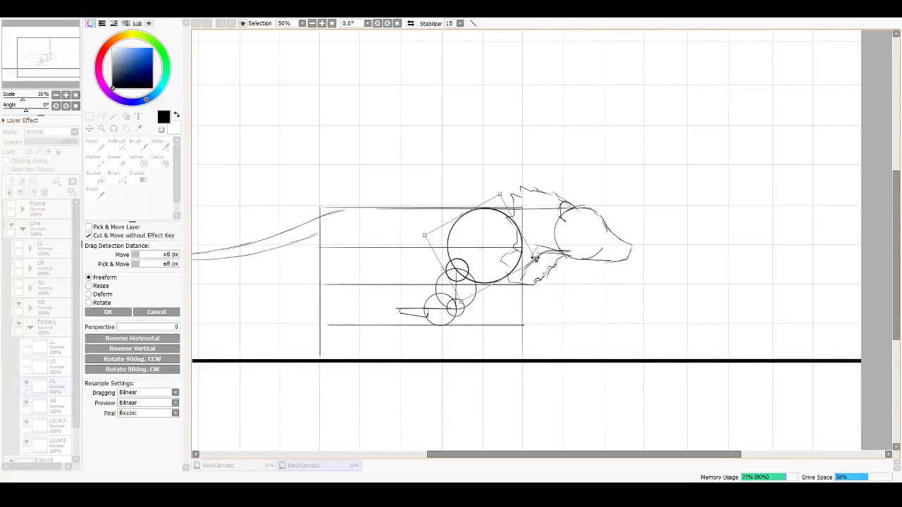
pyautogui.press('Return')
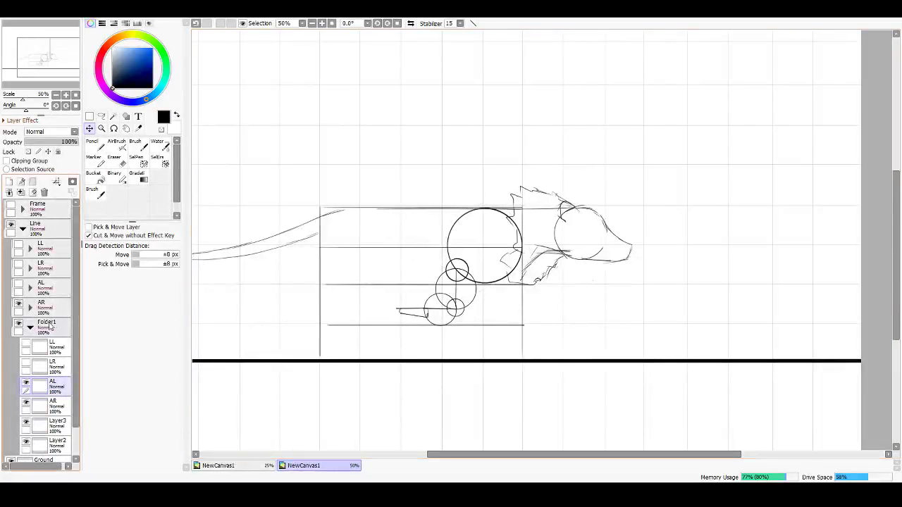
# Step: Show and expand the AL folder, and transform Layer5 so the upper leg hangs from the shoulder joint, slanting down toward the head side
pyautogui.click(19, 287)
pyautogui.click(30, 288)
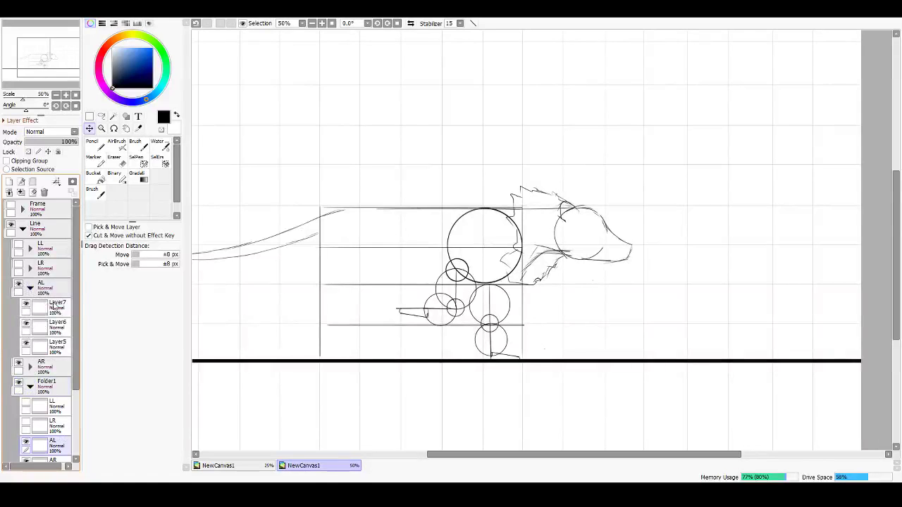
pyautogui.click(60, 352)
pyautogui.hotkey('ctrl', 't')
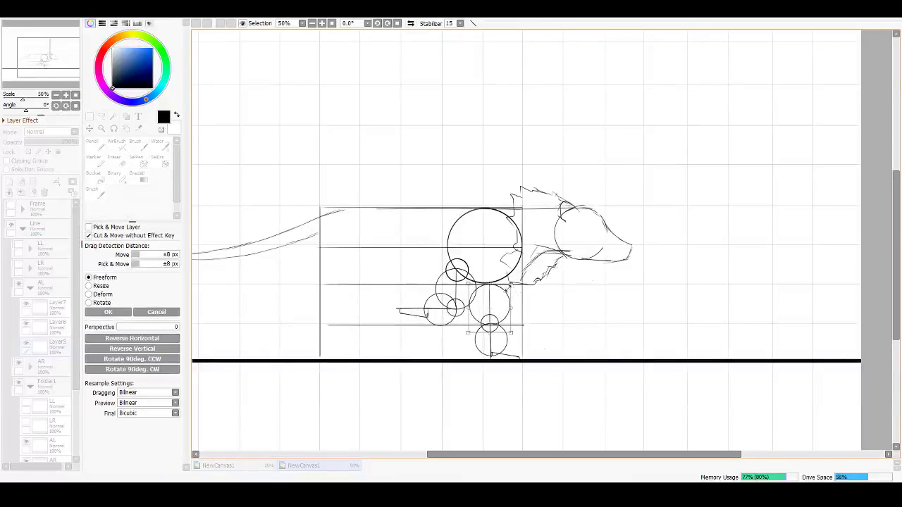
pyautogui.moveTo(500, 298); pyautogui.dragTo(484, 287)
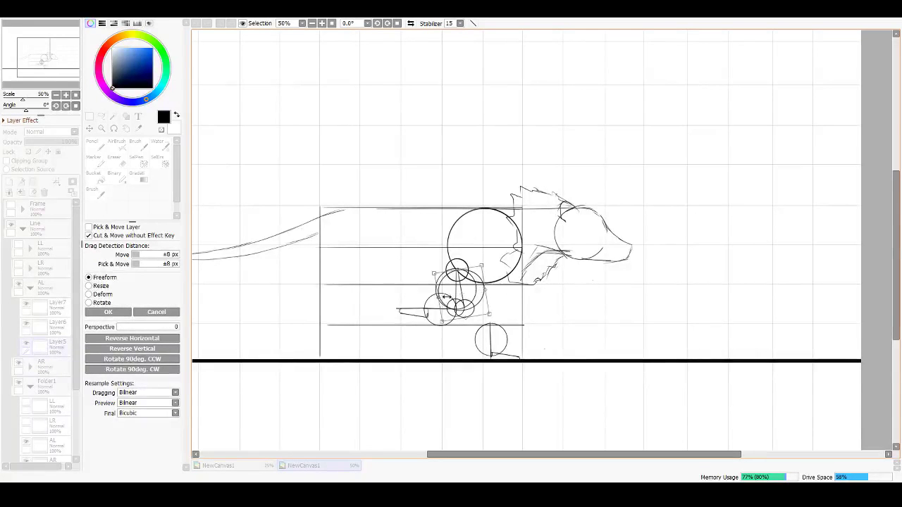
pyautogui.moveTo(451, 311); pyautogui.dragTo(458, 285)
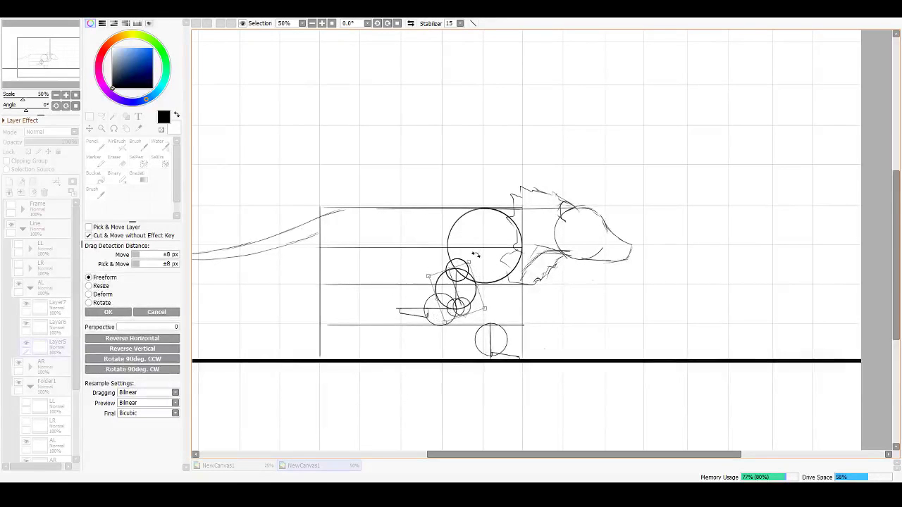
pyautogui.moveTo(463, 276); pyautogui.dragTo(470, 278)
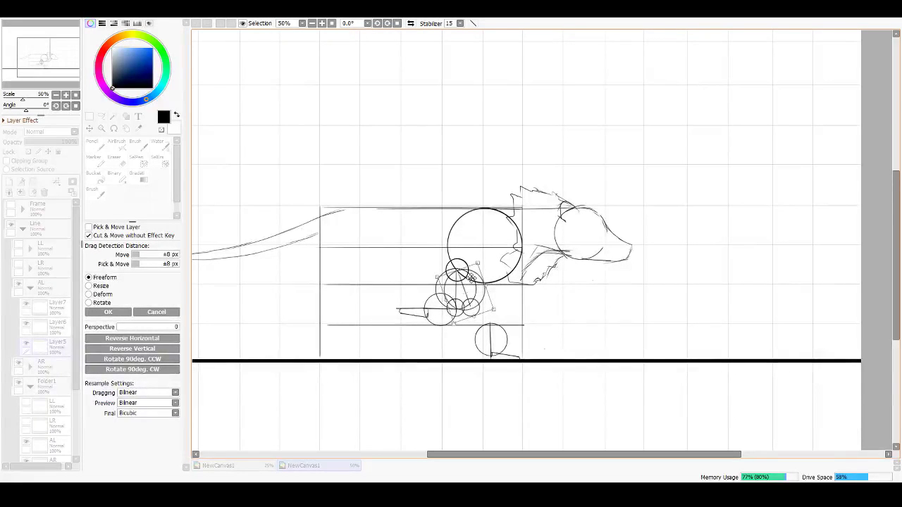
pyautogui.press('Return')
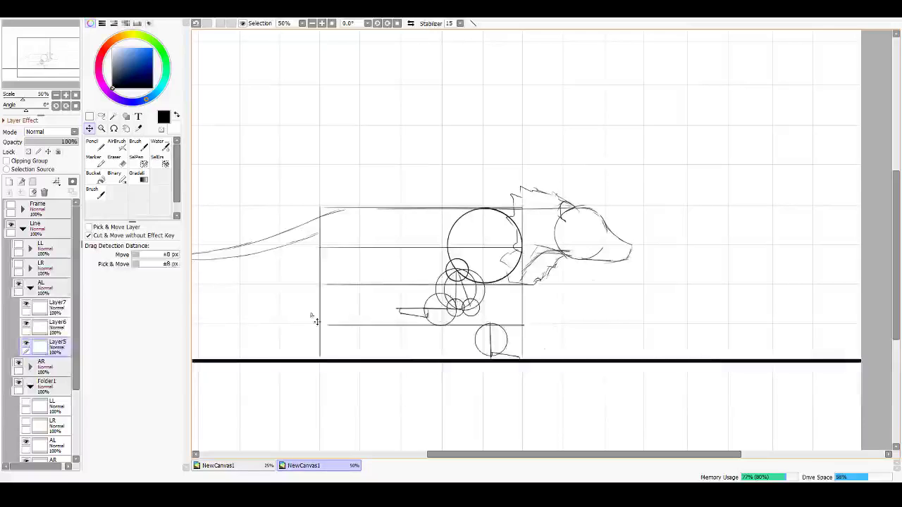
# Step: Hide the AR folder, then rotate the AL lower leg on Layer6 to horizontal and attach it to the joint below the upper leg
pyautogui.click(58, 326)
pyautogui.click(18, 363)
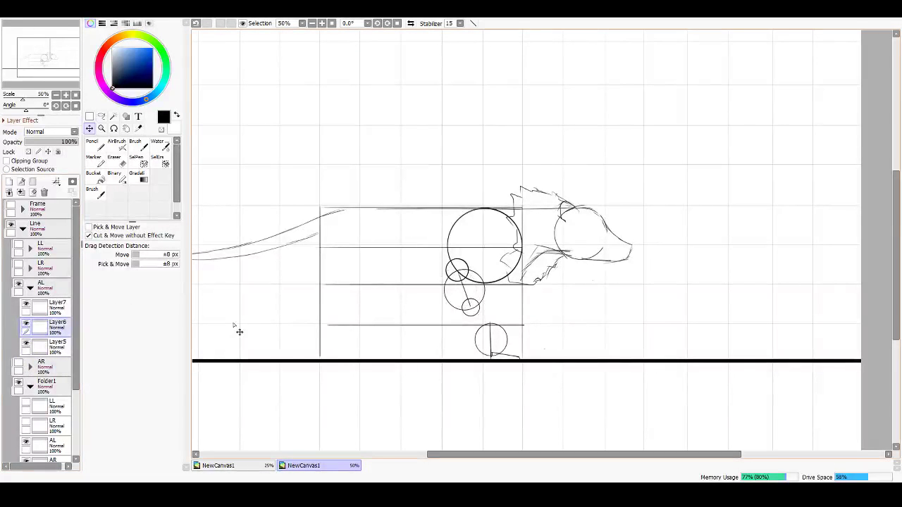
pyautogui.hotkey('ctrl', 't')
pyautogui.moveTo(514, 306); pyautogui.dragTo(458, 315)
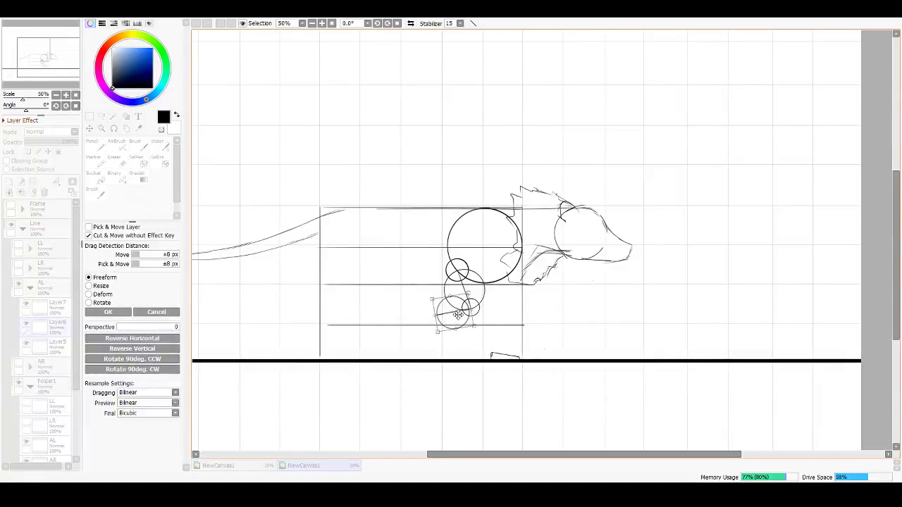
pyautogui.press('Return')
pyautogui.moveTo(483, 324); pyautogui.dragTo(454, 311)
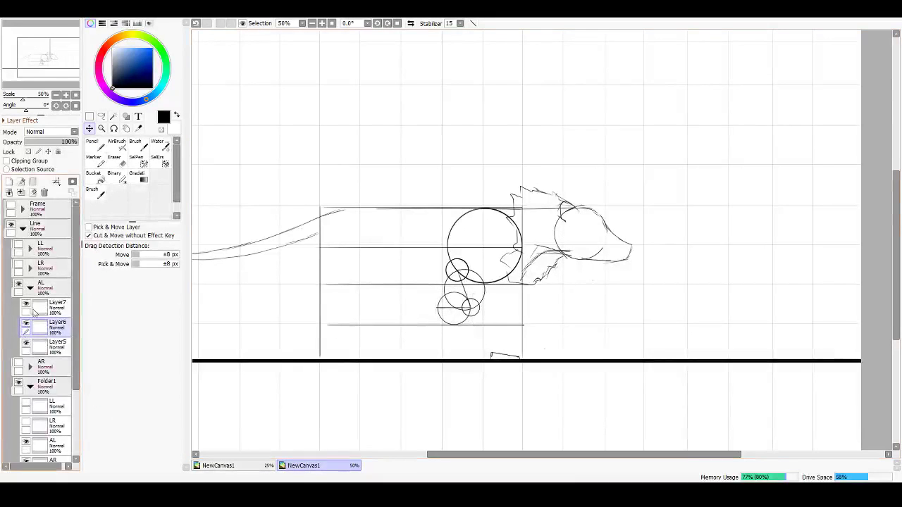
# Step: Move the AL foot on Layer7 to the lower leg's end with its top edge level, and show the AR folder again
pyautogui.hotkey('ctrl', 't')
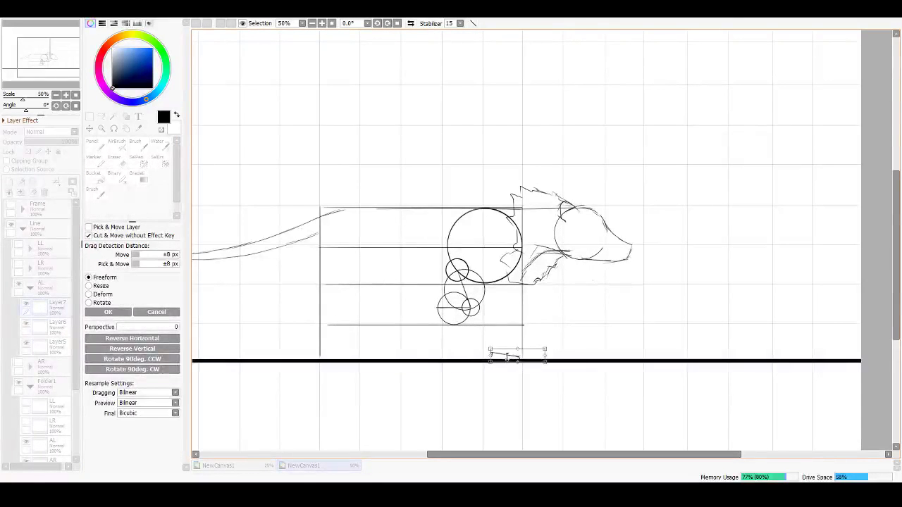
pyautogui.moveTo(509, 355); pyautogui.dragTo(423, 312)
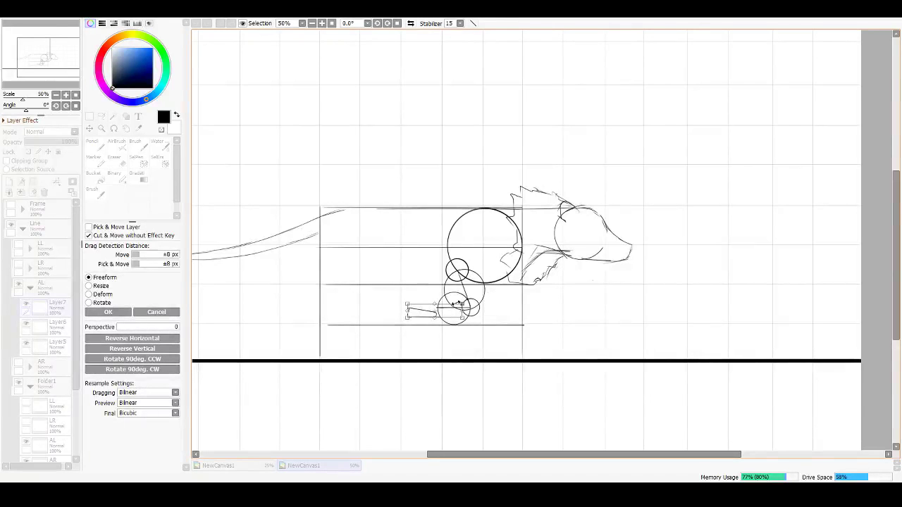
pyautogui.moveTo(468, 298); pyautogui.dragTo(423, 313)
pyautogui.press('Return')
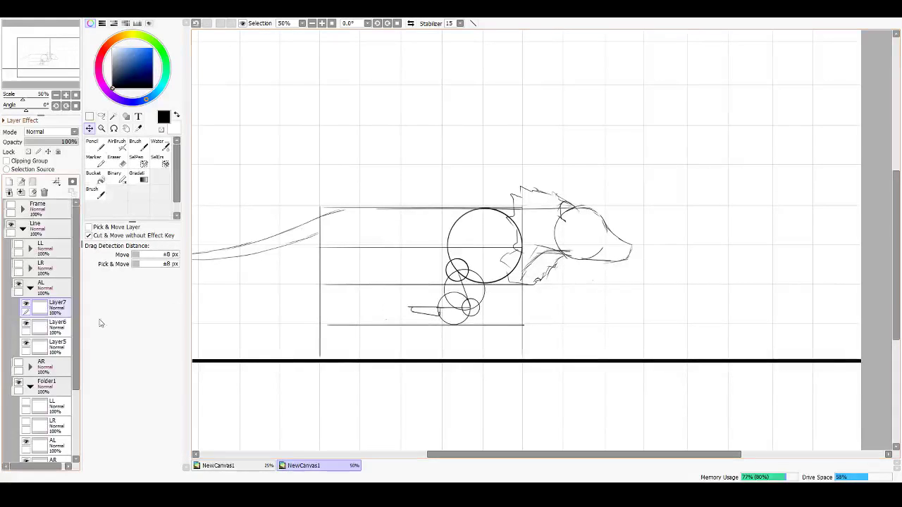
pyautogui.click(18, 362)
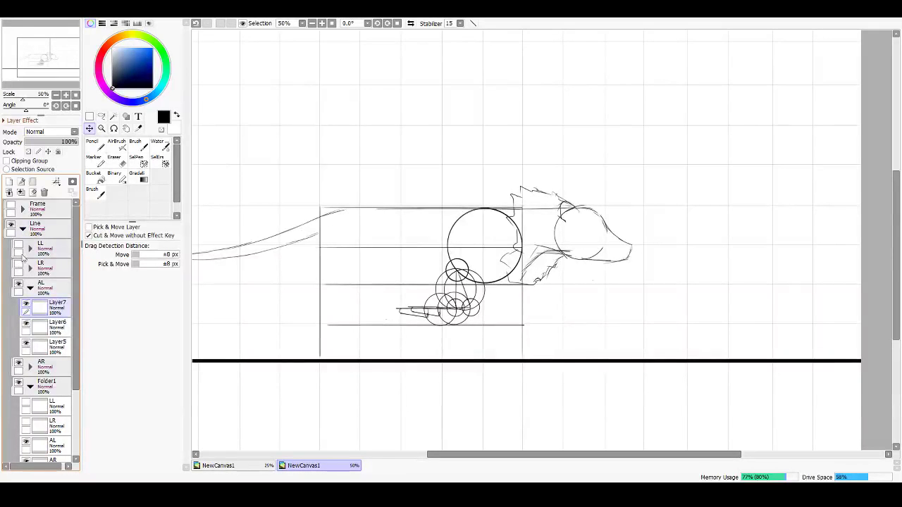
# Step: Show the LR folder and Folder1's LR layer, and rotate that layer clockwise to swing its small hip joint slightly toward the tail side
pyautogui.click(19, 267)
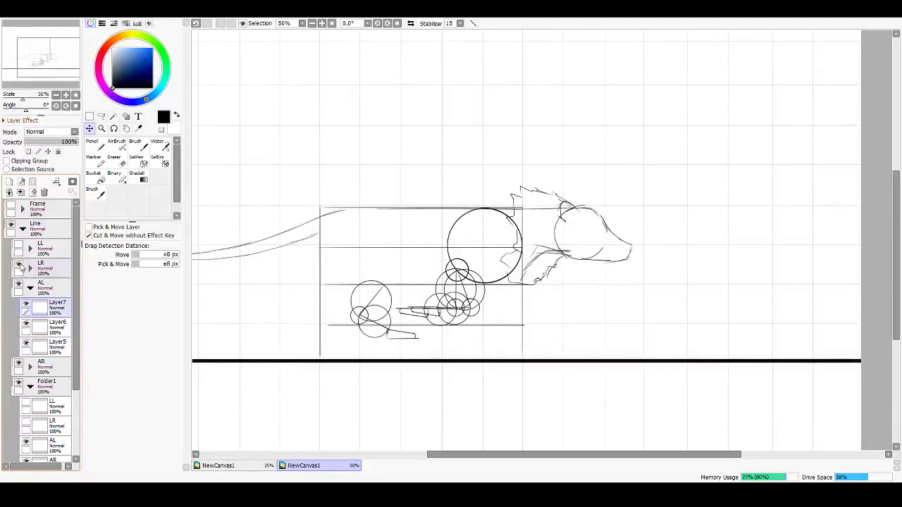
pyautogui.click(26, 422)
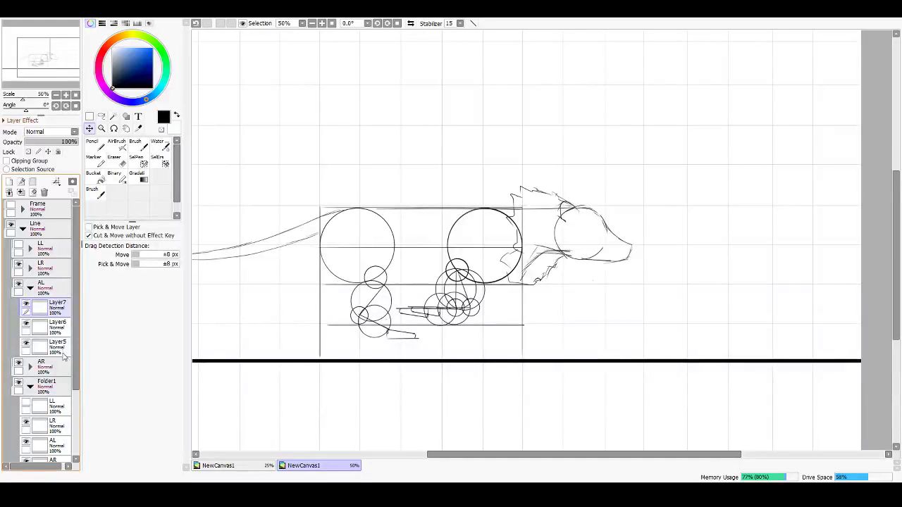
pyautogui.click(53, 428)
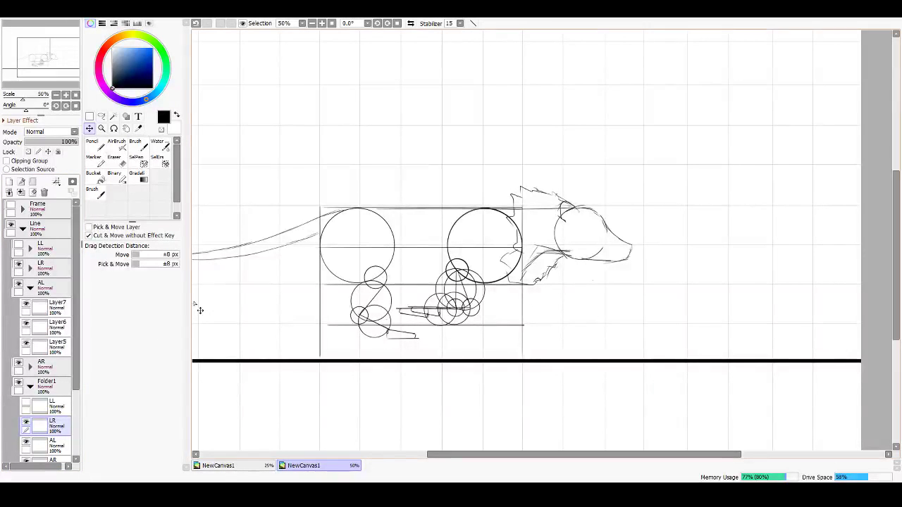
pyautogui.hotkey('ctrl', 't')
pyautogui.moveTo(403, 188); pyautogui.dragTo(412, 213)
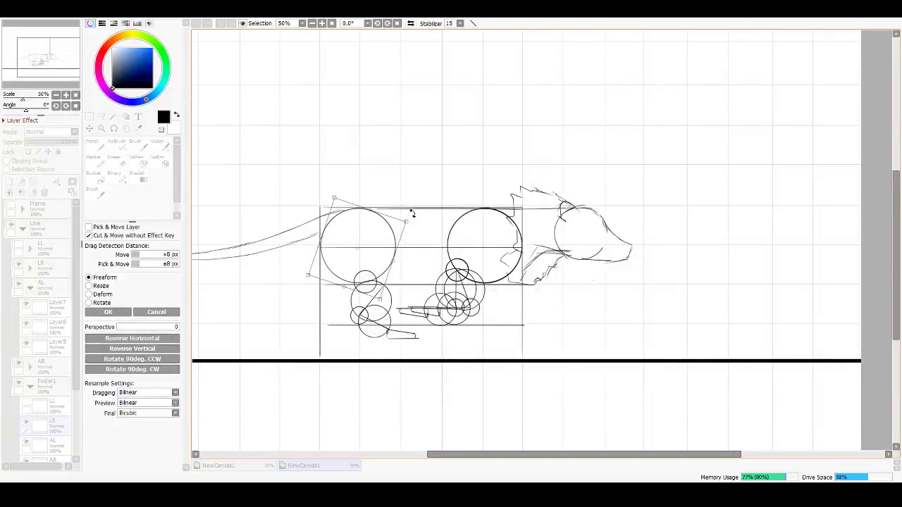
pyautogui.click(157, 312)
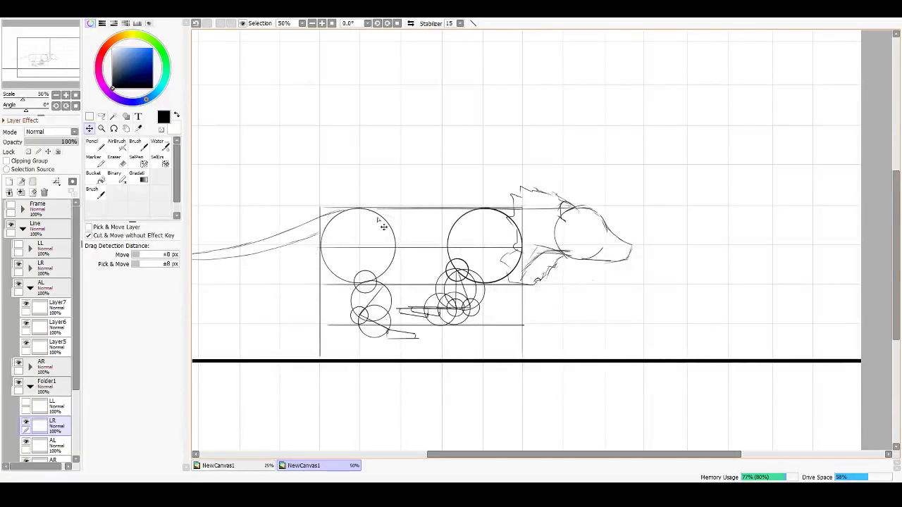
# Step: Collapse the AL folder, expand LR, and transform its Layer5 so the upper leg hangs from the hip joint, slanting down toward the tail side
pyautogui.click(64, 351)
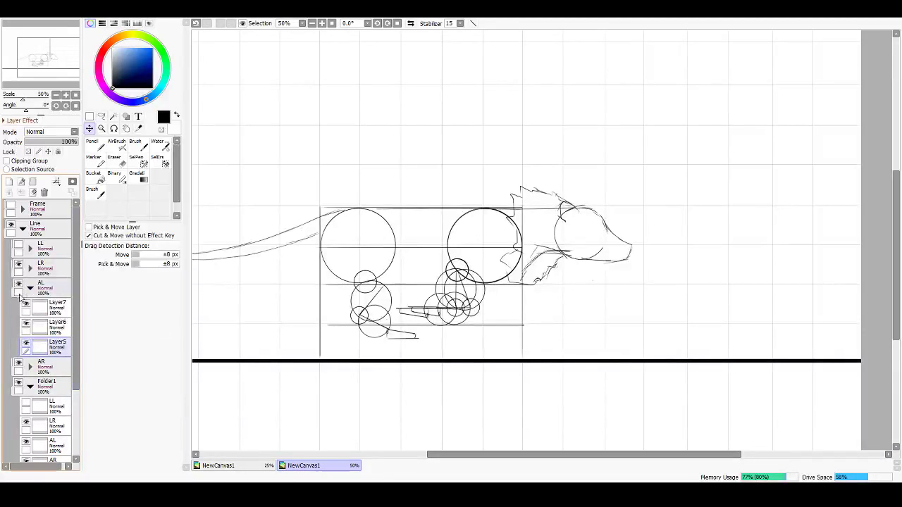
pyautogui.click(29, 287)
pyautogui.click(29, 268)
pyautogui.click(59, 329)
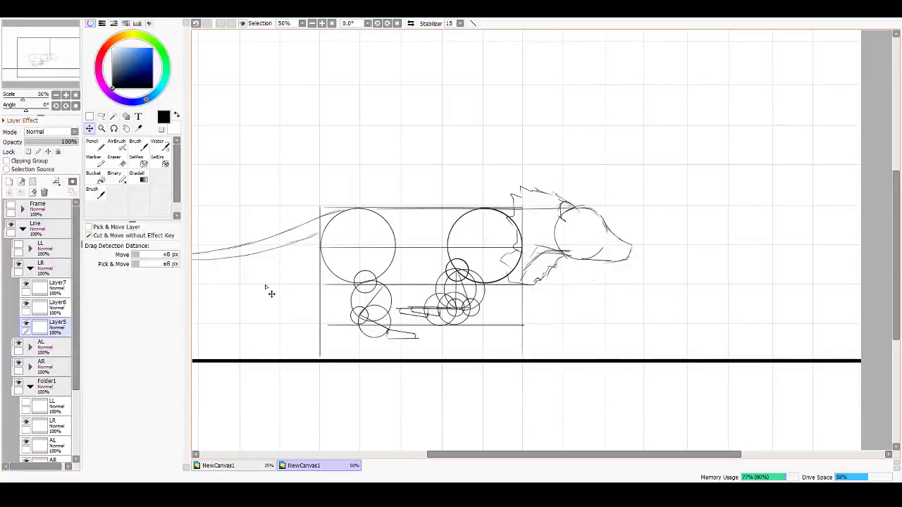
pyautogui.hotkey('ctrl', 't')
pyautogui.moveTo(364, 294); pyautogui.dragTo(365, 293)
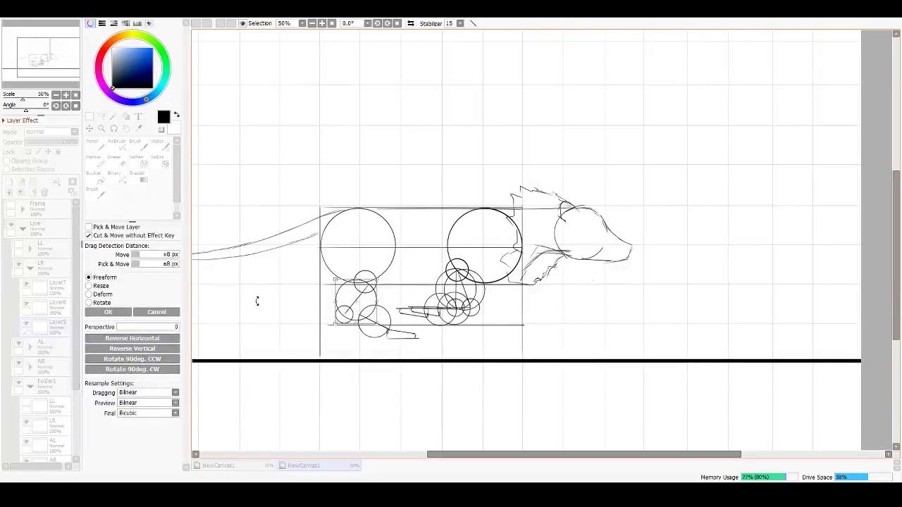
pyautogui.click(107, 312)
# Step: Delete the hidden LL folder from the Line folder
pyautogui.click(46, 246)
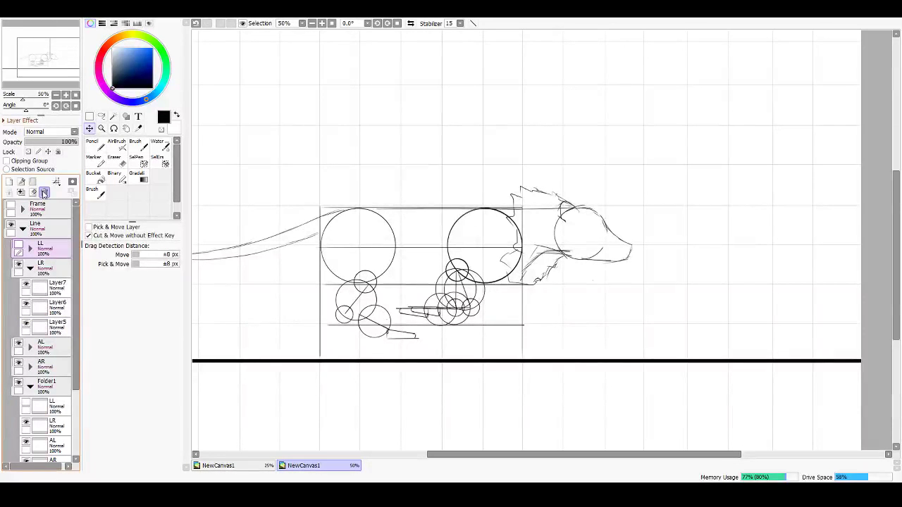
pyautogui.click(44, 191)
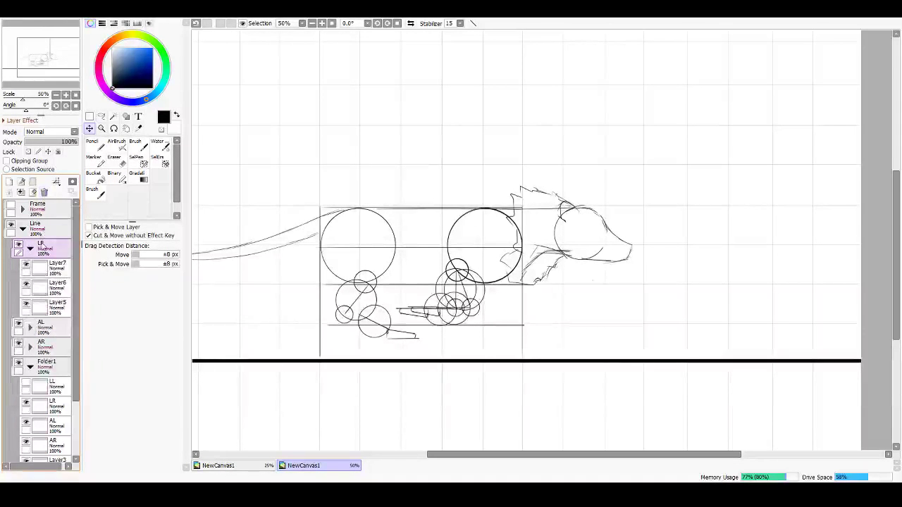
# Step: Attach the LR lower leg on Layer6 to the knee joint, rotated nearly vertical, and place the Layer7 foot at its end on the ground line
pyautogui.click(57, 289)
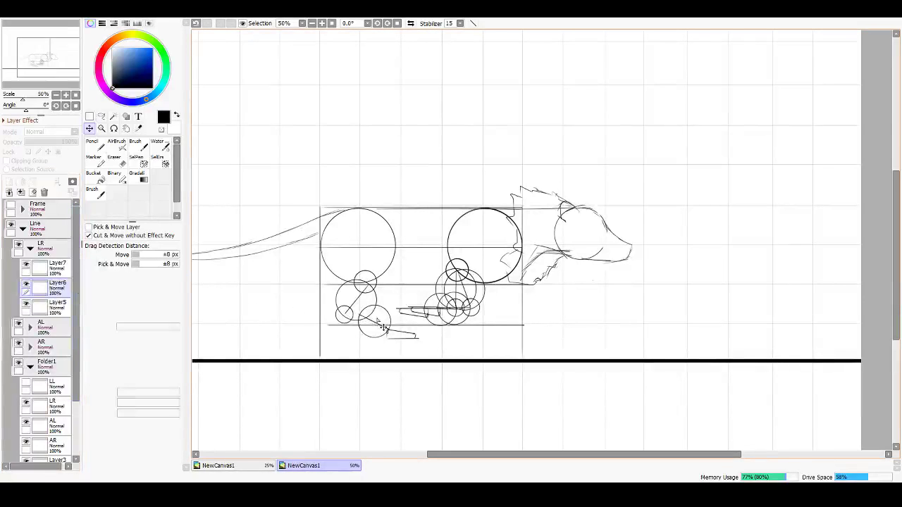
pyautogui.hotkey('ctrl', 't')
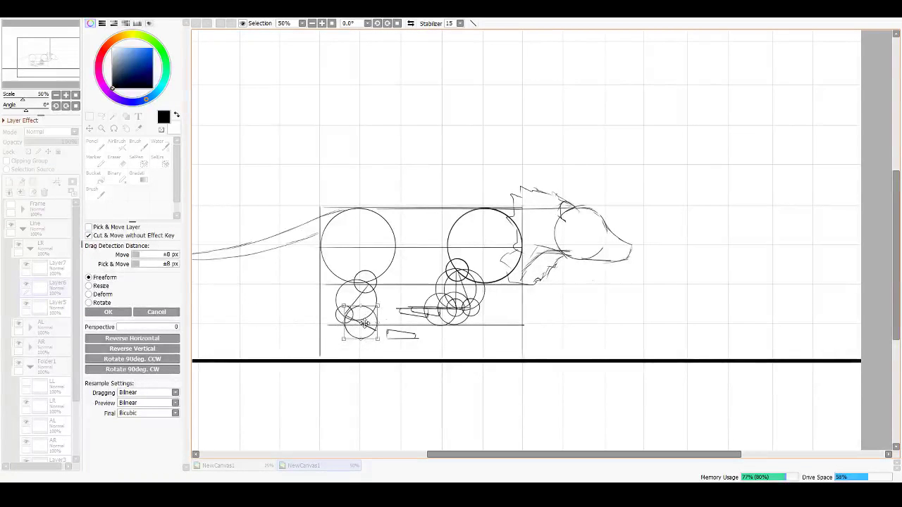
pyautogui.moveTo(393, 303); pyautogui.dragTo(361, 330)
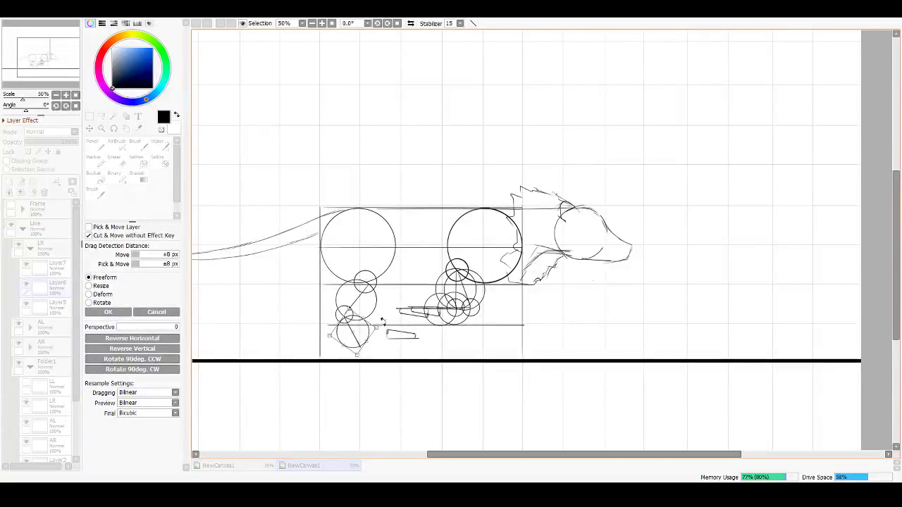
pyautogui.press('Return')
pyautogui.moveTo(380, 321); pyautogui.dragTo(383, 330)
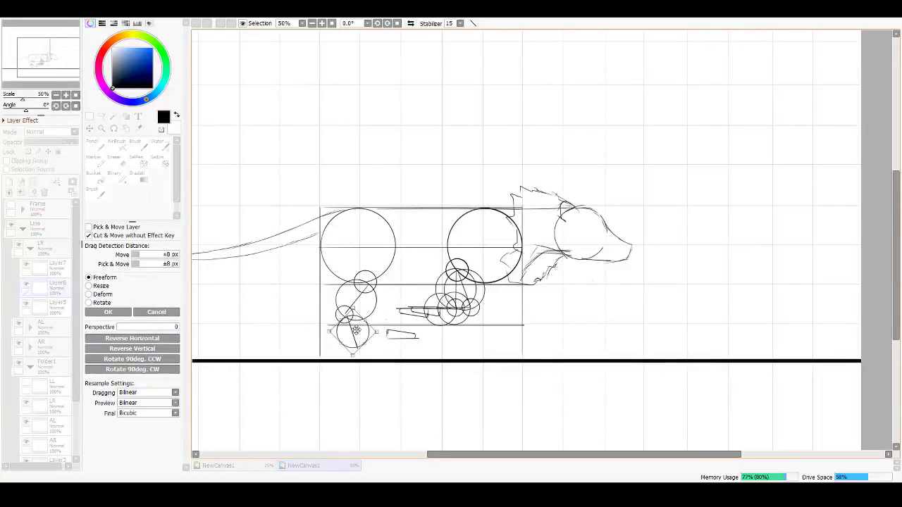
pyautogui.press('Return')
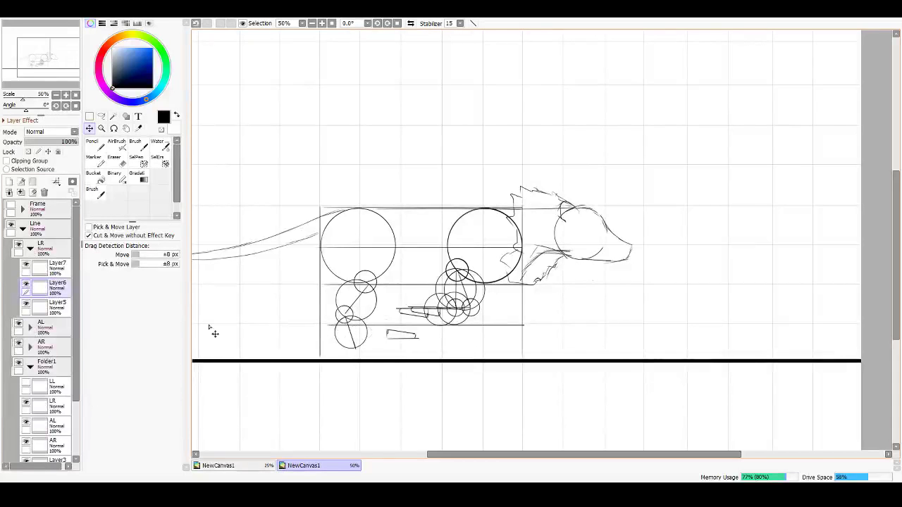
pyautogui.click(42, 272)
pyautogui.moveTo(406, 342); pyautogui.dragTo(375, 361)
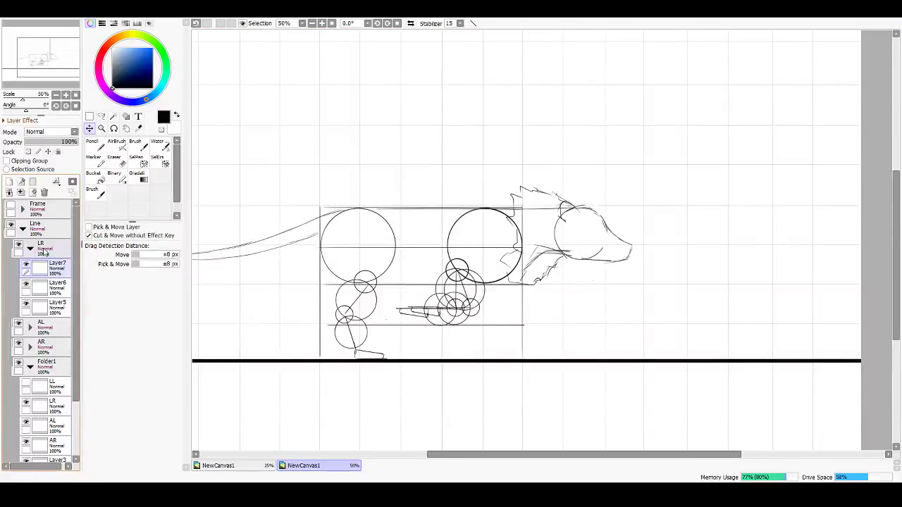
# Step: Duplicate the posed LR folder and rename the copy LL
pyautogui.click(43, 252)
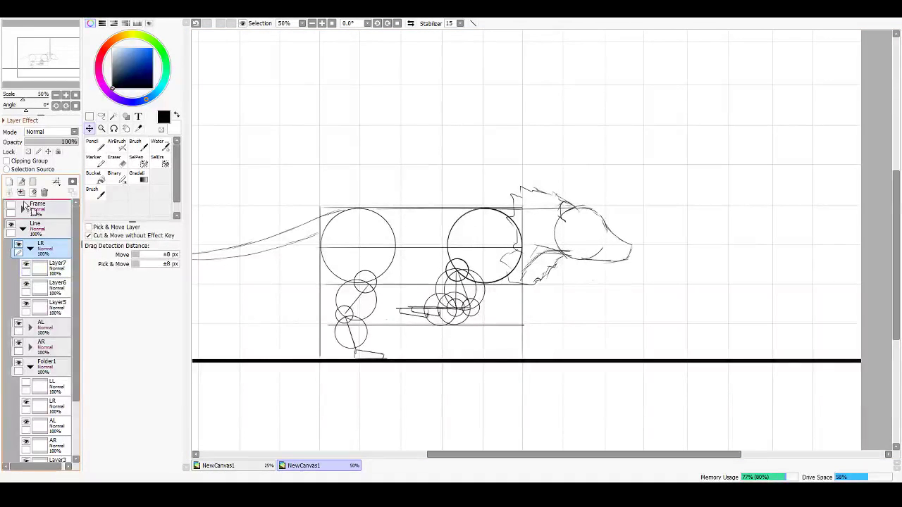
pyautogui.moveTo(12, 186); pyautogui.dragTo(10, 183)
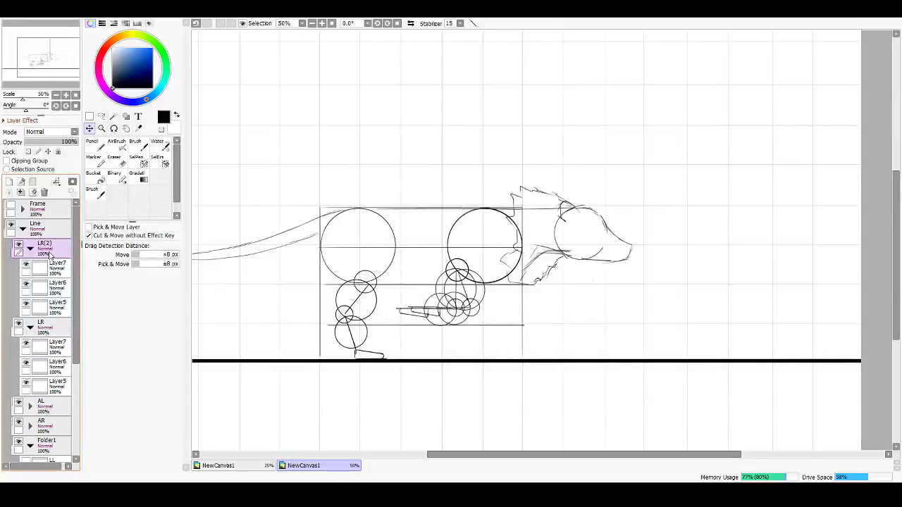
pyautogui.doubleClick(44, 248)
pyautogui.write('LL')
pyautogui.press('Return')
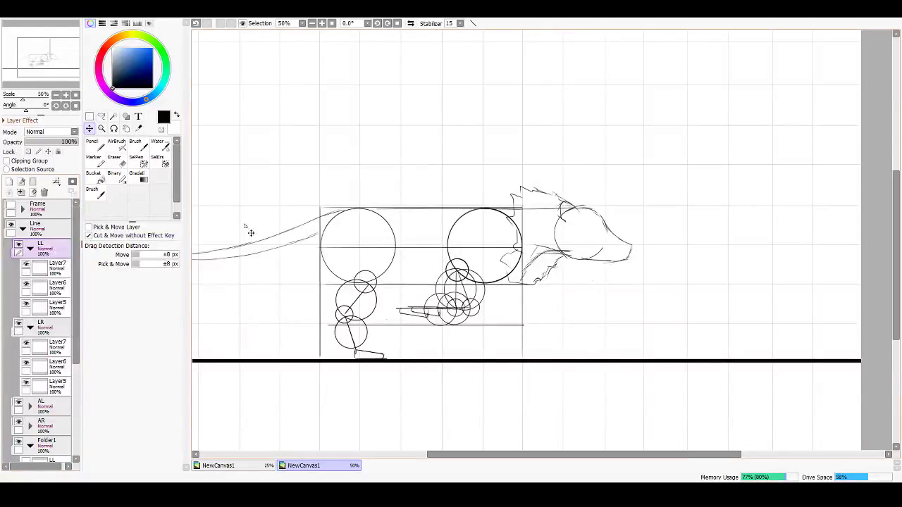
# Step: Rotate the LL leg slightly clockwise and shift it a little toward the tail, offset from the LR leg with its foot near the ground
pyautogui.hotkey('ctrl', 't')
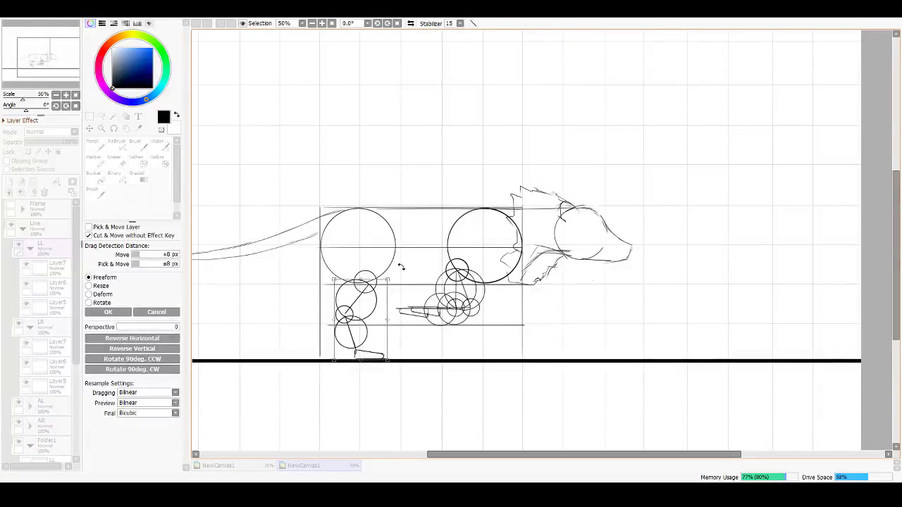
pyautogui.moveTo(400, 270); pyautogui.dragTo(404, 275)
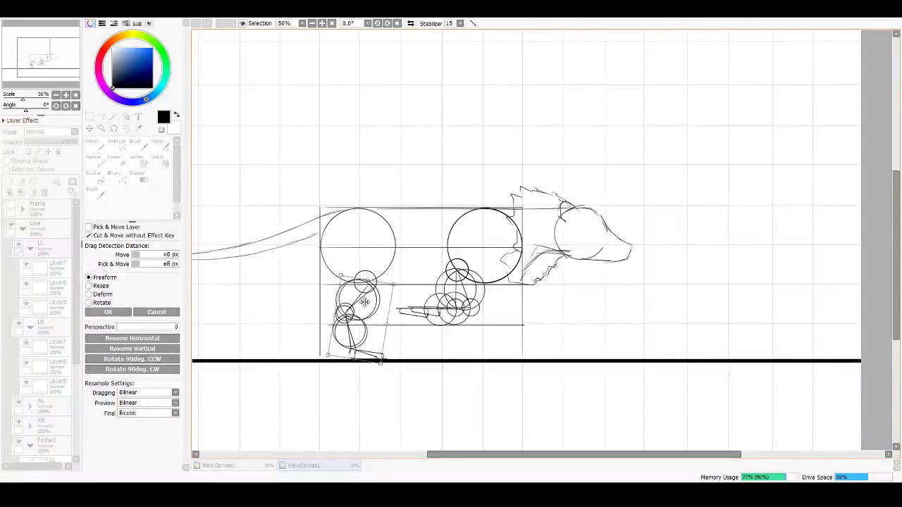
pyautogui.moveTo(358, 301); pyautogui.dragTo(357, 299)
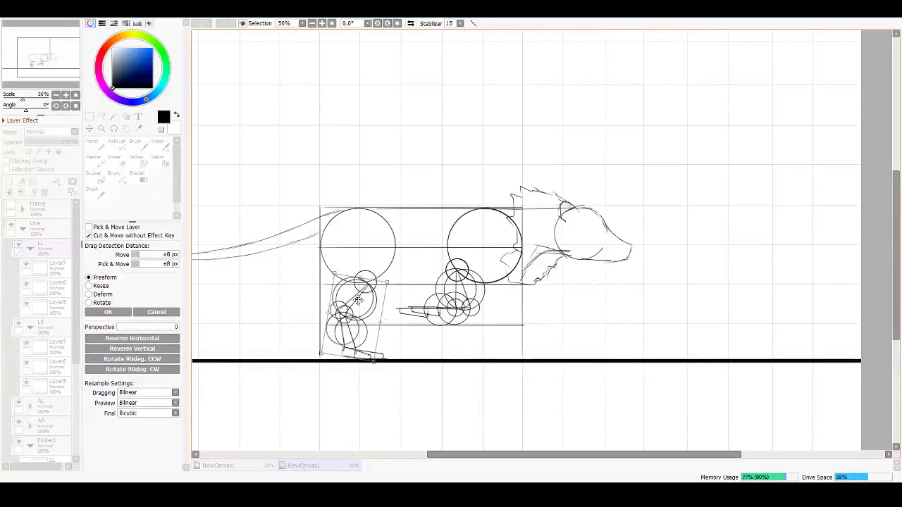
pyautogui.moveTo(358, 301); pyautogui.dragTo(357, 301)
pyautogui.press('Return')
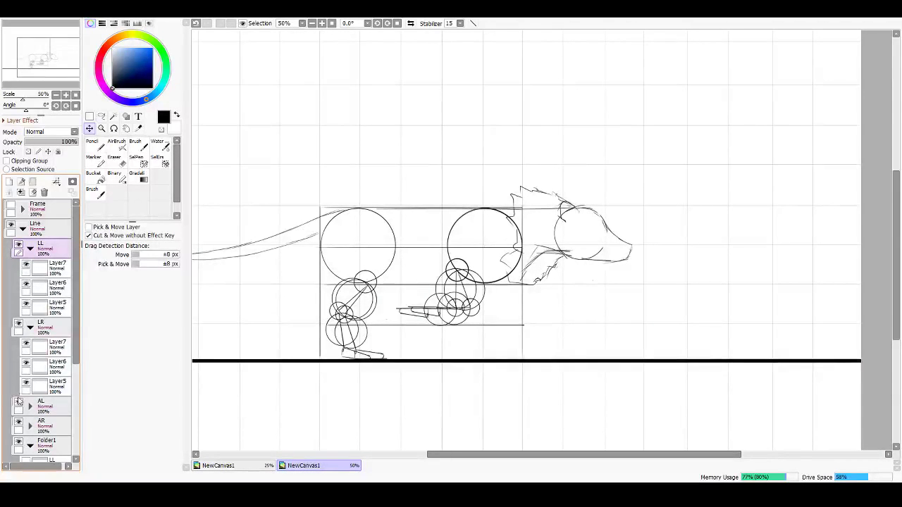
# Step: Collapse the LL, LR and Line folders and duplicate the Line folder
pyautogui.click(30, 249)
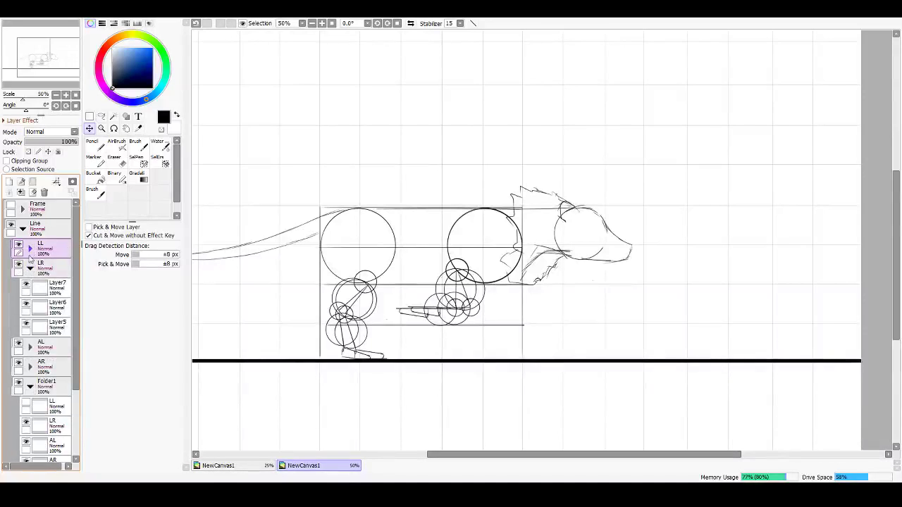
pyautogui.click(31, 268)
pyautogui.click(23, 229)
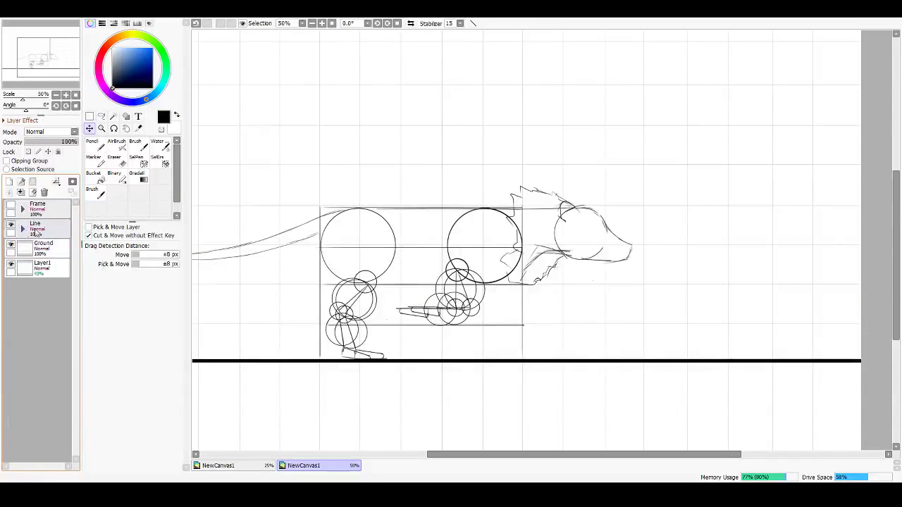
pyautogui.click(41, 231)
pyautogui.moveTo(11, 185); pyautogui.dragTo(11, 183)
# Step: Hide the guide lines on Layer2 in the Line copy, and hide the original Line folder
pyautogui.click(22, 228)
pyautogui.scroll(-2, 37, 303)
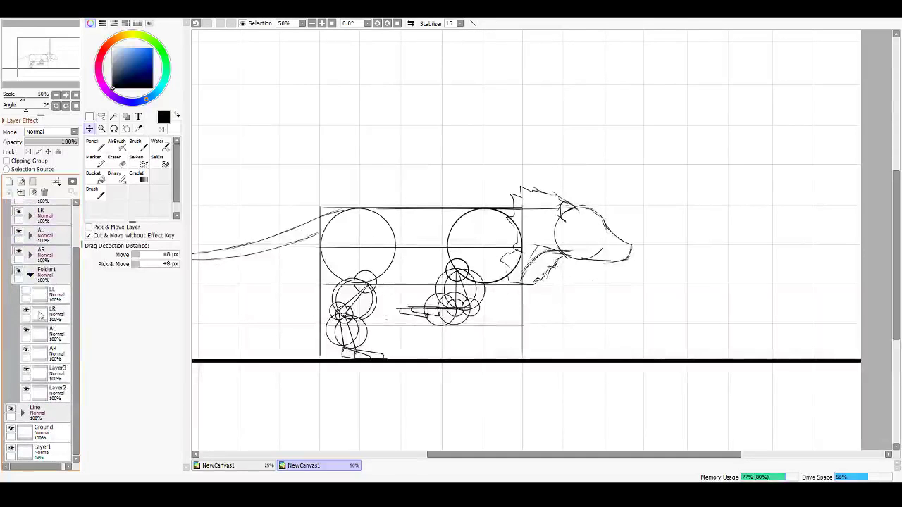
pyautogui.click(26, 391)
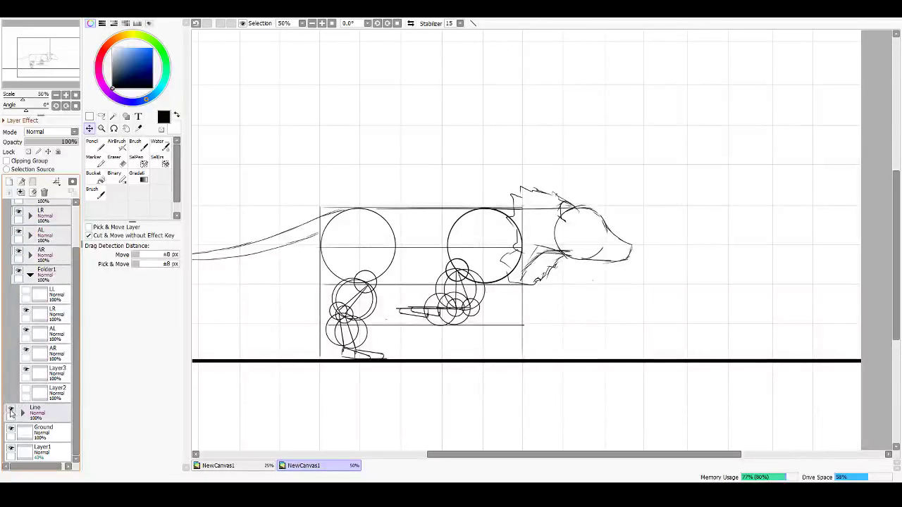
pyautogui.click(11, 409)
pyautogui.scroll(3, 51, 254)
pyautogui.click(25, 229)
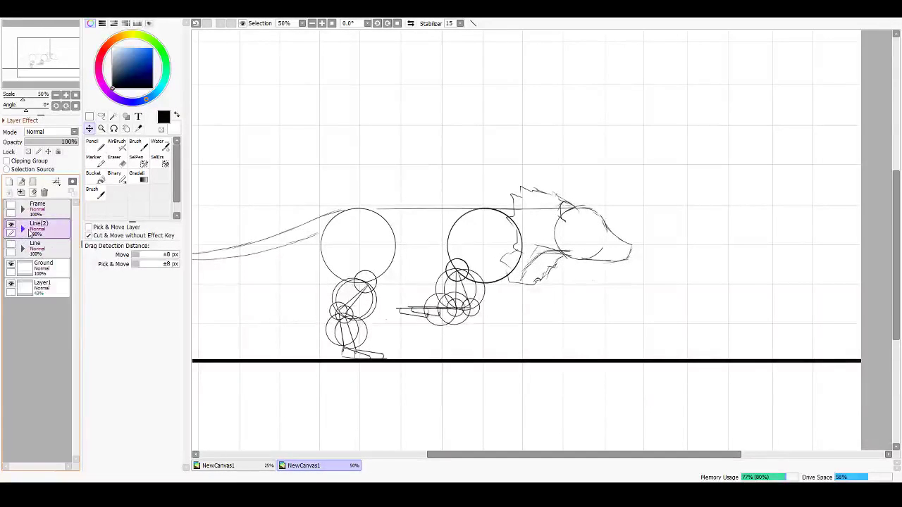
# Step: Merge the Line(2) folder into a single layer and rename it 3
pyautogui.hotkey('ctrl', 'e')
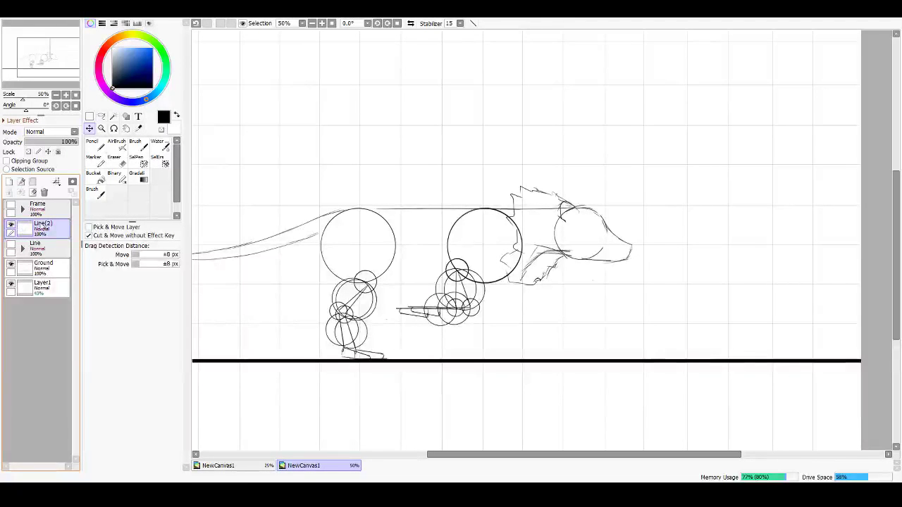
pyautogui.doubleClick(43, 226)
pyautogui.write('3')
pyautogui.press('Return')
# Step: Move layer 3 into the hidden Frame folder above layer 2, and leave the Frame folder collapsed
pyautogui.moveTo(43, 227); pyautogui.dragTo(48, 216)
pyautogui.click(22, 210)
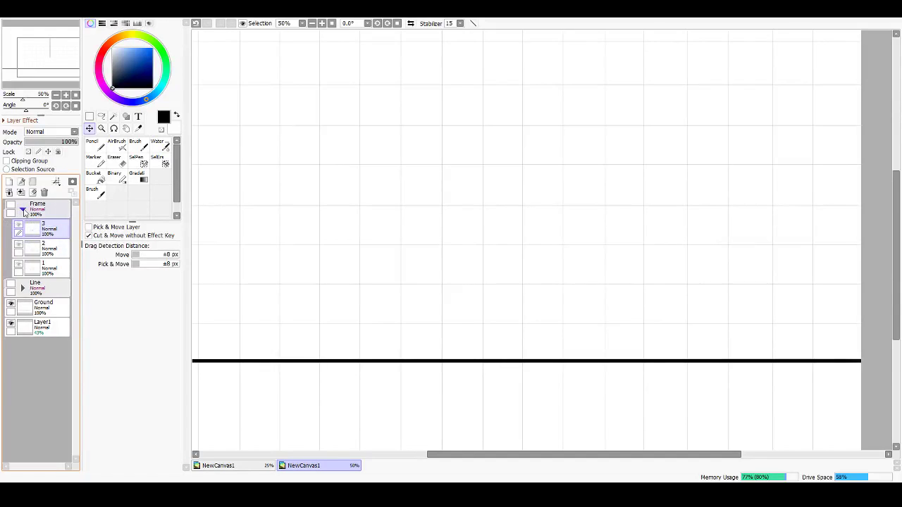
pyautogui.click(22, 210)
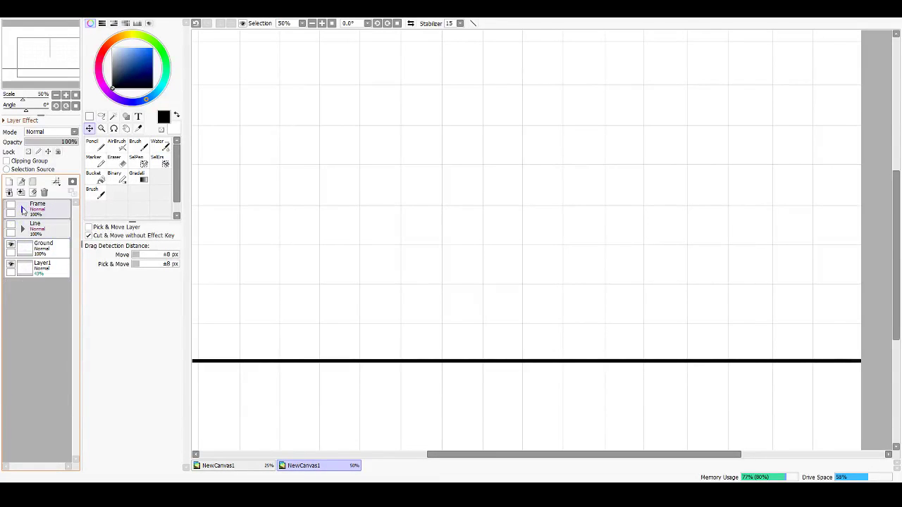
pyautogui.click(22, 210)
pyautogui.click(23, 210)
# Step: Show and expand the Line folder, and hide its LL, LR and AL folders plus Folder1's LR and AL layers
pyautogui.click(10, 226)
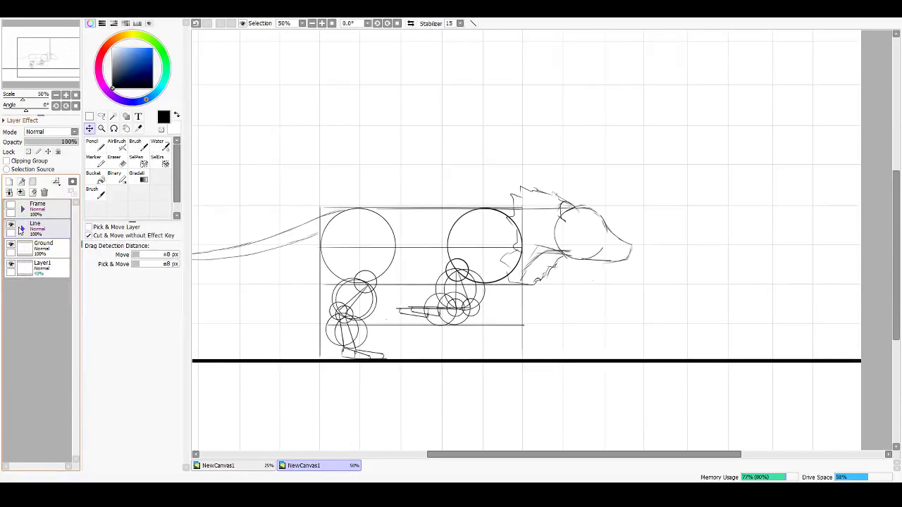
pyautogui.click(23, 229)
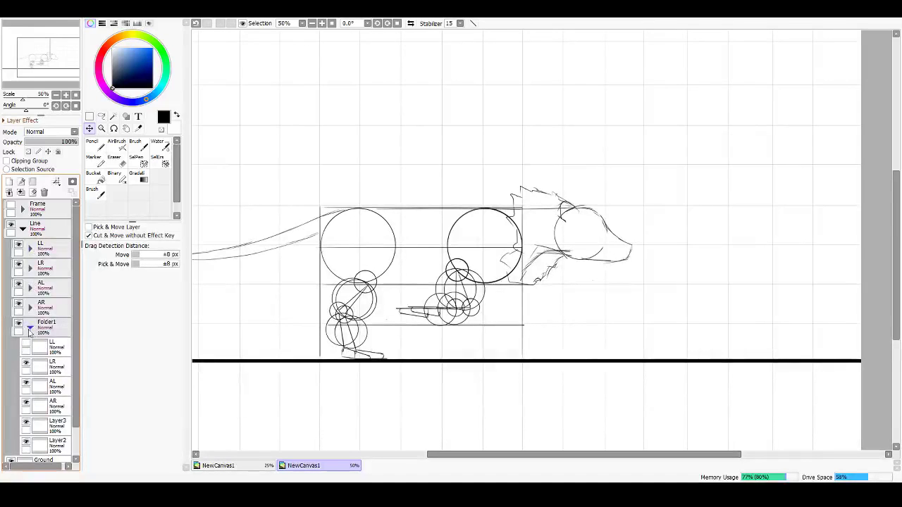
pyautogui.moveTo(19, 247); pyautogui.dragTo(21, 306)
pyautogui.click(26, 365)
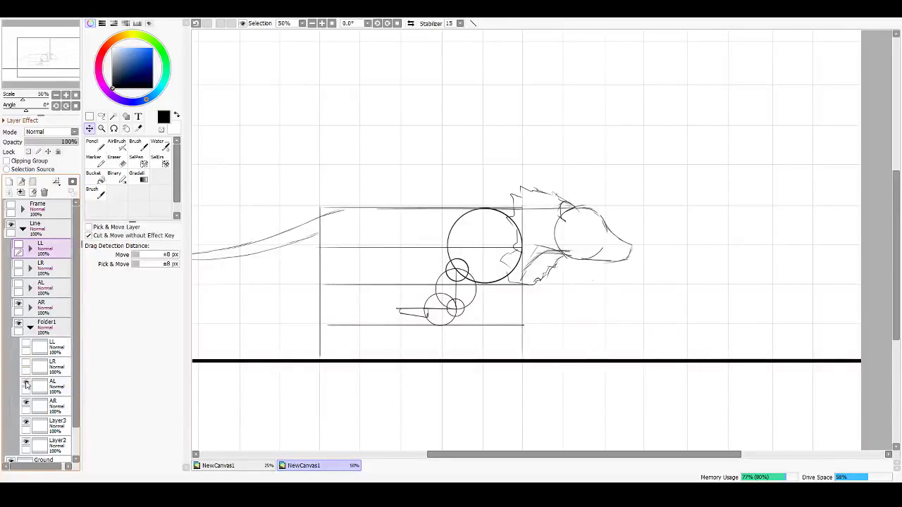
pyautogui.click(26, 384)
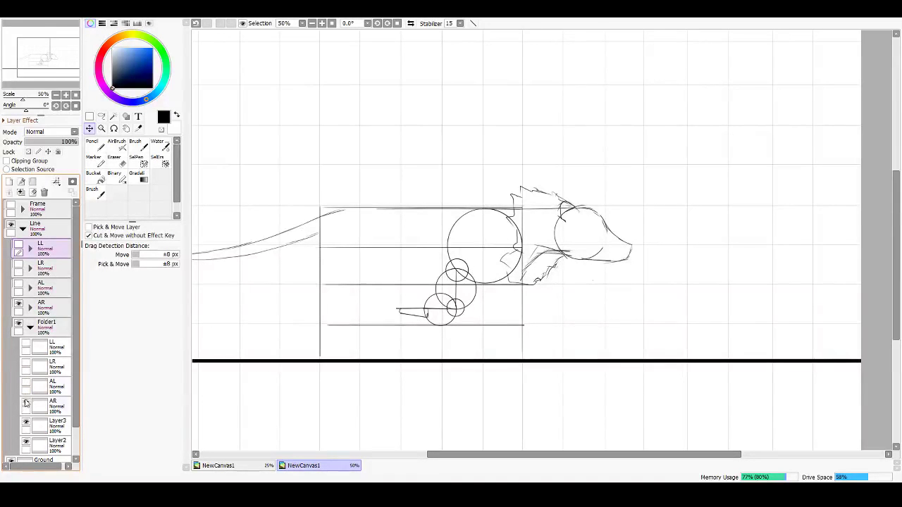
# Step: Rotate Layer5 in the AR folder counterclockwise and move it so the upper leg swings forward beneath the chest circle
pyautogui.click(59, 411)
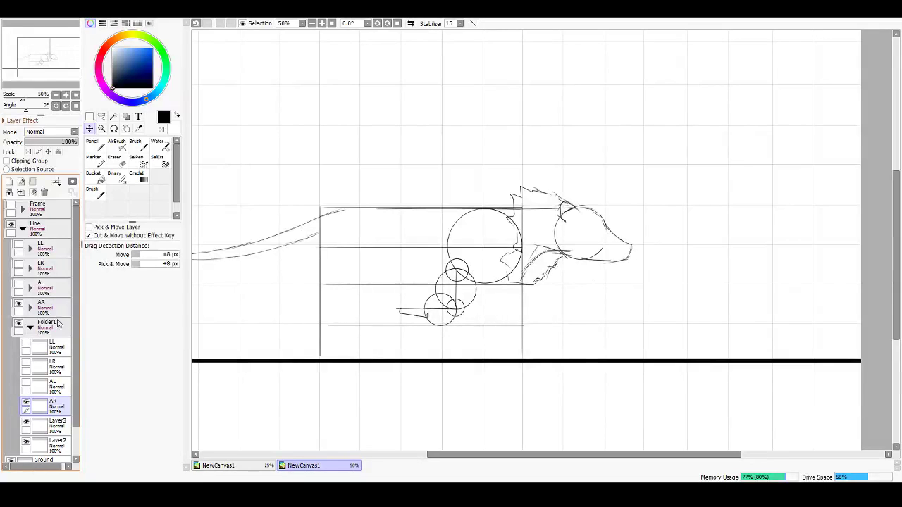
pyautogui.click(31, 308)
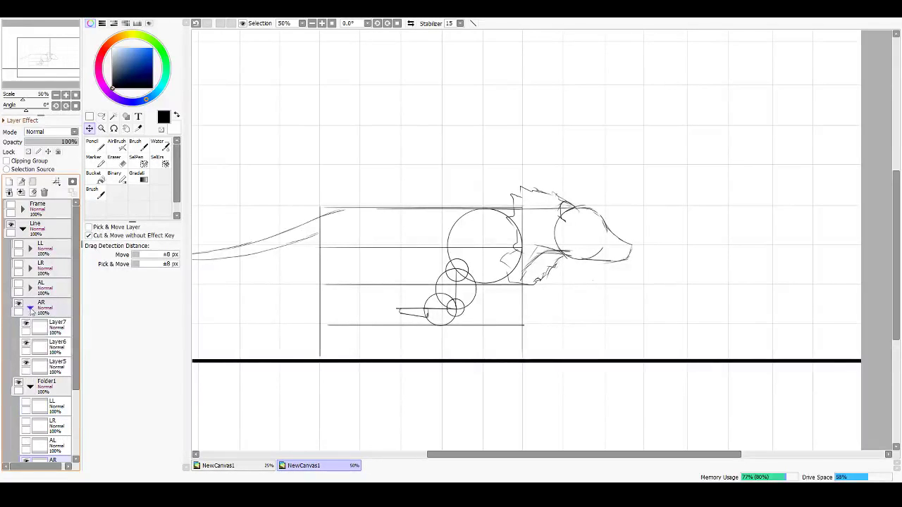
pyautogui.click(62, 365)
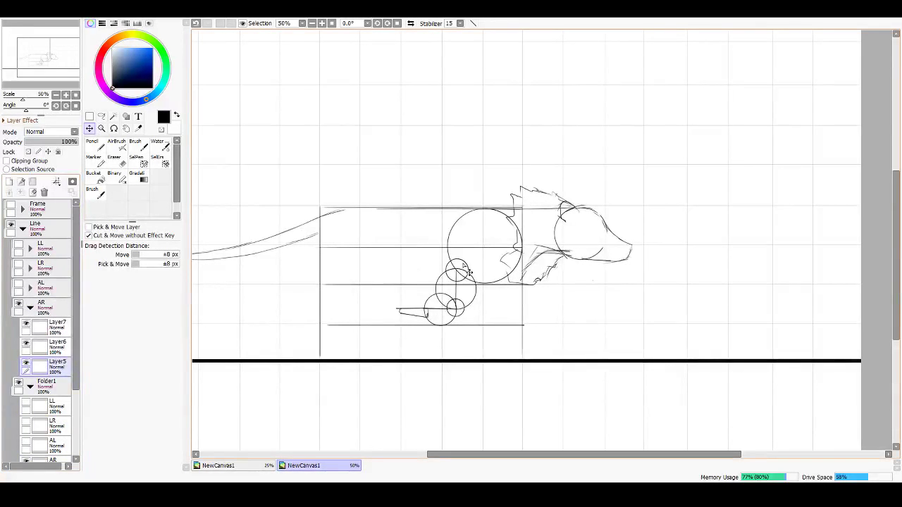
pyautogui.hotkey('ctrl', 't')
pyautogui.moveTo(502, 268); pyautogui.dragTo(487, 284)
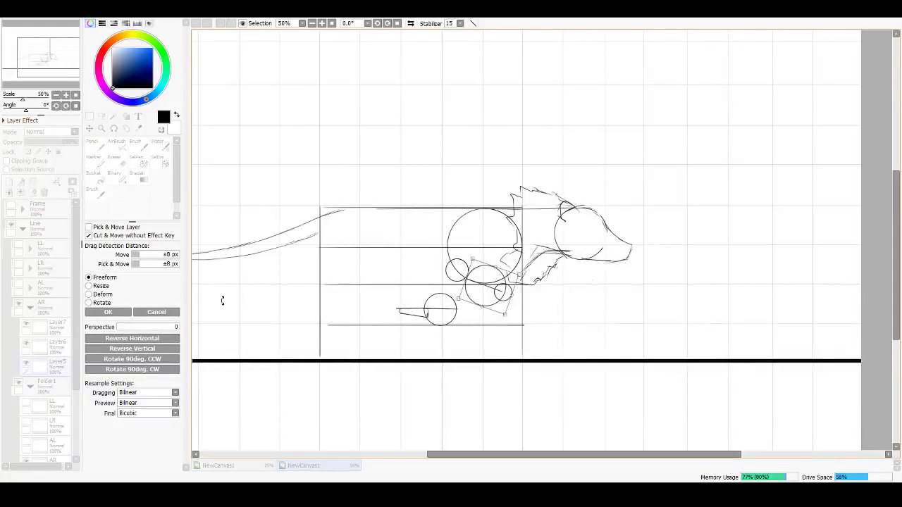
pyautogui.press('Return')
# Step: Move the AR folder's Layer6 circle beneath the repositioned upper leg and rotate its line up toward the small joint circle
pyautogui.click(55, 345)
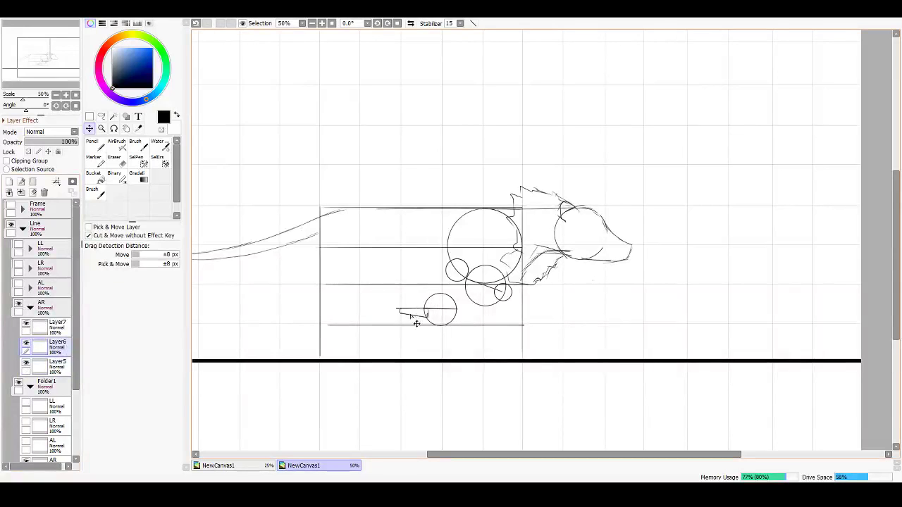
pyautogui.moveTo(447, 323); pyautogui.dragTo(506, 330)
pyautogui.hotkey('ctrl', 't')
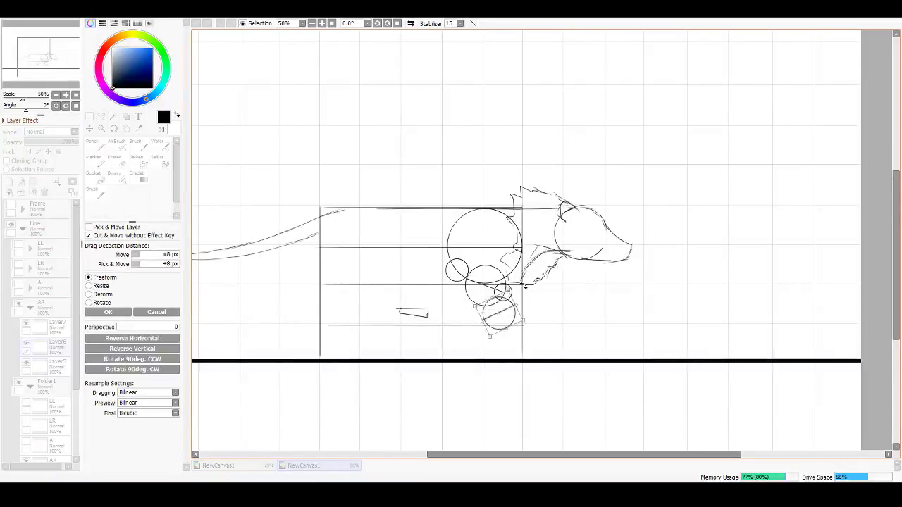
pyautogui.moveTo(525, 287)
pyautogui.mouseDown()
pyautogui.moveTo(538, 294)
pyautogui.moveTo(531, 287)
pyautogui.mouseUp()
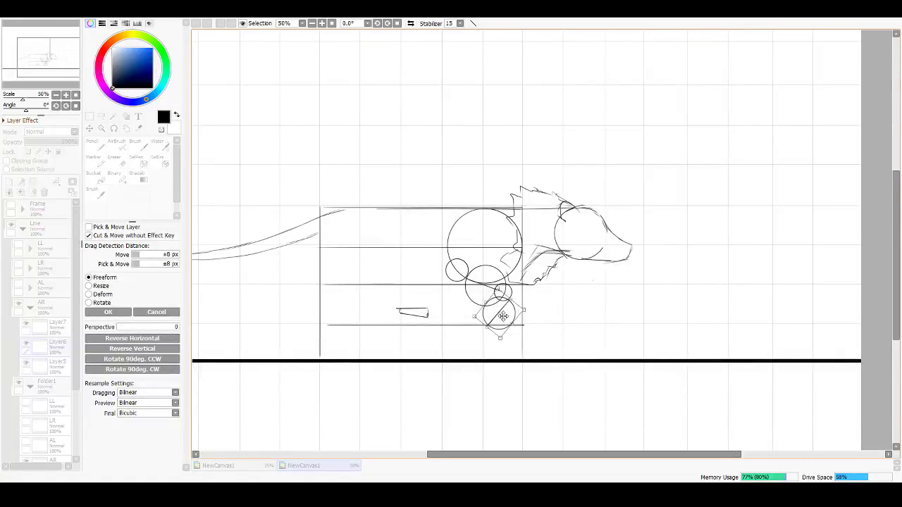
pyautogui.moveTo(503, 316); pyautogui.dragTo(497, 308)
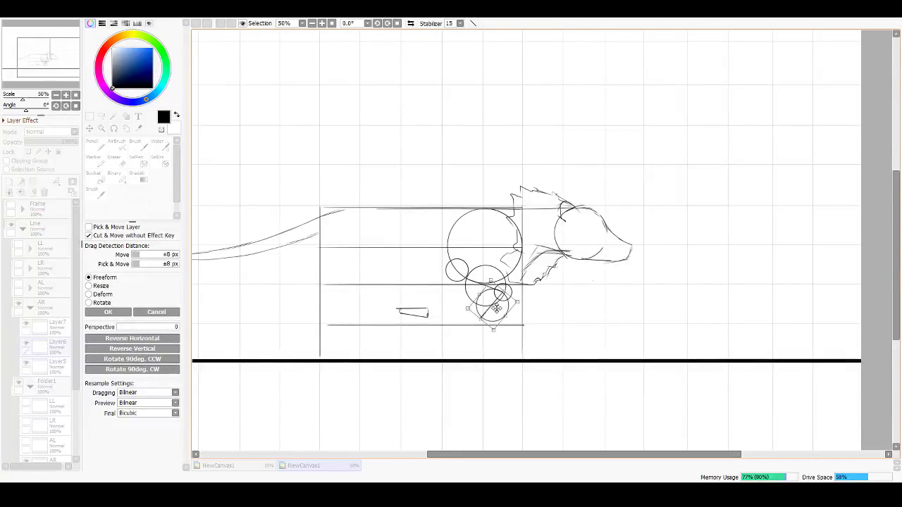
pyautogui.press('Return')
# Step: Move the AR folder's Layer7 foot to the lower leg's end and rotate it to slant down and backward
pyautogui.click(59, 327)
pyautogui.moveTo(425, 321); pyautogui.dragTo(486, 338)
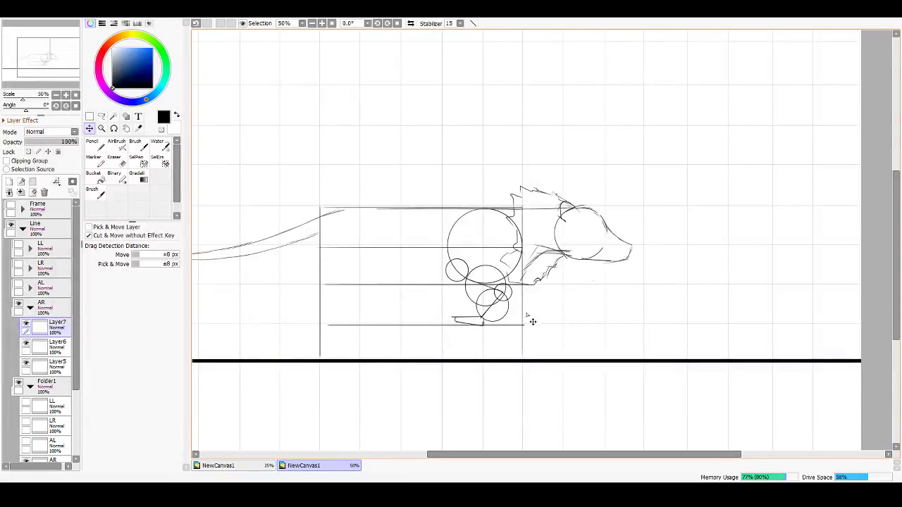
pyautogui.hotkey('ctrl', 't')
pyautogui.moveTo(518, 303); pyautogui.dragTo(491, 289)
pyautogui.press('Return')
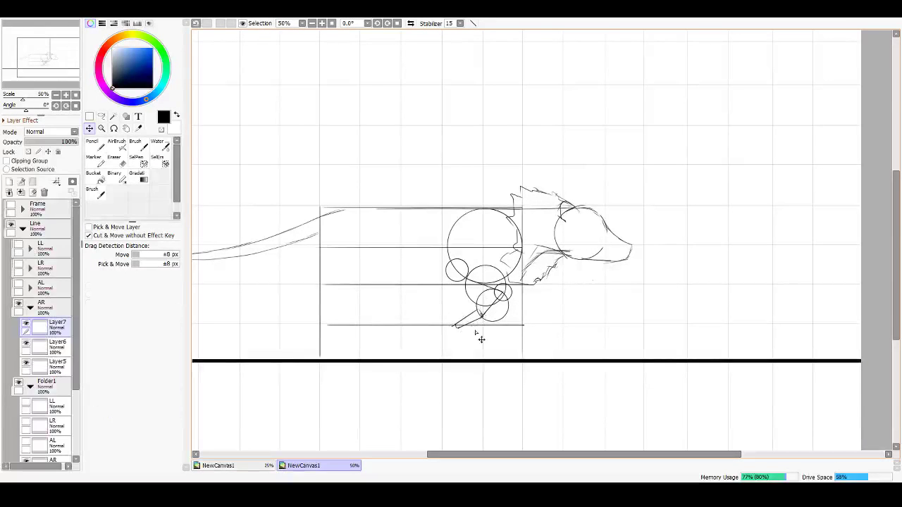
pyautogui.moveTo(472, 327); pyautogui.dragTo(480, 335)
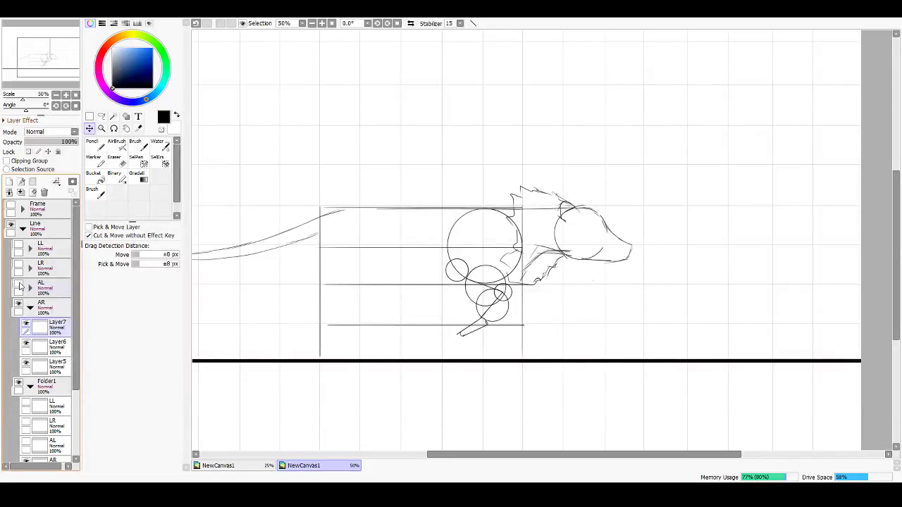
# Step: Show and expand the AL folder, and hide the AR folder
pyautogui.click(19, 285)
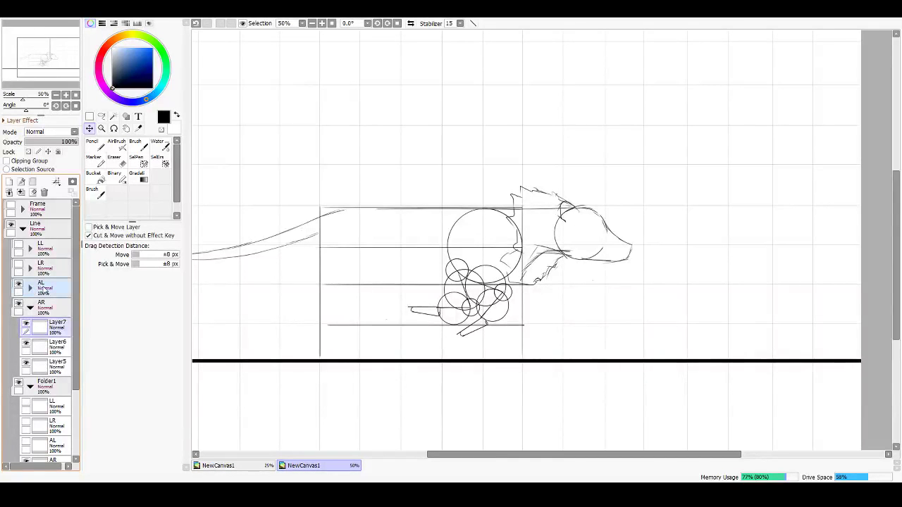
pyautogui.click(42, 289)
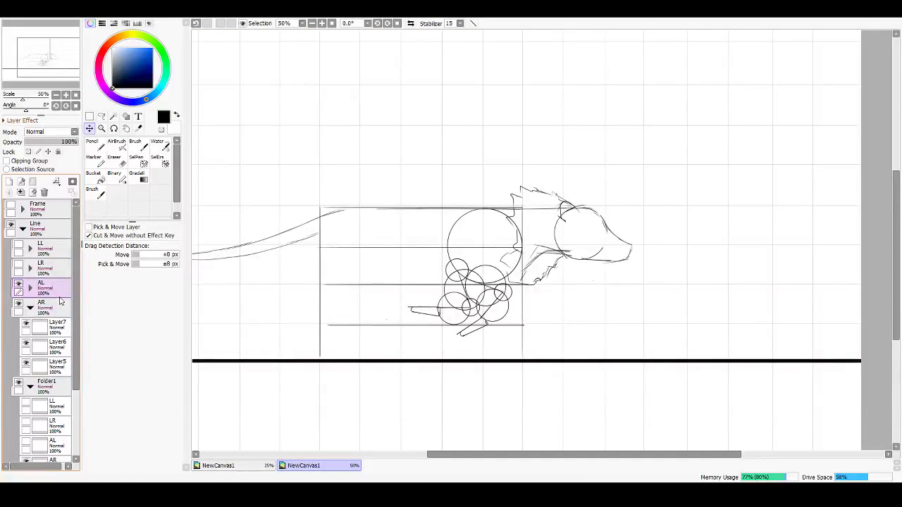
pyautogui.click(18, 304)
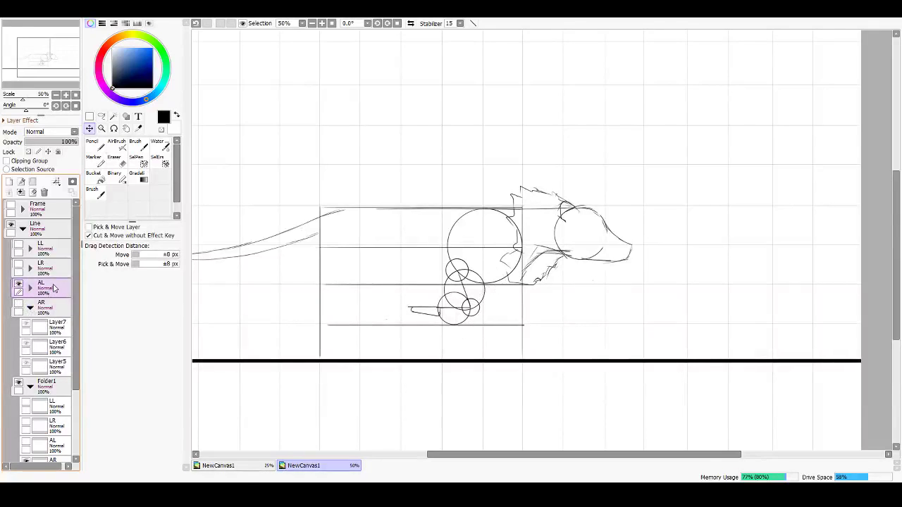
pyautogui.hotkey('ctrl', 't')
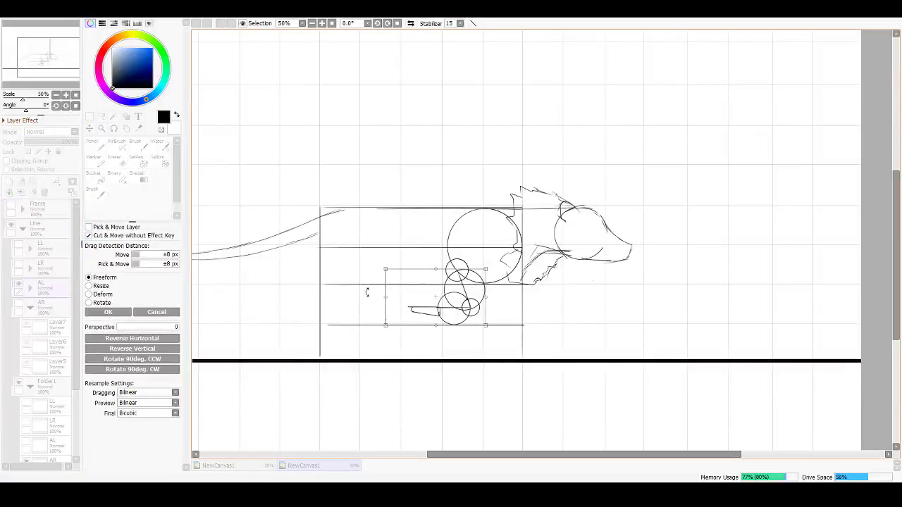
pyautogui.press('Escape')
pyautogui.click(30, 287)
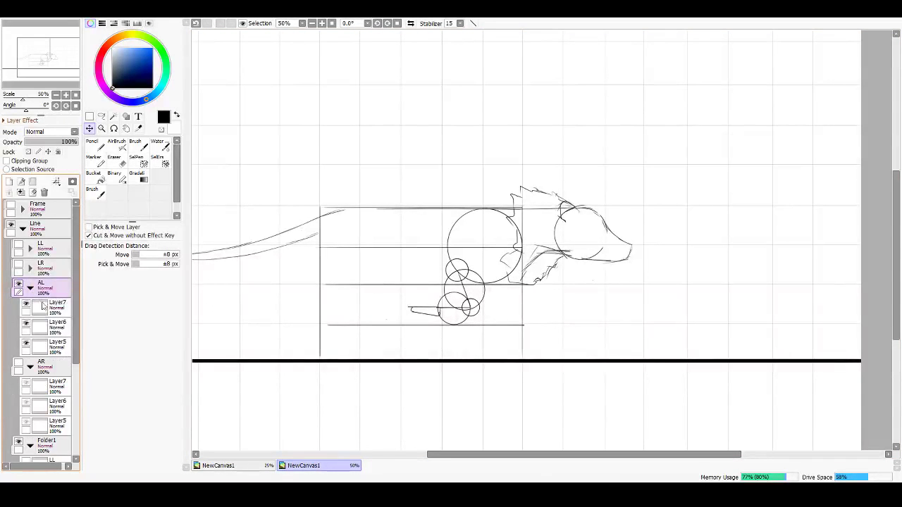
# Step: Rotate Layer5 in the AL folder counterclockwise and move it forward beneath the chest circle to match the AR upper leg
pyautogui.click(56, 307)
pyautogui.click(56, 347)
pyautogui.moveTo(481, 295)
pyautogui.mouseDown()
pyautogui.moveTo(492, 302)
pyautogui.moveTo(483, 294)
pyautogui.mouseUp()
pyautogui.hotkey('ctrl', 't')
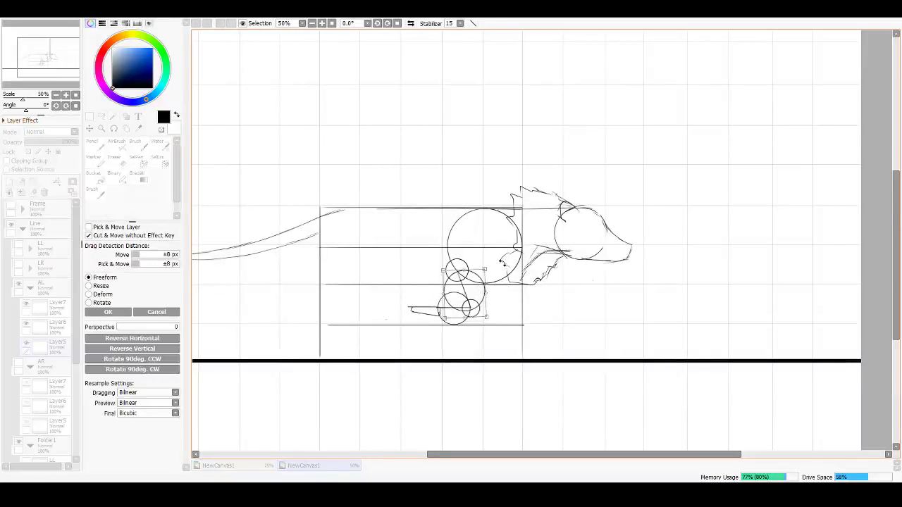
pyautogui.moveTo(503, 264); pyautogui.dragTo(472, 251)
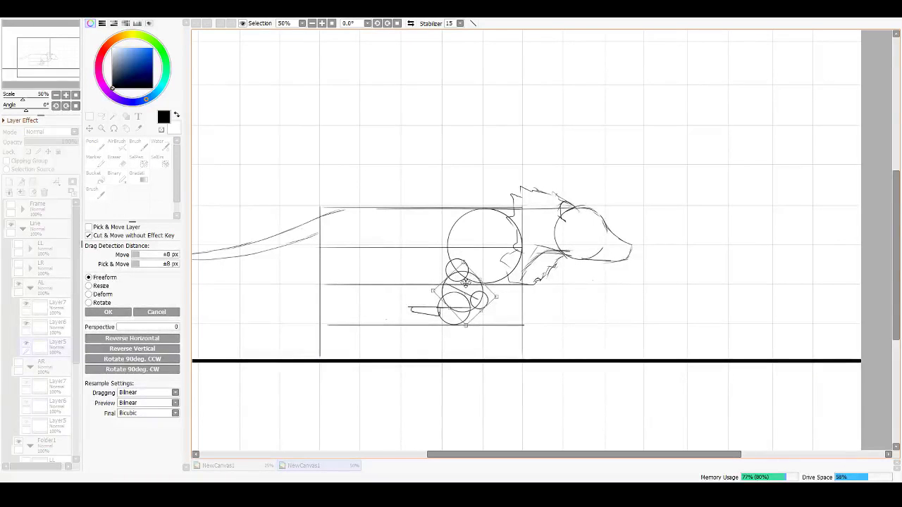
pyautogui.moveTo(466, 282); pyautogui.dragTo(485, 278)
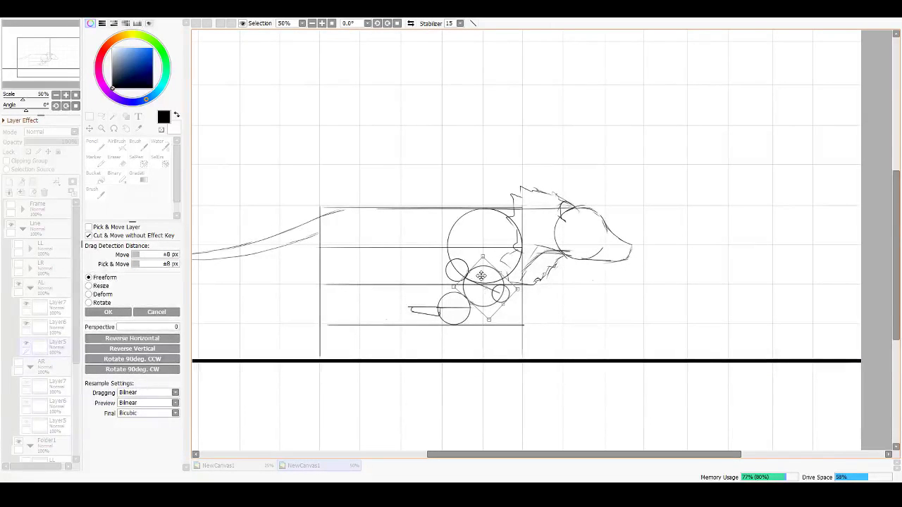
pyautogui.click(108, 312)
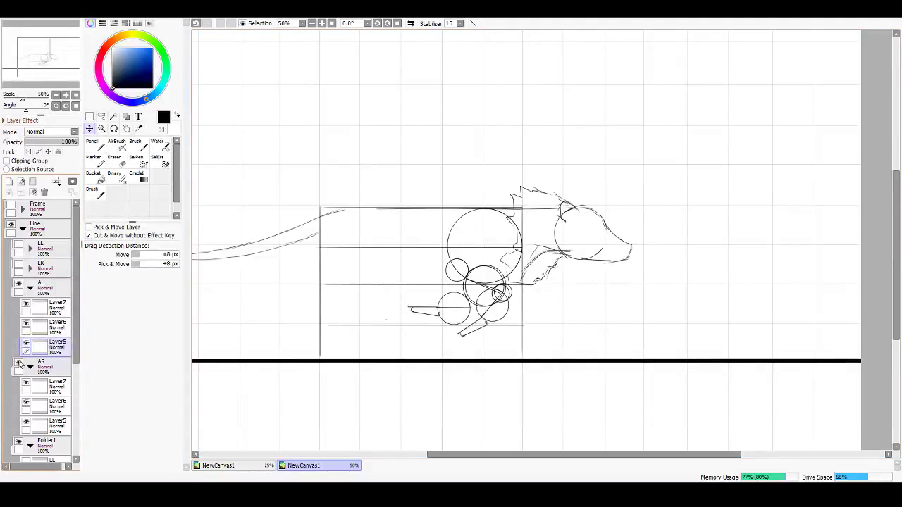
# Step: With the AR folder hidden, rotate the AL folder's Layer6 and move it beneath the repositioned upper leg
pyautogui.click(18, 362)
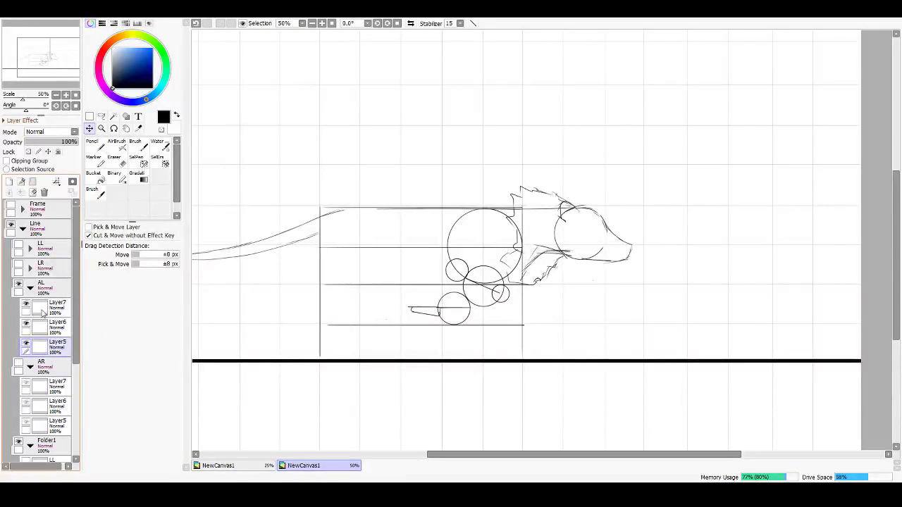
pyautogui.click(73, 326)
pyautogui.hotkey('ctrl', 't')
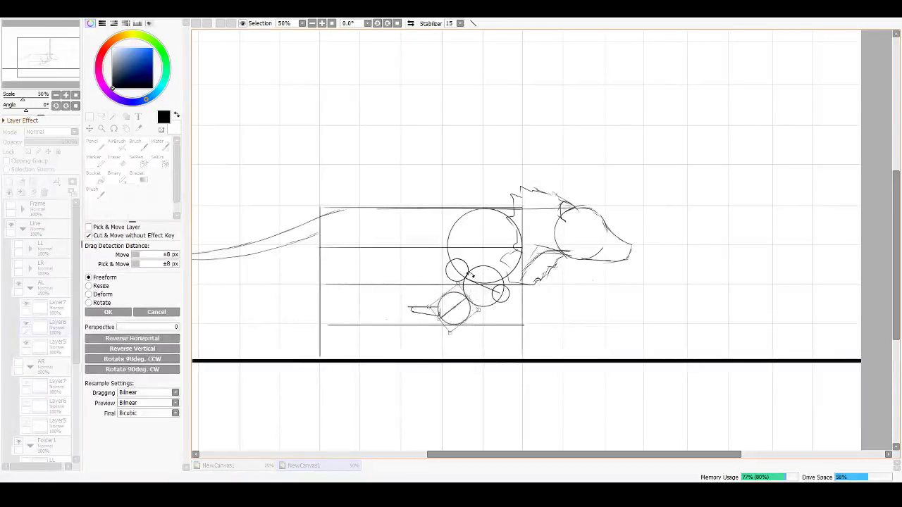
pyautogui.moveTo(474, 279); pyautogui.dragTo(486, 313)
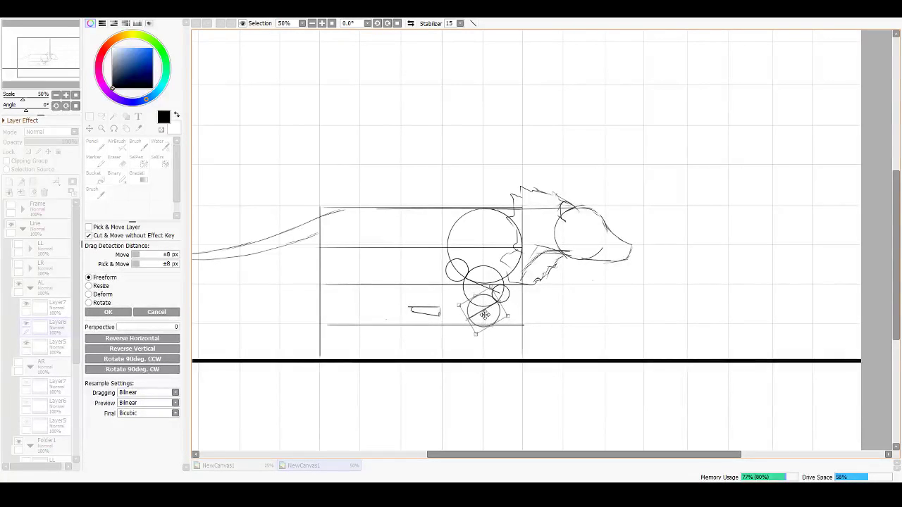
pyautogui.click(108, 311)
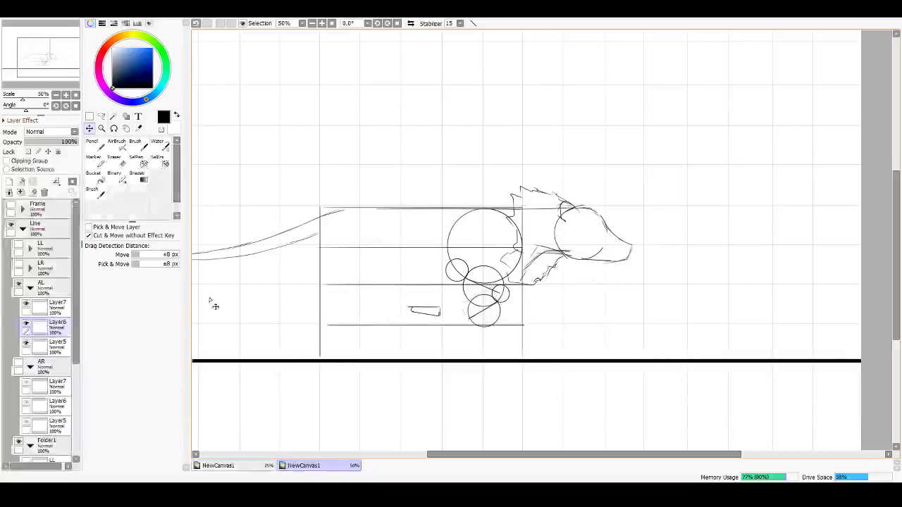
# Step: Show the AR folder for comparison and shift and rotate the AL folder's Layer6 onto AR's lower leg circle
pyautogui.click(19, 366)
pyautogui.click(20, 366)
pyautogui.click(20, 366)
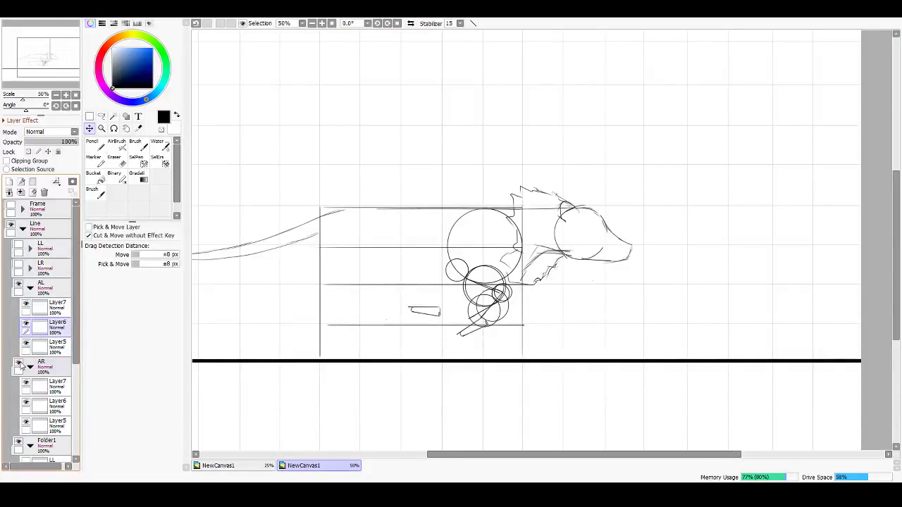
pyautogui.click(20, 366)
pyautogui.click(20, 366)
pyautogui.click(20, 366)
pyautogui.click(19, 366)
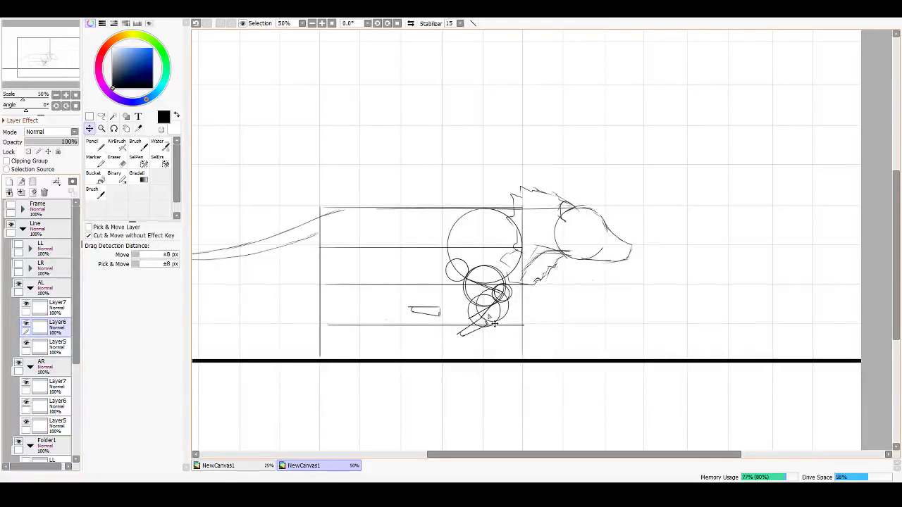
pyautogui.moveTo(495, 325); pyautogui.dragTo(504, 319)
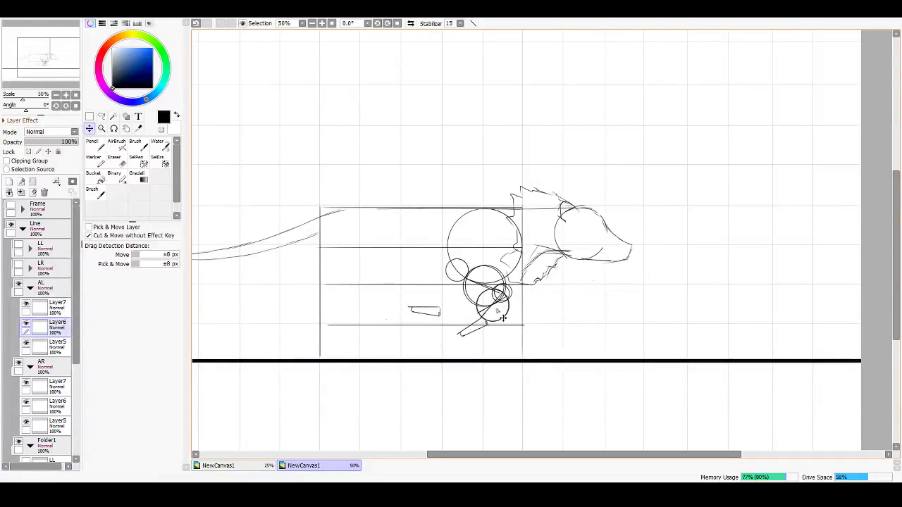
pyautogui.hotkey('ctrl', 't')
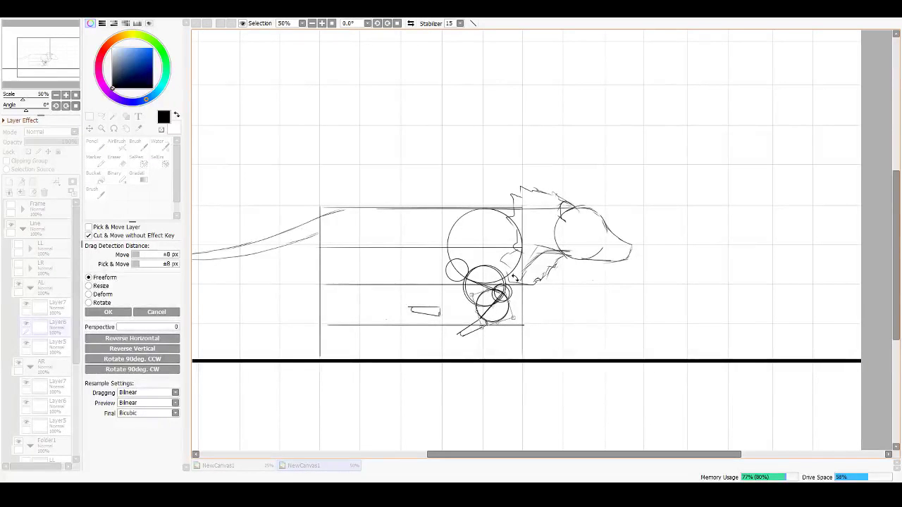
pyautogui.press('Return')
# Step: Move the AL folder's Layer7 foot to the end of the lower leg, and collapse the AL and AR folders
pyautogui.click(56, 307)
pyautogui.moveTo(448, 326); pyautogui.dragTo(491, 336)
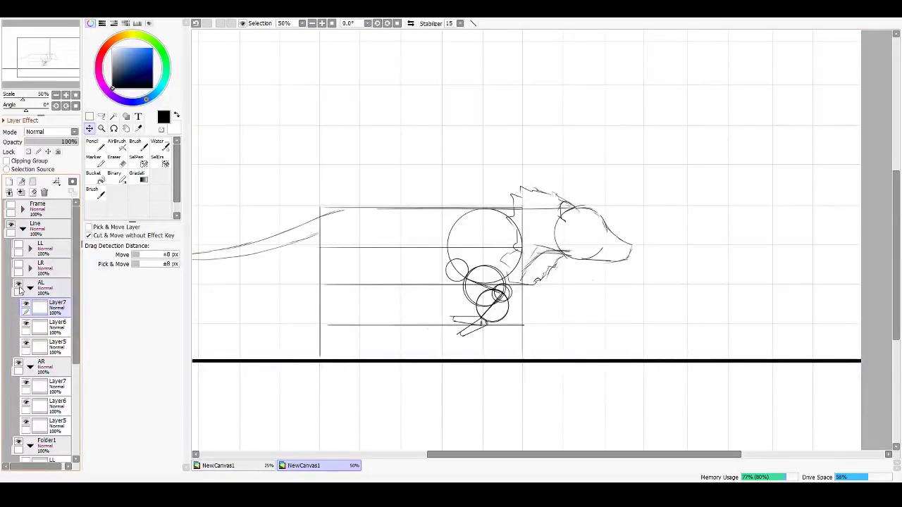
pyautogui.click(29, 288)
pyautogui.click(30, 307)
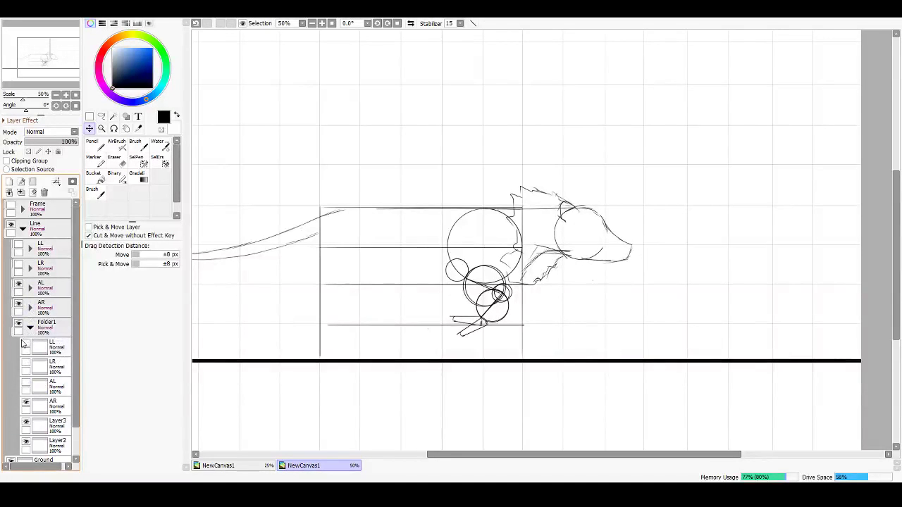
# Step: Show Folder1's LR layer and rotate its hip circles slightly clockwise, keeping Folder1's AL layer hidden
pyautogui.click(26, 385)
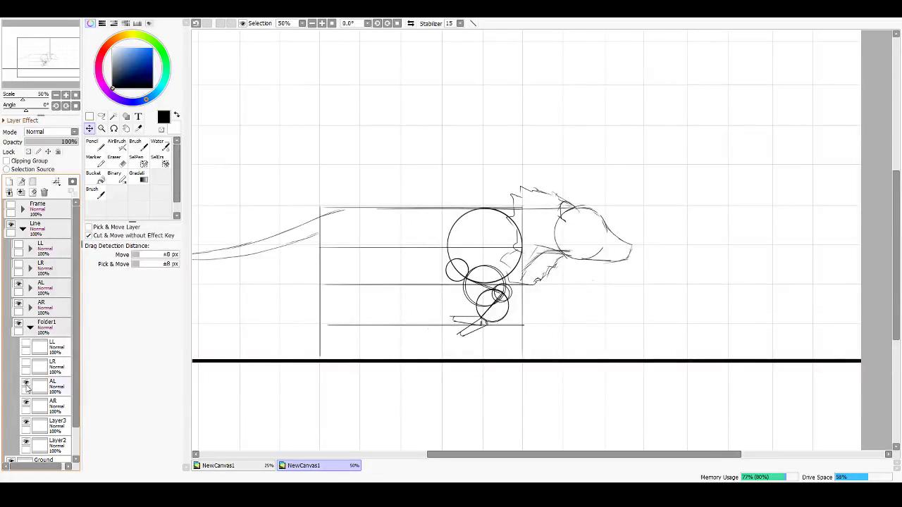
pyautogui.click(26, 386)
pyautogui.click(26, 365)
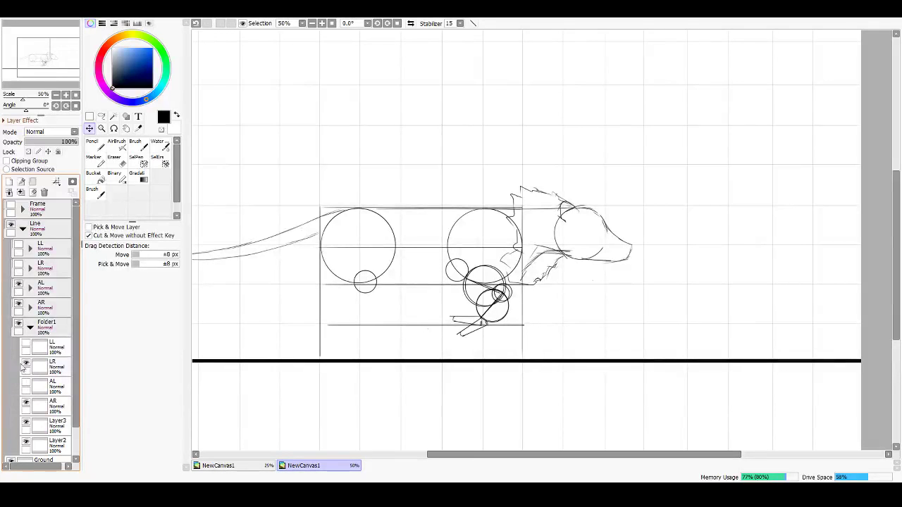
pyautogui.hotkey('ctrl', 't')
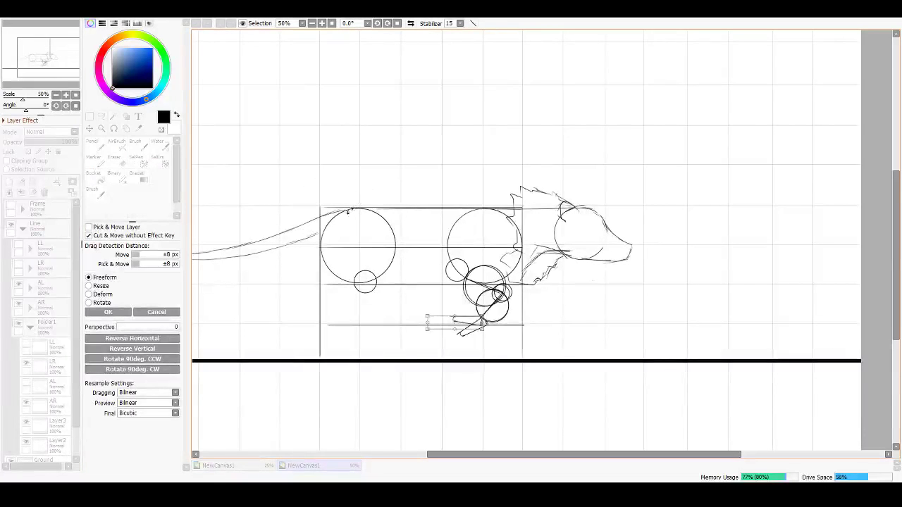
pyautogui.click(108, 313)
pyautogui.click(58, 365)
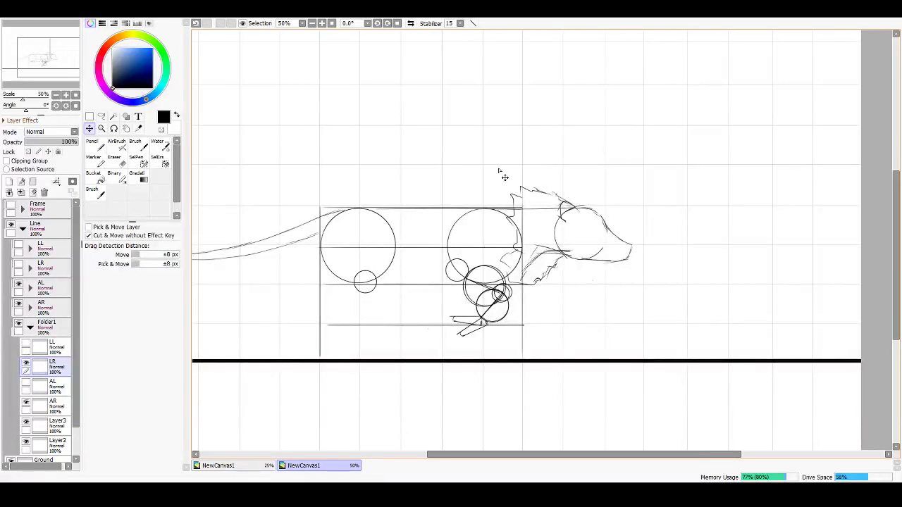
pyautogui.hotkey('ctrl', 't')
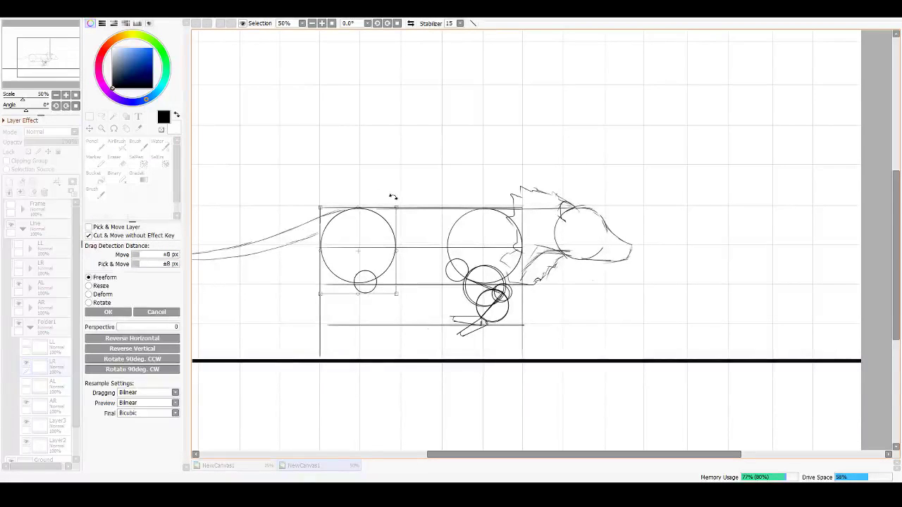
pyautogui.moveTo(393, 196); pyautogui.dragTo(413, 210)
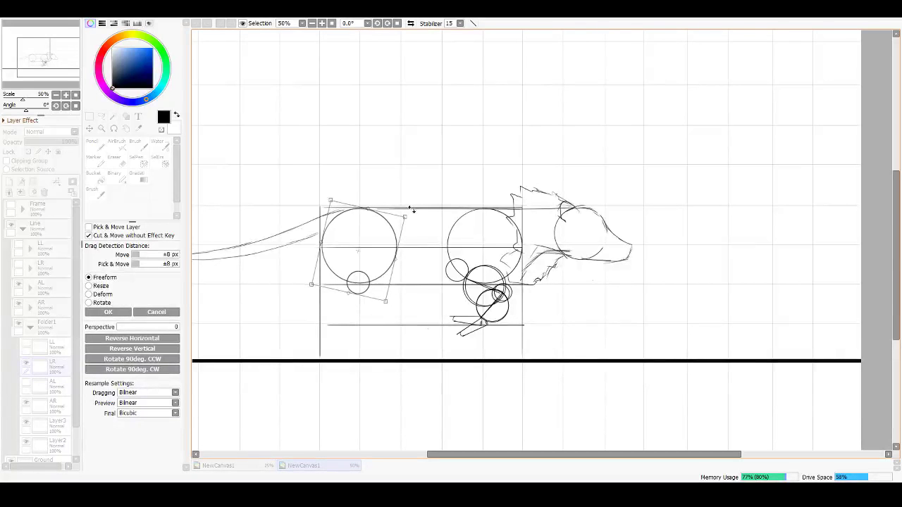
pyautogui.press('Escape')
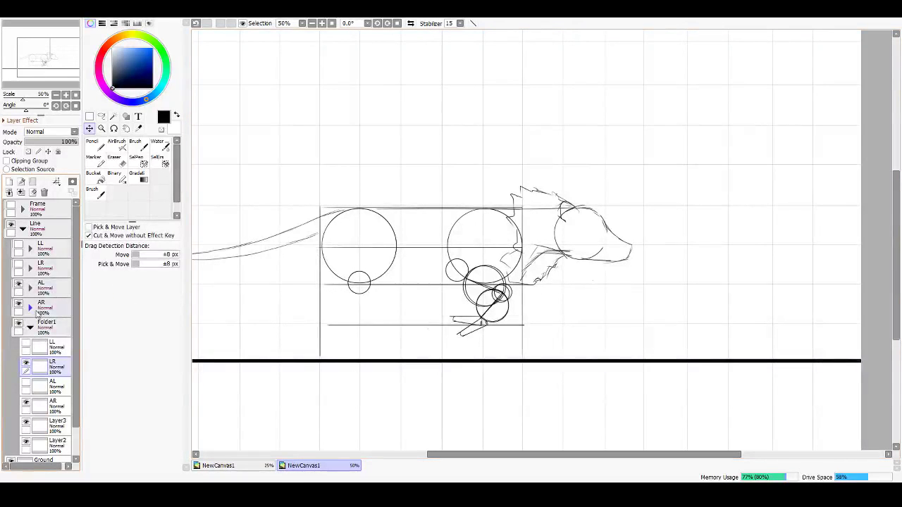
# Step: Show the LR folder and move its Layer5 upper leg backward beneath the hip circle, rotated slightly clockwise
pyautogui.click(18, 268)
pyautogui.click(29, 268)
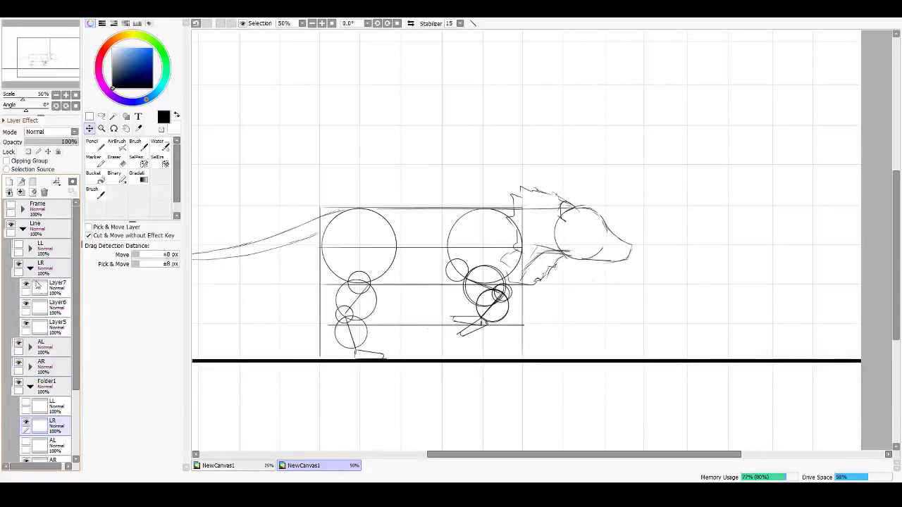
pyautogui.click(58, 326)
pyautogui.hotkey('ctrl', 't')
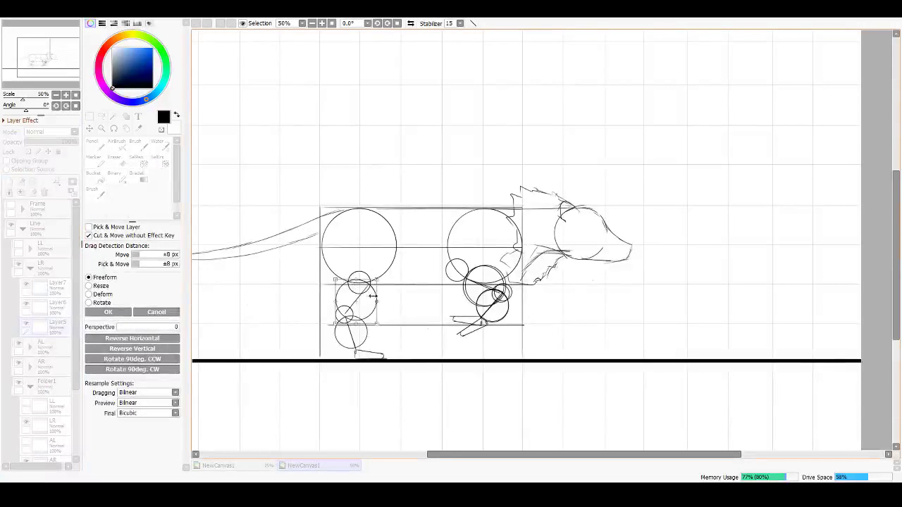
pyautogui.moveTo(359, 297); pyautogui.dragTo(342, 302)
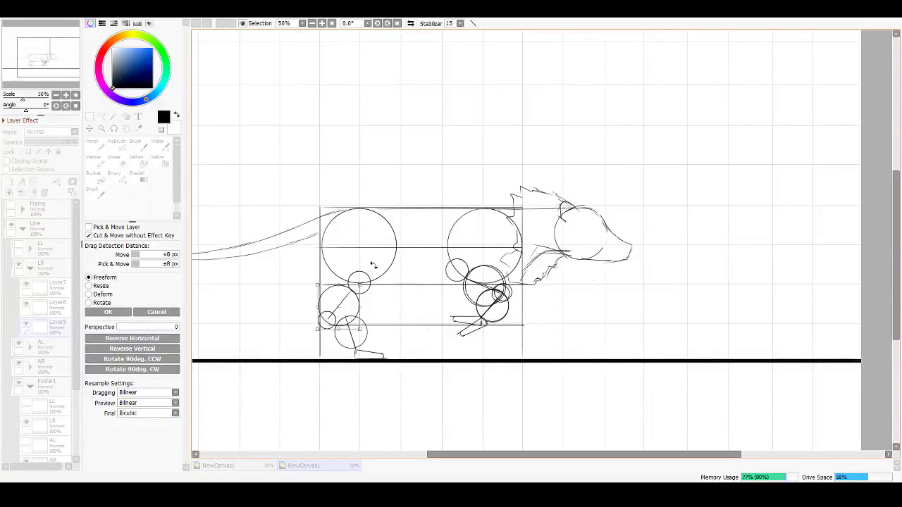
pyautogui.moveTo(377, 288); pyautogui.dragTo(347, 294)
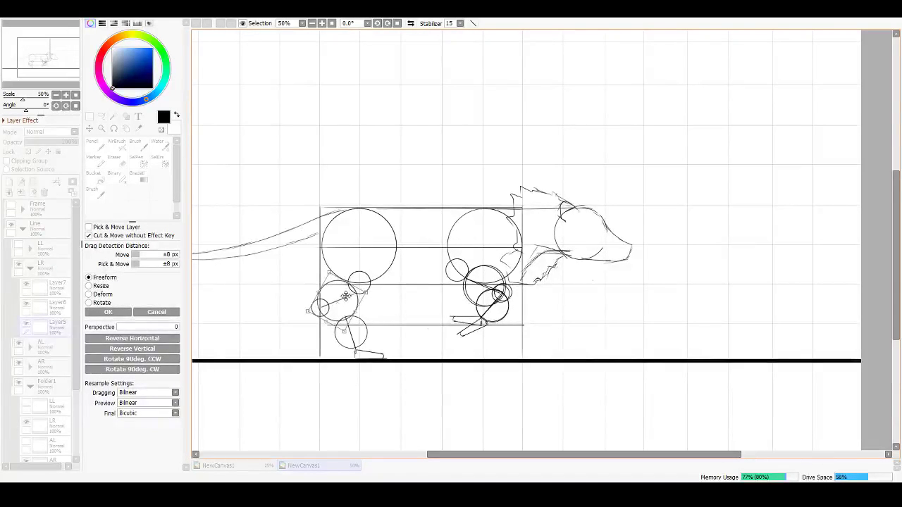
pyautogui.moveTo(368, 282); pyautogui.dragTo(366, 280)
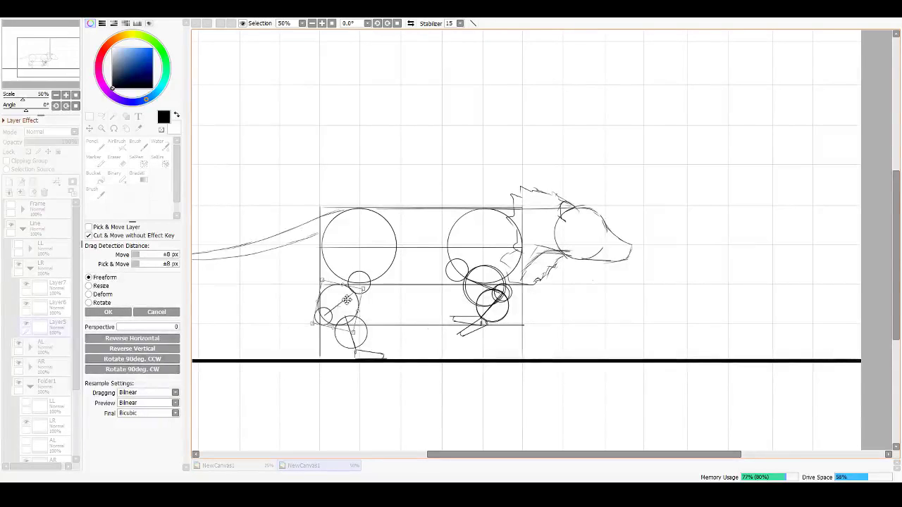
pyautogui.press('Return')
# Step: Move the LR folder's Layer6 lower leg beneath the repositioned upper leg and its Layer7 foot to the lower leg's end
pyautogui.hotkey('ctrl', 'z')
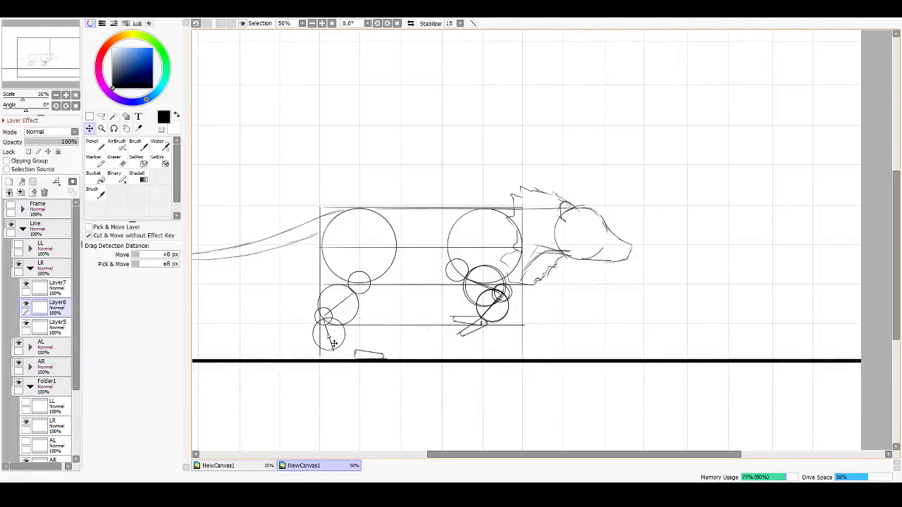
pyautogui.click(57, 287)
pyautogui.moveTo(354, 351); pyautogui.dragTo(332, 351)
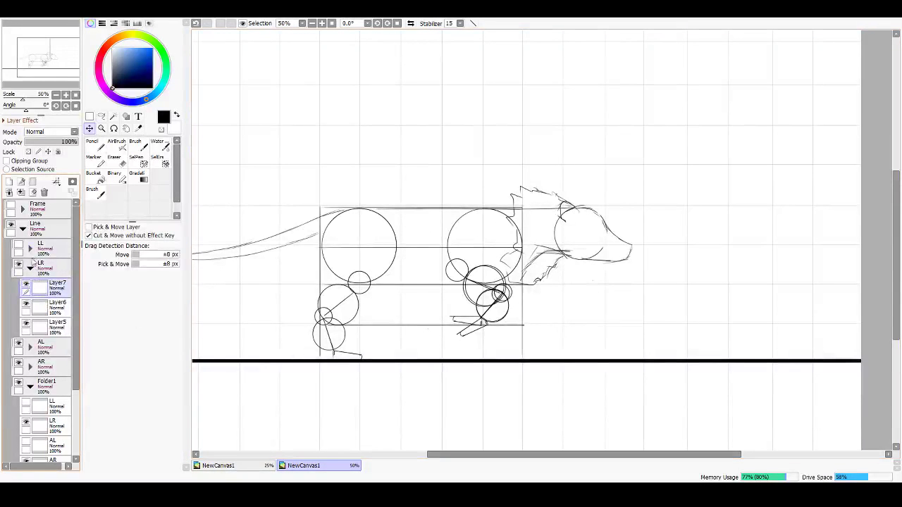
# Step: Show the LL folder and move the whole leg backward onto the repositioned LR leg
pyautogui.click(19, 244)
pyautogui.click(19, 245)
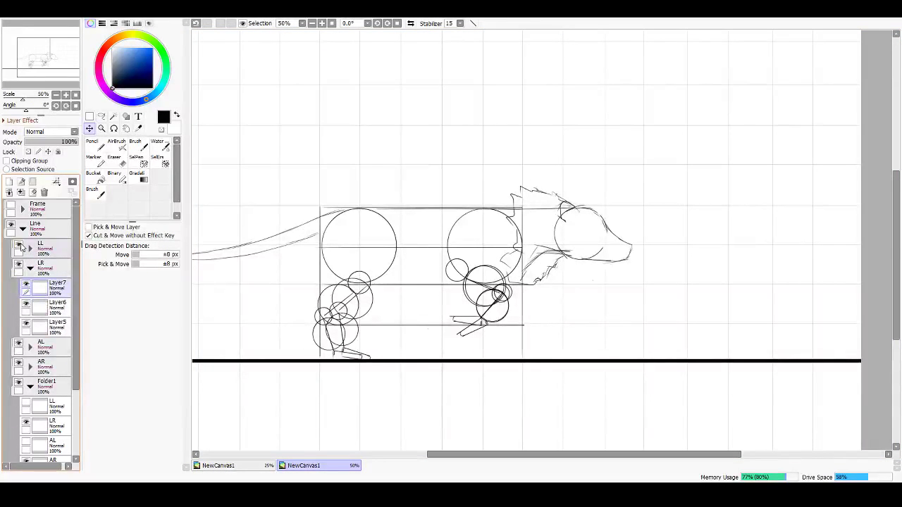
pyautogui.click(20, 244)
pyautogui.click(19, 245)
pyautogui.click(42, 249)
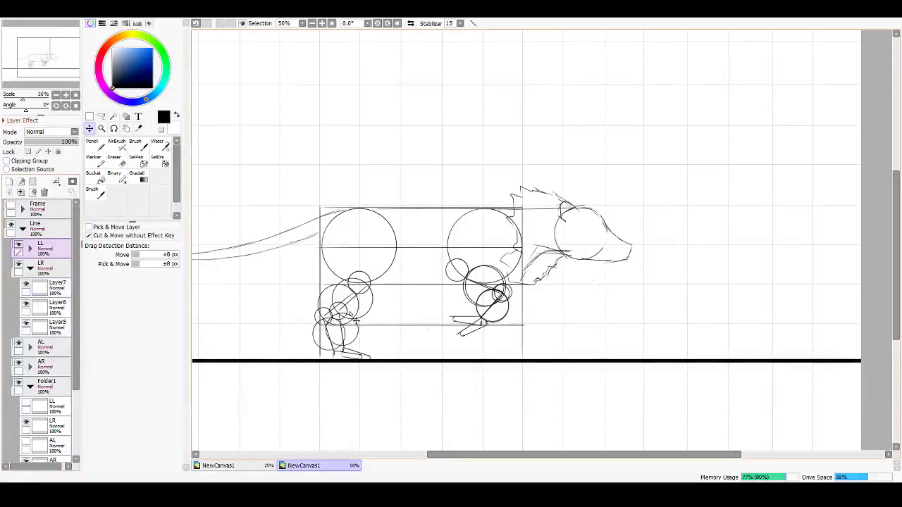
pyautogui.moveTo(346, 321); pyautogui.dragTo(336, 320)
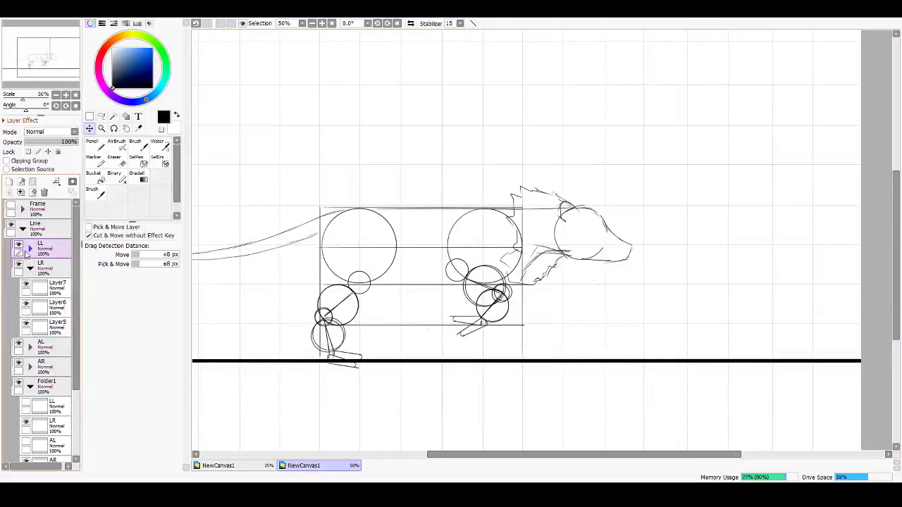
# Step: Rotate the LL folder's Layer7 foot counterclockwise and raise it flat onto the ground line, and collapse the LL and LR folders
pyautogui.click(30, 248)
pyautogui.click(53, 266)
pyautogui.hotkey('ctrl', 't')
pyautogui.moveTo(377, 331); pyautogui.dragTo(368, 324)
pyautogui.moveTo(348, 359); pyautogui.dragTo(349, 352)
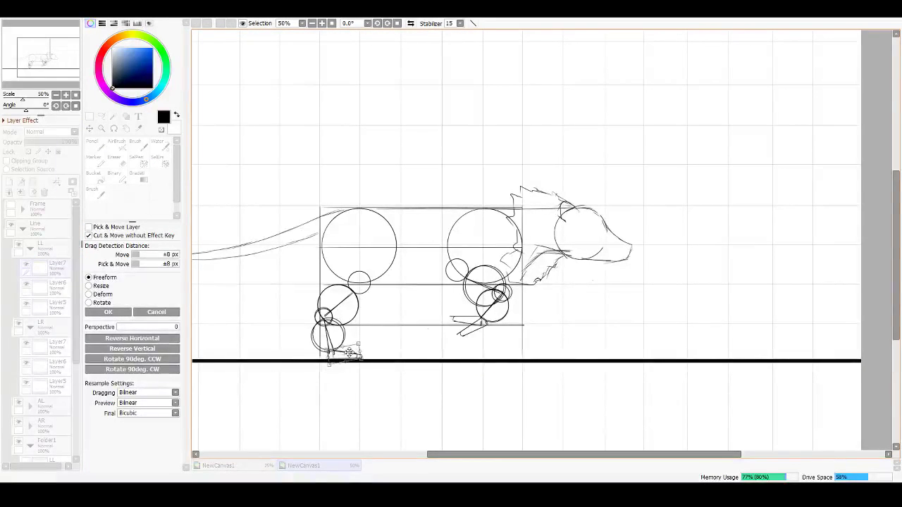
pyautogui.press('Return')
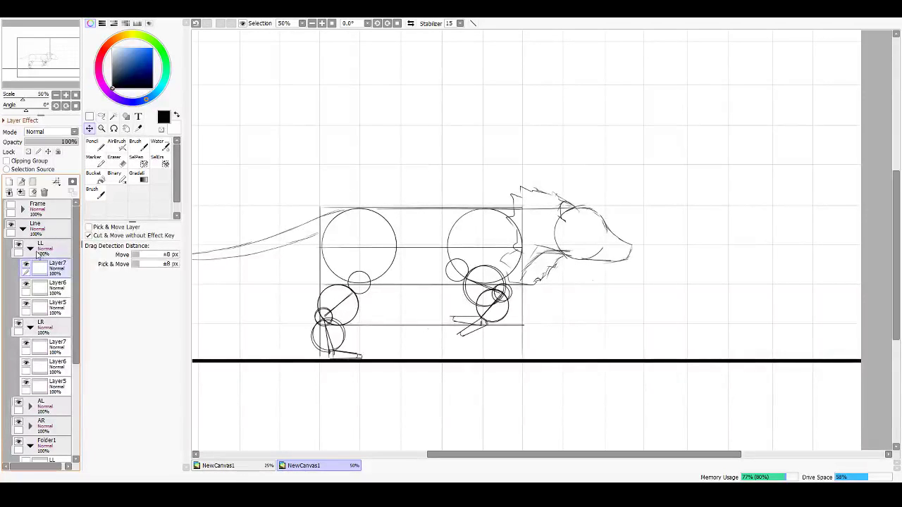
pyautogui.click(30, 327)
pyautogui.click(30, 248)
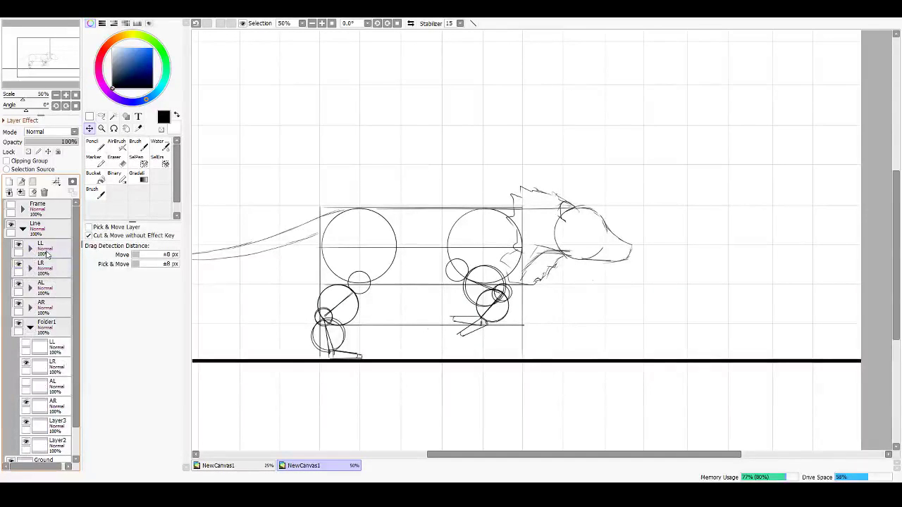
# Step: Duplicate the Line folder, hide the original, and merge the copy into one layer without the Layer2 guide lines
pyautogui.click(23, 230)
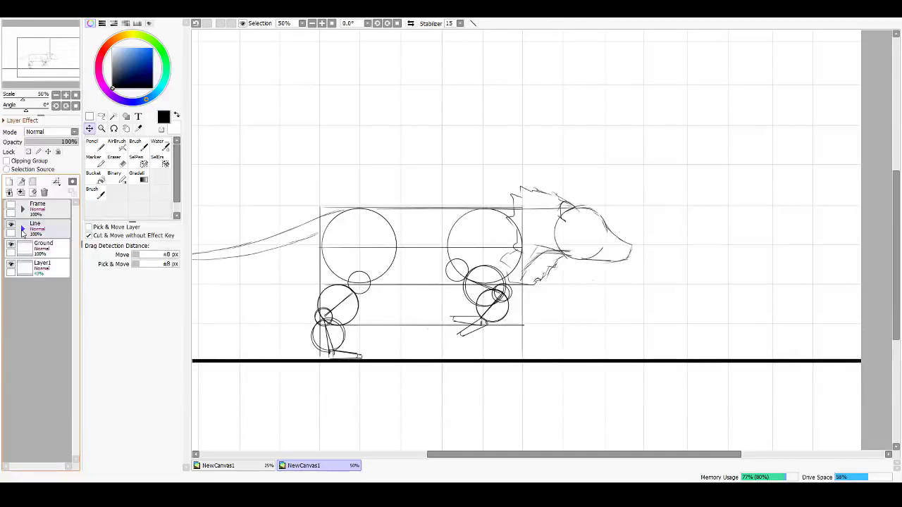
pyautogui.moveTo(47, 230); pyautogui.dragTo(9, 181)
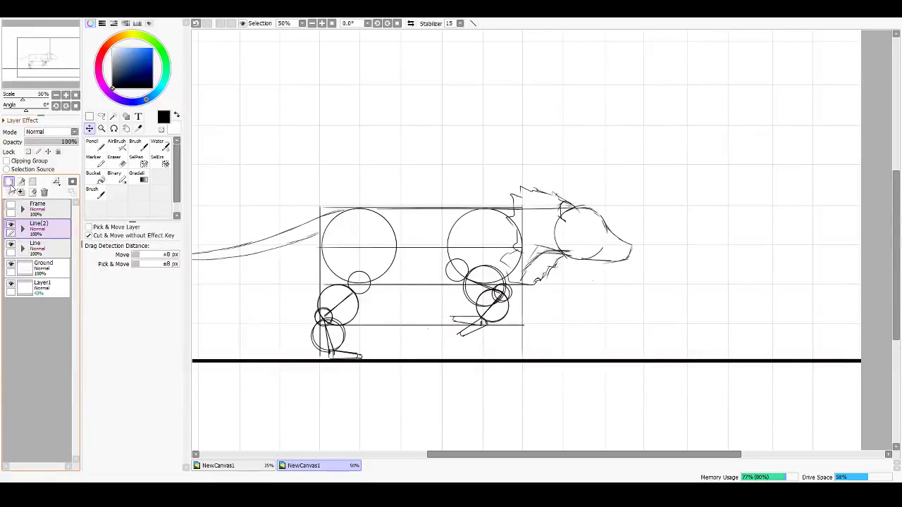
pyautogui.click(22, 249)
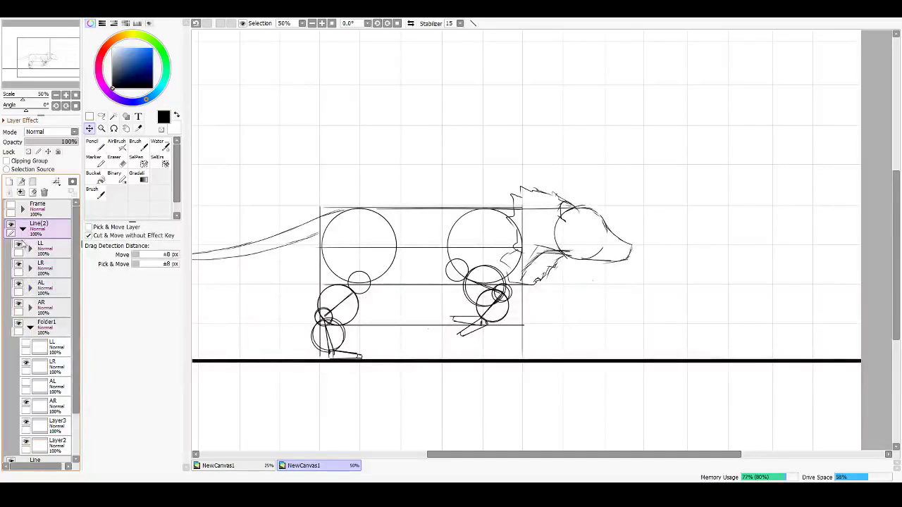
pyautogui.click(23, 249)
pyautogui.click(22, 229)
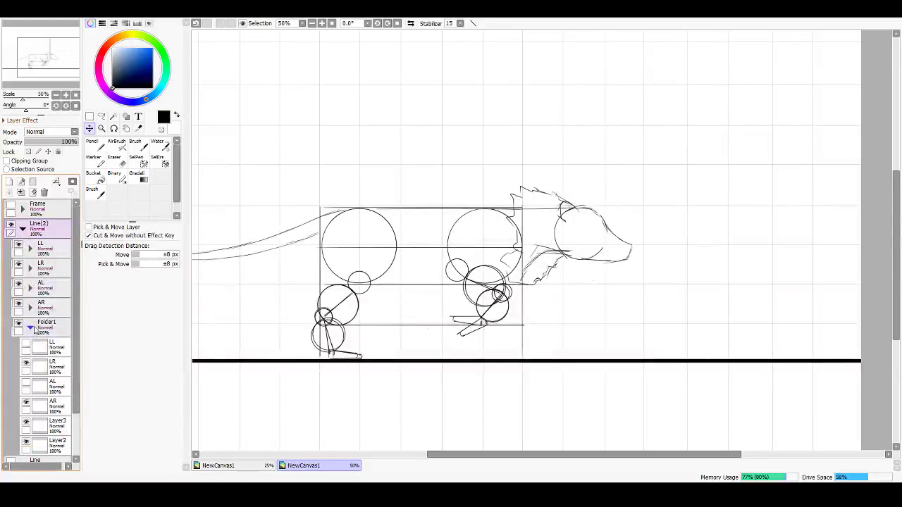
pyautogui.click(26, 443)
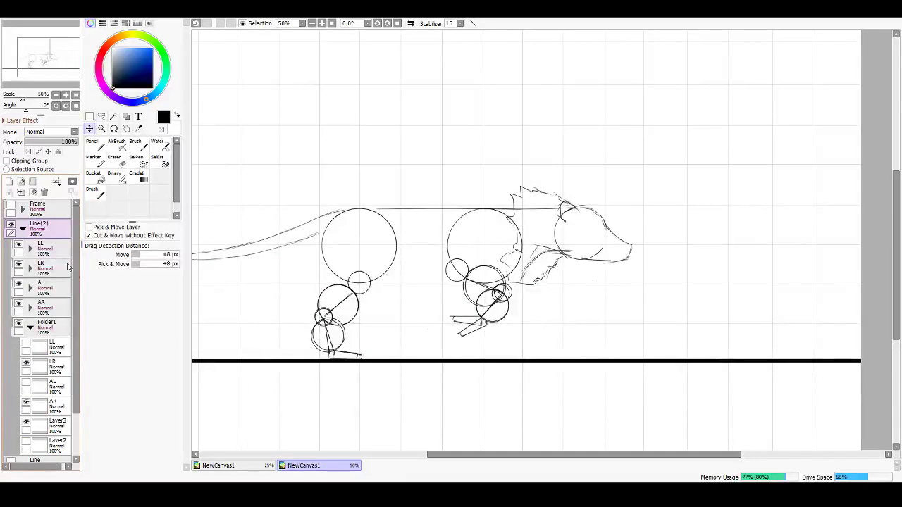
pyautogui.hotkey('ctrl', 'e')
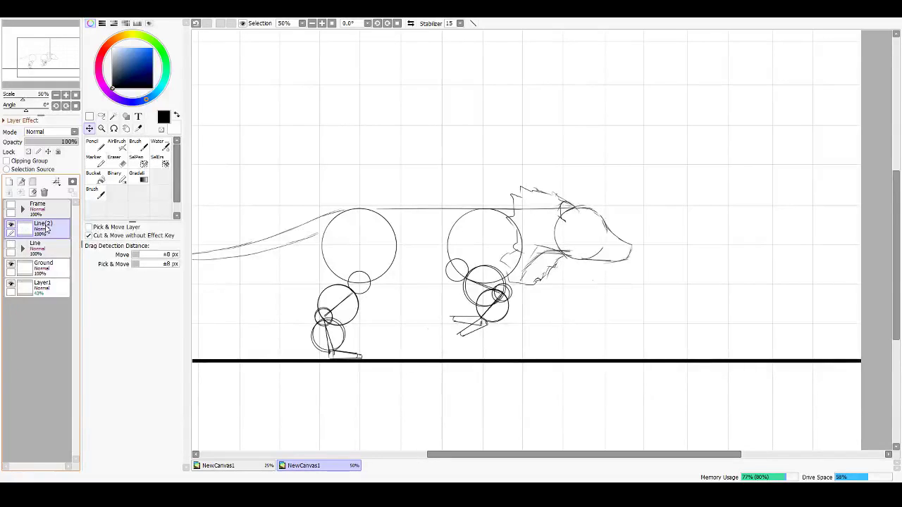
# Step: Rename the merged pose layer as 4 and place it in the Frame folder
pyautogui.click(21, 210)
pyautogui.click(21, 210)
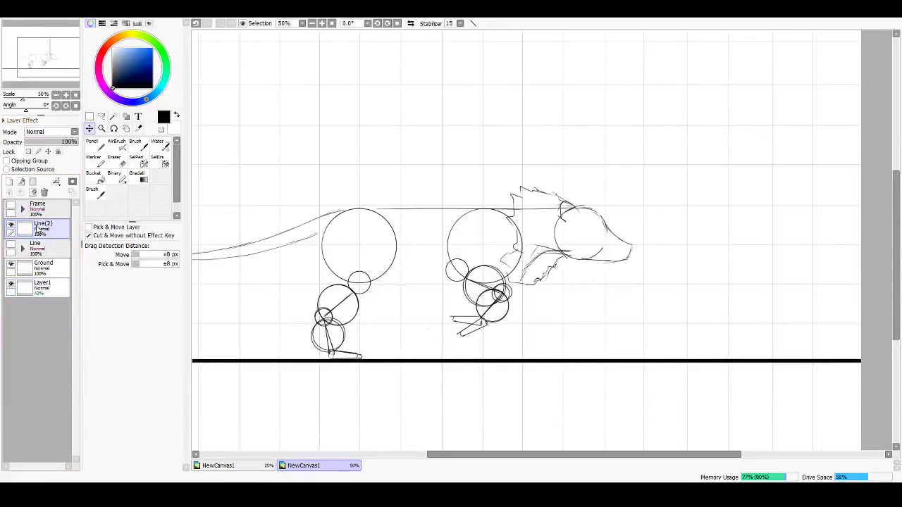
pyautogui.doubleClick(38, 225)
pyautogui.write('4')
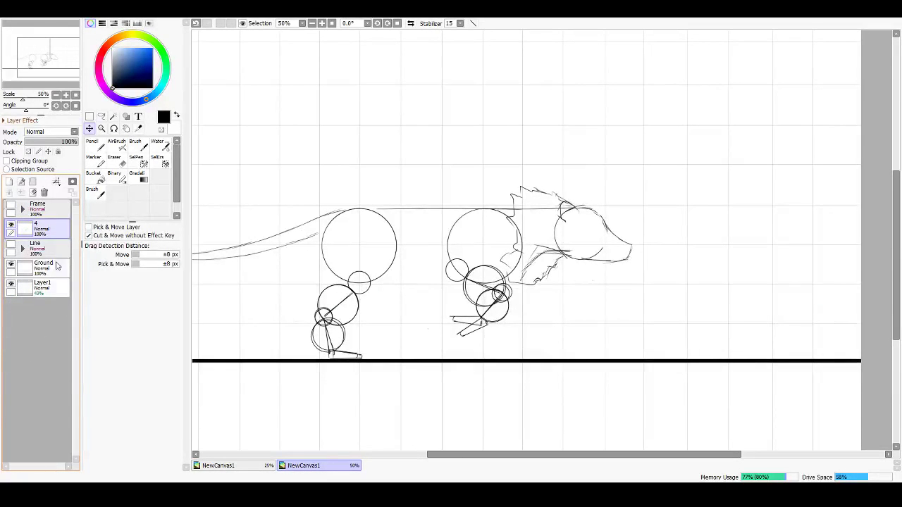
pyautogui.press('Return')
pyautogui.moveTo(55, 227); pyautogui.dragTo(51, 210)
# Step: Show and expand the Line folder, and hide its LL, LR and AL folders and Folder1's LR layer
pyautogui.click(12, 225)
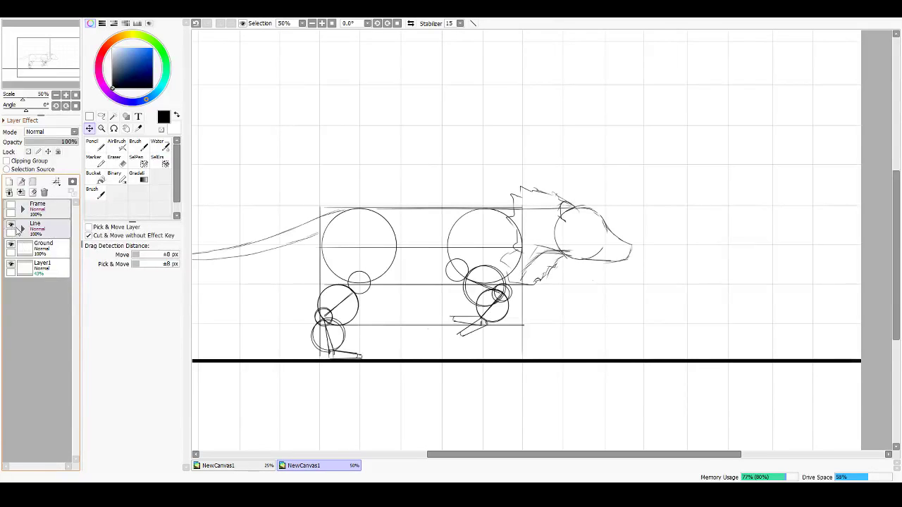
pyautogui.click(22, 229)
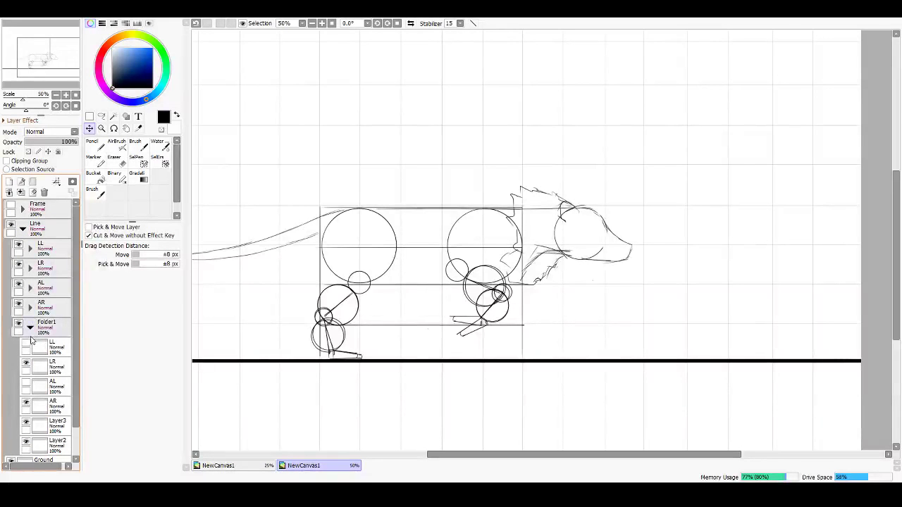
pyautogui.click(18, 248)
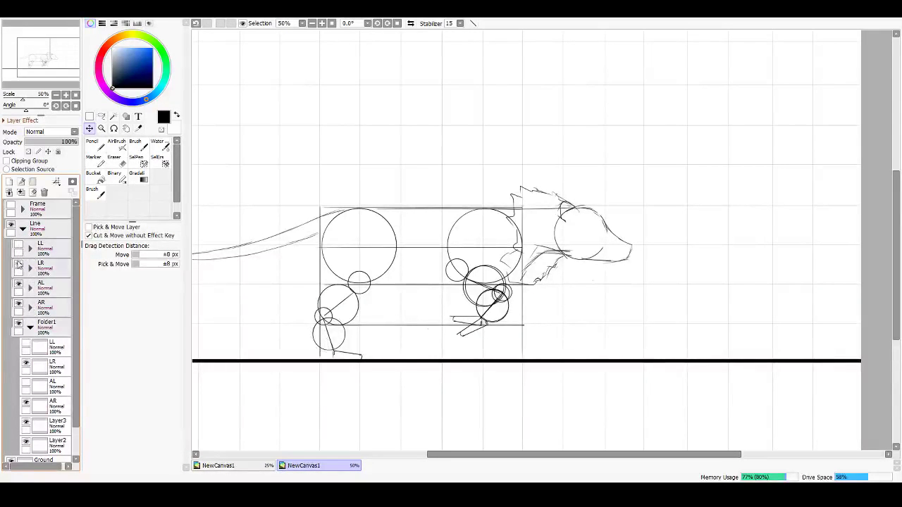
pyautogui.click(18, 267)
pyautogui.click(18, 285)
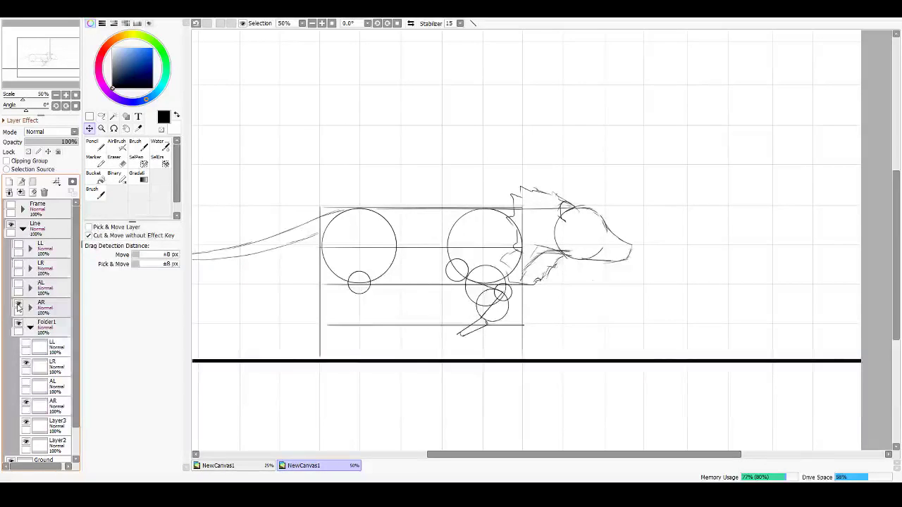
pyautogui.click(26, 366)
# Step: Rotate Folder1's AR layer counterclockwise so the small shoulder joint circle swings down and forward beneath the chest circle
pyautogui.click(60, 407)
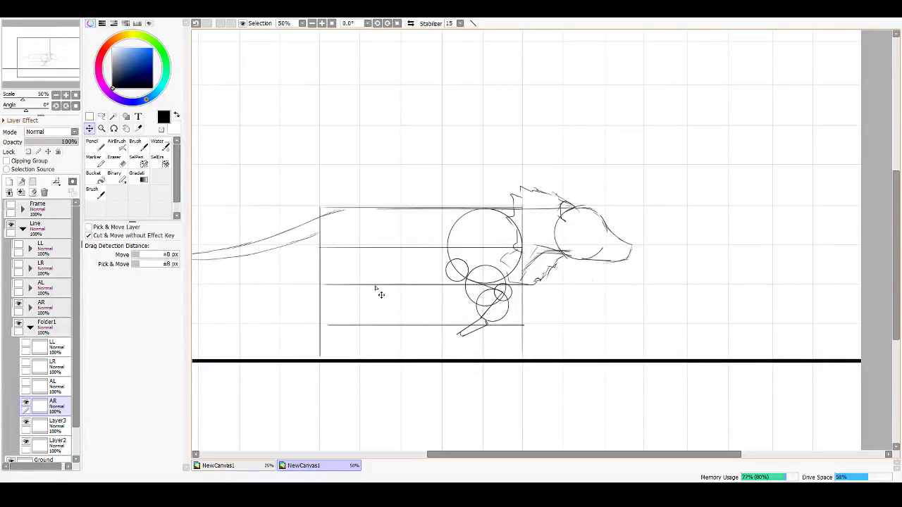
pyautogui.hotkey('ctrl', 't')
pyautogui.moveTo(536, 181); pyautogui.dragTo(527, 181)
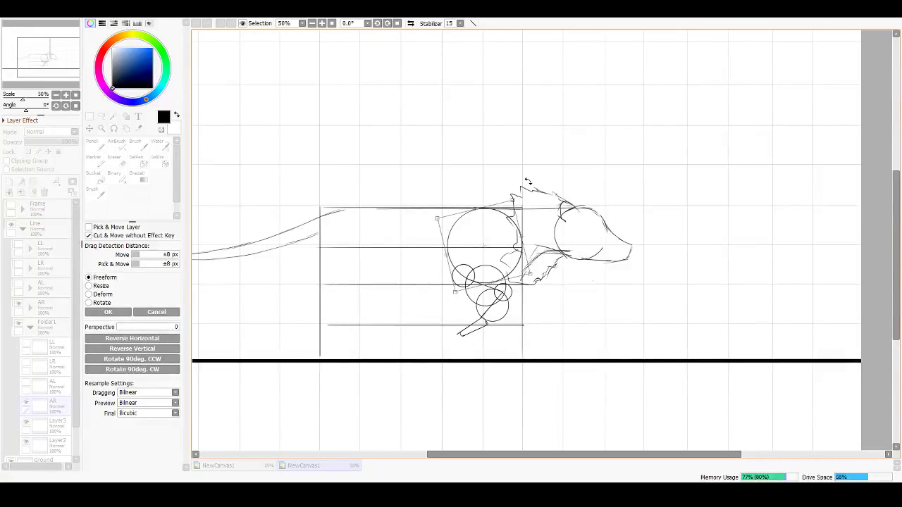
pyautogui.moveTo(528, 181); pyautogui.dragTo(519, 183)
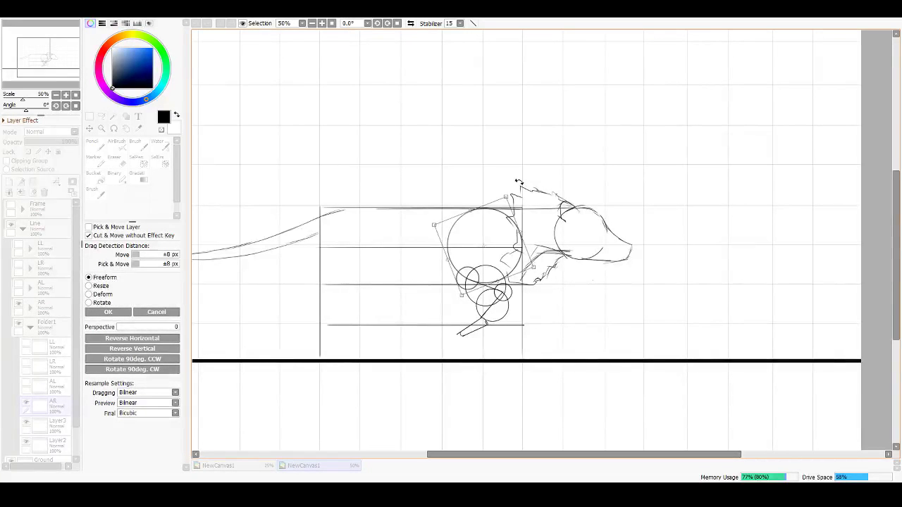
pyautogui.press('Return')
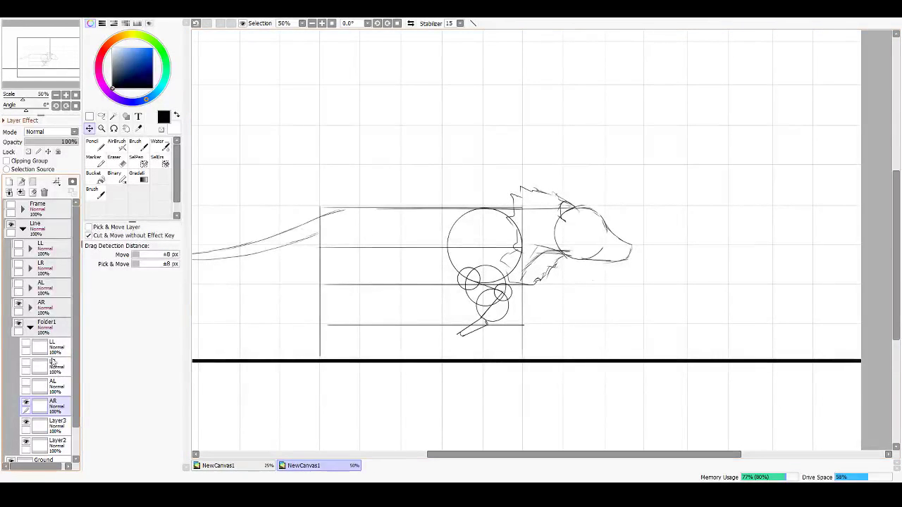
# Step: Move the AR folder's Layer5 upper foreleg forward to meet the shoulder joint and rotate it slightly counterclockwise
pyautogui.click(29, 308)
pyautogui.click(56, 365)
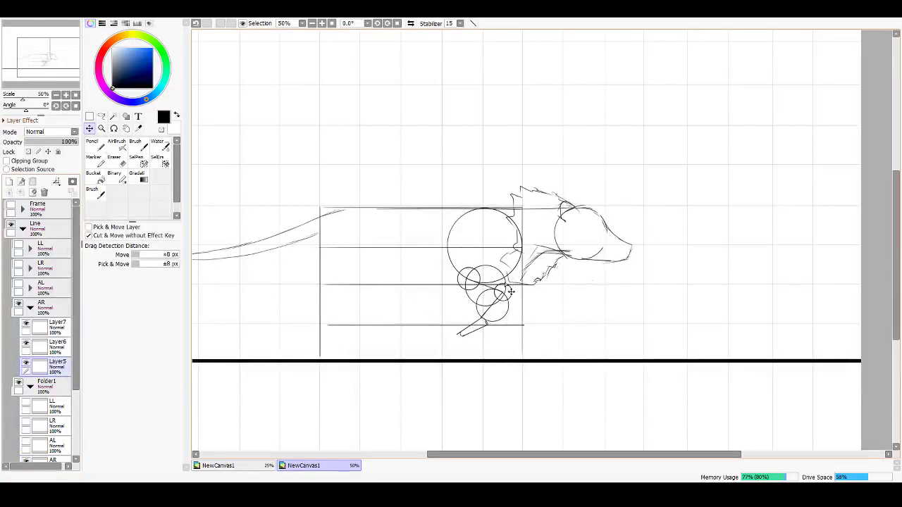
pyautogui.moveTo(499, 293)
pyautogui.mouseDown()
pyautogui.moveTo(524, 300)
pyautogui.moveTo(510, 298)
pyautogui.mouseUp()
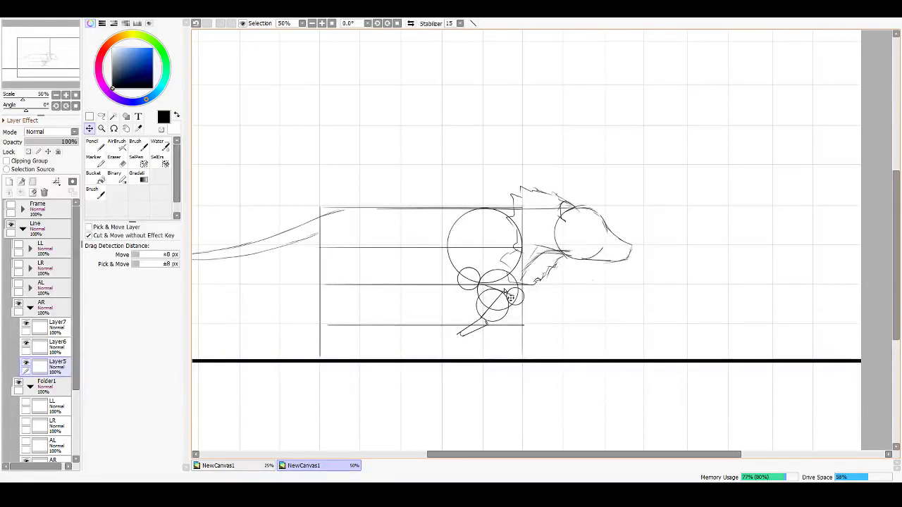
pyautogui.hotkey('ctrl', 't')
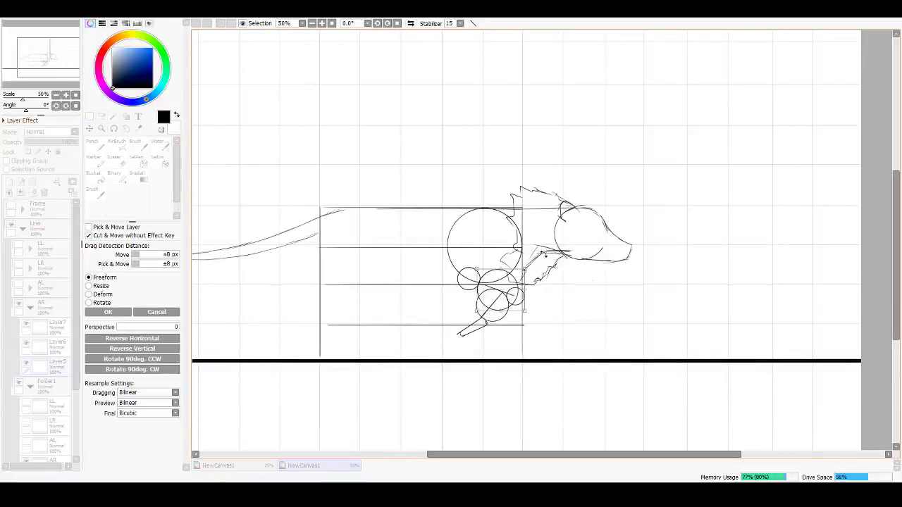
pyautogui.moveTo(508, 282); pyautogui.dragTo(508, 277)
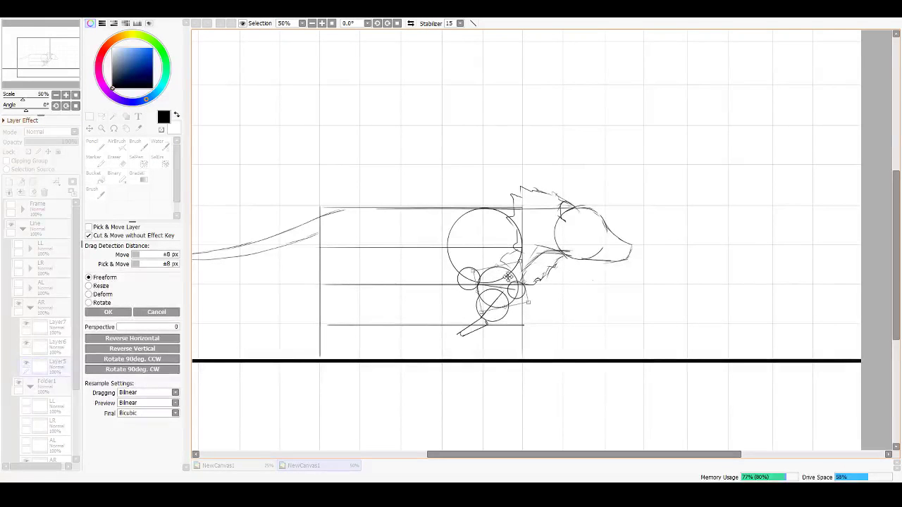
pyautogui.press('Return')
# Step: Rotate the AR folder's Layer6 lower foreleg counterclockwise and attach it in front of the elbow joint circle
pyautogui.click(59, 345)
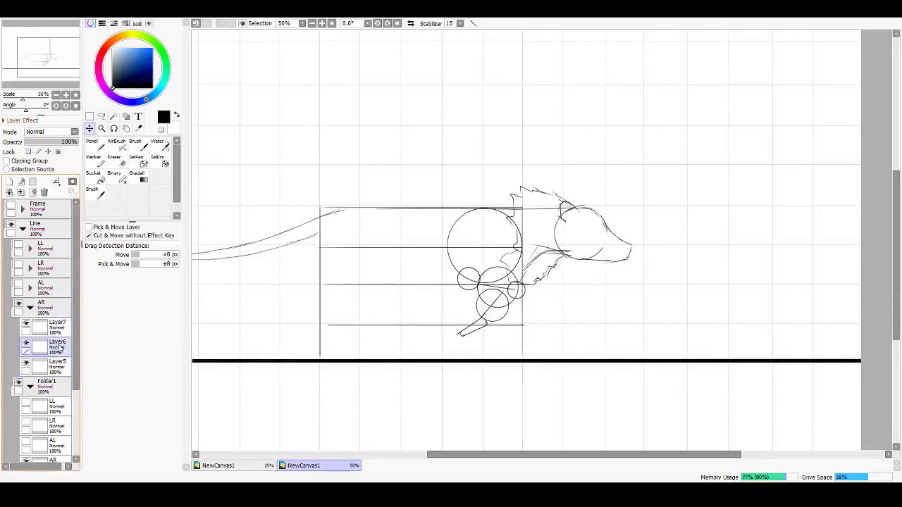
pyautogui.moveTo(516, 305); pyautogui.dragTo(541, 301)
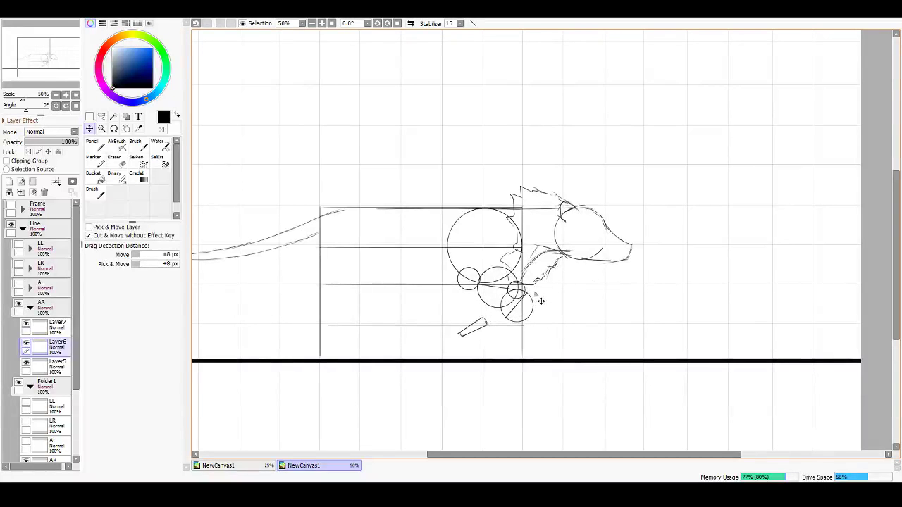
pyautogui.hotkey('ctrl', 't')
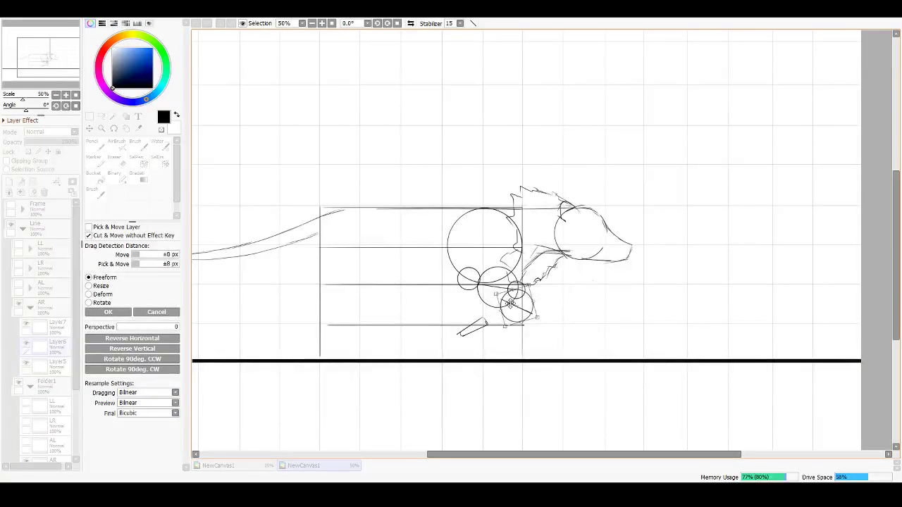
pyautogui.moveTo(509, 302); pyautogui.dragTo(525, 295)
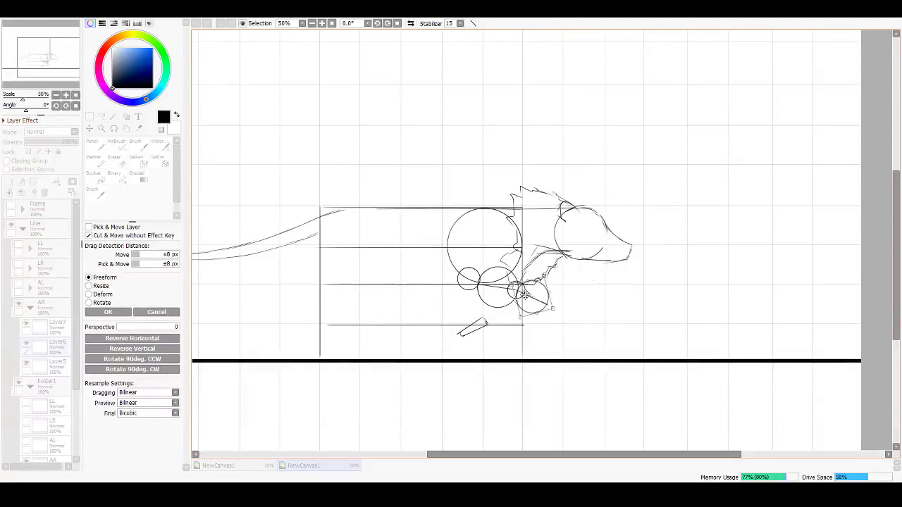
pyautogui.click(108, 312)
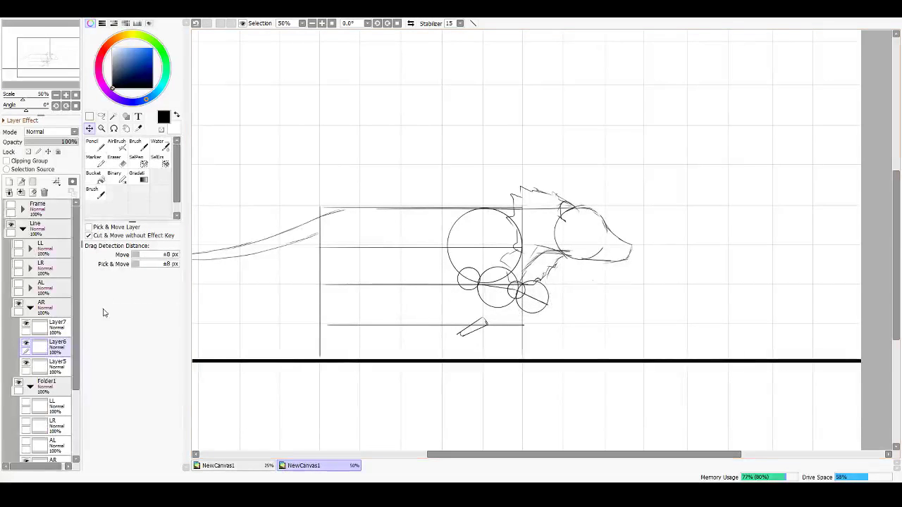
# Step: Attach the AR folder's Layer7 foot to the end of the lower foreleg and rotate it counterclockwise to point downward
pyautogui.click(56, 326)
pyautogui.moveTo(487, 325)
pyautogui.mouseDown()
pyautogui.moveTo(566, 323)
pyautogui.moveTo(535, 284)
pyautogui.moveTo(546, 314)
pyautogui.mouseUp()
pyautogui.hotkey('ctrl', 't')
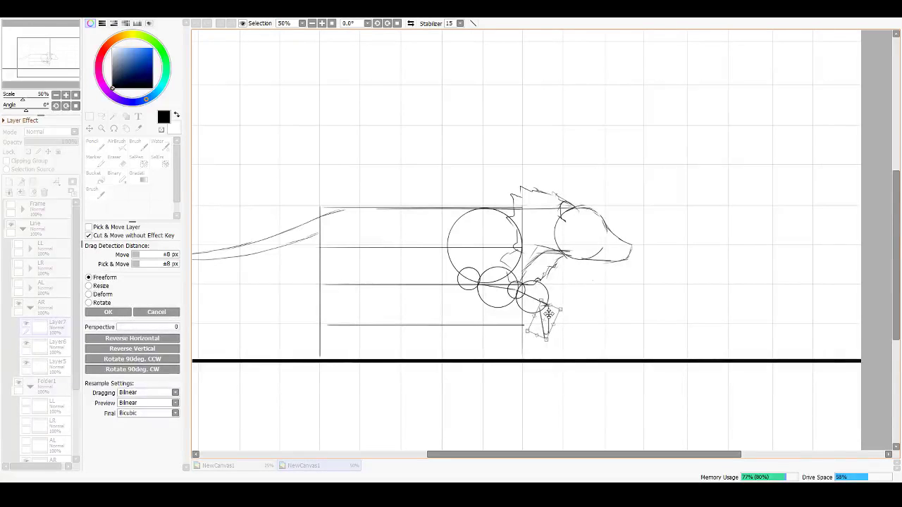
pyautogui.press('Return')
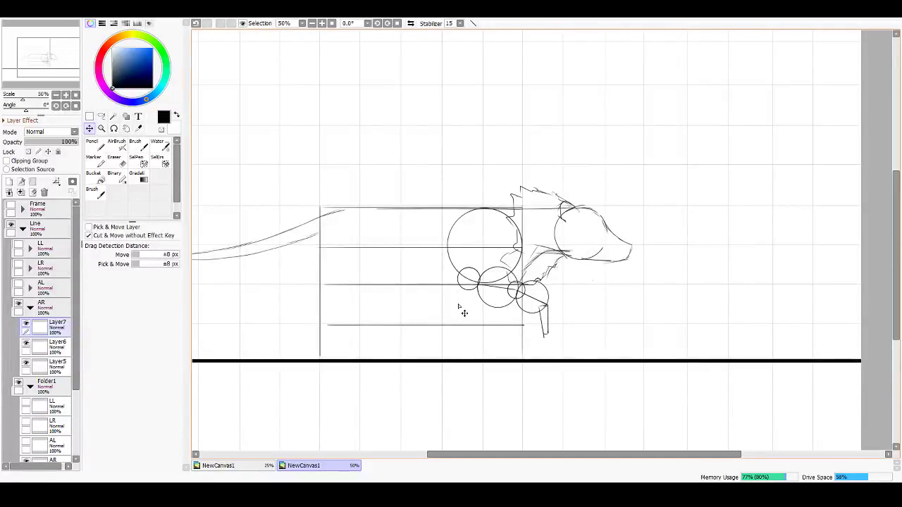
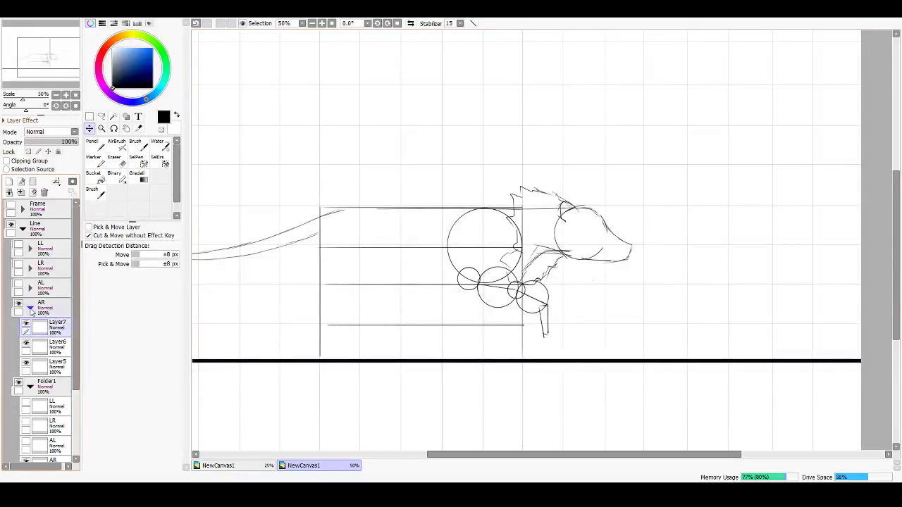
# Step: Delete the existing AL folder and replace it with a duplicate of the AR folder renamed AL
pyautogui.click(20, 306)
pyautogui.click(20, 306)
pyautogui.click(50, 307)
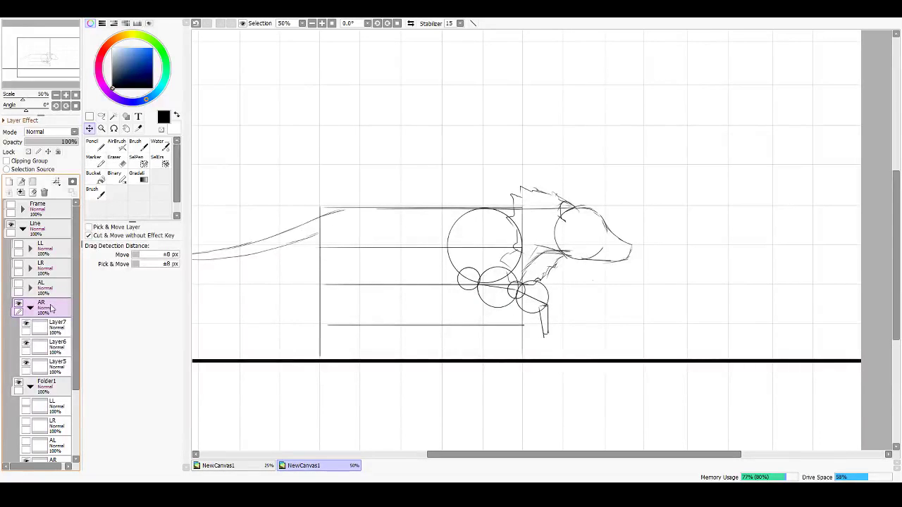
pyautogui.click(20, 288)
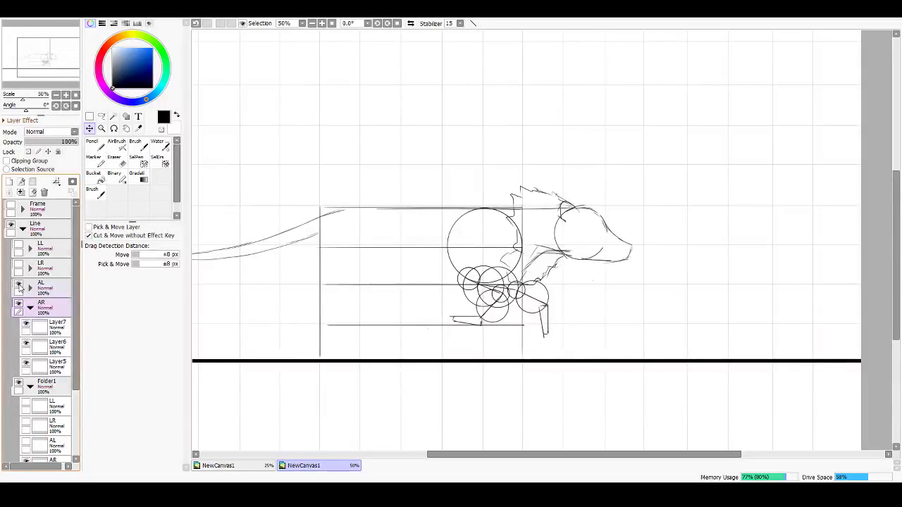
pyautogui.click(20, 287)
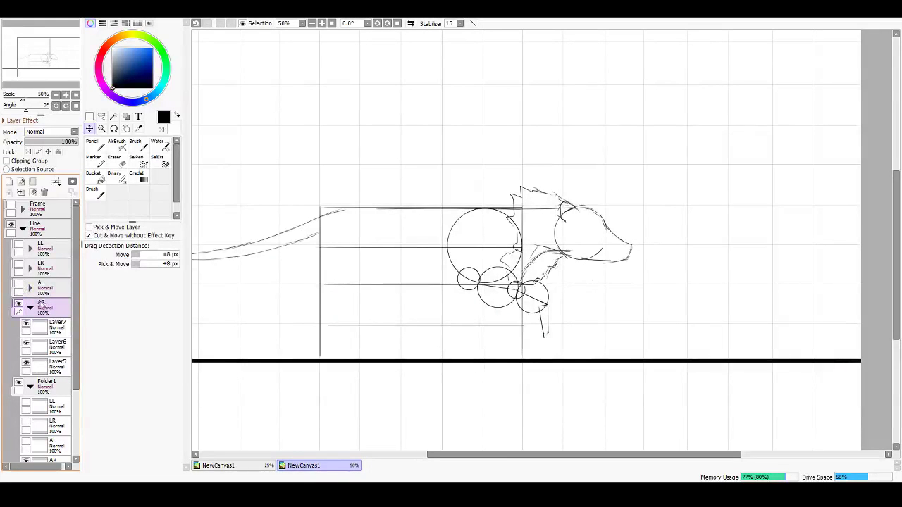
pyautogui.click(41, 289)
pyautogui.click(44, 193)
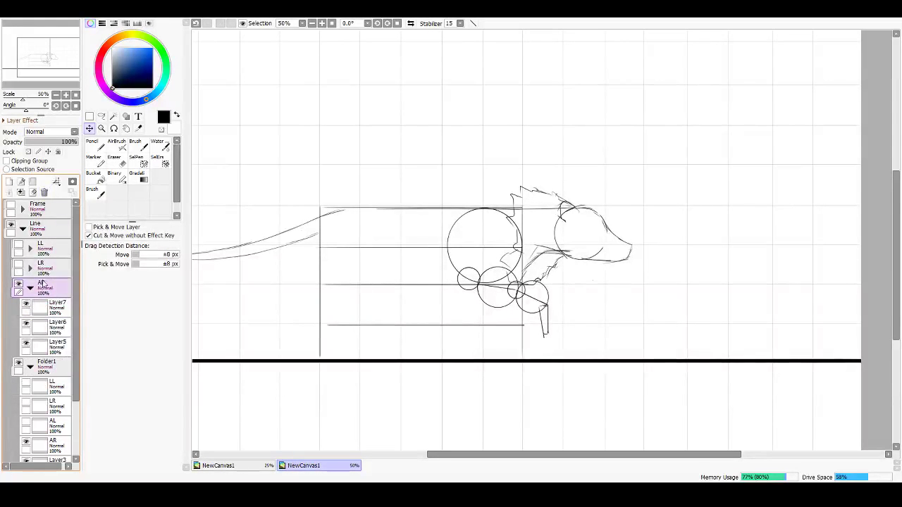
pyautogui.moveTo(46, 291); pyautogui.dragTo(10, 182)
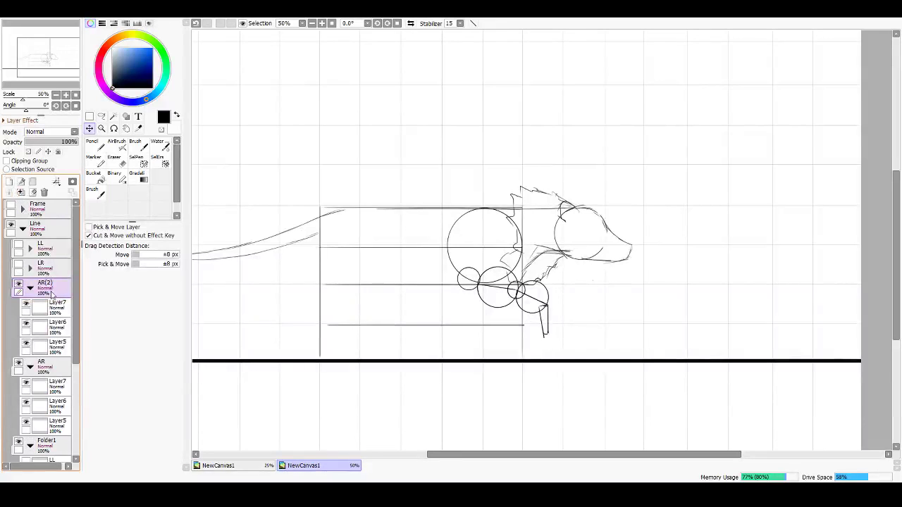
pyautogui.write('AL')
pyautogui.press('Return')
# Step: Rotate the AL folder's Layer6 lower foreleg slightly counterclockwise, offset its Layer7 foot to match, and collapse the AL and AR folders
pyautogui.click(55, 345)
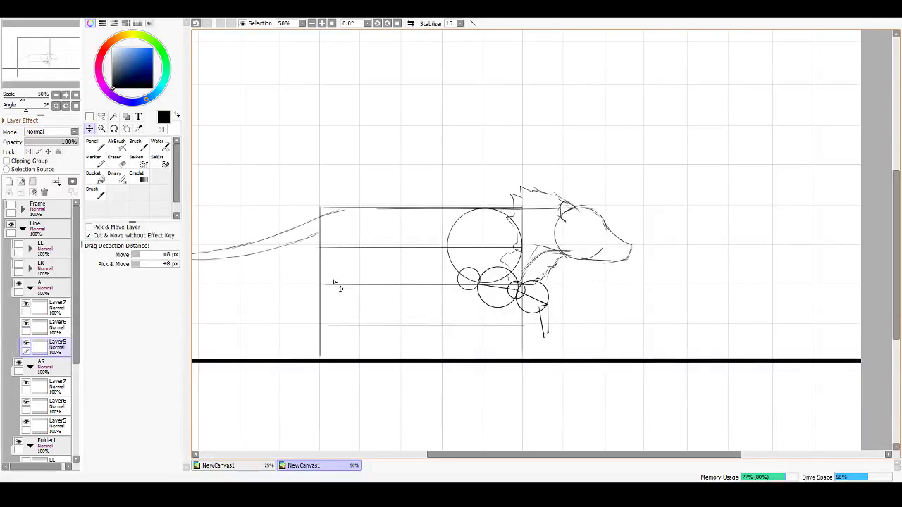
pyautogui.click(72, 322)
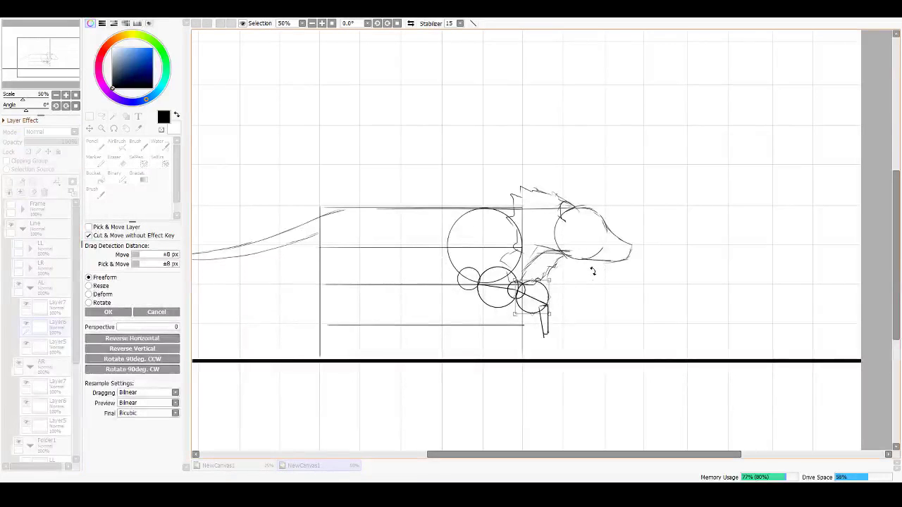
pyautogui.moveTo(592, 272); pyautogui.dragTo(585, 261)
pyautogui.moveTo(532, 296); pyautogui.dragTo(571, 317)
pyautogui.click(110, 312)
pyautogui.click(58, 307)
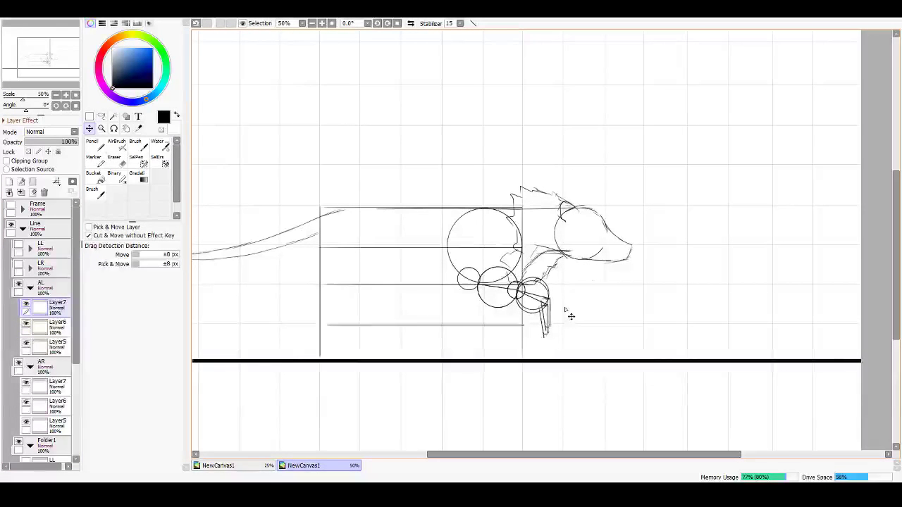
pyautogui.click(29, 288)
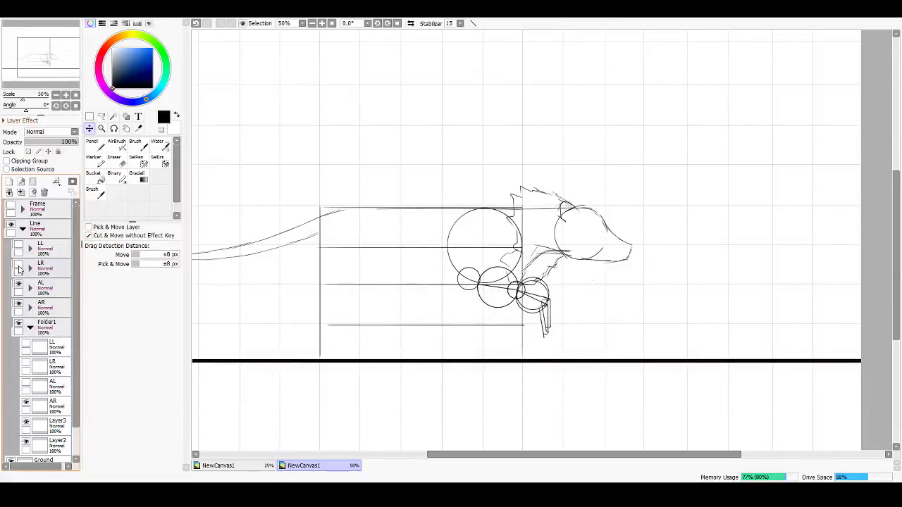
# Step: Show the LR folder and Folder1's LR layer, and rotate that layer clockwise so the small hip joint circle swings backward
pyautogui.click(19, 267)
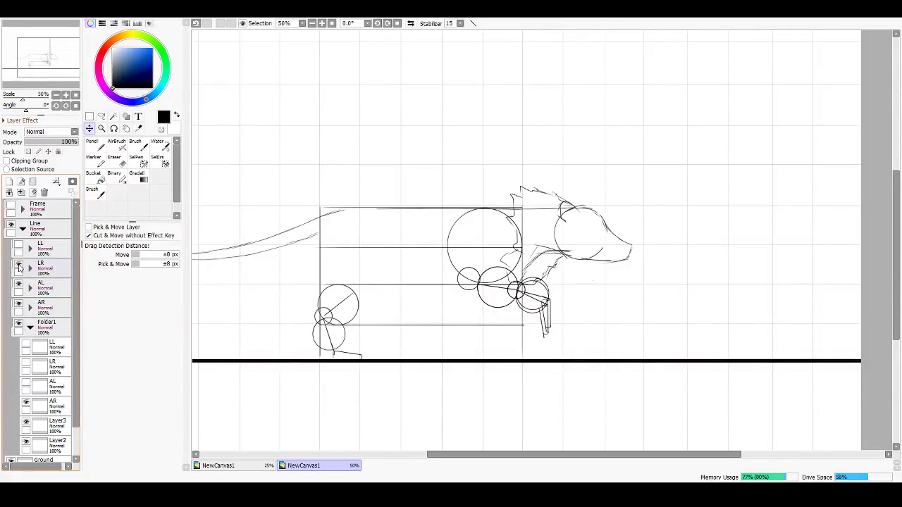
pyautogui.click(26, 366)
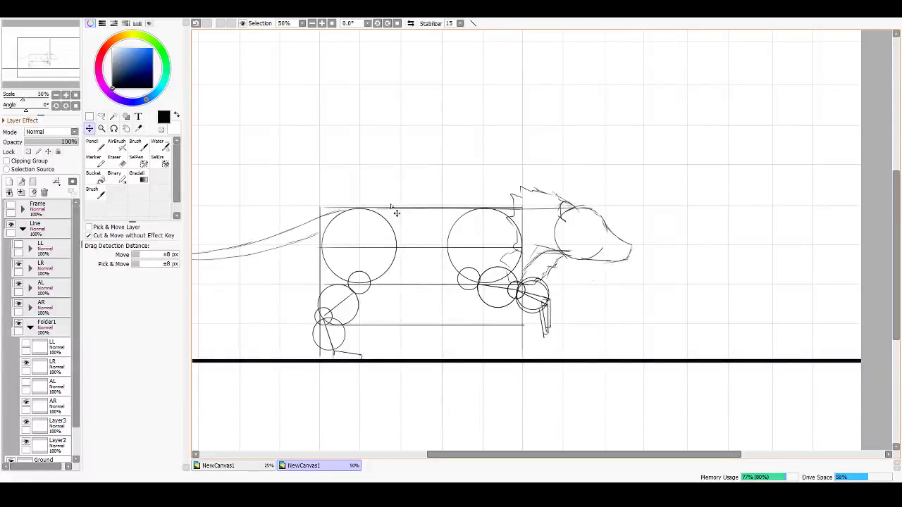
pyautogui.hotkey('ctrl', 't')
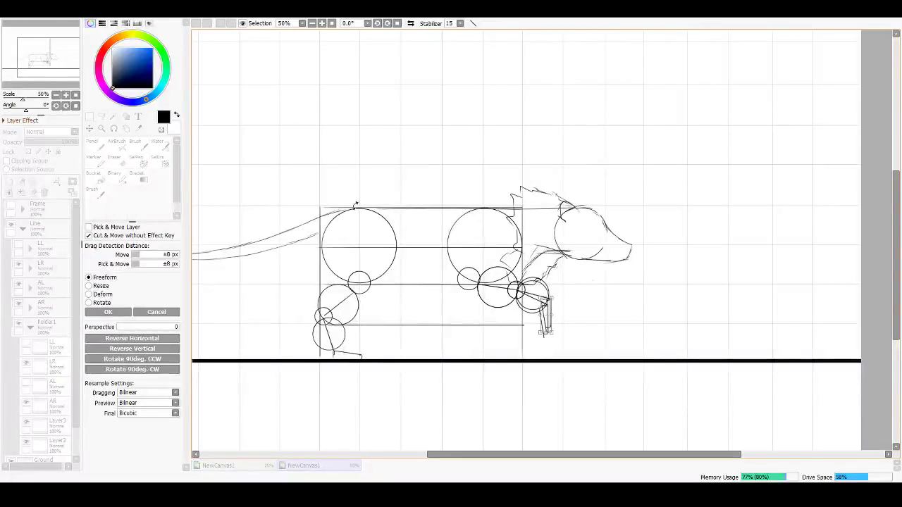
pyautogui.press('Return')
pyautogui.click(49, 363)
pyautogui.hotkey('ctrl', 't')
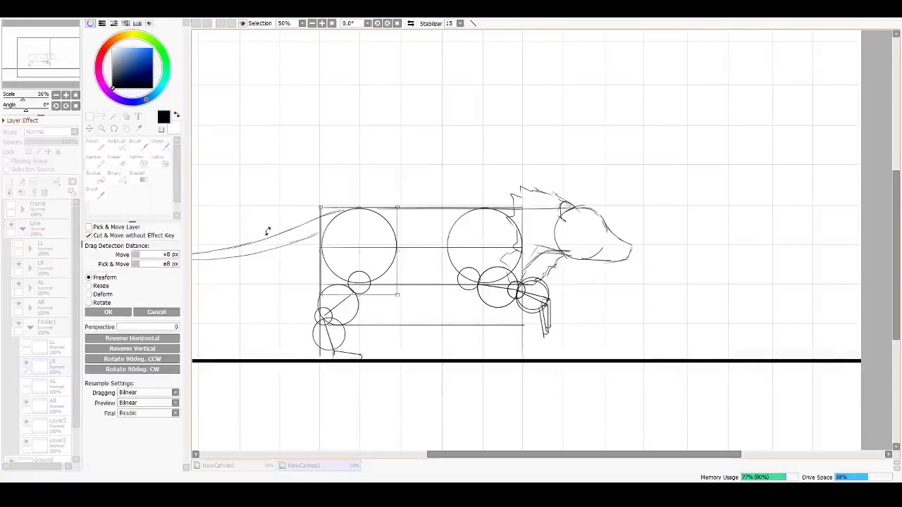
pyautogui.moveTo(413, 175); pyautogui.dragTo(439, 245)
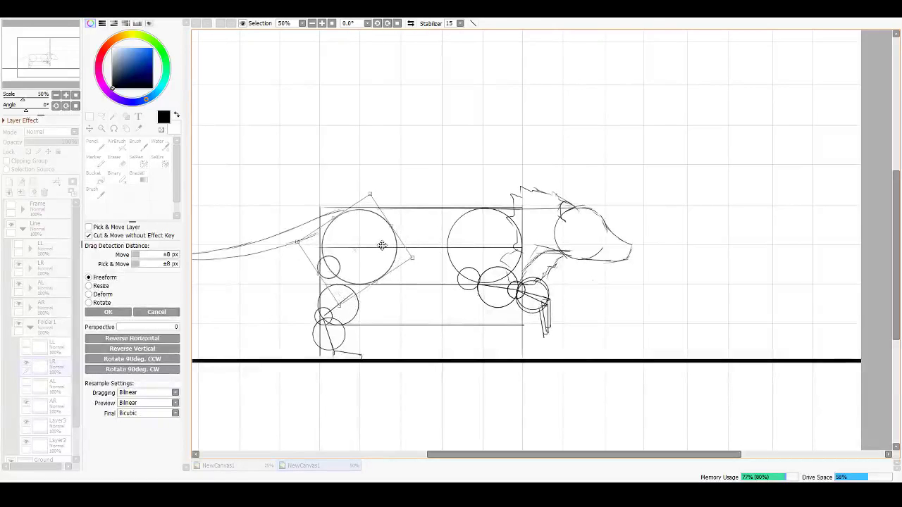
pyautogui.moveTo(382, 246); pyautogui.dragTo(378, 244)
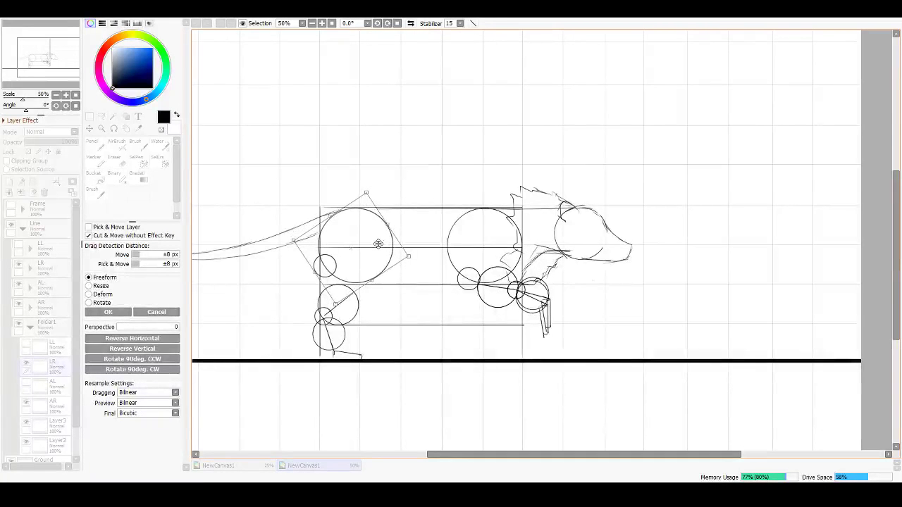
pyautogui.moveTo(400, 201)
pyautogui.mouseDown()
pyautogui.moveTo(409, 212)
pyautogui.moveTo(402, 205)
pyautogui.mouseUp()
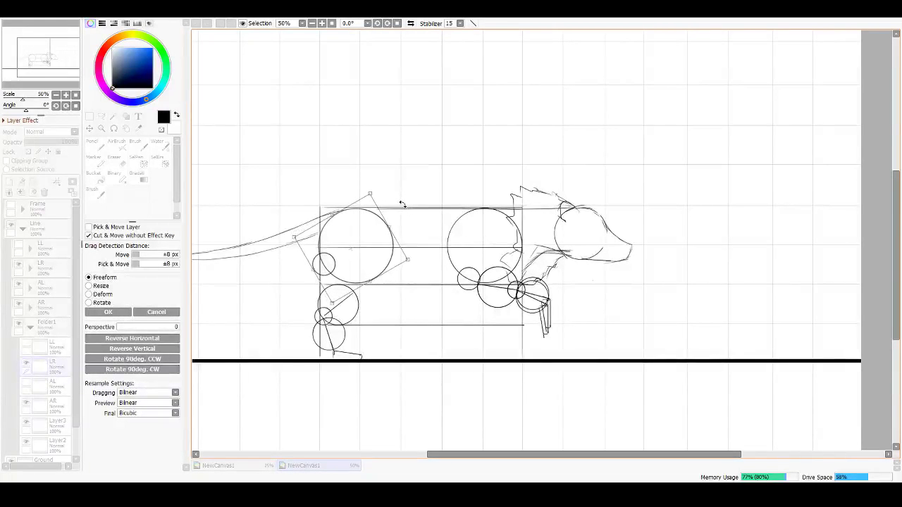
pyautogui.press('Return')
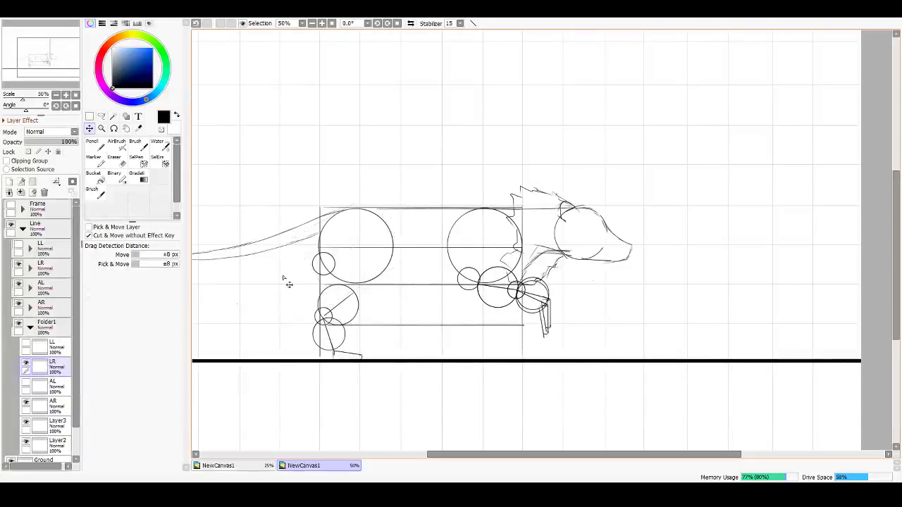
# Step: Attach the LR folder's Layer5 upper leg to the hip joint circle and rotate it slightly clockwise so it extends backward
pyautogui.click(29, 268)
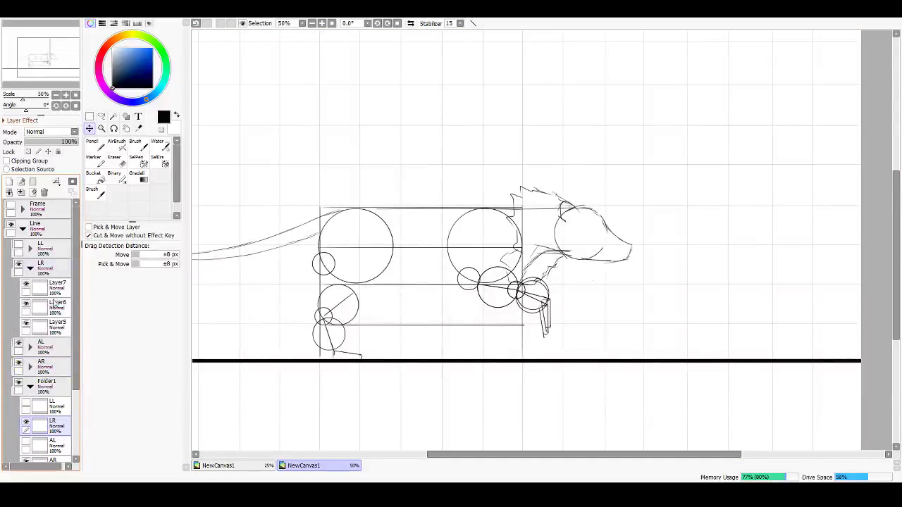
pyautogui.click(61, 327)
pyautogui.moveTo(337, 319); pyautogui.dragTo(298, 292)
pyautogui.hotkey('ctrl', 't')
pyautogui.moveTo(337, 236); pyautogui.dragTo(344, 248)
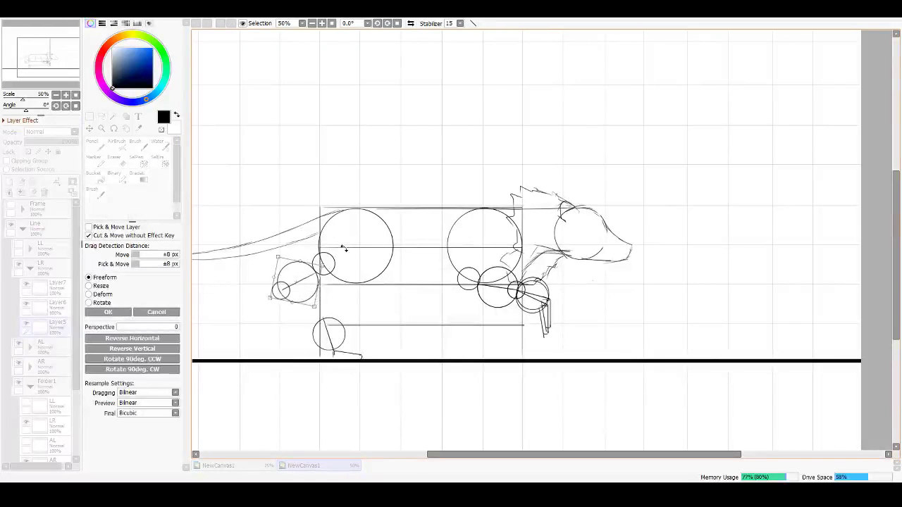
pyautogui.moveTo(303, 277); pyautogui.dragTo(302, 274)
pyautogui.press('Return')
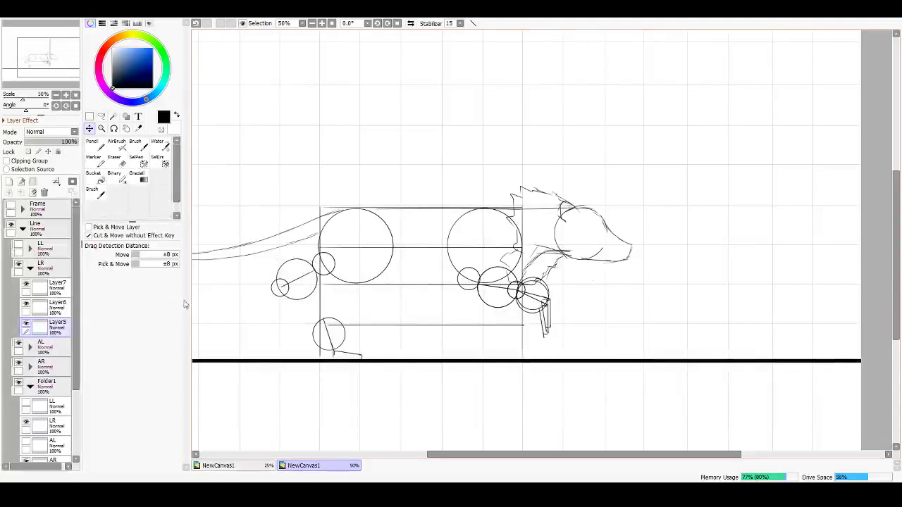
# Step: Attach the LR folder's Layer6 lower leg to the knee joint and rotate it clockwise to trail backward in line with the upper leg
pyautogui.click(62, 307)
pyautogui.moveTo(329, 336); pyautogui.dragTo(339, 301)
pyautogui.hotkey('ctrl', 't')
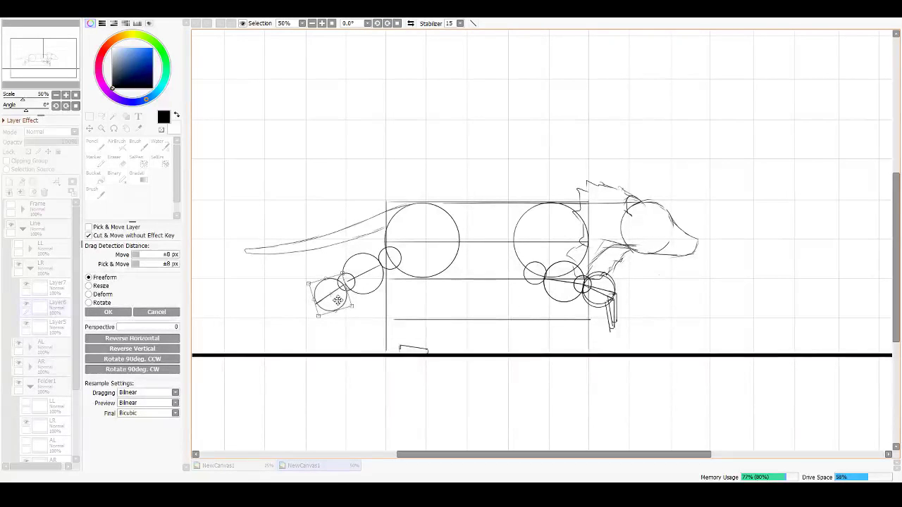
pyautogui.click(364, 313)
pyautogui.moveTo(364, 312); pyautogui.dragTo(359, 316)
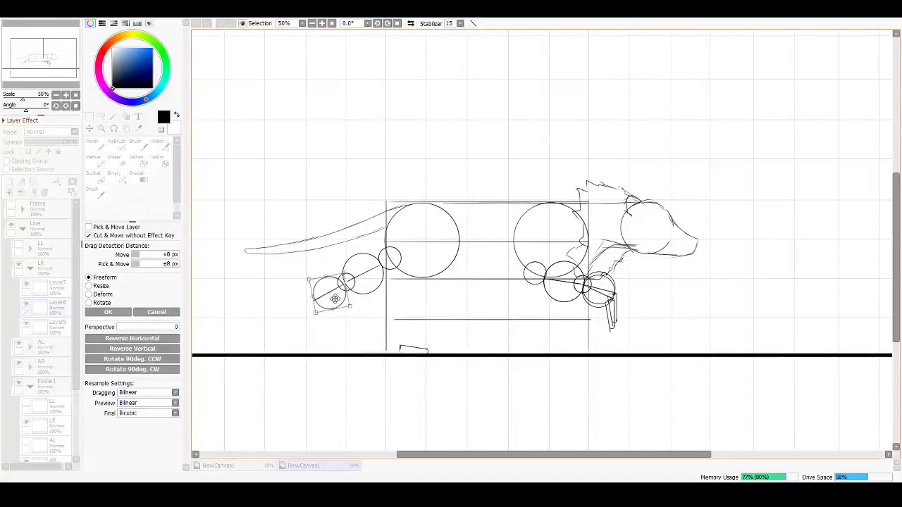
pyautogui.click(108, 311)
# Step: Attach the LR folder's Layer7 foot to the end of the lower hind leg and rotate it clockwise to point backward and down
pyautogui.click(56, 288)
pyautogui.moveTo(428, 334)
pyautogui.mouseDown()
pyautogui.moveTo(361, 335)
pyautogui.moveTo(330, 301)
pyautogui.moveTo(344, 343)
pyautogui.moveTo(298, 338)
pyautogui.moveTo(313, 341)
pyautogui.moveTo(313, 313)
pyautogui.mouseUp()
pyautogui.hotkey('ctrl', 't')
pyautogui.press('Return')
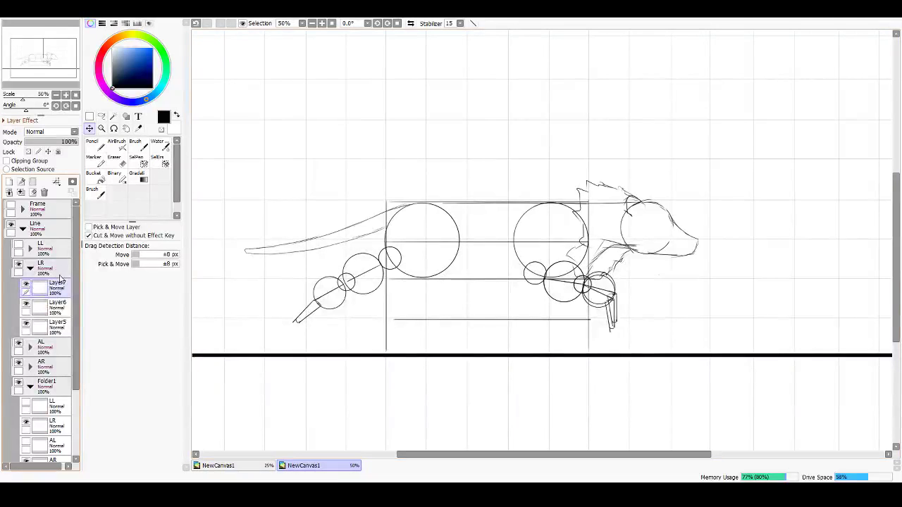
# Step: Delete the existing LL folder and replace it with a duplicate of the LR folder renamed LL
pyautogui.click(32, 251)
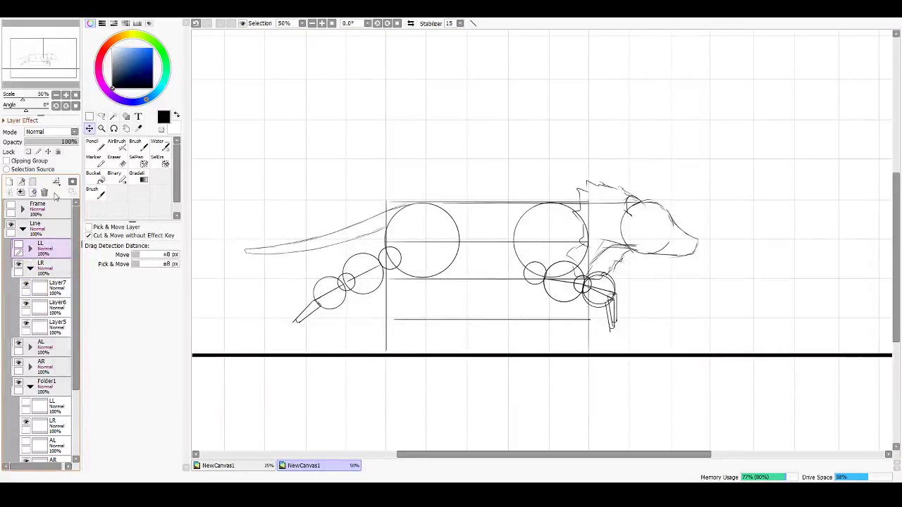
pyautogui.click(44, 191)
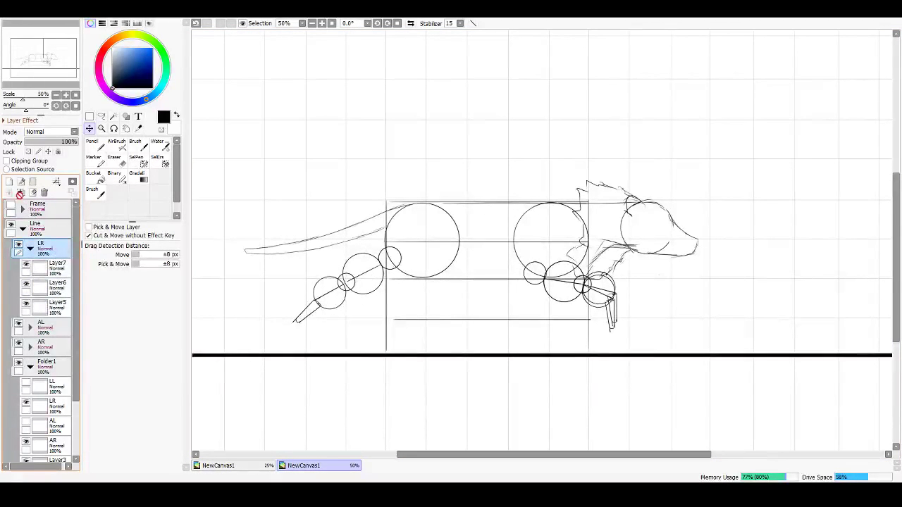
pyautogui.click(11, 183)
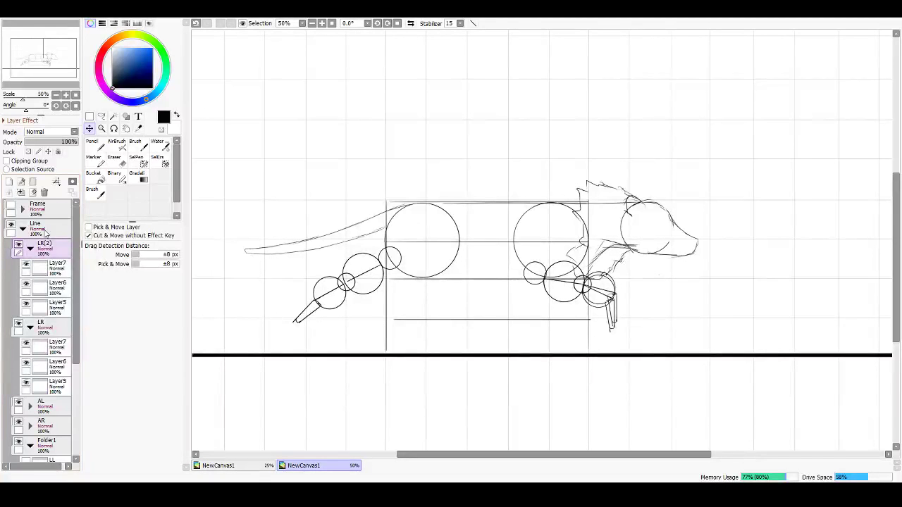
pyautogui.press('Return')
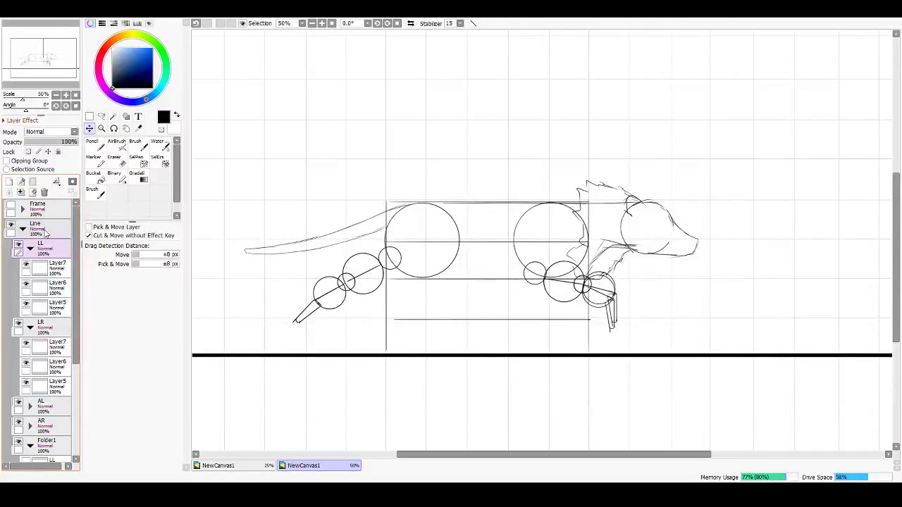
# Step: Rotate the LL folder's Layer6 lower hind leg slightly counterclockwise and keep it attached to the knee joint
pyautogui.click(63, 281)
pyautogui.hotkey('ctrl', 't')
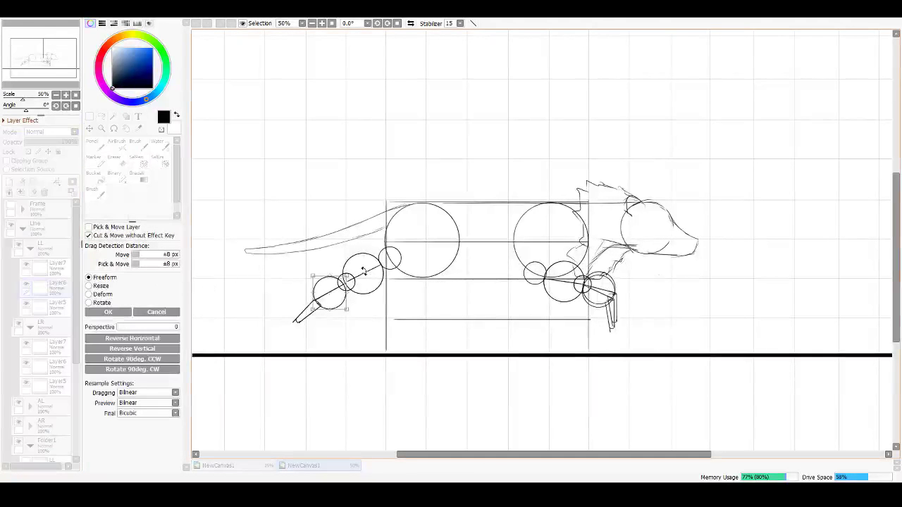
pyautogui.moveTo(334, 289); pyautogui.dragTo(340, 296)
pyautogui.press('Return')
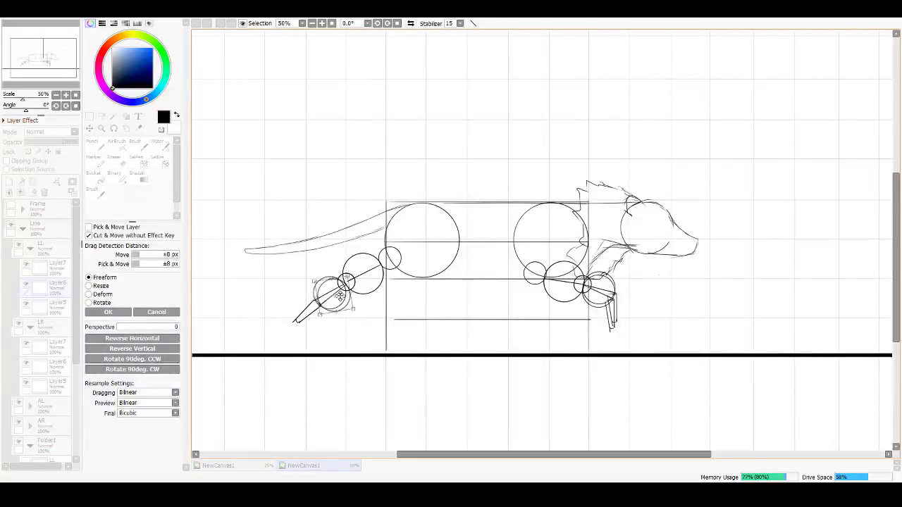
pyautogui.click(94, 310)
# Step: Offset the LL folder's Layer7 foot to match its lower leg, and collapse the LL and LR folders
pyautogui.click(58, 267)
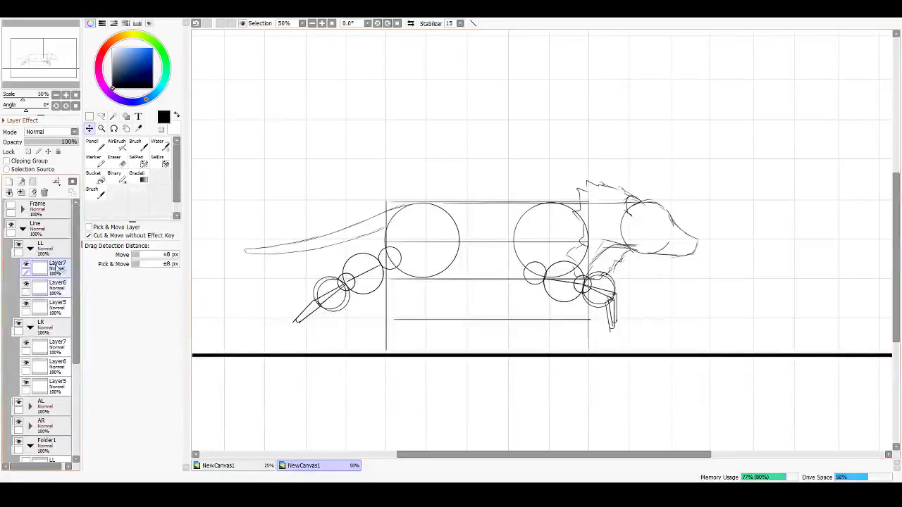
pyautogui.hotkey('ctrl', 't')
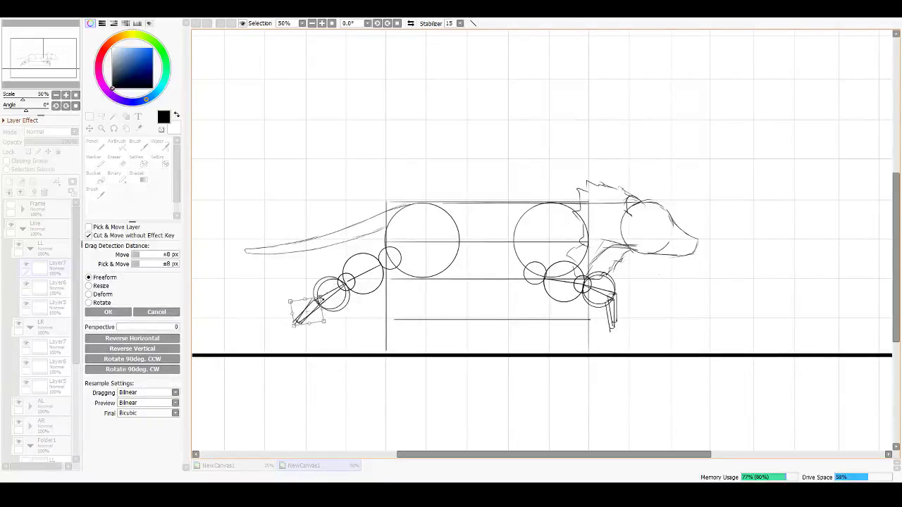
pyautogui.press('Return')
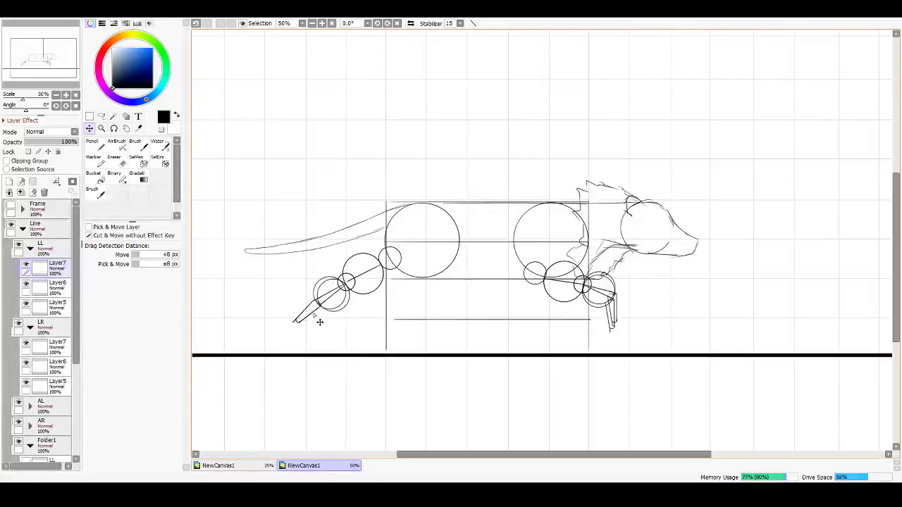
pyautogui.moveTo(323, 327); pyautogui.dragTo(323, 325)
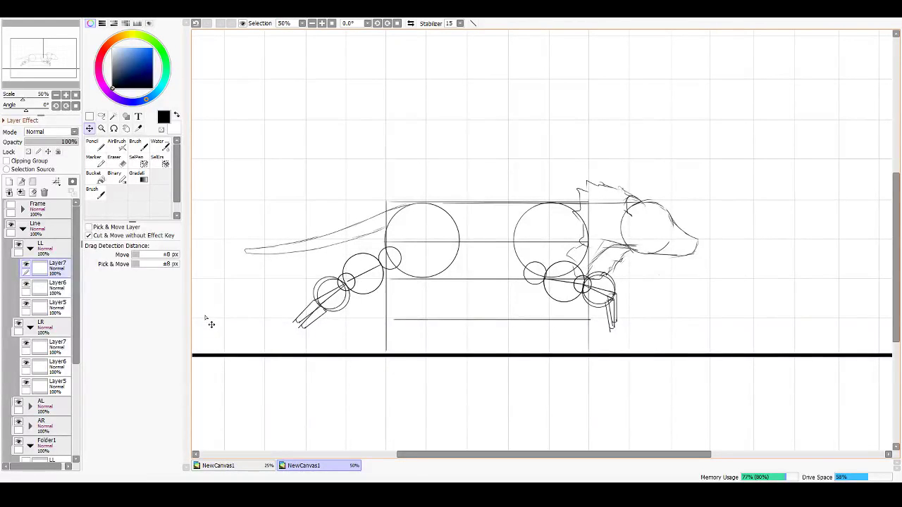
pyautogui.click(30, 248)
pyautogui.click(29, 268)
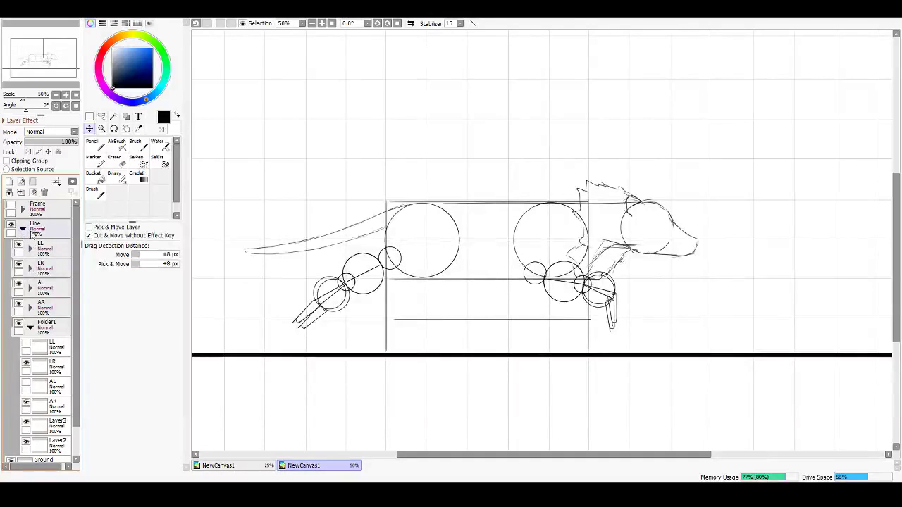
# Step: Duplicate the collapsed Line folder, collapse the copy, and hide the original Line folder
pyautogui.click(24, 230)
pyautogui.click(38, 234)
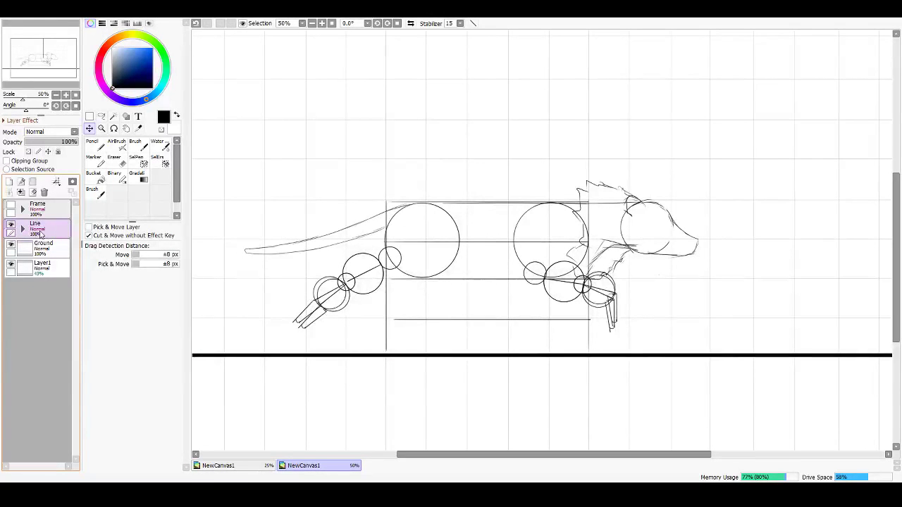
pyautogui.click(15, 194)
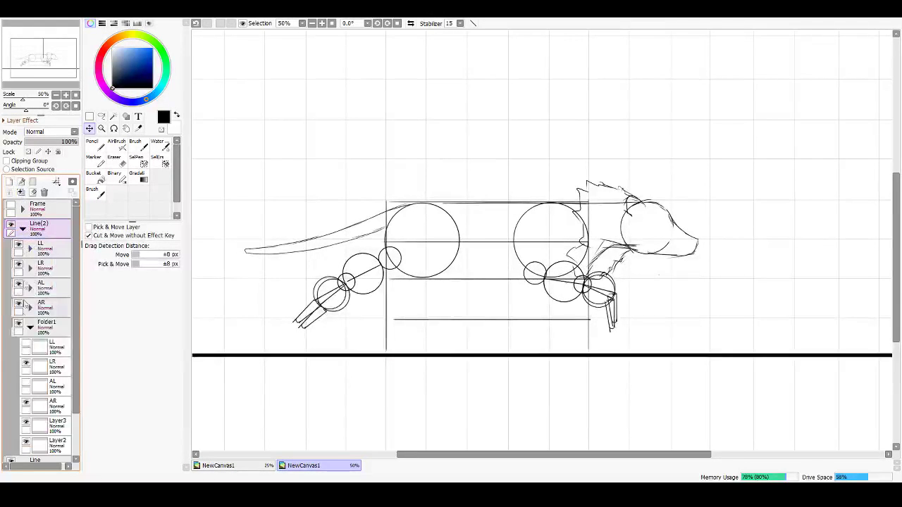
pyautogui.click(22, 229)
pyautogui.click(11, 244)
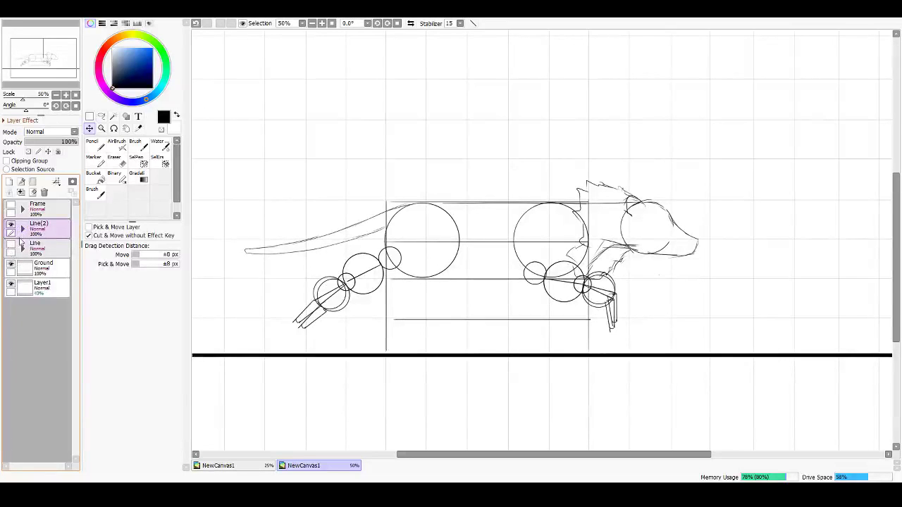
# Step: Hide the Layer2 guide lines in the Line(2) folder and merge that folder into a single layer
pyautogui.click(22, 229)
pyautogui.scroll(-3, 32, 259)
pyautogui.click(26, 393)
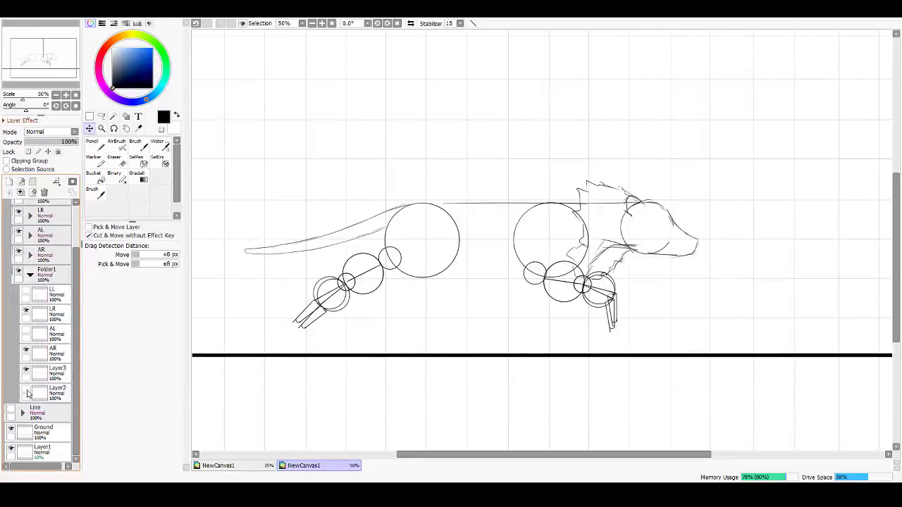
pyautogui.scroll(3, 40, 208)
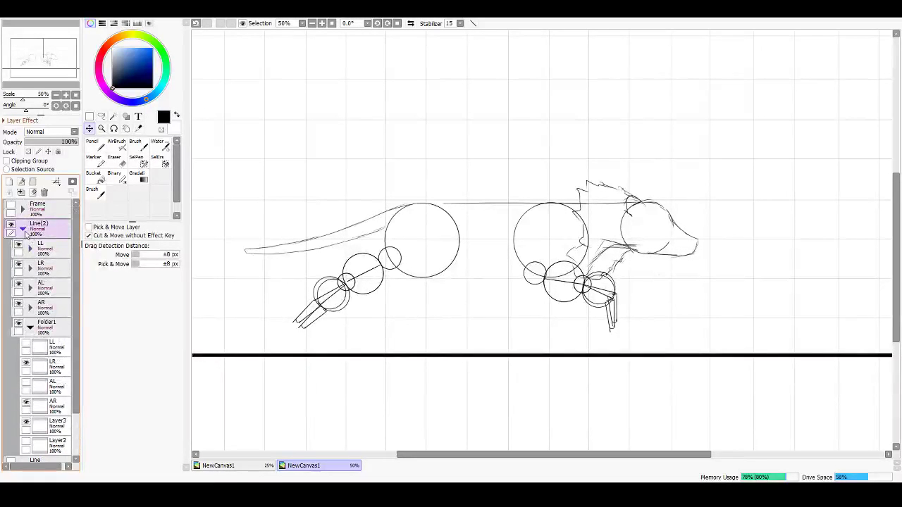
pyautogui.click(23, 229)
pyautogui.hotkey('ctrl', 'e')
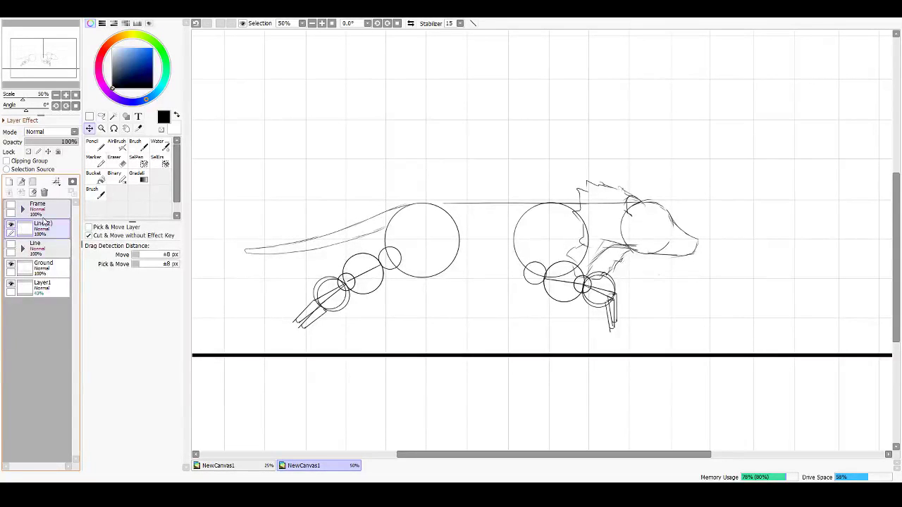
# Step: Rename the merged Line(2) layer as 5 and move it into the Frame folder
pyautogui.click(24, 209)
pyautogui.click(24, 209)
pyautogui.doubleClick(44, 233)
pyautogui.write('5')
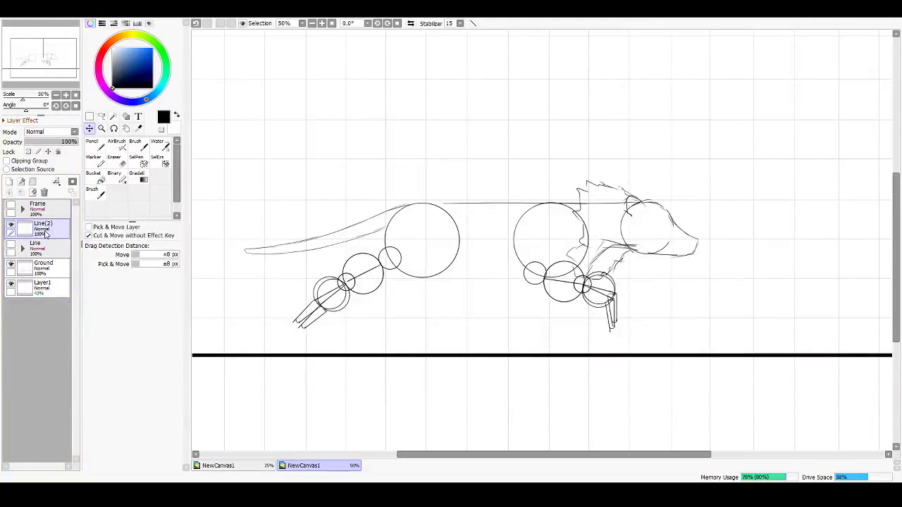
pyautogui.press('Return')
pyautogui.moveTo(45, 233); pyautogui.dragTo(47, 210)
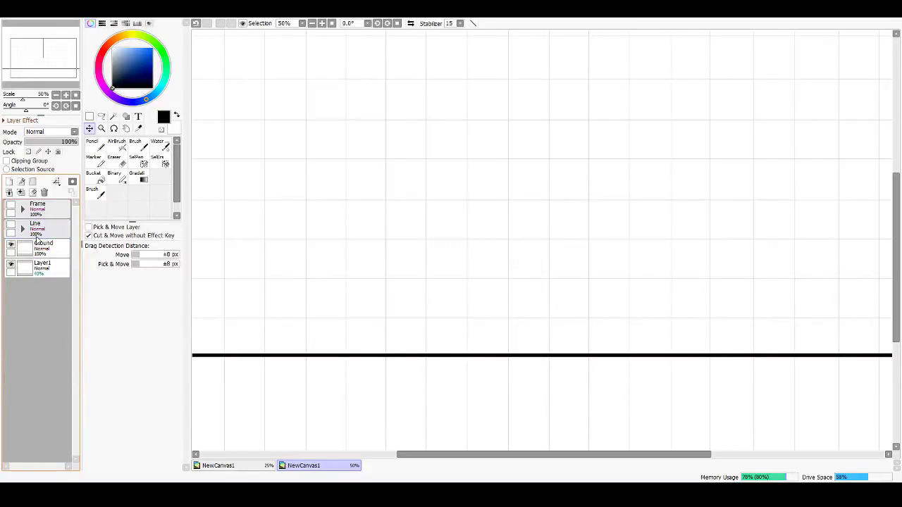
# Step: Show and expand the Line folder, and hide its LL, LR and AL folders and Folder1's LR layer
pyautogui.click(12, 226)
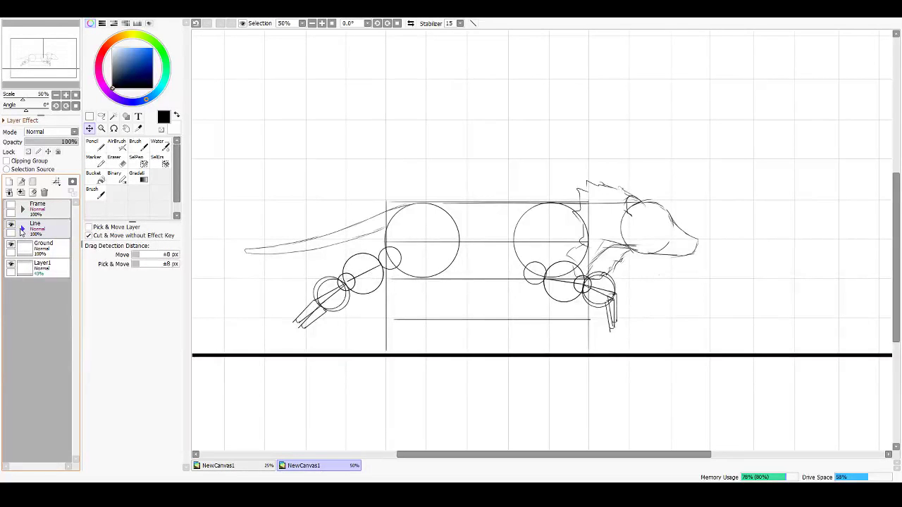
pyautogui.click(22, 229)
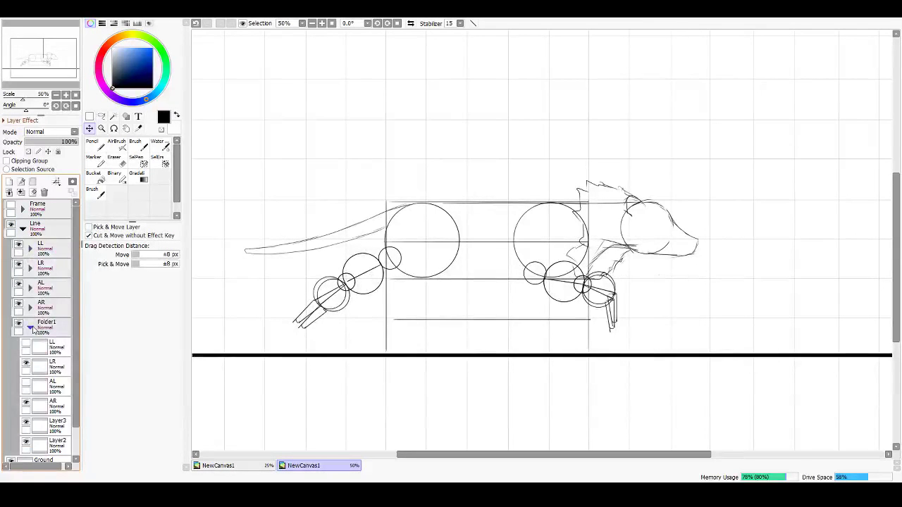
pyautogui.click(31, 327)
pyautogui.click(31, 327)
pyautogui.click(31, 327)
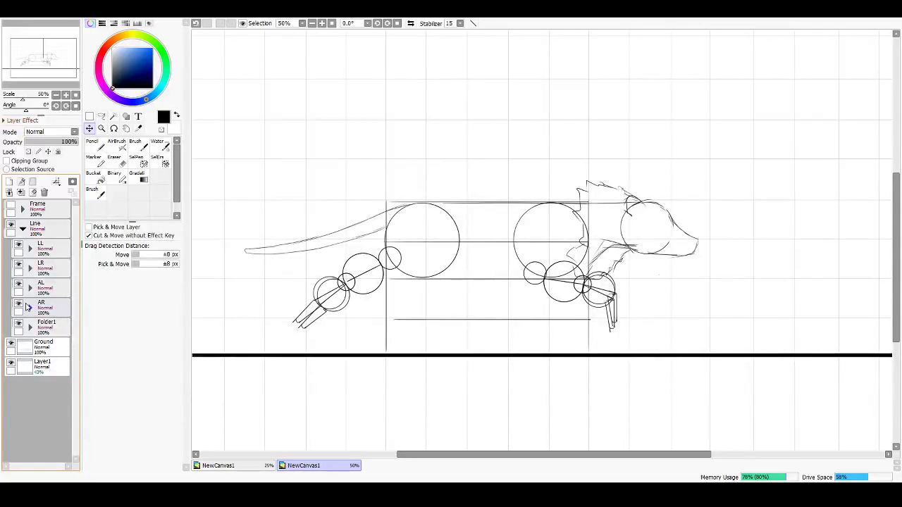
pyautogui.click(18, 245)
pyautogui.click(18, 264)
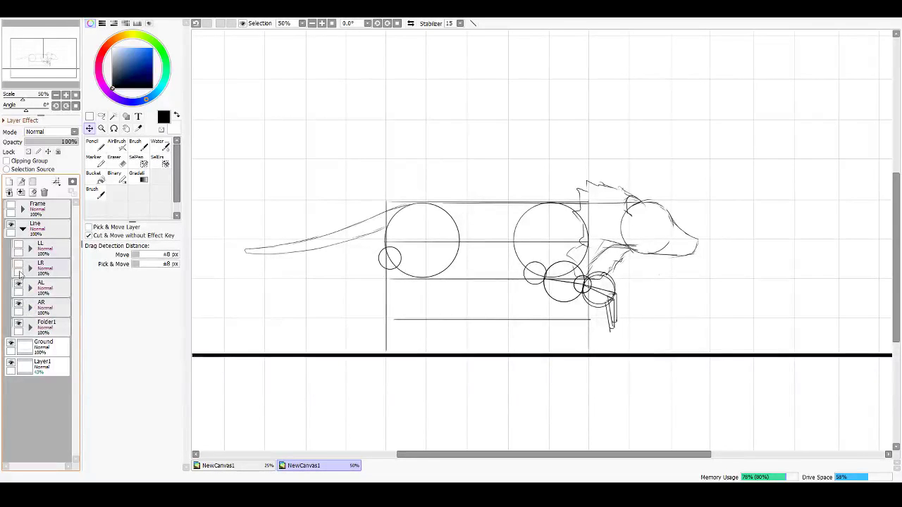
pyautogui.click(19, 284)
pyautogui.click(29, 327)
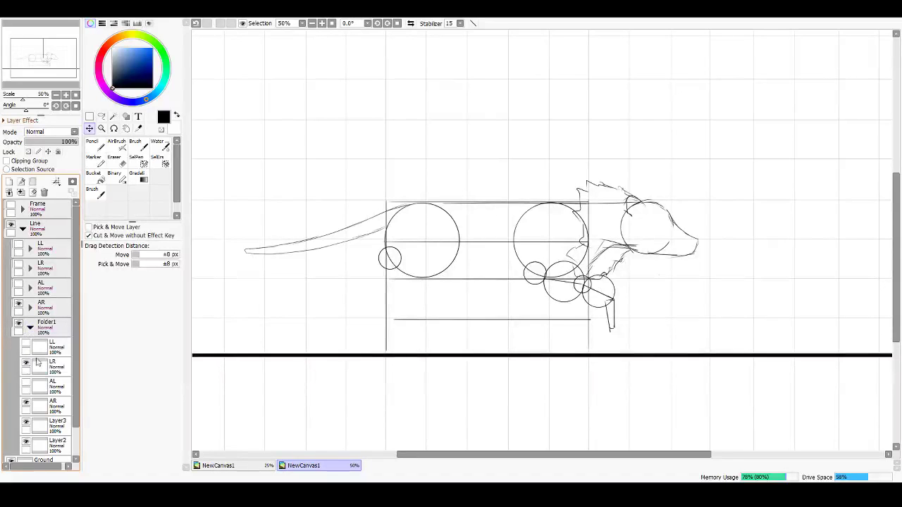
pyautogui.click(26, 364)
# Step: Rotate Folder1's AR layer counterclockwise so its small joint circle sits just below and slightly forward of the large shoulder circle's centre
pyautogui.click(44, 408)
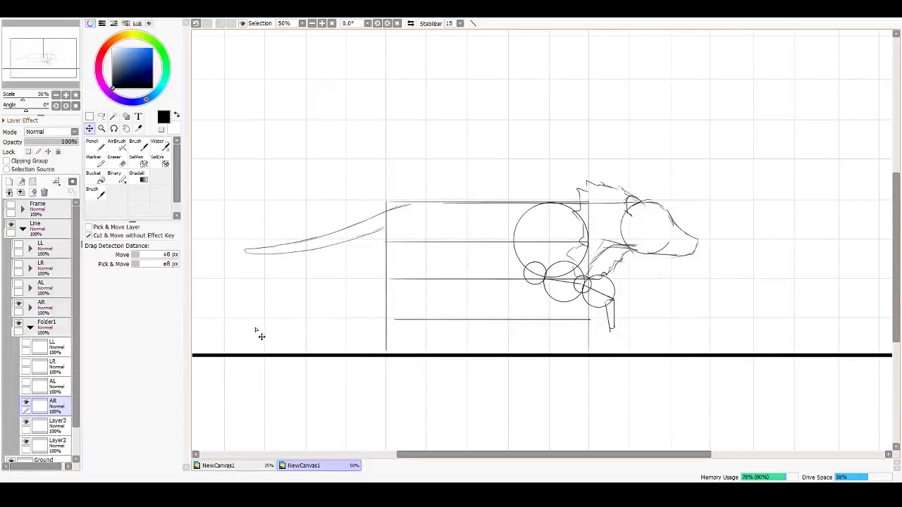
pyautogui.hotkey('ctrl', 't')
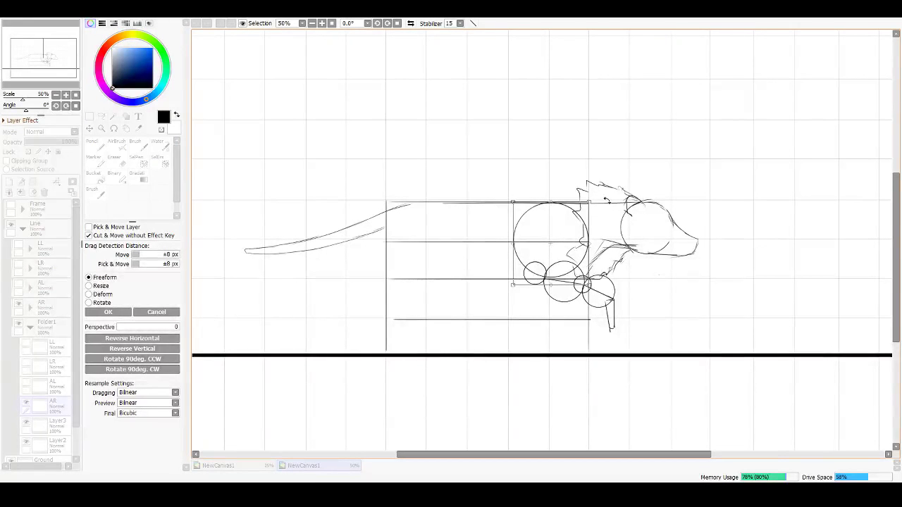
pyautogui.moveTo(606, 200); pyautogui.dragTo(557, 172)
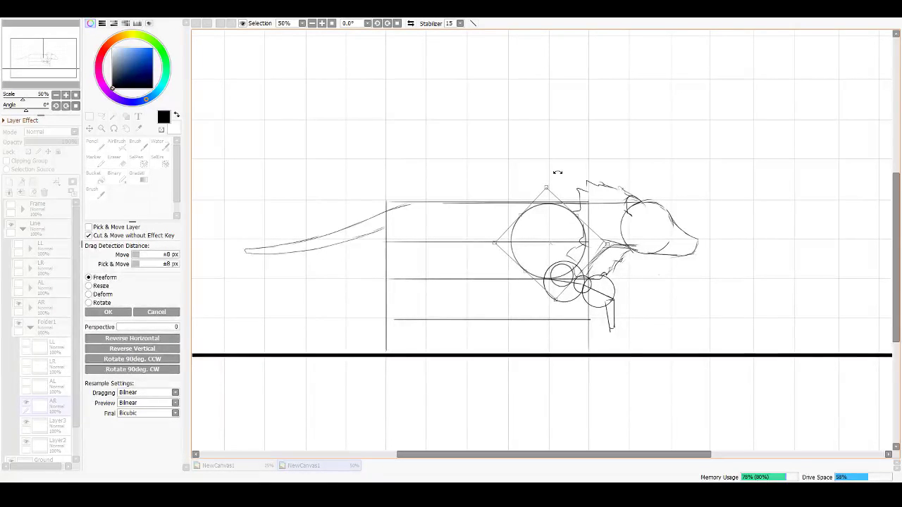
pyautogui.moveTo(558, 172); pyautogui.dragTo(561, 173)
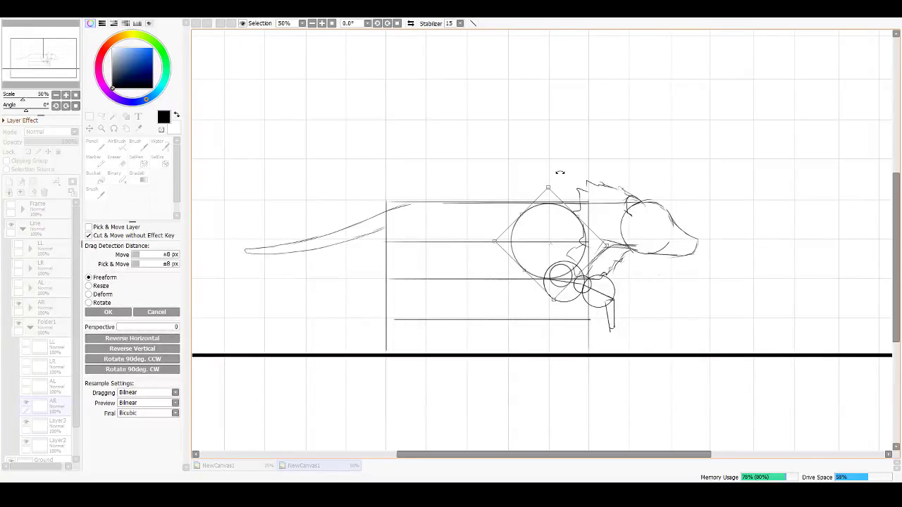
pyautogui.moveTo(560, 172)
pyautogui.mouseDown()
pyautogui.moveTo(549, 171)
pyautogui.moveTo(564, 174)
pyautogui.mouseUp()
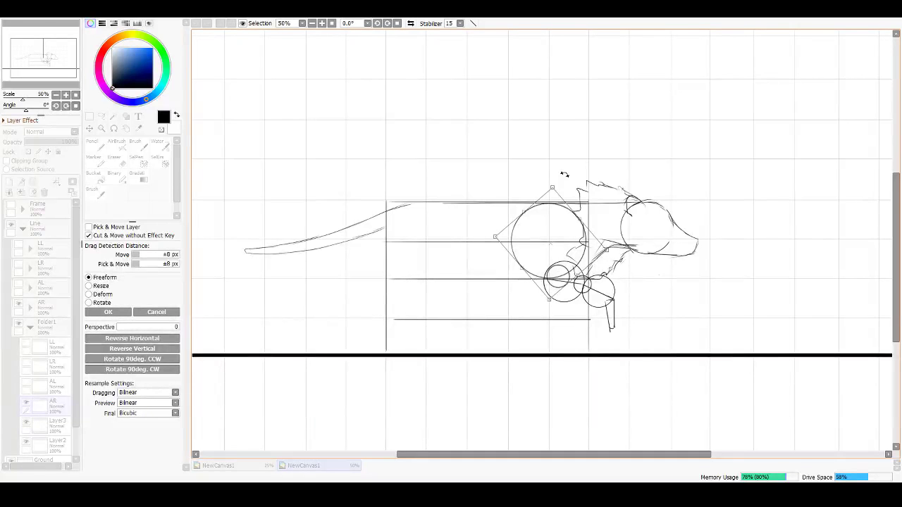
pyautogui.press('Return')
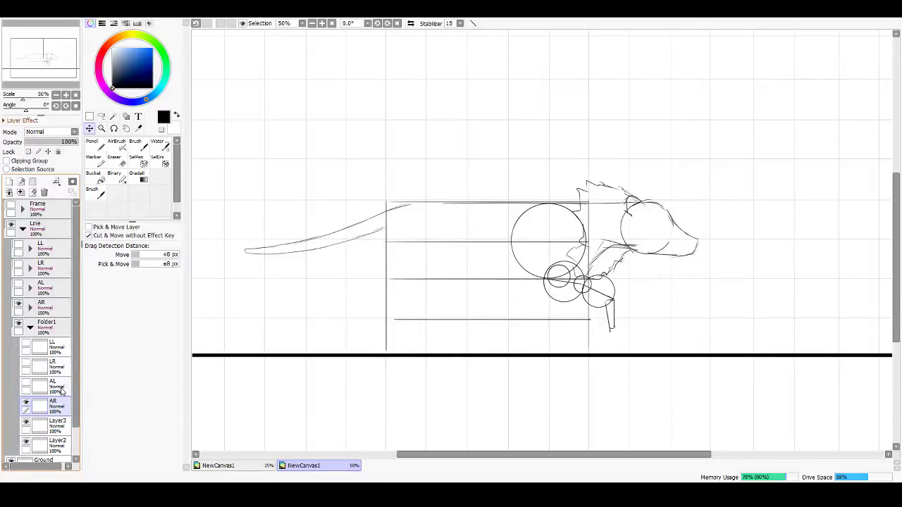
# Step: Expand the AR folder and rotate its Layer5 upper-arm segment clockwise, attaching it to the shoulder's small joint circle with the elbow lower
pyautogui.click(29, 308)
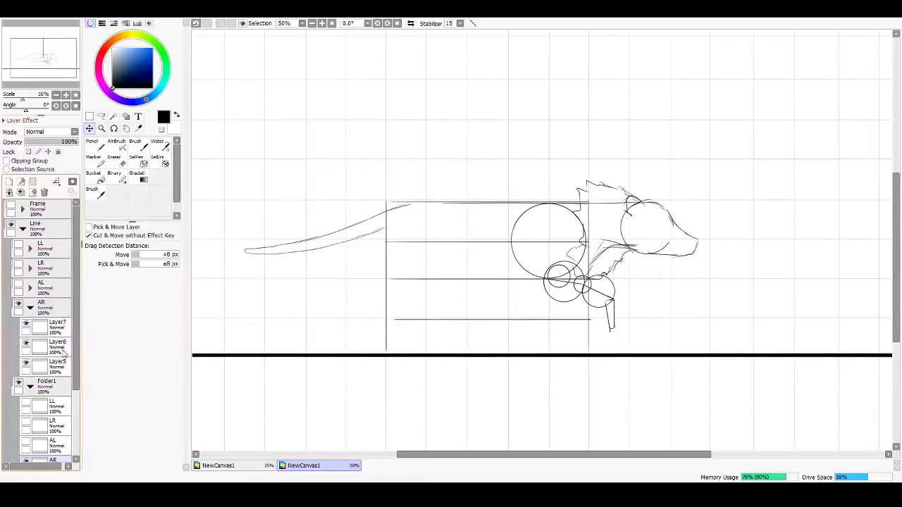
pyautogui.click(64, 370)
pyautogui.hotkey('ctrl', 't')
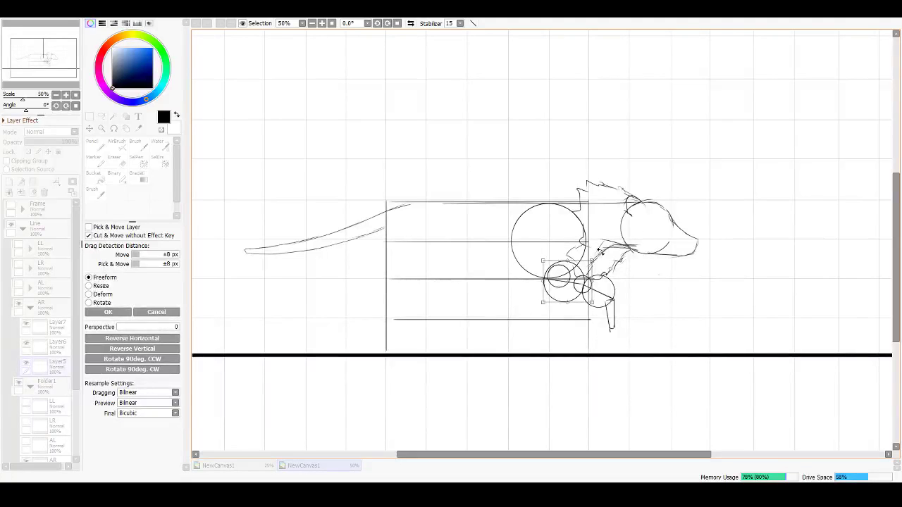
pyautogui.moveTo(601, 256); pyautogui.dragTo(580, 291)
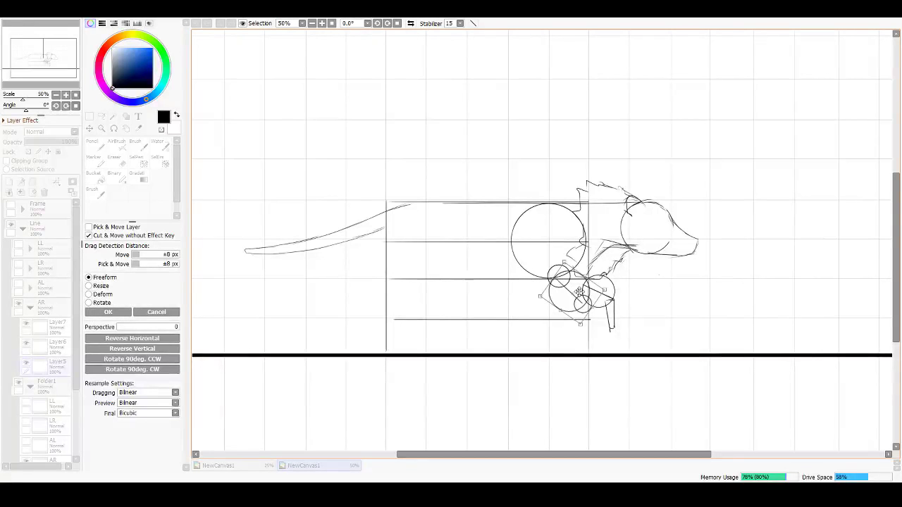
pyautogui.press('Return')
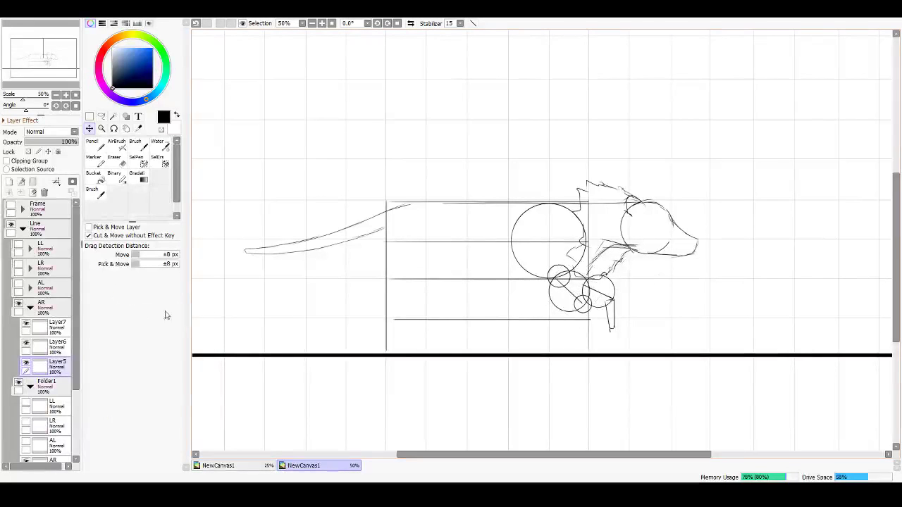
# Step: Move the AR folder's Layer6 forearm down to the elbow circle and tilt it slightly so it slopes down and forward
pyautogui.click(64, 350)
pyautogui.moveTo(640, 306); pyautogui.dragTo(620, 329)
pyautogui.hotkey('ctrl', 't')
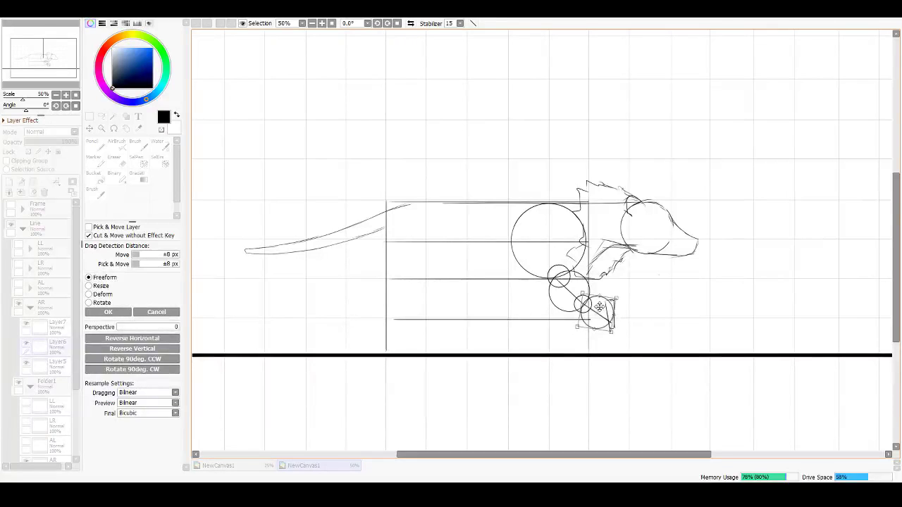
pyautogui.press('Return')
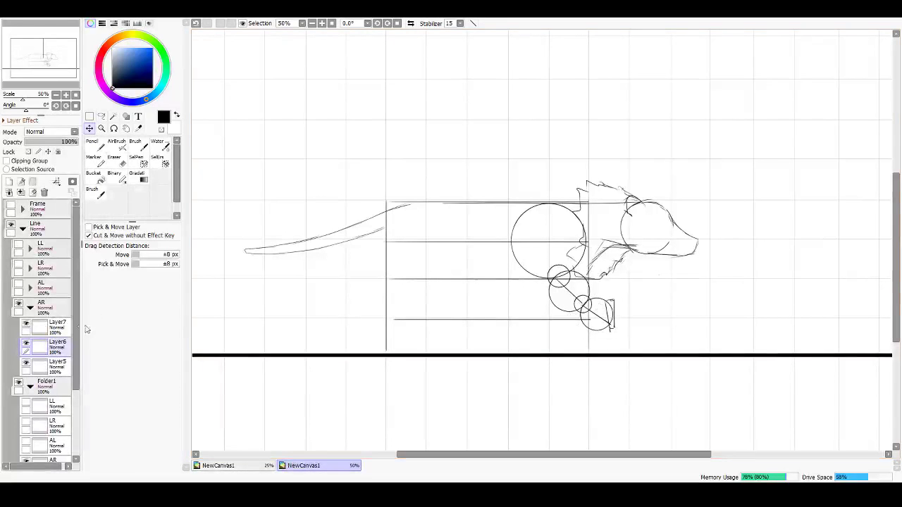
# Step: Rotate the AR folder's Layer7 foot nearly horizontal and attach it to the forearm's end, with the toes tilted slightly down
pyautogui.click(57, 326)
pyautogui.moveTo(624, 336); pyautogui.dragTo(636, 361)
pyautogui.hotkey('ctrl', 't')
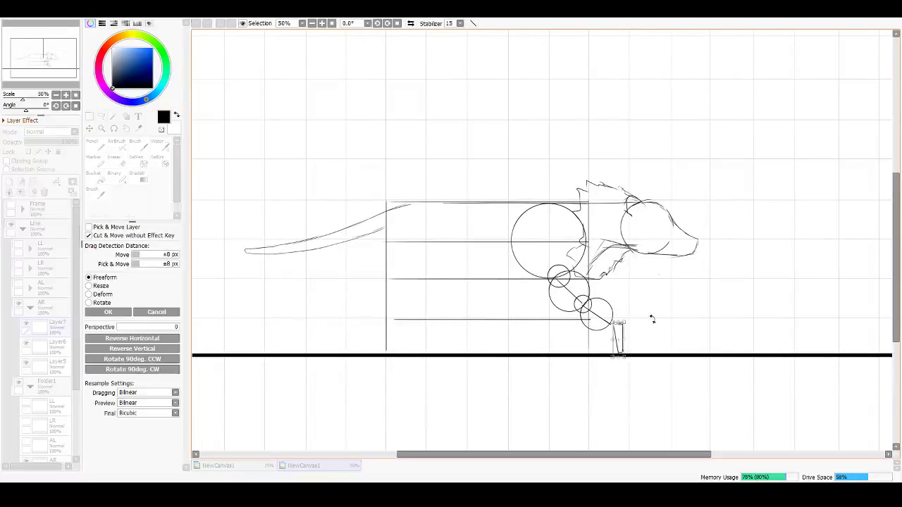
pyautogui.moveTo(651, 316); pyautogui.dragTo(597, 302)
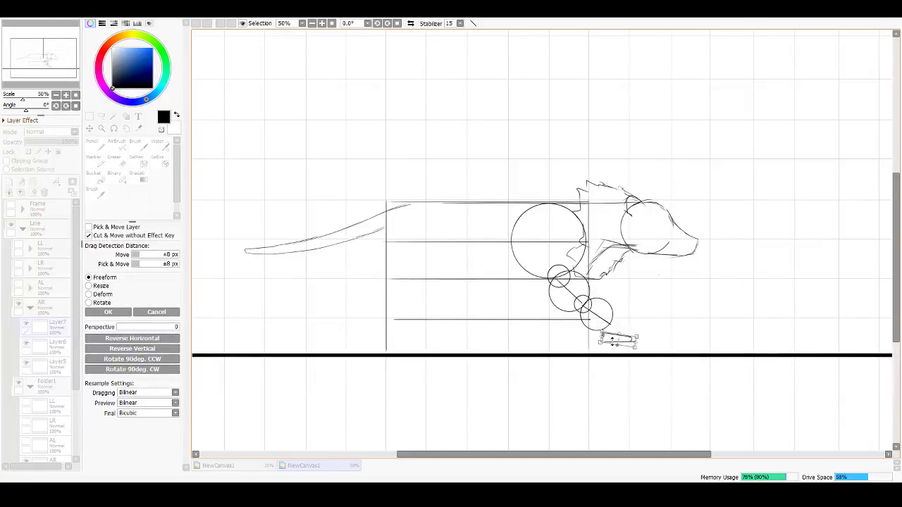
pyautogui.press('Return')
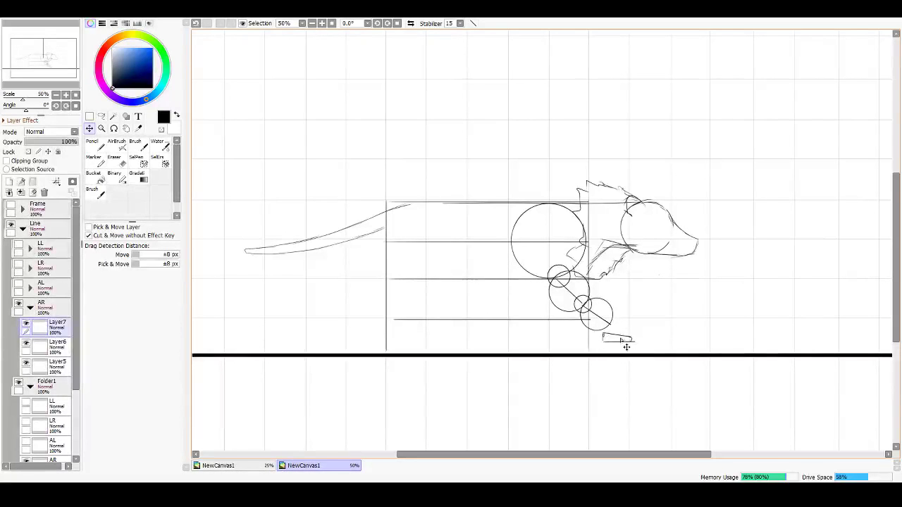
pyautogui.moveTo(623, 335); pyautogui.dragTo(629, 340)
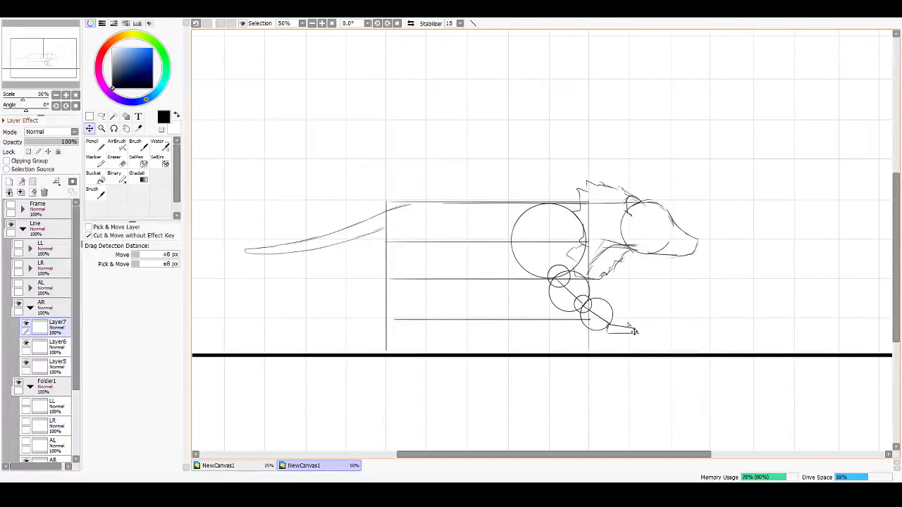
pyautogui.hotkey('ctrl', 't')
pyautogui.press('Return')
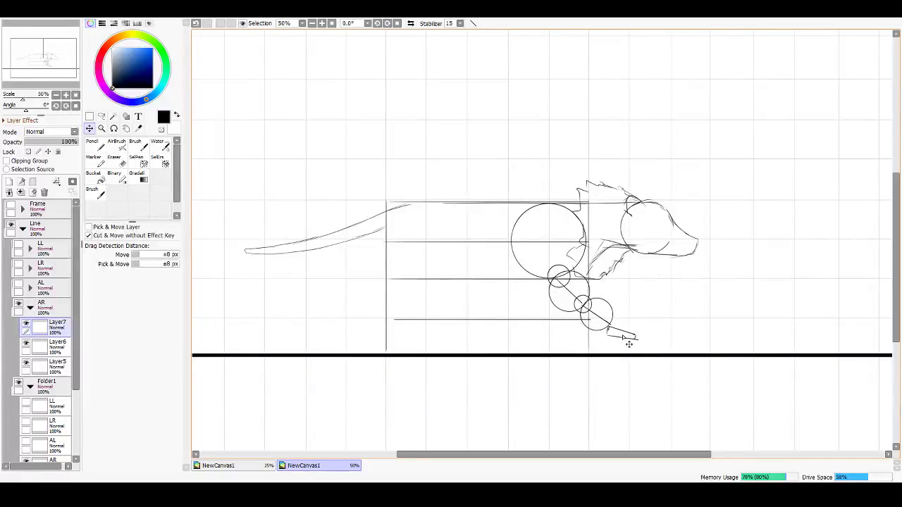
# Step: Show and expand the AL folder and hide the AR folder
pyautogui.click(19, 284)
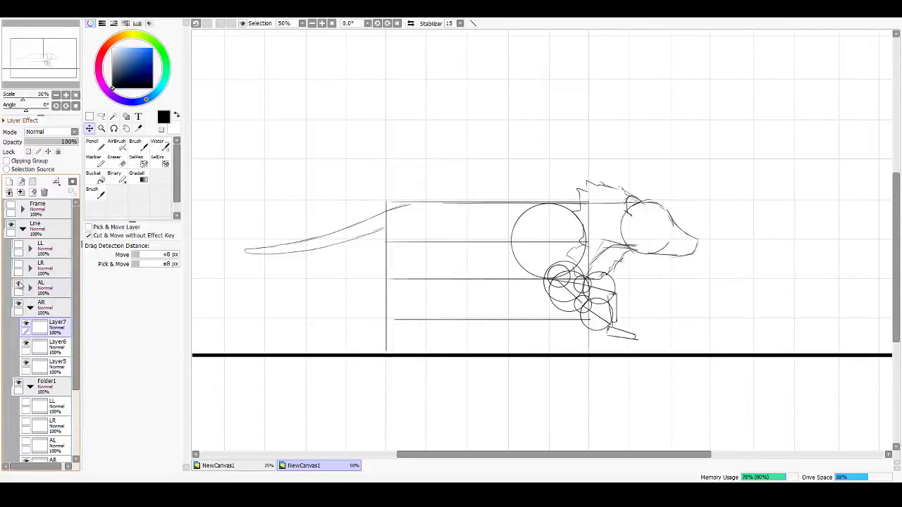
pyautogui.click(19, 303)
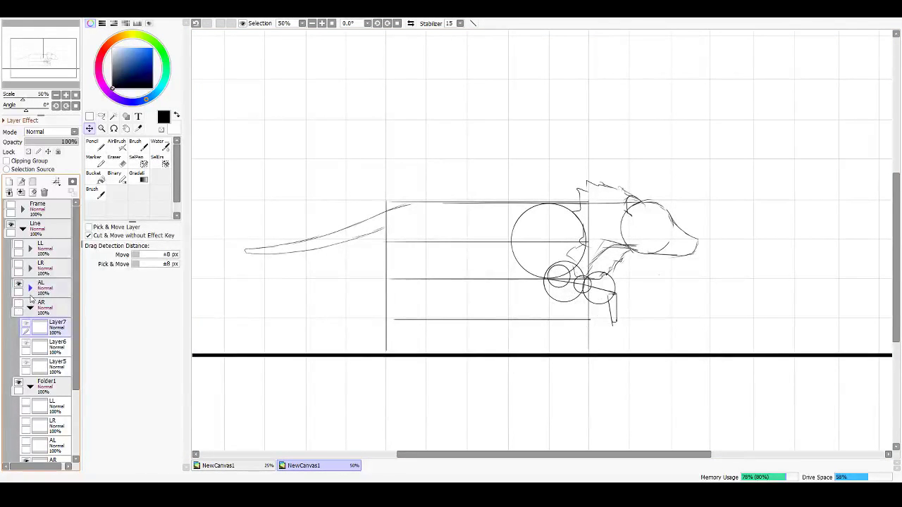
pyautogui.click(31, 288)
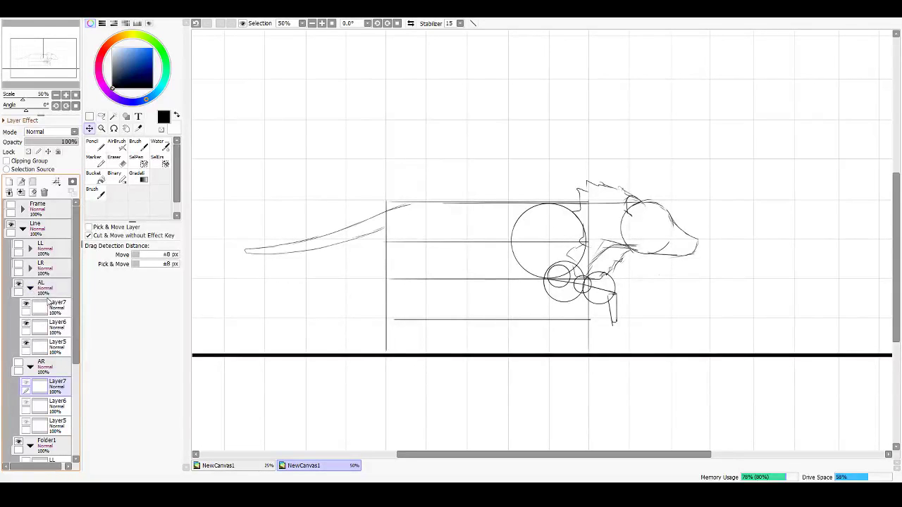
# Step: Rotate the AL folder's Layer5 upper arm clockwise into a steep downward slope and attach it to the shoulder's small joint circle
pyautogui.click(63, 343)
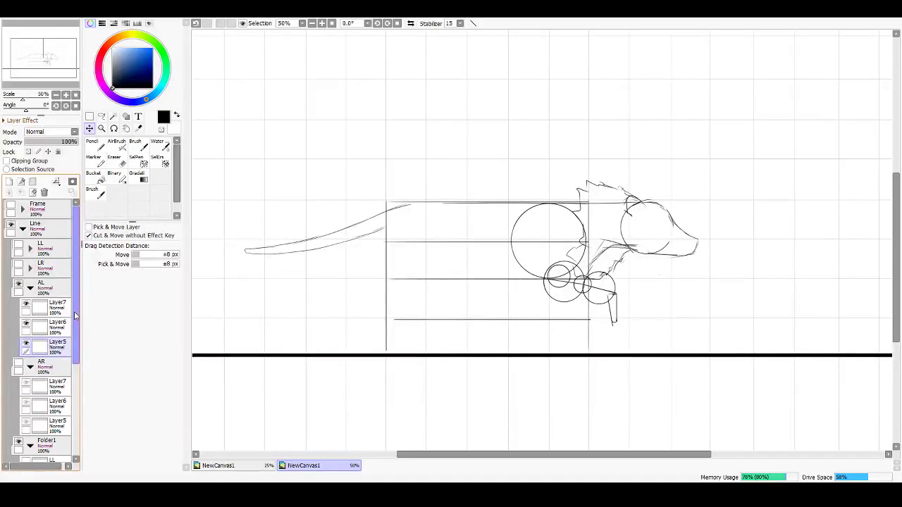
pyautogui.moveTo(578, 295)
pyautogui.mouseDown()
pyautogui.moveTo(567, 305)
pyautogui.moveTo(588, 296)
pyautogui.mouseUp()
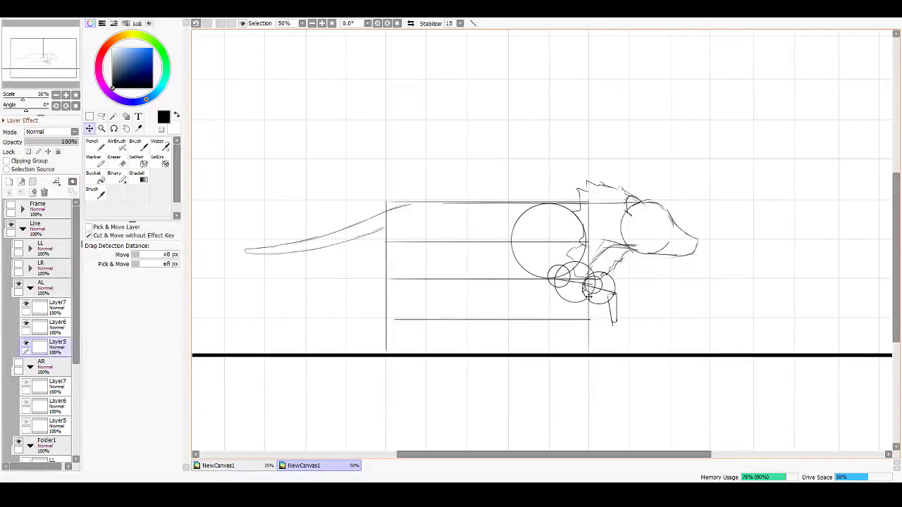
pyautogui.hotkey('ctrl', 't')
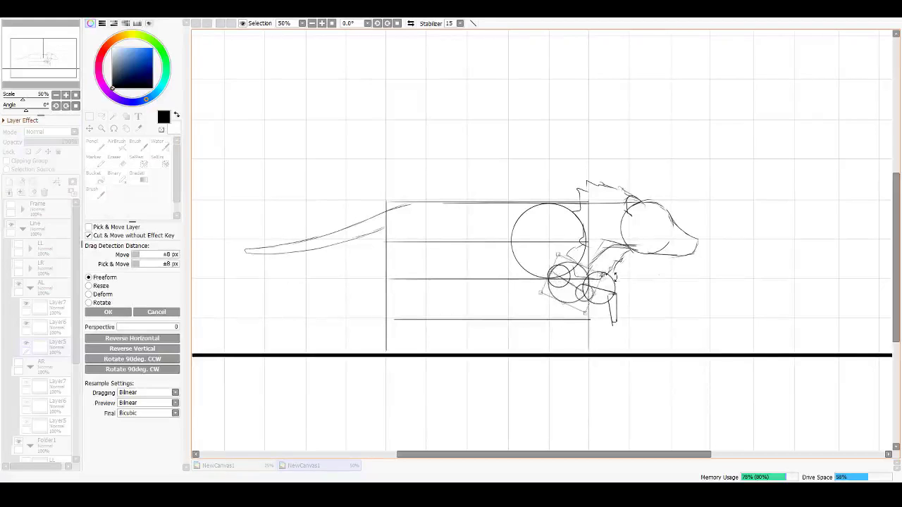
pyautogui.moveTo(614, 277); pyautogui.dragTo(611, 300)
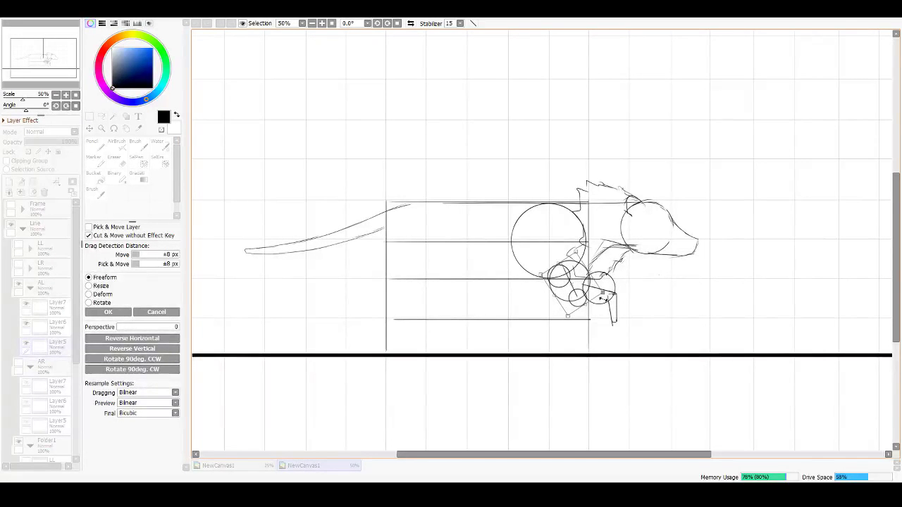
pyautogui.moveTo(578, 299); pyautogui.dragTo(576, 305)
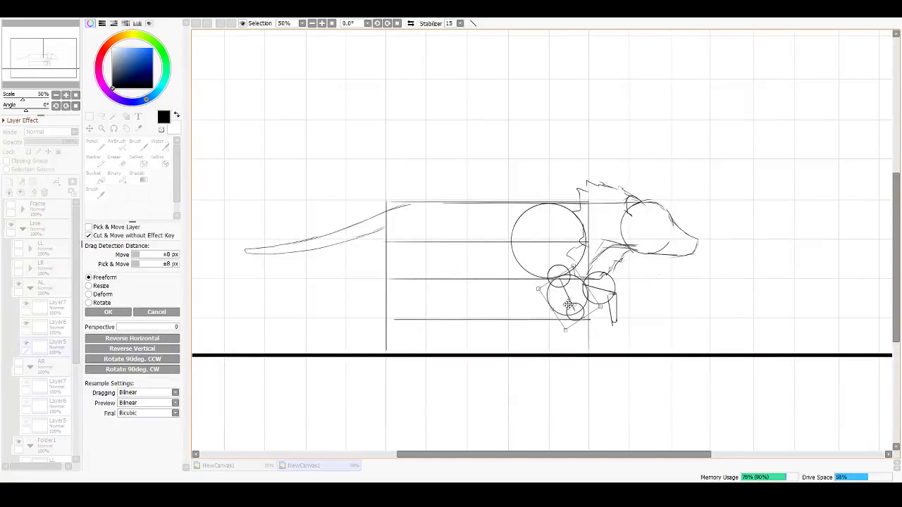
pyautogui.press('Return')
# Step: Compare AL's Layer5 with the AR limb, and rotate it counterclockwise to a shallower slope with its upper end on the joint circle
pyautogui.click(19, 364)
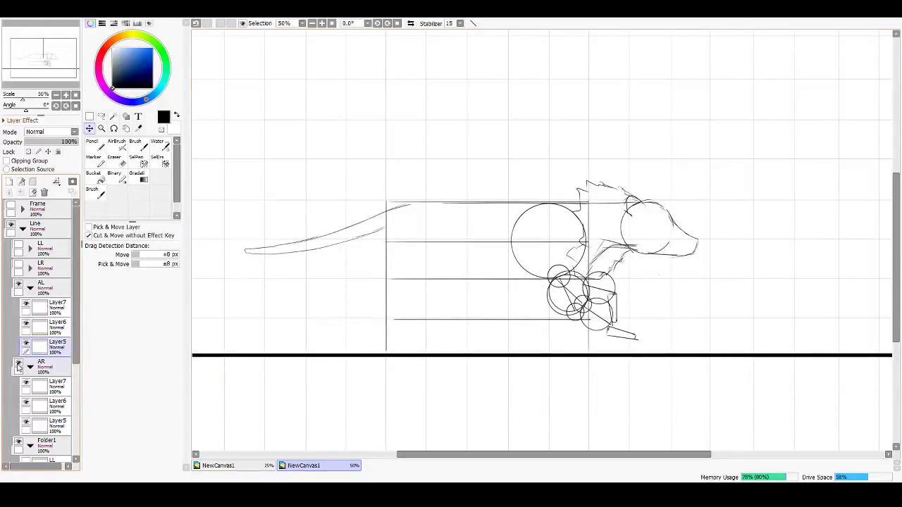
pyautogui.click(18, 365)
pyautogui.click(18, 365)
pyautogui.click(18, 364)
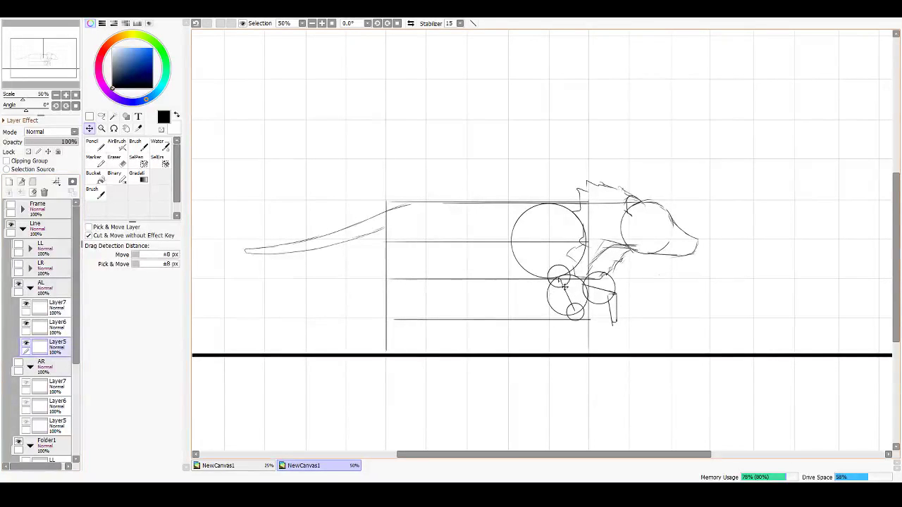
pyautogui.hotkey('ctrl', 't')
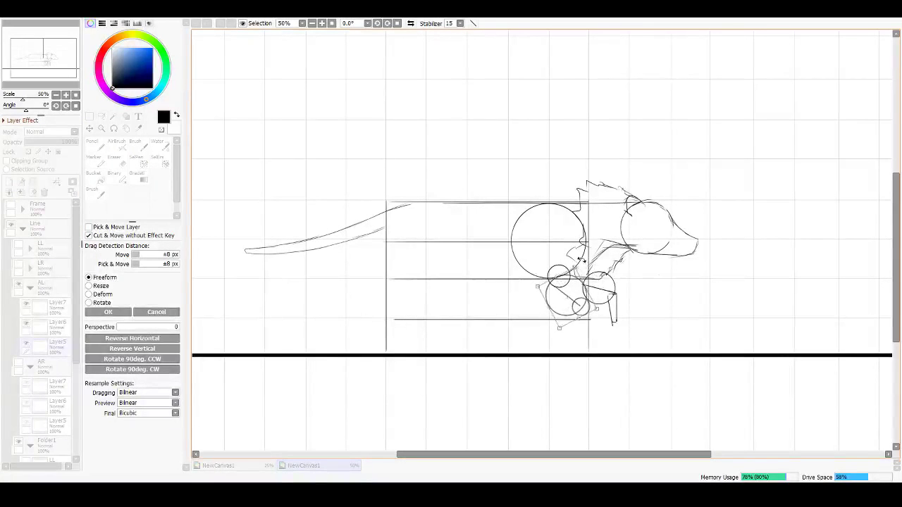
pyautogui.moveTo(574, 288); pyautogui.dragTo(576, 283)
pyautogui.press('Return')
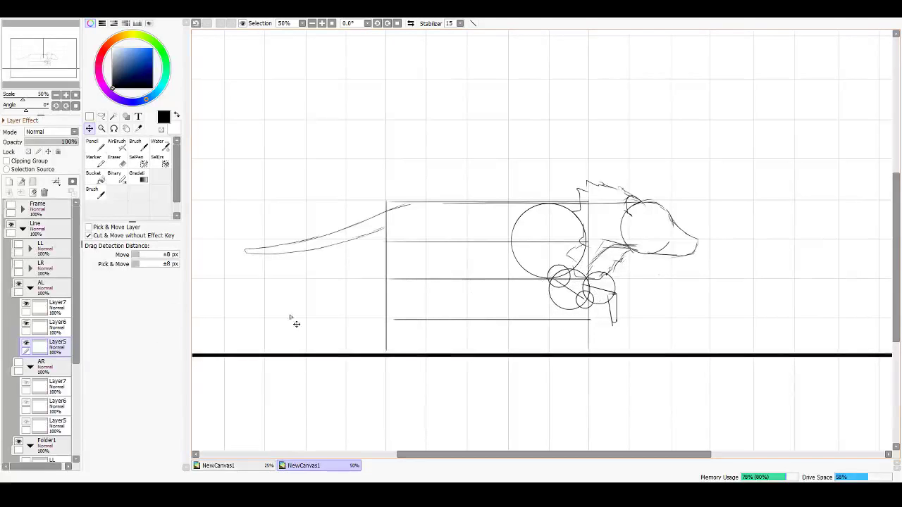
pyautogui.click(20, 362)
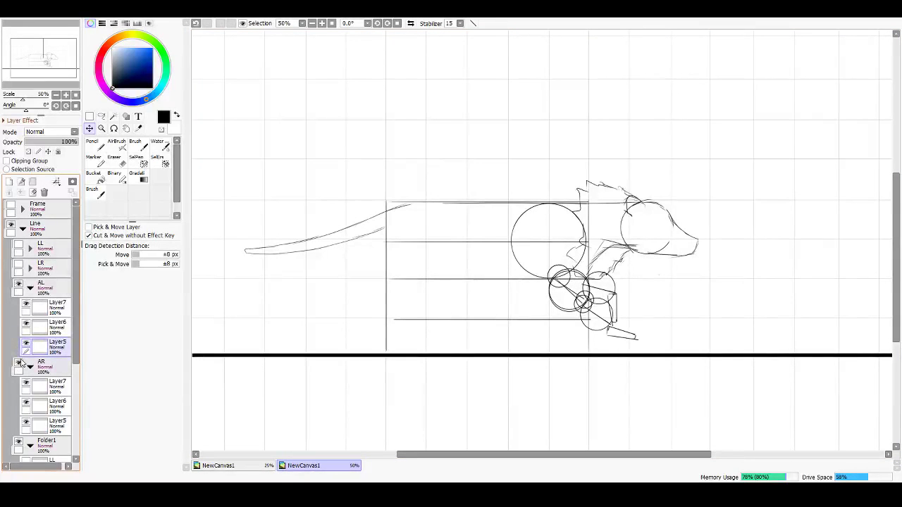
pyautogui.click(20, 362)
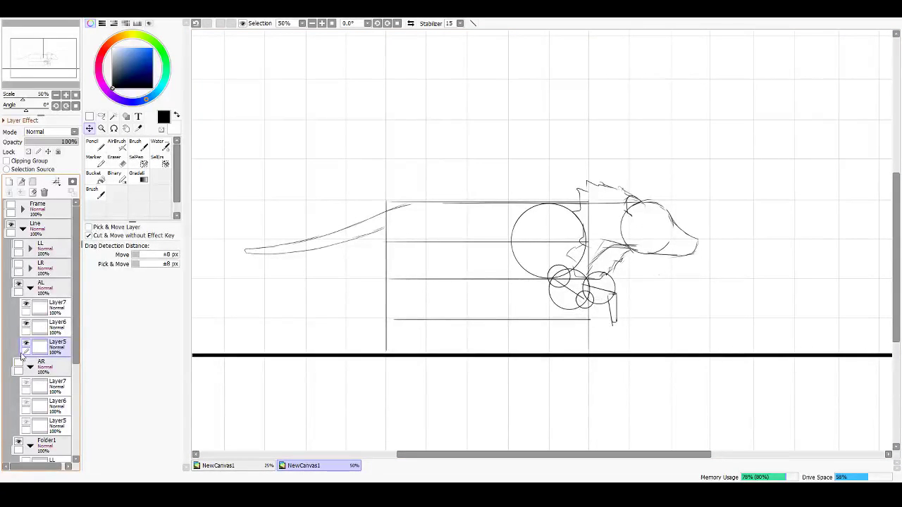
# Step: Move the AL folder's Layer6 forearm down to the elbow circle and rotate it slightly counterclockwise until nearly horizontal
pyautogui.click(58, 326)
pyautogui.moveTo(597, 303); pyautogui.dragTo(601, 314)
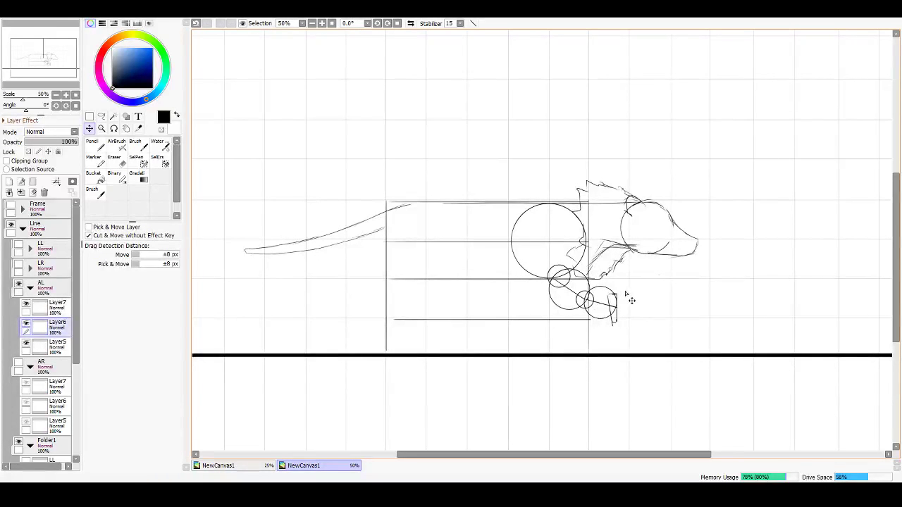
pyautogui.hotkey('ctrl', 't')
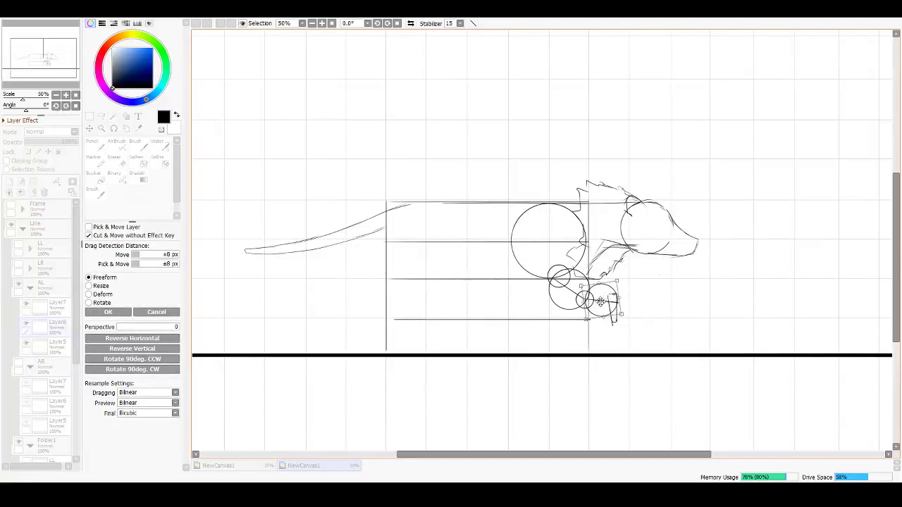
pyautogui.click(154, 314)
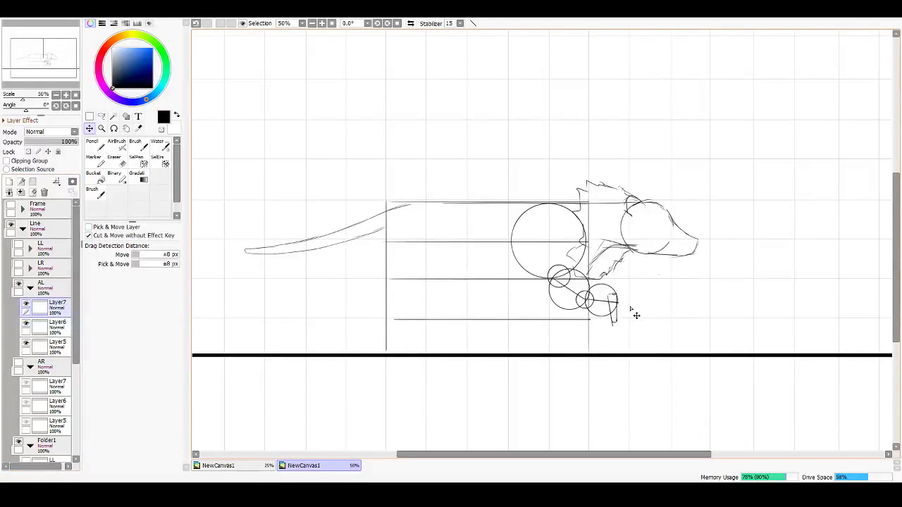
# Step: Rotate the AL folder's Layer7 foot counterclockwise until nearly horizontal and attach it to the forearm's front end
pyautogui.hotkey('ctrl', 't')
pyautogui.moveTo(649, 296)
pyautogui.mouseDown()
pyautogui.moveTo(607, 279)
pyautogui.moveTo(601, 286)
pyautogui.mouseUp()
pyautogui.press('Return')
pyautogui.moveTo(625, 322); pyautogui.dragTo(624, 314)
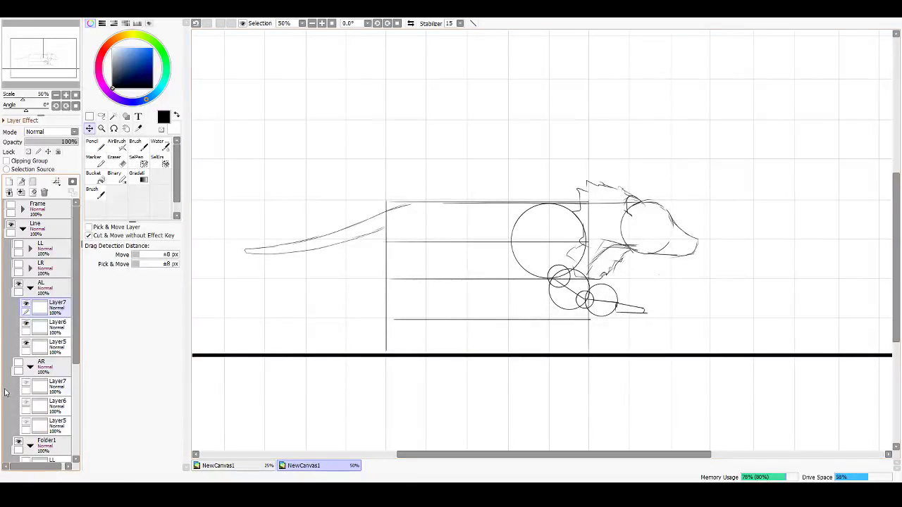
# Step: Show the AR and LR limb folders together with Folder1's LR hip layer
pyautogui.click(18, 365)
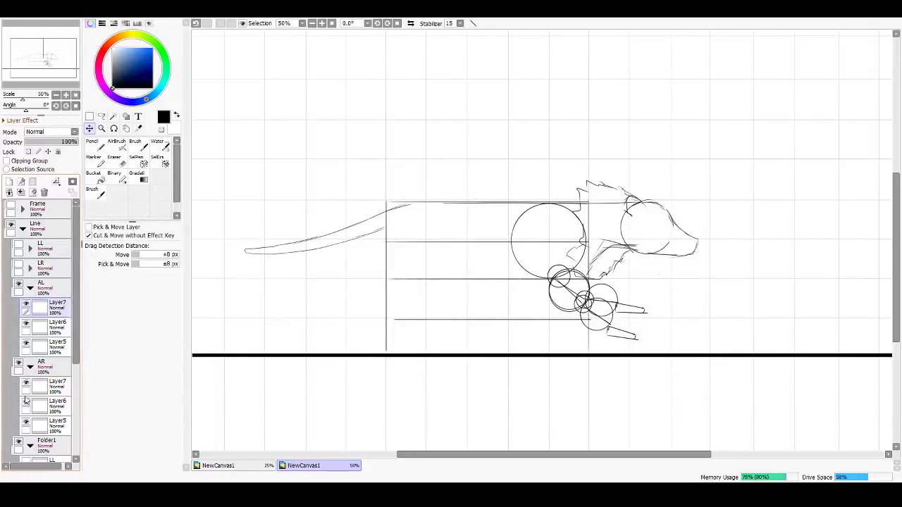
pyautogui.click(18, 266)
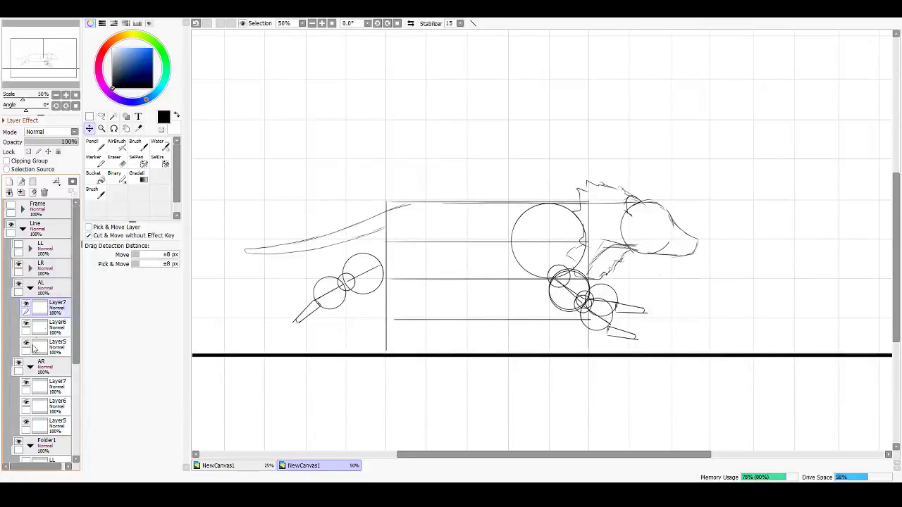
pyautogui.scroll(-3, 24, 396)
pyautogui.click(26, 384)
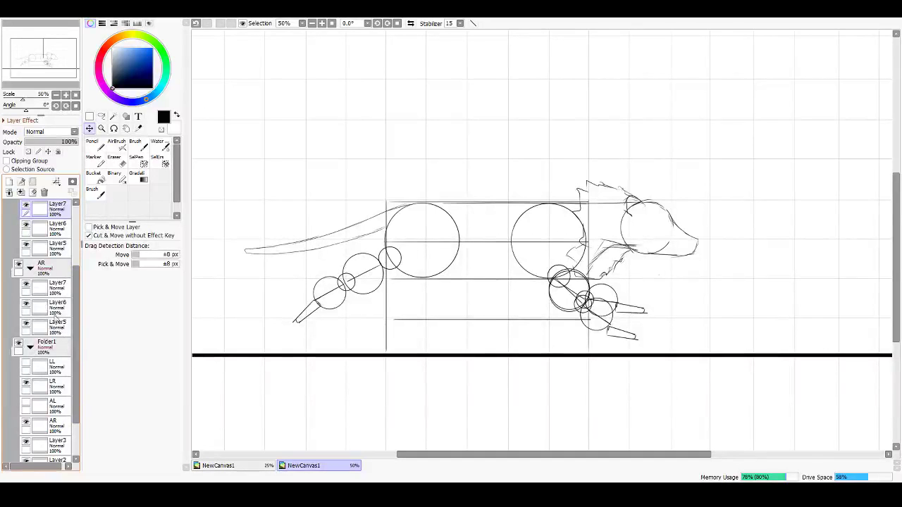
# Step: Show the Frame folder and hide its layers 5, 4, 3 and 2, leaving only frame 1 as a pose reference
pyautogui.scroll(5, 39, 277)
pyautogui.click(12, 207)
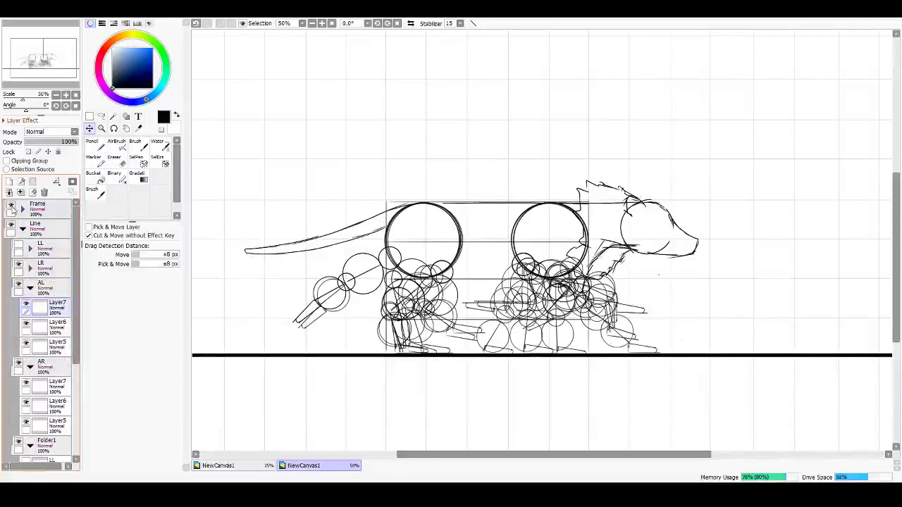
pyautogui.click(12, 208)
pyautogui.click(22, 208)
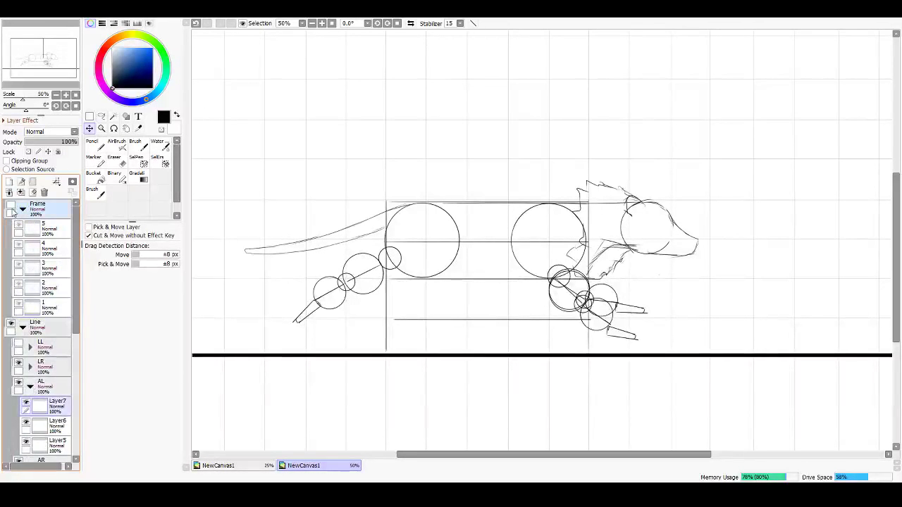
pyautogui.click(13, 212)
pyautogui.click(11, 207)
pyautogui.click(18, 224)
pyautogui.click(17, 245)
pyautogui.click(18, 264)
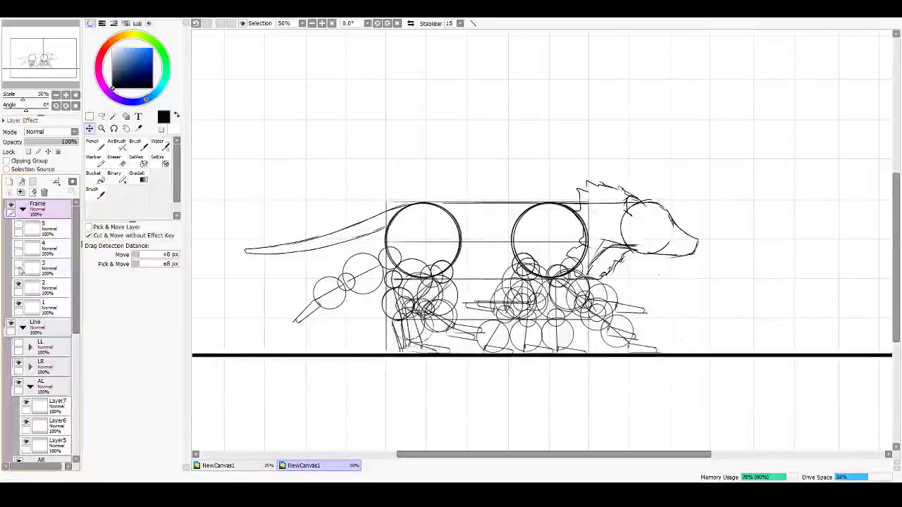
pyautogui.click(17, 285)
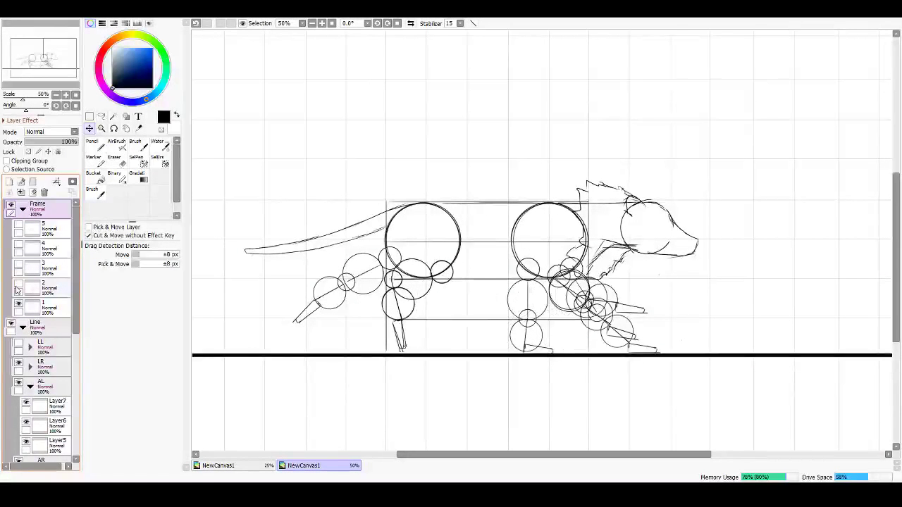
pyautogui.click(18, 305)
pyautogui.click(18, 305)
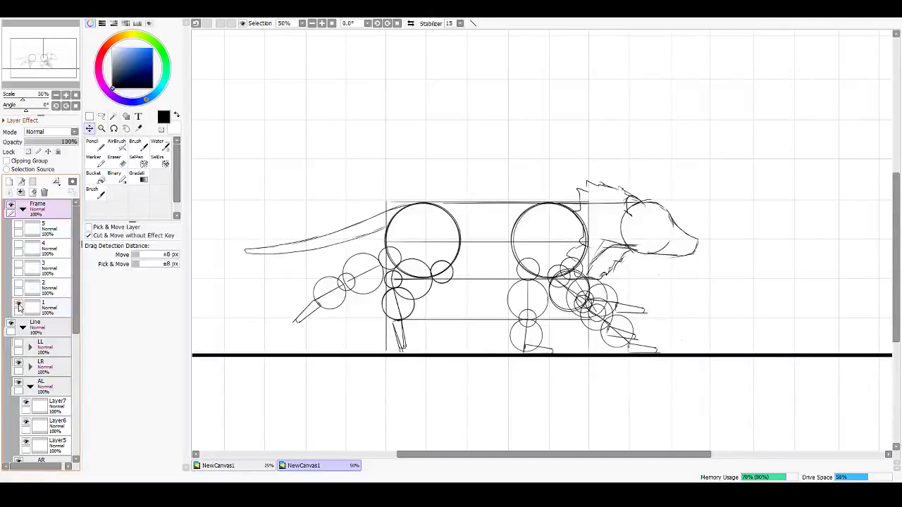
# Step: Rotate Folder1's LR hip layer counterclockwise so its small joint circle sits at the underside of the hip circle
pyautogui.scroll(-5, 35, 331)
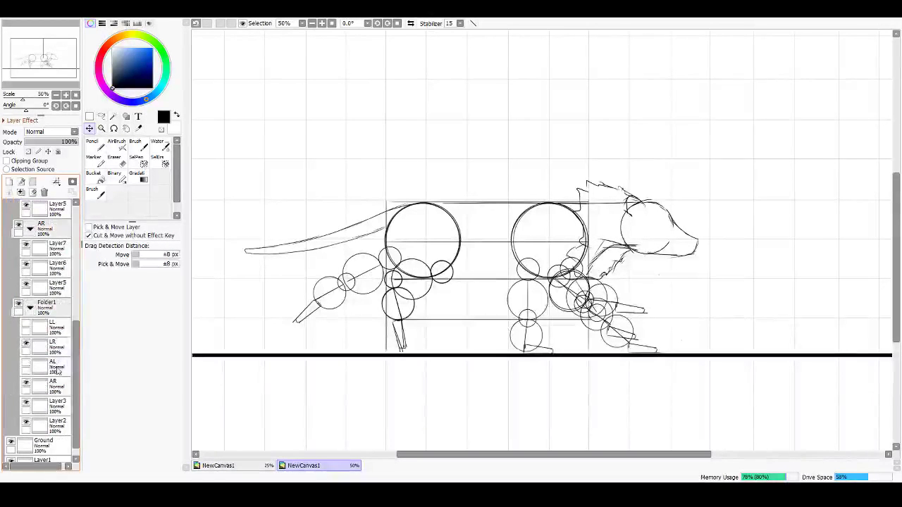
pyautogui.click(55, 346)
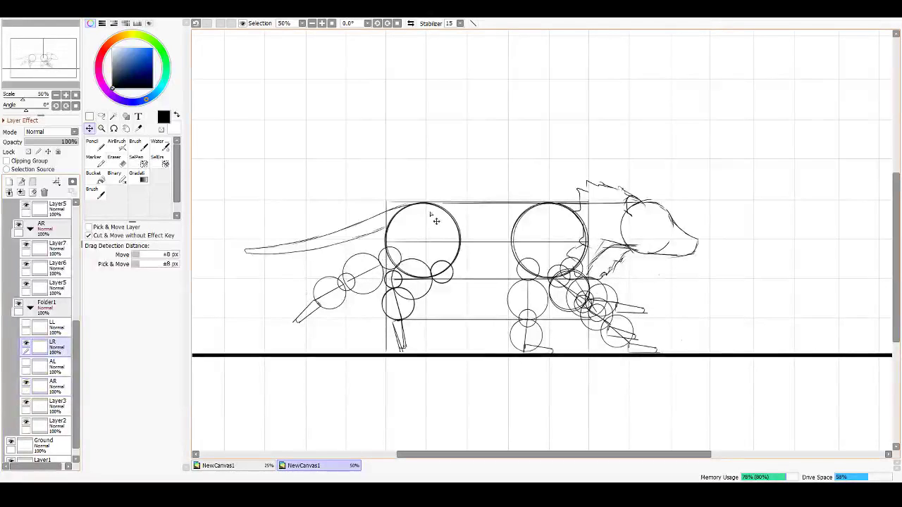
pyautogui.hotkey('ctrl', 't')
pyautogui.moveTo(467, 192); pyautogui.dragTo(414, 171)
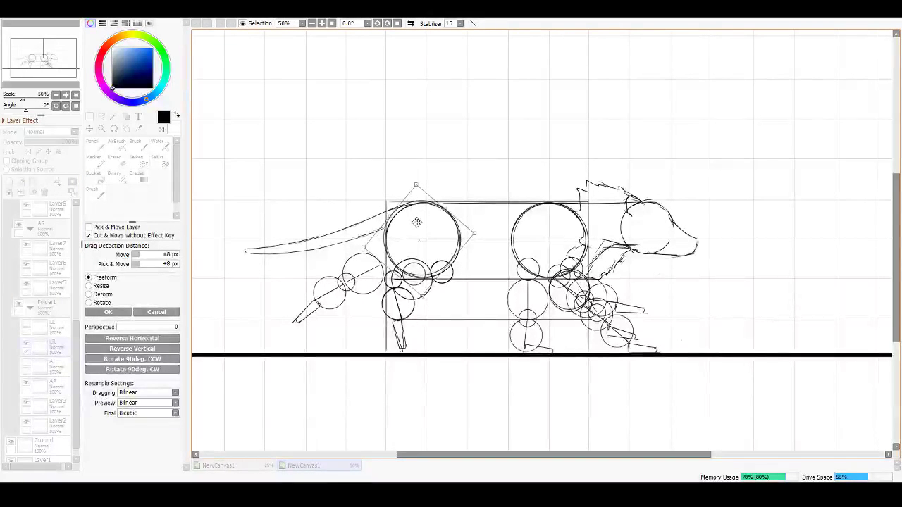
pyautogui.moveTo(417, 221); pyautogui.dragTo(418, 225)
pyautogui.moveTo(438, 192); pyautogui.dragTo(440, 182)
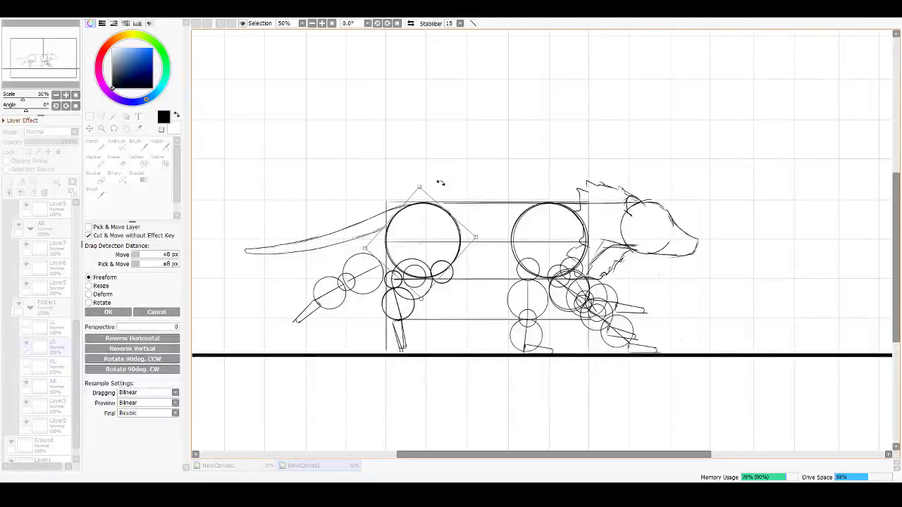
pyautogui.click(107, 312)
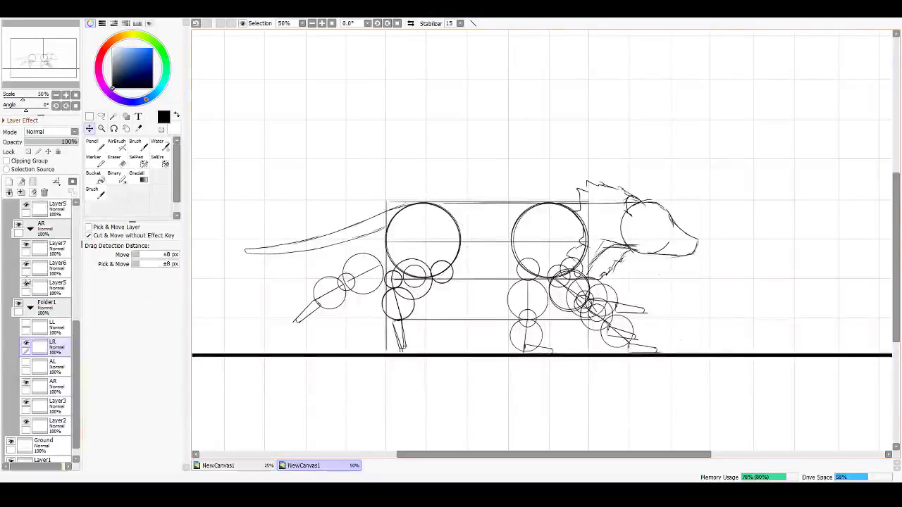
# Step: Hide frame 1, collapse the AL and AR folders, and expand the LR folder
pyautogui.scroll(3, 53, 275)
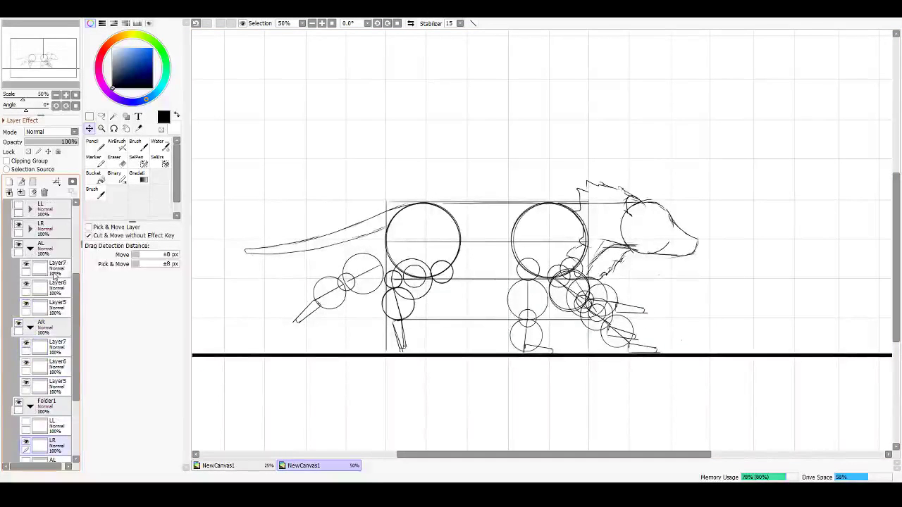
pyautogui.scroll(3, 54, 276)
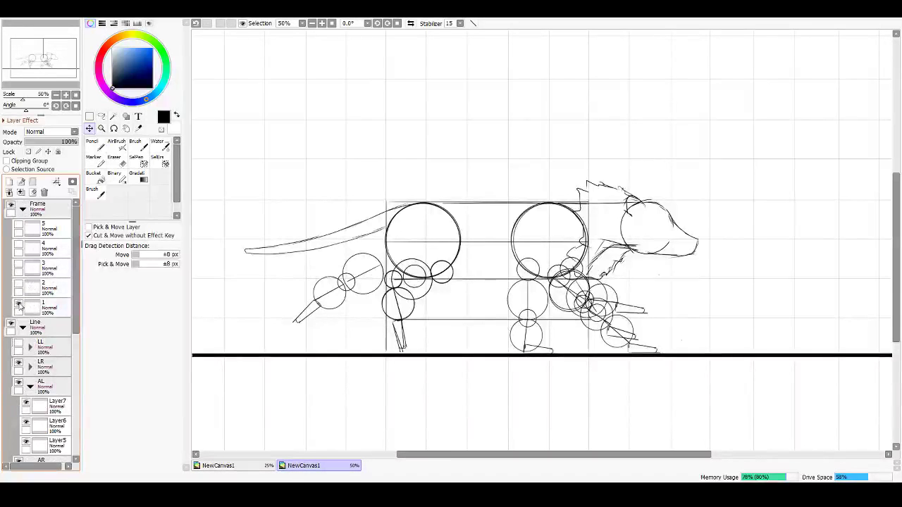
pyautogui.click(19, 307)
pyautogui.scroll(-3, 49, 352)
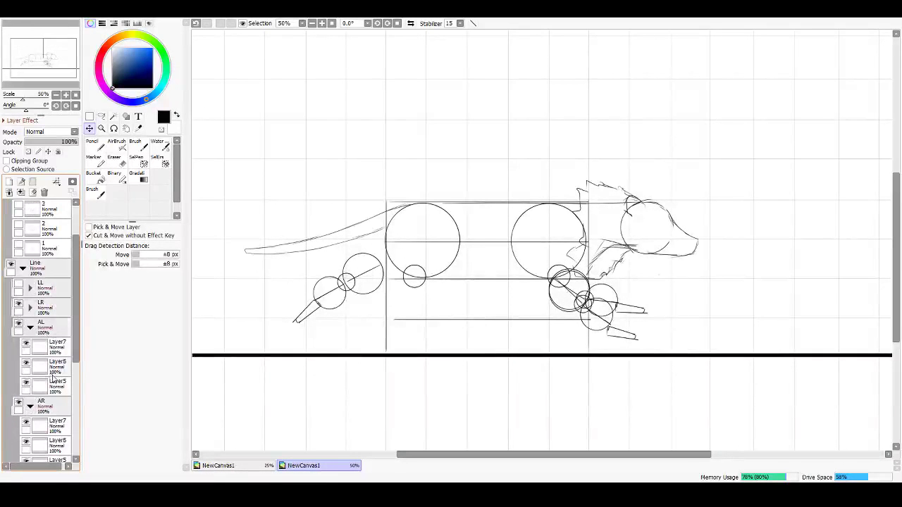
pyautogui.scroll(-1, 56, 360)
pyautogui.click(30, 308)
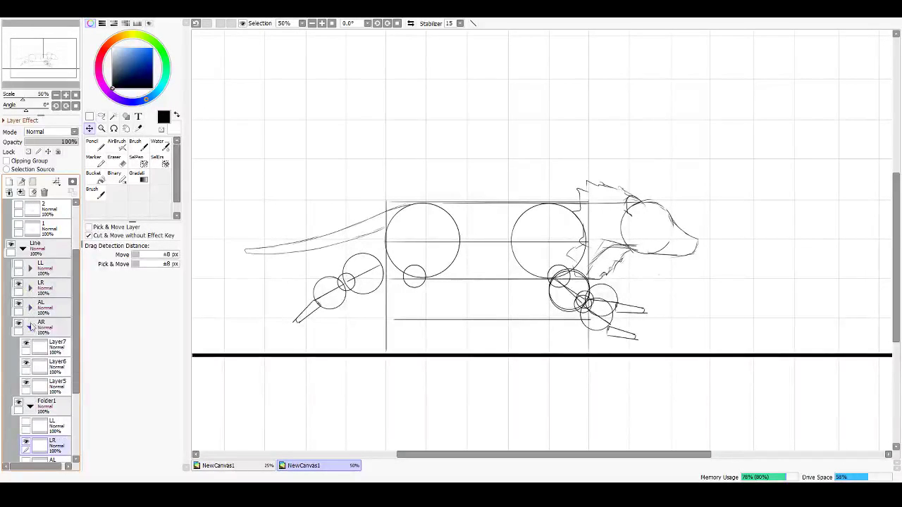
pyautogui.click(29, 327)
pyautogui.click(29, 289)
# Step: Move the LR folder's Layer5 thigh onto the hip's joint circle and rotate it clockwise until nearly horizontal
pyautogui.click(56, 346)
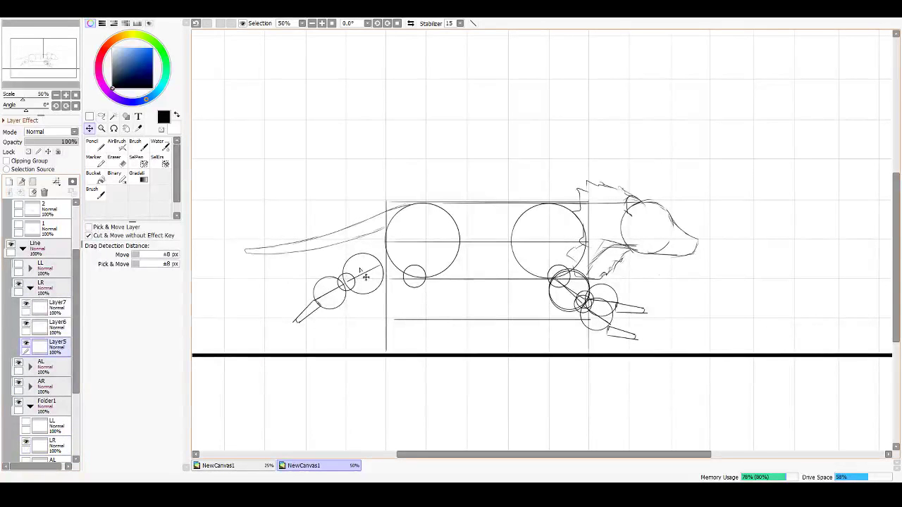
pyautogui.moveTo(388, 274); pyautogui.dragTo(433, 289)
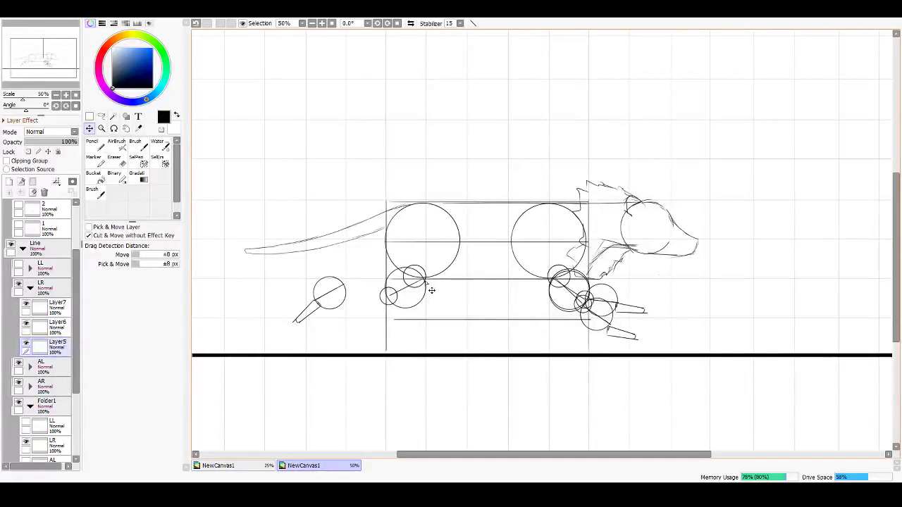
pyautogui.hotkey('ctrl', 't')
pyautogui.moveTo(445, 245); pyautogui.dragTo(427, 289)
pyautogui.press('Return')
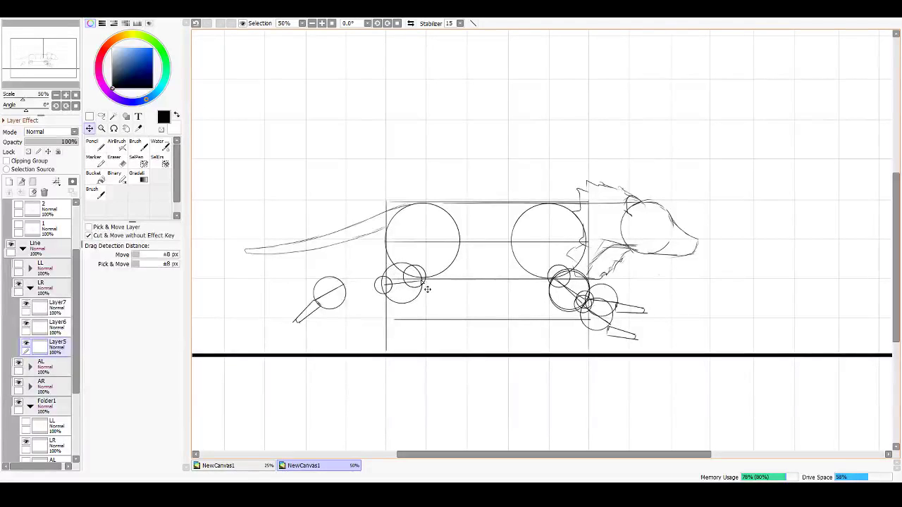
# Step: Rotate the LR folder's Layer6 shin counterclockwise into a steep downward slope and attach its upper end to the knee circle
pyautogui.click(57, 324)
pyautogui.moveTo(346, 317); pyautogui.dragTo(385, 316)
pyautogui.hotkey('ctrl', 't')
pyautogui.moveTo(430, 290); pyautogui.dragTo(371, 260)
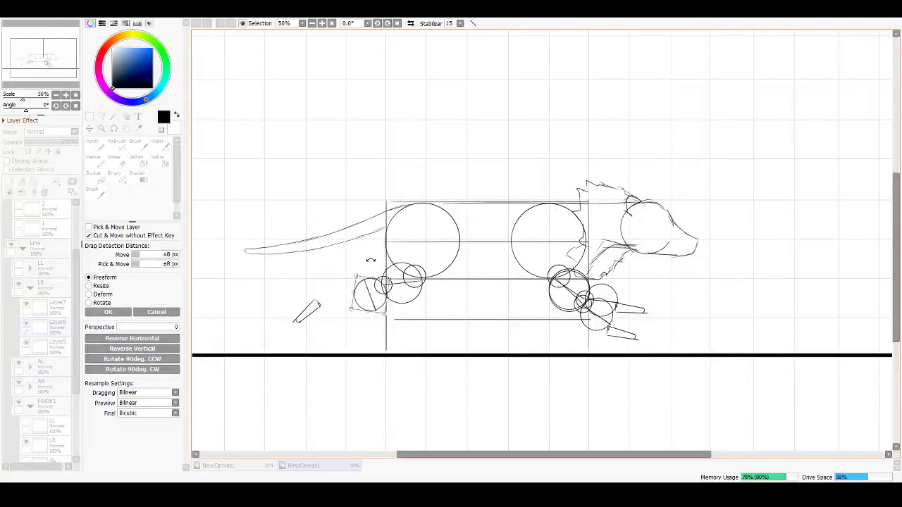
pyautogui.press('Return')
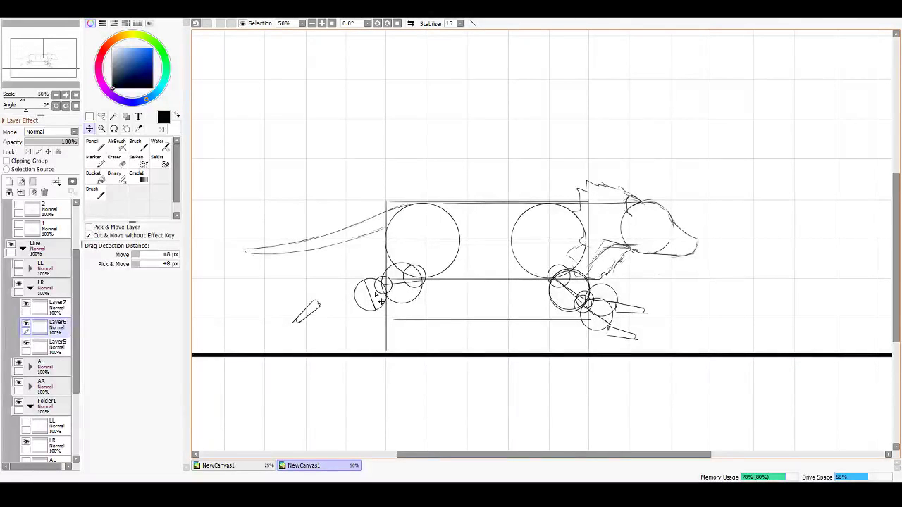
pyautogui.moveTo(382, 301); pyautogui.dragTo(398, 307)
# Step: Move the LR folder's Layer7 foot to the shin's lower end and rotate it counterclockwise to point steeply downward
pyautogui.click(56, 304)
pyautogui.moveTo(308, 329); pyautogui.dragTo(387, 346)
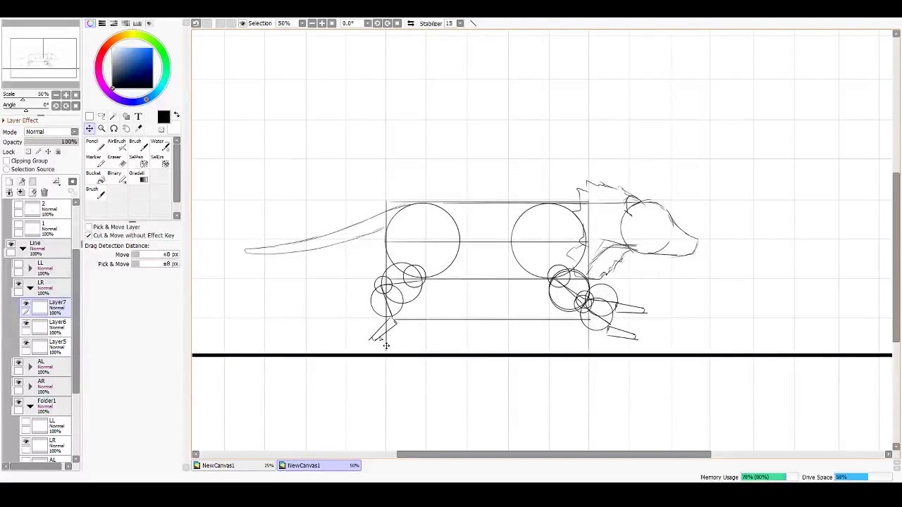
pyautogui.hotkey('ctrl', 't')
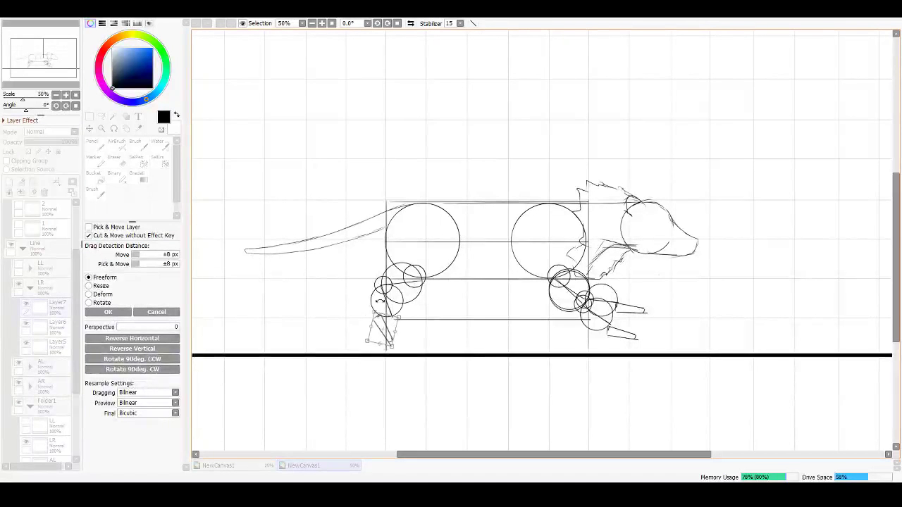
pyautogui.press('Return')
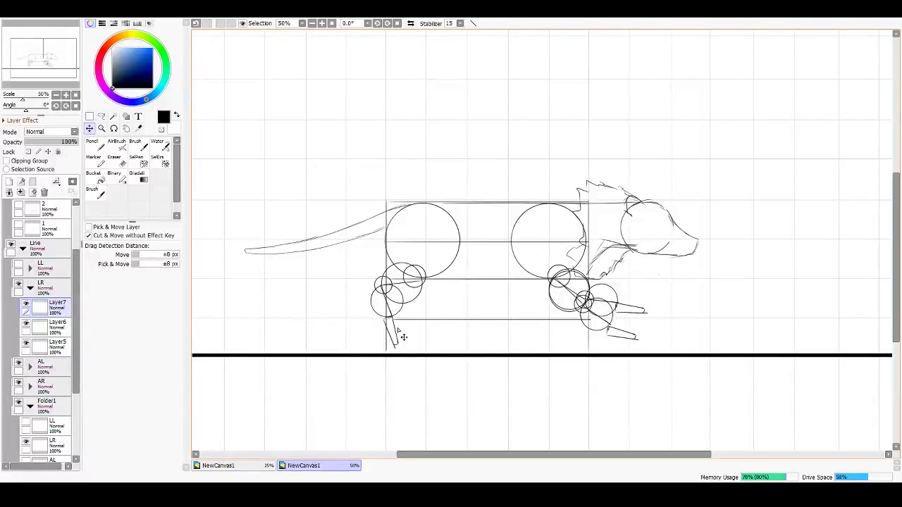
# Step: Refine the angle of LR's Layer7 foot until it hangs nearly vertical from the shin's lower end
pyautogui.hotkey('ctrl', 't')
pyautogui.moveTo(417, 306); pyautogui.dragTo(394, 296)
pyautogui.press('Return')
pyautogui.moveTo(397, 333); pyautogui.dragTo(412, 329)
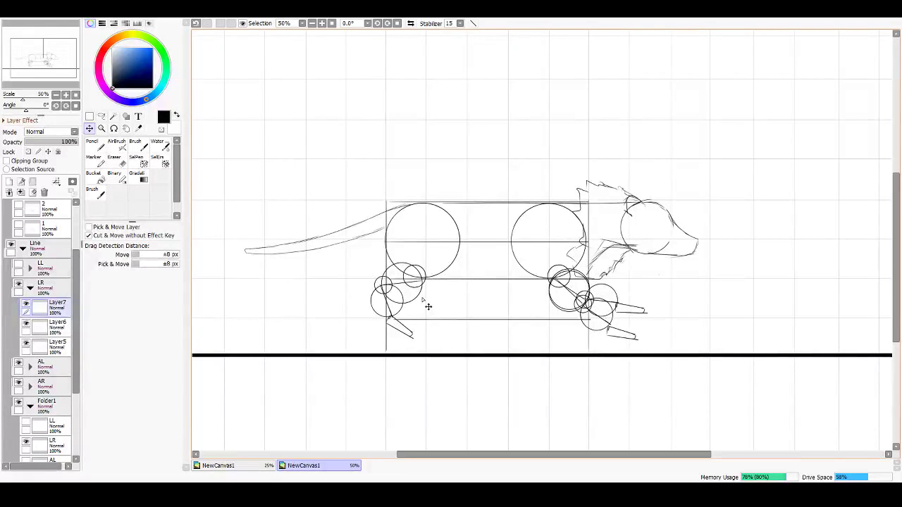
pyautogui.hotkey('ctrl', 't')
pyautogui.moveTo(419, 308); pyautogui.dragTo(421, 327)
pyautogui.press('Return')
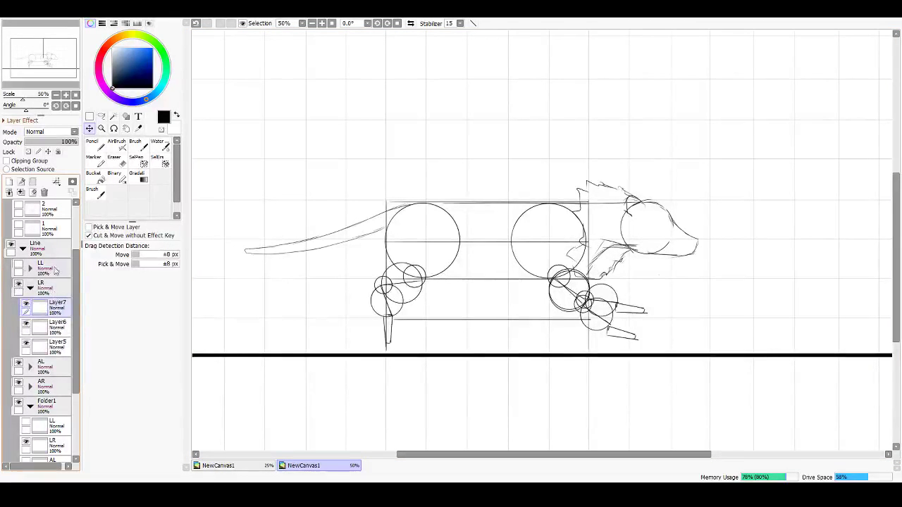
# Step: Collapse the LR and Line folders and duplicate the Line folder
pyautogui.click(31, 288)
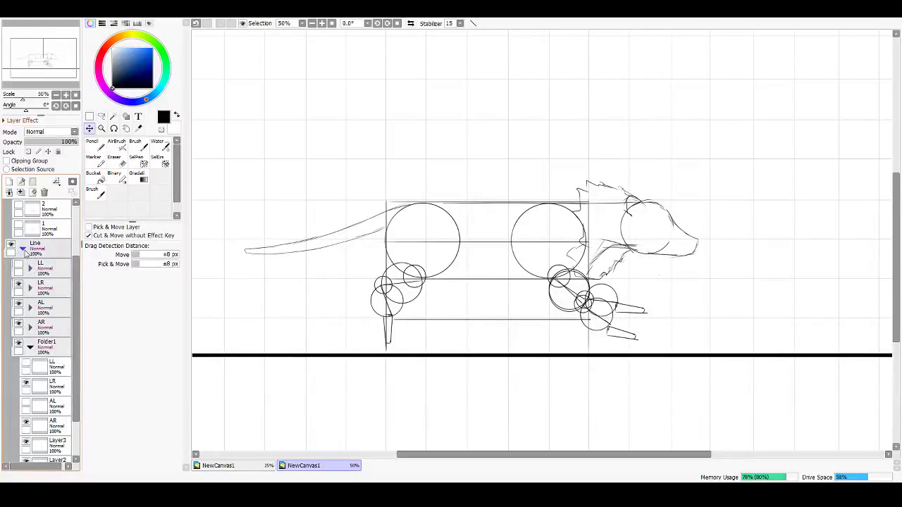
pyautogui.click(23, 249)
pyautogui.click(45, 331)
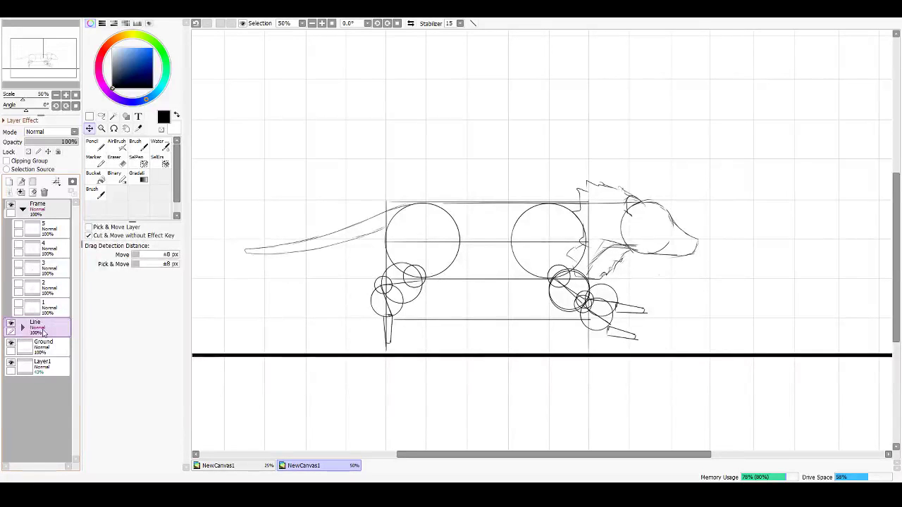
pyautogui.moveTo(40, 329); pyautogui.dragTo(9, 181)
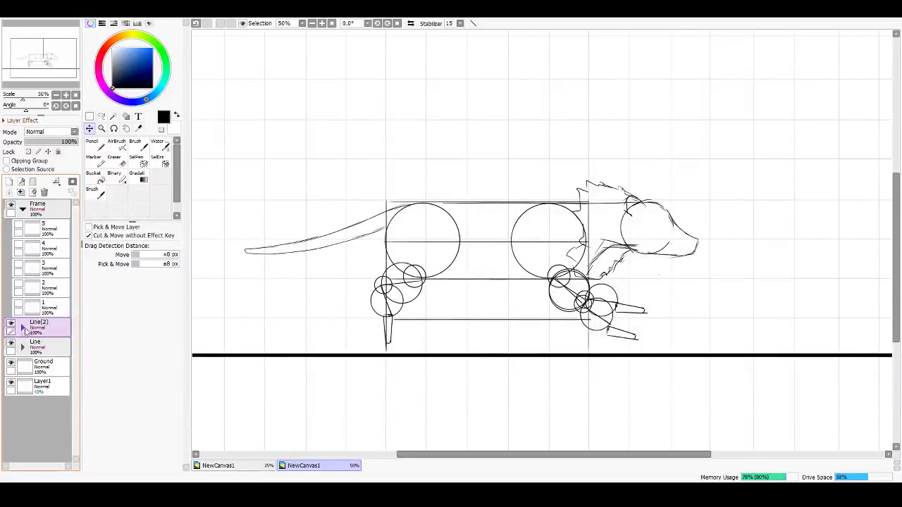
# Step: Hide the original Line folder and the copy's Layer2 guide lines, and merge the copy into a single layer
pyautogui.click(23, 327)
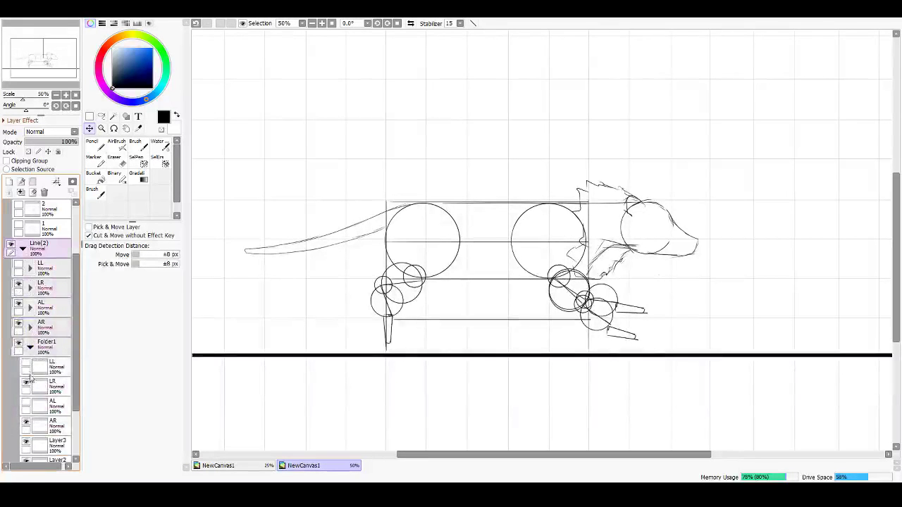
pyautogui.scroll(-3, 31, 348)
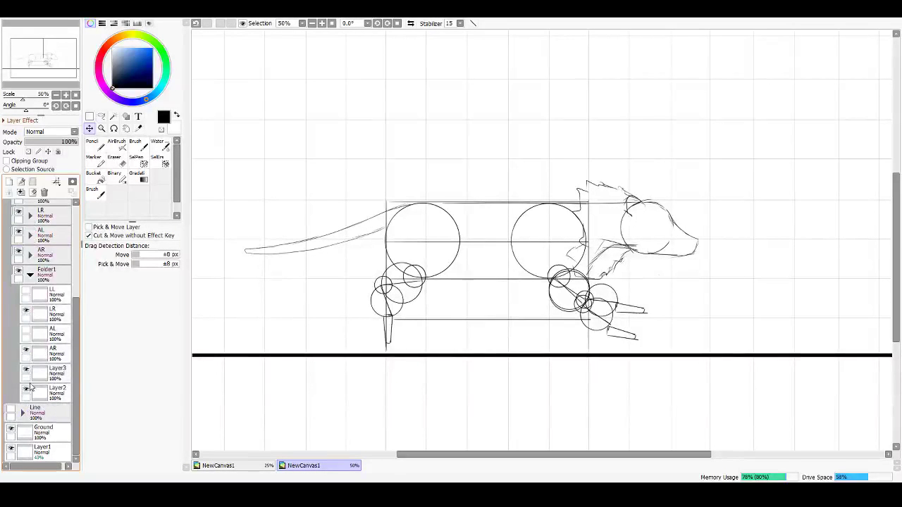
pyautogui.click(26, 389)
pyautogui.click(31, 278)
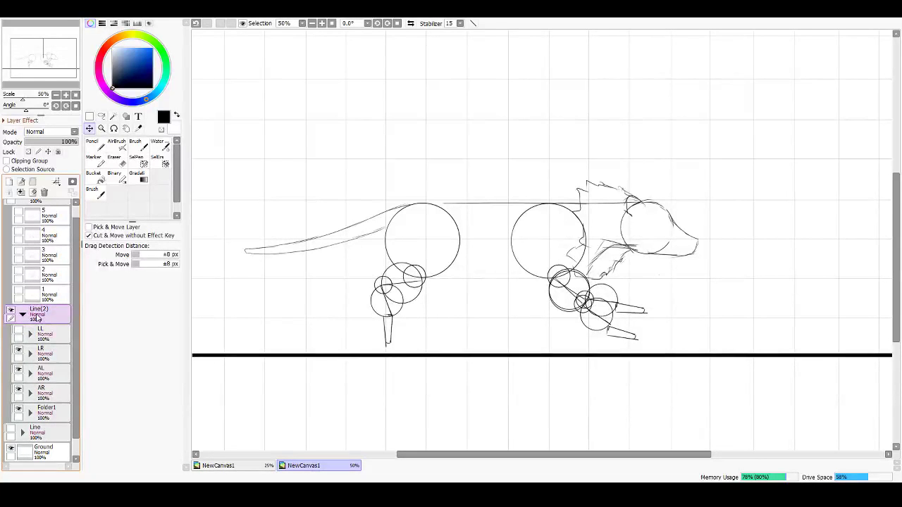
pyautogui.scroll(1, 34, 319)
pyautogui.hotkey('ctrl', 'e')
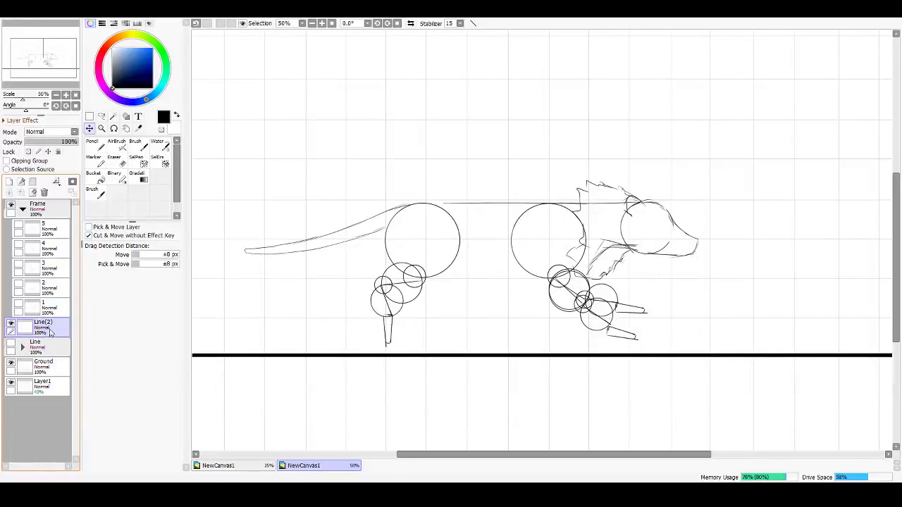
# Step: Rename the merged pose layer as 6 and place it above layer 5 in the Frame folder
pyautogui.doubleClick(50, 332)
pyautogui.write('6')
pyautogui.press('Return')
pyautogui.moveTo(51, 334); pyautogui.dragTo(25, 224)
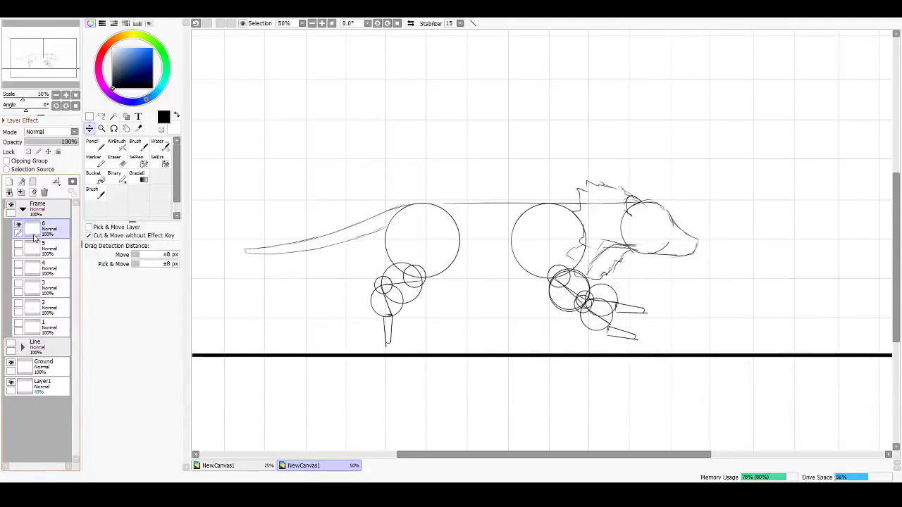
# Step: Hide layer 6 and show layer 1 in the Frame folder, and save the canvas as Lion Run.sai2
pyautogui.click(19, 226)
pyautogui.click(18, 323)
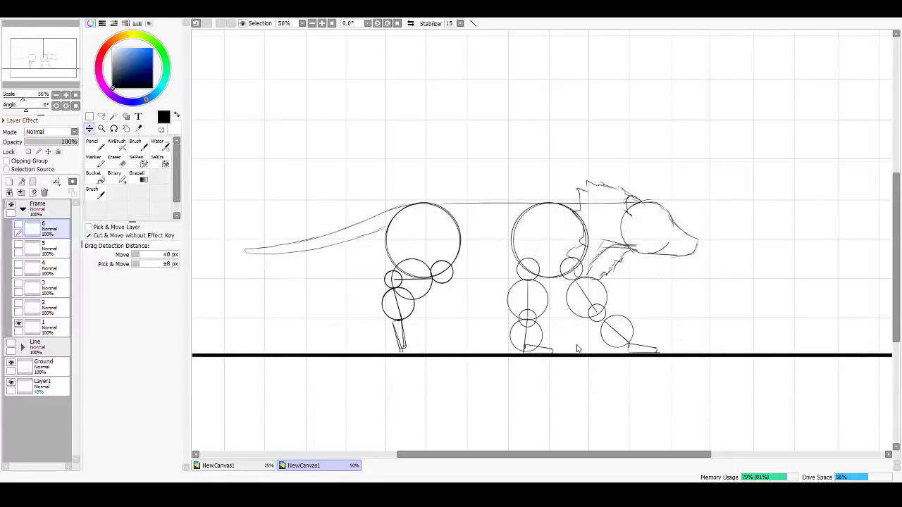
pyautogui.hotkey('ctrl', 's')
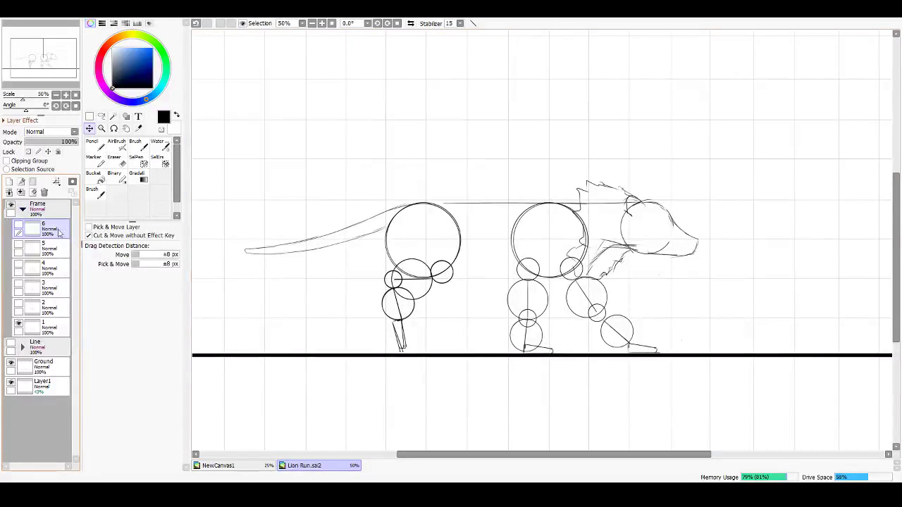
# Step: Review the animation poses by showing the Frame folder's layers 1 to 6 one after another, hiding each previous one
pyautogui.click(50, 326)
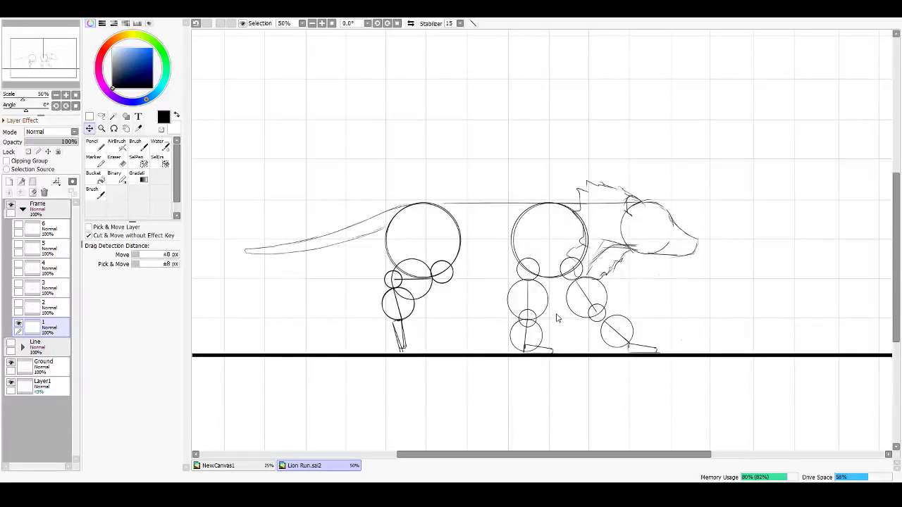
pyautogui.click(557, 317)
pyautogui.click(19, 303)
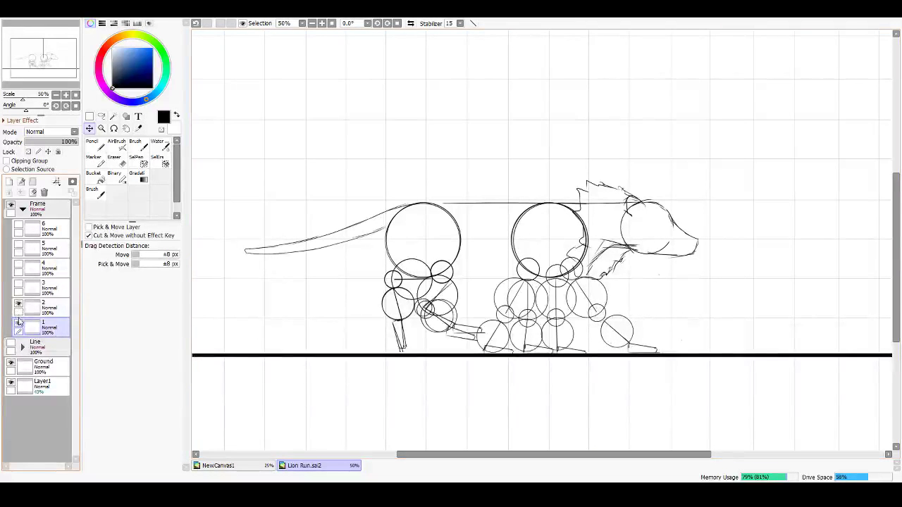
pyautogui.click(18, 323)
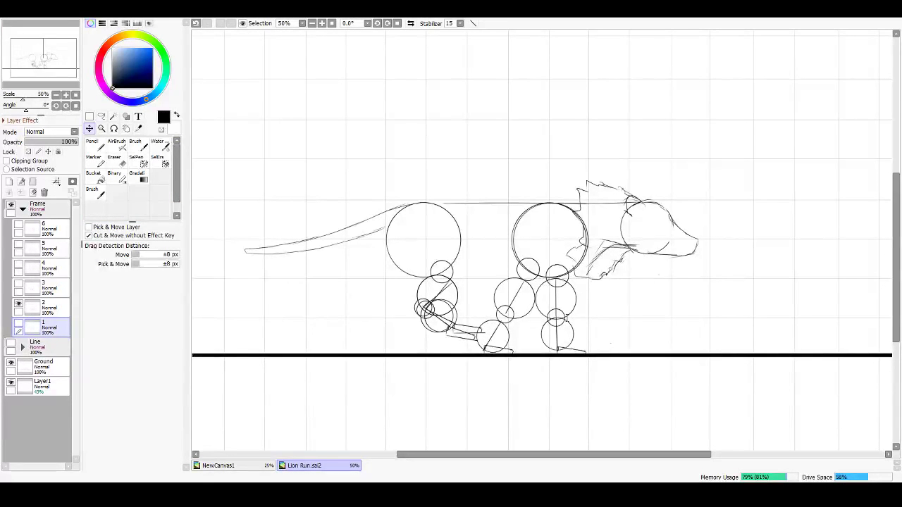
pyautogui.click(19, 284)
pyautogui.click(19, 304)
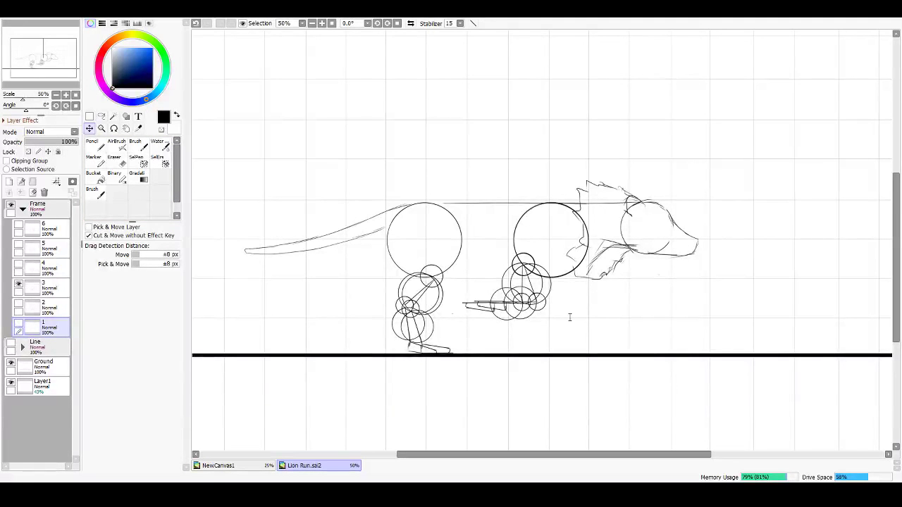
pyautogui.click(18, 263)
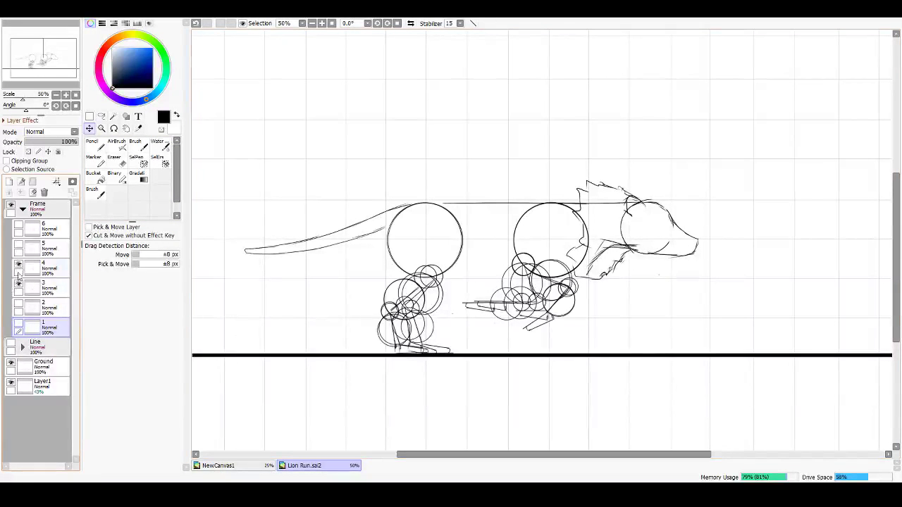
pyautogui.click(19, 283)
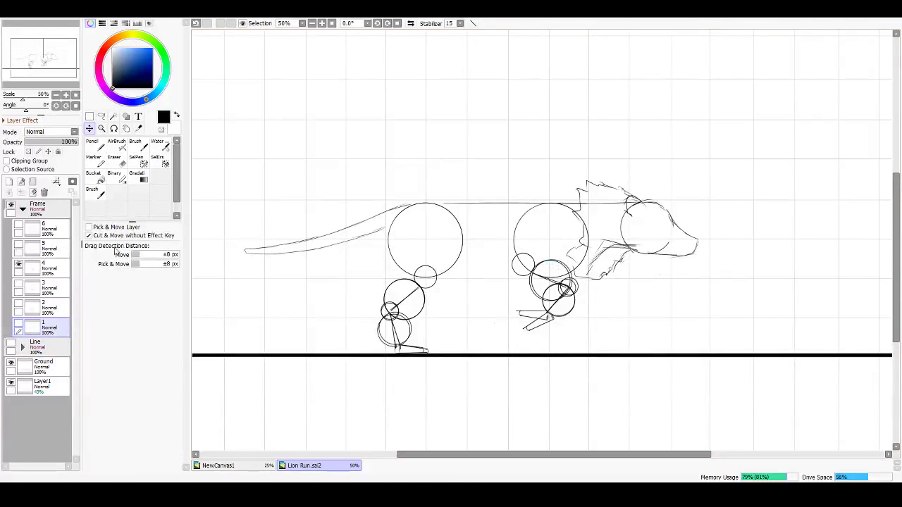
pyautogui.click(19, 244)
pyautogui.click(19, 264)
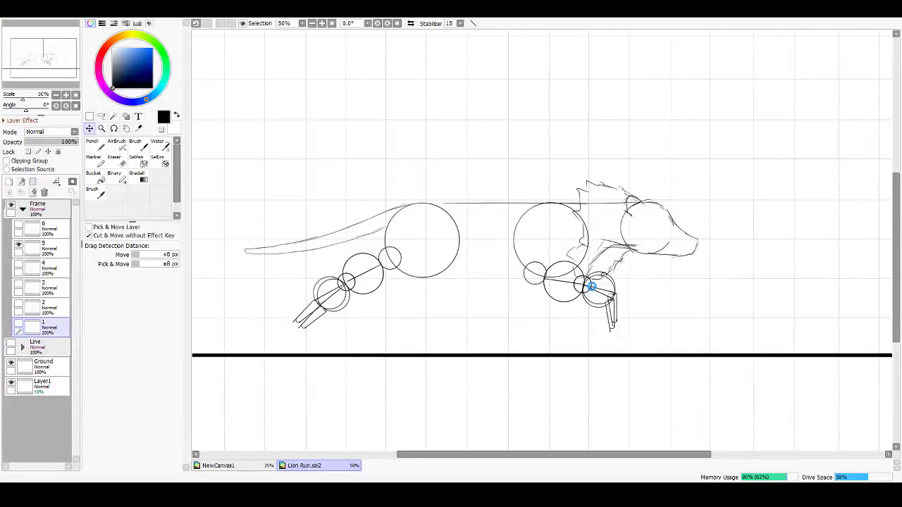
pyautogui.click(19, 225)
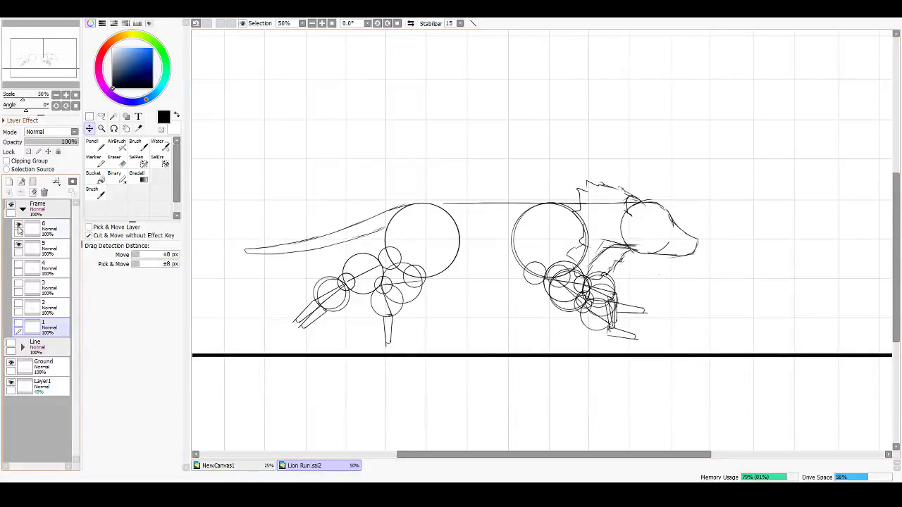
pyautogui.click(18, 244)
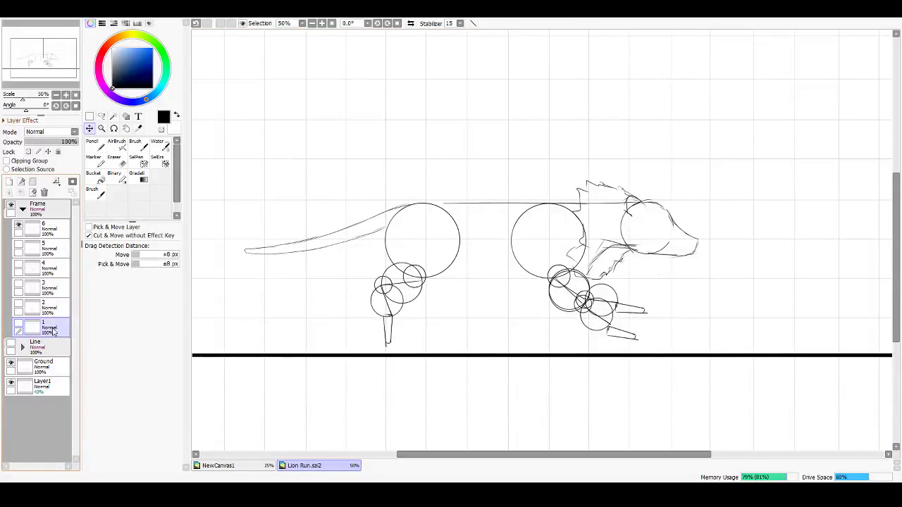
# Step: Hide layer 6 and make layer 1 the only visible pose in the Frame folder
pyautogui.click(19, 225)
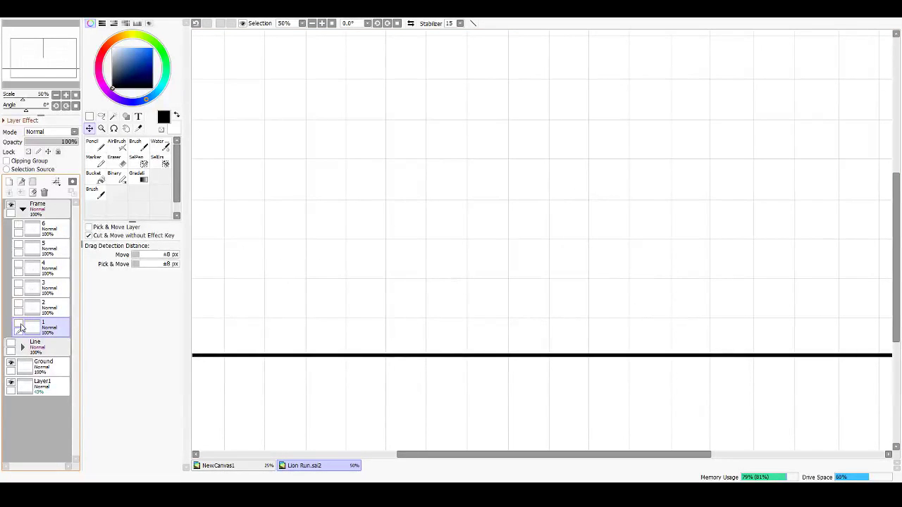
pyautogui.click(19, 325)
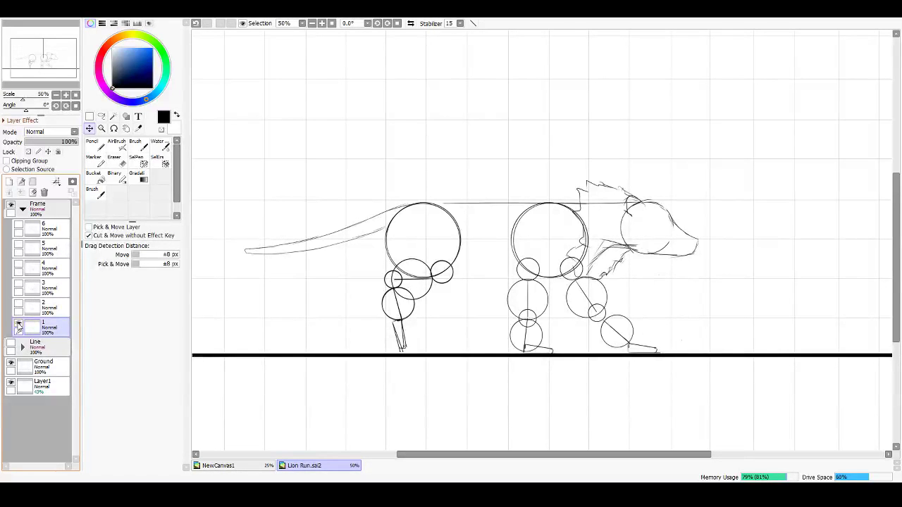
pyautogui.click(19, 325)
pyautogui.click(20, 325)
# Step: Create a folder named Color above the Frame folder and add a new layer to it
pyautogui.click(31, 200)
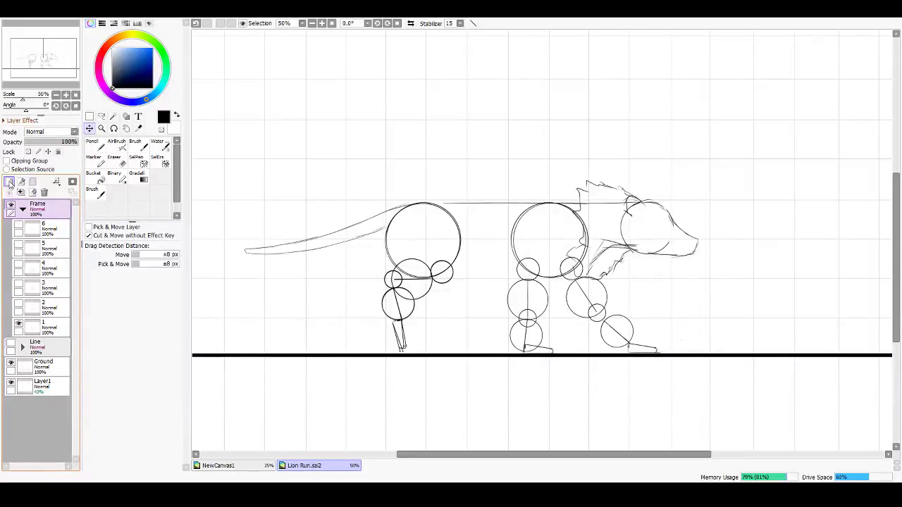
pyautogui.click(9, 182)
pyautogui.hotkey('ctrl', 'z')
pyautogui.click(33, 182)
pyautogui.doubleClick(45, 215)
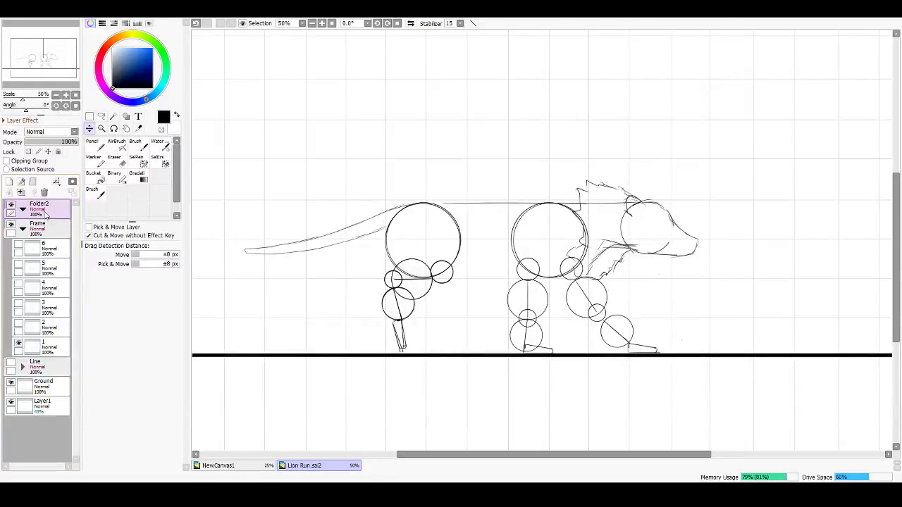
pyautogui.write('Color')
pyautogui.press('Return')
pyautogui.click(9, 183)
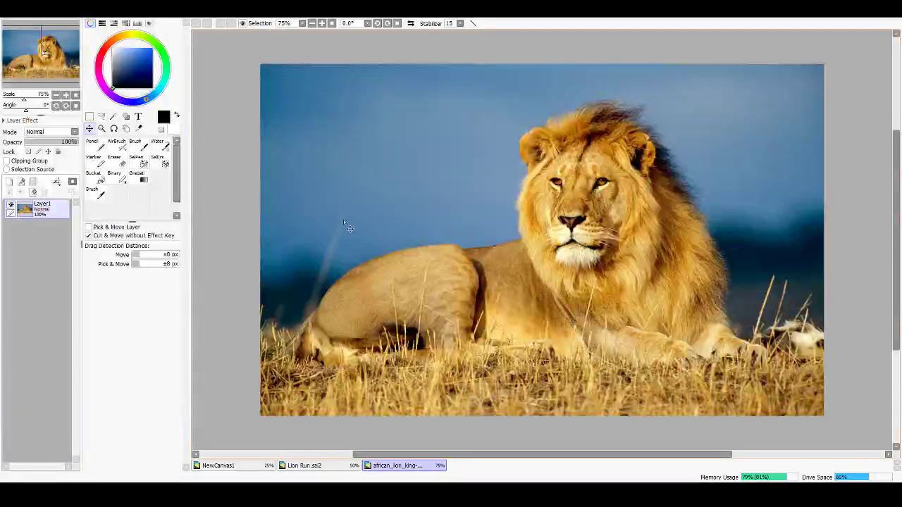
# Step: Sample the light tan of the lion's haunch in the reference photo, display the swatches, and store the colour in the first slot
pyautogui.scroll(-2, 547, 200)
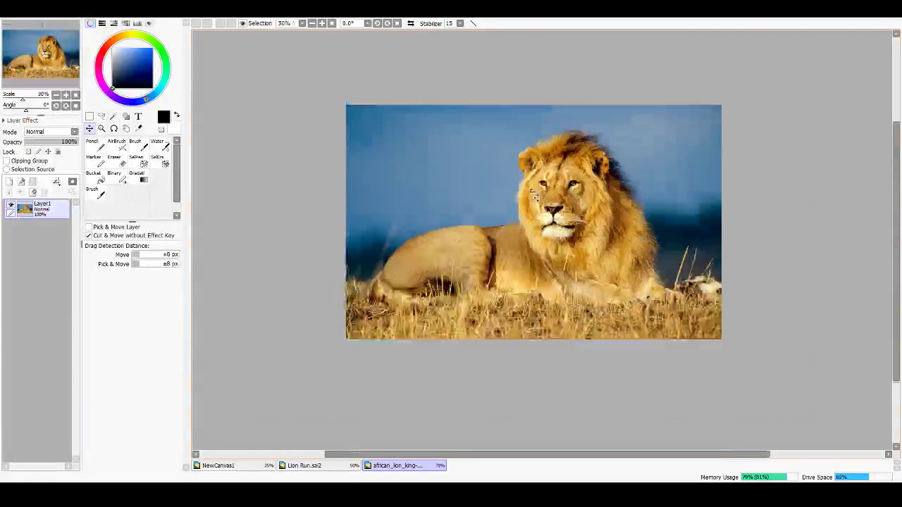
pyautogui.scroll(5, 547, 200)
pyautogui.scroll(-2, 547, 200)
pyautogui.scroll(3, 547, 200)
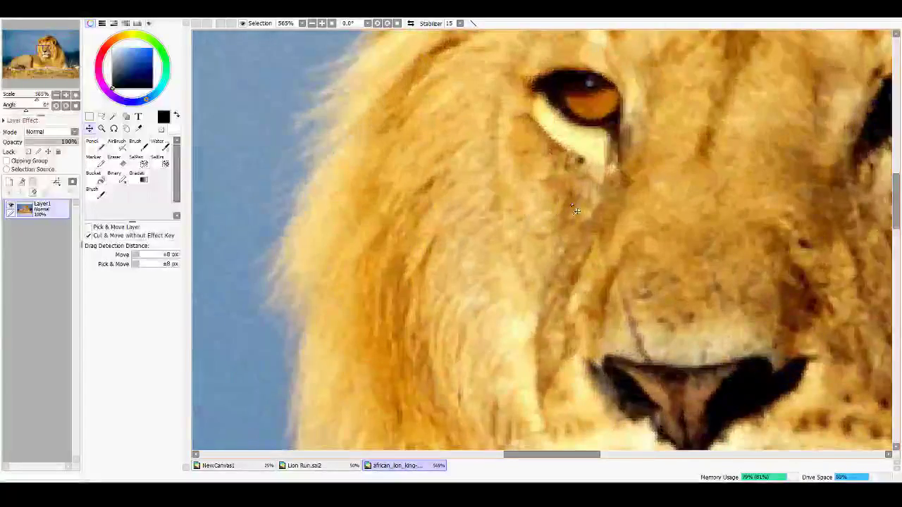
pyautogui.scroll(-1, 608, 210)
pyautogui.scroll(-1, 608, 210)
pyautogui.scroll(1, 607, 210)
pyautogui.scroll(-2, 564, 239)
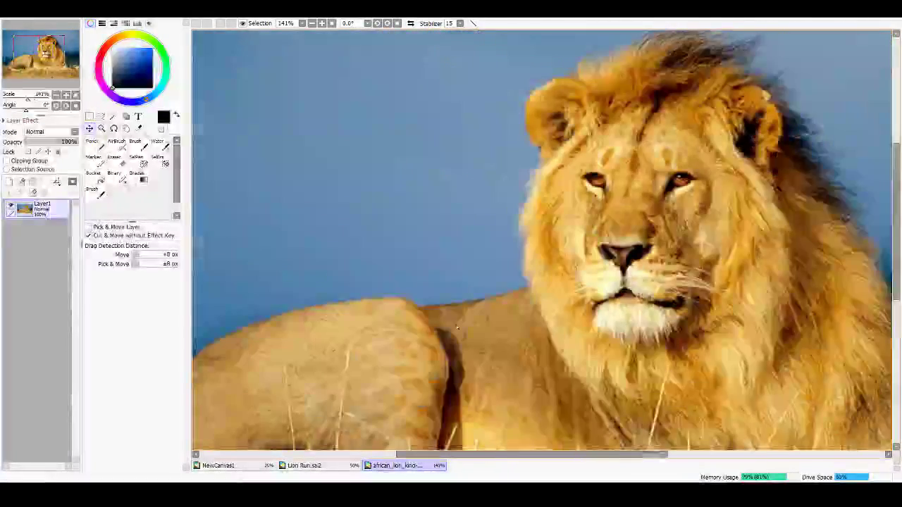
pyautogui.scroll(1, 528, 270)
pyautogui.scroll(3, 527, 270)
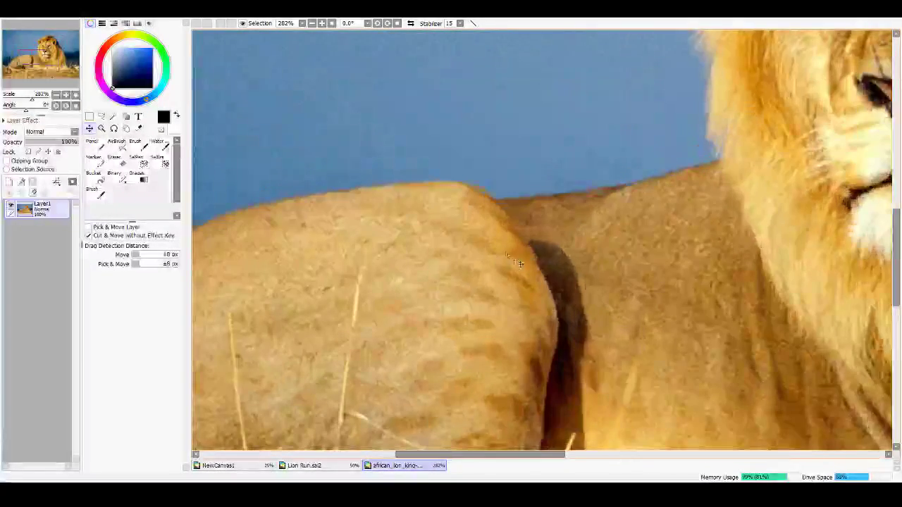
pyautogui.rightClick(489, 265)
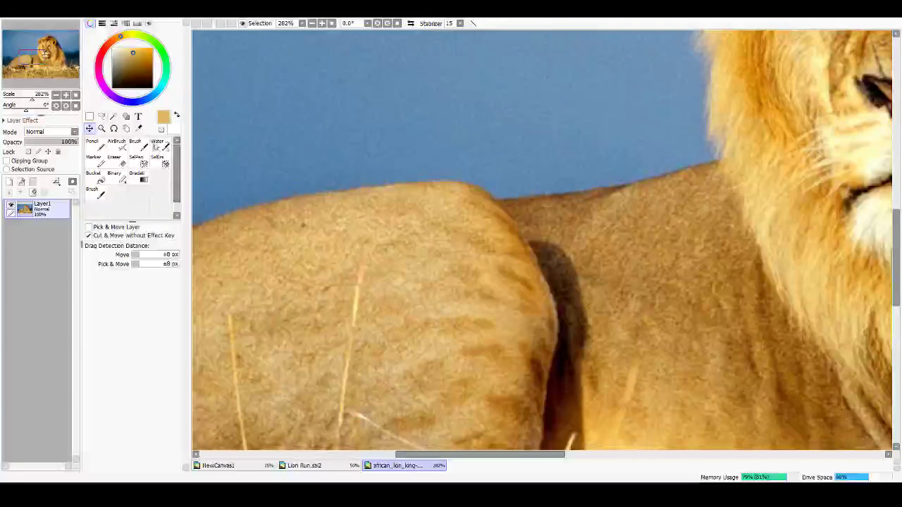
pyautogui.click(137, 23)
pyautogui.click(88, 115)
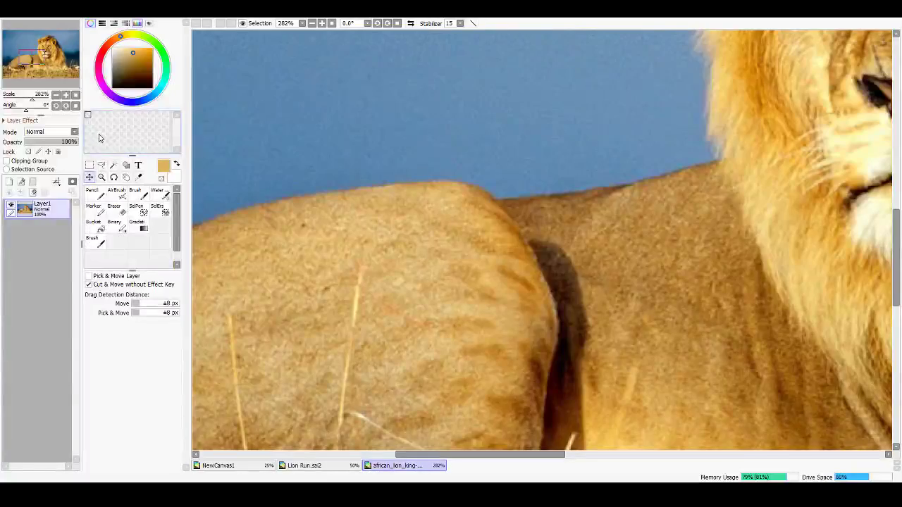
# Step: Sample the dark brown of the mane behind the lion's ear and store it in the second swatch slot
pyautogui.scroll(-3, 614, 277)
pyautogui.scroll(6, 711, 240)
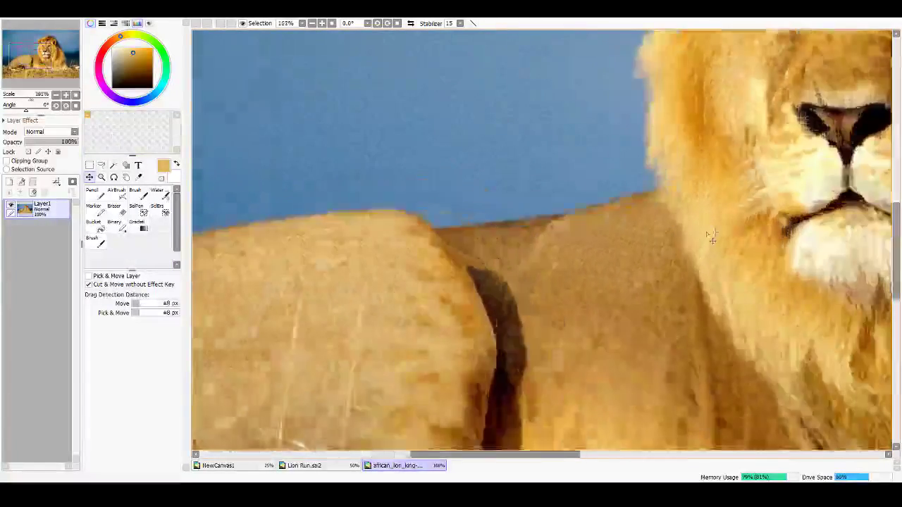
pyautogui.moveTo(729, 178); pyautogui.dragTo(341, 464)
pyautogui.moveTo(665, 165); pyautogui.dragTo(373, 244)
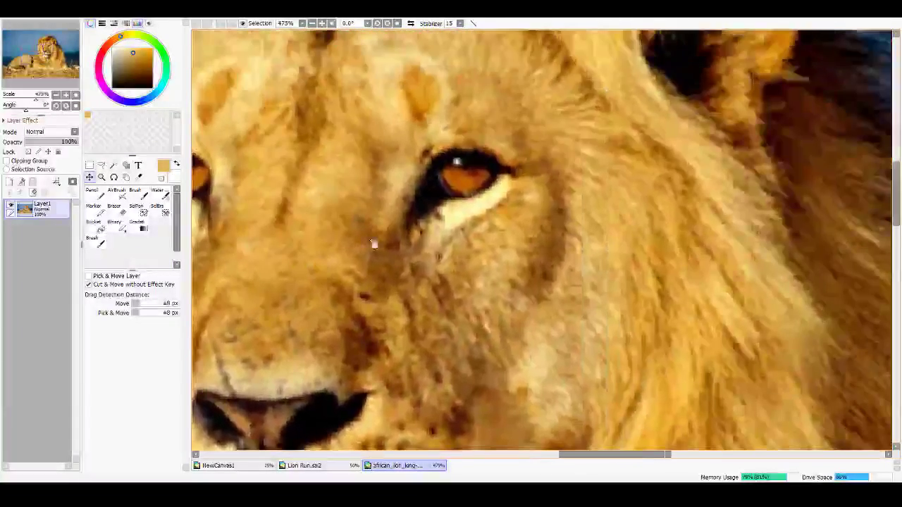
pyautogui.moveTo(616, 153); pyautogui.dragTo(419, 201)
pyautogui.keyDown('alt'); pyautogui.click(451, 207); pyautogui.keyUp('alt')
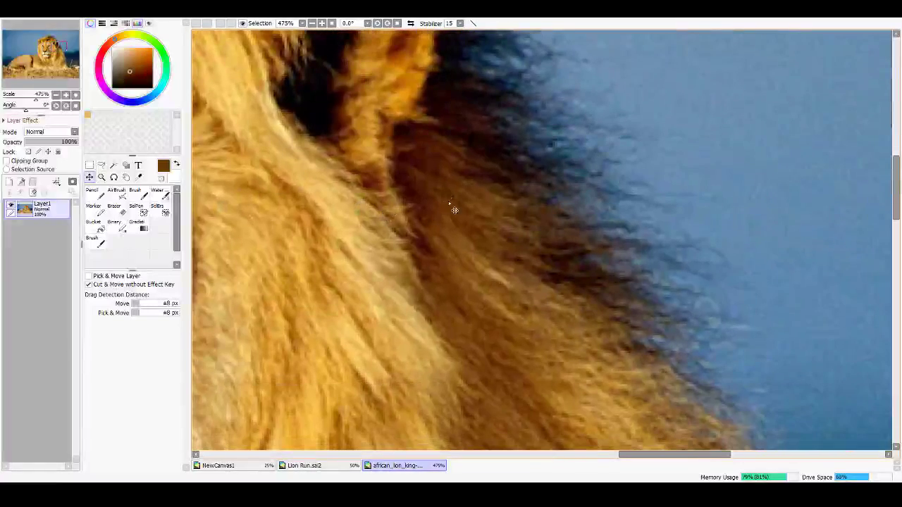
pyautogui.scroll(-2, 461, 249)
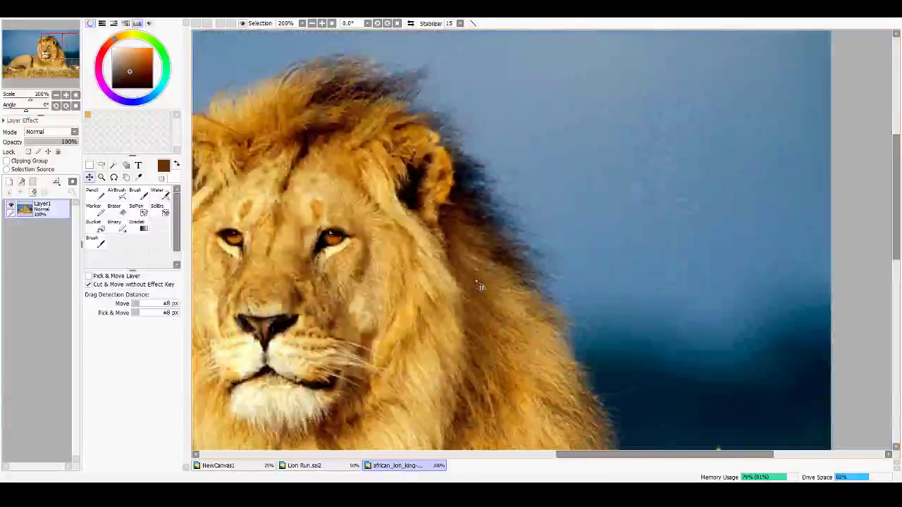
pyautogui.scroll(1, 488, 307)
pyautogui.scroll(1, 489, 307)
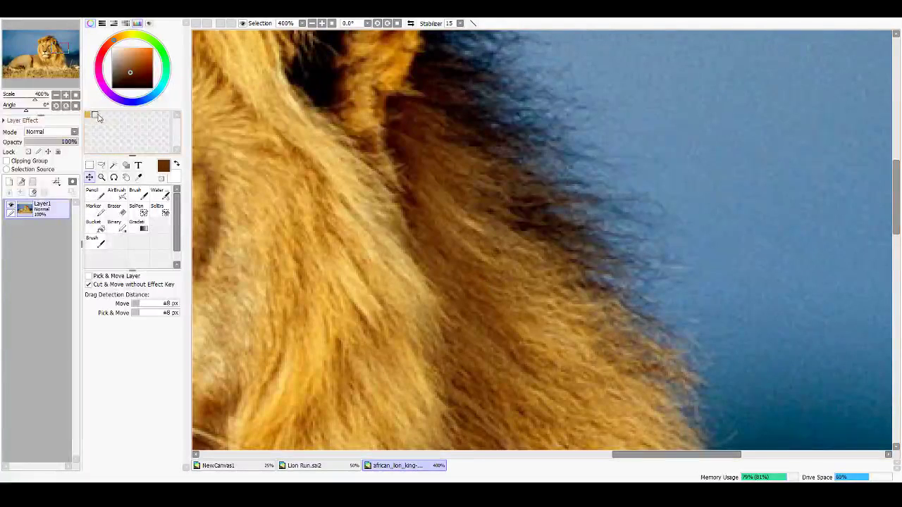
# Step: Store a golden brown from the outer mane and a deeper ochre from the mane beside the cheek as the third and fourth swatches
pyautogui.keyDown('alt'); pyautogui.click(569, 343); pyautogui.keyUp('alt')
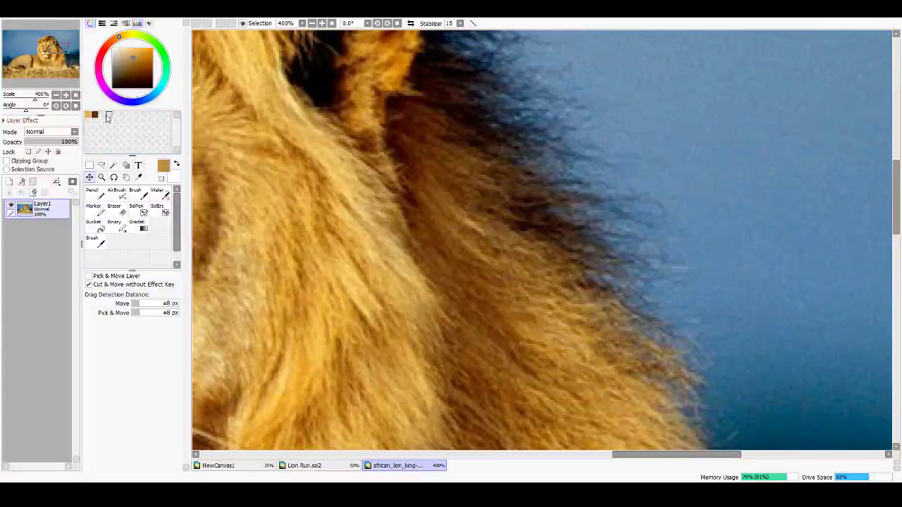
pyautogui.scroll(-2, 345, 223)
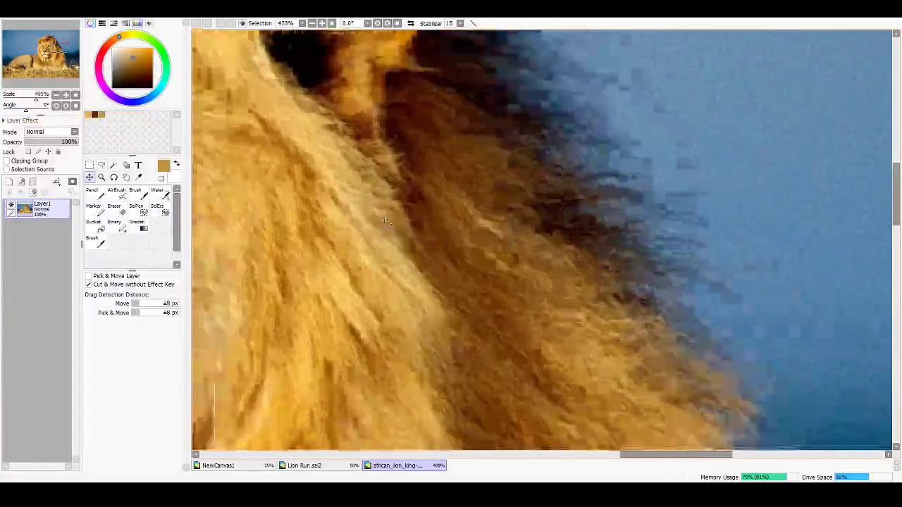
pyautogui.keyDown('alt'); pyautogui.click(343, 217); pyautogui.keyUp('alt')
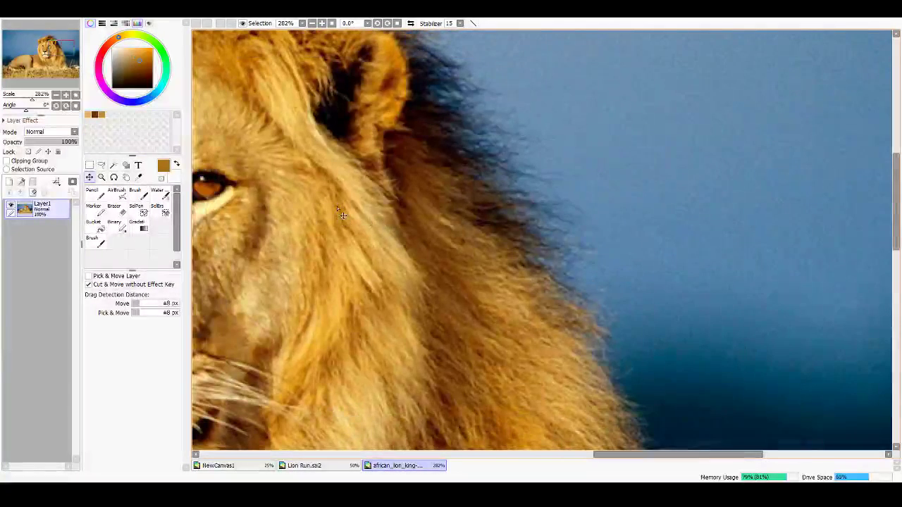
pyautogui.click(109, 116)
# Step: Sample the pale cream of the lion's upper foreleg and store it in the first slot of the second swatch row
pyautogui.scroll(-3, 421, 225)
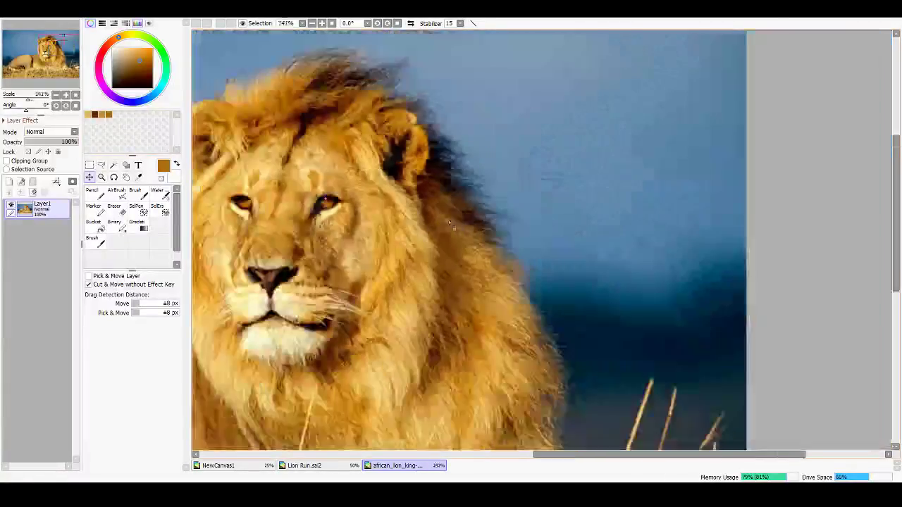
pyautogui.scroll(-3, 418, 224)
pyautogui.scroll(3, 303, 229)
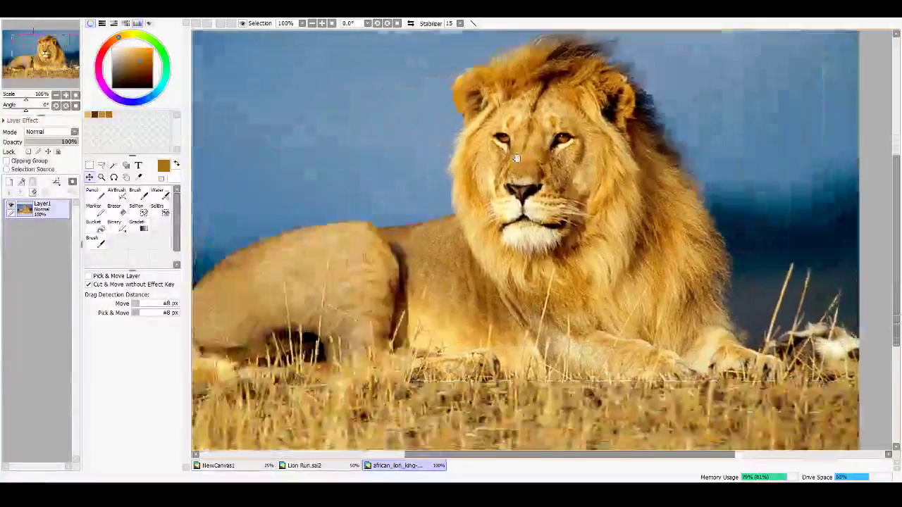
pyautogui.scroll(3, 570, 352)
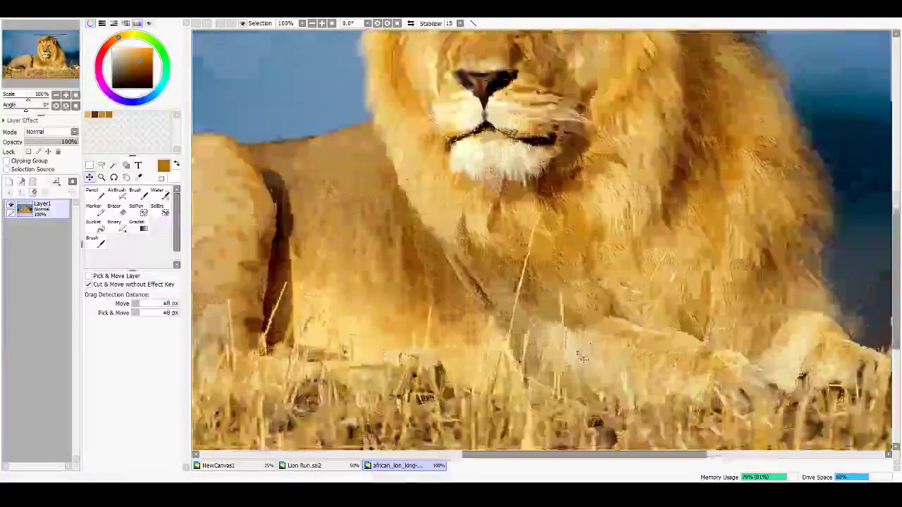
pyautogui.rightClick(552, 339)
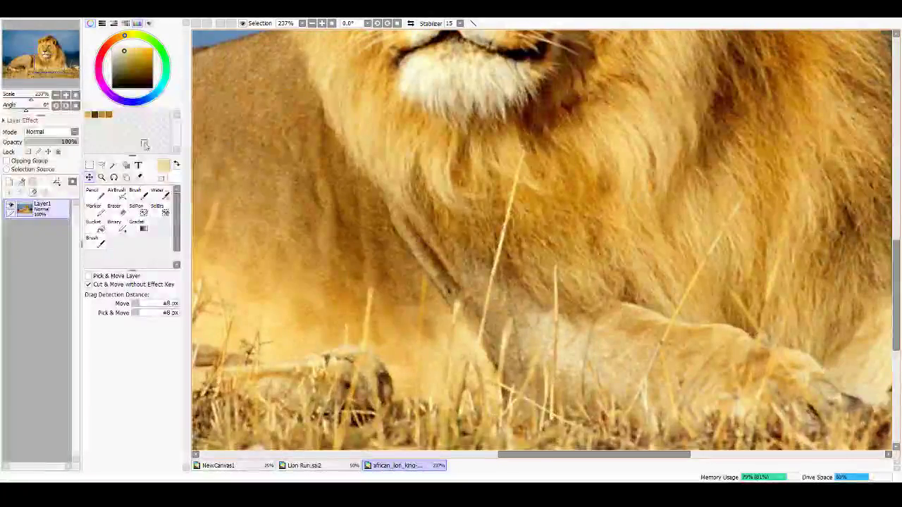
pyautogui.click(88, 122)
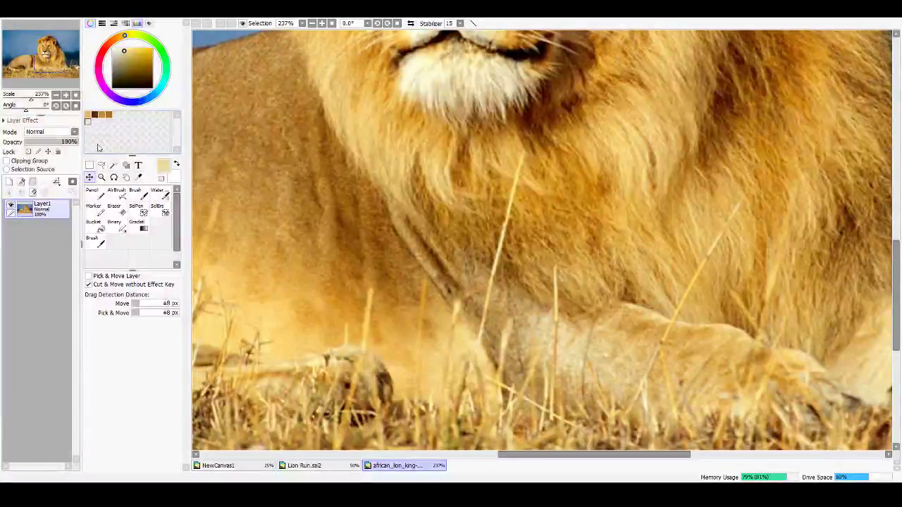
# Step: Return to the Lion Run.sai2 document and choose the light tan from the first swatch slot as the painting colour
pyautogui.scroll(-3, 302, 179)
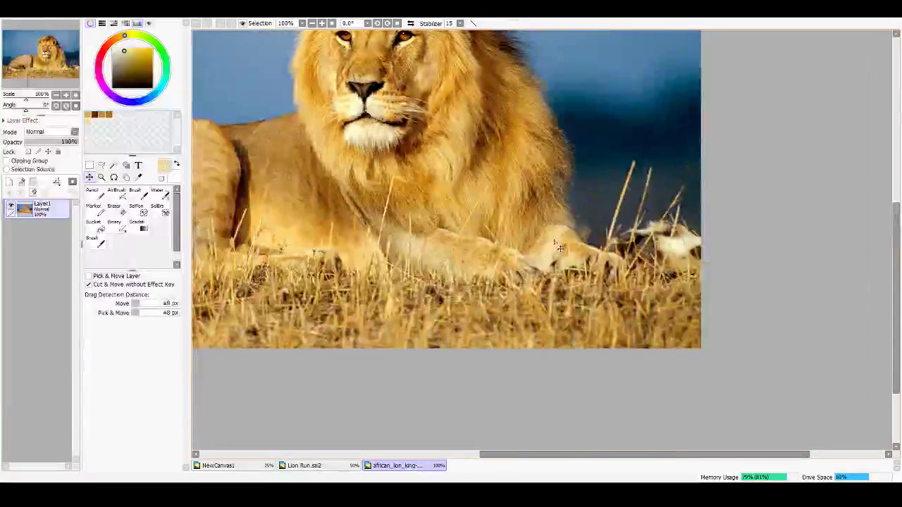
pyautogui.scroll(2, 403, 252)
pyautogui.scroll(2, 477, 233)
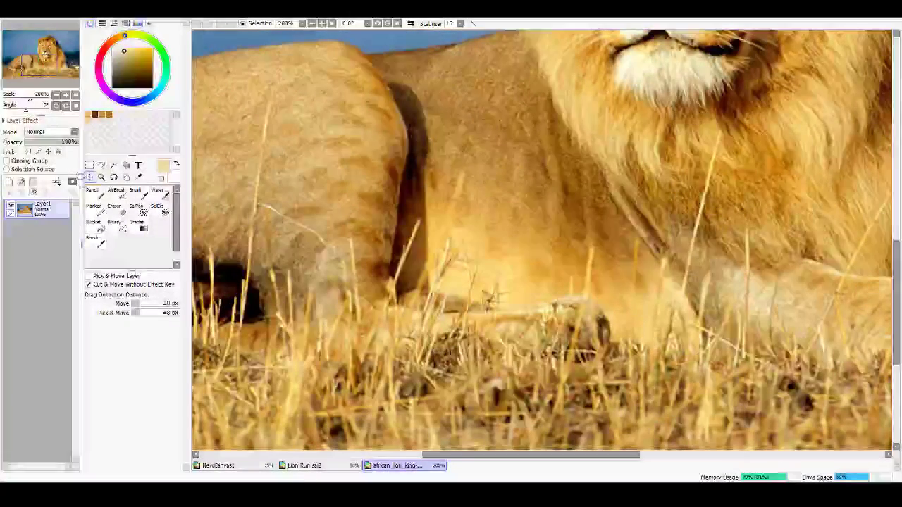
pyautogui.click(318, 467)
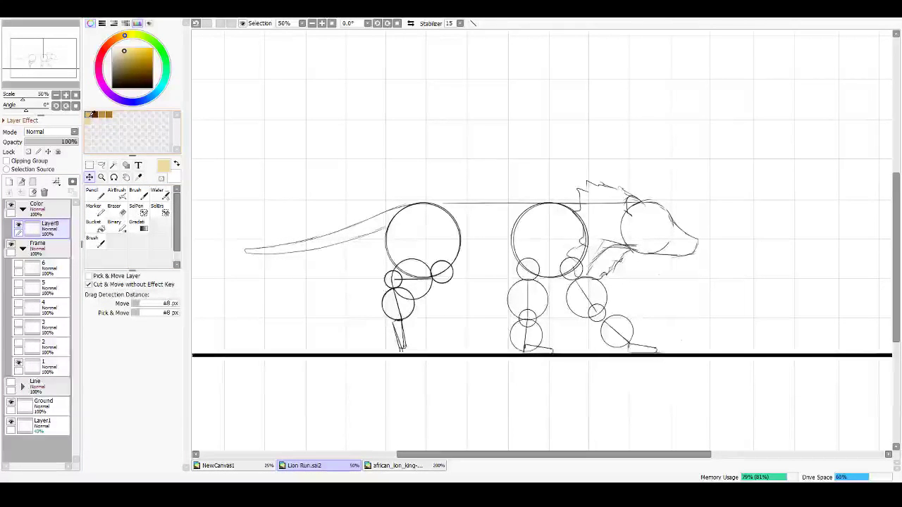
pyautogui.click(109, 115)
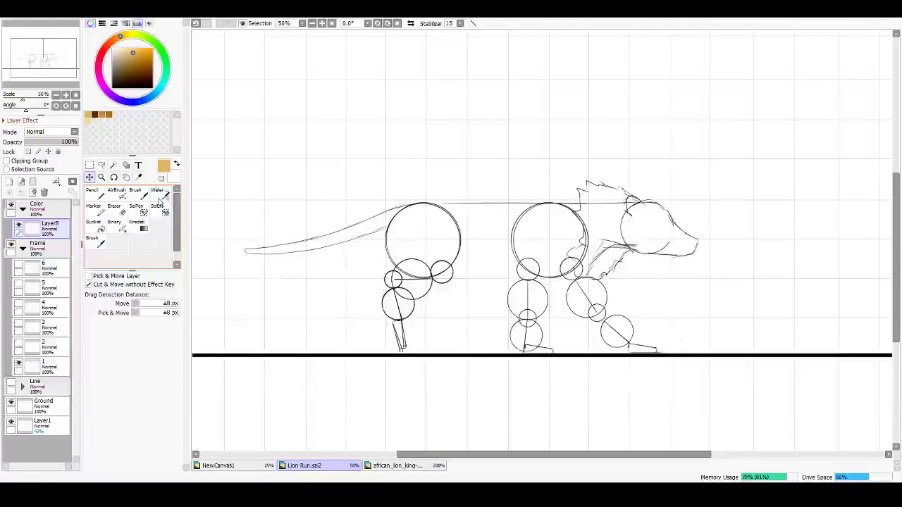
# Step: Paint a solid light tan patch over the lion's neck on Layer8 using an enlarged Brush of size 160
pyautogui.press('b')
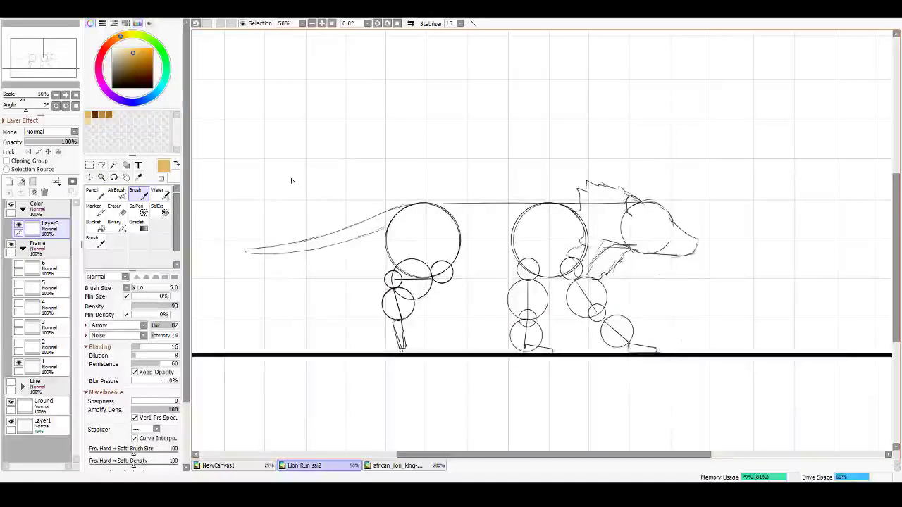
pyautogui.press(']')
pyautogui.press(']')
pyautogui.press(']')
pyautogui.press(']')
pyautogui.press(']')
pyautogui.press(']')
pyautogui.press(']')
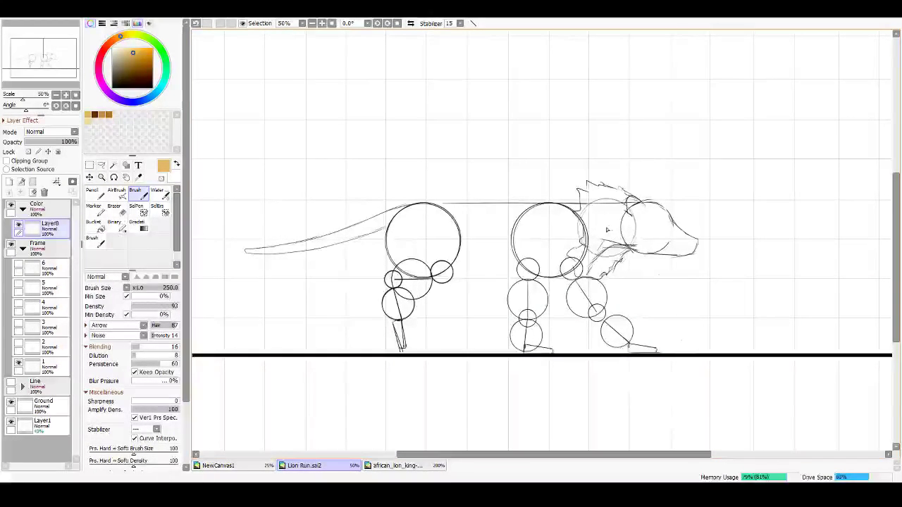
pyautogui.moveTo(599, 229)
pyautogui.mouseDown()
pyautogui.moveTo(576, 244)
pyautogui.moveTo(626, 235)
pyautogui.moveTo(593, 234)
pyautogui.mouseUp()
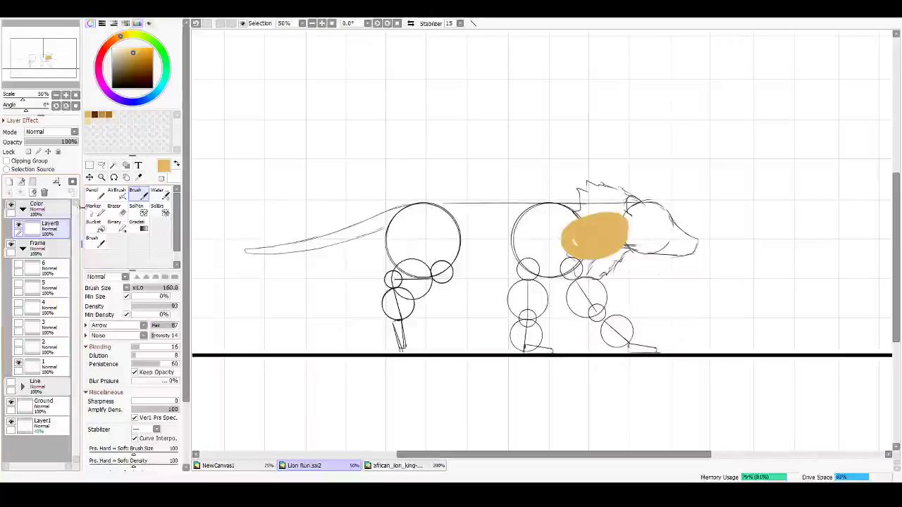
# Step: Block in the lion's chest, back and tail in light tan using the AirBrush at size 160
pyautogui.click(118, 193)
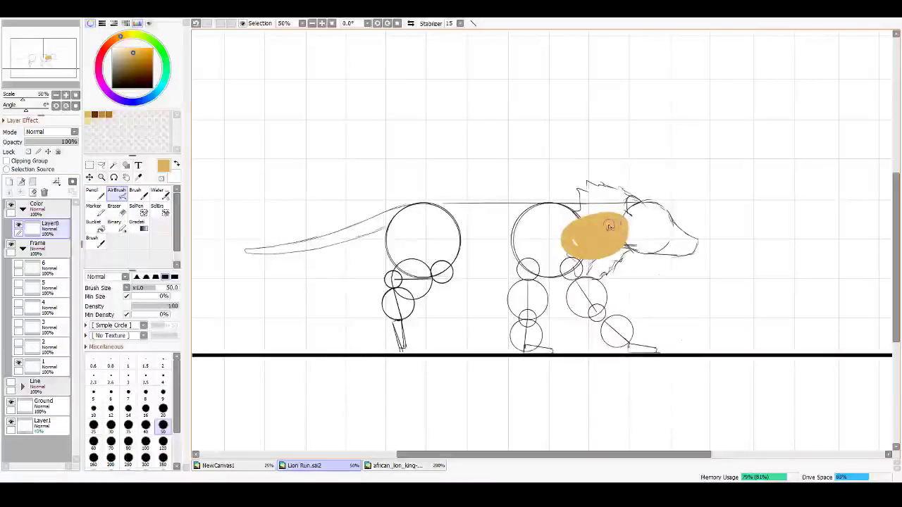
pyautogui.press(']')
pyautogui.press(']')
pyautogui.press(']')
pyautogui.press(']')
pyautogui.press(']')
pyautogui.moveTo(549, 248)
pyautogui.mouseDown()
pyautogui.moveTo(543, 238)
pyautogui.moveTo(550, 243)
pyautogui.mouseUp()
pyautogui.hotkey('ctrl', 'z')
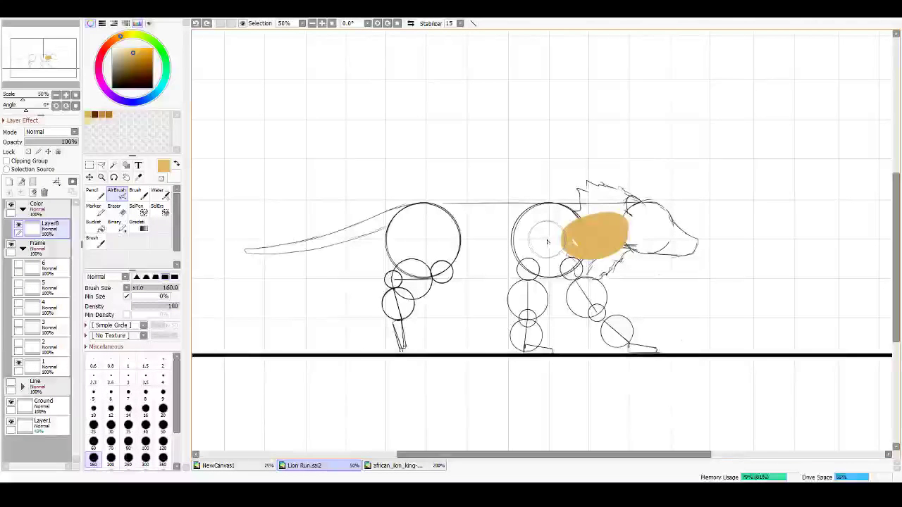
pyautogui.moveTo(544, 245)
pyautogui.mouseDown()
pyautogui.moveTo(538, 227)
pyautogui.moveTo(564, 221)
pyautogui.moveTo(571, 244)
pyautogui.moveTo(527, 261)
pyautogui.moveTo(532, 220)
pyautogui.moveTo(564, 220)
pyautogui.moveTo(581, 251)
pyautogui.moveTo(560, 270)
pyautogui.moveTo(517, 235)
pyautogui.moveTo(524, 219)
pyautogui.moveTo(511, 216)
pyautogui.moveTo(547, 211)
pyautogui.moveTo(461, 231)
pyautogui.moveTo(437, 221)
pyautogui.moveTo(475, 216)
pyautogui.moveTo(239, 248)
pyautogui.moveTo(415, 212)
pyautogui.moveTo(380, 210)
pyautogui.mouseUp()
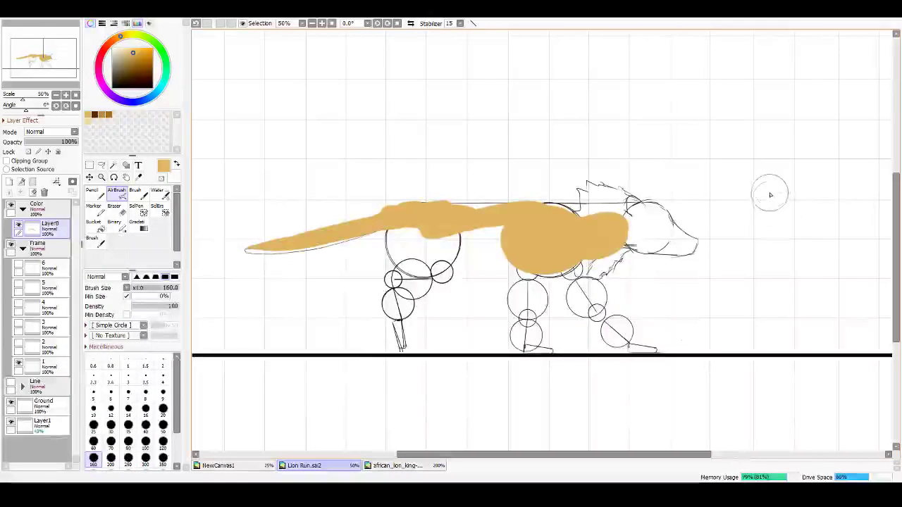
pyautogui.moveTo(482, 215); pyautogui.dragTo(469, 217)
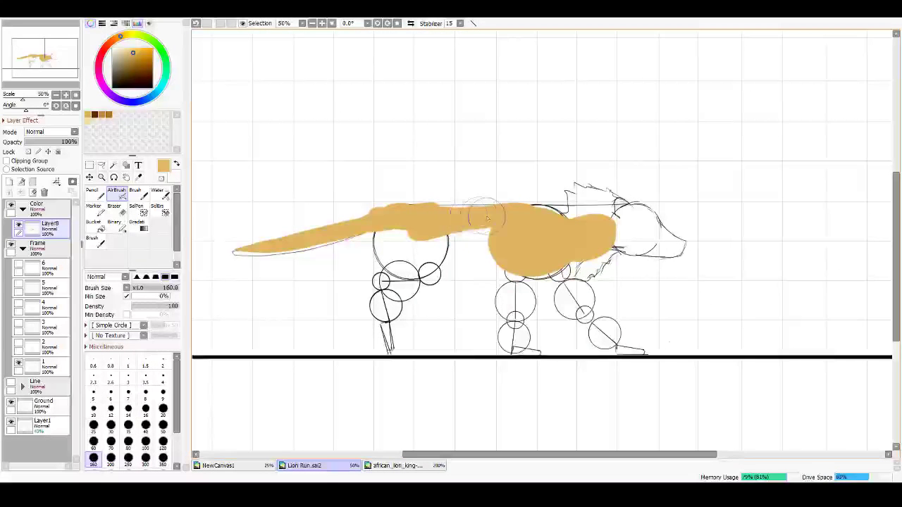
# Step: Fill the lion's remaining torso, hindquarters, legs, mane and head with light tan over the frame 1 sketch
pyautogui.moveTo(397, 231)
pyautogui.mouseDown()
pyautogui.moveTo(418, 229)
pyautogui.moveTo(426, 259)
pyautogui.moveTo(414, 266)
pyautogui.moveTo(398, 246)
pyautogui.moveTo(427, 235)
pyautogui.moveTo(441, 257)
pyautogui.moveTo(399, 273)
pyautogui.moveTo(422, 245)
pyautogui.moveTo(448, 251)
pyautogui.moveTo(443, 235)
pyautogui.moveTo(517, 238)
pyautogui.moveTo(414, 267)
pyautogui.moveTo(404, 282)
pyautogui.moveTo(452, 253)
pyautogui.moveTo(432, 276)
pyautogui.moveTo(404, 279)
pyautogui.moveTo(407, 298)
pyautogui.moveTo(416, 286)
pyautogui.moveTo(379, 288)
pyautogui.moveTo(387, 275)
pyautogui.moveTo(375, 285)
pyautogui.moveTo(380, 298)
pyautogui.moveTo(393, 281)
pyautogui.moveTo(387, 315)
pyautogui.moveTo(372, 296)
pyautogui.moveTo(389, 339)
pyautogui.moveTo(380, 311)
pyautogui.moveTo(402, 335)
pyautogui.moveTo(385, 330)
pyautogui.moveTo(426, 280)
pyautogui.moveTo(392, 310)
pyautogui.moveTo(445, 272)
pyautogui.moveTo(395, 298)
pyautogui.moveTo(473, 250)
pyautogui.moveTo(497, 251)
pyautogui.moveTo(453, 272)
pyautogui.moveTo(525, 253)
pyautogui.moveTo(459, 265)
pyautogui.moveTo(568, 271)
pyautogui.moveTo(542, 276)
pyautogui.moveTo(613, 246)
pyautogui.moveTo(524, 227)
pyautogui.moveTo(516, 217)
pyautogui.moveTo(387, 229)
pyautogui.moveTo(395, 210)
pyautogui.moveTo(500, 201)
pyautogui.moveTo(628, 210)
pyautogui.moveTo(599, 203)
pyautogui.moveTo(655, 233)
pyautogui.moveTo(599, 240)
pyautogui.moveTo(648, 225)
pyautogui.moveTo(627, 213)
pyautogui.moveTo(670, 237)
pyautogui.moveTo(670, 248)
pyautogui.moveTo(630, 239)
pyautogui.moveTo(607, 198)
pyautogui.moveTo(614, 205)
pyautogui.moveTo(556, 207)
pyautogui.moveTo(614, 202)
pyautogui.moveTo(586, 195)
pyautogui.moveTo(590, 246)
pyautogui.moveTo(577, 273)
pyautogui.moveTo(599, 258)
pyautogui.moveTo(576, 296)
pyautogui.moveTo(599, 317)
pyautogui.moveTo(578, 288)
pyautogui.moveTo(581, 271)
pyautogui.moveTo(551, 285)
pyautogui.moveTo(554, 277)
pyautogui.moveTo(578, 302)
pyautogui.moveTo(566, 302)
pyautogui.moveTo(641, 355)
pyautogui.moveTo(615, 344)
pyautogui.mouseUp()
pyautogui.moveTo(519, 272)
pyautogui.mouseDown()
pyautogui.moveTo(520, 298)
pyautogui.moveTo(536, 272)
pyautogui.moveTo(514, 303)
pyautogui.moveTo(520, 277)
pyautogui.moveTo(515, 348)
pyautogui.moveTo(550, 358)
pyautogui.moveTo(520, 331)
pyautogui.moveTo(513, 270)
pyautogui.mouseUp()
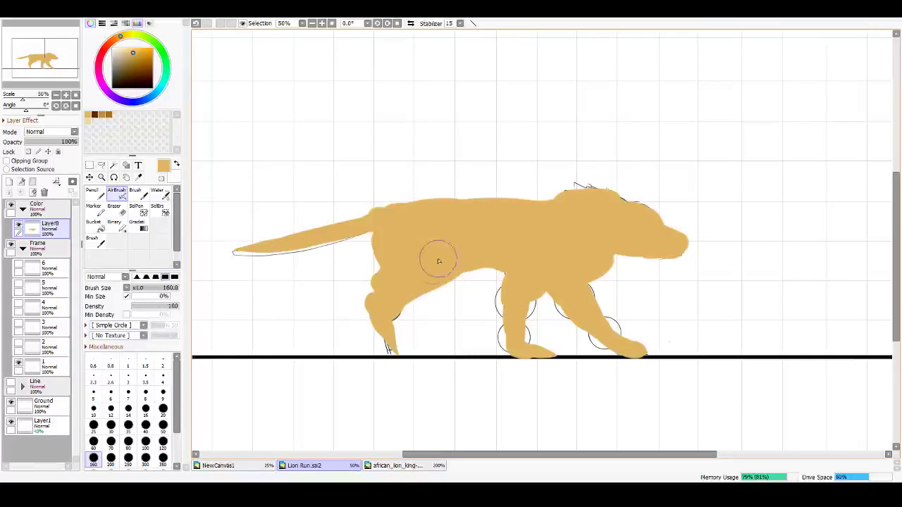
pyautogui.moveTo(386, 242); pyautogui.dragTo(406, 275)
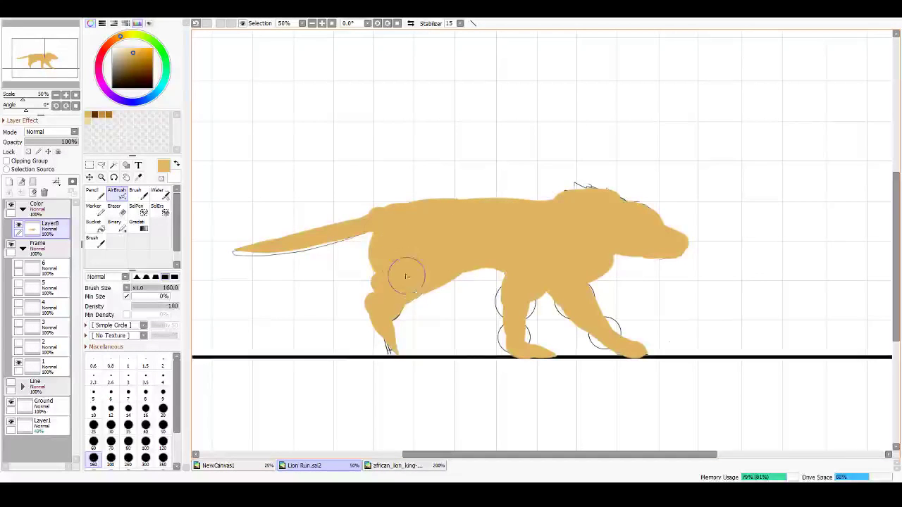
# Step: Trim the back edge of the hind leg with the Eraser at size 50, and repaint its lower leg and paw with the Brush
pyautogui.press('e')
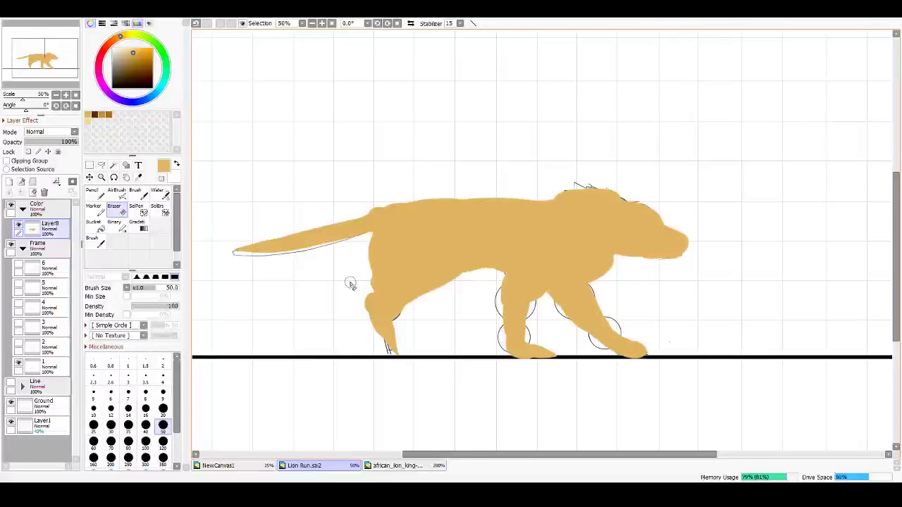
pyautogui.moveTo(365, 311); pyautogui.dragTo(381, 337)
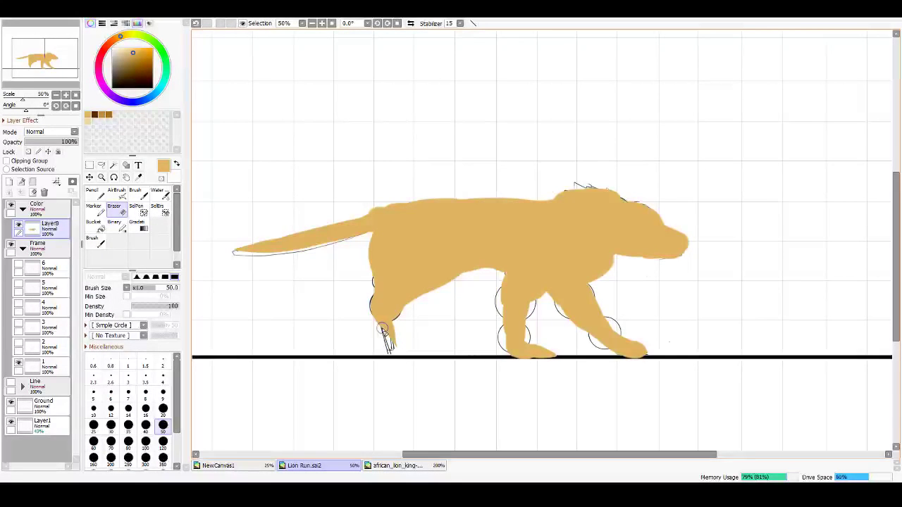
pyautogui.press('e')
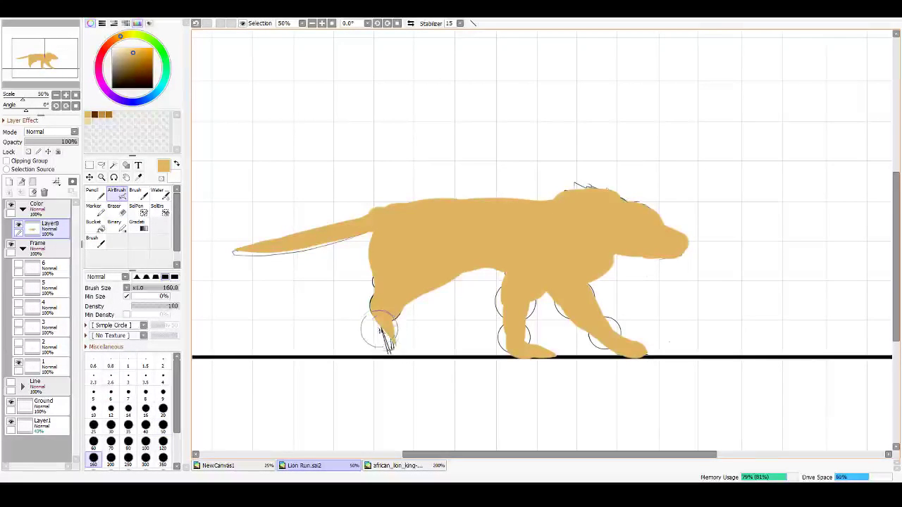
pyautogui.press('b')
pyautogui.moveTo(382, 326); pyautogui.dragTo(391, 346)
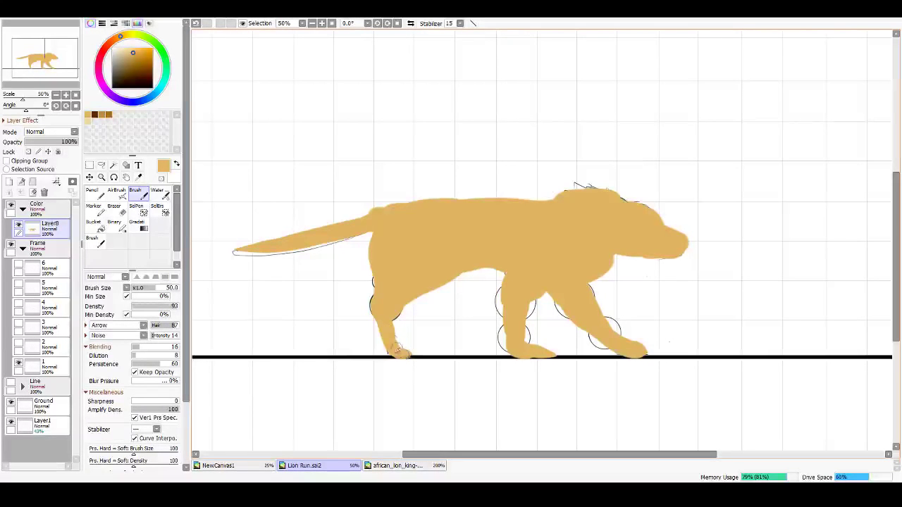
pyautogui.moveTo(396, 346); pyautogui.dragTo(389, 335)
# Step: Erase the bump at the base of the tail and smooth its join to the back, reducing the AirBrush to size 50
pyautogui.press('e')
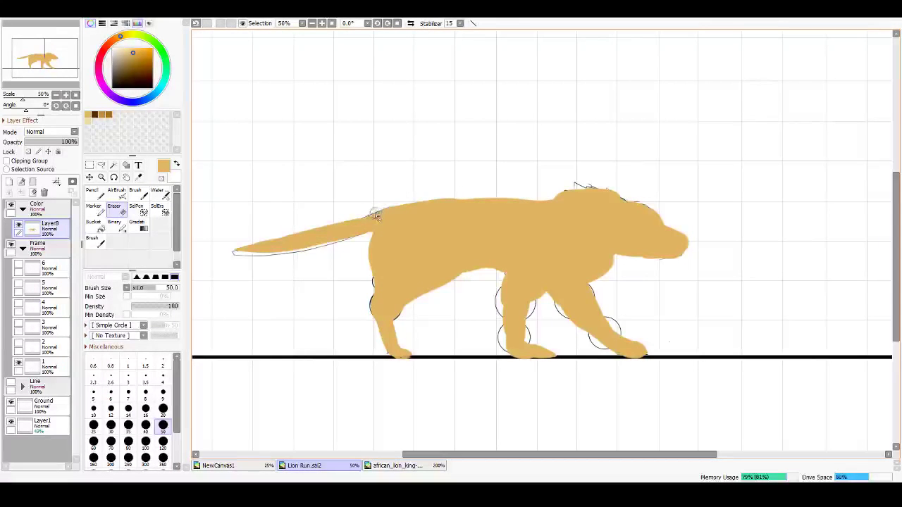
pyautogui.press('b')
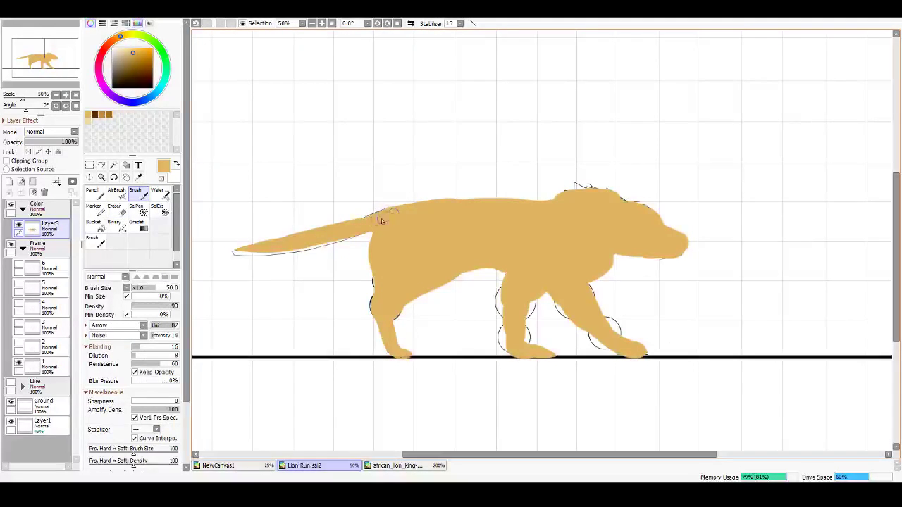
pyautogui.press('v')
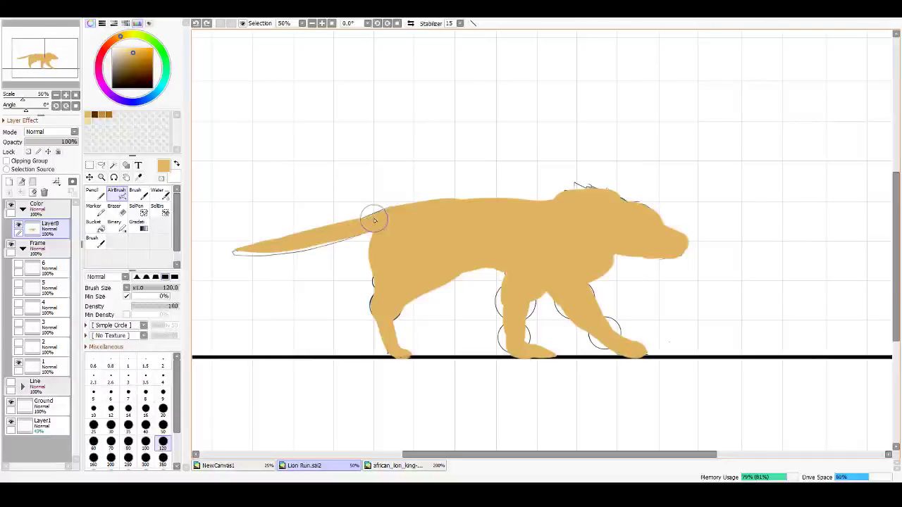
pyautogui.press('[')
pyautogui.press('[')
pyautogui.press('[')
pyautogui.press('[')
pyautogui.press('[')
pyautogui.press('[')
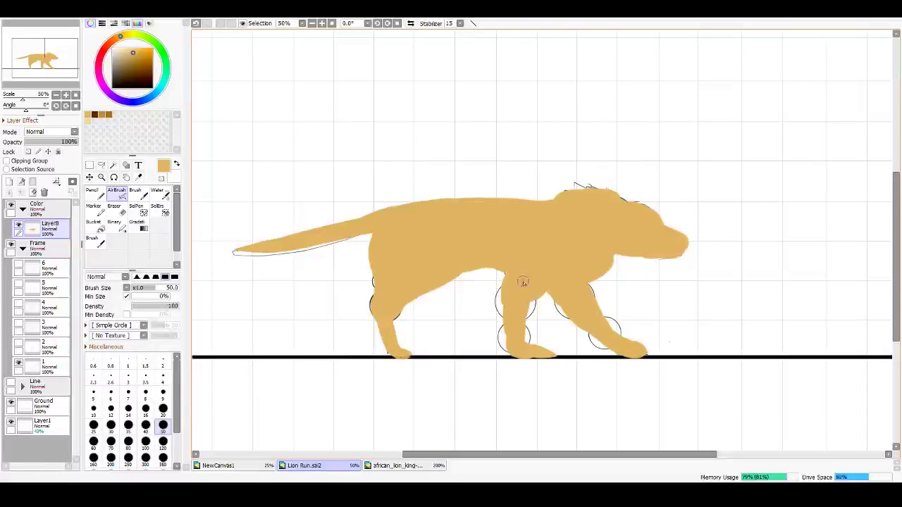
# Step: Slim the rear foreleg and shorten its paw with the Eraser, and reshape the notch between the two forelegs
pyautogui.press('e')
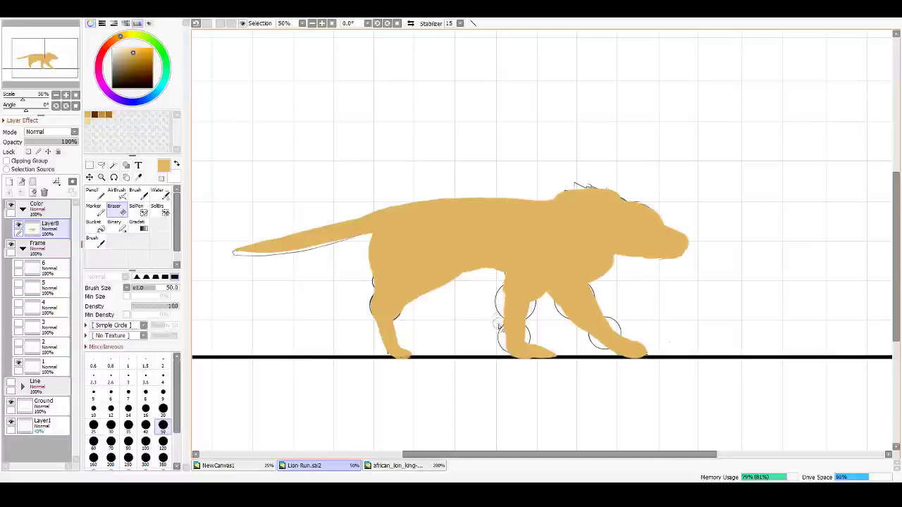
pyautogui.moveTo(502, 341); pyautogui.dragTo(497, 308)
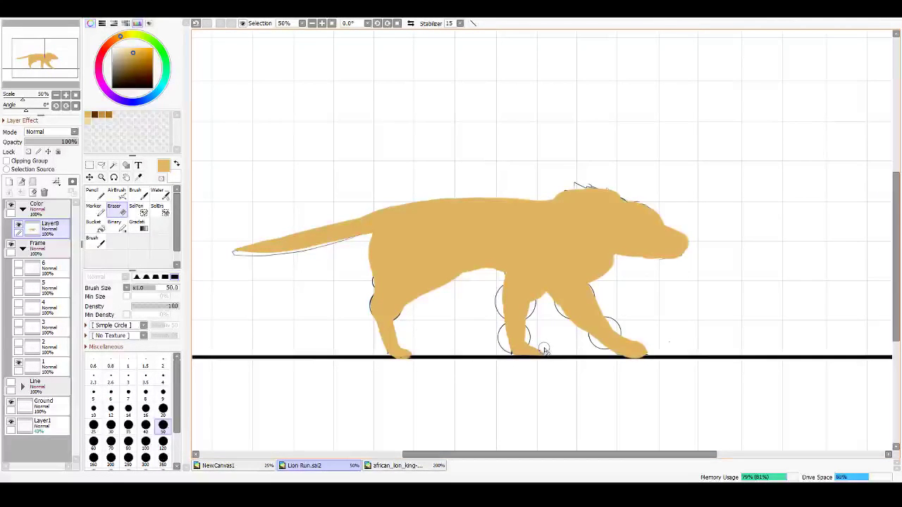
pyautogui.moveTo(536, 305); pyautogui.dragTo(552, 292)
pyautogui.press('b')
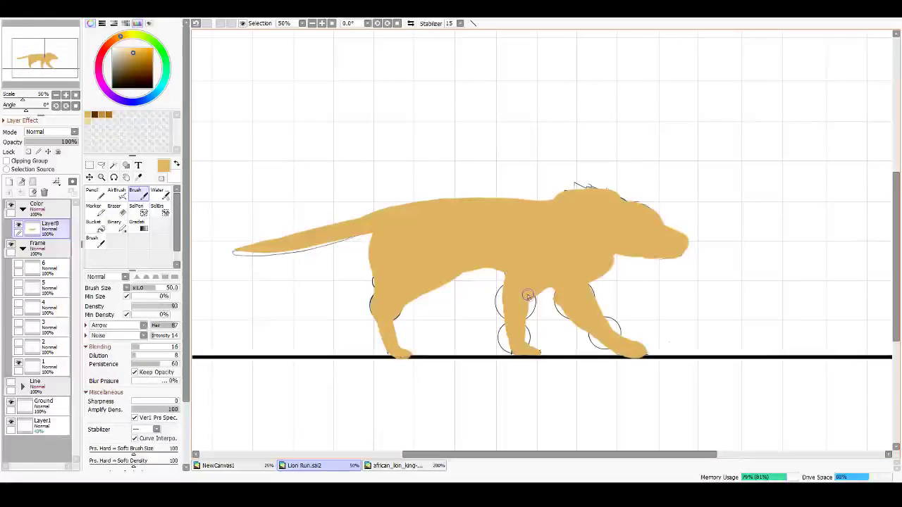
pyautogui.press('v')
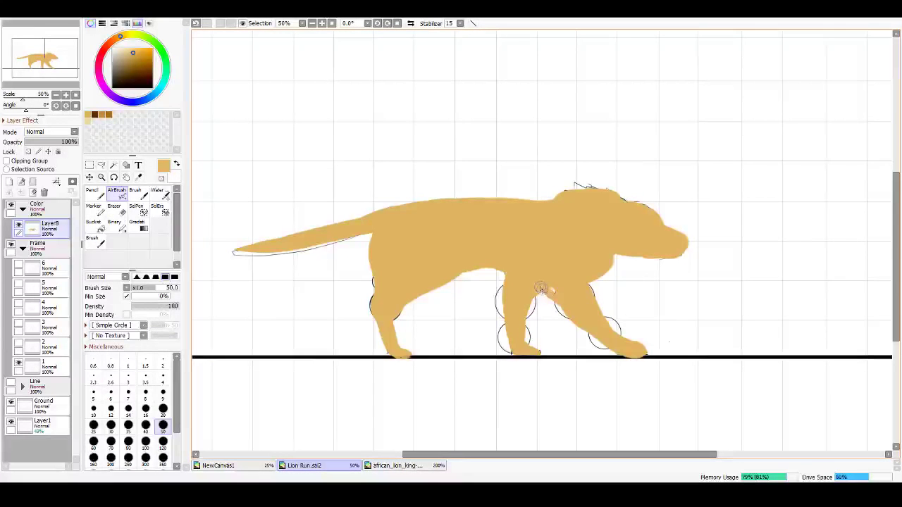
# Step: Fill out the lion's throat and front leg gap in tan, and paint spiky mane tufts along the neck, head and throat
pyautogui.moveTo(560, 299); pyautogui.dragTo(537, 278)
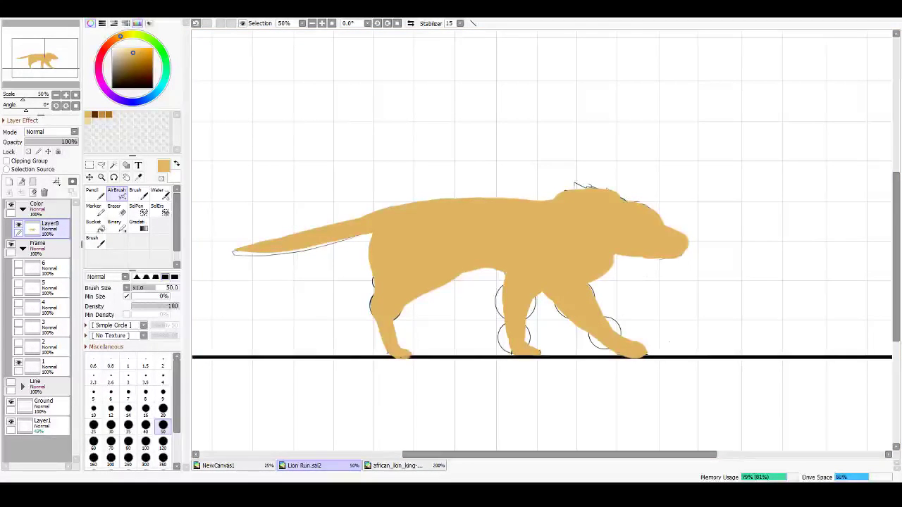
pyautogui.moveTo(629, 248)
pyautogui.mouseDown()
pyautogui.moveTo(614, 275)
pyautogui.moveTo(613, 256)
pyautogui.mouseUp()
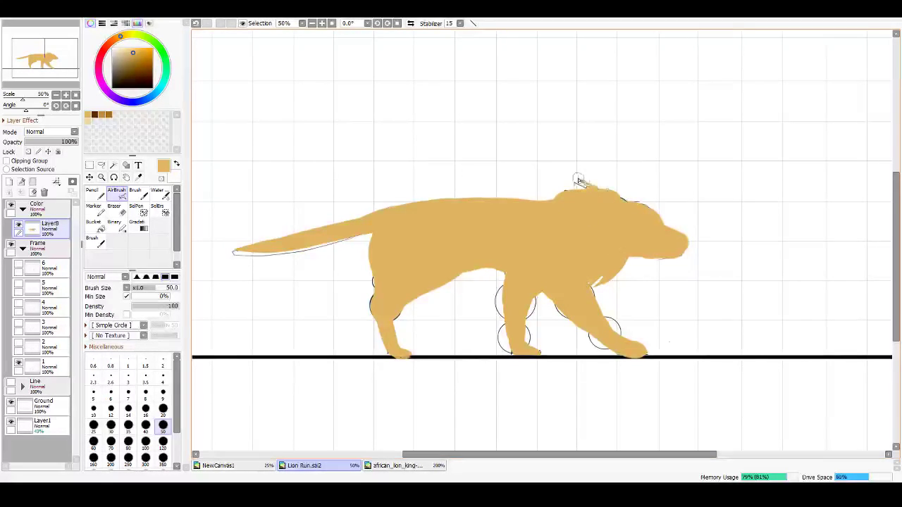
pyautogui.moveTo(598, 193)
pyautogui.mouseDown()
pyautogui.moveTo(540, 186)
pyautogui.moveTo(560, 203)
pyautogui.moveTo(540, 193)
pyautogui.moveTo(627, 206)
pyautogui.moveTo(617, 177)
pyautogui.moveTo(620, 194)
pyautogui.moveTo(609, 195)
pyautogui.moveTo(627, 191)
pyautogui.moveTo(615, 195)
pyautogui.moveTo(630, 146)
pyautogui.moveTo(618, 167)
pyautogui.mouseUp()
pyautogui.hotkey('ctrl', 'z')
pyautogui.hotkey('ctrl', 'z')
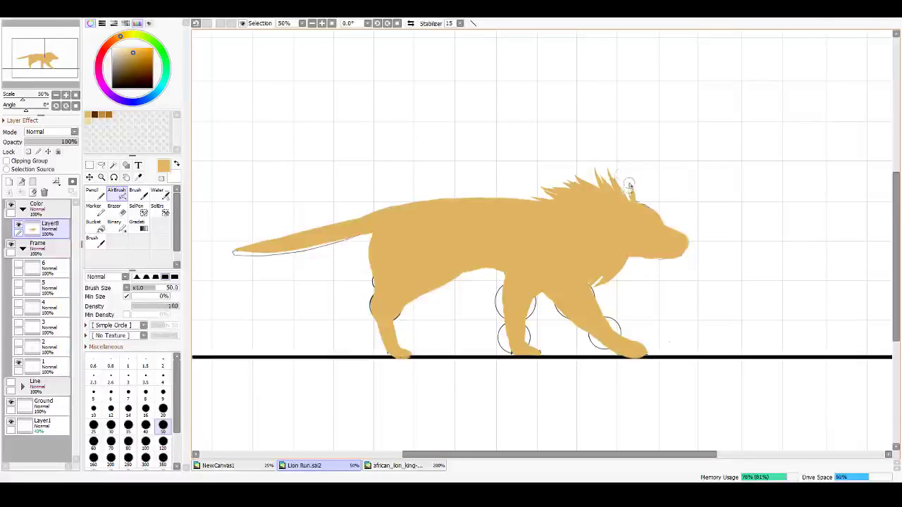
pyautogui.moveTo(631, 196); pyautogui.dragTo(623, 172)
pyautogui.hotkey('ctrl', 'z')
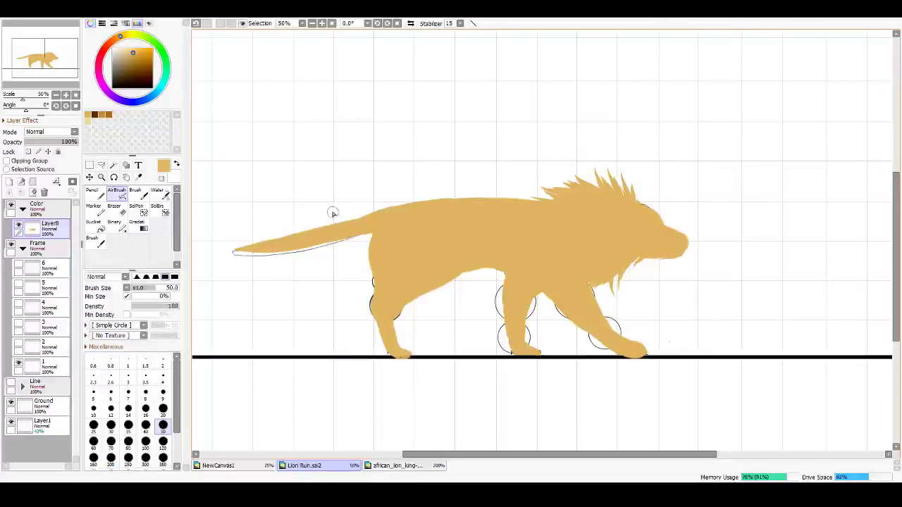
# Step: Paint darker tan hair streaks over the mane spikes above the forehead with the AirBrush at size 14
pyautogui.click(106, 113)
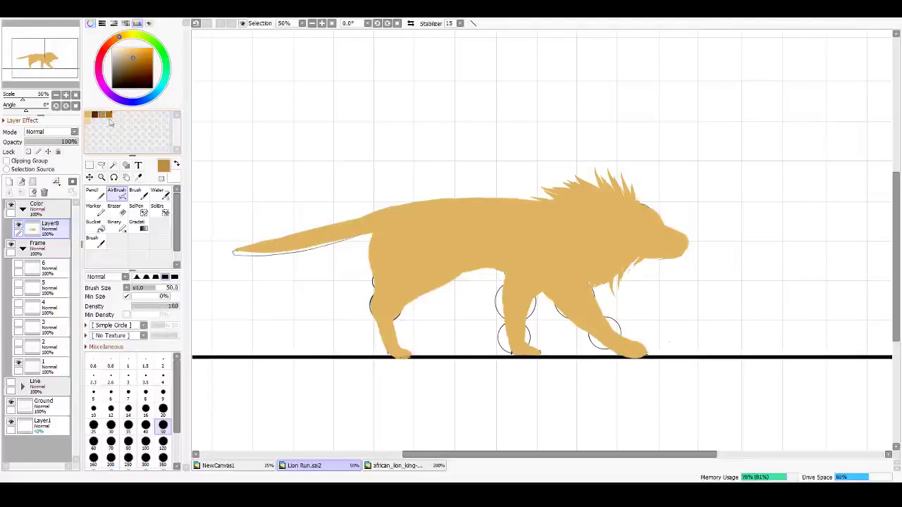
pyautogui.press('[')
pyautogui.press('[')
pyautogui.press('[')
pyautogui.press('[')
pyautogui.press('[')
pyautogui.press('[')
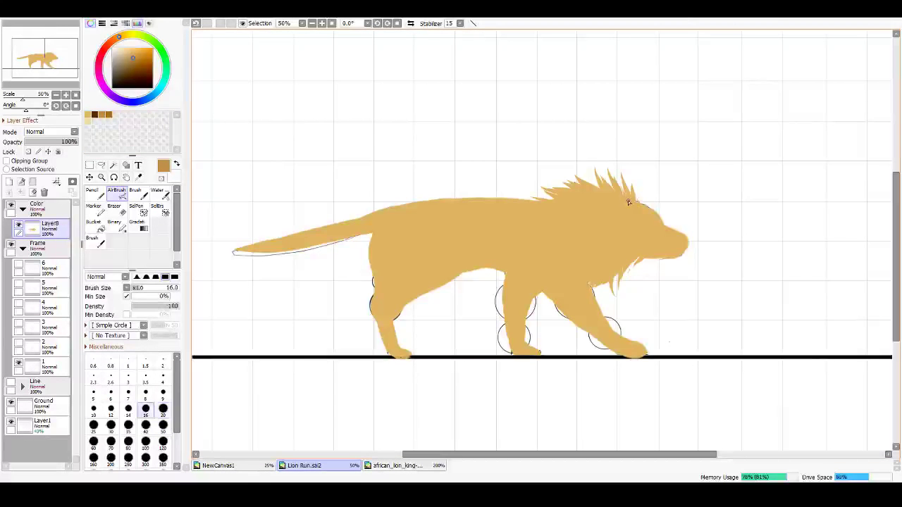
pyautogui.scroll(2, 630, 203)
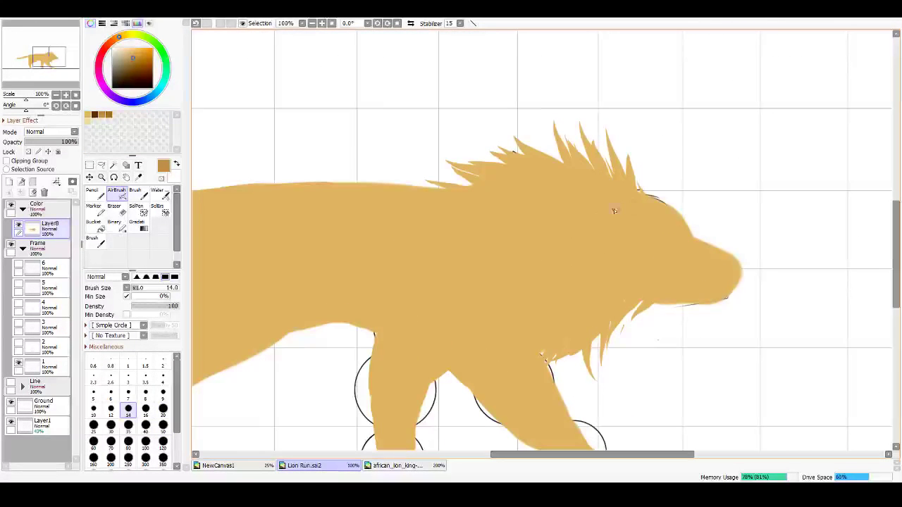
pyautogui.moveTo(565, 192); pyautogui.dragTo(608, 231)
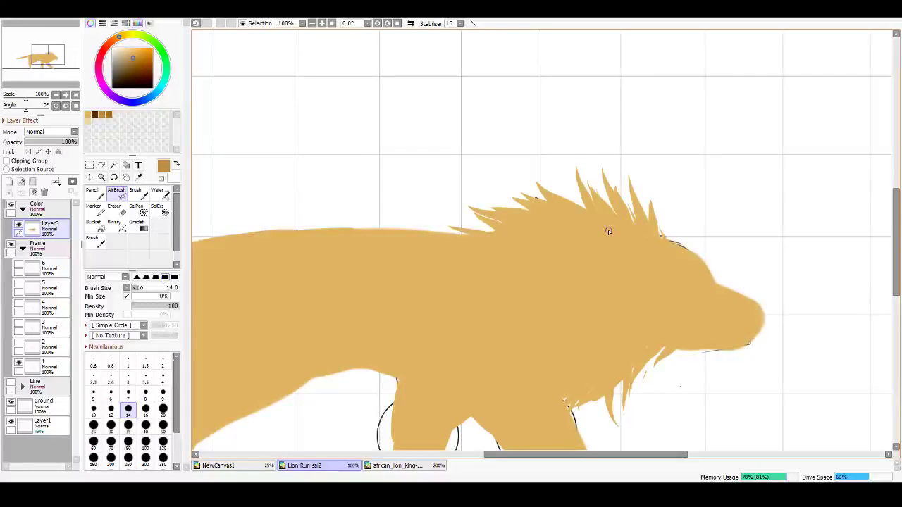
pyautogui.moveTo(811, 198); pyautogui.dragTo(676, 204)
pyautogui.moveTo(548, 207)
pyautogui.mouseDown()
pyautogui.moveTo(554, 214)
pyautogui.moveTo(525, 247)
pyautogui.mouseUp()
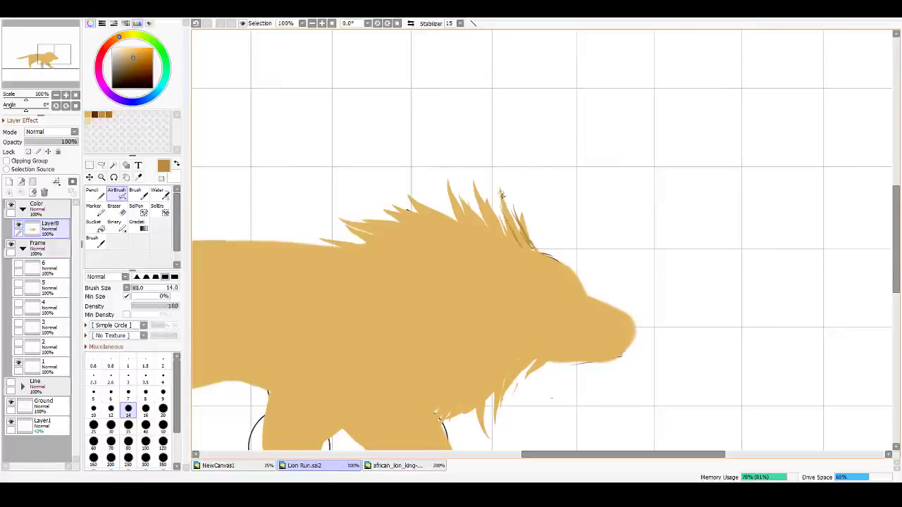
pyautogui.moveTo(502, 196)
pyautogui.mouseDown()
pyautogui.moveTo(526, 241)
pyautogui.moveTo(508, 239)
pyautogui.mouseUp()
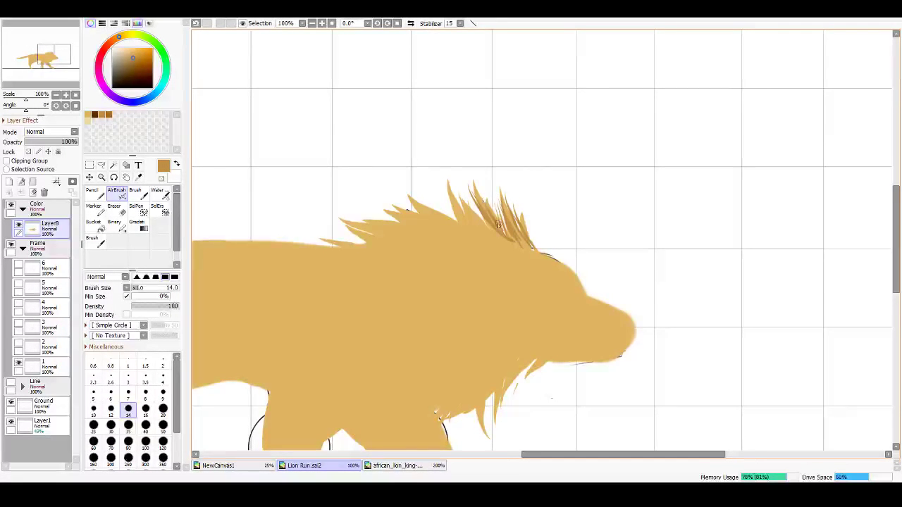
# Step: Continue the darker tan hair streaks along the top and back of the neck mane
pyautogui.moveTo(495, 235)
pyautogui.mouseDown()
pyautogui.moveTo(461, 179)
pyautogui.moveTo(453, 209)
pyautogui.moveTo(464, 222)
pyautogui.moveTo(422, 178)
pyautogui.moveTo(465, 236)
pyautogui.moveTo(406, 179)
pyautogui.moveTo(436, 226)
pyautogui.moveTo(446, 226)
pyautogui.moveTo(402, 185)
pyautogui.moveTo(408, 223)
pyautogui.moveTo(419, 215)
pyautogui.moveTo(394, 200)
pyautogui.mouseUp()
pyautogui.hotkey('ctrl', 'z')
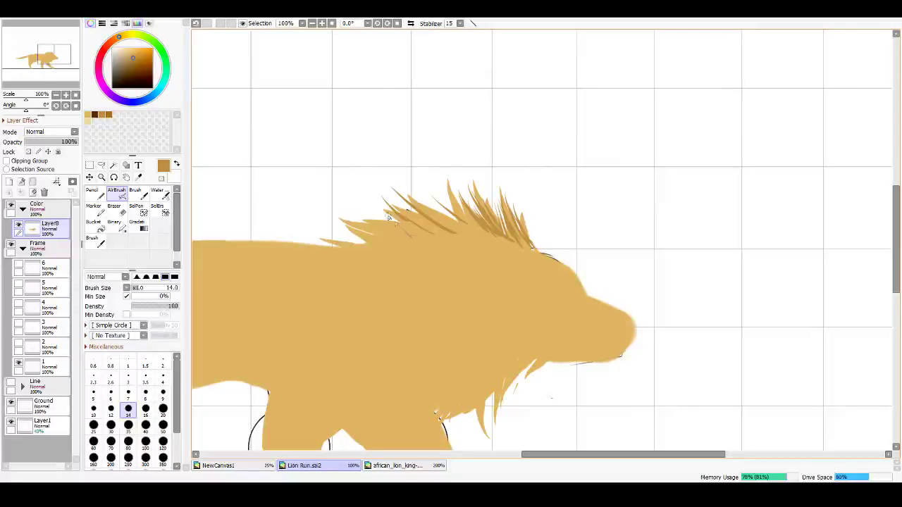
pyautogui.moveTo(431, 251); pyautogui.dragTo(486, 216)
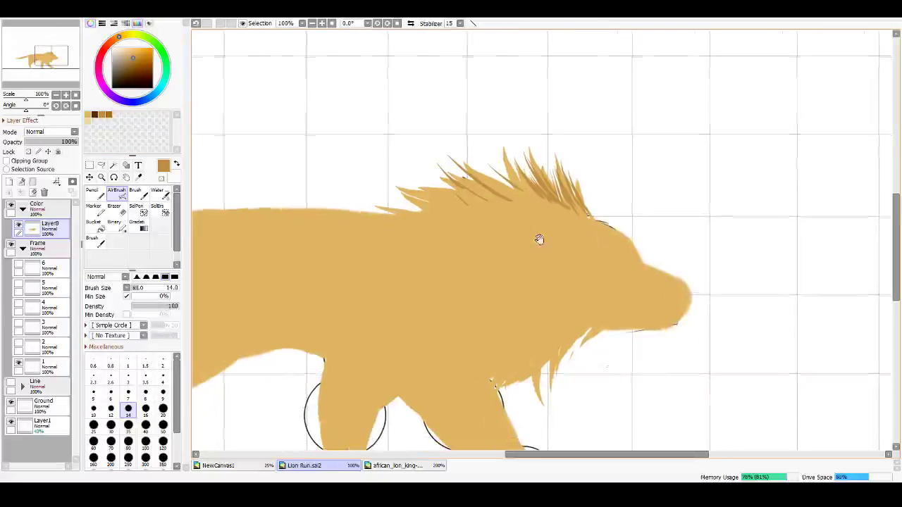
pyautogui.moveTo(402, 200)
pyautogui.mouseDown()
pyautogui.moveTo(429, 212)
pyautogui.moveTo(373, 208)
pyautogui.mouseUp()
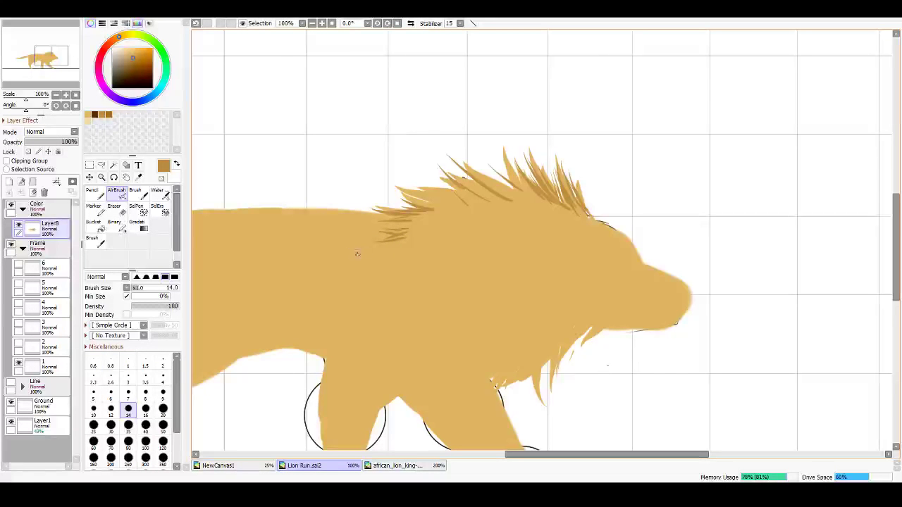
# Step: Paint broader darker tan tufts along the mane's rear edge over the shoulder with the brush size at 30
pyautogui.press(']')
pyautogui.press(']')
pyautogui.press(']')
pyautogui.press(']')
pyautogui.moveTo(418, 259)
pyautogui.mouseDown()
pyautogui.moveTo(371, 263)
pyautogui.moveTo(411, 268)
pyautogui.moveTo(387, 283)
pyautogui.moveTo(417, 271)
pyautogui.moveTo(402, 286)
pyautogui.moveTo(410, 280)
pyautogui.moveTo(401, 317)
pyautogui.moveTo(413, 295)
pyautogui.moveTo(396, 317)
pyautogui.mouseUp()
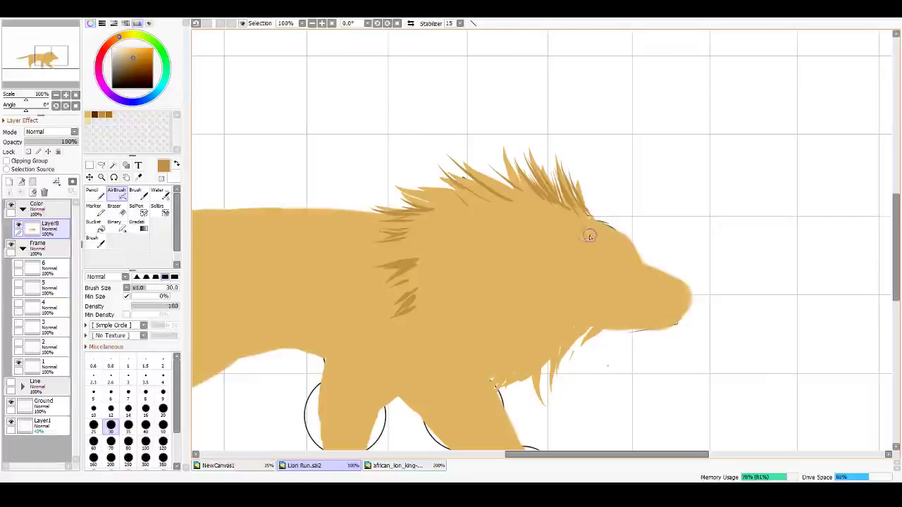
# Step: Paint orange-brown fur tufts along the mane's lower edge from the jaw across the chest to the shoulder
pyautogui.click(109, 114)
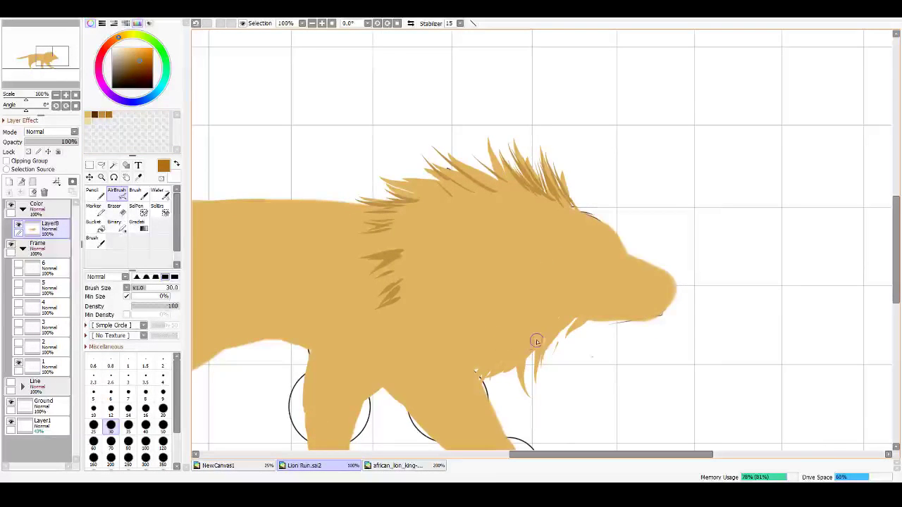
pyautogui.moveTo(546, 345); pyautogui.dragTo(534, 374)
pyautogui.moveTo(560, 330); pyautogui.dragTo(518, 379)
pyautogui.moveTo(536, 349)
pyautogui.mouseDown()
pyautogui.moveTo(511, 377)
pyautogui.moveTo(532, 380)
pyautogui.moveTo(526, 399)
pyautogui.mouseUp()
pyautogui.moveTo(504, 367)
pyautogui.mouseDown()
pyautogui.moveTo(471, 398)
pyautogui.moveTo(483, 388)
pyautogui.mouseUp()
pyautogui.moveTo(517, 351); pyautogui.dragTo(465, 385)
pyautogui.moveTo(476, 352); pyautogui.dragTo(460, 384)
pyautogui.moveTo(468, 354)
pyautogui.mouseDown()
pyautogui.moveTo(444, 363)
pyautogui.moveTo(384, 355)
pyautogui.moveTo(386, 327)
pyautogui.mouseUp()
# Step: Add orange-brown tufts inside the mane, plus lighter brown ones near the cheek and upper neck
pyautogui.moveTo(464, 271)
pyautogui.mouseDown()
pyautogui.moveTo(441, 265)
pyautogui.moveTo(464, 311)
pyautogui.mouseUp()
pyautogui.click(482, 316)
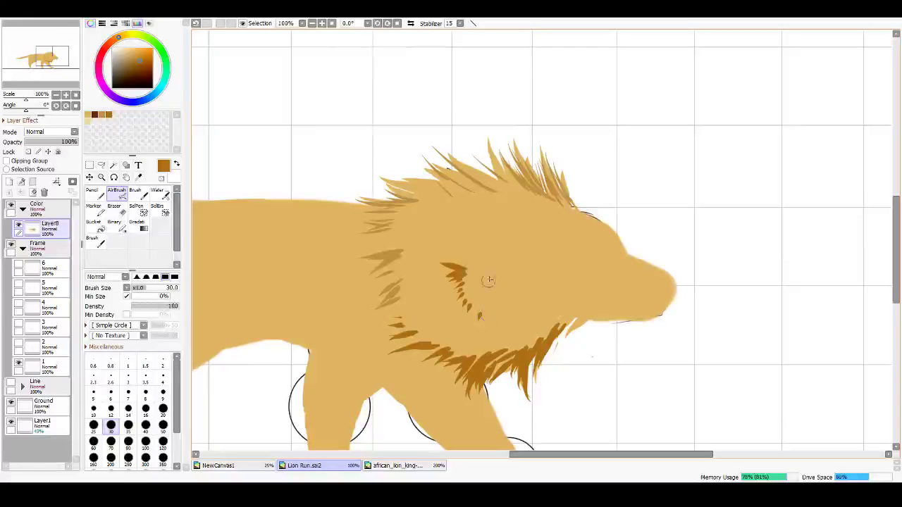
pyautogui.moveTo(509, 209)
pyautogui.mouseDown()
pyautogui.moveTo(478, 243)
pyautogui.moveTo(512, 270)
pyautogui.moveTo(525, 294)
pyautogui.mouseUp()
pyautogui.click(103, 114)
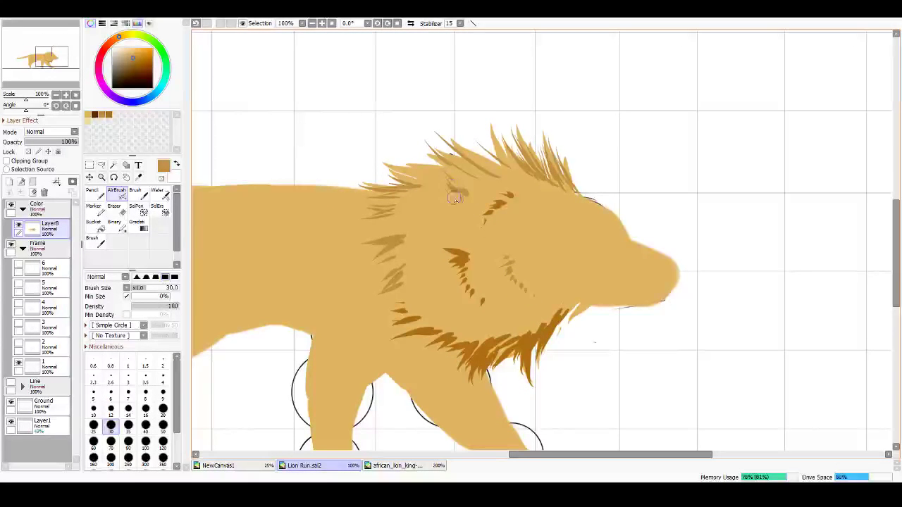
pyautogui.moveTo(456, 194)
pyautogui.mouseDown()
pyautogui.moveTo(435, 185)
pyautogui.moveTo(453, 202)
pyautogui.moveTo(430, 217)
pyautogui.mouseUp()
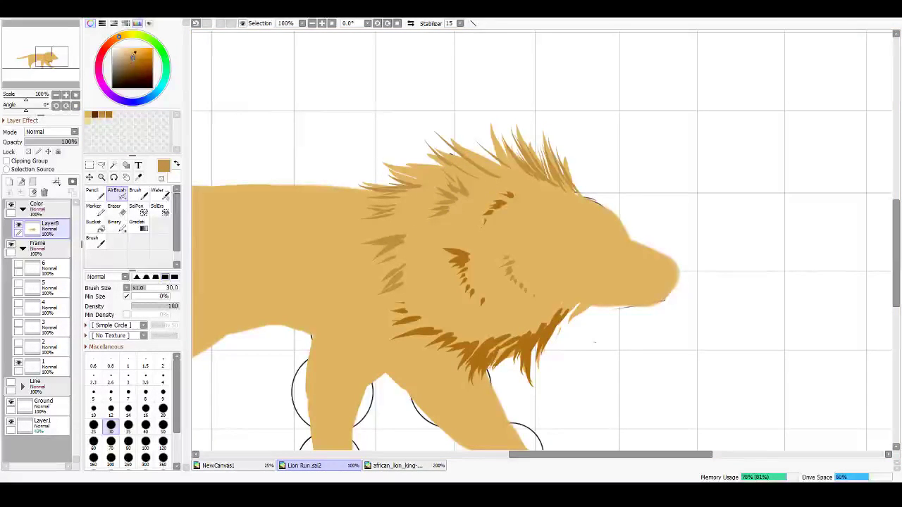
# Step: Paint thin pale beige hair highlights in the upper and middle mane with the brush size at 7
pyautogui.moveTo(132, 56); pyautogui.dragTo(118, 54)
pyautogui.moveTo(518, 232)
pyautogui.mouseDown()
pyautogui.moveTo(508, 223)
pyautogui.moveTo(498, 241)
pyautogui.mouseUp()
pyautogui.hotkey('ctrl', 'z')
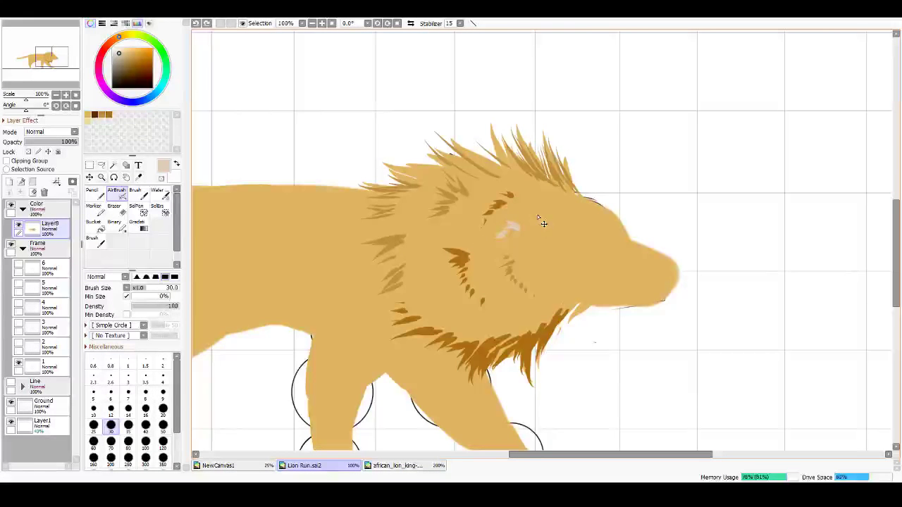
pyautogui.press('[')
pyautogui.press('[')
pyautogui.press('[')
pyautogui.press('[')
pyautogui.press('[')
pyautogui.press('[')
pyautogui.press('[')
pyautogui.press('[')
pyautogui.press('[')
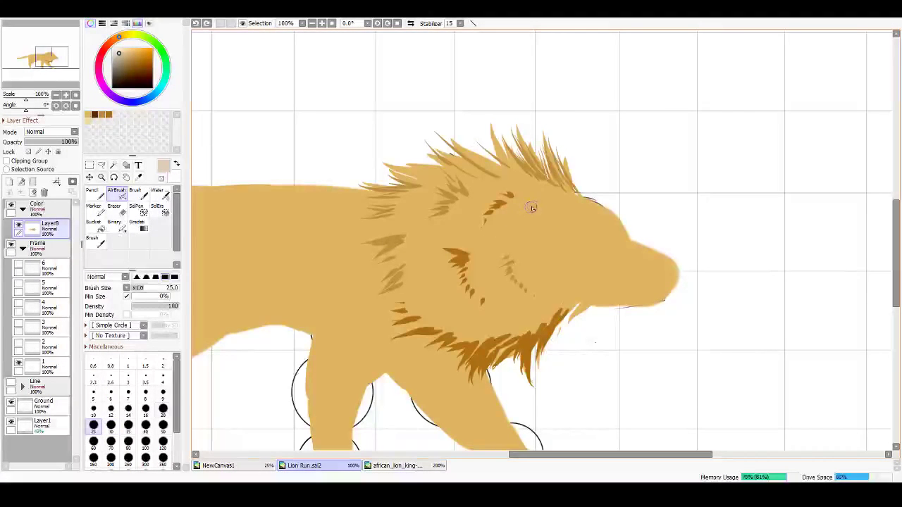
pyautogui.hotkey('ctrl', 'z')
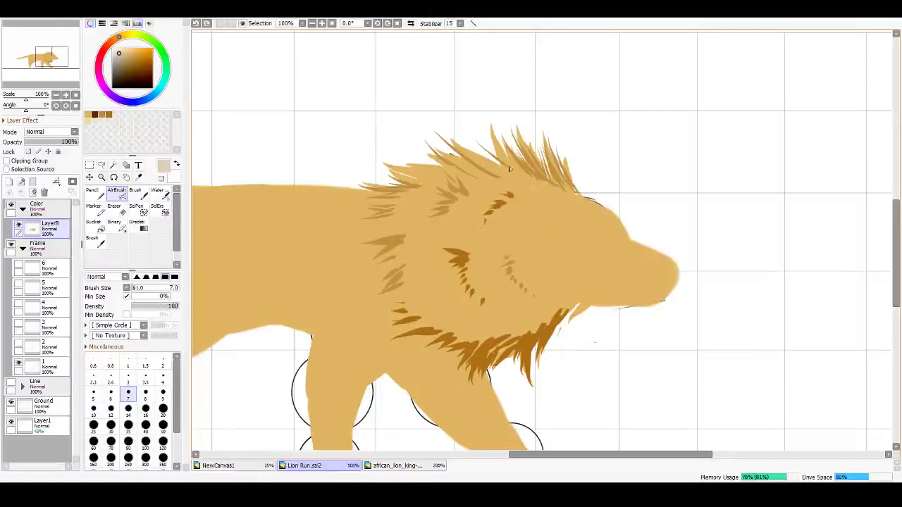
pyautogui.moveTo(499, 180); pyautogui.dragTo(527, 190)
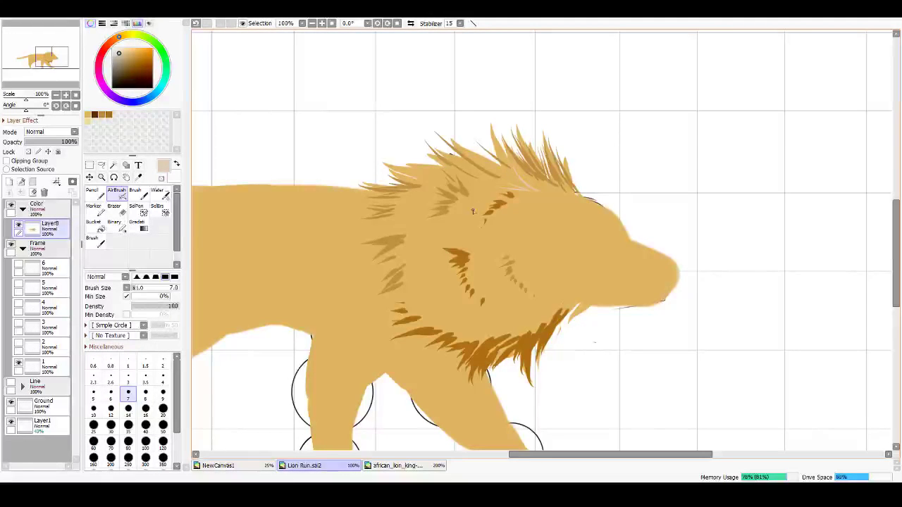
pyautogui.moveTo(416, 248); pyautogui.dragTo(441, 241)
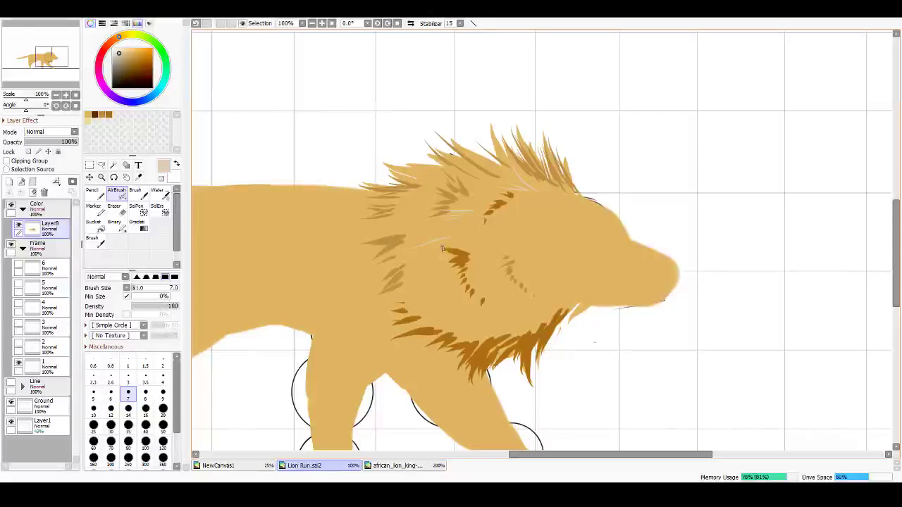
# Step: Add more thin pale beige hair highlights in the lower mane, near the cheek and behind the forehead
pyautogui.moveTo(419, 299); pyautogui.dragTo(460, 289)
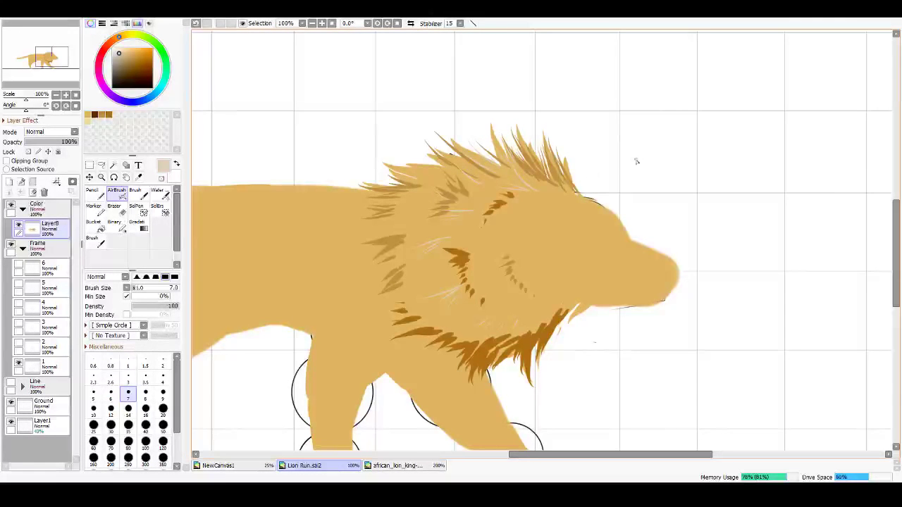
pyautogui.moveTo(550, 210); pyautogui.dragTo(508, 195)
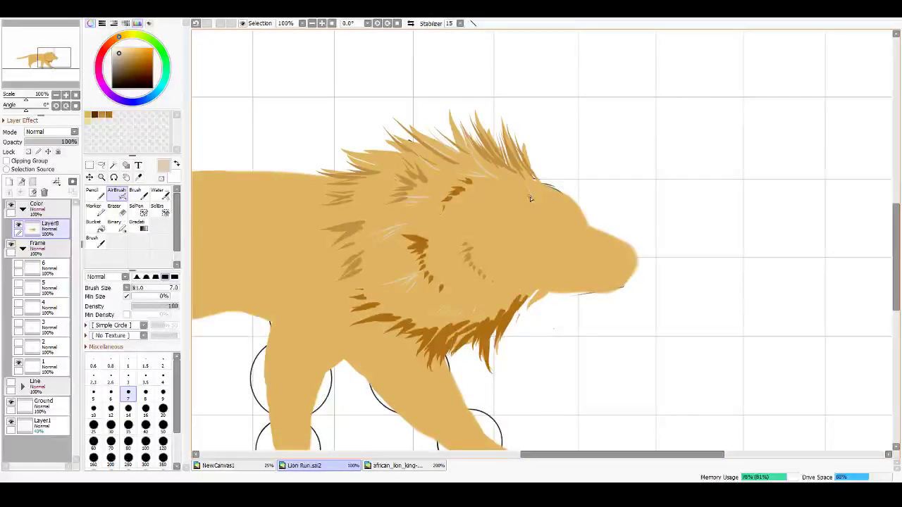
pyautogui.hotkey('ctrl', 'z')
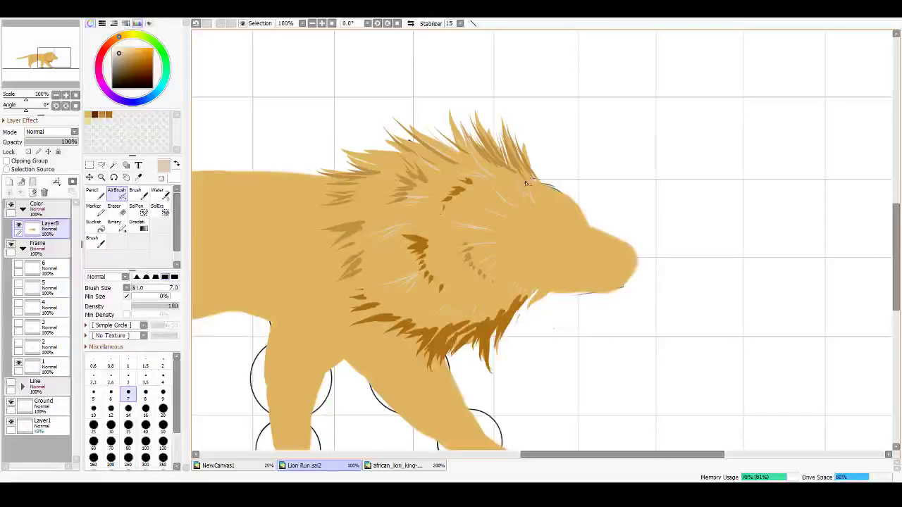
# Step: Erase the excess tan along the jaw, snout bridge and forehead to slim the head with the Eraser at size 50
pyautogui.press('e')
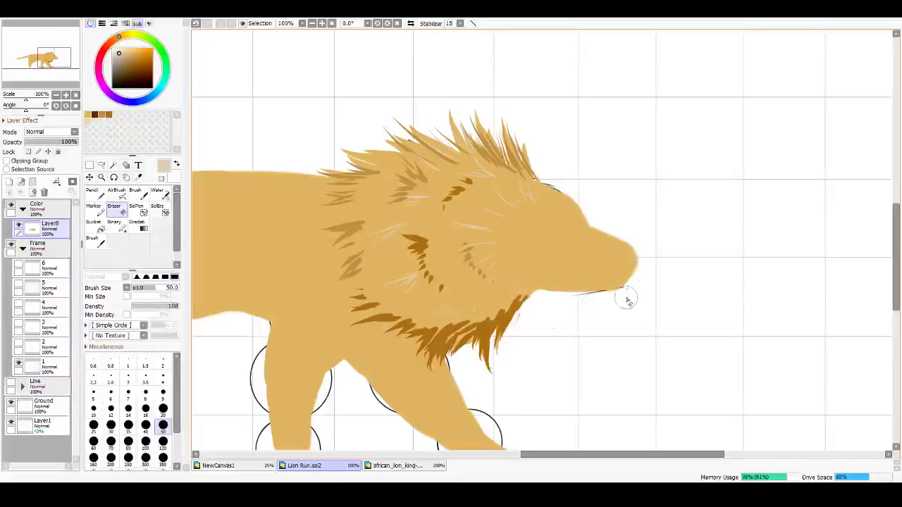
pyautogui.moveTo(612, 236)
pyautogui.mouseDown()
pyautogui.moveTo(632, 248)
pyautogui.moveTo(619, 239)
pyautogui.moveTo(643, 275)
pyautogui.moveTo(603, 233)
pyautogui.moveTo(633, 252)
pyautogui.moveTo(594, 230)
pyautogui.moveTo(601, 226)
pyautogui.moveTo(559, 182)
pyautogui.mouseUp()
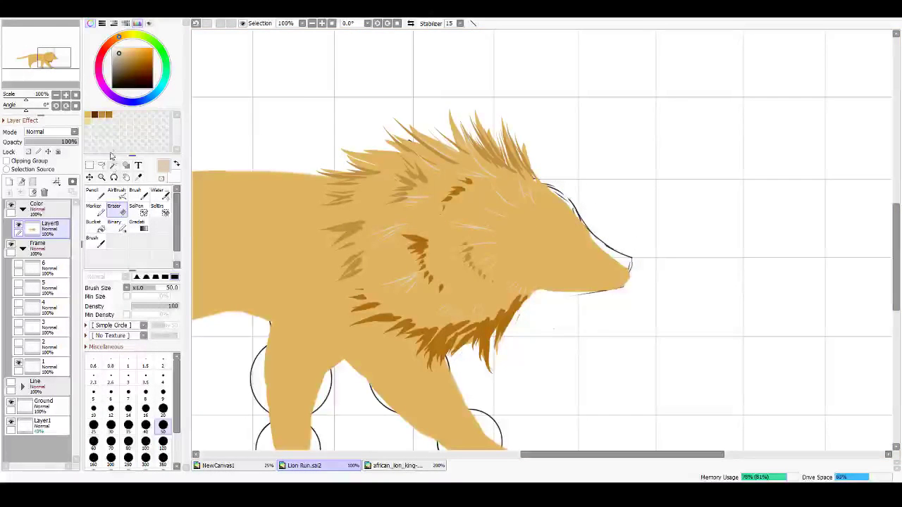
# Step: Repaint the forehead and snout bridge in tan up to the sketch outline using the Brush tool at size 50
pyautogui.click(135, 194)
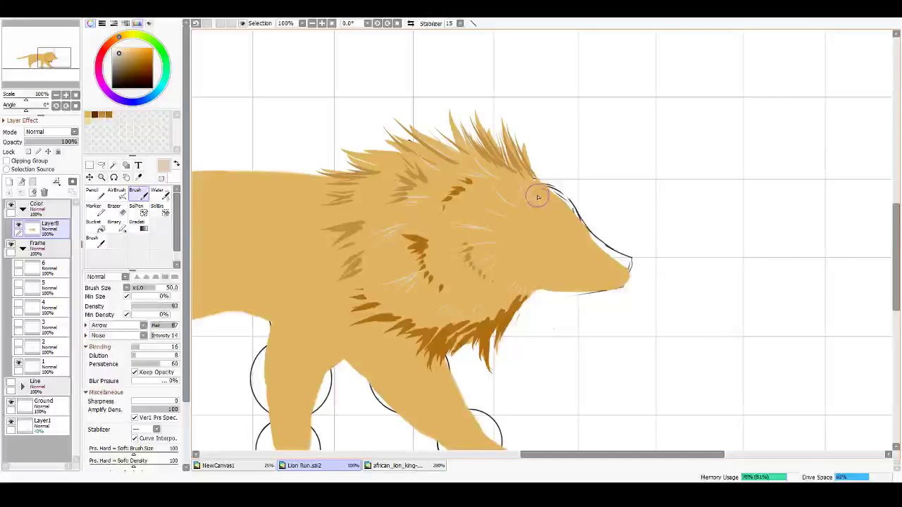
pyautogui.moveTo(559, 206); pyautogui.dragTo(557, 207)
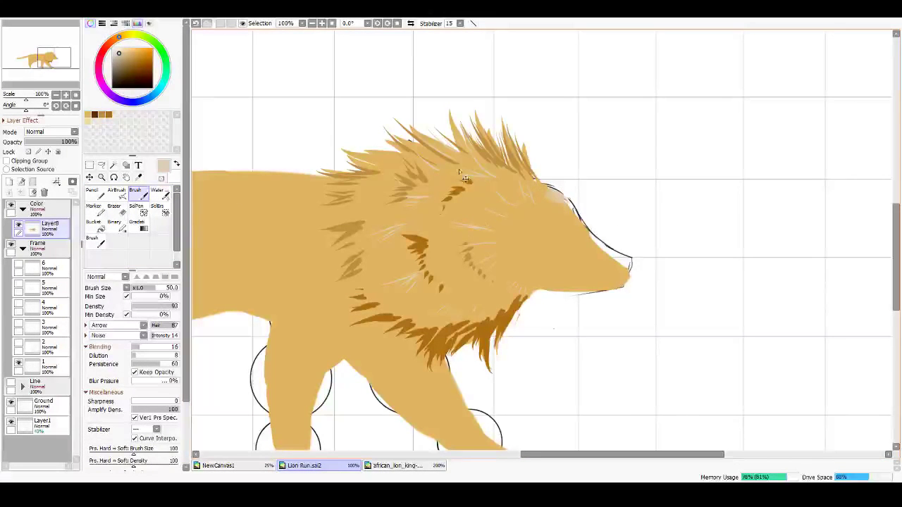
pyautogui.hotkey('ctrl', 'z')
pyautogui.hotkey('ctrl', 'z')
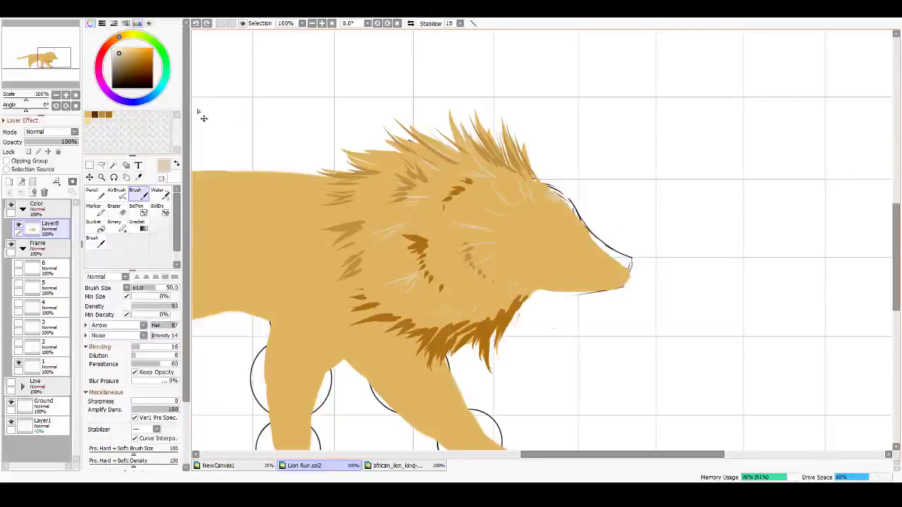
pyautogui.click(94, 114)
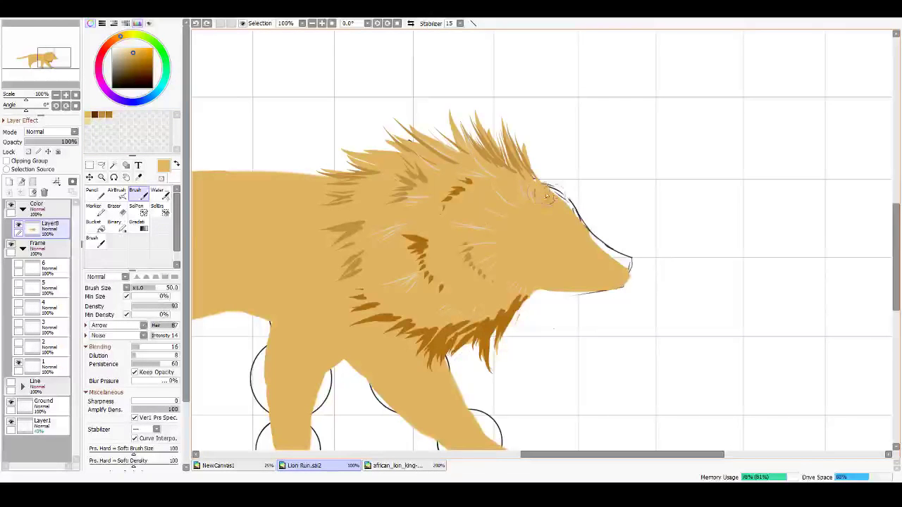
pyautogui.moveTo(559, 202)
pyautogui.mouseDown()
pyautogui.moveTo(581, 235)
pyautogui.moveTo(575, 211)
pyautogui.moveTo(598, 250)
pyautogui.moveTo(579, 230)
pyautogui.moveTo(614, 254)
pyautogui.moveTo(589, 236)
pyautogui.moveTo(615, 257)
pyautogui.moveTo(604, 280)
pyautogui.mouseUp()
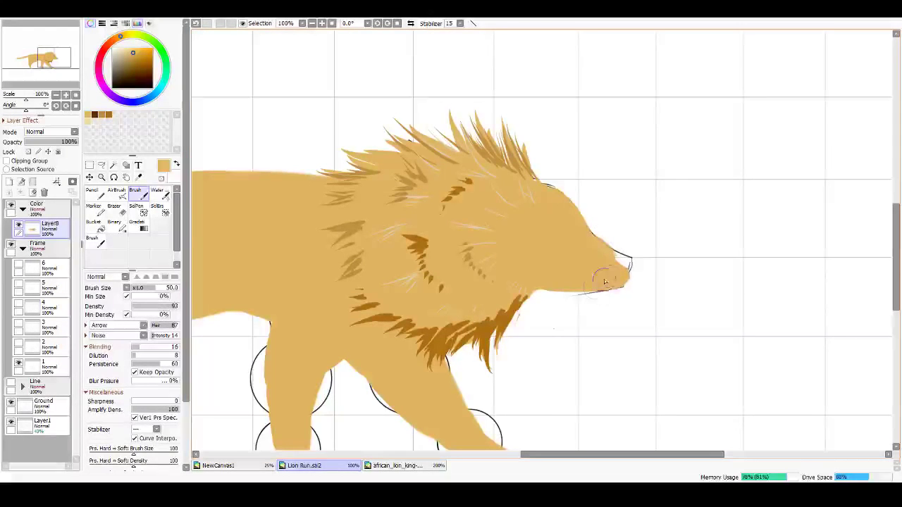
# Step: Erase the tan fill from the tip of the snout and choose the dark brown swatch
pyautogui.press('e')
pyautogui.moveTo(617, 282); pyautogui.dragTo(598, 282)
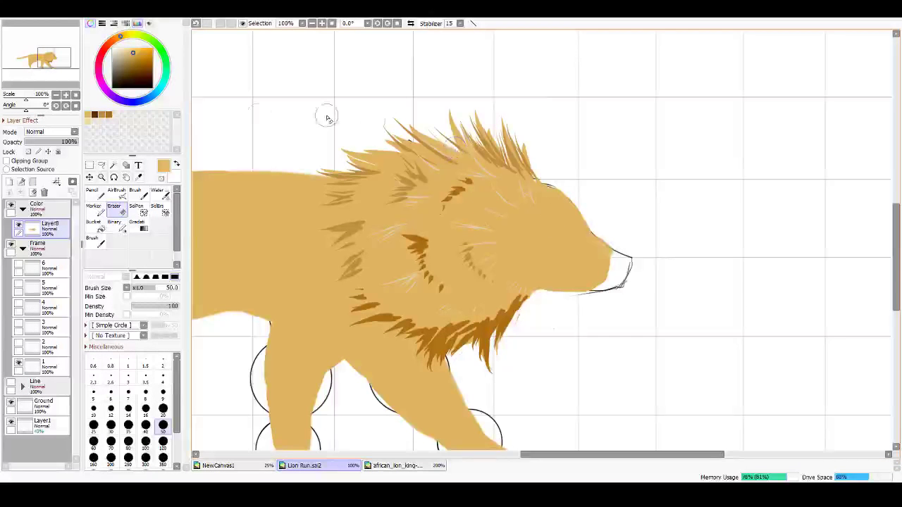
pyautogui.click(95, 114)
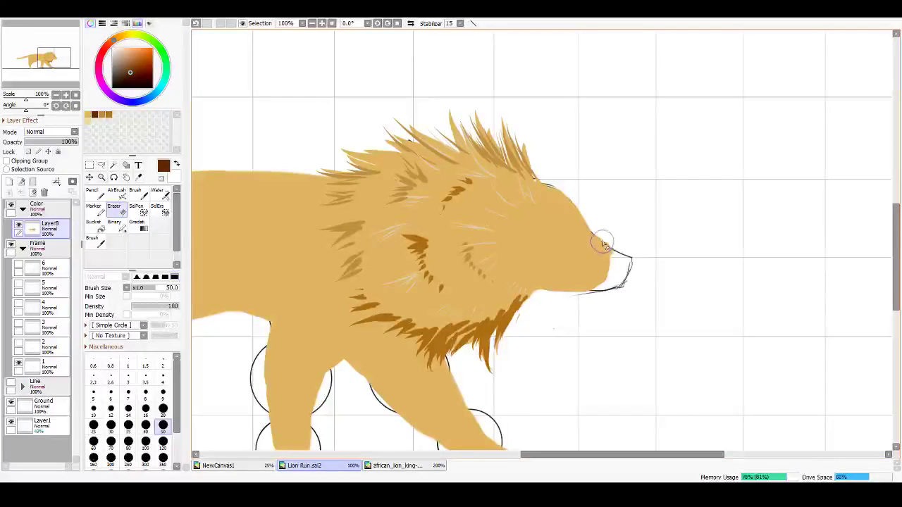
pyautogui.press('w')
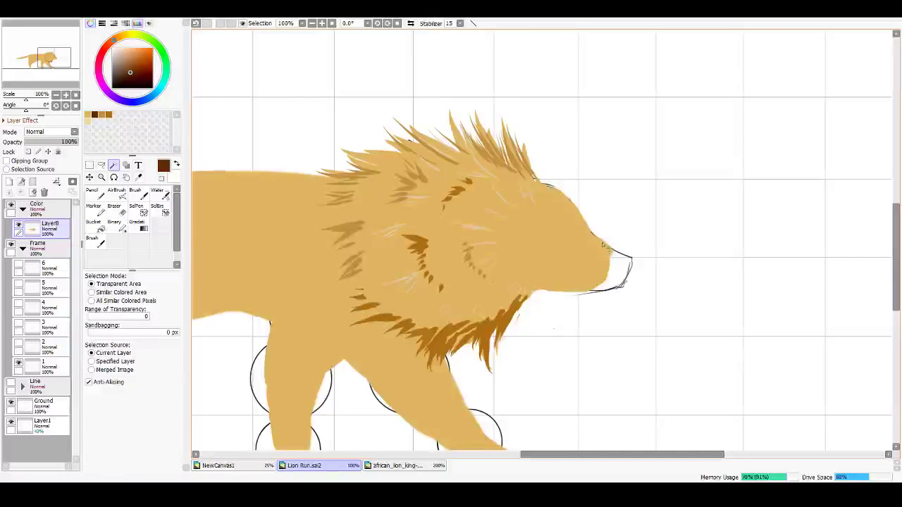
pyautogui.click(596, 236)
pyautogui.hotkey('ctrl', 'z')
pyautogui.press('v')
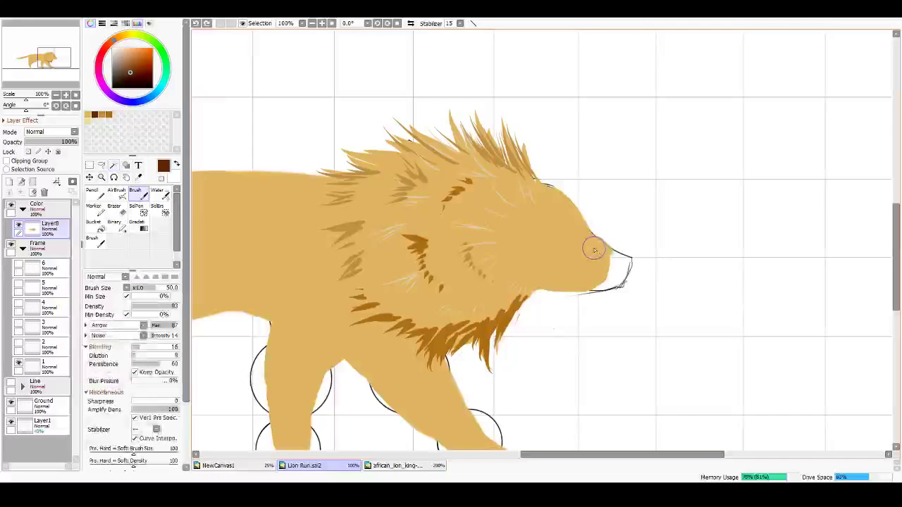
pyautogui.press('c')
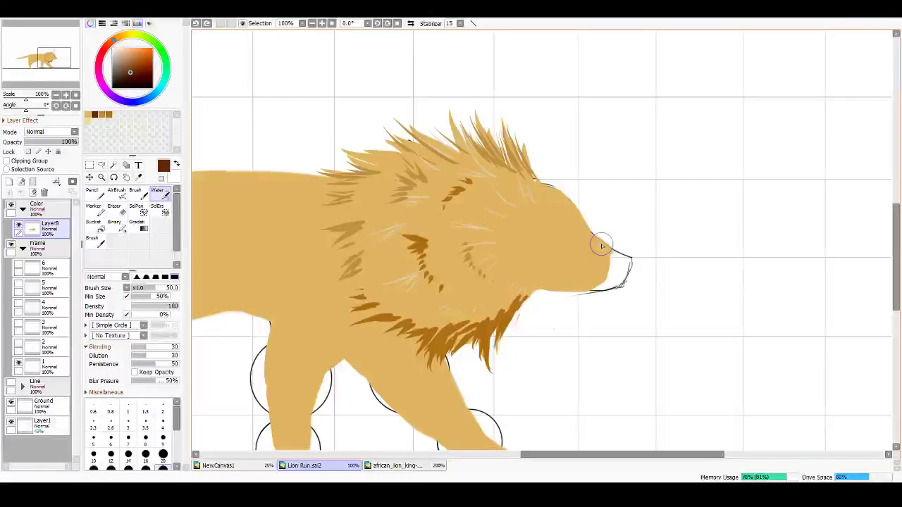
pyautogui.press('b')
pyautogui.moveTo(610, 254)
pyautogui.mouseDown()
pyautogui.moveTo(596, 240)
pyautogui.moveTo(602, 269)
pyautogui.mouseUp()
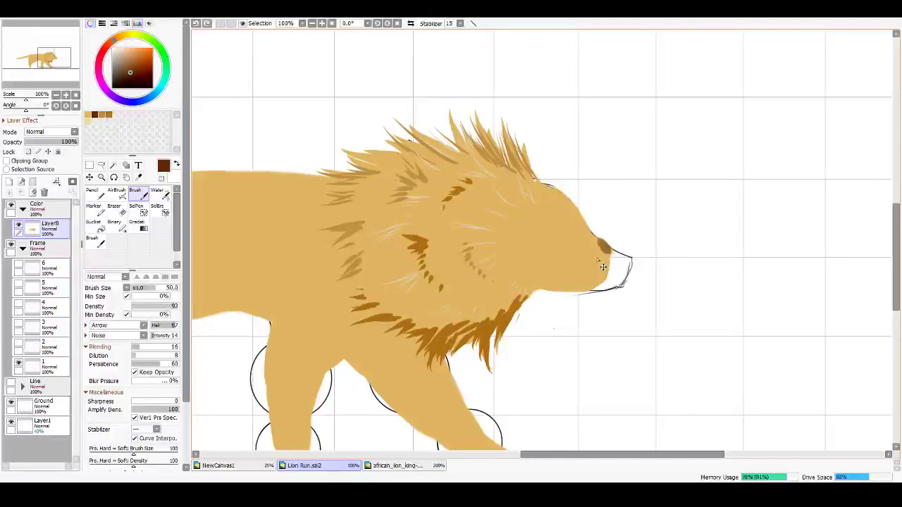
pyautogui.hotkey('ctrl', 'z')
# Step: Paint the lion's nose at the upper tip of the snout in very dark reddish brown with the Brush at size 10
pyautogui.click(132, 78)
pyautogui.moveTo(132, 78); pyautogui.dragTo(141, 80)
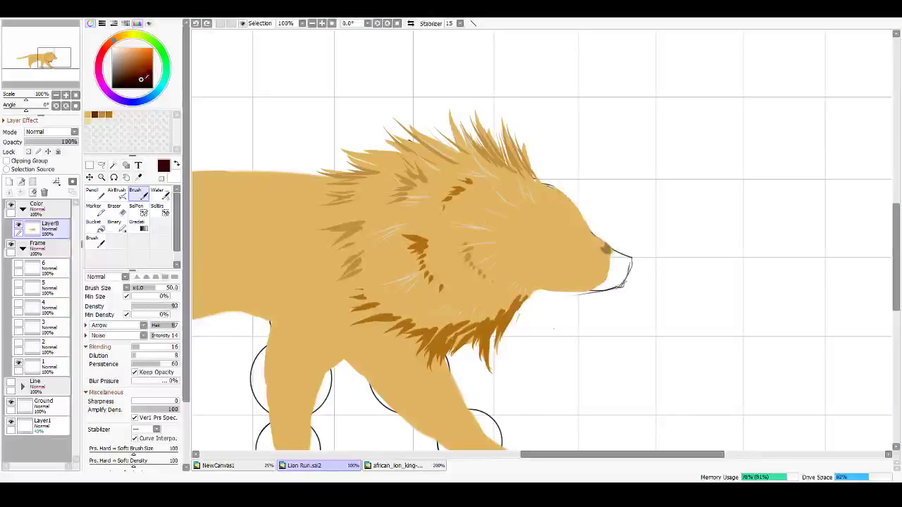
pyautogui.press('[')
pyautogui.scroll(3, 655, 235)
pyautogui.scroll(3, 612, 238)
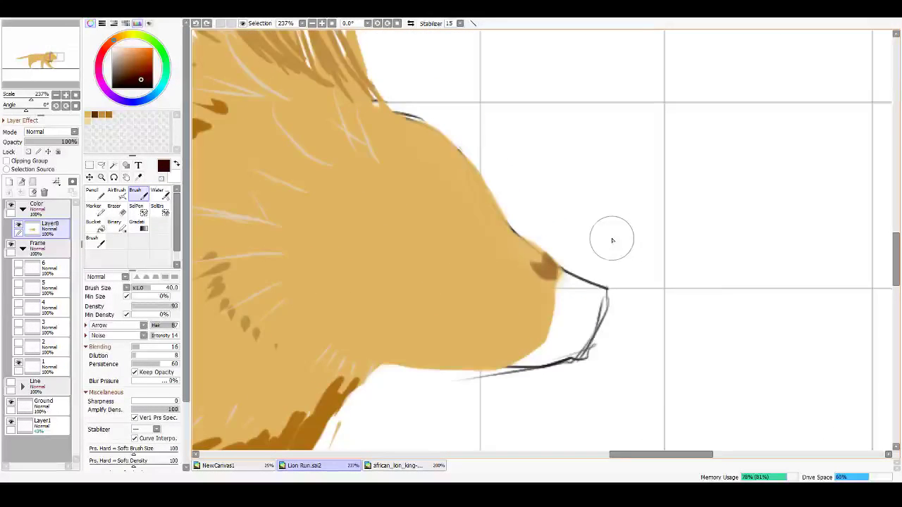
pyautogui.press('[')
pyautogui.press('[')
pyautogui.press('[')
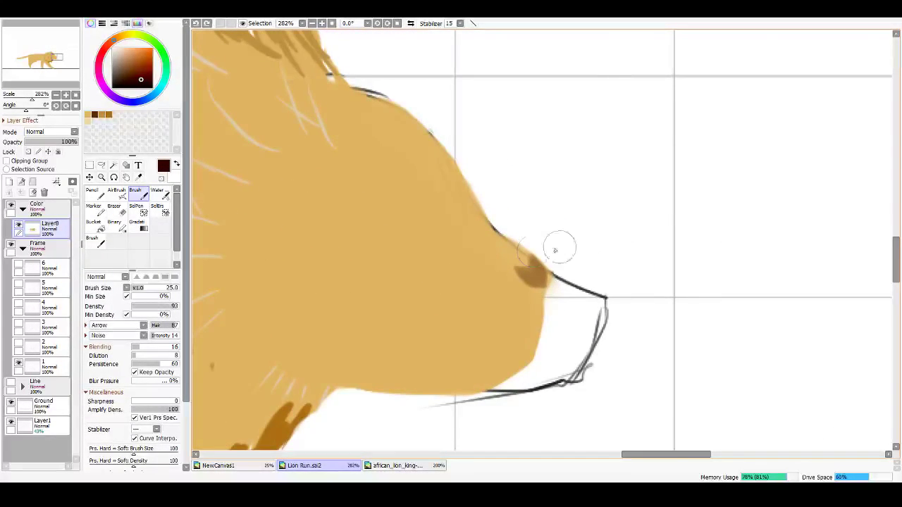
pyautogui.press('[')
pyautogui.press('[')
pyautogui.press('[')
pyautogui.press('[')
pyautogui.press('[')
pyautogui.moveTo(529, 264)
pyautogui.mouseDown()
pyautogui.moveTo(517, 259)
pyautogui.moveTo(544, 277)
pyautogui.moveTo(525, 272)
pyautogui.moveTo(512, 244)
pyautogui.moveTo(543, 281)
pyautogui.moveTo(521, 257)
pyautogui.moveTo(545, 316)
pyautogui.moveTo(544, 292)
pyautogui.moveTo(536, 328)
pyautogui.mouseUp()
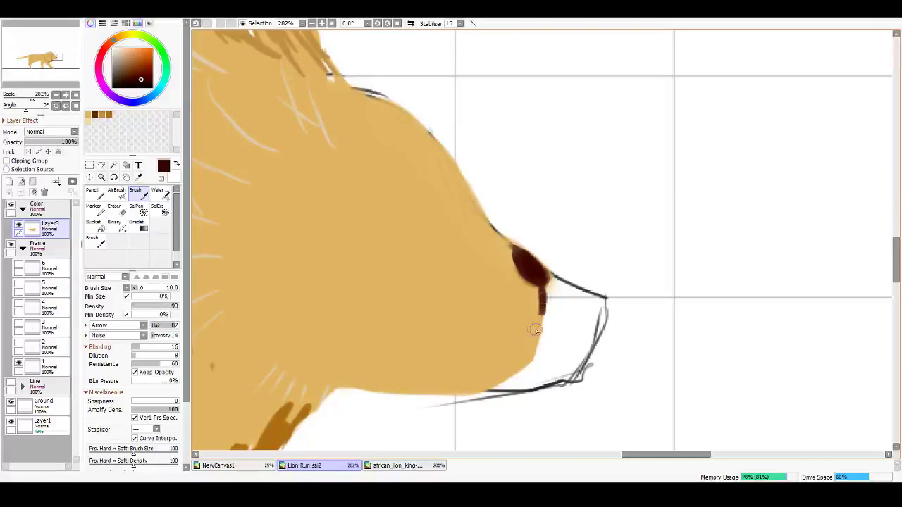
# Step: Paint the mouth line down from the nose and back along the muzzle, ending in a rounded mouth corner
pyautogui.moveTo(540, 293); pyautogui.dragTo(530, 339)
pyautogui.hotkey('ctrl', 'z')
pyautogui.moveTo(541, 287)
pyautogui.mouseDown()
pyautogui.moveTo(532, 343)
pyautogui.moveTo(537, 312)
pyautogui.moveTo(539, 339)
pyautogui.moveTo(531, 330)
pyautogui.moveTo(538, 339)
pyautogui.moveTo(521, 350)
pyautogui.moveTo(542, 343)
pyautogui.moveTo(501, 353)
pyautogui.moveTo(508, 356)
pyautogui.moveTo(416, 365)
pyautogui.moveTo(457, 358)
pyautogui.moveTo(437, 352)
pyautogui.moveTo(434, 354)
pyautogui.mouseUp()
pyautogui.moveTo(441, 356)
pyautogui.mouseDown()
pyautogui.moveTo(493, 359)
pyautogui.moveTo(436, 355)
pyautogui.moveTo(469, 359)
pyautogui.moveTo(500, 346)
pyautogui.mouseUp()
# Step: Paint a curved upper eyelid line and a round dark eye beneath it in the same dark reddish brown
pyautogui.moveTo(421, 185)
pyautogui.mouseDown()
pyautogui.moveTo(459, 198)
pyautogui.moveTo(439, 206)
pyautogui.moveTo(400, 192)
pyautogui.moveTo(456, 218)
pyautogui.moveTo(427, 198)
pyautogui.moveTo(454, 214)
pyautogui.mouseUp()
pyautogui.hotkey('ctrl', 'z')
pyautogui.hotkey('ctrl', 'z')
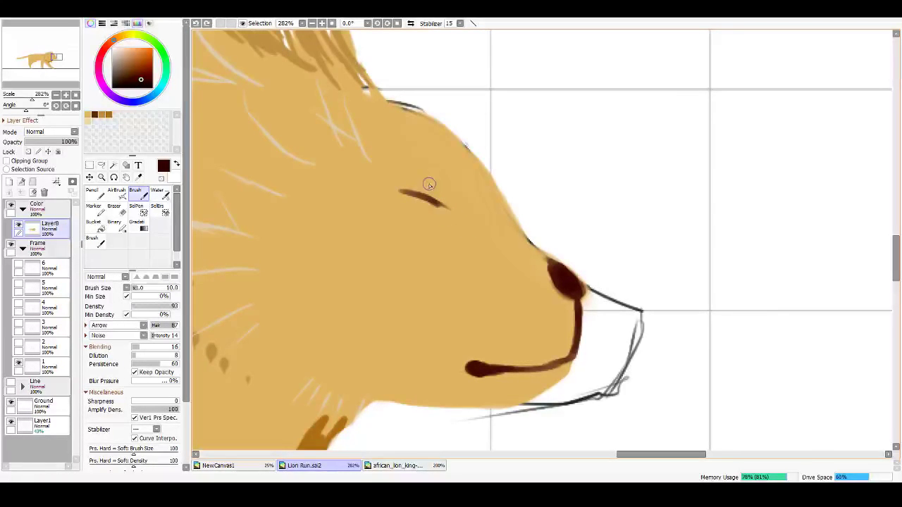
pyautogui.moveTo(416, 192)
pyautogui.mouseDown()
pyautogui.moveTo(364, 197)
pyautogui.moveTo(412, 217)
pyautogui.moveTo(410, 200)
pyautogui.moveTo(429, 206)
pyautogui.moveTo(401, 199)
pyautogui.moveTo(416, 203)
pyautogui.moveTo(413, 216)
pyautogui.moveTo(397, 207)
pyautogui.moveTo(408, 196)
pyautogui.moveTo(420, 206)
pyautogui.moveTo(409, 197)
pyautogui.moveTo(411, 205)
pyautogui.mouseUp()
pyautogui.hotkey('ctrl', 'z')
pyautogui.hotkey('ctrl', 'z')
pyautogui.hotkey('ctrl', 'z')
pyautogui.hotkey('ctrl', 'z')
pyautogui.hotkey('ctrl', 'z')
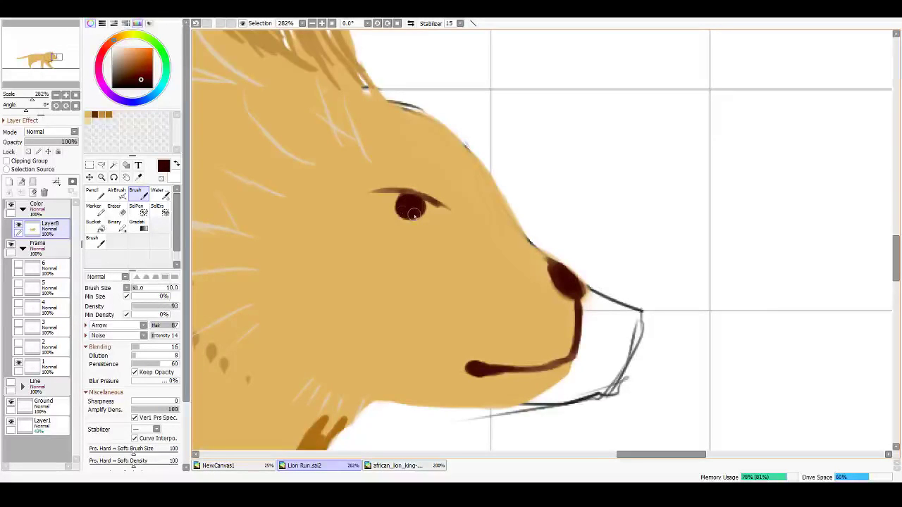
# Step: Add a small white highlight to the upper part of the eye with the Brush reduced to size 3.5
pyautogui.scroll(-4, 320, 193)
pyautogui.moveTo(318, 235); pyautogui.dragTo(570, 205)
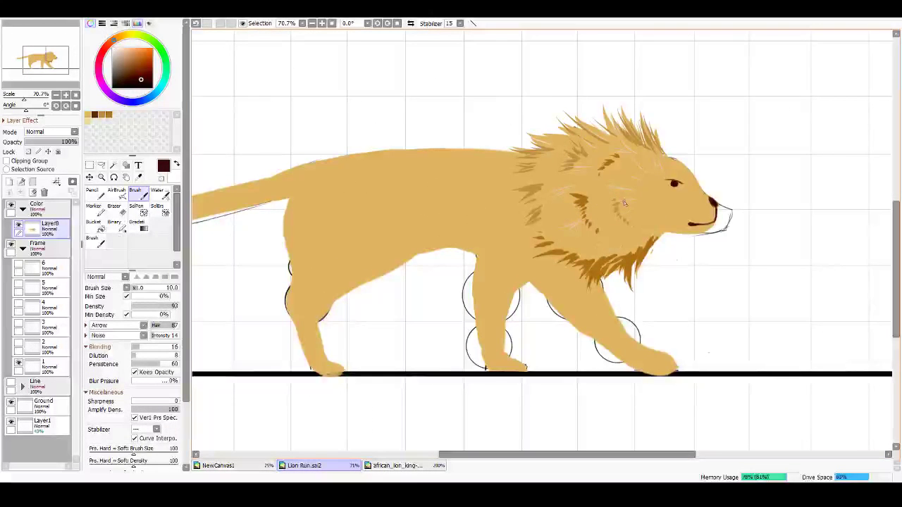
pyautogui.scroll(1, 640, 213)
pyautogui.moveTo(674, 202); pyautogui.dragTo(588, 271)
pyautogui.scroll(8, 596, 247)
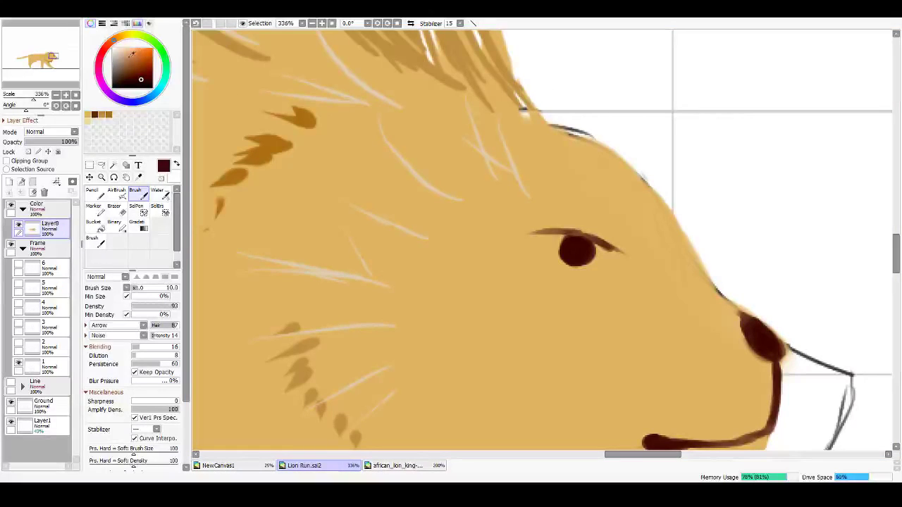
pyautogui.moveTo(121, 50); pyautogui.dragTo(112, 48)
pyautogui.press('[')
pyautogui.press('[')
pyautogui.press('[')
pyautogui.press('[')
pyautogui.press('[')
pyautogui.press('[')
pyautogui.press('[')
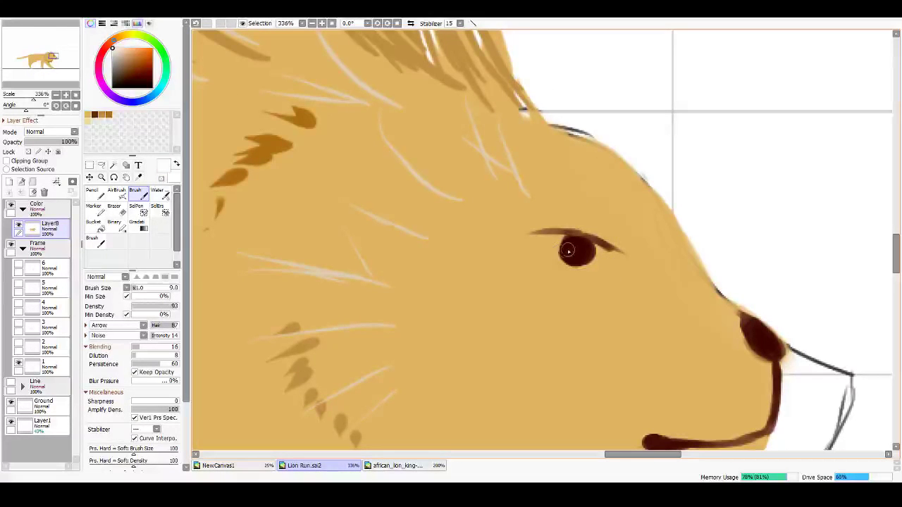
pyautogui.moveTo(565, 246); pyautogui.dragTo(567, 250)
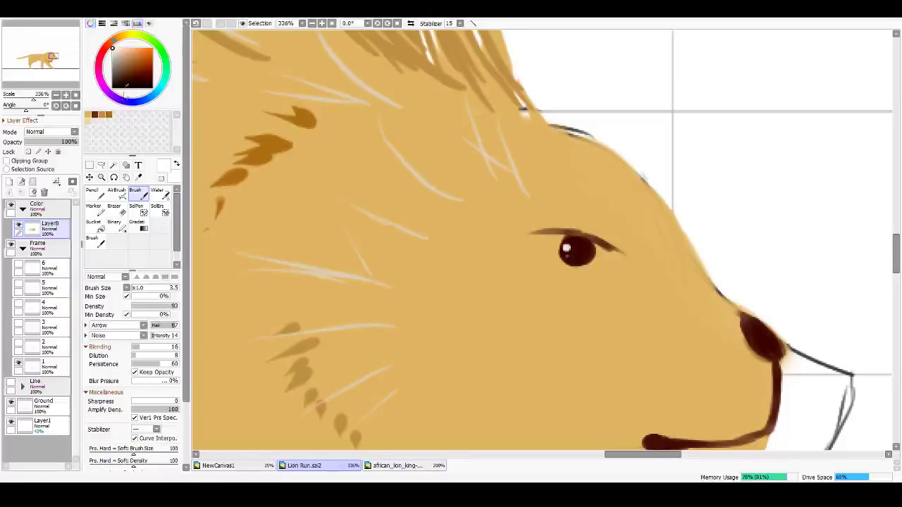
# Step: Outline the eye in dark grey with the Brush at size 2.6, shaping the lower lid and both corners
pyautogui.moveTo(112, 79); pyautogui.dragTo(111, 78)
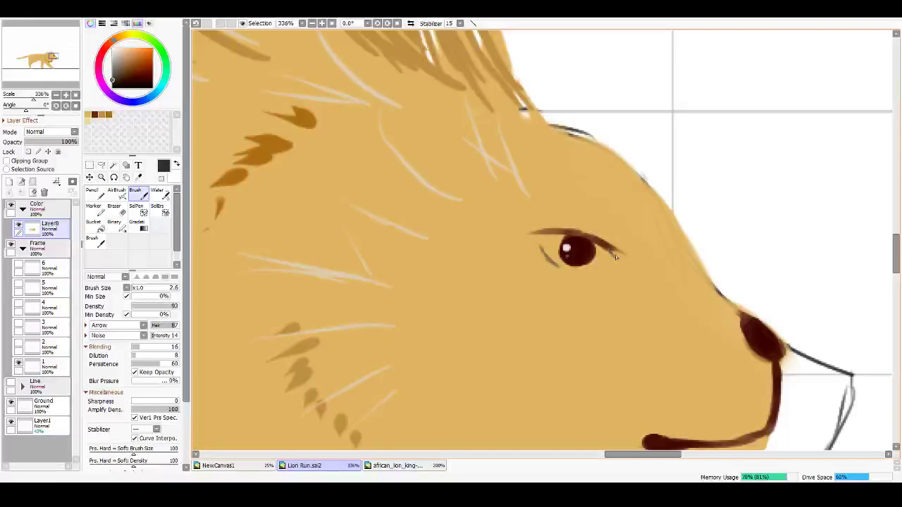
pyautogui.moveTo(615, 256)
pyautogui.mouseDown()
pyautogui.moveTo(620, 264)
pyautogui.moveTo(612, 264)
pyautogui.mouseUp()
pyautogui.moveTo(617, 259); pyautogui.dragTo(598, 268)
pyautogui.hotkey('ctrl', 'z')
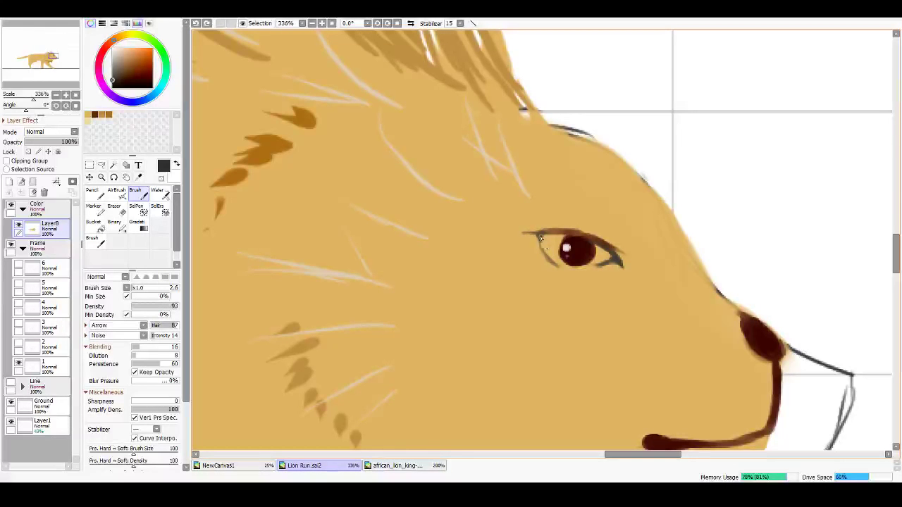
pyautogui.moveTo(540, 237)
pyautogui.mouseDown()
pyautogui.moveTo(560, 265)
pyautogui.moveTo(540, 233)
pyautogui.mouseUp()
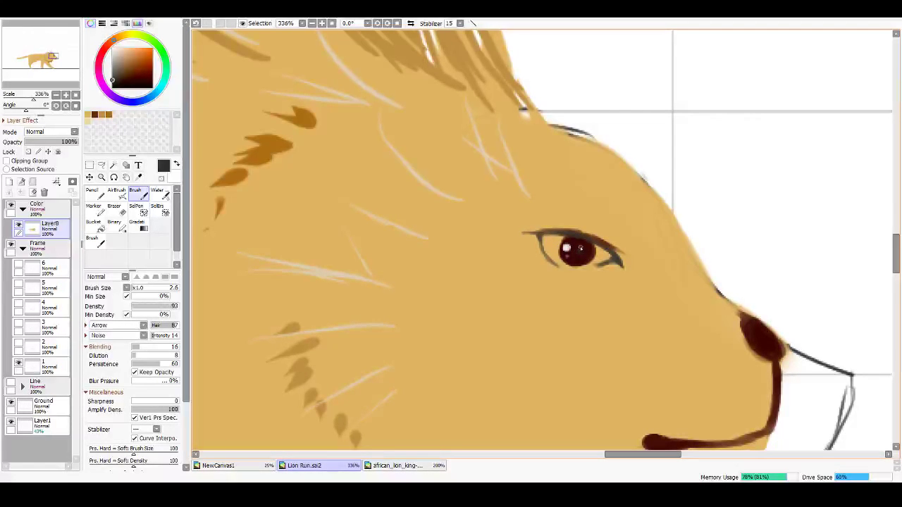
# Step: Undo the last eye stroke and paint a black pupil in the centre of the eye
pyautogui.hotkey('ctrl', 'z')
pyautogui.rightClick(585, 251)
pyautogui.moveTo(124, 74); pyautogui.dragTo(127, 84)
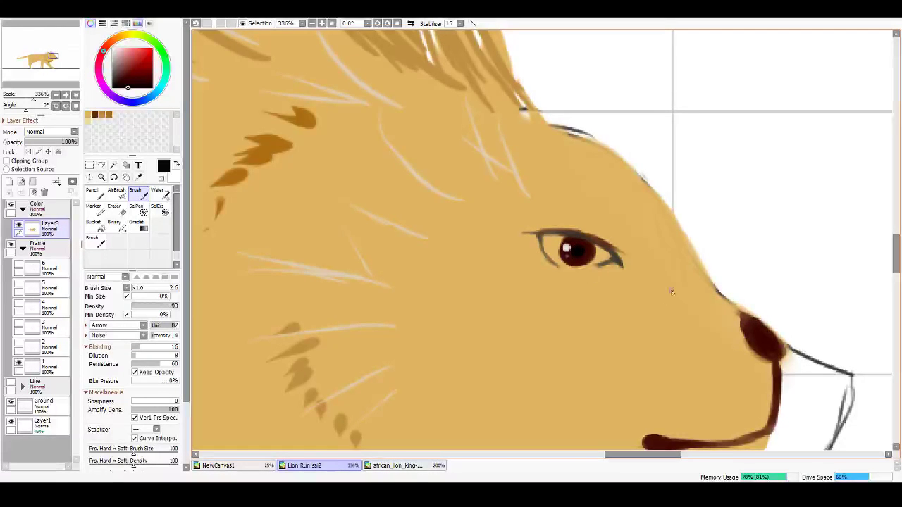
# Step: Add golden-brown hair strokes along the front edge of the mane where it meets the forehead
pyautogui.scroll(-4, 430, 248)
pyautogui.scroll(-4, 426, 246)
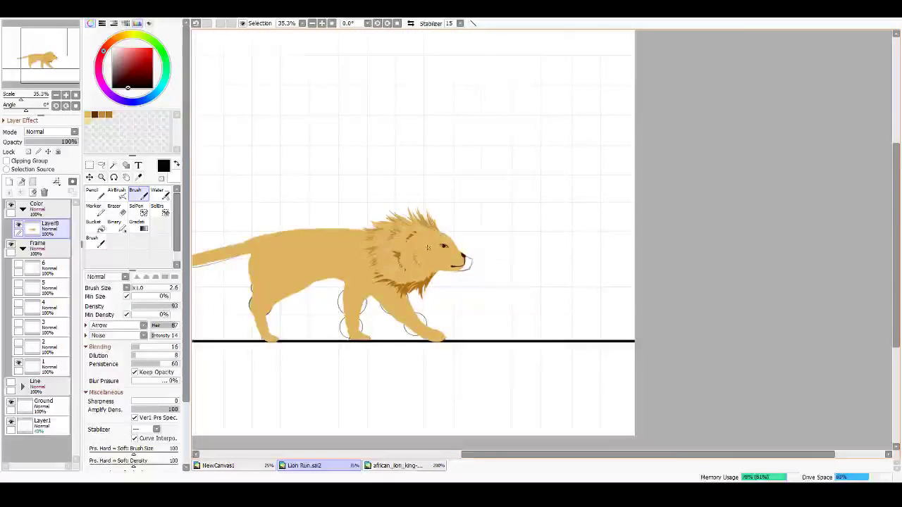
pyautogui.scroll(2, 409, 243)
pyautogui.scroll(2, 415, 244)
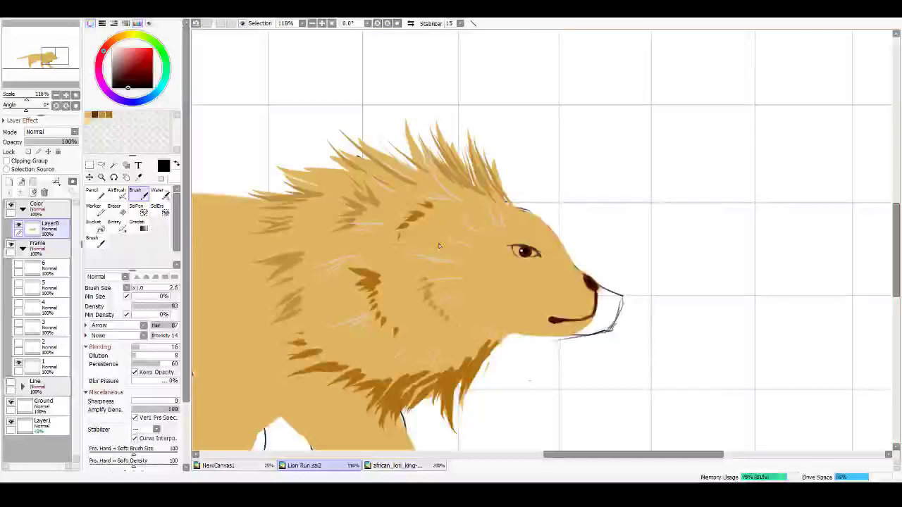
pyautogui.scroll(-1, 430, 245)
pyautogui.scroll(2, 439, 246)
pyautogui.scroll(2, 439, 246)
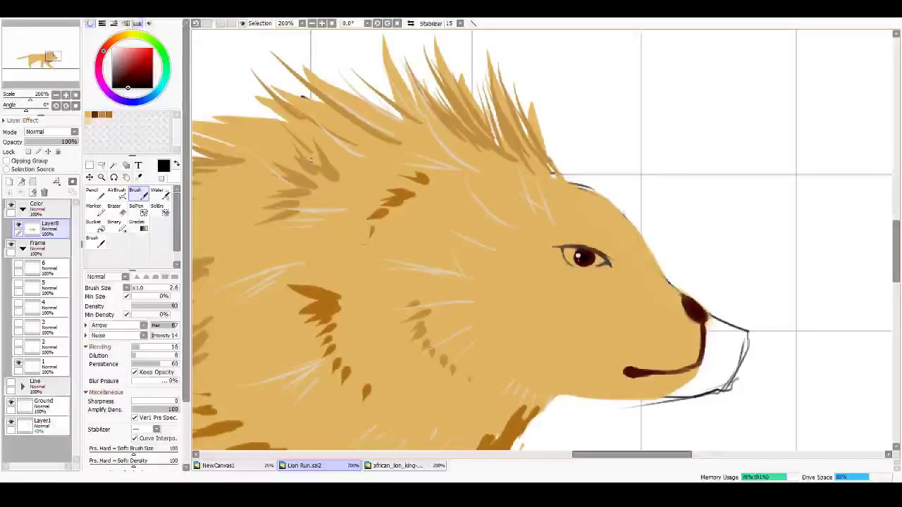
pyautogui.click(103, 115)
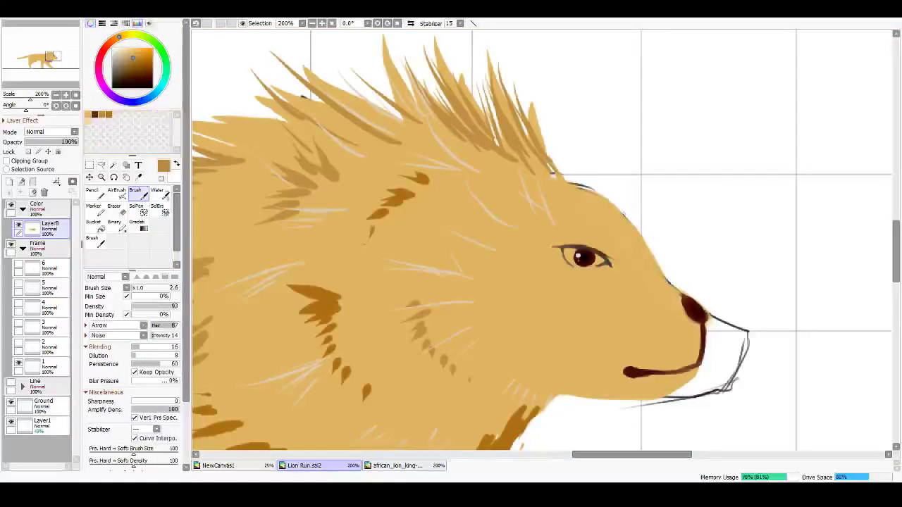
pyautogui.moveTo(589, 191)
pyautogui.mouseDown()
pyautogui.moveTo(572, 189)
pyautogui.moveTo(540, 151)
pyautogui.moveTo(546, 155)
pyautogui.mouseUp()
pyautogui.moveTo(561, 189)
pyautogui.mouseDown()
pyautogui.moveTo(544, 141)
pyautogui.moveTo(549, 182)
pyautogui.moveTo(536, 148)
pyautogui.moveTo(535, 166)
pyautogui.moveTo(536, 135)
pyautogui.mouseUp()
pyautogui.moveTo(542, 178); pyautogui.dragTo(533, 141)
pyautogui.moveTo(557, 202)
pyautogui.mouseDown()
pyautogui.moveTo(535, 185)
pyautogui.moveTo(512, 193)
pyautogui.moveTo(516, 215)
pyautogui.moveTo(502, 177)
pyautogui.mouseUp()
# Step: Paint a curved ear rim behind the eye in orange-brown with the Brush at size 9
pyautogui.click(109, 115)
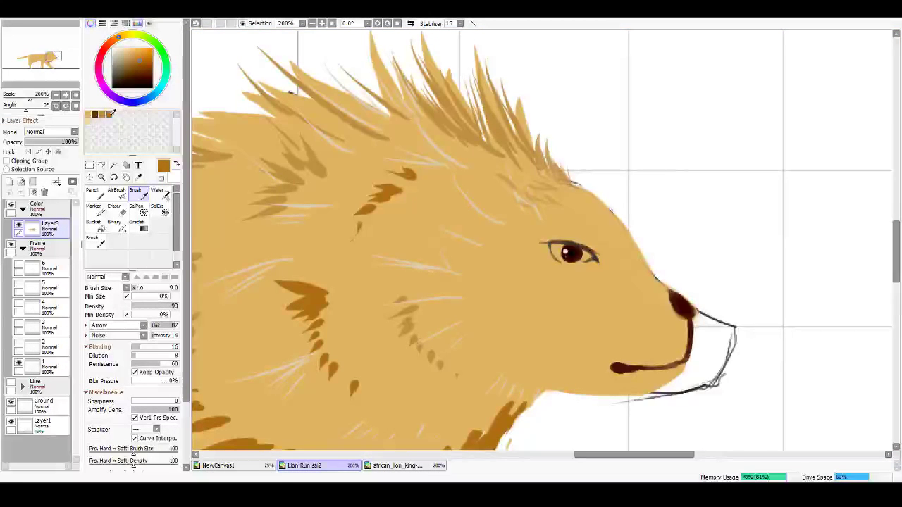
pyautogui.moveTo(607, 166); pyautogui.dragTo(618, 168)
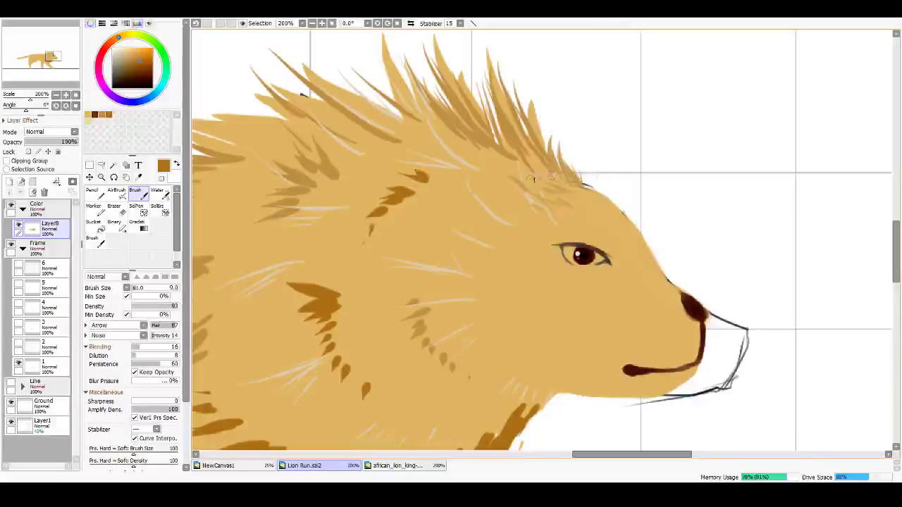
pyautogui.moveTo(492, 182); pyautogui.dragTo(478, 219)
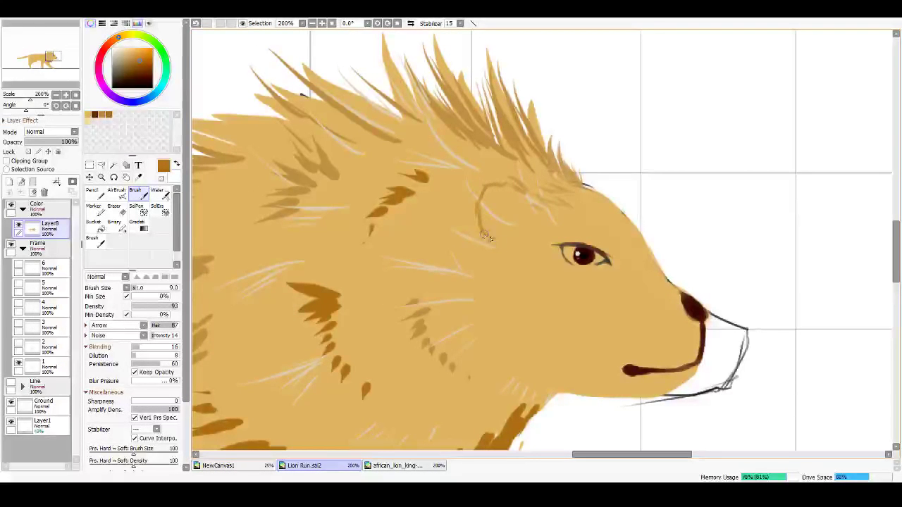
pyautogui.moveTo(483, 233)
pyautogui.mouseDown()
pyautogui.moveTo(478, 200)
pyautogui.moveTo(495, 187)
pyautogui.moveTo(516, 188)
pyautogui.moveTo(532, 203)
pyautogui.moveTo(505, 192)
pyautogui.moveTo(487, 198)
pyautogui.moveTo(494, 190)
pyautogui.moveTo(482, 219)
pyautogui.moveTo(480, 206)
pyautogui.moveTo(492, 236)
pyautogui.mouseUp()
pyautogui.moveTo(489, 201)
pyautogui.mouseDown()
pyautogui.moveTo(515, 189)
pyautogui.moveTo(496, 191)
pyautogui.moveTo(526, 202)
pyautogui.moveTo(485, 191)
pyautogui.moveTo(477, 198)
pyautogui.moveTo(480, 208)
pyautogui.moveTo(487, 196)
pyautogui.moveTo(490, 236)
pyautogui.moveTo(488, 197)
pyautogui.moveTo(521, 204)
pyautogui.mouseUp()
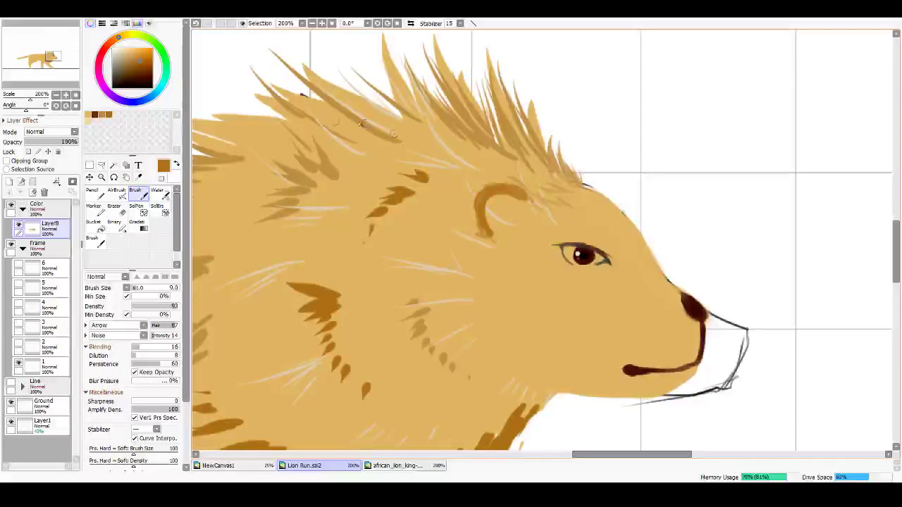
# Step: Fill the inside of the ear with dark brown and refine its edge with tan
pyautogui.click(95, 114)
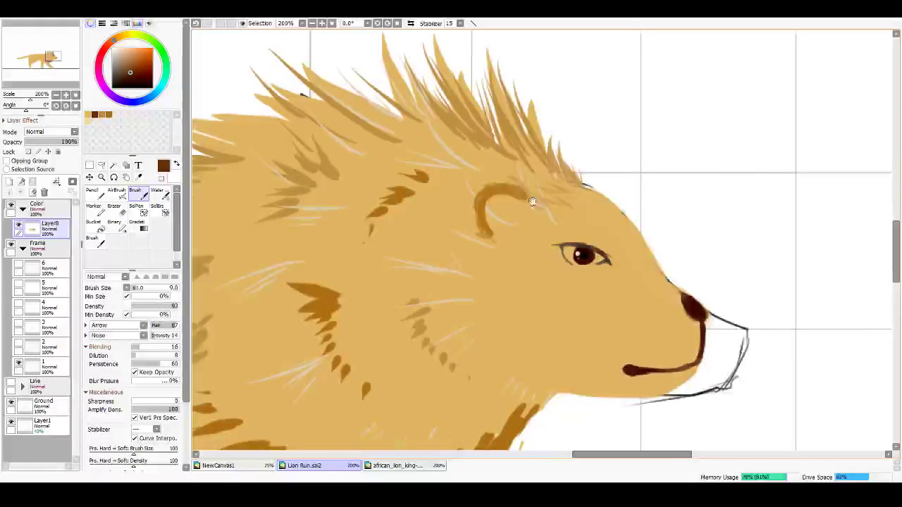
pyautogui.moveTo(532, 200)
pyautogui.mouseDown()
pyautogui.moveTo(517, 196)
pyautogui.moveTo(482, 223)
pyautogui.moveTo(485, 205)
pyautogui.moveTo(493, 206)
pyautogui.moveTo(484, 224)
pyautogui.moveTo(483, 213)
pyautogui.moveTo(491, 207)
pyautogui.moveTo(486, 220)
pyautogui.moveTo(494, 208)
pyautogui.moveTo(483, 209)
pyautogui.moveTo(494, 215)
pyautogui.moveTo(490, 223)
pyautogui.moveTo(485, 203)
pyautogui.moveTo(500, 205)
pyautogui.moveTo(494, 227)
pyautogui.mouseUp()
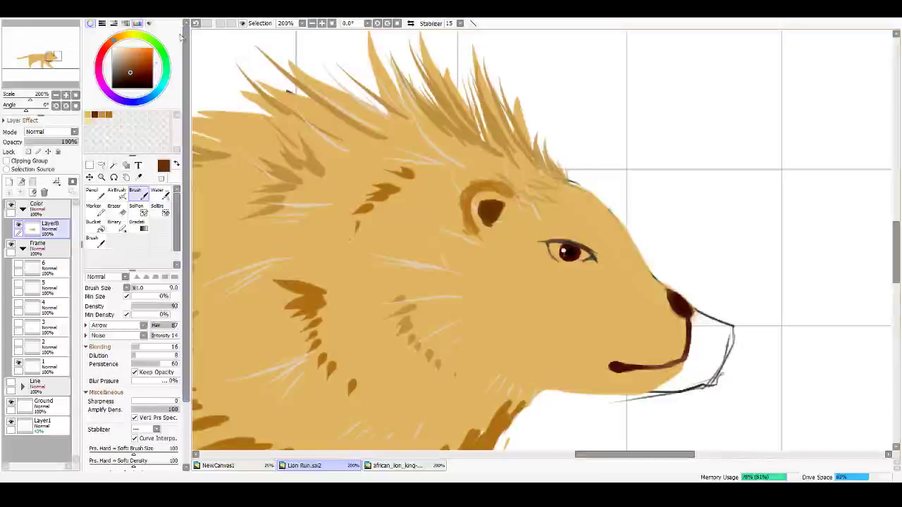
pyautogui.click(103, 114)
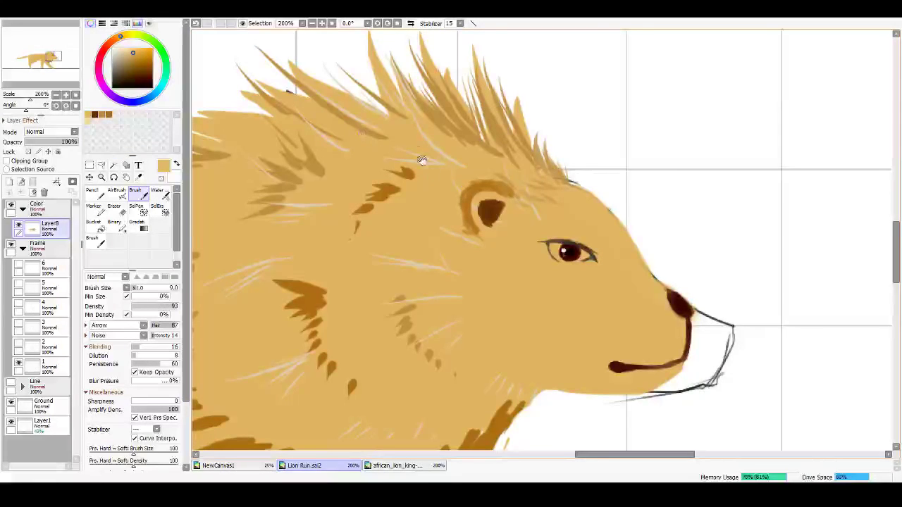
pyautogui.moveTo(485, 204); pyautogui.dragTo(490, 227)
# Step: Shade and soften the ear rim around the dark centre with the golden-brown swatch
pyautogui.click(103, 114)
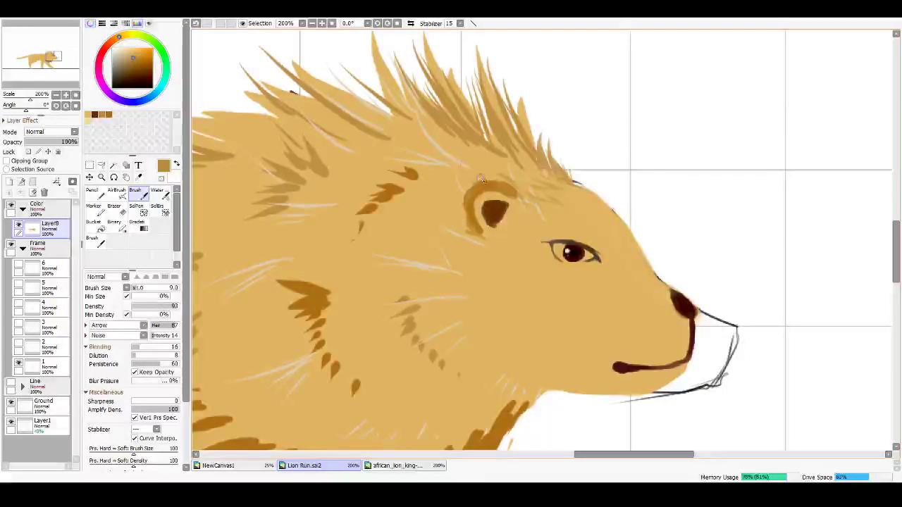
pyautogui.moveTo(488, 193)
pyautogui.mouseDown()
pyautogui.moveTo(506, 206)
pyautogui.moveTo(480, 206)
pyautogui.mouseUp()
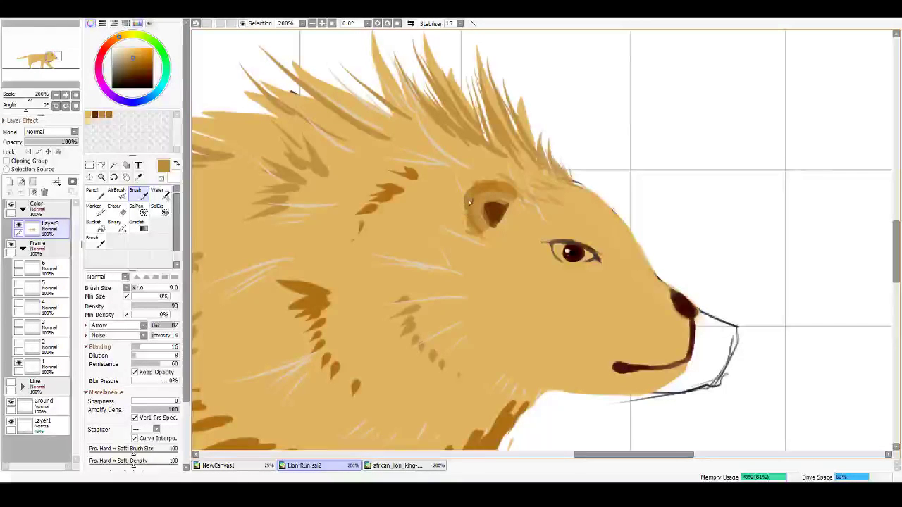
pyautogui.moveTo(466, 200); pyautogui.dragTo(495, 190)
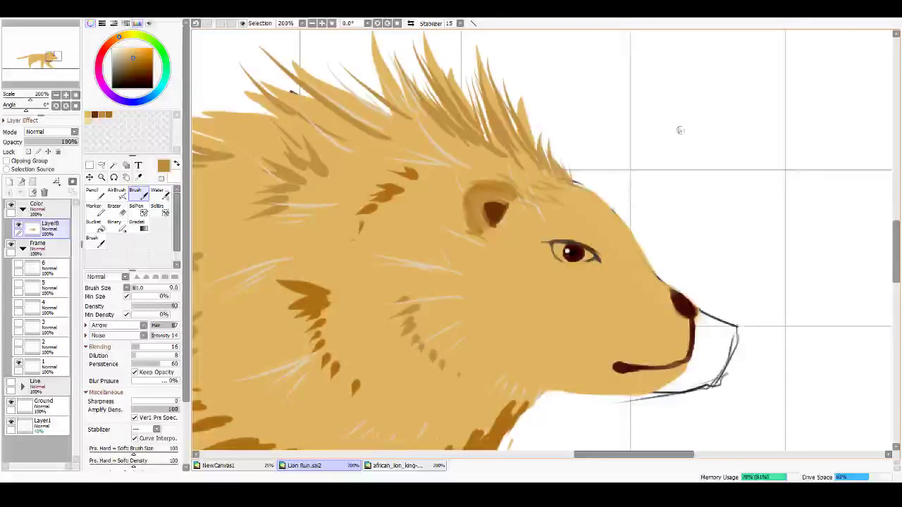
pyautogui.scroll(2, 448, 166)
pyautogui.scroll(-5, 448, 167)
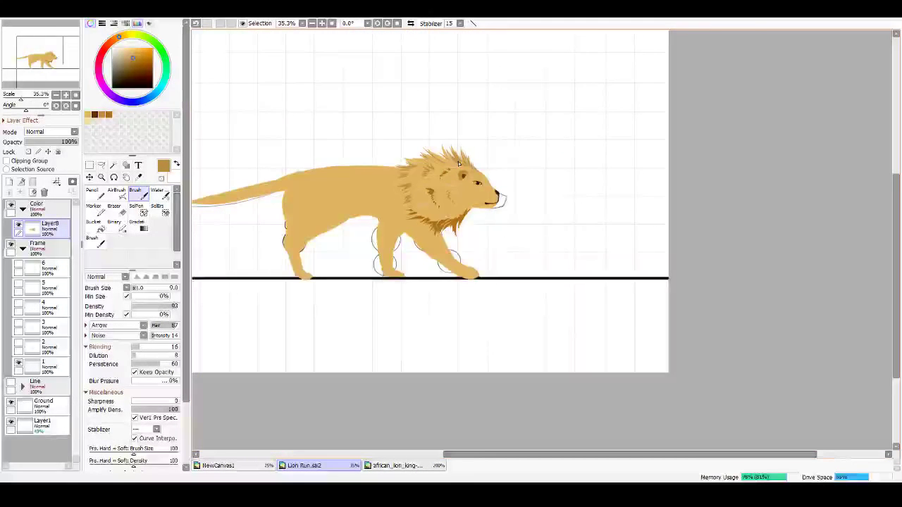
pyautogui.scroll(1, 458, 164)
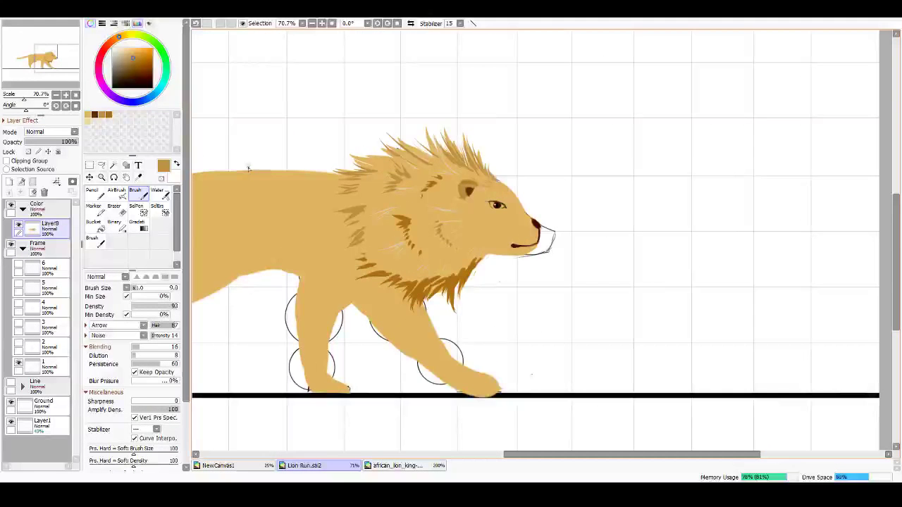
pyautogui.scroll(-1, 261, 161)
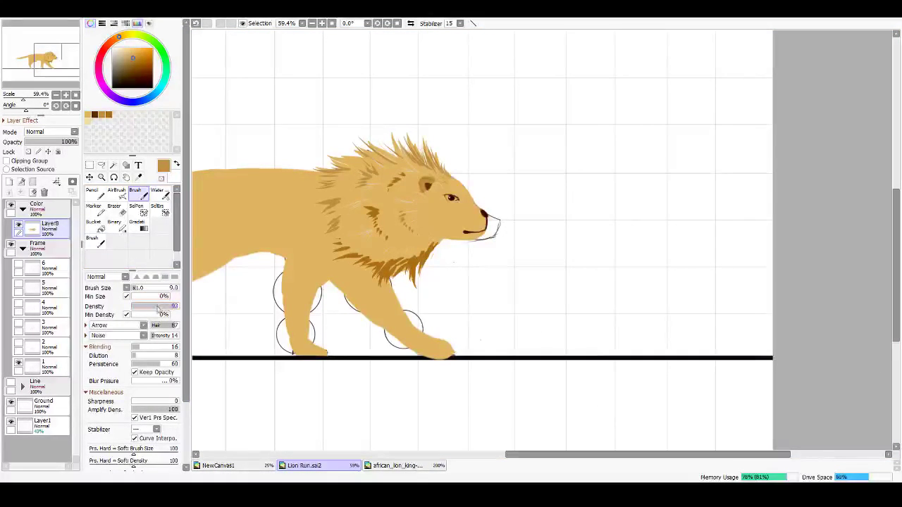
# Step: Switch to the AirBrush, show its miscellaneous settings and enlarge it to size 350
pyautogui.moveTo(175, 309); pyautogui.dragTo(169, 310)
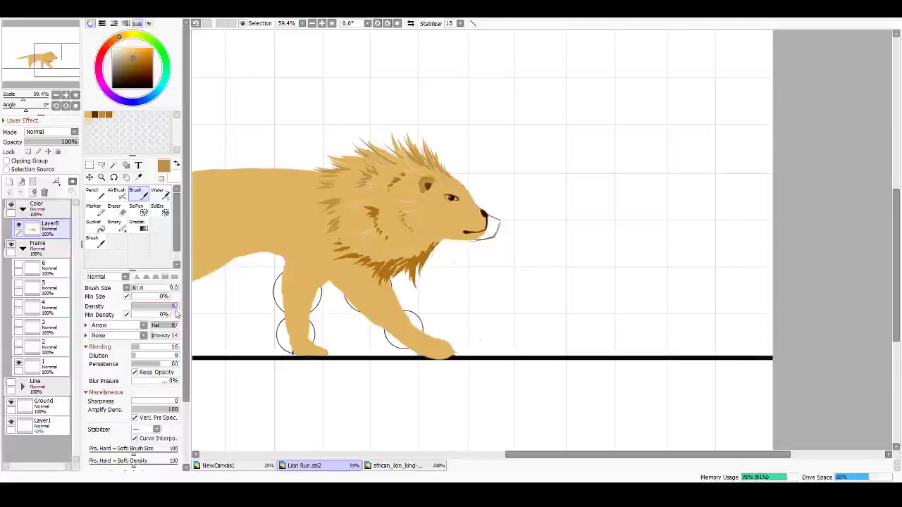
pyautogui.click(121, 198)
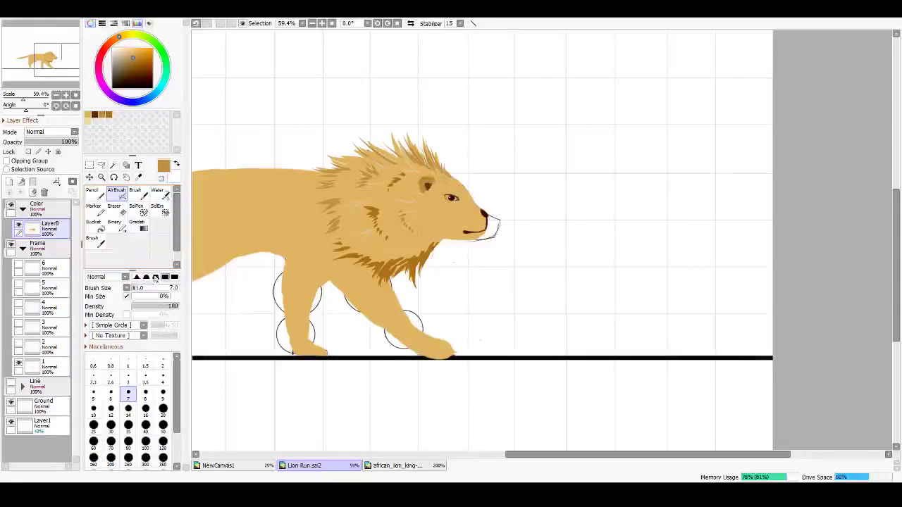
pyautogui.click(106, 347)
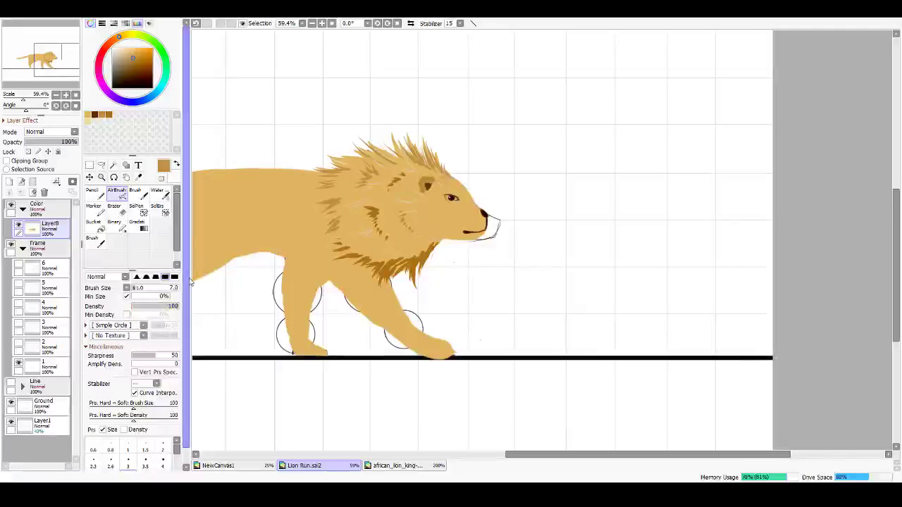
pyautogui.moveTo(266, 216); pyautogui.dragTo(303, 221)
pyautogui.press(']')
pyautogui.press(']')
pyautogui.press(']')
pyautogui.press(']')
pyautogui.press(']')
pyautogui.press(']')
pyautogui.press(']')
pyautogui.press(']')
pyautogui.press(']')
pyautogui.press(']')
pyautogui.press(']')
pyautogui.press(']')
pyautogui.press(']')
pyautogui.press(']')
pyautogui.press(']')
pyautogui.press(']')
pyautogui.press(']')
pyautogui.press(']')
pyautogui.press(']')
pyautogui.press(']')
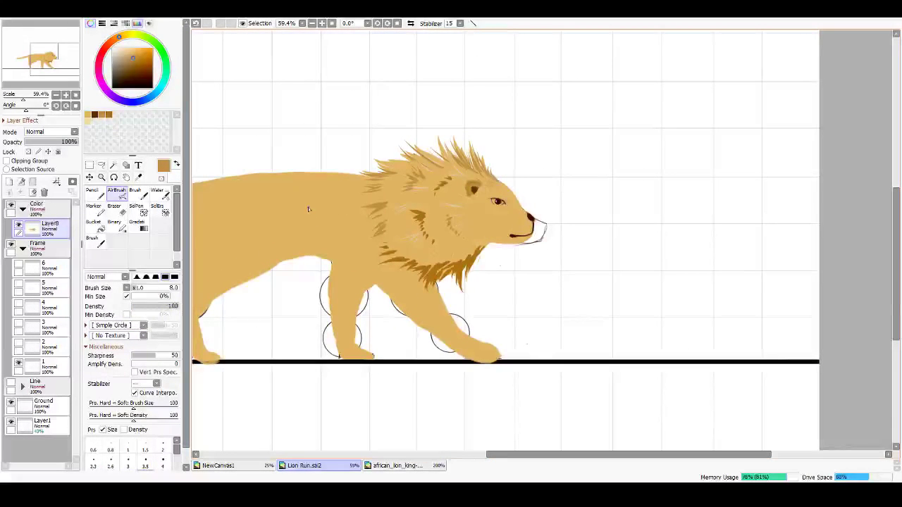
# Step: Try a broad golden-brown airbrush stroke across the lion's back and undo it
pyautogui.click(301, 185)
pyautogui.moveTo(302, 186); pyautogui.dragTo(211, 255)
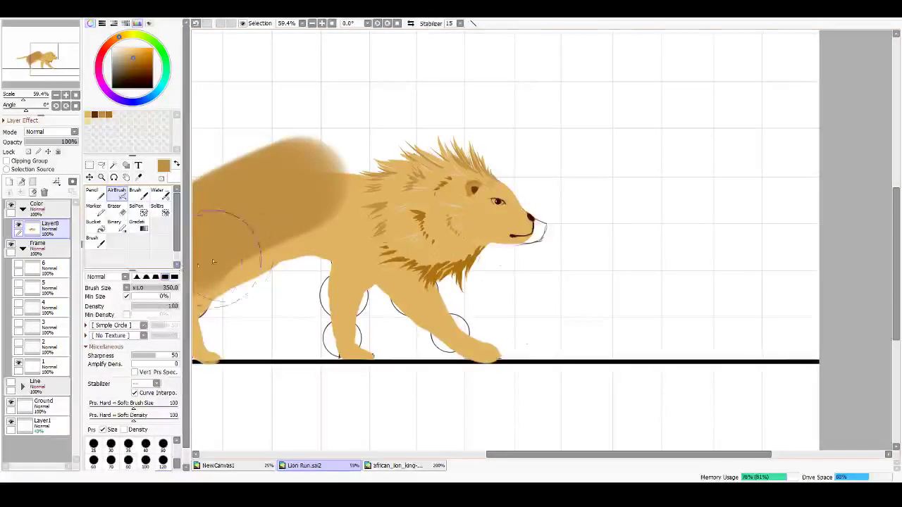
pyautogui.hotkey('ctrl', 'z')
# Step: Enable pressure-controlled density with a 0% minimum for the AirBrush, undoing the test strokes over the hindquarters
pyautogui.moveTo(270, 195); pyautogui.dragTo(377, 183)
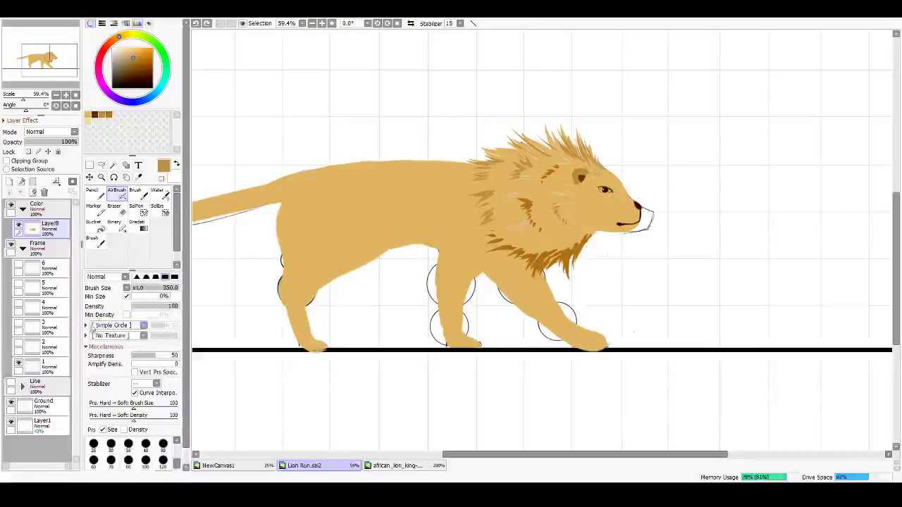
pyautogui.moveTo(147, 315); pyautogui.dragTo(160, 315)
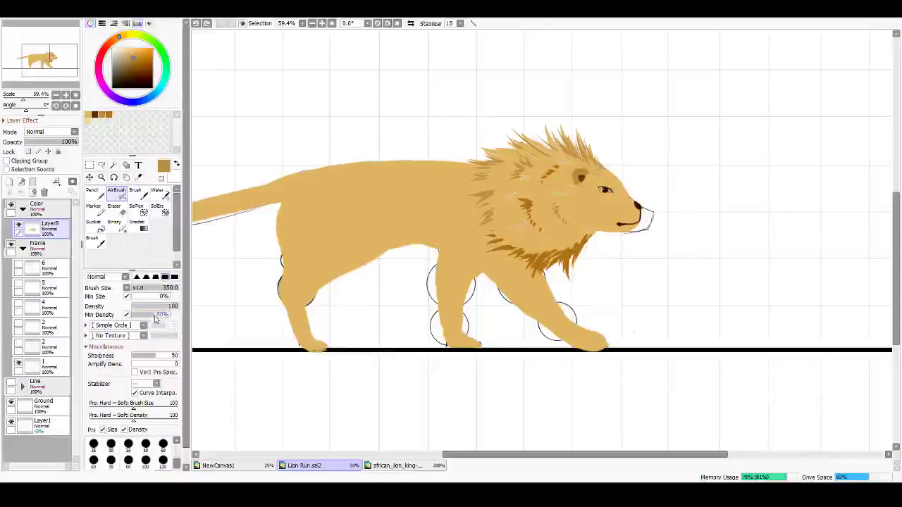
pyautogui.moveTo(368, 163); pyautogui.dragTo(280, 247)
pyautogui.hotkey('ctrl', 'z')
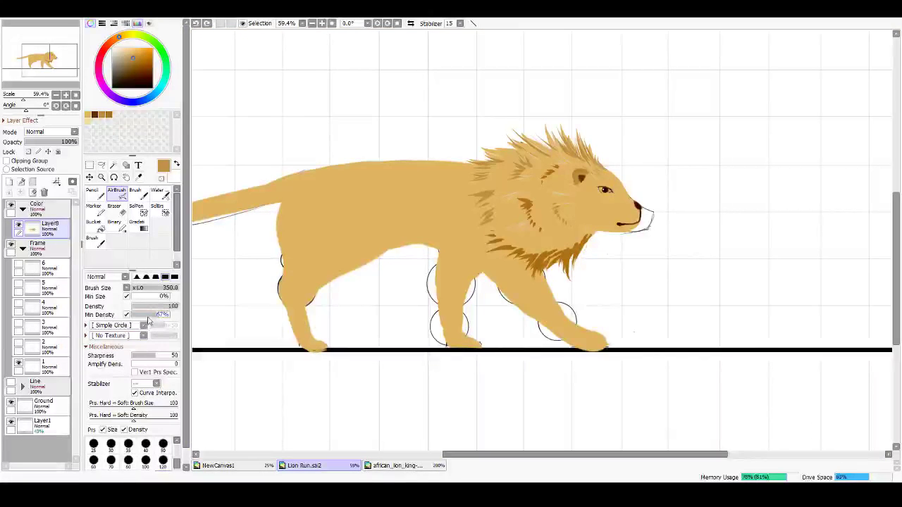
pyautogui.moveTo(362, 157)
pyautogui.mouseDown()
pyautogui.moveTo(265, 223)
pyautogui.moveTo(226, 328)
pyautogui.mouseUp()
pyautogui.hotkey('ctrl', 'z')
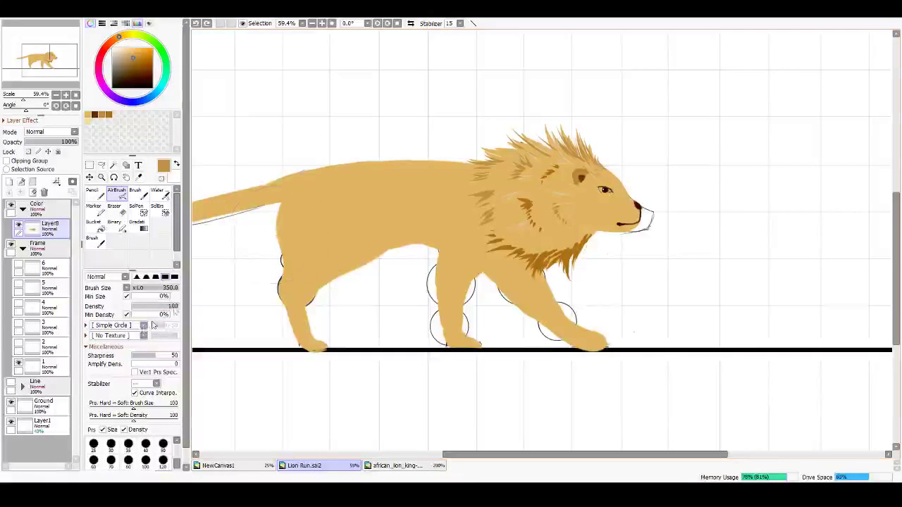
# Step: Lower the AirBrush density to 20, undoing the test strokes across the back and hindquarters
pyautogui.click(146, 306)
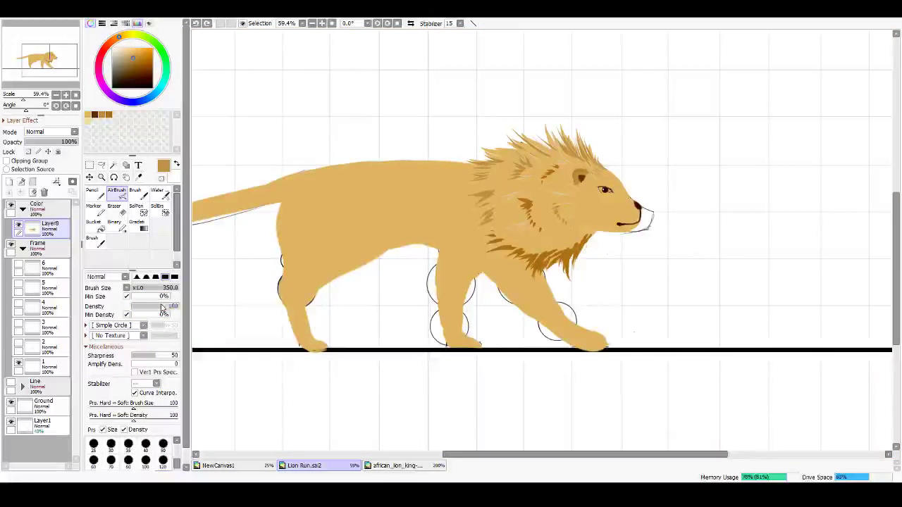
pyautogui.moveTo(381, 153); pyautogui.dragTo(285, 240)
pyautogui.hotkey('ctrl', 'z')
pyautogui.moveTo(408, 159); pyautogui.dragTo(239, 247)
pyautogui.hotkey('ctrl', 'z')
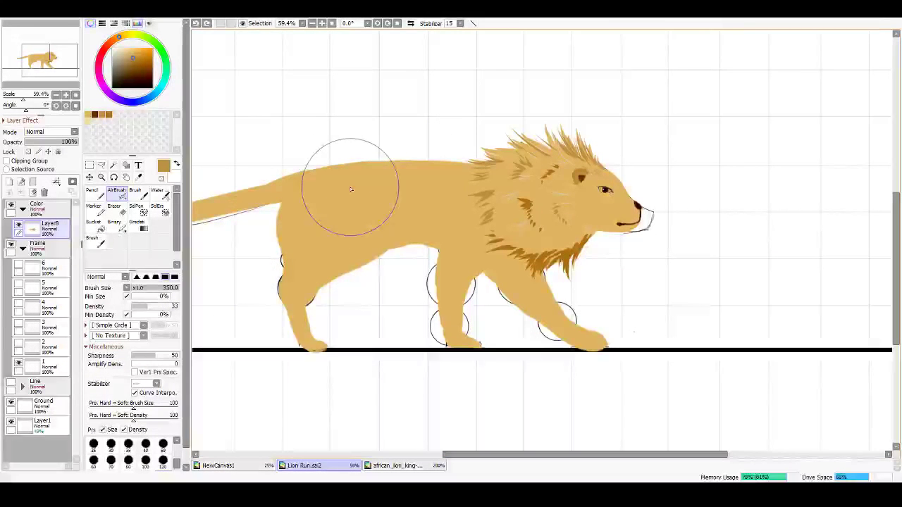
pyautogui.moveTo(258, 83); pyautogui.dragTo(287, 81)
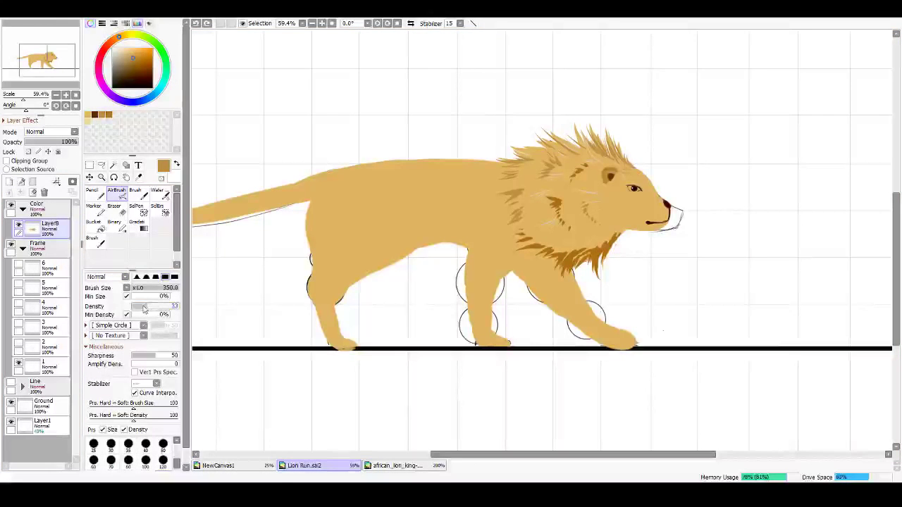
pyautogui.moveTo(139, 310); pyautogui.dragTo(142, 311)
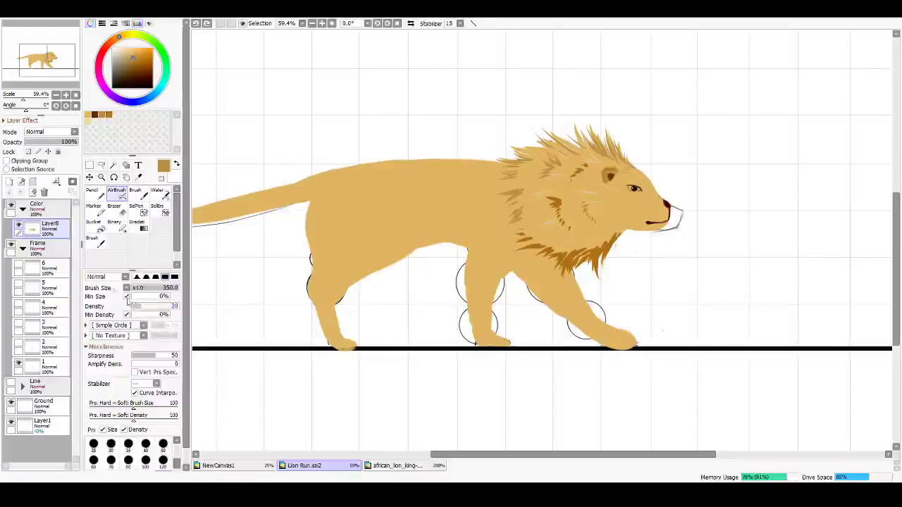
# Step: Add a layer clipped to the lion's colour layer and softly shade the back in golden brown
pyautogui.click(11, 182)
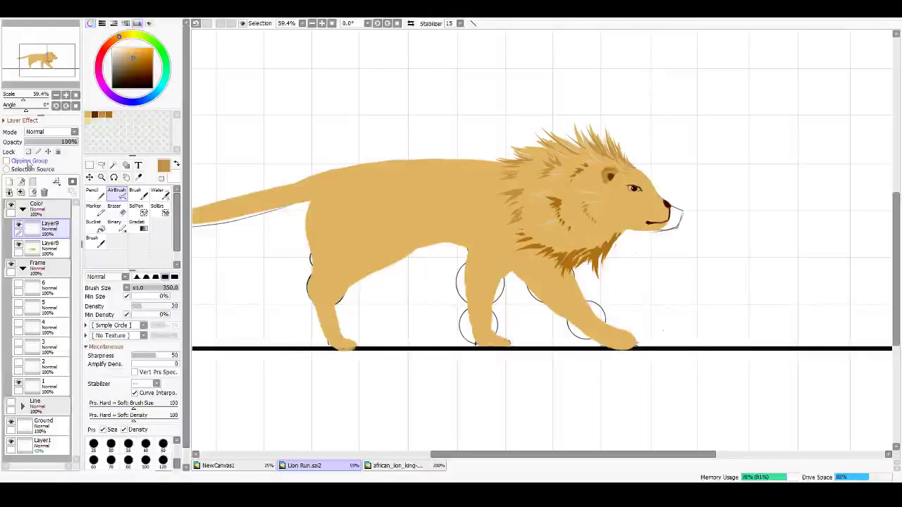
pyautogui.hscroll(-1, 345, 160)
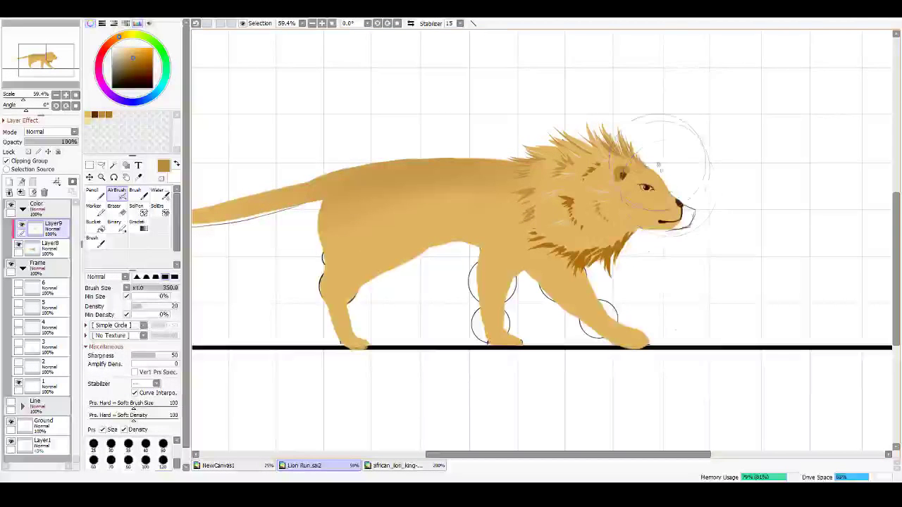
# Step: Reduce the AirBrush to size 80 and shade the throat and lower mane edge with the dark brown swatch
pyautogui.press('[')
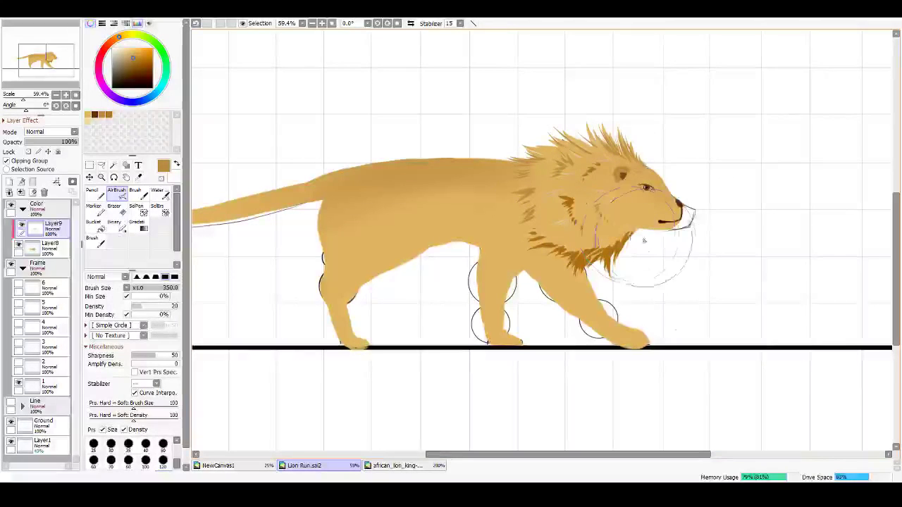
pyautogui.press('[')
pyautogui.press('[')
pyautogui.press('[')
pyautogui.press('[')
pyautogui.press('[')
pyautogui.press('[')
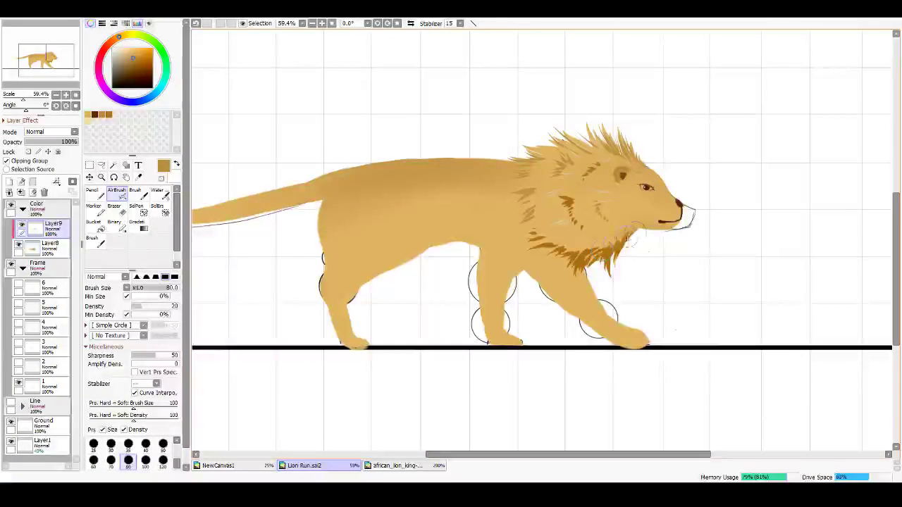
pyautogui.click(96, 114)
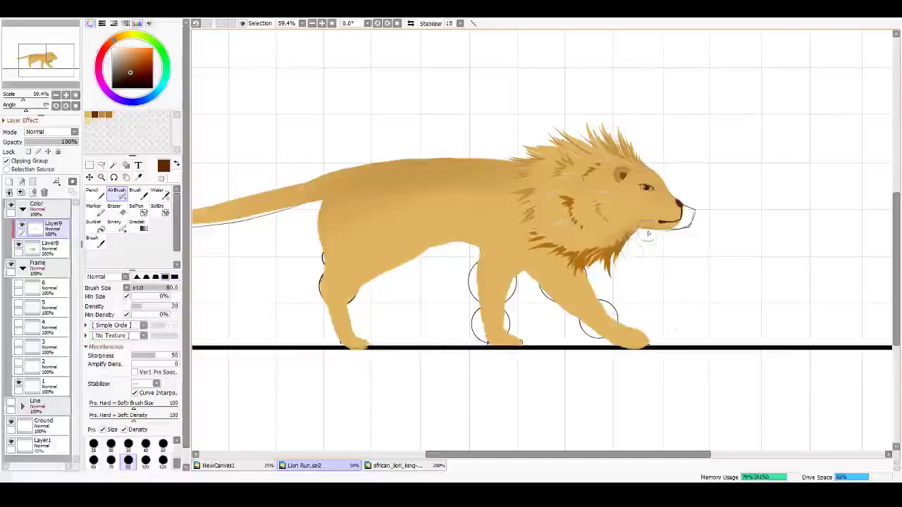
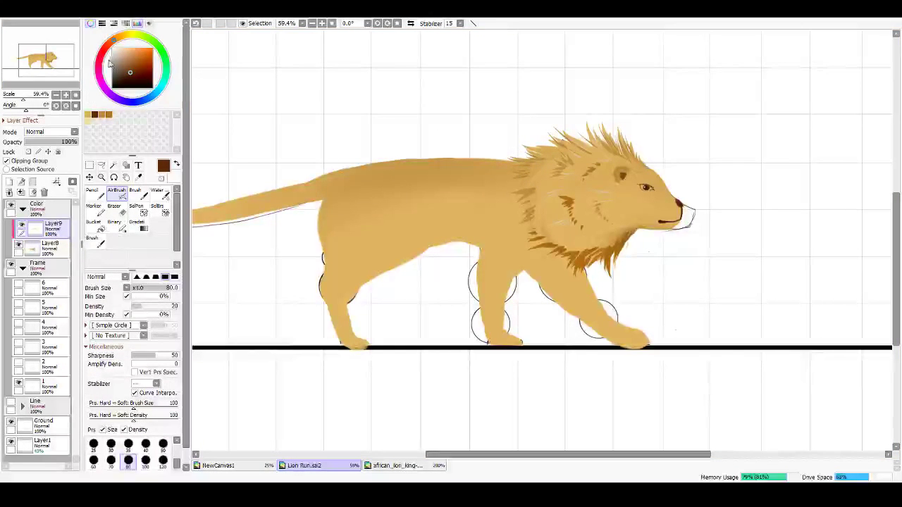
# Step: Airbrush a soft white highlight along the lion's belly at size 300
pyautogui.click(114, 58)
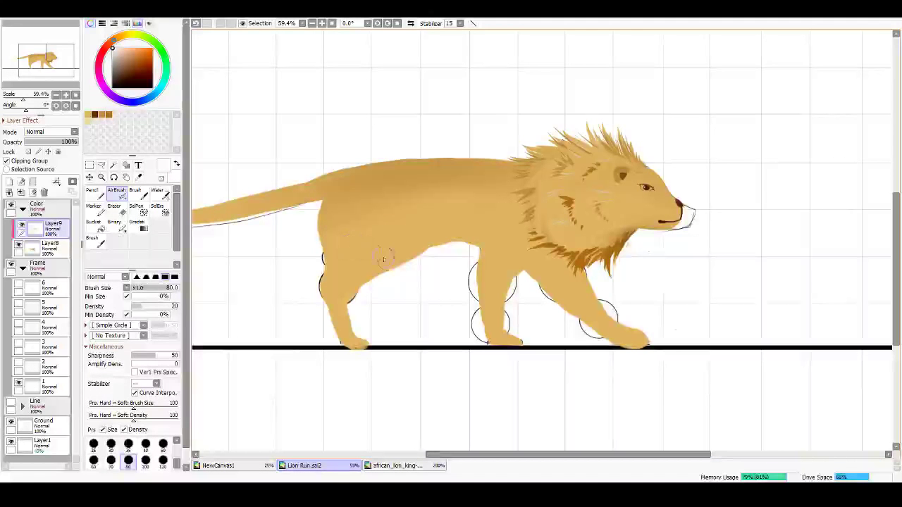
pyautogui.press(']')
pyautogui.press(']')
pyautogui.press(']')
pyautogui.press(']')
pyautogui.press(']')
pyautogui.press(']')
pyautogui.moveTo(473, 258)
pyautogui.mouseDown()
pyautogui.moveTo(431, 251)
pyautogui.moveTo(465, 255)
pyautogui.moveTo(373, 292)
pyautogui.moveTo(466, 262)
pyautogui.moveTo(358, 312)
pyautogui.moveTo(390, 290)
pyautogui.moveTo(498, 274)
pyautogui.moveTo(500, 263)
pyautogui.moveTo(465, 269)
pyautogui.moveTo(511, 309)
pyautogui.moveTo(506, 268)
pyautogui.moveTo(462, 253)
pyautogui.moveTo(493, 250)
pyautogui.moveTo(466, 245)
pyautogui.moveTo(366, 270)
pyautogui.moveTo(450, 245)
pyautogui.moveTo(378, 256)
pyautogui.moveTo(366, 308)
pyautogui.moveTo(492, 259)
pyautogui.moveTo(477, 242)
pyautogui.moveTo(539, 287)
pyautogui.moveTo(536, 296)
pyautogui.moveTo(537, 261)
pyautogui.moveTo(527, 295)
pyautogui.moveTo(417, 244)
pyautogui.moveTo(380, 280)
pyautogui.moveTo(317, 220)
pyautogui.moveTo(300, 249)
pyautogui.moveTo(313, 323)
pyautogui.moveTo(296, 348)
pyautogui.moveTo(277, 346)
pyautogui.moveTo(247, 257)
pyautogui.moveTo(293, 223)
pyautogui.moveTo(510, 231)
pyautogui.moveTo(438, 242)
pyautogui.moveTo(468, 259)
pyautogui.moveTo(405, 284)
pyautogui.moveTo(422, 242)
pyautogui.moveTo(395, 306)
pyautogui.mouseUp()
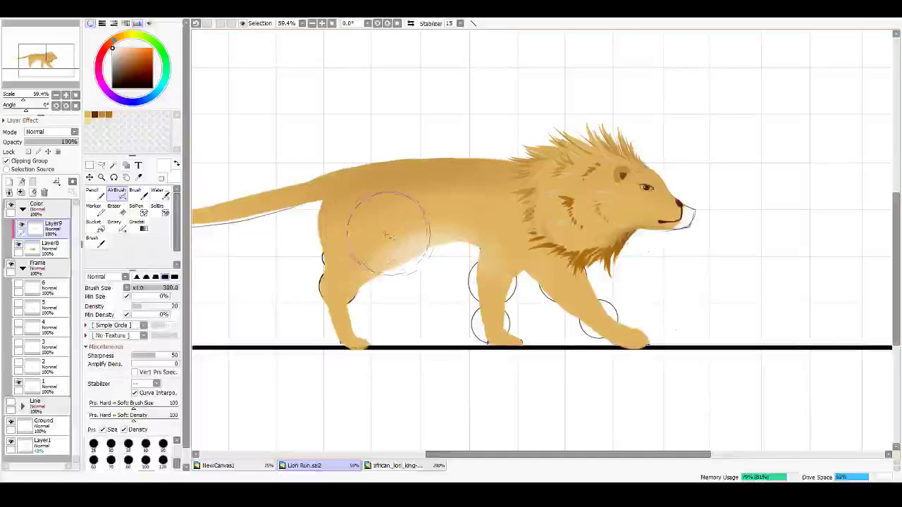
# Step: Erase the white overspill from the hind thigh with the Eraser at size 50
pyautogui.press('e')
pyautogui.moveTo(420, 238); pyautogui.dragTo(370, 267)
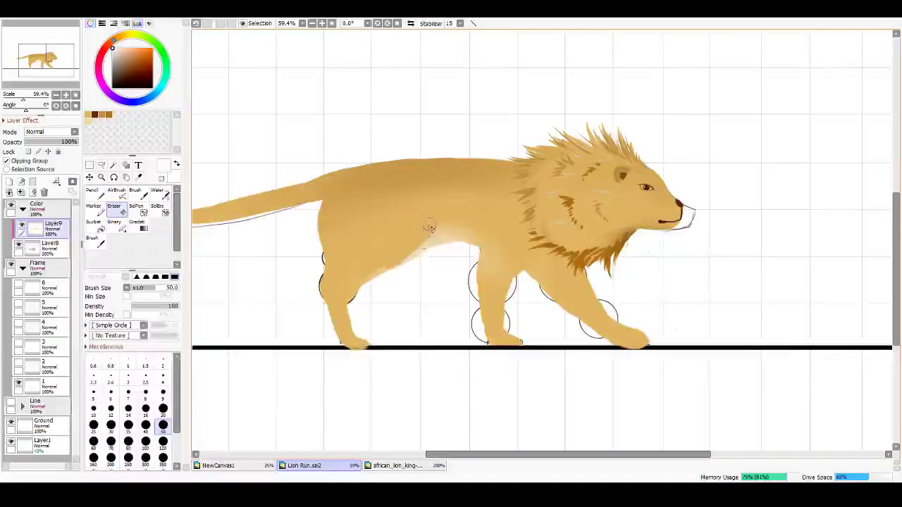
pyautogui.moveTo(414, 246)
pyautogui.mouseDown()
pyautogui.moveTo(365, 270)
pyautogui.moveTo(387, 262)
pyautogui.moveTo(372, 268)
pyautogui.moveTo(369, 237)
pyautogui.moveTo(427, 235)
pyautogui.mouseUp()
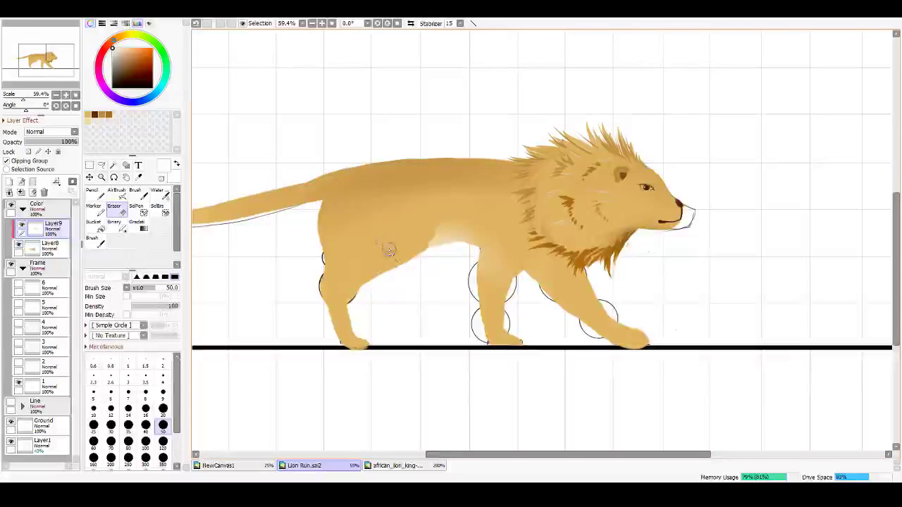
# Step: Rework the white belly shading with the AirBrush and erase the excess along the thigh edge
pyautogui.click(118, 194)
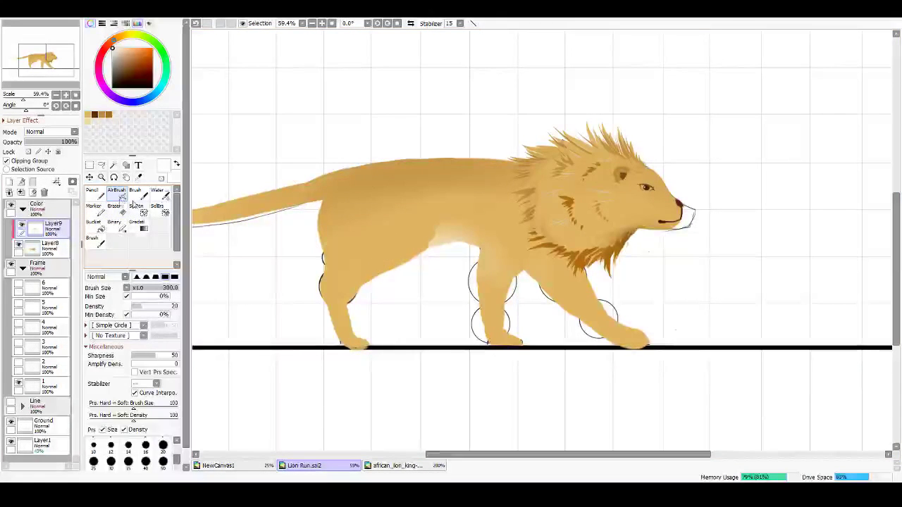
pyautogui.moveTo(437, 246)
pyautogui.mouseDown()
pyautogui.moveTo(454, 265)
pyautogui.moveTo(428, 262)
pyautogui.moveTo(422, 278)
pyautogui.moveTo(457, 256)
pyautogui.moveTo(465, 220)
pyautogui.moveTo(462, 251)
pyautogui.moveTo(415, 270)
pyautogui.mouseUp()
pyautogui.hotkey('ctrl', 'z')
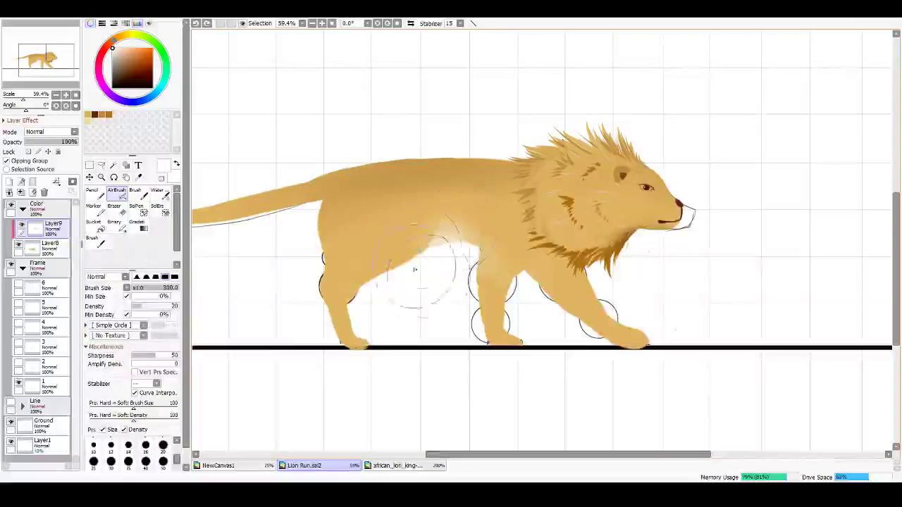
pyautogui.click(114, 207)
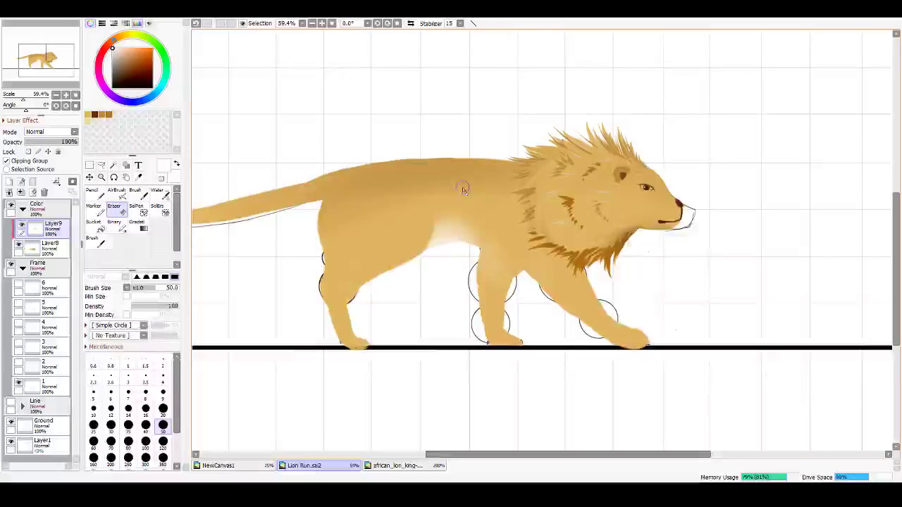
# Step: Merge the shading layer into the lion's colour layer and rename the result "Body"
pyautogui.hotkey('ctrl', 'e')
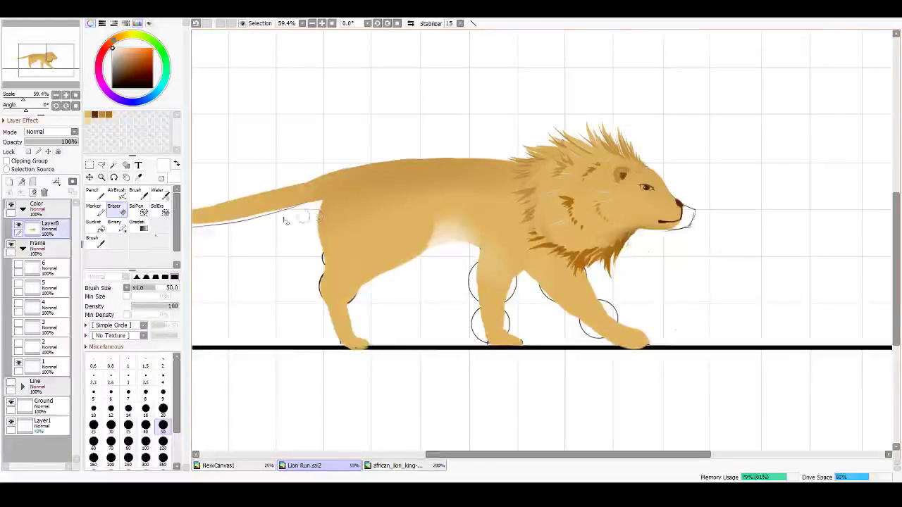
pyautogui.click(18, 226)
pyautogui.click(19, 227)
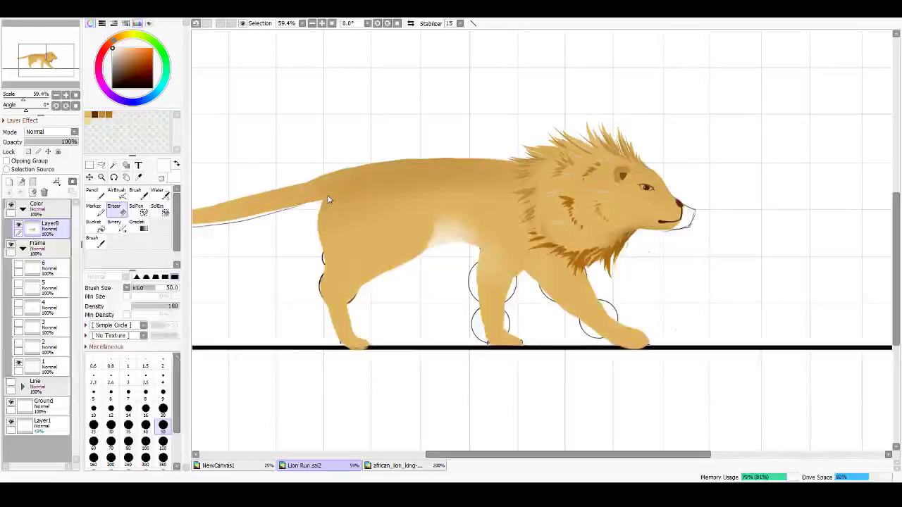
pyautogui.write('Body')
pyautogui.press('Return')
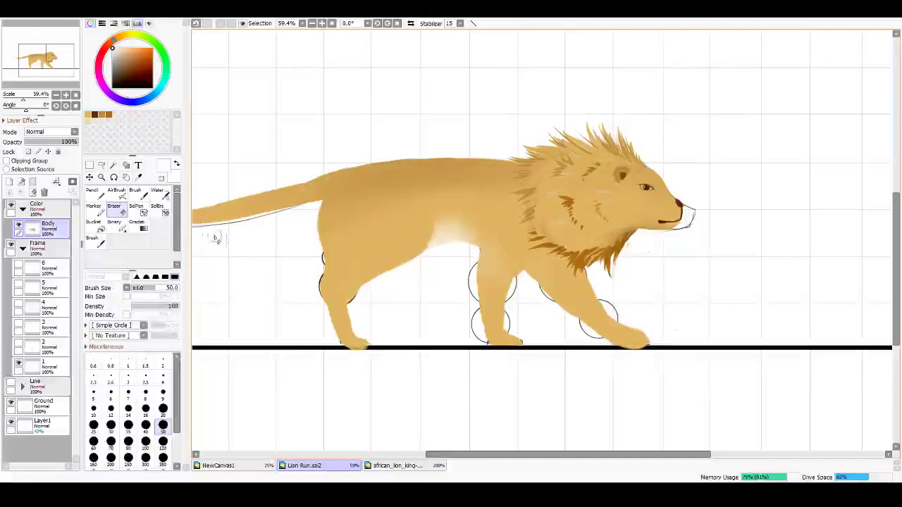
# Step: Erase the painted hind leg and both front legs from the Body layer, rounding off the underside of the torso
pyautogui.moveTo(312, 267)
pyautogui.mouseDown()
pyautogui.moveTo(361, 275)
pyautogui.moveTo(334, 271)
pyautogui.moveTo(413, 269)
pyautogui.moveTo(384, 274)
pyautogui.moveTo(405, 273)
pyautogui.moveTo(339, 312)
pyautogui.moveTo(318, 288)
pyautogui.moveTo(364, 360)
pyautogui.mouseUp()
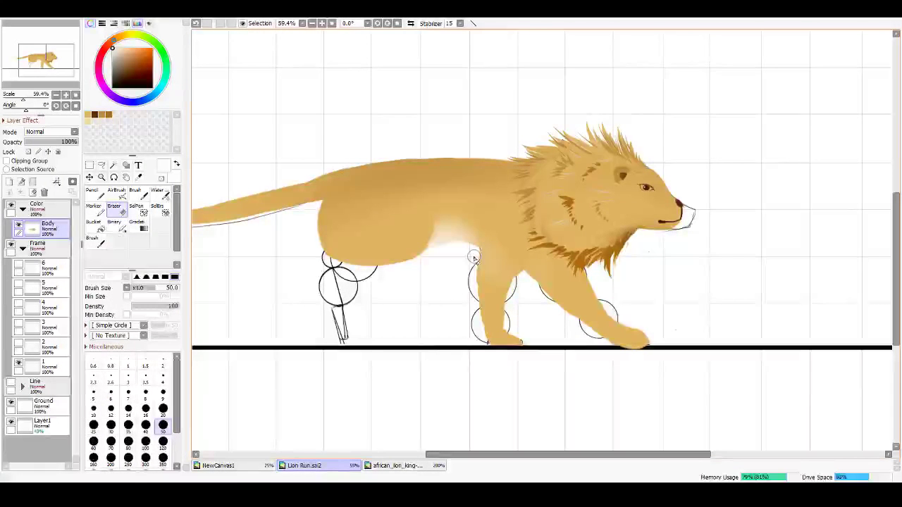
pyautogui.moveTo(473, 260)
pyautogui.mouseDown()
pyautogui.moveTo(517, 279)
pyautogui.moveTo(481, 303)
pyautogui.moveTo(492, 268)
pyautogui.moveTo(479, 319)
pyautogui.moveTo(479, 295)
pyautogui.moveTo(496, 285)
pyautogui.moveTo(489, 347)
pyautogui.moveTo(506, 285)
pyautogui.moveTo(519, 340)
pyautogui.mouseUp()
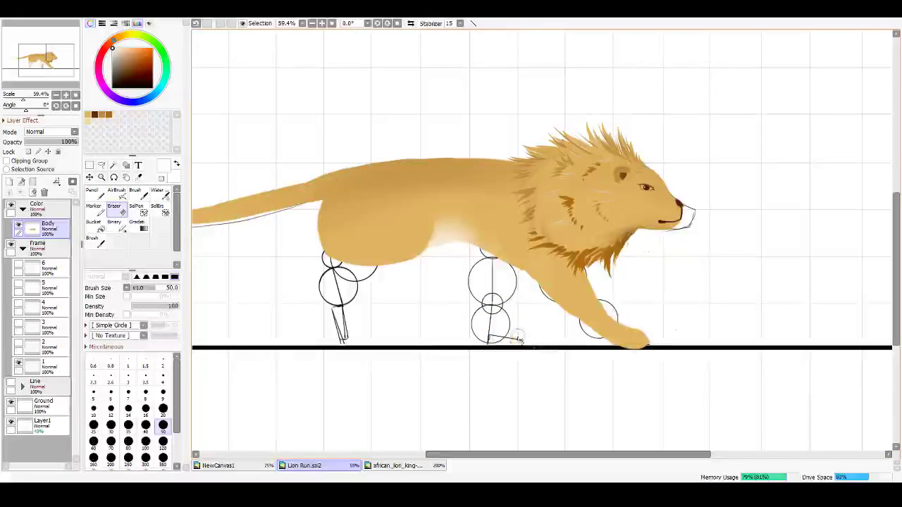
pyautogui.moveTo(524, 280)
pyautogui.mouseDown()
pyautogui.moveTo(599, 290)
pyautogui.moveTo(565, 288)
pyautogui.moveTo(593, 286)
pyautogui.moveTo(589, 278)
pyautogui.moveTo(564, 304)
pyautogui.moveTo(544, 293)
pyautogui.moveTo(564, 298)
pyautogui.moveTo(600, 324)
pyautogui.moveTo(584, 323)
pyautogui.moveTo(596, 332)
pyautogui.moveTo(601, 319)
pyautogui.moveTo(603, 329)
pyautogui.moveTo(646, 341)
pyautogui.mouseUp()
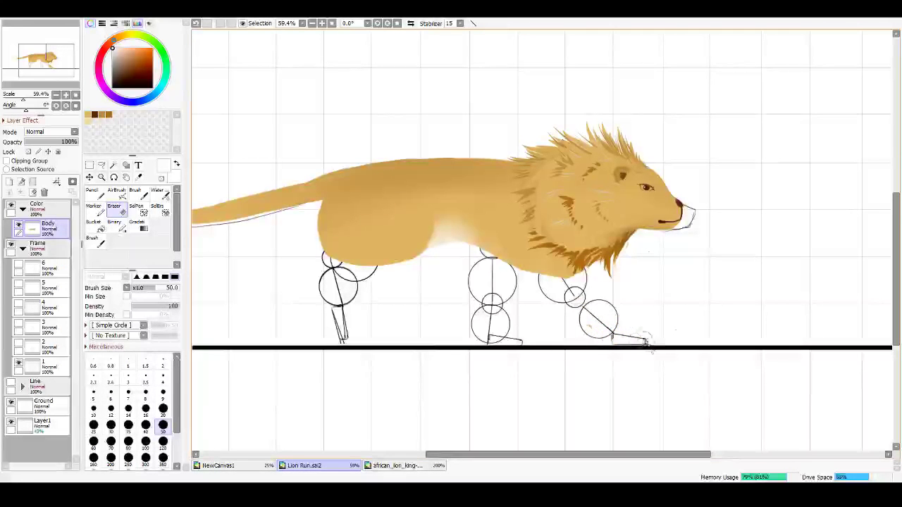
pyautogui.moveTo(567, 280); pyautogui.dragTo(528, 277)
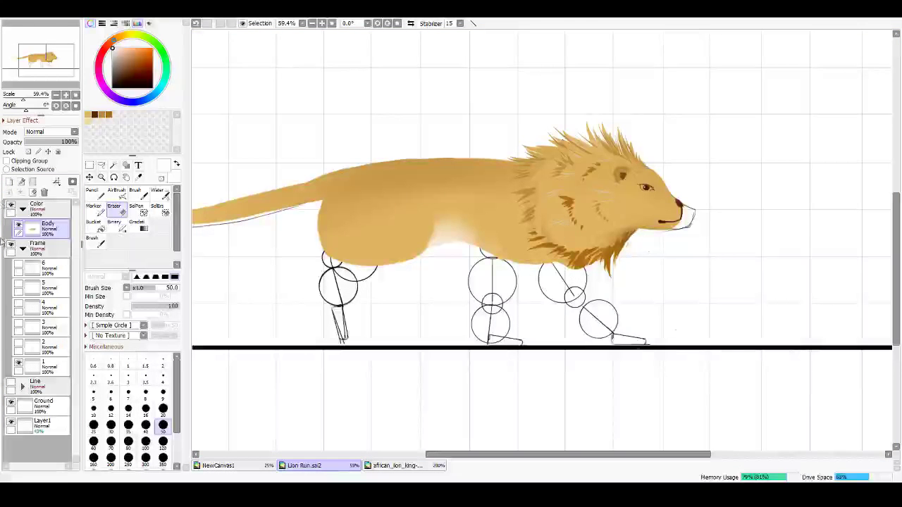
# Step: Add a new layer above Body in the Color folder and name it "1"
pyautogui.click(10, 182)
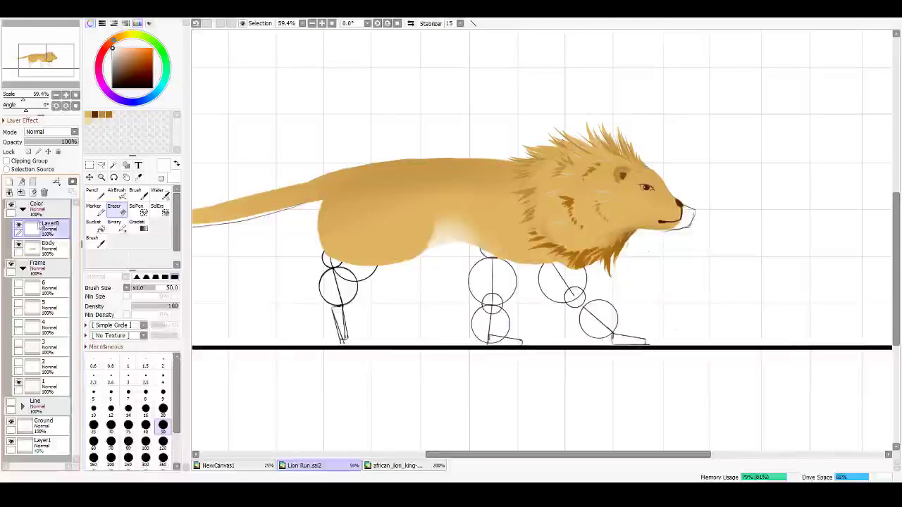
pyautogui.write('1')
pyautogui.press('Return')
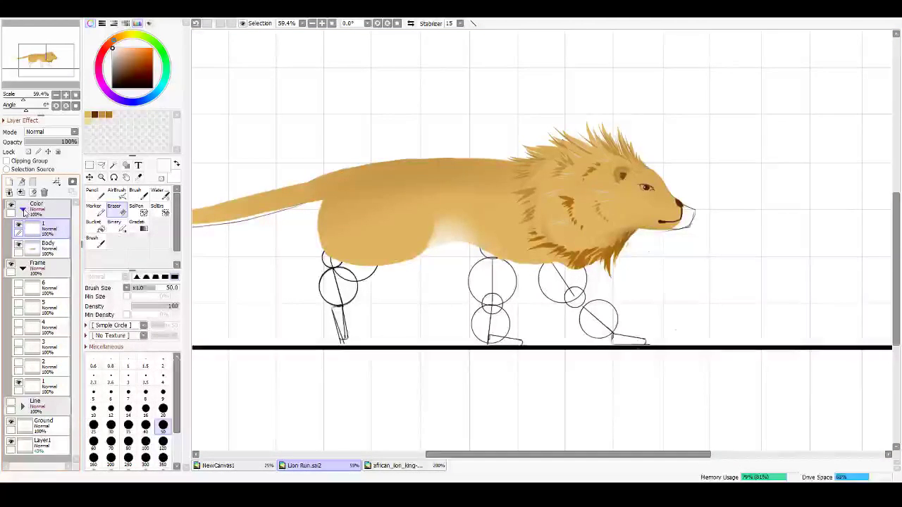
# Step: Sample the lion's tan body colour and paint a trial hind leg down from the rump on layer 1 with the Brush
pyautogui.rightClick(326, 211)
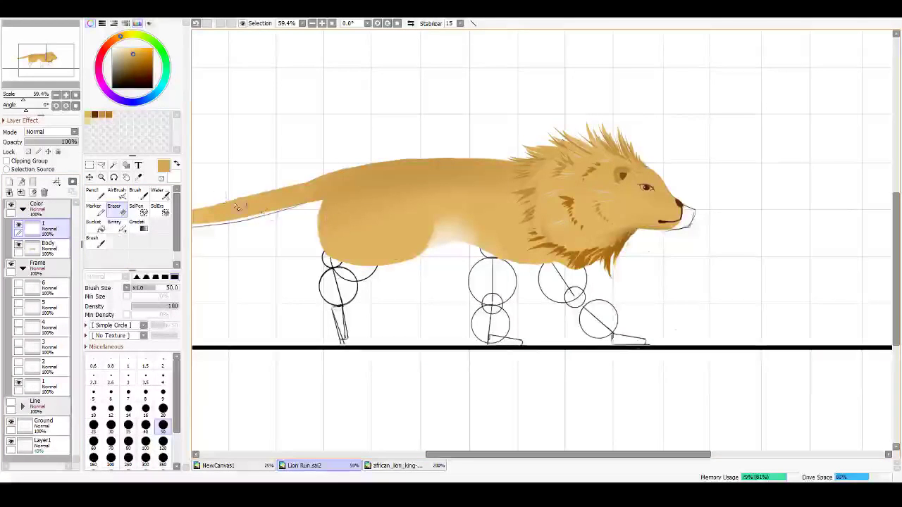
pyautogui.click(139, 194)
pyautogui.scroll(4, 314, 241)
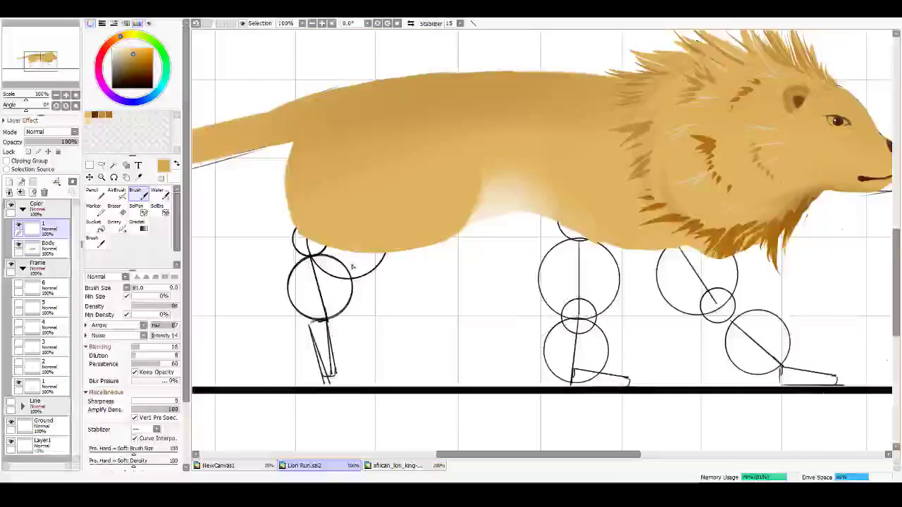
pyautogui.press(']')
pyautogui.press(']')
pyautogui.press(']')
pyautogui.press(']')
pyautogui.press(']')
pyautogui.press(']')
pyautogui.press(']')
pyautogui.press(']')
pyautogui.press(']')
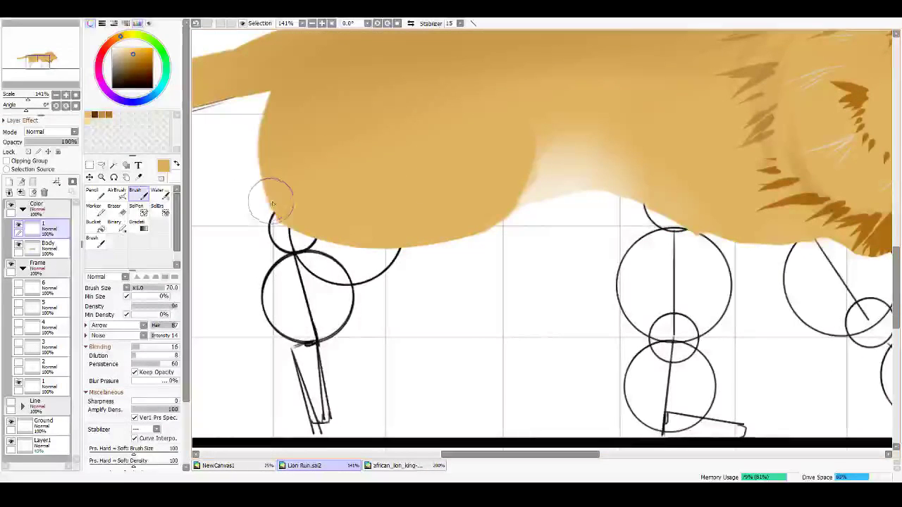
pyautogui.moveTo(282, 217)
pyautogui.mouseDown()
pyautogui.moveTo(277, 196)
pyautogui.moveTo(284, 319)
pyautogui.mouseUp()
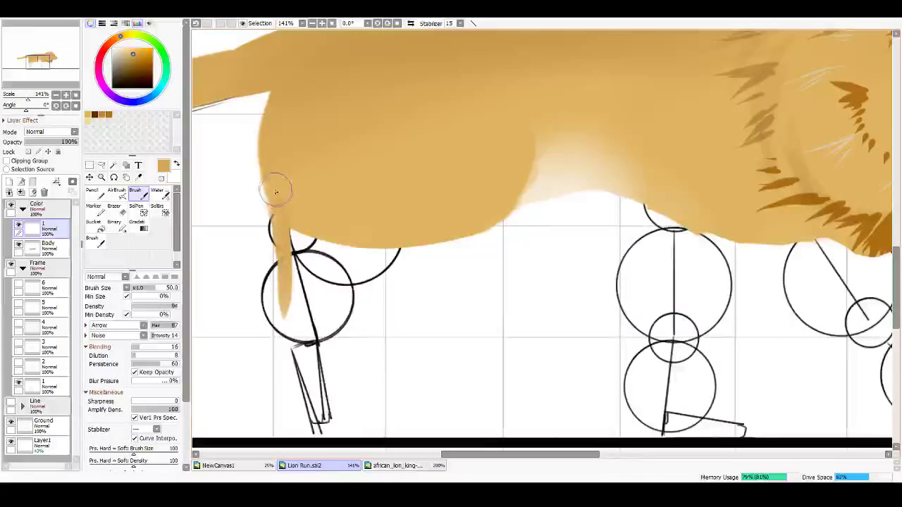
pyautogui.moveTo(275, 211)
pyautogui.mouseDown()
pyautogui.moveTo(274, 309)
pyautogui.moveTo(286, 246)
pyautogui.moveTo(280, 358)
pyautogui.mouseUp()
pyautogui.moveTo(308, 304); pyautogui.dragTo(340, 252)
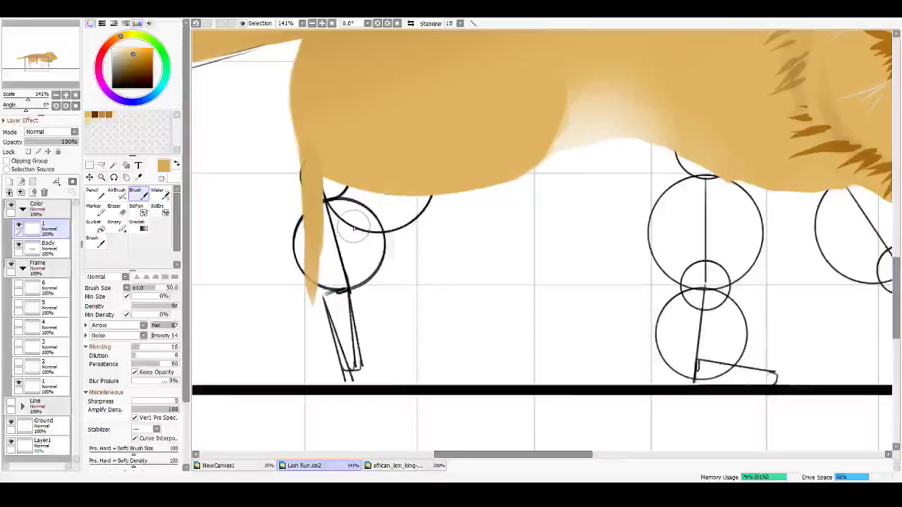
# Step: Move the collapsed Frame folder above the Color folder and reselect layer 1 in Color for painting
pyautogui.click(22, 268)
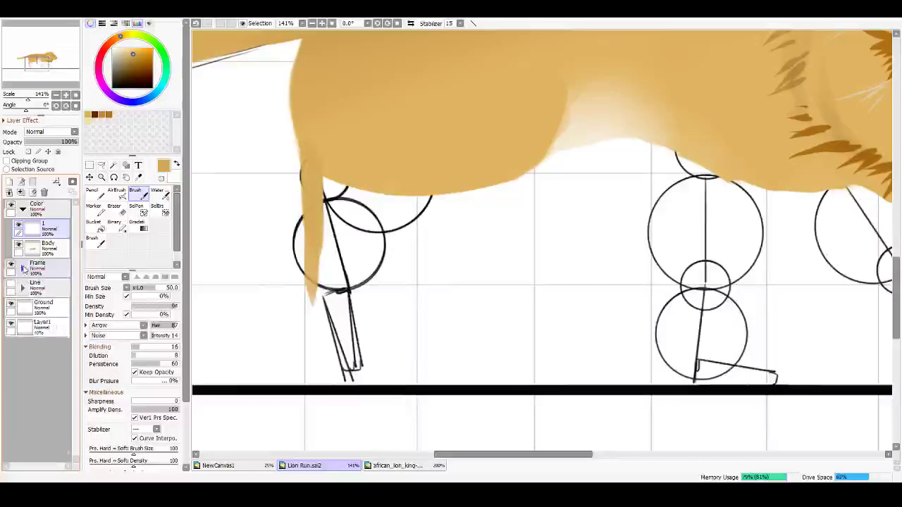
pyautogui.click(39, 266)
pyautogui.moveTo(47, 242); pyautogui.dragTo(48, 211)
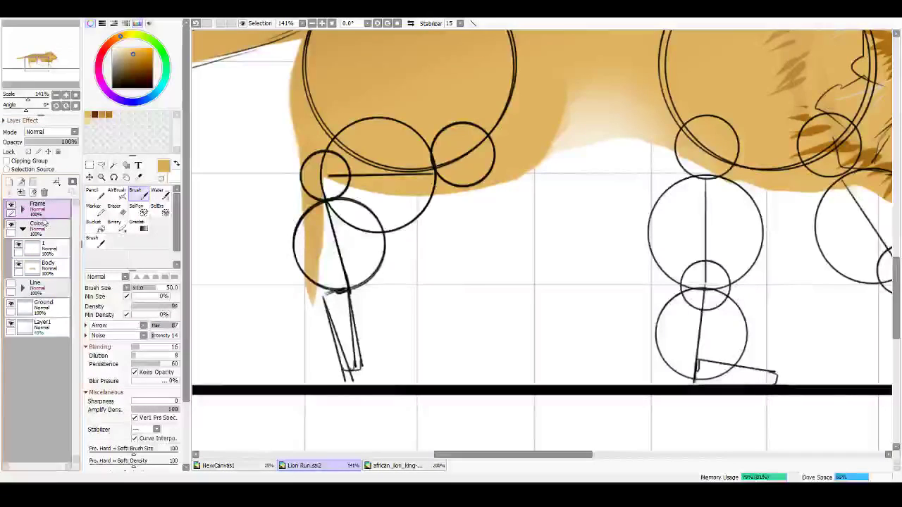
pyautogui.click(23, 210)
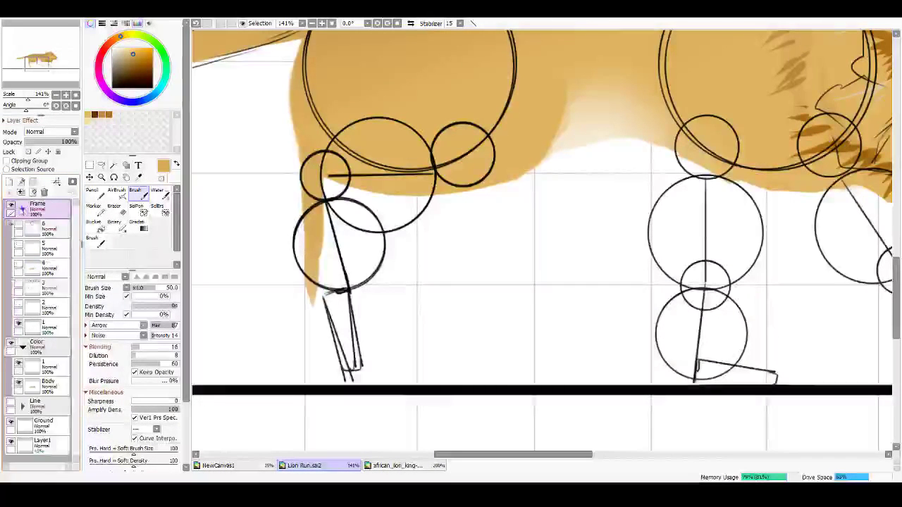
pyautogui.click(24, 209)
pyautogui.click(48, 253)
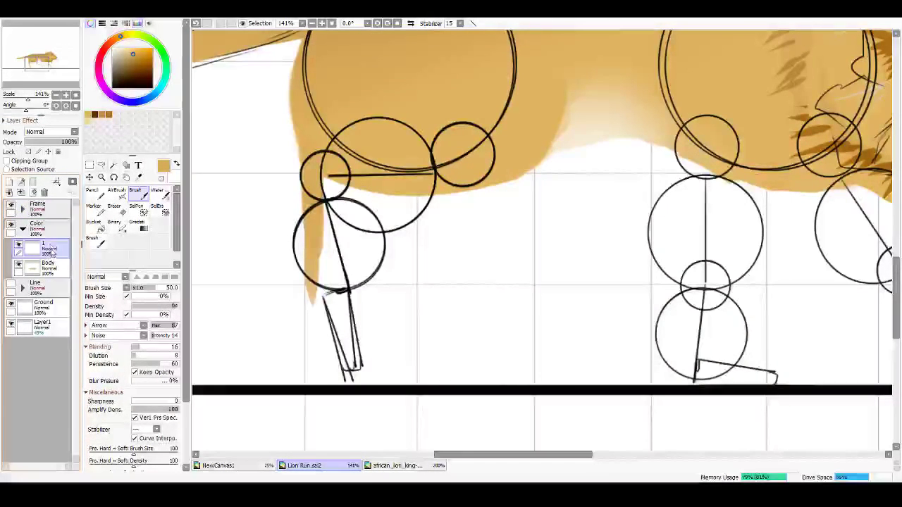
pyautogui.scroll(2, 518, 191)
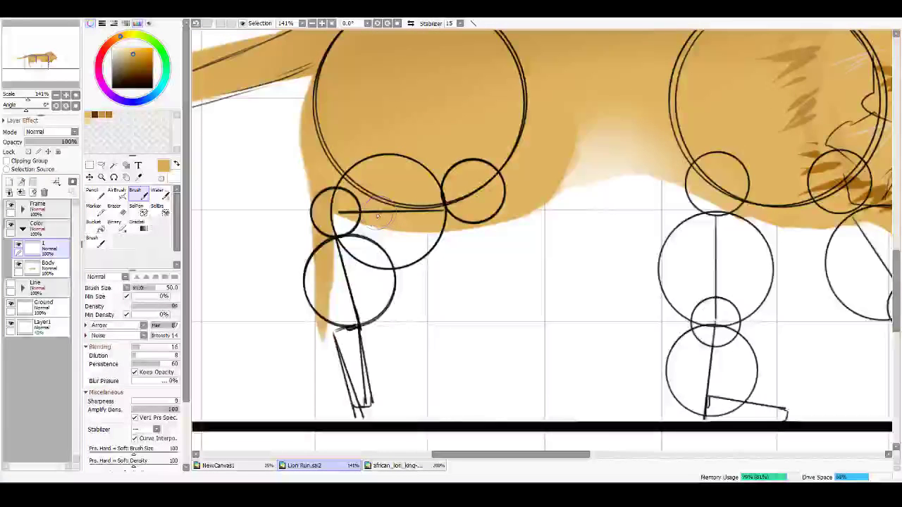
pyautogui.hotkey('ctrl', 'z')
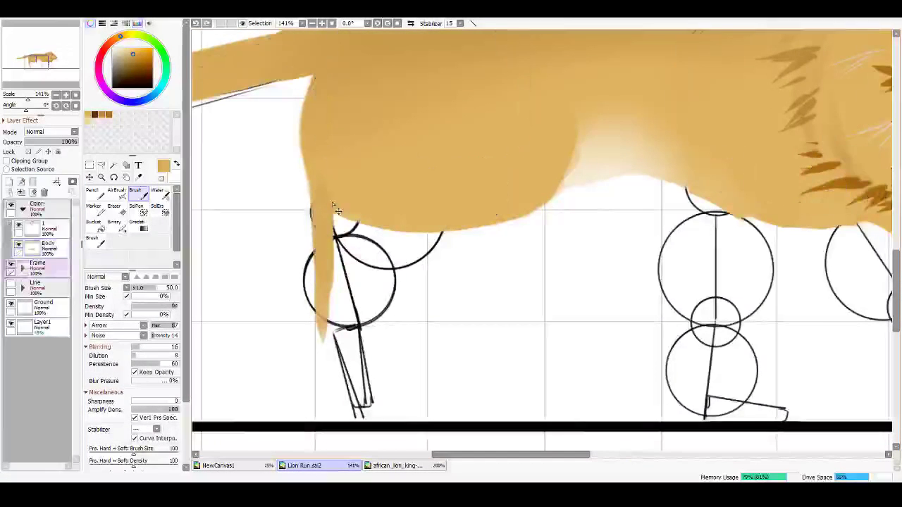
pyautogui.hotkey('ctrl', 'y')
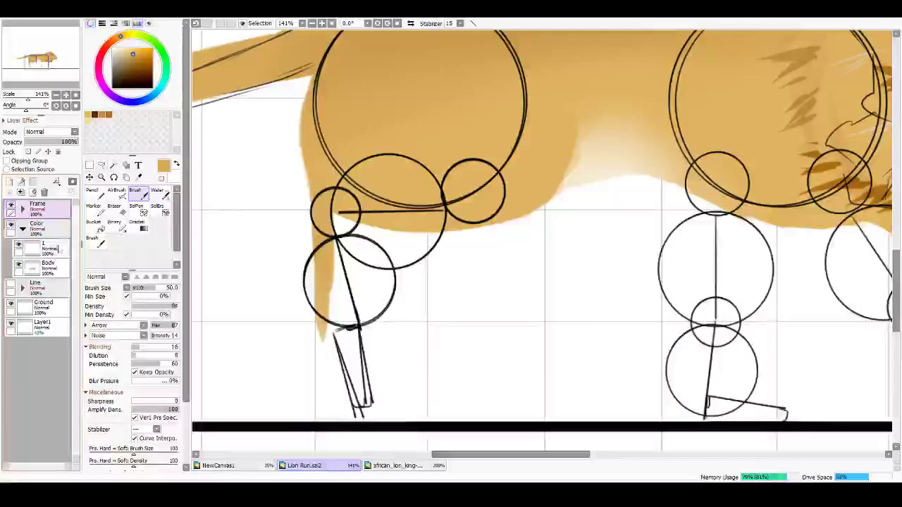
pyautogui.click(42, 247)
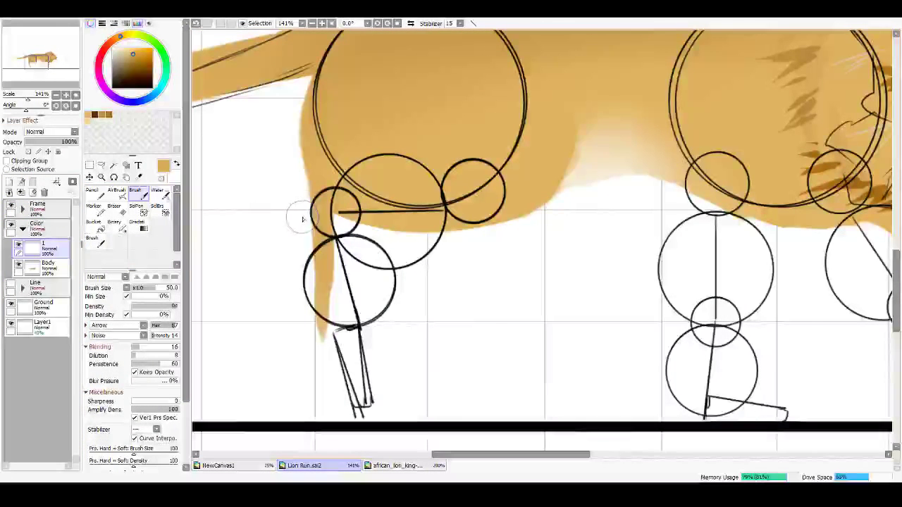
# Step: Erase the trial hind leg strokes and set the AirBrush to density 100 and size 40 with minimum density off
pyautogui.press('e')
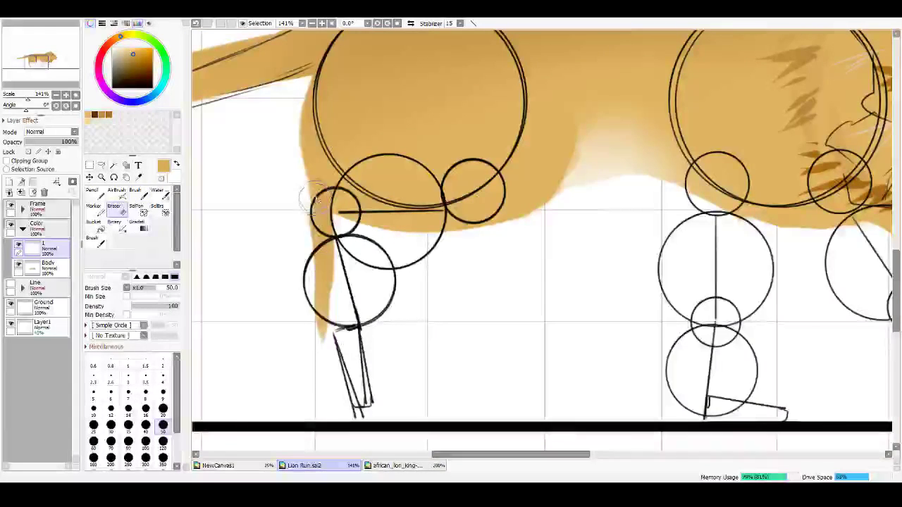
pyautogui.moveTo(316, 206)
pyautogui.mouseDown()
pyautogui.moveTo(303, 290)
pyautogui.moveTo(322, 305)
pyautogui.mouseUp()
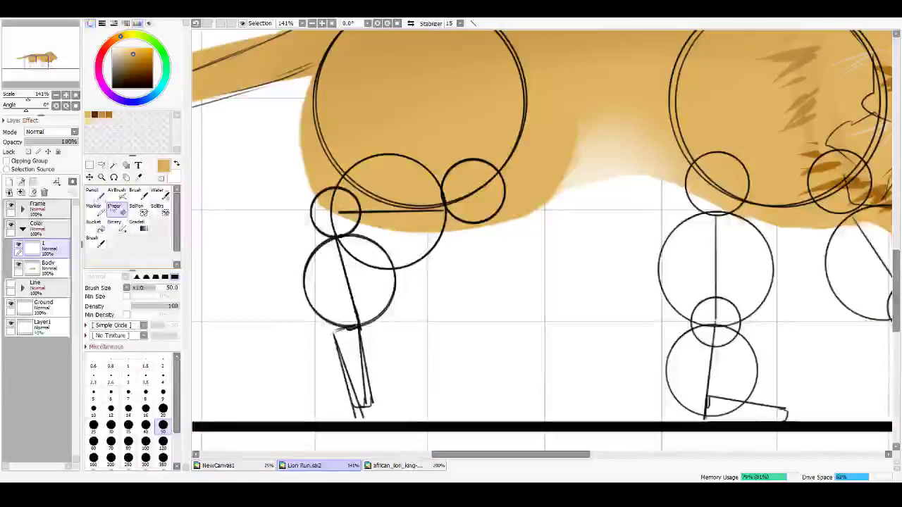
pyautogui.click(117, 194)
pyautogui.click(126, 315)
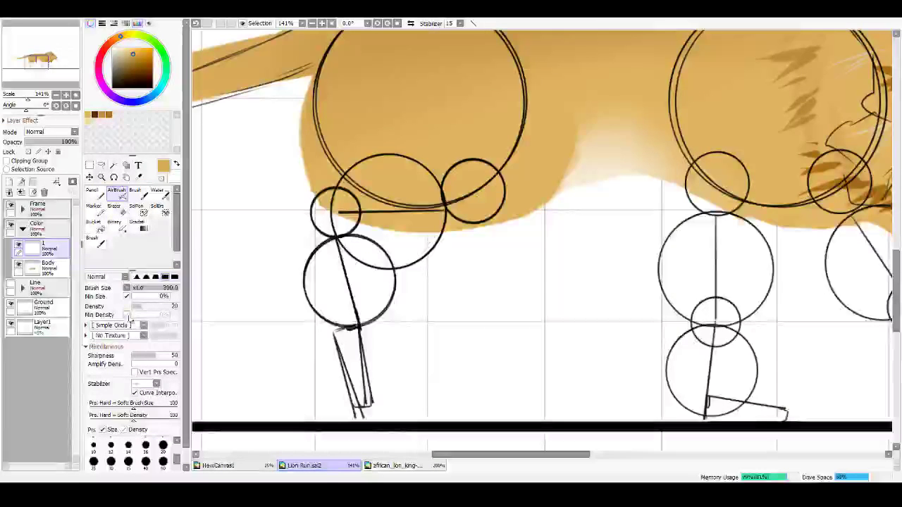
pyautogui.moveTo(147, 306); pyautogui.dragTo(197, 317)
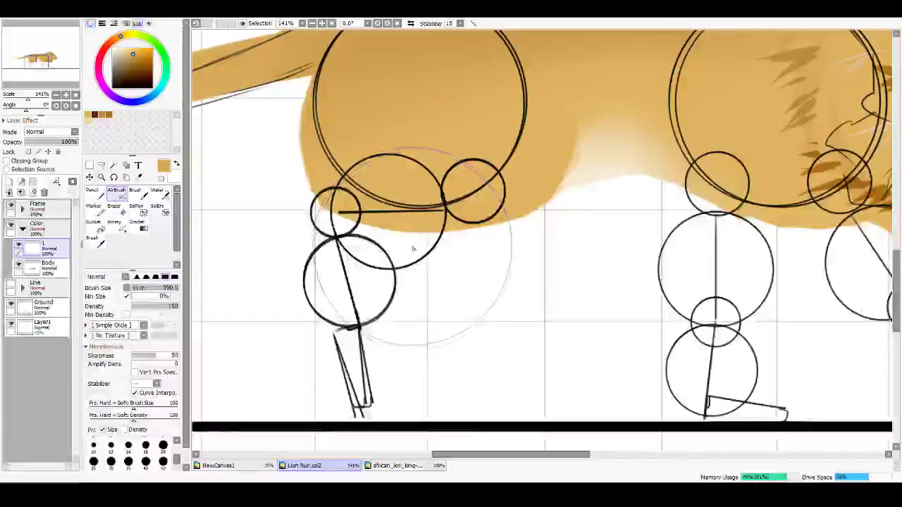
pyautogui.press('[')
pyautogui.press('[')
pyautogui.press('[')
pyautogui.press('[')
pyautogui.press('[')
pyautogui.press('[')
pyautogui.press('[')
pyautogui.press('[')
pyautogui.press('[')
pyautogui.press('[')
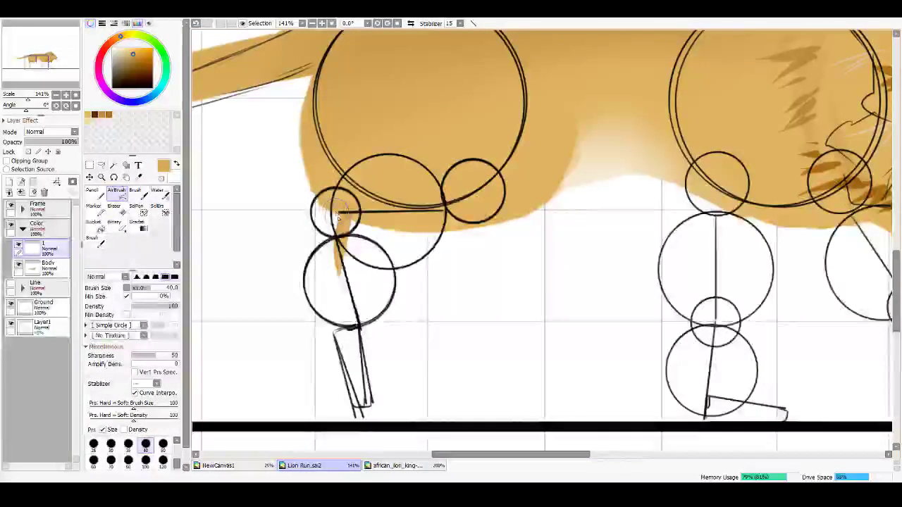
# Step: Paint the underside of the thigh, the hock and the lower hind leg in tan, following the frame 1 construction circles
pyautogui.moveTo(328, 217); pyautogui.dragTo(347, 274)
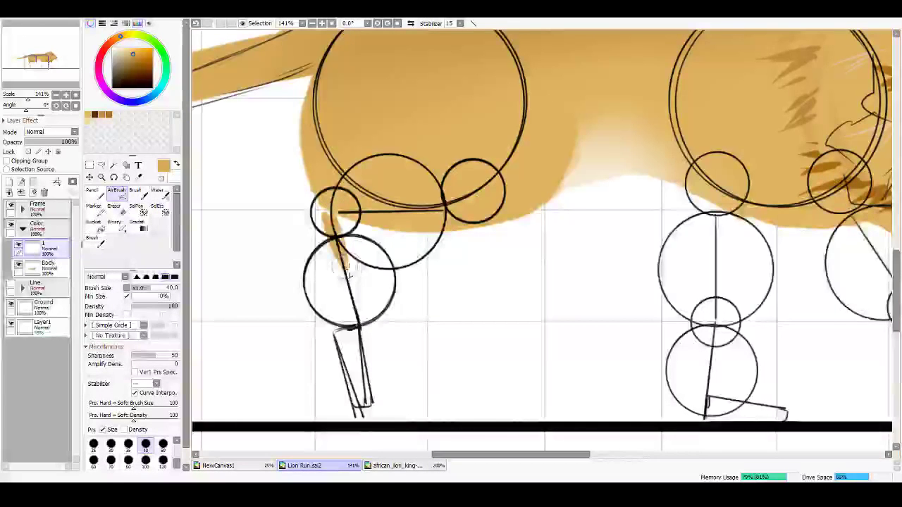
pyautogui.moveTo(351, 216); pyautogui.dragTo(325, 214)
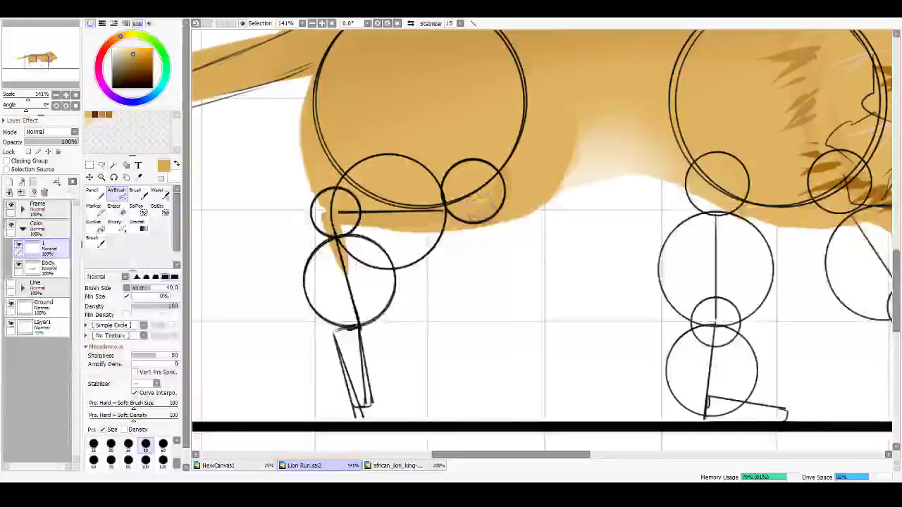
pyautogui.moveTo(474, 215)
pyautogui.mouseDown()
pyautogui.moveTo(412, 245)
pyautogui.moveTo(430, 233)
pyautogui.moveTo(368, 238)
pyautogui.mouseUp()
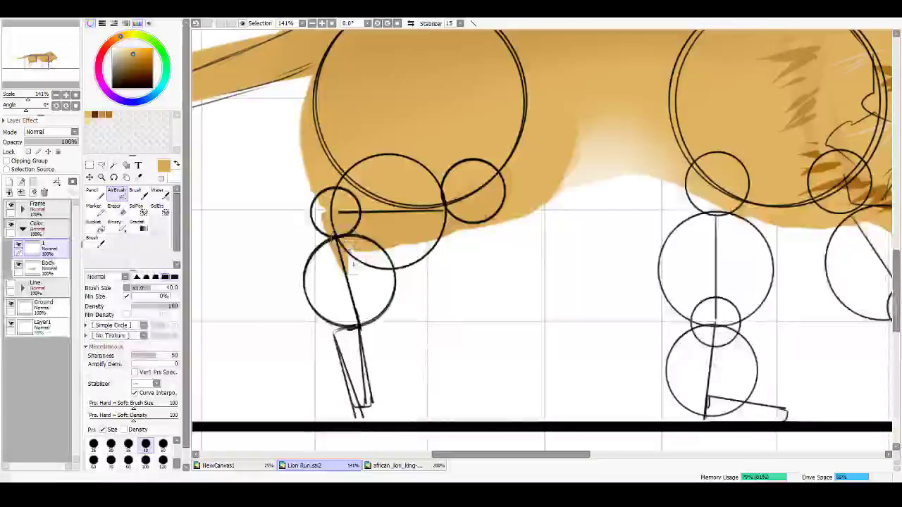
pyautogui.moveTo(343, 280)
pyautogui.mouseDown()
pyautogui.moveTo(331, 219)
pyautogui.moveTo(324, 261)
pyautogui.moveTo(319, 216)
pyautogui.moveTo(340, 293)
pyautogui.moveTo(321, 220)
pyautogui.mouseUp()
pyautogui.moveTo(340, 320)
pyautogui.mouseDown()
pyautogui.moveTo(340, 252)
pyautogui.moveTo(338, 300)
pyautogui.moveTo(350, 320)
pyautogui.moveTo(347, 233)
pyautogui.moveTo(371, 359)
pyautogui.moveTo(355, 313)
pyautogui.moveTo(386, 232)
pyautogui.moveTo(382, 282)
pyautogui.moveTo(384, 253)
pyautogui.moveTo(365, 277)
pyautogui.moveTo(374, 300)
pyautogui.moveTo(379, 275)
pyautogui.moveTo(404, 266)
pyautogui.moveTo(380, 305)
pyautogui.moveTo(398, 266)
pyautogui.moveTo(400, 312)
pyautogui.moveTo(406, 277)
pyautogui.moveTo(385, 321)
pyautogui.mouseUp()
pyautogui.moveTo(359, 250)
pyautogui.mouseDown()
pyautogui.moveTo(378, 224)
pyautogui.moveTo(361, 262)
pyautogui.moveTo(354, 258)
pyautogui.moveTo(373, 309)
pyautogui.moveTo(364, 252)
pyautogui.moveTo(358, 307)
pyautogui.mouseUp()
# Step: Widen the lower hind leg, erase the spur behind the ankle and repaint the start of the paw with the AirBrush
pyautogui.press('e')
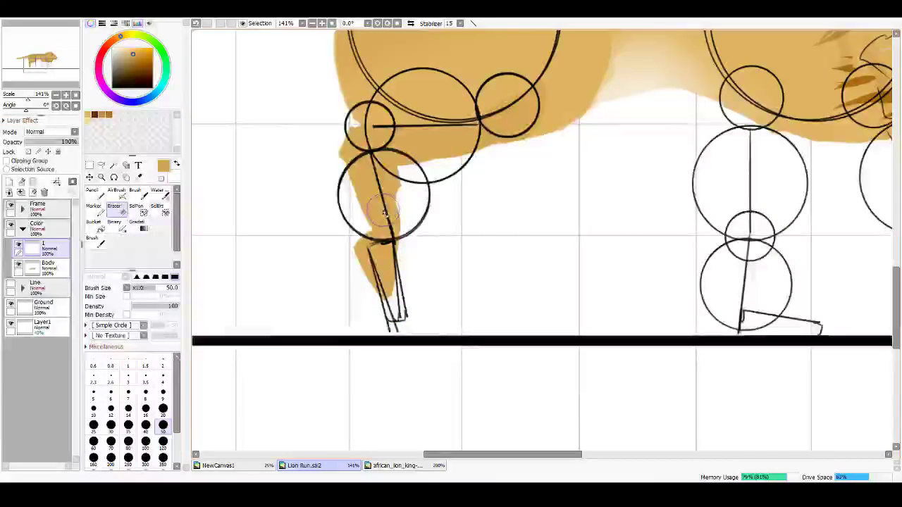
pyautogui.press('b')
pyautogui.press('c')
pyautogui.press('b')
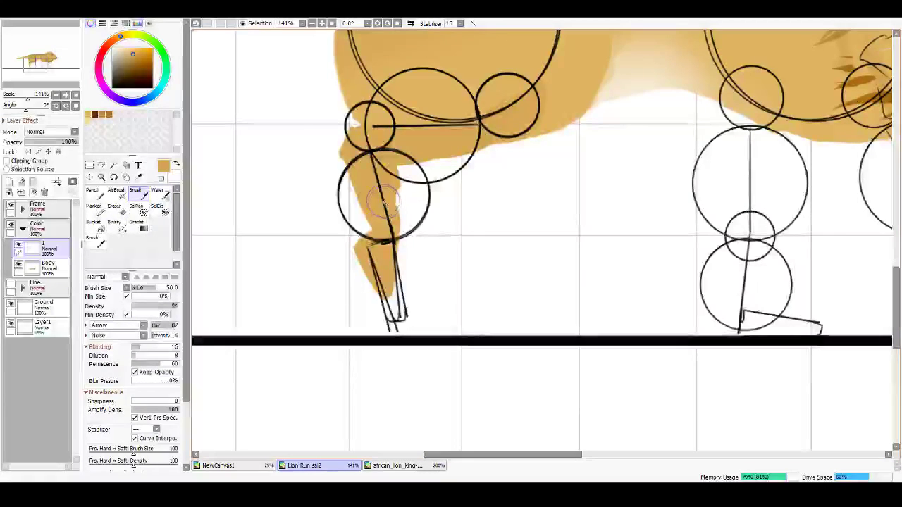
pyautogui.press('v')
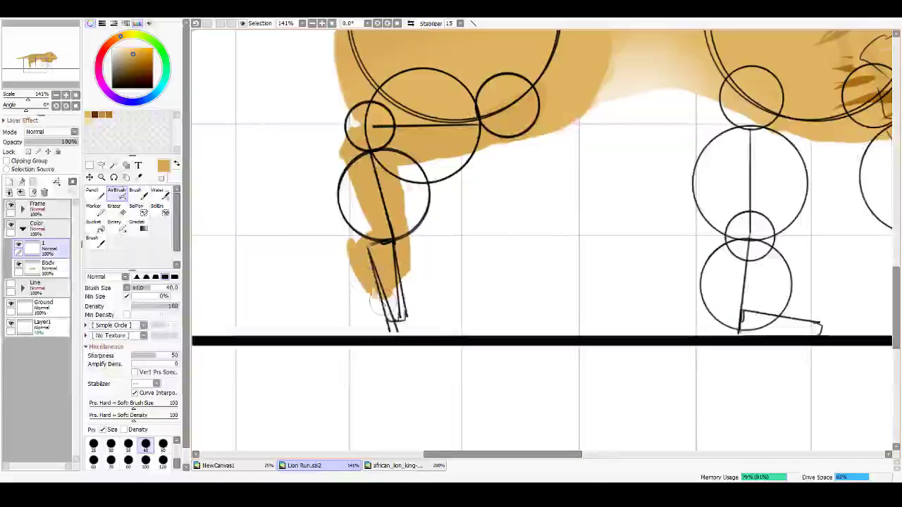
pyautogui.press('e')
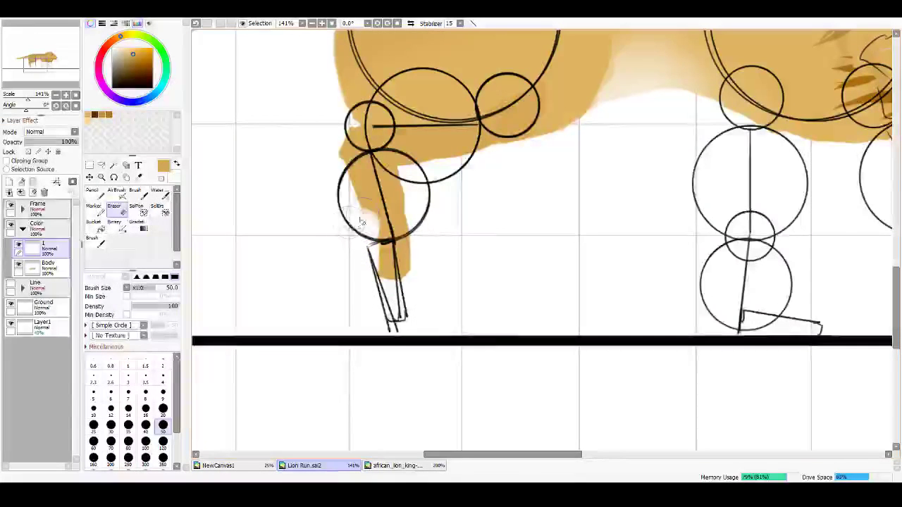
pyautogui.press('e')
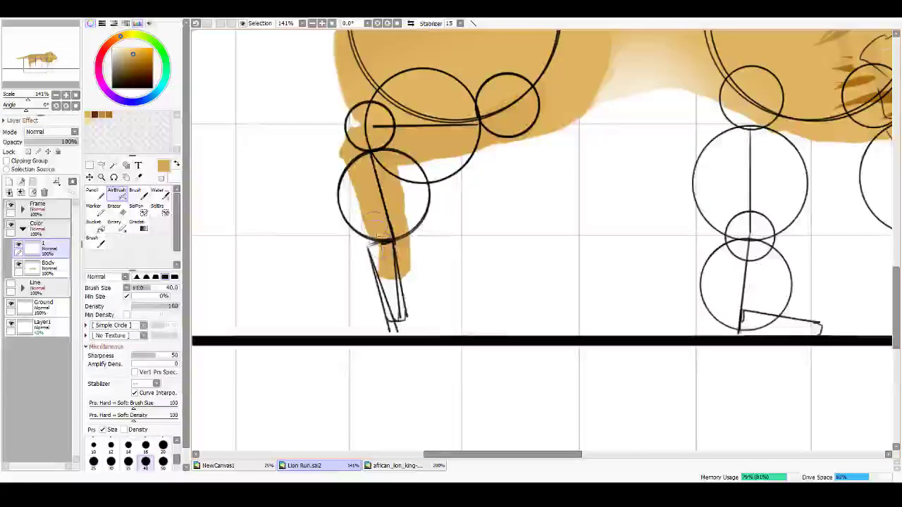
pyautogui.moveTo(367, 264); pyautogui.dragTo(395, 284)
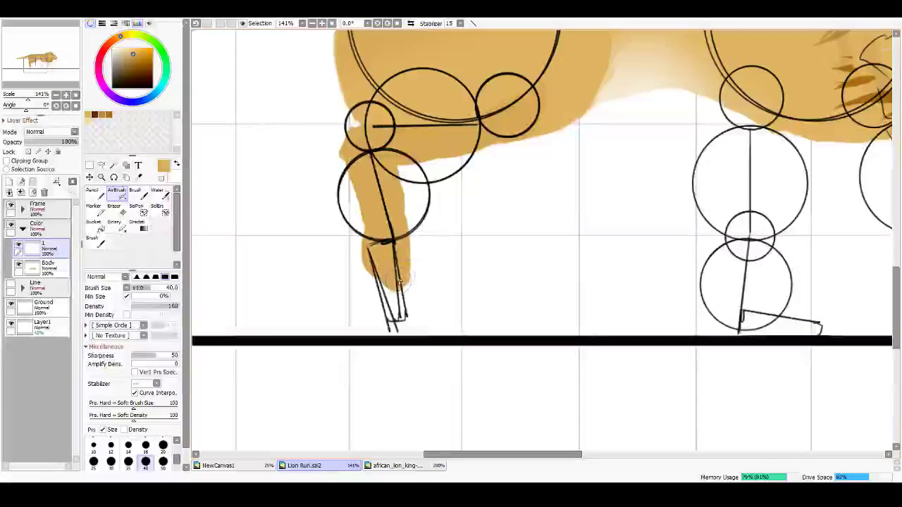
# Step: Try smoothing the front edge of the lower hind leg with long AirBrush strokes
pyautogui.moveTo(400, 277)
pyautogui.mouseDown()
pyautogui.moveTo(407, 227)
pyautogui.moveTo(397, 197)
pyautogui.mouseUp()
pyautogui.hotkey('ctrl', 'z')
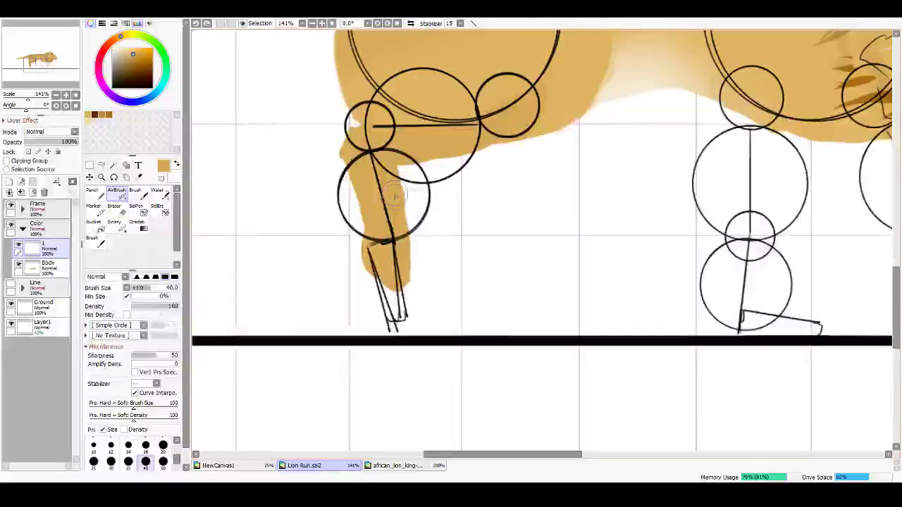
pyautogui.moveTo(389, 140); pyautogui.dragTo(410, 268)
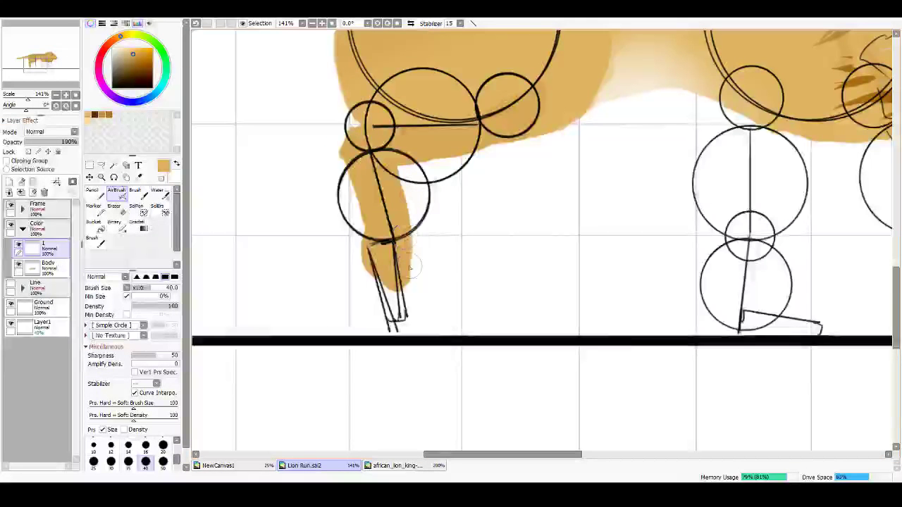
pyautogui.hotkey('ctrl', 'z')
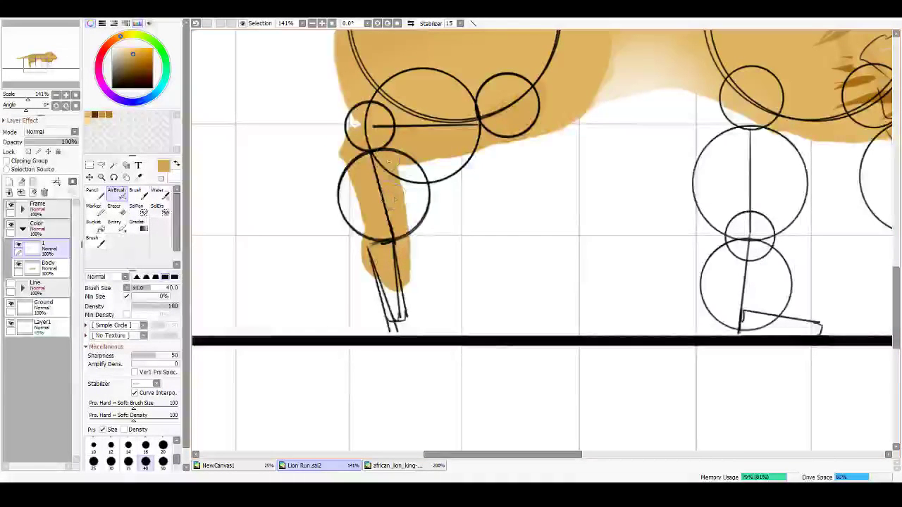
# Step: Erase the stray blob and excess paint behind the hock and touch up the contour with the AirBrush
pyautogui.scroll(2, 328, 204)
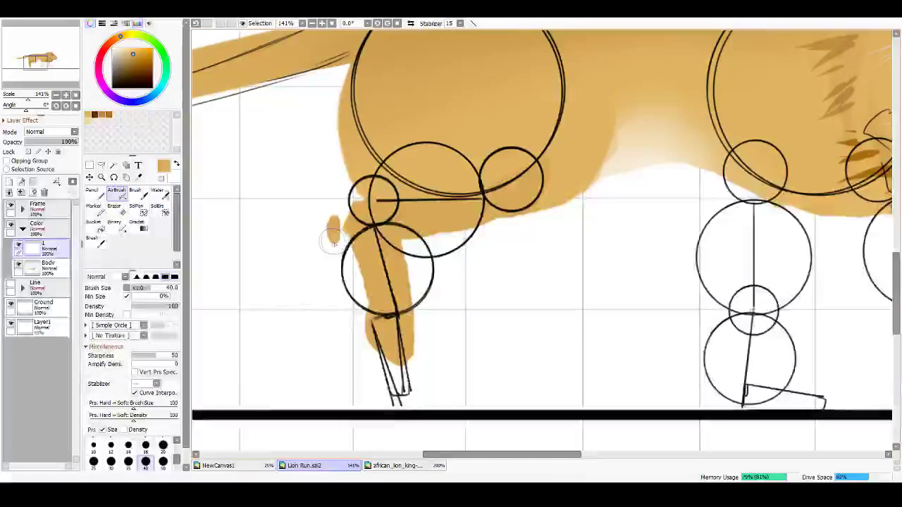
pyautogui.press('e')
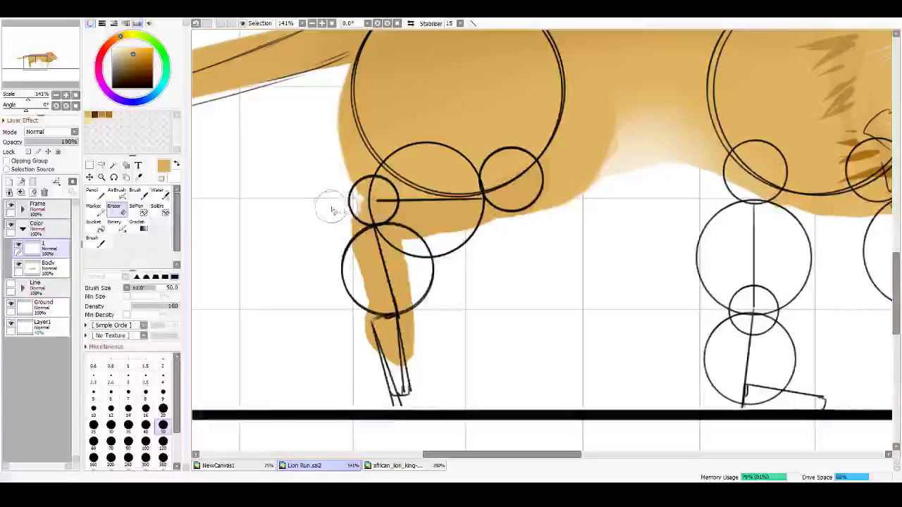
pyautogui.press('v')
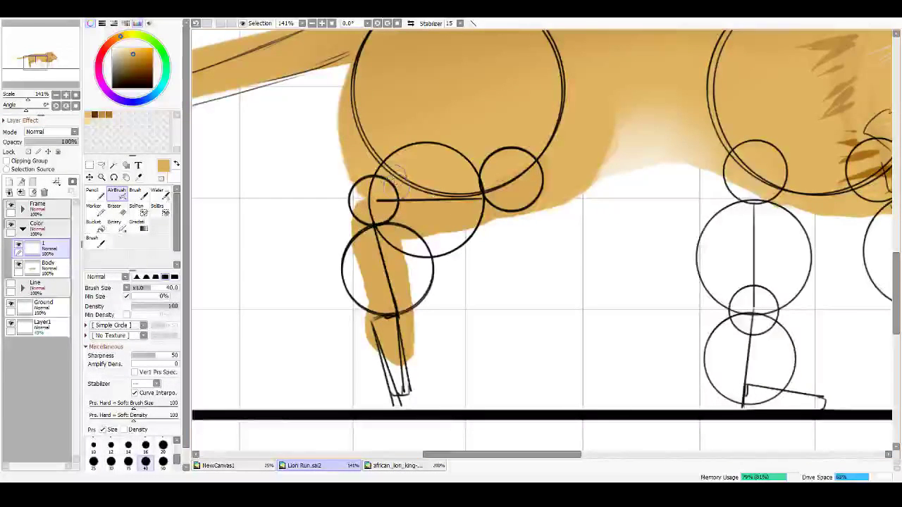
# Step: Shade the thigh's underside and the bend behind the knee in orange-brown, using the Brush at size 14
pyautogui.moveTo(575, 117); pyautogui.dragTo(517, 162)
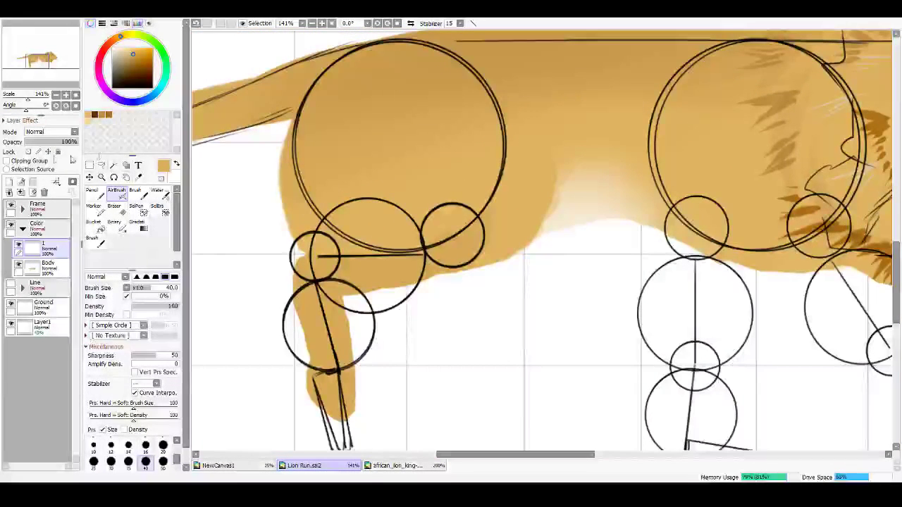
pyautogui.click(94, 115)
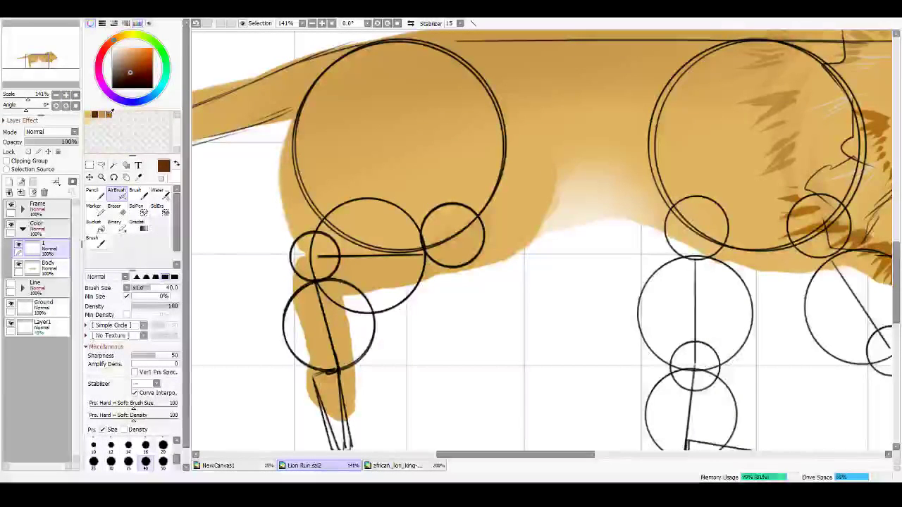
pyautogui.click(107, 114)
pyautogui.click(136, 194)
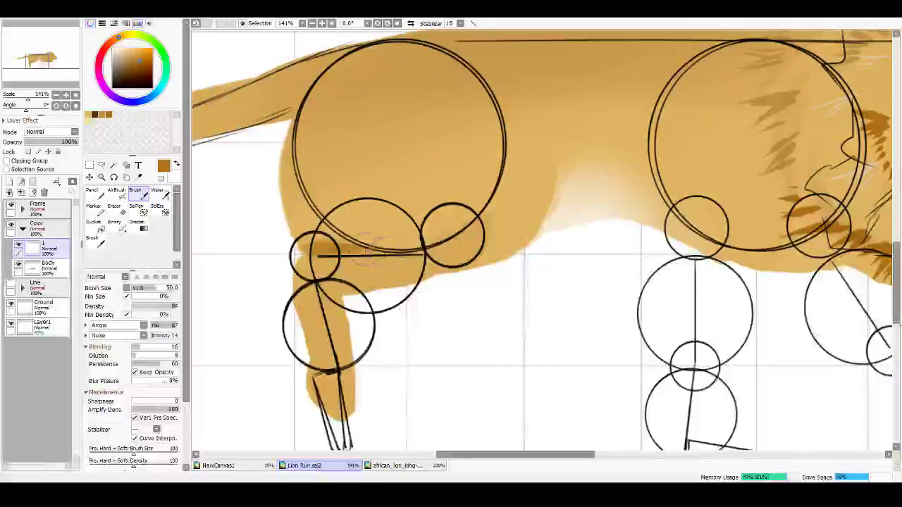
pyautogui.hotkey('ctrl', 'z')
pyautogui.hotkey('ctrl', 'z')
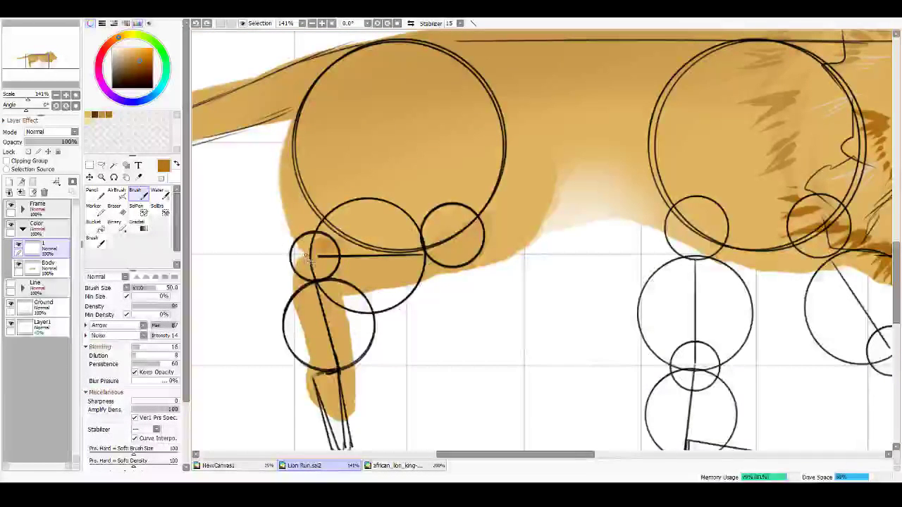
pyautogui.press('[')
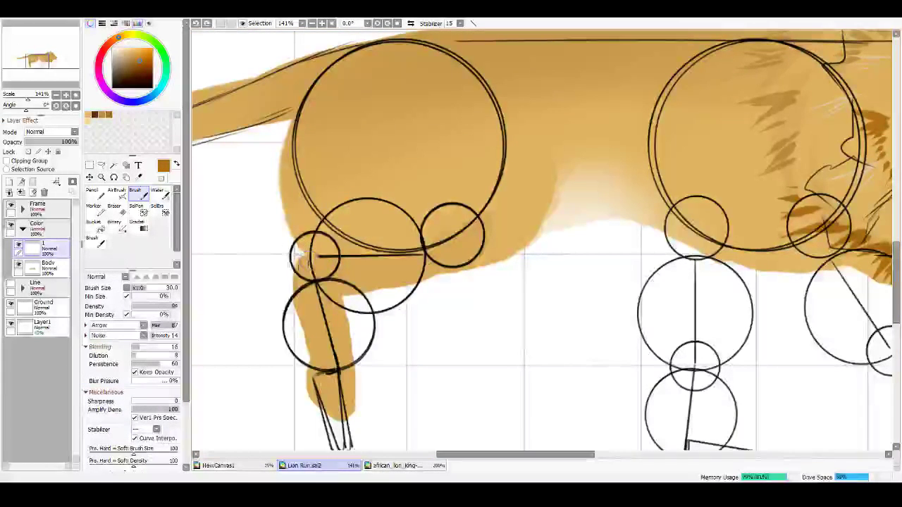
pyautogui.press('[')
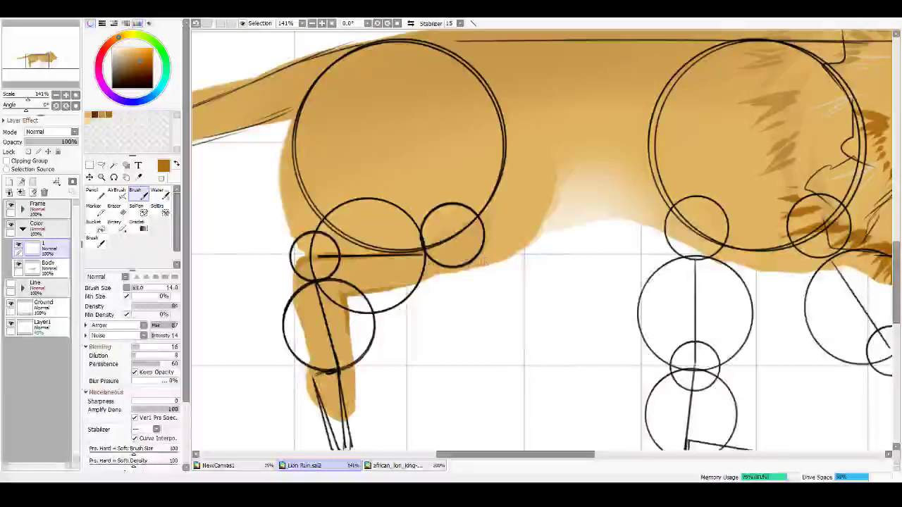
pyautogui.moveTo(481, 260); pyautogui.dragTo(514, 232)
pyautogui.hotkey('ctrl', 'z')
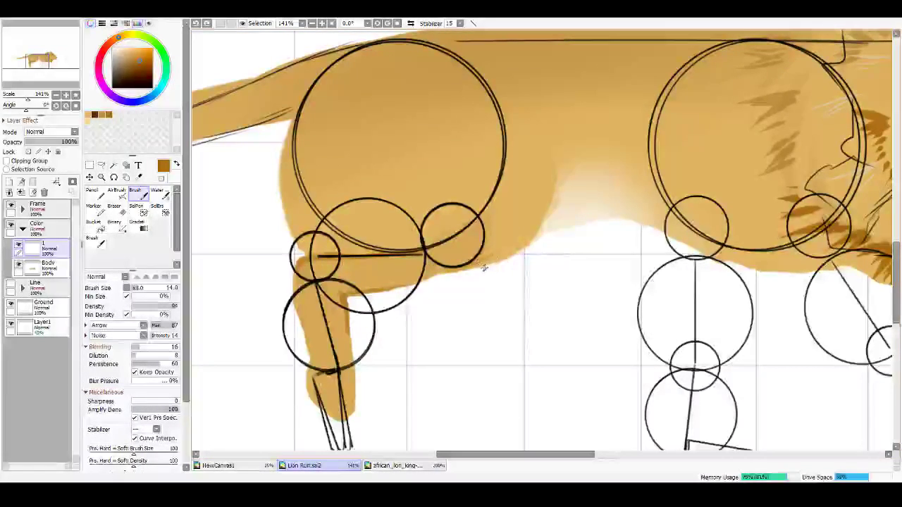
pyautogui.moveTo(478, 264)
pyautogui.mouseDown()
pyautogui.moveTo(439, 274)
pyautogui.moveTo(480, 264)
pyautogui.moveTo(438, 277)
pyautogui.moveTo(511, 252)
pyautogui.moveTo(480, 267)
pyautogui.moveTo(535, 234)
pyautogui.moveTo(508, 256)
pyautogui.moveTo(550, 202)
pyautogui.mouseUp()
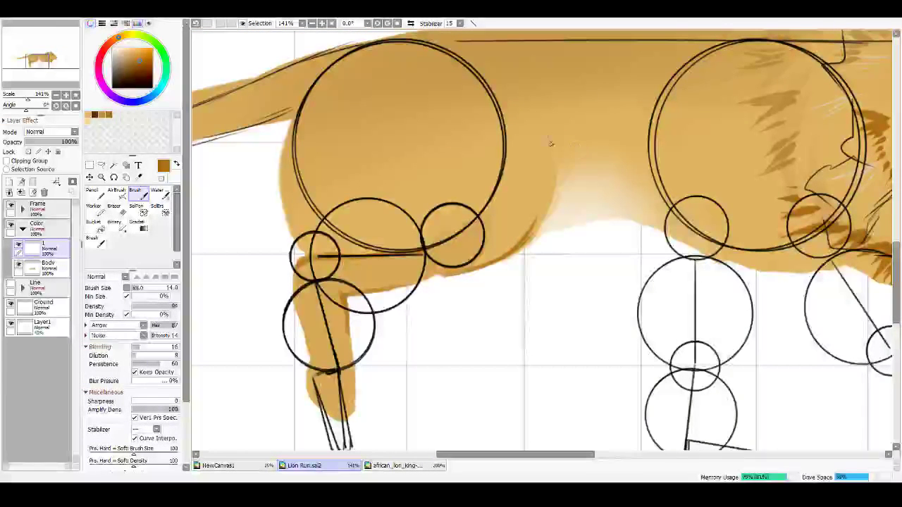
# Step: Extend the orange-brown shading up the thigh's front edge into the flank and strengthen it along the underside towards the hock
pyautogui.moveTo(557, 120); pyautogui.dragTo(547, 161)
pyautogui.hotkey('ctrl', 'z')
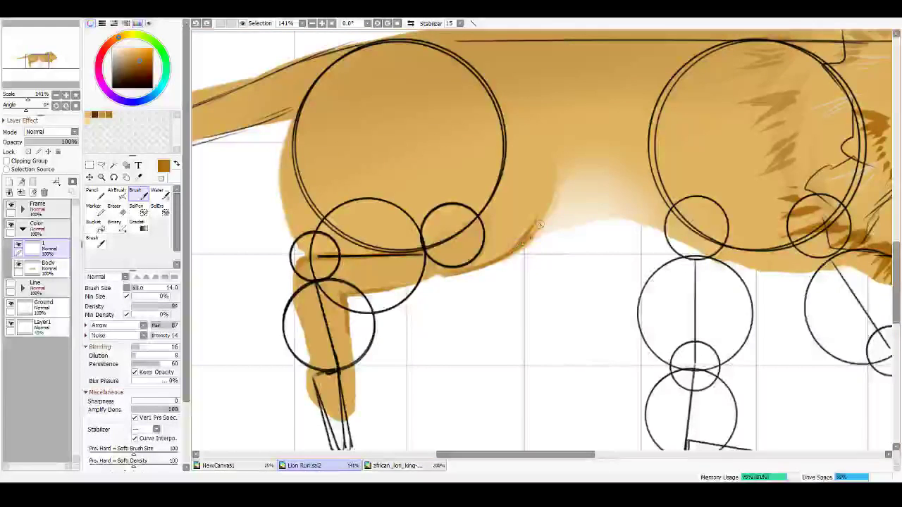
pyautogui.moveTo(530, 240); pyautogui.dragTo(564, 137)
pyautogui.hotkey('ctrl', 'z')
pyautogui.hotkey('ctrl', 'z')
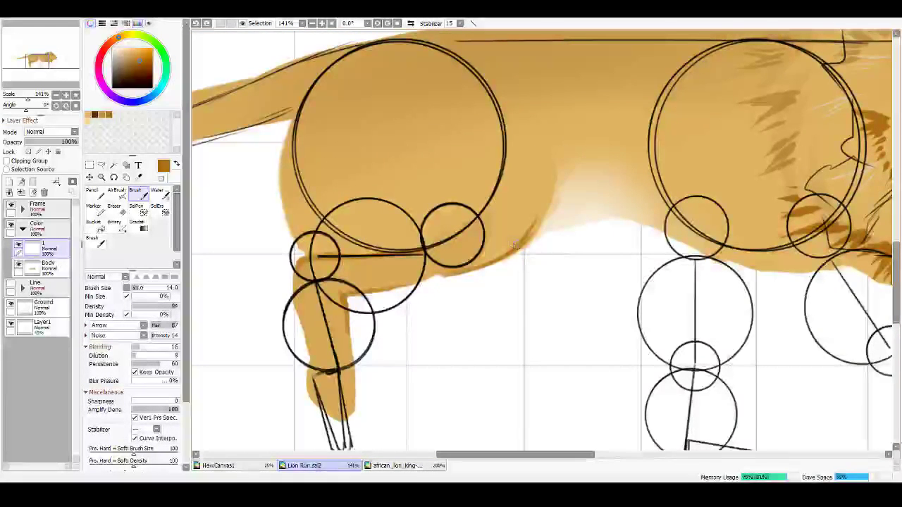
pyautogui.moveTo(527, 237); pyautogui.dragTo(564, 137)
pyautogui.moveTo(544, 204)
pyautogui.mouseDown()
pyautogui.moveTo(506, 254)
pyautogui.moveTo(525, 233)
pyautogui.moveTo(484, 260)
pyautogui.moveTo(515, 250)
pyautogui.moveTo(474, 266)
pyautogui.moveTo(505, 256)
pyautogui.moveTo(528, 211)
pyautogui.mouseUp()
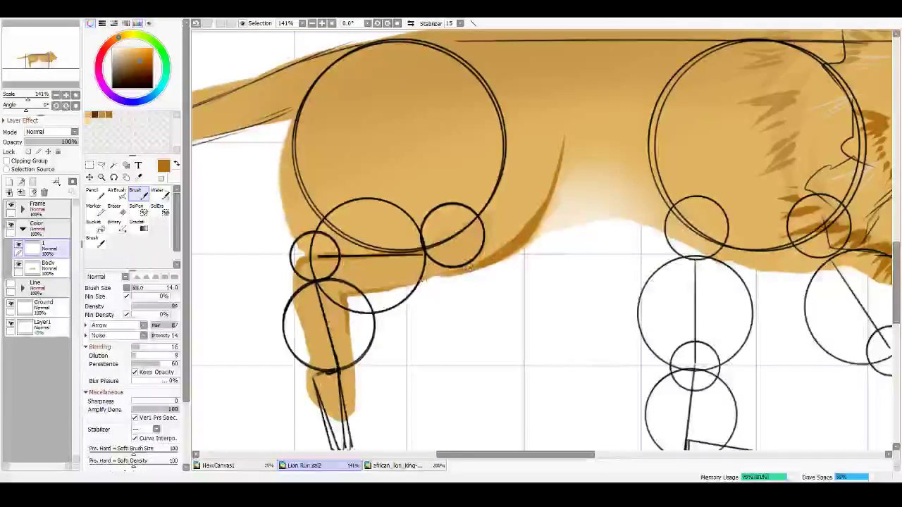
pyautogui.moveTo(472, 270)
pyautogui.mouseDown()
pyautogui.moveTo(378, 288)
pyautogui.moveTo(423, 287)
pyautogui.moveTo(351, 308)
pyautogui.mouseUp()
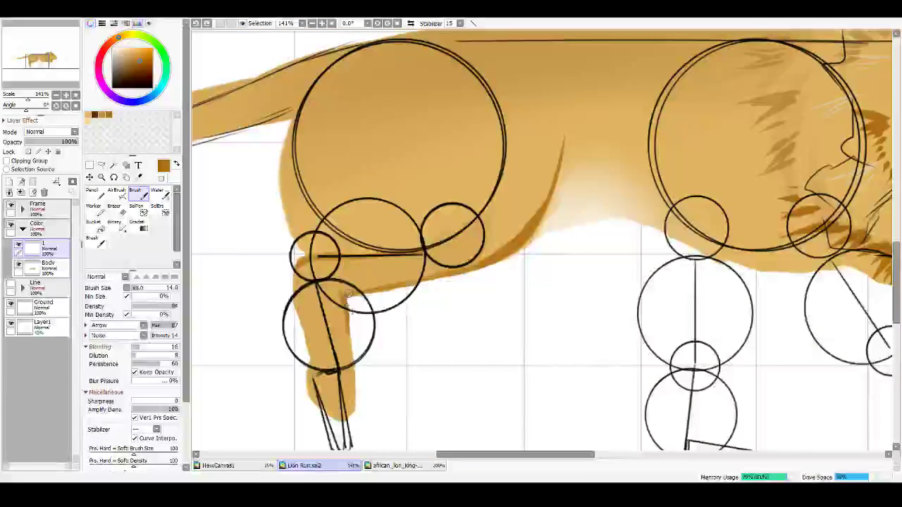
# Step: Shade the rear edge of the thigh below the base of the tail in orange-brown
pyautogui.scroll(-5, 355, 332)
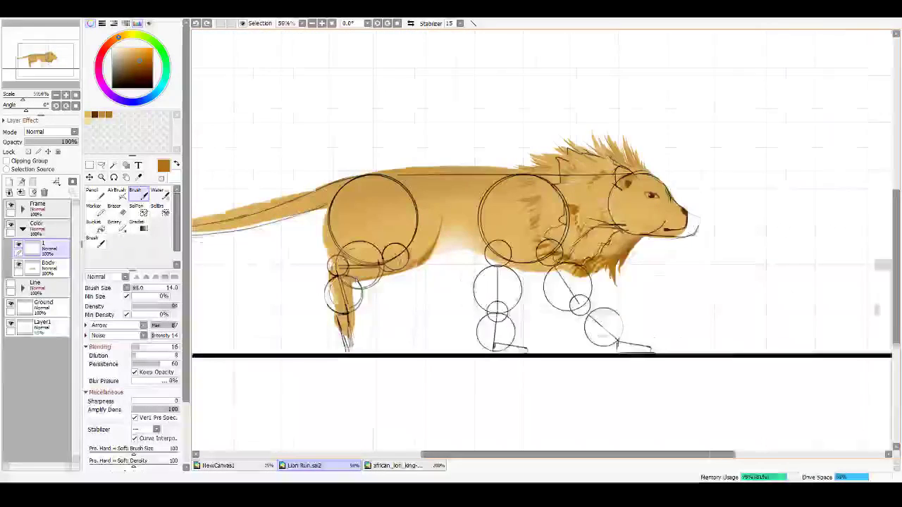
pyautogui.scroll(-1, 354, 280)
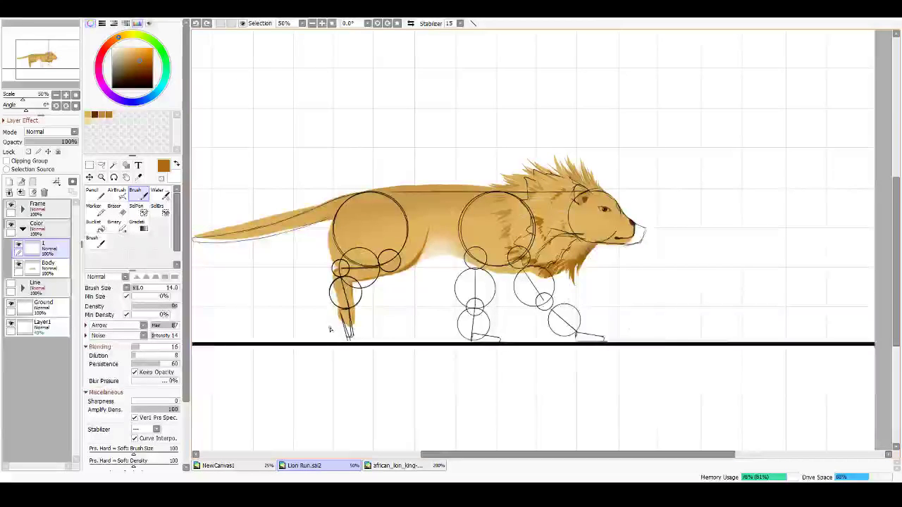
pyautogui.scroll(4, 395, 295)
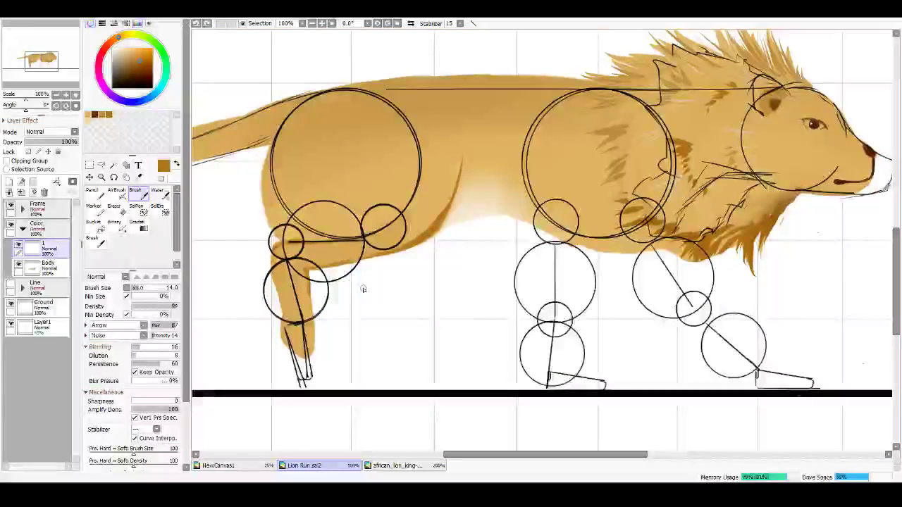
pyautogui.moveTo(264, 150); pyautogui.dragTo(290, 153)
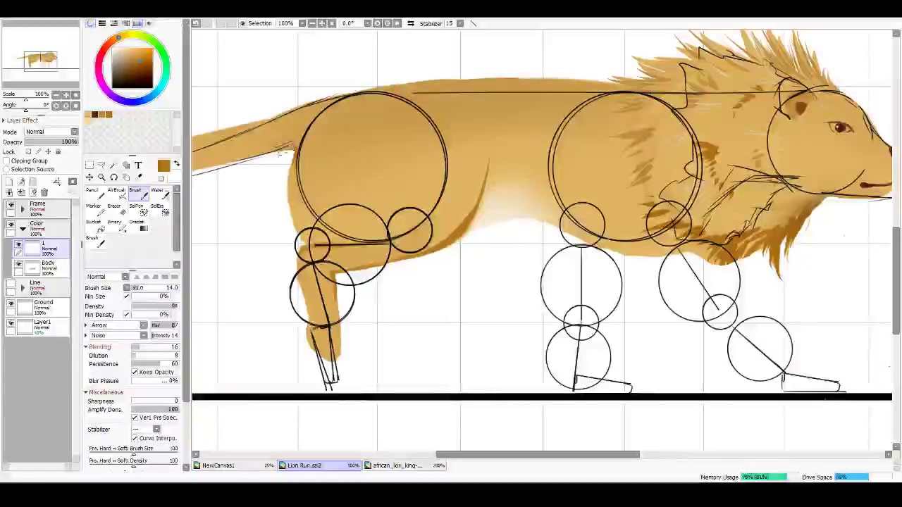
pyautogui.moveTo(294, 151); pyautogui.dragTo(286, 167)
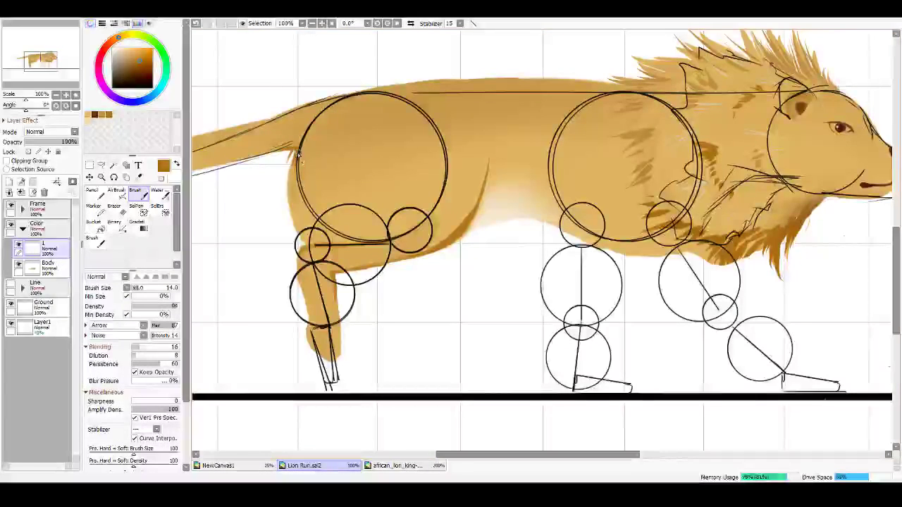
pyautogui.hotkey('ctrl', 'z')
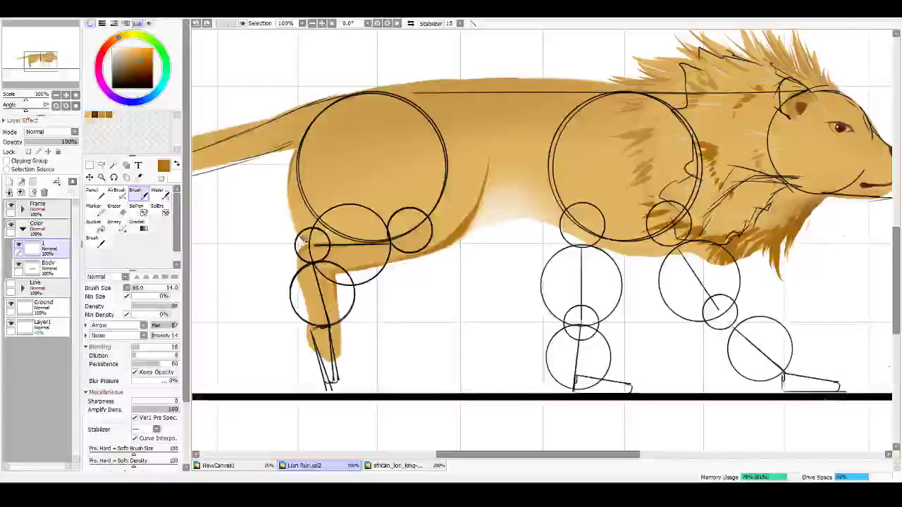
pyautogui.scroll(-2, 308, 236)
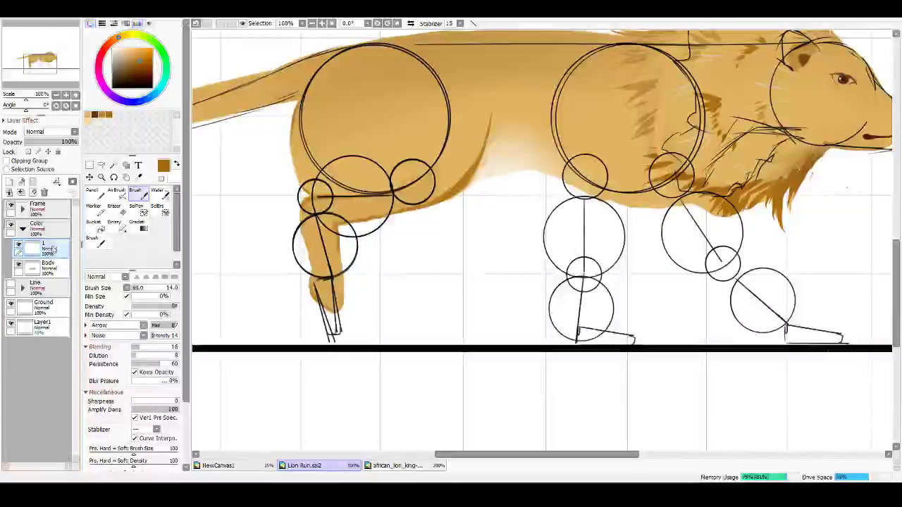
# Step: Create the far hind leg from a duplicate of layer 1, rotated slightly counterclockwise and shifted forward, and place it beneath layer 1
pyautogui.moveTo(51, 248); pyautogui.dragTo(10, 181)
pyautogui.hotkey('ctrl', 't')
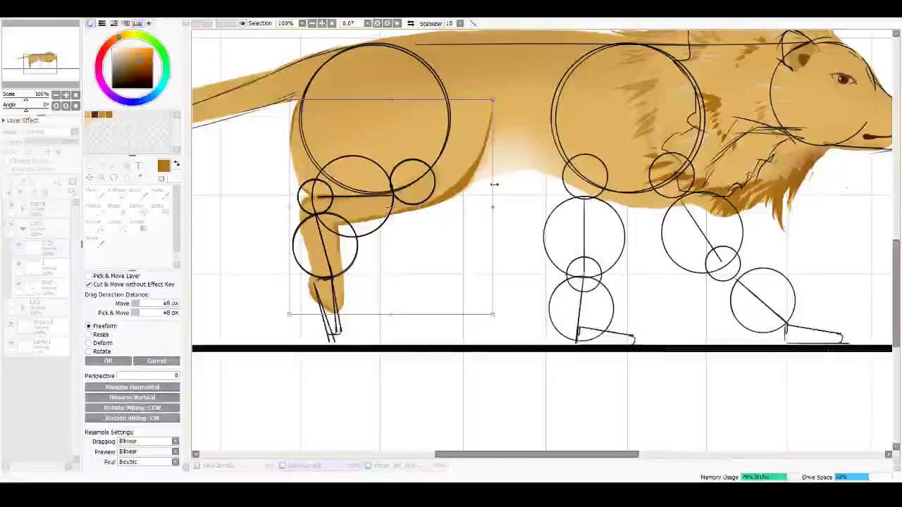
pyautogui.moveTo(525, 107); pyautogui.dragTo(516, 95)
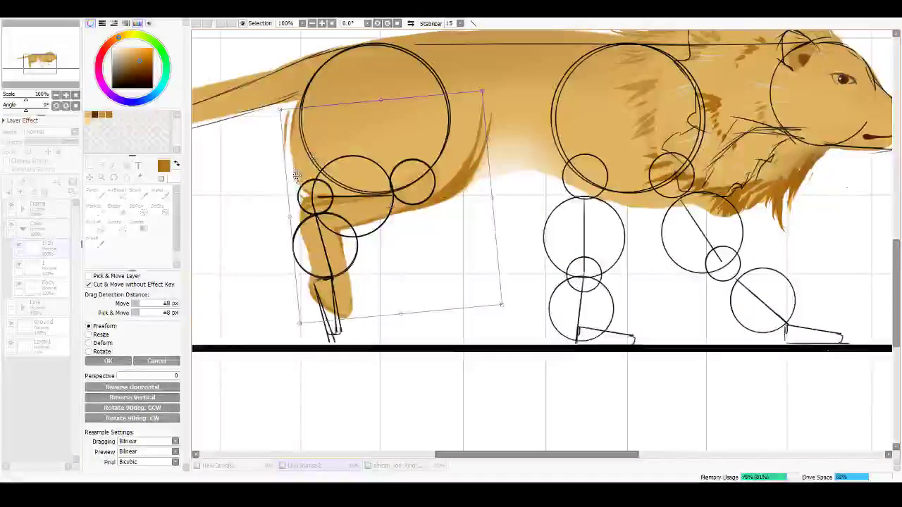
pyautogui.moveTo(349, 189); pyautogui.dragTo(370, 189)
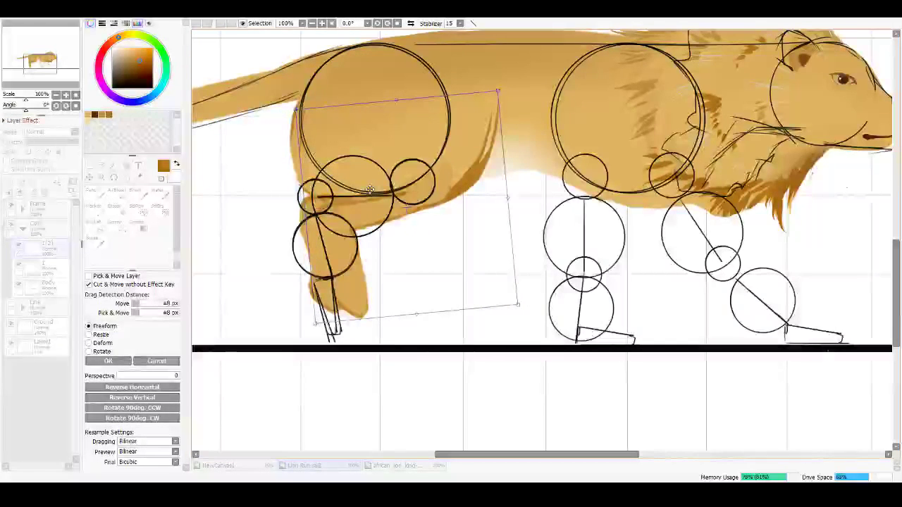
pyautogui.press('Return')
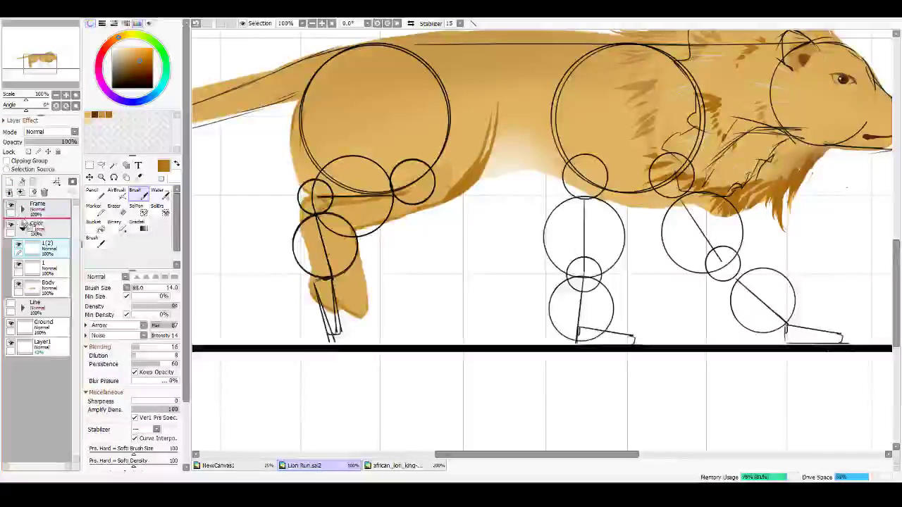
pyautogui.moveTo(46, 280); pyautogui.dragTo(47, 279)
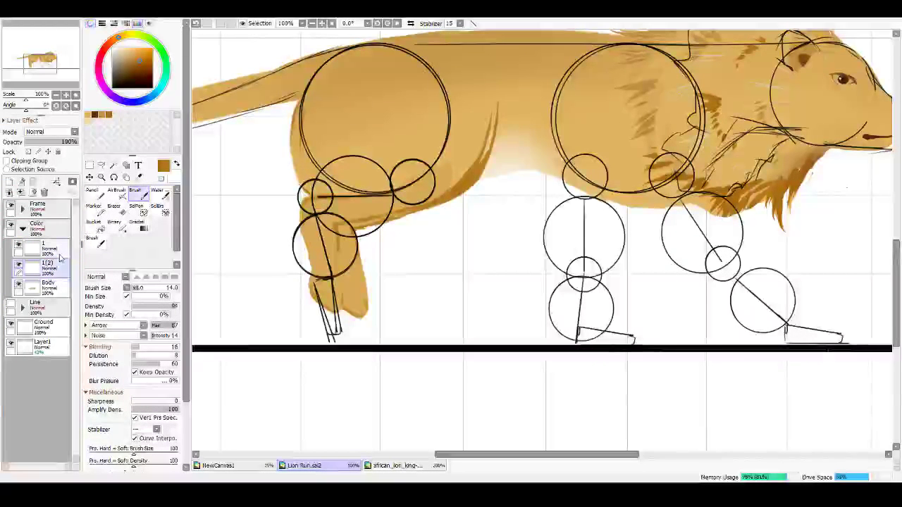
pyautogui.click(46, 265)
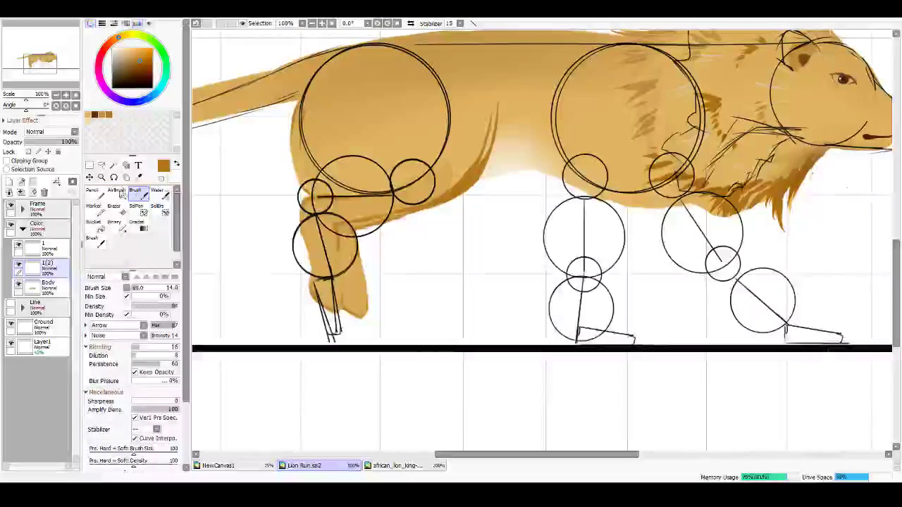
# Step: Try shading the far hind leg directly on layer 1(2) with the AirBrush enlarged to size 120
pyautogui.click(116, 190)
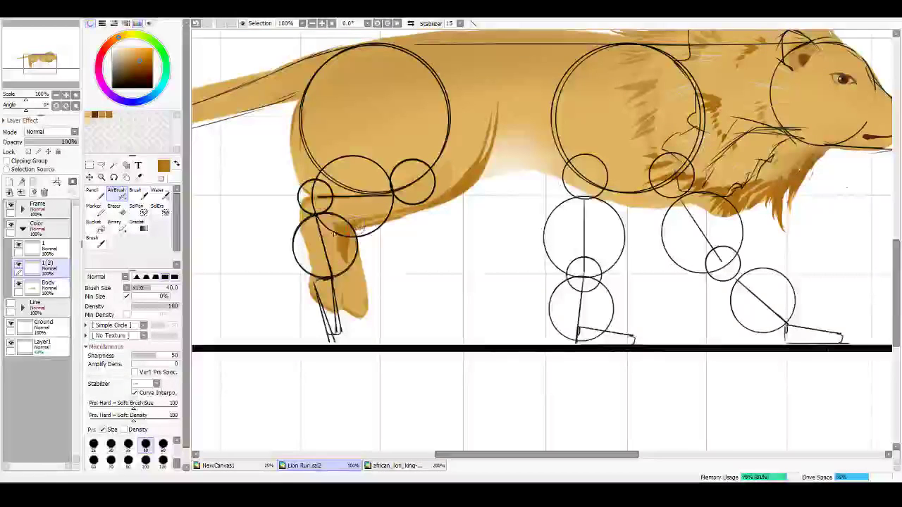
pyautogui.hotkey('ctrl', 'z')
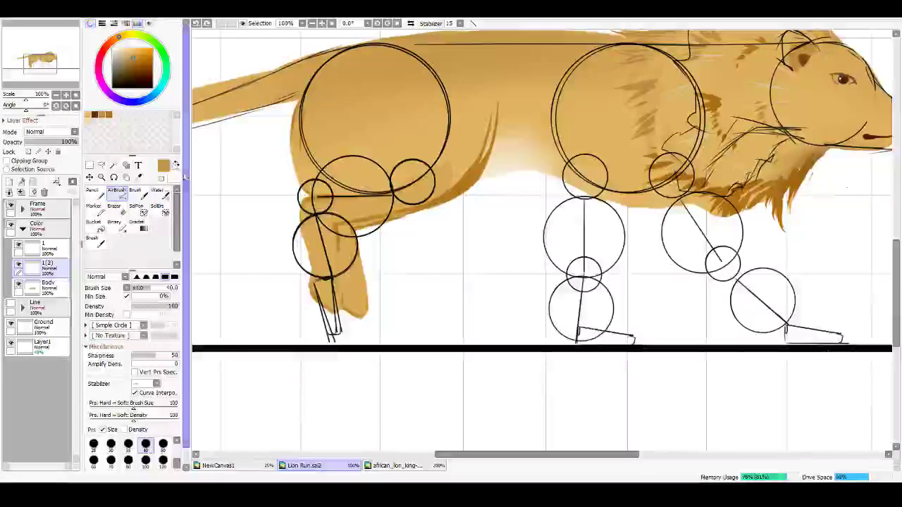
pyautogui.press(']')
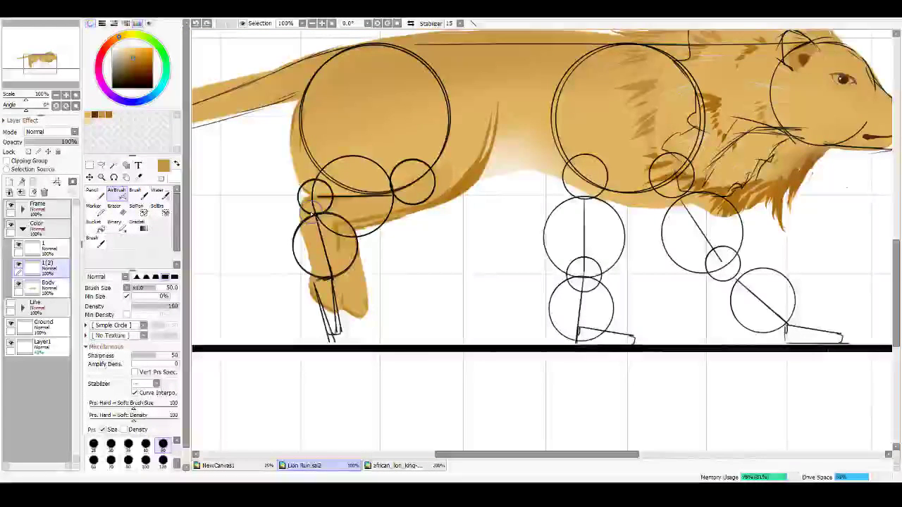
pyautogui.press(']')
pyautogui.press(']')
pyautogui.press(']')
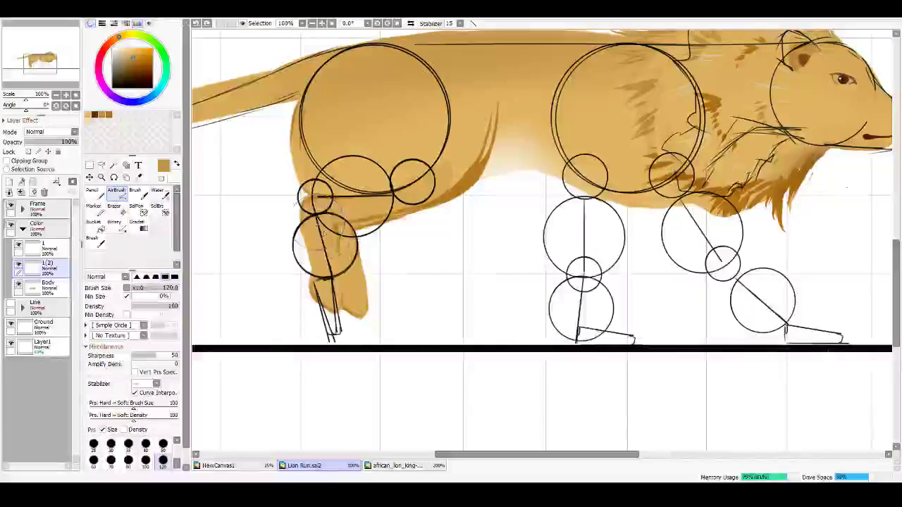
pyautogui.moveTo(336, 241); pyautogui.dragTo(361, 315)
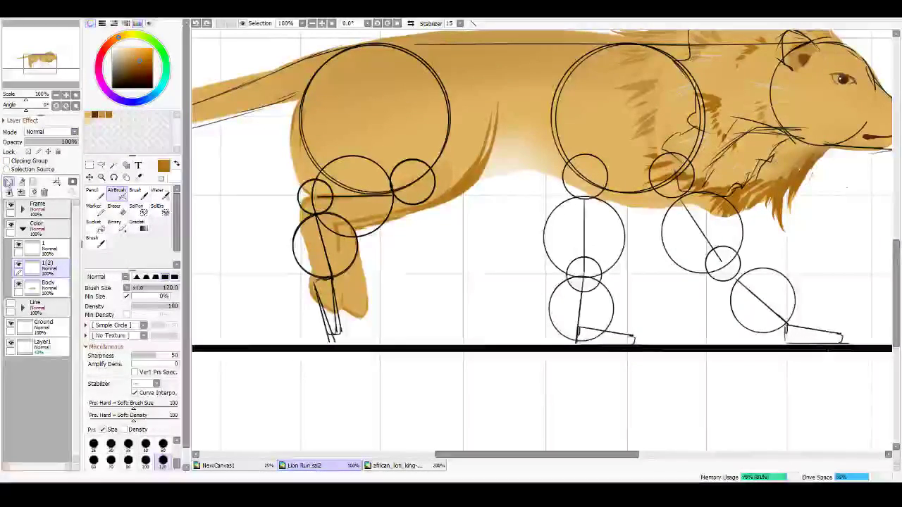
# Step: Darken the far hind leg in brown on a new clipped Multiply layer, and merge the leg layers into layer 1
pyautogui.click(9, 181)
pyautogui.click(25, 161)
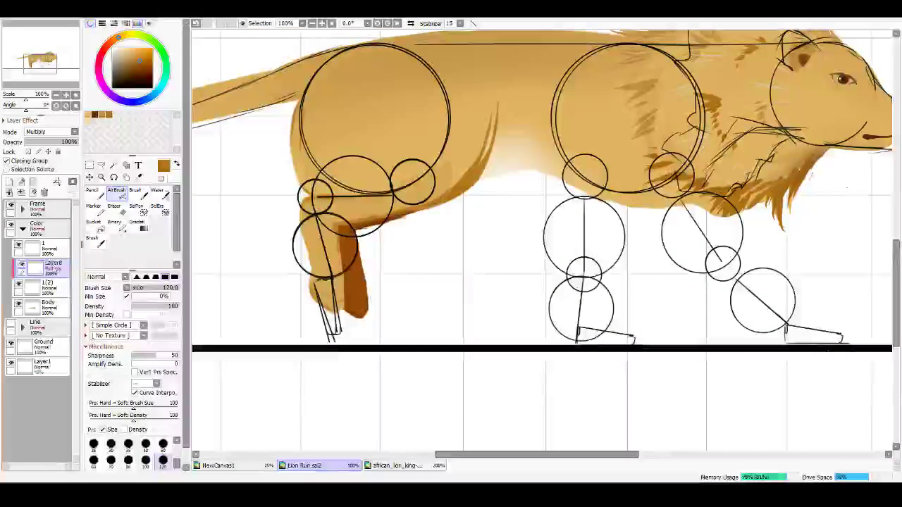
pyautogui.hotkey('ctrl', 'e')
pyautogui.click(52, 252)
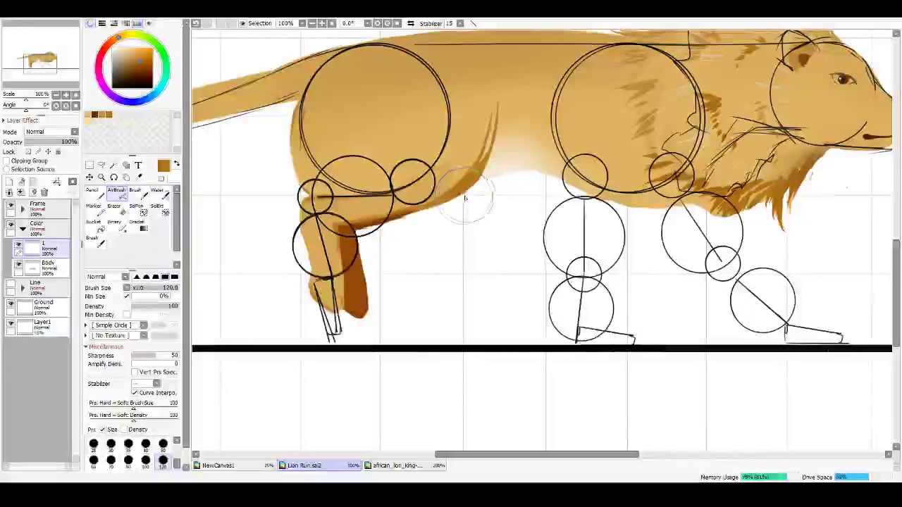
# Step: Erase the doubled shading stripe inside the thigh's front edge with the Eraser at size 50
pyautogui.press('e')
pyautogui.moveTo(475, 141)
pyautogui.mouseDown()
pyautogui.moveTo(484, 117)
pyautogui.moveTo(488, 128)
pyautogui.moveTo(483, 118)
pyautogui.moveTo(472, 141)
pyautogui.moveTo(483, 112)
pyautogui.moveTo(465, 165)
pyautogui.moveTo(475, 134)
pyautogui.moveTo(460, 171)
pyautogui.moveTo(466, 153)
pyautogui.moveTo(447, 184)
pyautogui.moveTo(451, 169)
pyautogui.moveTo(433, 185)
pyautogui.moveTo(456, 177)
pyautogui.moveTo(429, 190)
pyautogui.mouseUp()
pyautogui.hotkey('ctrl', 'z')
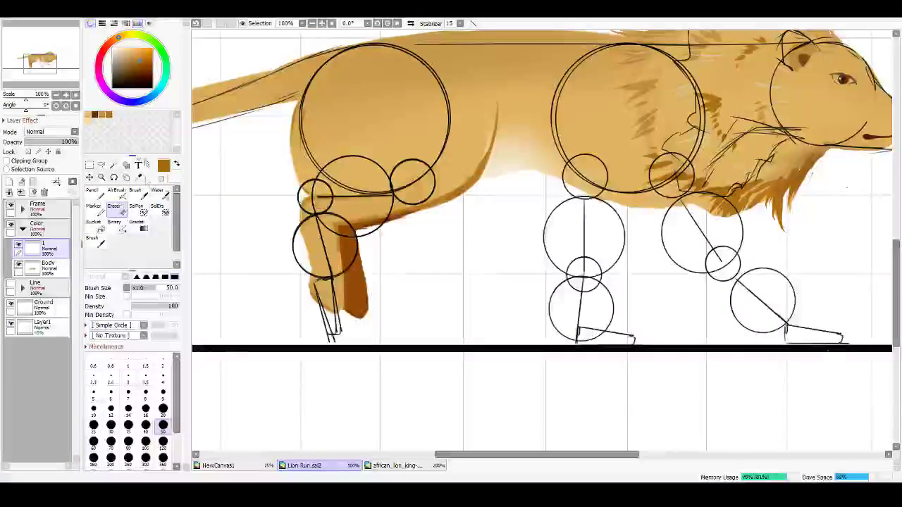
# Step: Paint the forward-reaching front leg in tan on layer 1 with the AirBrush at size 120, following the guide from shoulder to paw
pyautogui.moveTo(507, 121); pyautogui.dragTo(315, 165)
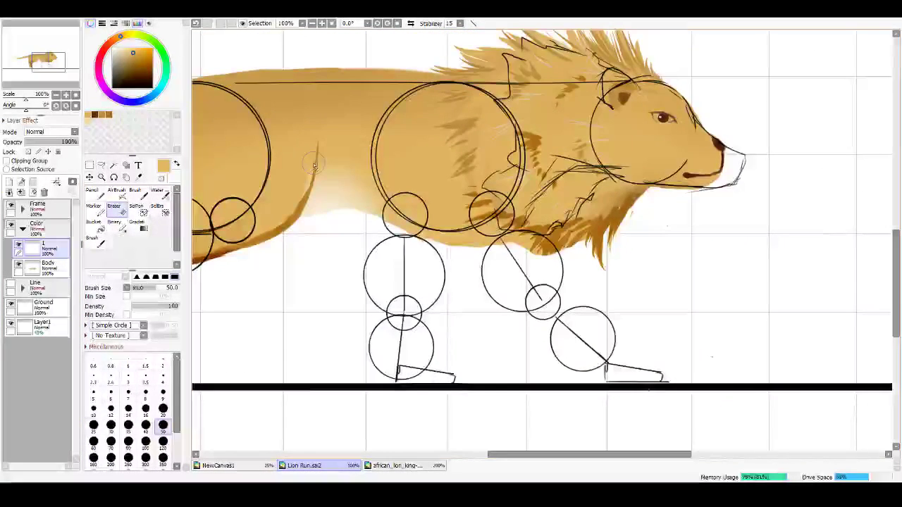
pyautogui.moveTo(711, 214); pyautogui.dragTo(666, 191)
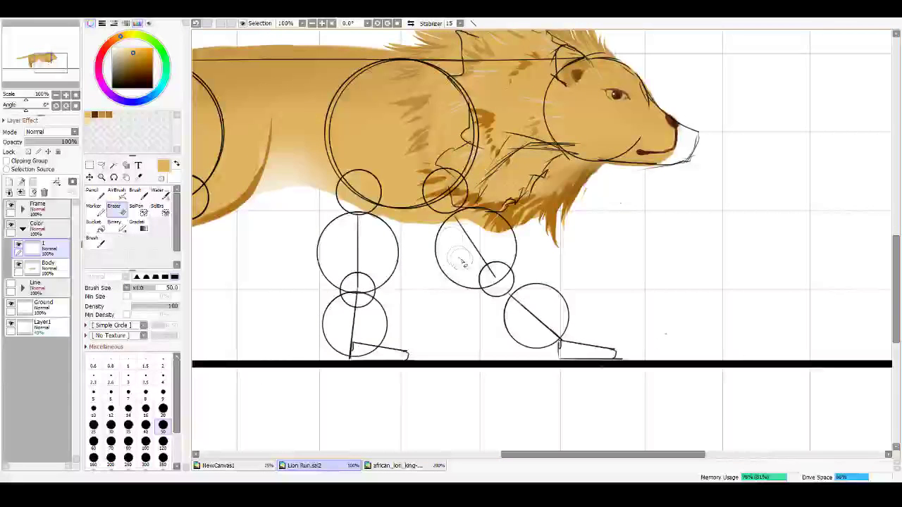
pyautogui.press('v')
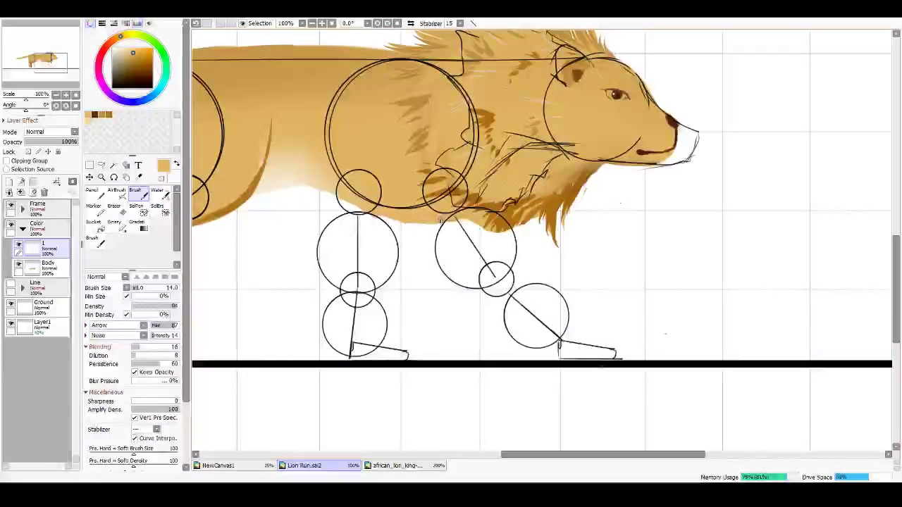
pyautogui.press('b')
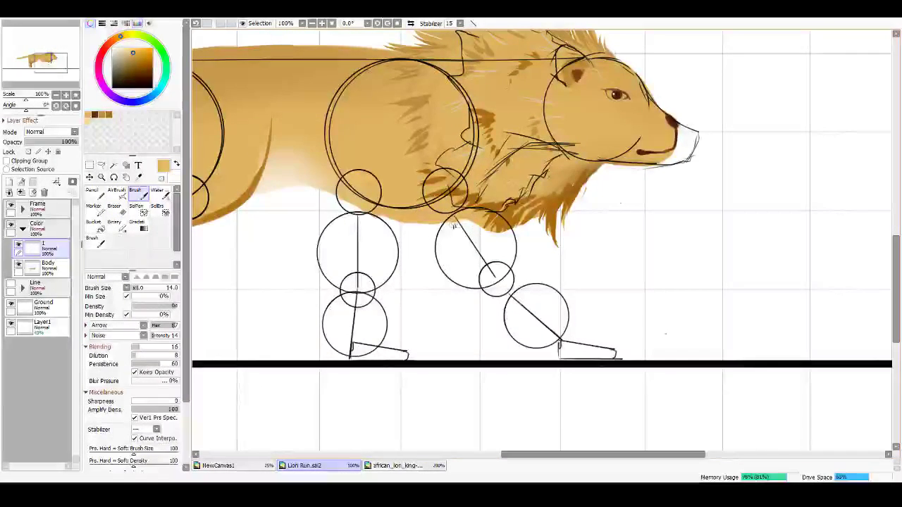
pyautogui.press('v')
pyautogui.moveTo(453, 225)
pyautogui.mouseDown()
pyautogui.moveTo(472, 257)
pyautogui.moveTo(452, 222)
pyautogui.moveTo(487, 256)
pyautogui.moveTo(457, 222)
pyautogui.moveTo(467, 252)
pyautogui.moveTo(445, 214)
pyautogui.moveTo(454, 251)
pyautogui.moveTo(432, 218)
pyautogui.moveTo(473, 283)
pyautogui.moveTo(449, 237)
pyautogui.moveTo(504, 291)
pyautogui.moveTo(464, 237)
pyautogui.moveTo(514, 295)
pyautogui.moveTo(470, 221)
pyautogui.moveTo(522, 292)
pyautogui.mouseUp()
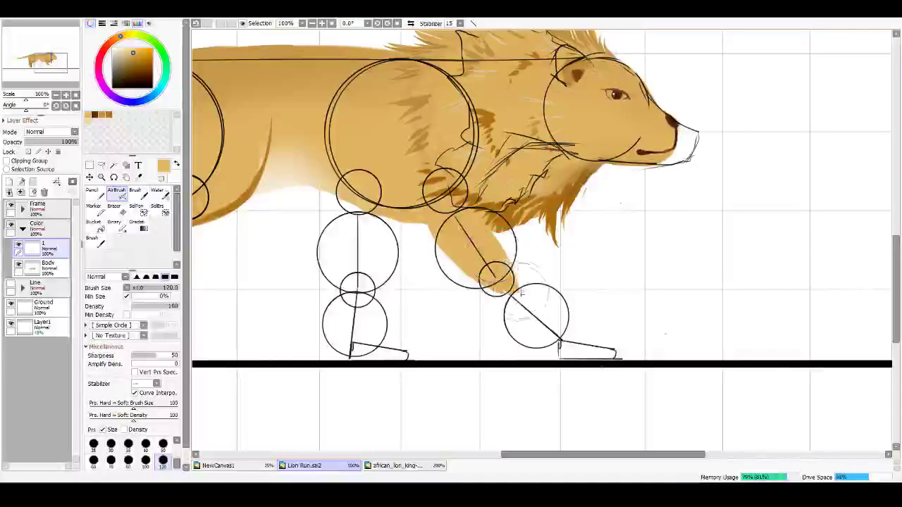
pyautogui.moveTo(502, 259); pyautogui.dragTo(492, 231)
pyautogui.moveTo(489, 265)
pyautogui.mouseDown()
pyautogui.moveTo(511, 306)
pyautogui.moveTo(473, 248)
pyautogui.moveTo(496, 297)
pyautogui.moveTo(466, 255)
pyautogui.moveTo(488, 290)
pyautogui.moveTo(588, 354)
pyautogui.moveTo(572, 351)
pyautogui.moveTo(609, 353)
pyautogui.mouseUp()
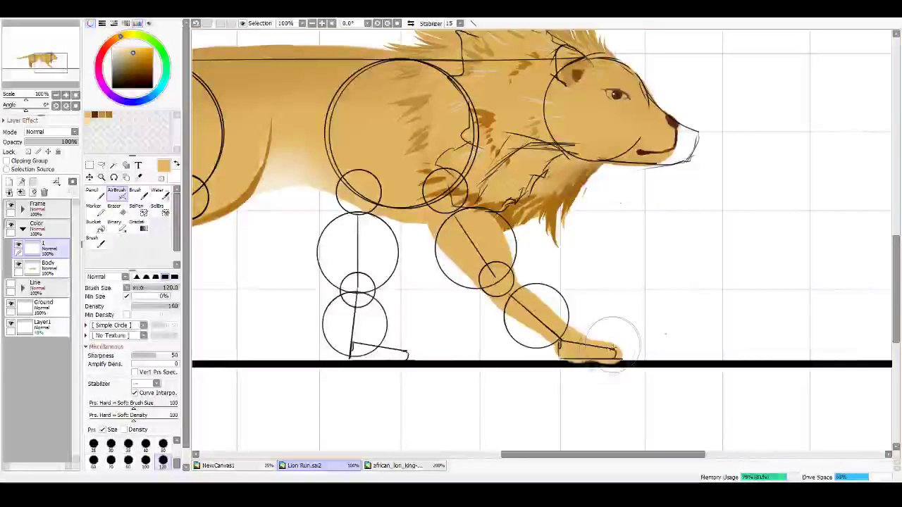
# Step: Trim the forward-reaching front leg's paw and lower edge to the guide with the Eraser at size 50
pyautogui.press('e')
pyautogui.moveTo(610, 339)
pyautogui.mouseDown()
pyautogui.moveTo(631, 356)
pyautogui.moveTo(627, 363)
pyautogui.moveTo(539, 363)
pyautogui.moveTo(552, 353)
pyautogui.moveTo(568, 368)
pyautogui.mouseUp()
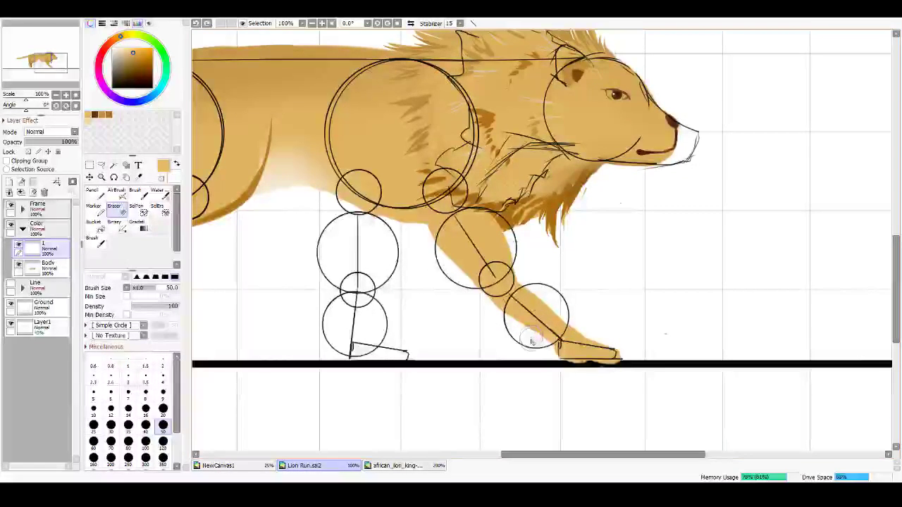
pyautogui.moveTo(567, 364)
pyautogui.mouseDown()
pyautogui.moveTo(571, 374)
pyautogui.moveTo(641, 379)
pyautogui.mouseUp()
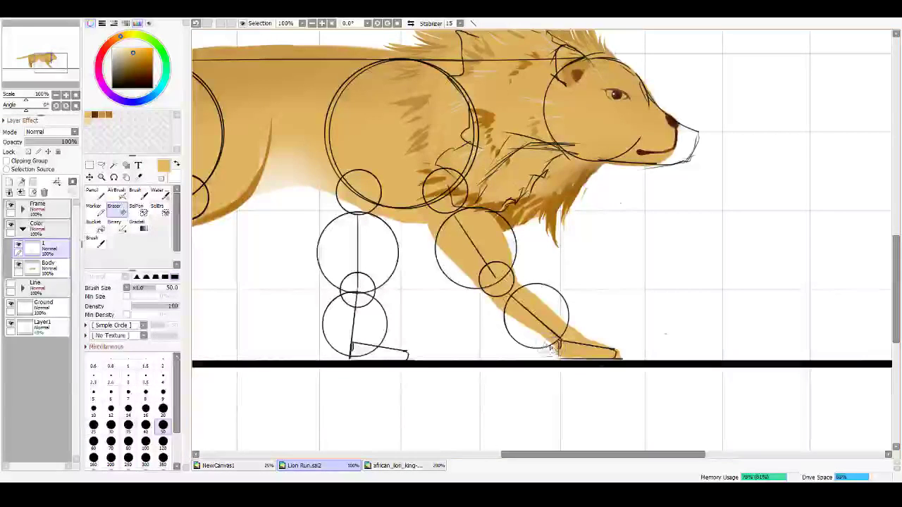
# Step: Paint the upright front leg in tan down to its paw along the guide, with the AirBrush at size 30 and 50
pyautogui.press('v')
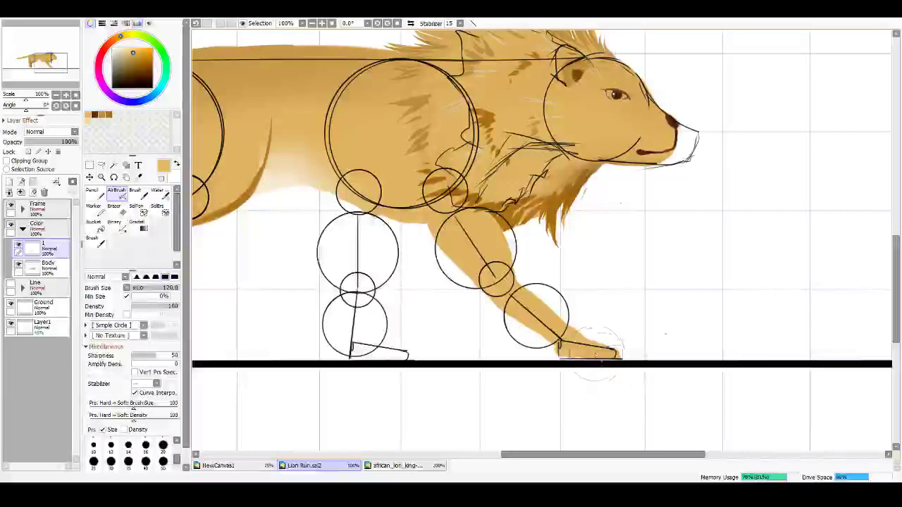
pyautogui.press('[')
pyautogui.press('[')
pyautogui.press('[')
pyautogui.press('[')
pyautogui.press('[')
pyautogui.press('[')
pyautogui.press('[')
pyautogui.press('[')
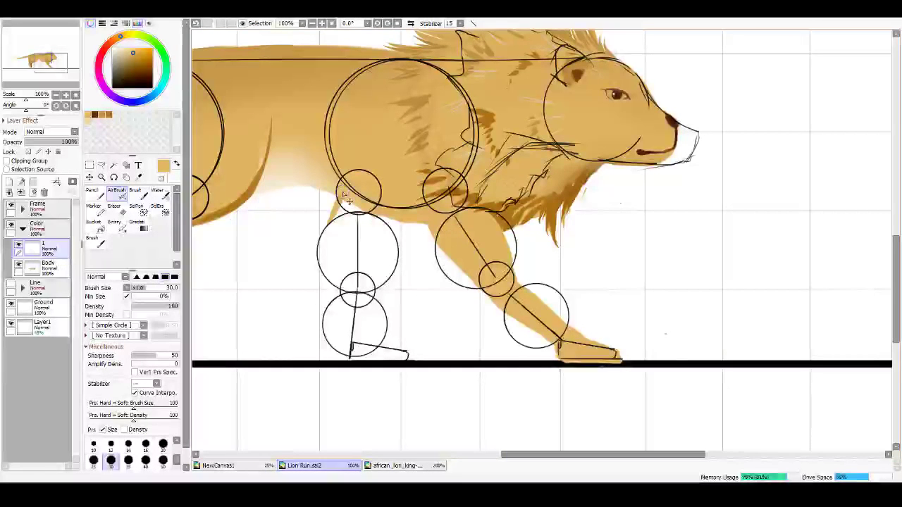
pyautogui.moveTo(335, 229)
pyautogui.mouseDown()
pyautogui.moveTo(346, 191)
pyautogui.moveTo(341, 254)
pyautogui.moveTo(353, 200)
pyautogui.moveTo(366, 220)
pyautogui.mouseUp()
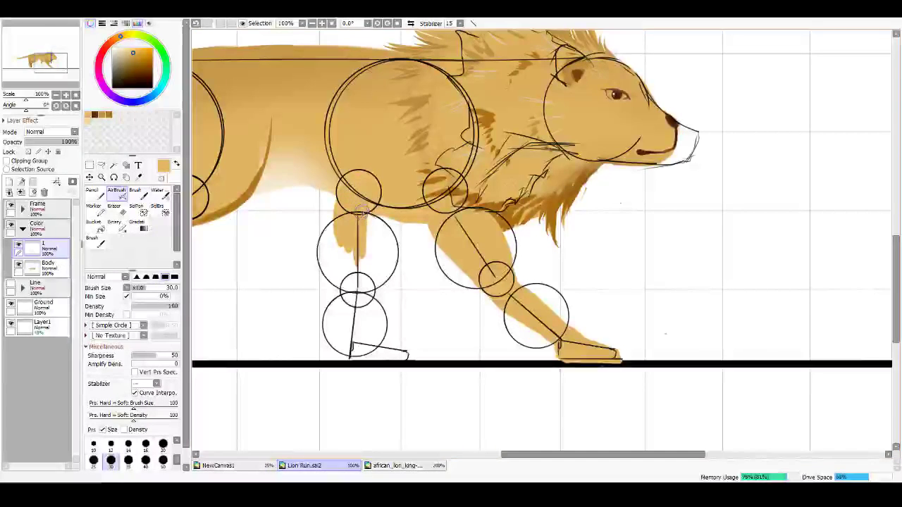
pyautogui.moveTo(372, 201)
pyautogui.mouseDown()
pyautogui.moveTo(365, 301)
pyautogui.moveTo(371, 252)
pyautogui.moveTo(361, 226)
pyautogui.moveTo(349, 298)
pyautogui.moveTo(341, 227)
pyautogui.moveTo(342, 268)
pyautogui.moveTo(341, 234)
pyautogui.mouseUp()
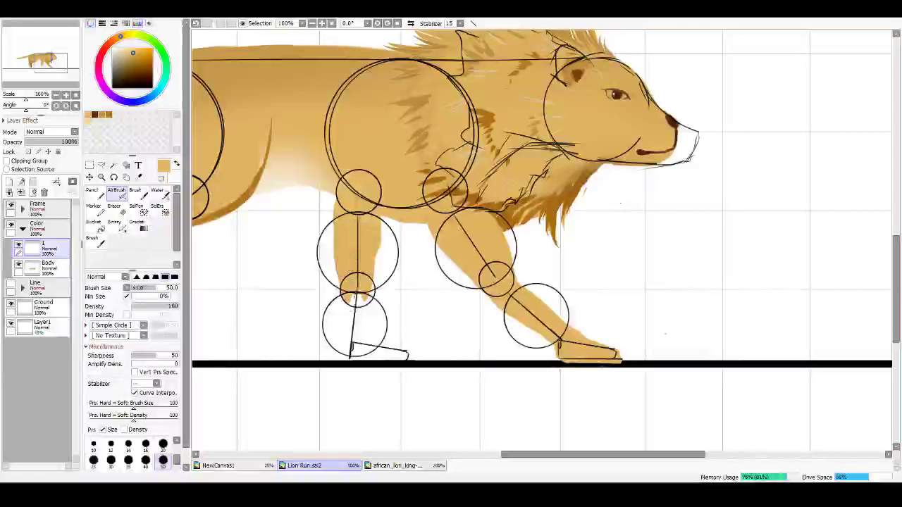
pyautogui.moveTo(356, 301)
pyautogui.mouseDown()
pyautogui.moveTo(349, 344)
pyautogui.moveTo(356, 322)
pyautogui.moveTo(361, 351)
pyautogui.moveTo(405, 357)
pyautogui.moveTo(340, 356)
pyautogui.moveTo(407, 361)
pyautogui.moveTo(344, 345)
pyautogui.moveTo(340, 315)
pyautogui.mouseUp()
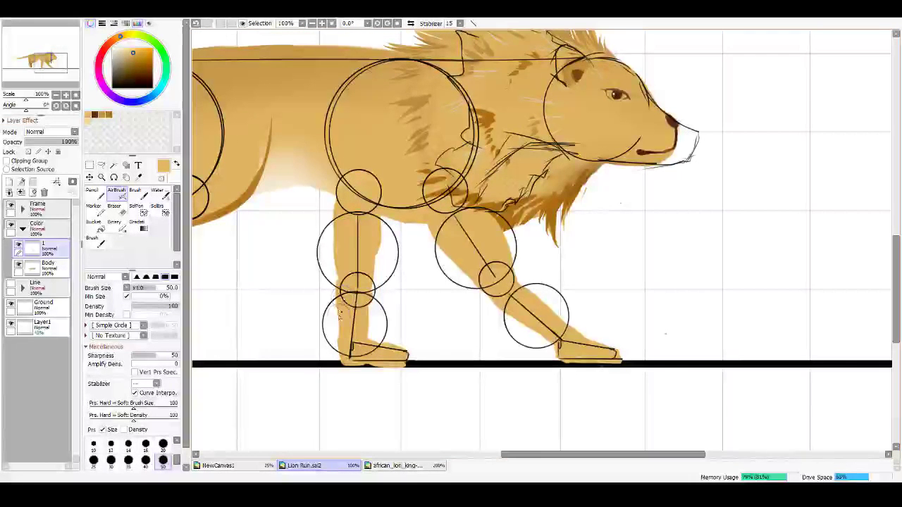
pyautogui.moveTo(344, 257); pyautogui.dragTo(347, 331)
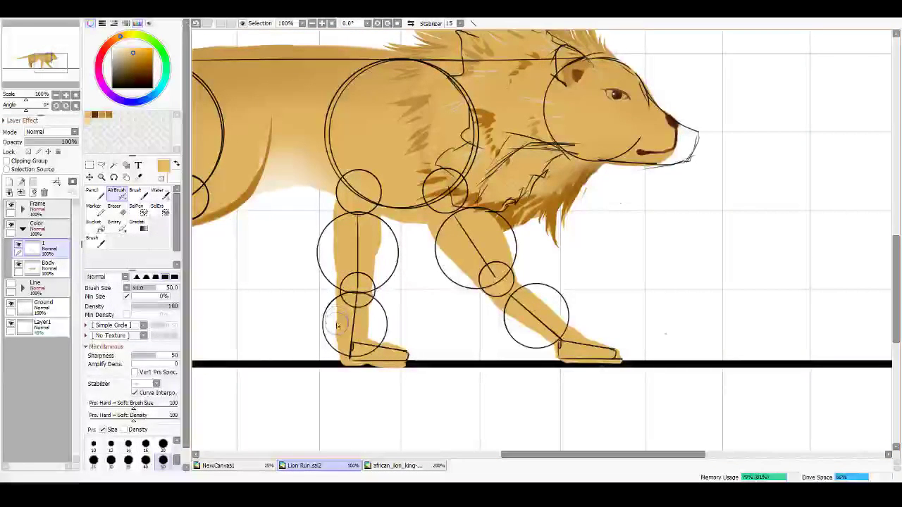
# Step: Refine the upright front leg's outline, erasing excess along its edges and paw and filling in the upper leg where it joins the body
pyautogui.press('e')
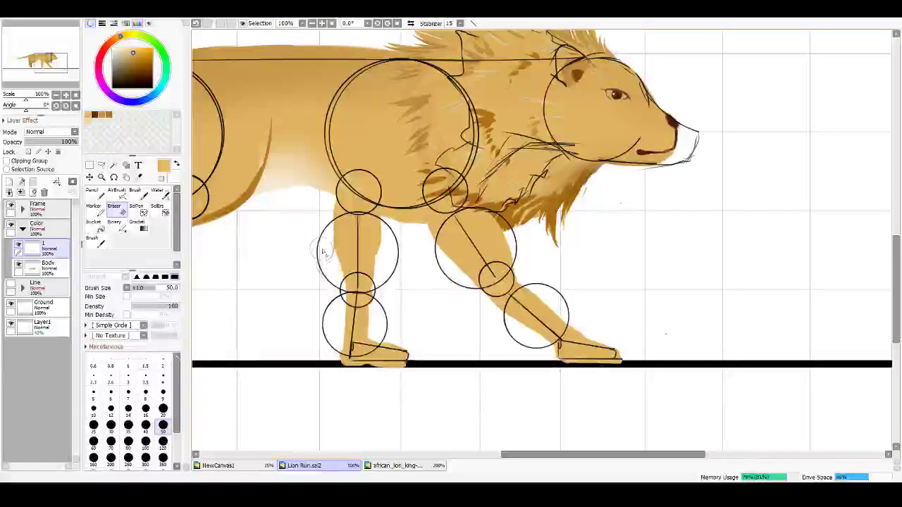
pyautogui.moveTo(328, 281)
pyautogui.mouseDown()
pyautogui.moveTo(329, 246)
pyautogui.moveTo(318, 199)
pyautogui.mouseUp()
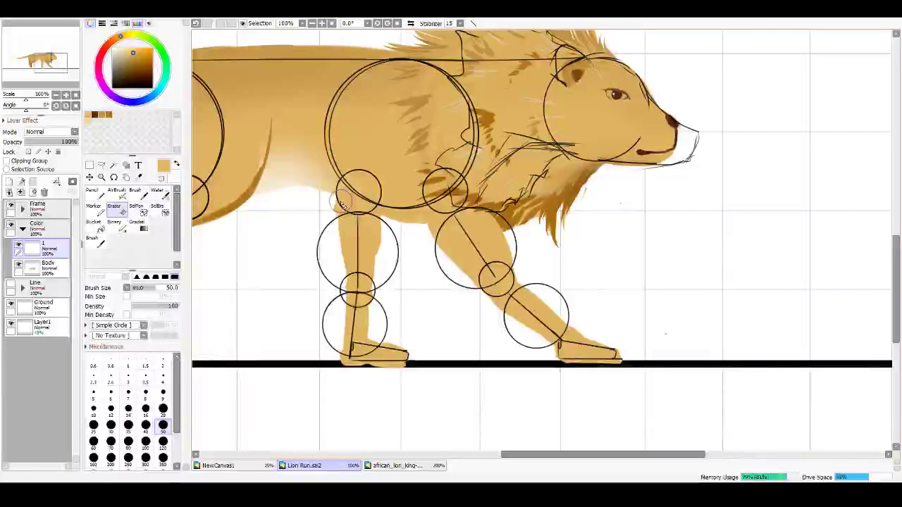
pyautogui.press('b')
pyautogui.moveTo(339, 191)
pyautogui.mouseDown()
pyautogui.moveTo(342, 229)
pyautogui.moveTo(336, 189)
pyautogui.moveTo(344, 197)
pyautogui.moveTo(330, 181)
pyautogui.moveTo(346, 245)
pyautogui.moveTo(338, 181)
pyautogui.mouseUp()
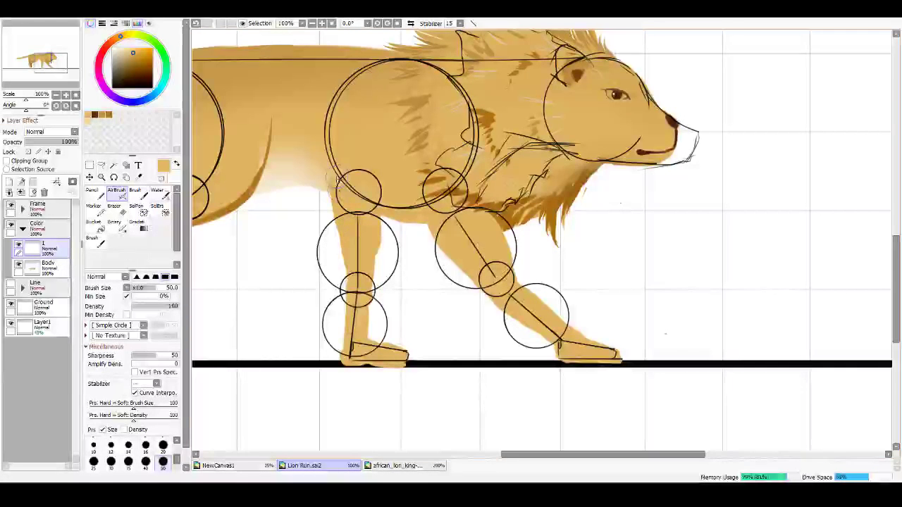
pyautogui.moveTo(343, 213); pyautogui.dragTo(347, 253)
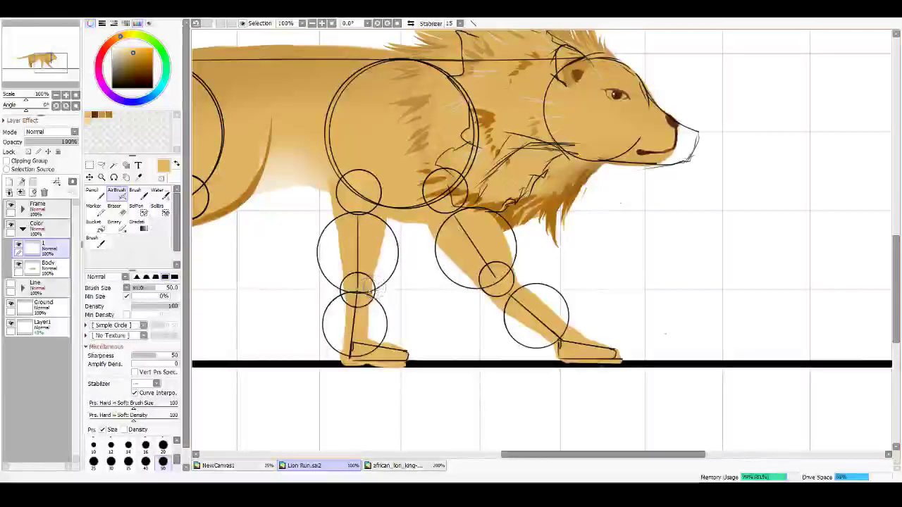
pyautogui.press('e')
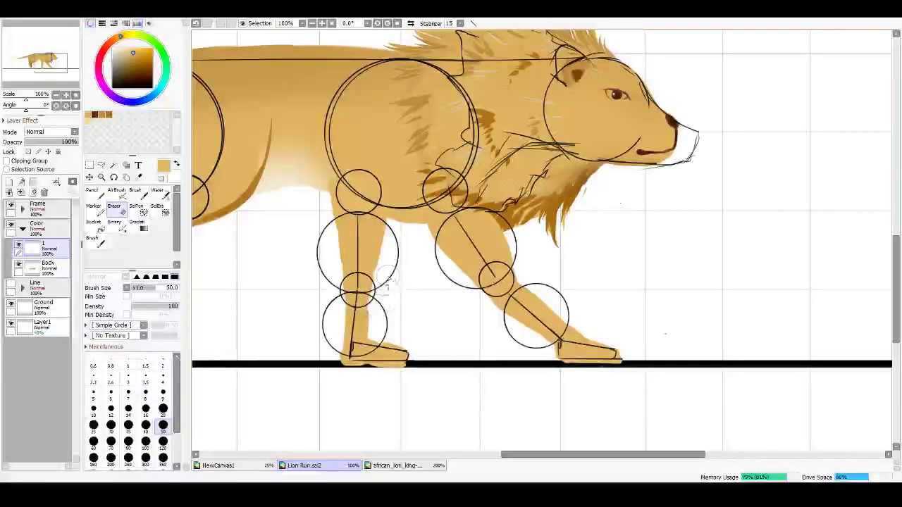
pyautogui.moveTo(379, 331)
pyautogui.mouseDown()
pyautogui.moveTo(377, 322)
pyautogui.moveTo(374, 332)
pyautogui.moveTo(416, 347)
pyautogui.mouseUp()
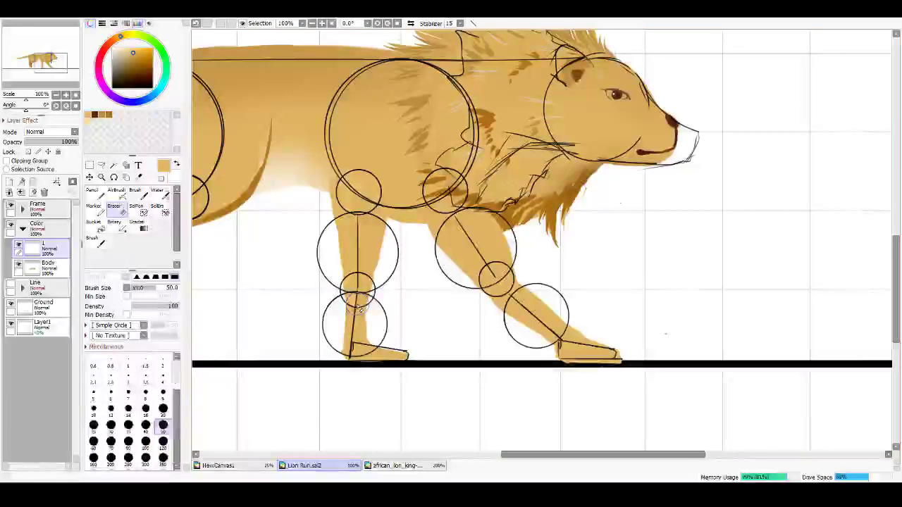
pyautogui.press('v')
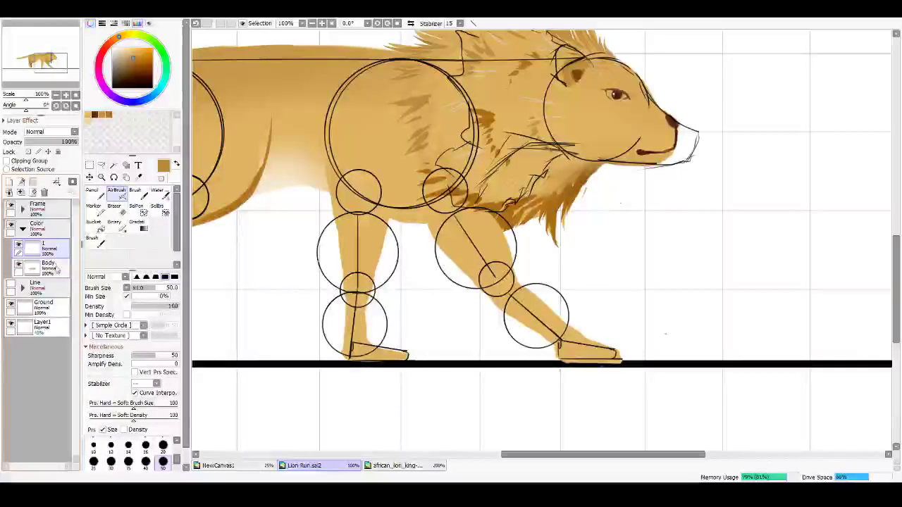
# Step: Try placing the Body layer above layer 1, and return it beneath layer 1
pyautogui.click(61, 267)
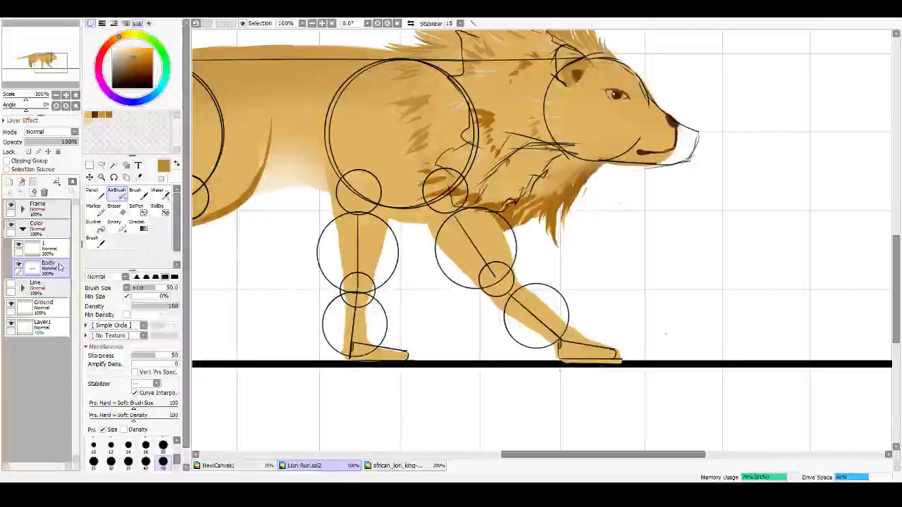
pyautogui.moveTo(60, 246); pyautogui.dragTo(60, 246)
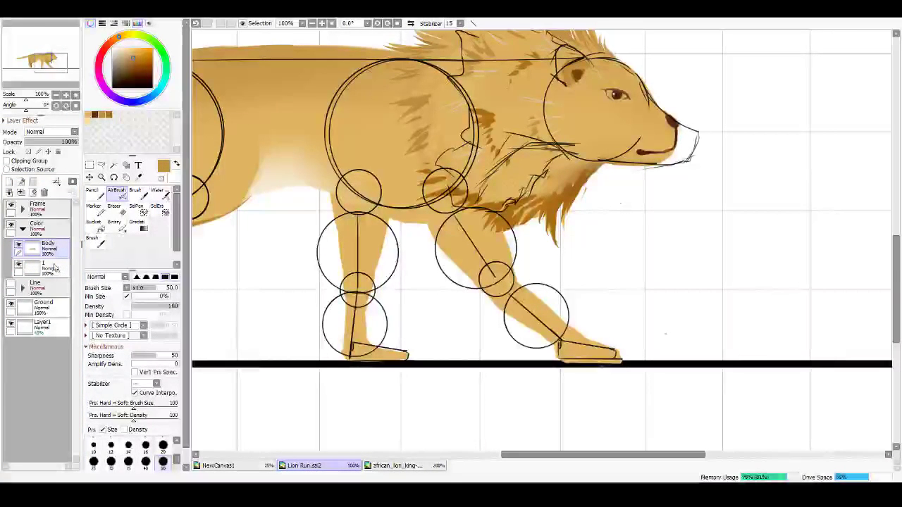
pyautogui.moveTo(346, 204); pyautogui.dragTo(553, 284)
pyautogui.moveTo(439, 277); pyautogui.dragTo(336, 220)
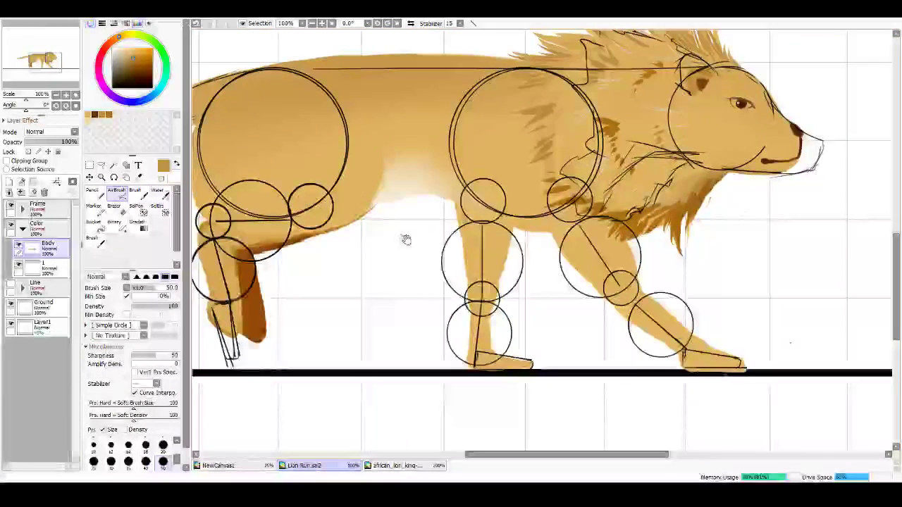
pyautogui.moveTo(56, 253); pyautogui.dragTo(62, 273)
pyautogui.click(71, 255)
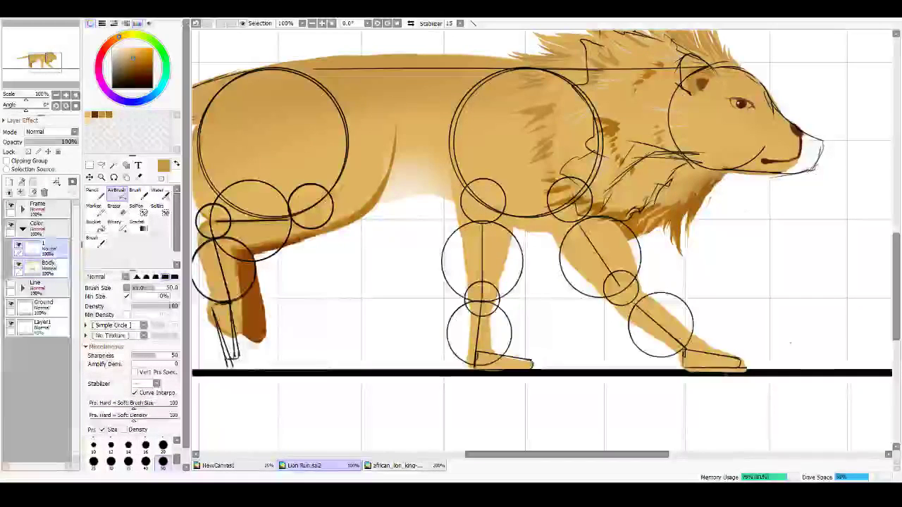
# Step: Shade the chest underside and the upright front leg's edges in a deeper brown on layer 1 with the AirBrush at size 9
pyautogui.scroll(-1, 604, 225)
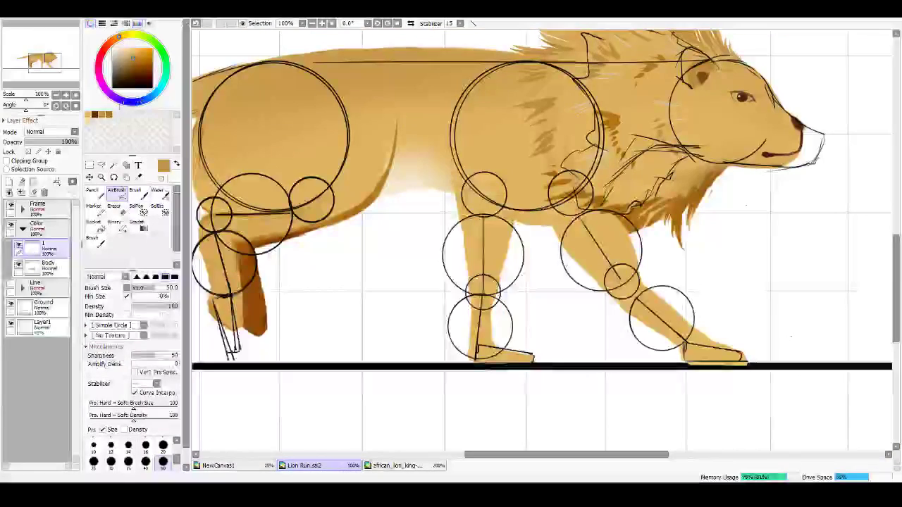
pyautogui.press('[')
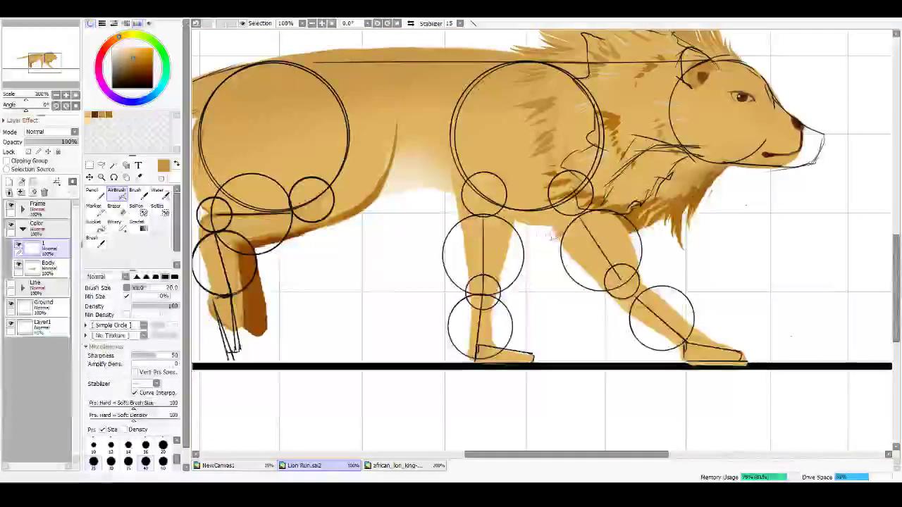
pyautogui.press('[')
pyautogui.press('[')
pyautogui.press('[')
pyautogui.press('[')
pyautogui.press('[')
pyautogui.press('[')
pyautogui.press('[')
pyautogui.press('[')
pyautogui.press('[')
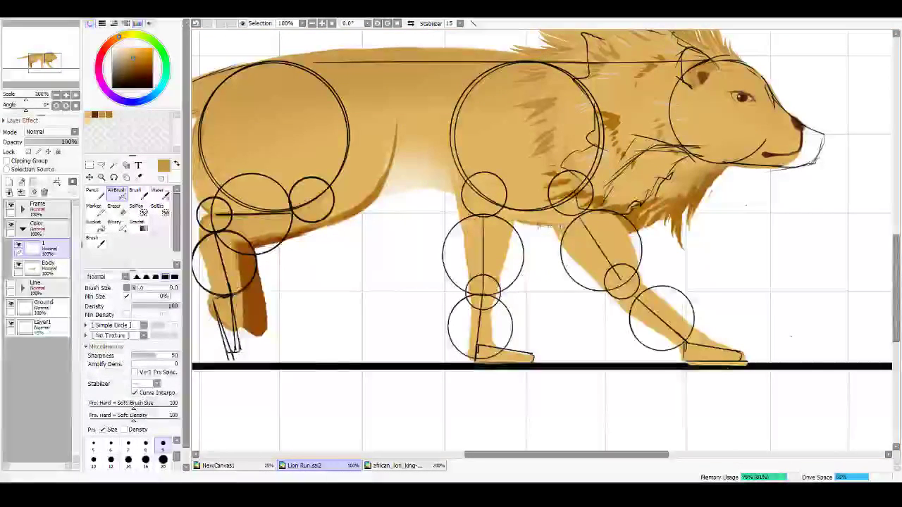
pyautogui.hotkey('ctrl', 'z')
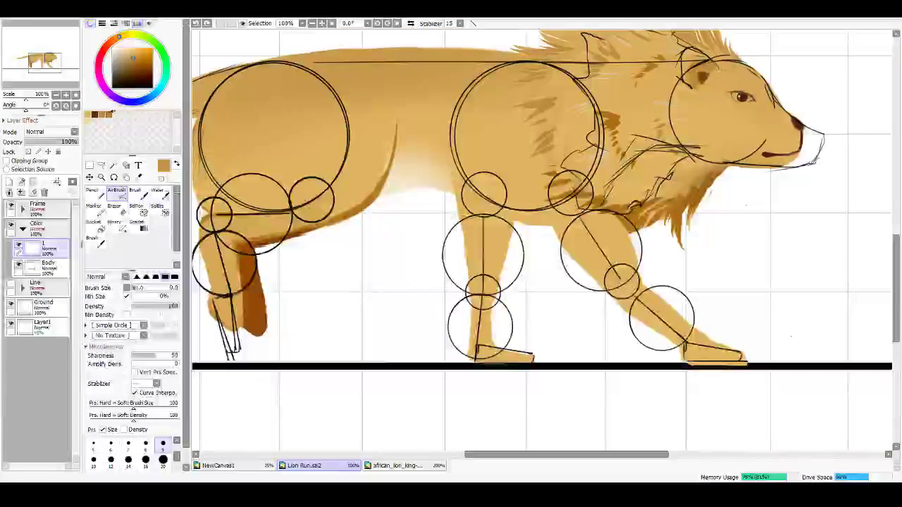
pyautogui.click(140, 60)
pyautogui.moveTo(522, 215)
pyautogui.mouseDown()
pyautogui.moveTo(506, 214)
pyautogui.moveTo(554, 225)
pyautogui.mouseUp()
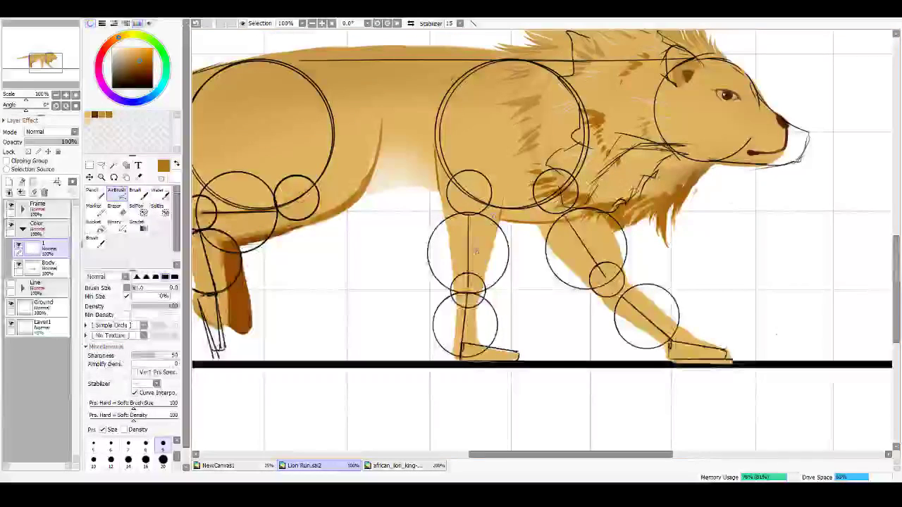
pyautogui.moveTo(459, 255); pyautogui.dragTo(467, 218)
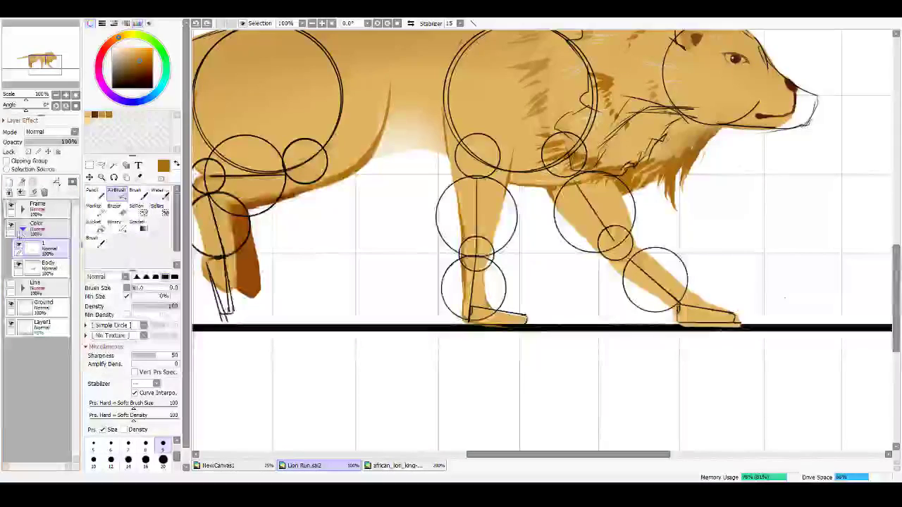
# Step: Add a Multiply clipping layer above layer 1 and shade the forward-reaching front leg down to its paw in brown with the AirBrush at size 60
pyautogui.click(10, 183)
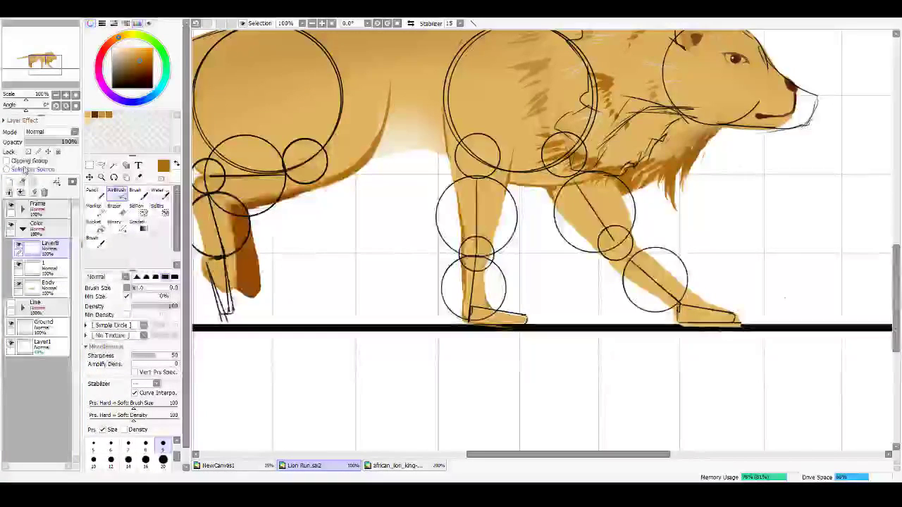
pyautogui.click(6, 161)
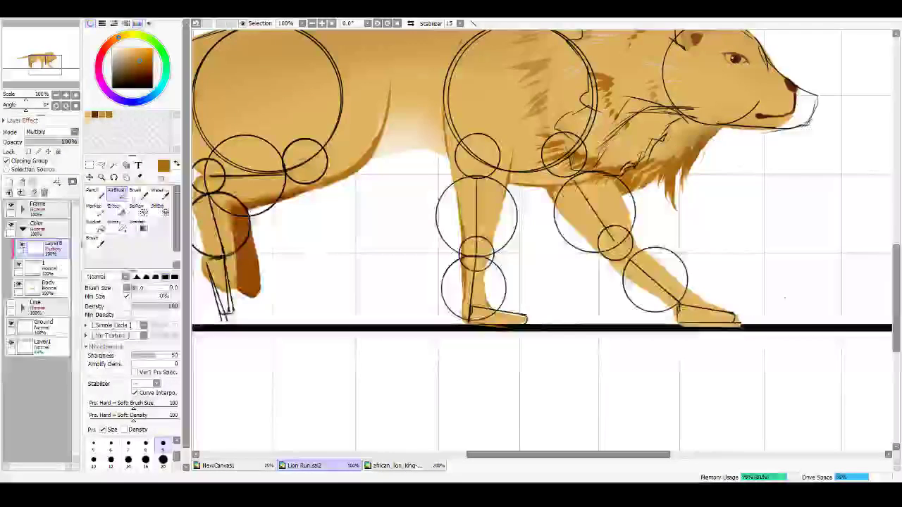
pyautogui.press(']')
pyautogui.press(']')
pyautogui.press(']')
pyautogui.press(']')
pyautogui.press(']')
pyautogui.press(']')
pyautogui.press(']')
pyautogui.press(']')
pyautogui.press(']')
pyautogui.press(']')
pyautogui.press(']')
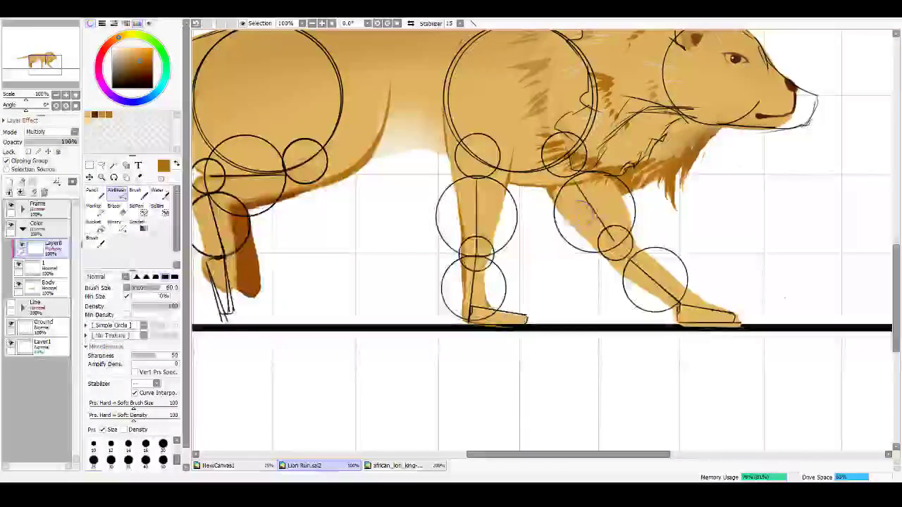
pyautogui.moveTo(598, 223)
pyautogui.mouseDown()
pyautogui.moveTo(606, 206)
pyautogui.moveTo(577, 217)
pyautogui.moveTo(554, 189)
pyautogui.moveTo(611, 184)
pyautogui.mouseUp()
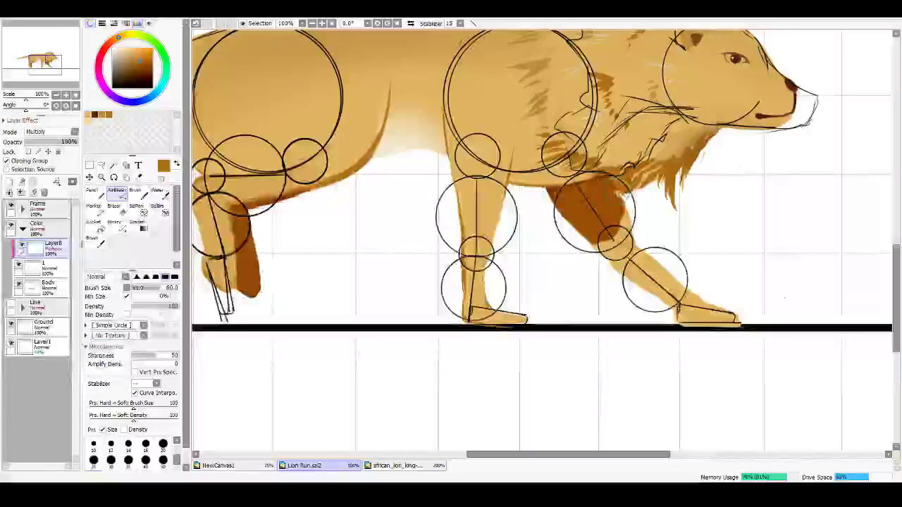
pyautogui.moveTo(620, 215)
pyautogui.mouseDown()
pyautogui.moveTo(631, 265)
pyautogui.moveTo(651, 288)
pyautogui.mouseUp()
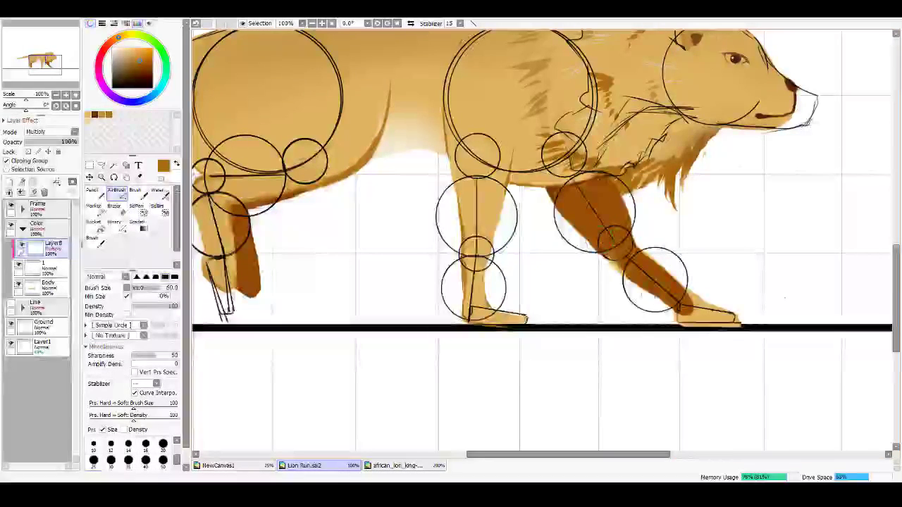
pyautogui.moveTo(695, 310)
pyautogui.mouseDown()
pyautogui.moveTo(706, 313)
pyautogui.moveTo(668, 317)
pyautogui.moveTo(749, 335)
pyautogui.mouseUp()
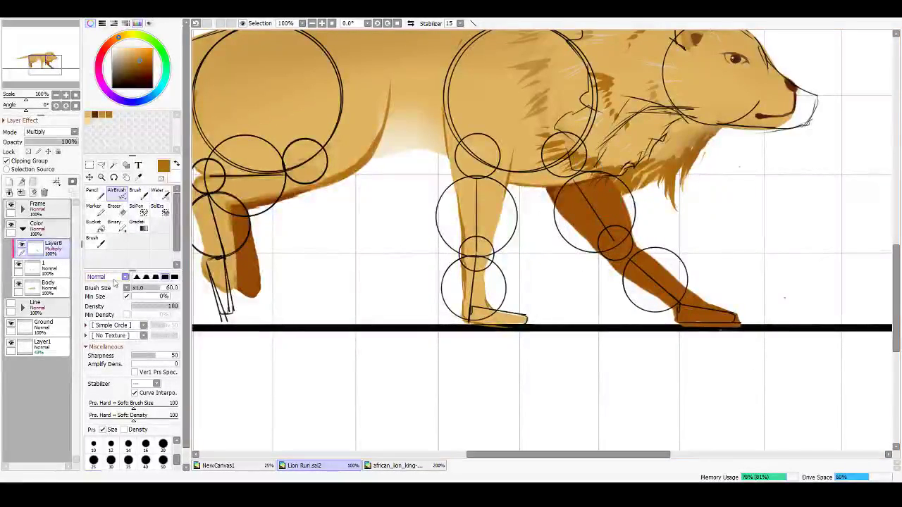
# Step: Hide the frame 1 guide, merge the Multiply shading layer into layer 1, and toggle layer 1's visibility to check the legs
pyautogui.click(23, 209)
pyautogui.click(18, 323)
pyautogui.scroll(-5, 338, 206)
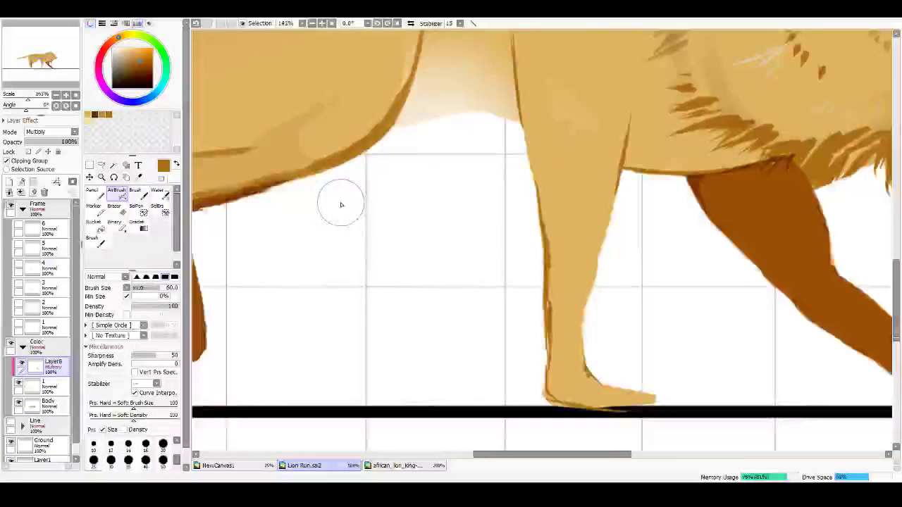
pyautogui.scroll(1, 341, 207)
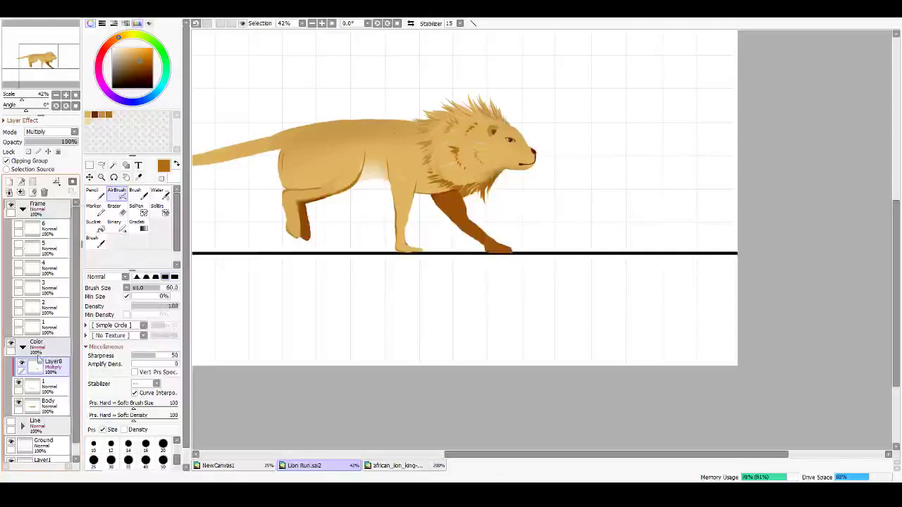
pyautogui.hotkey('ctrl', 'e')
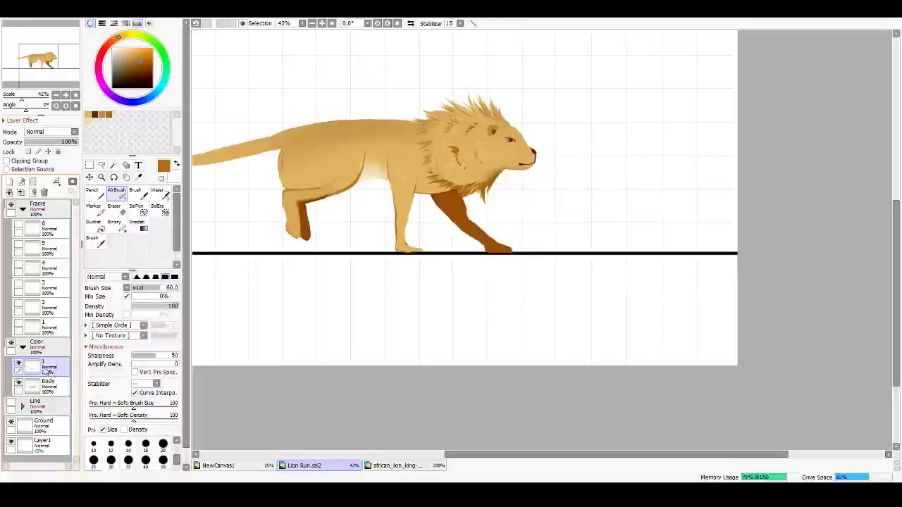
pyautogui.click(19, 364)
pyautogui.click(19, 364)
pyautogui.click(19, 363)
pyautogui.click(19, 364)
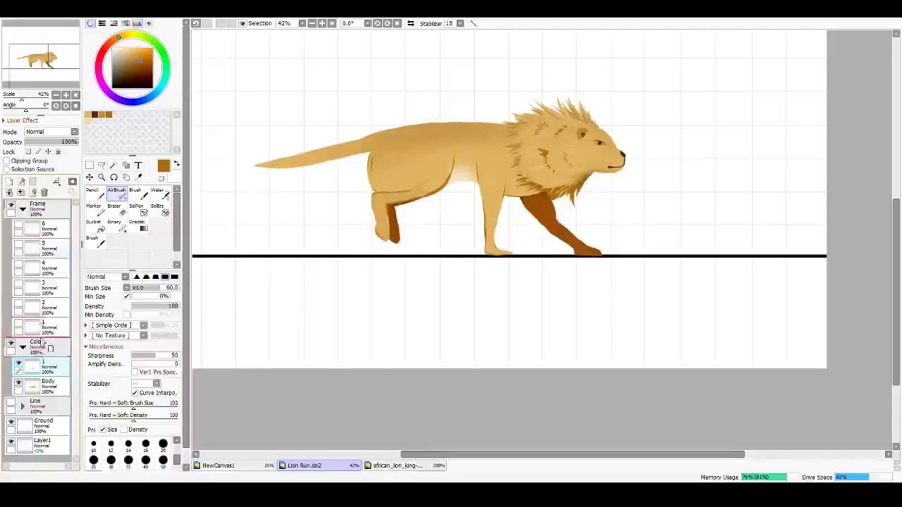
# Step: Add a layer named 2 above layer 1 in the Color folder and swap the visible guide from frame 1 to frame 2
pyautogui.click(10, 182)
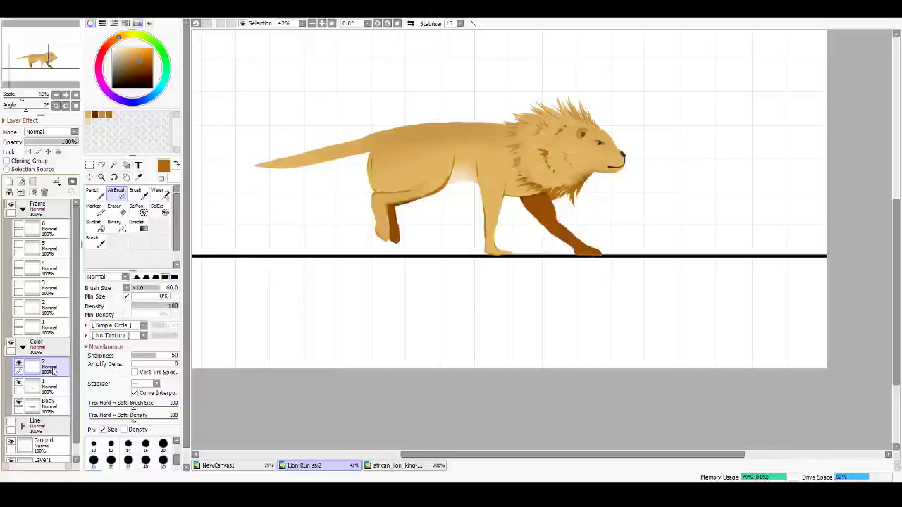
pyautogui.click(19, 323)
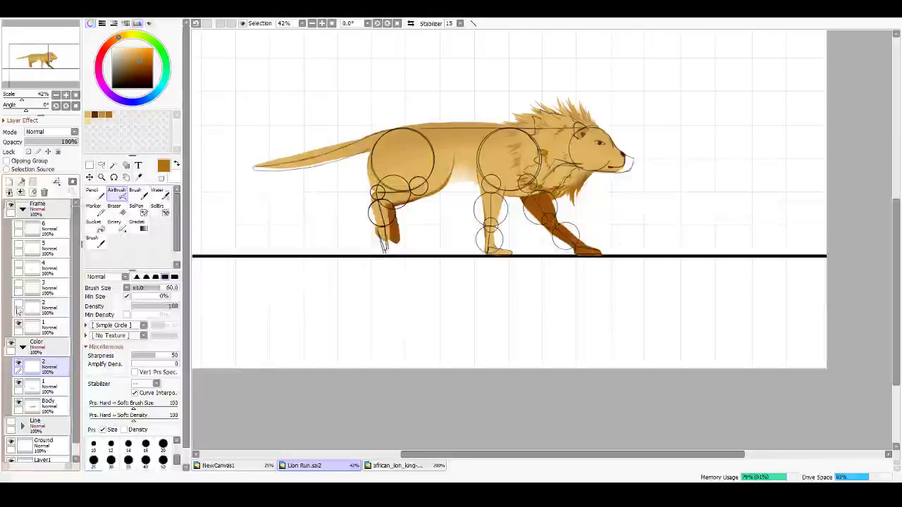
pyautogui.click(18, 303)
pyautogui.click(19, 323)
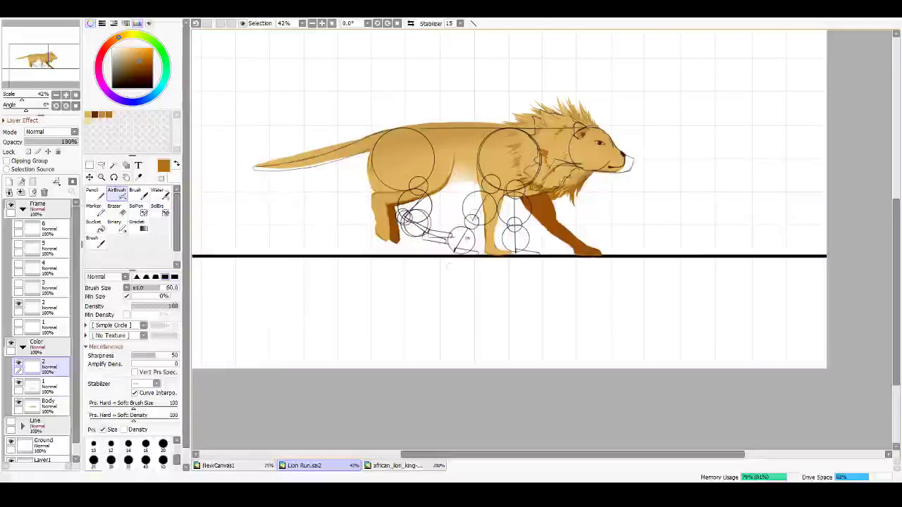
# Step: Paint frame 2's upright front leg in tan down to its paw with the AirBrush at size 60, trimming the toe with the Eraser at 50
pyautogui.scroll(-2, 585, 177)
pyautogui.scroll(8, 547, 201)
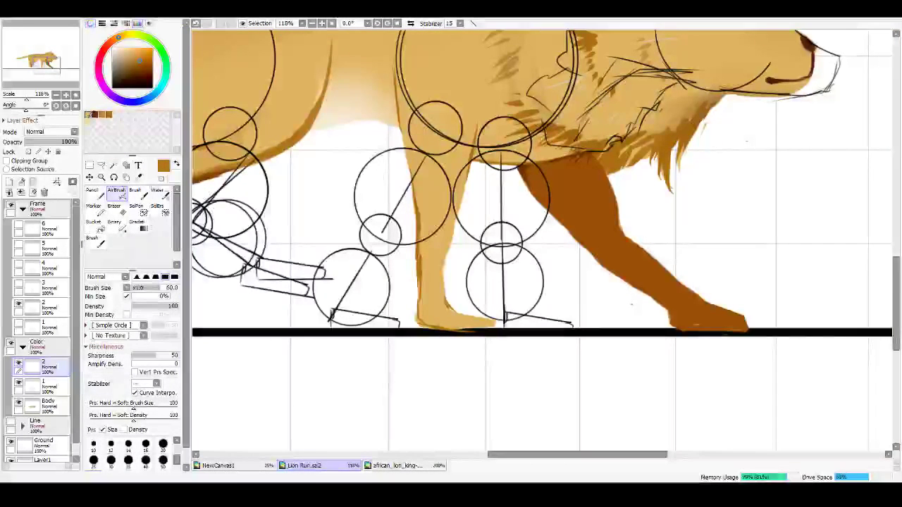
pyautogui.moveTo(444, 183); pyautogui.dragTo(483, 224)
pyautogui.moveTo(494, 163)
pyautogui.mouseDown()
pyautogui.moveTo(499, 227)
pyautogui.moveTo(514, 210)
pyautogui.mouseUp()
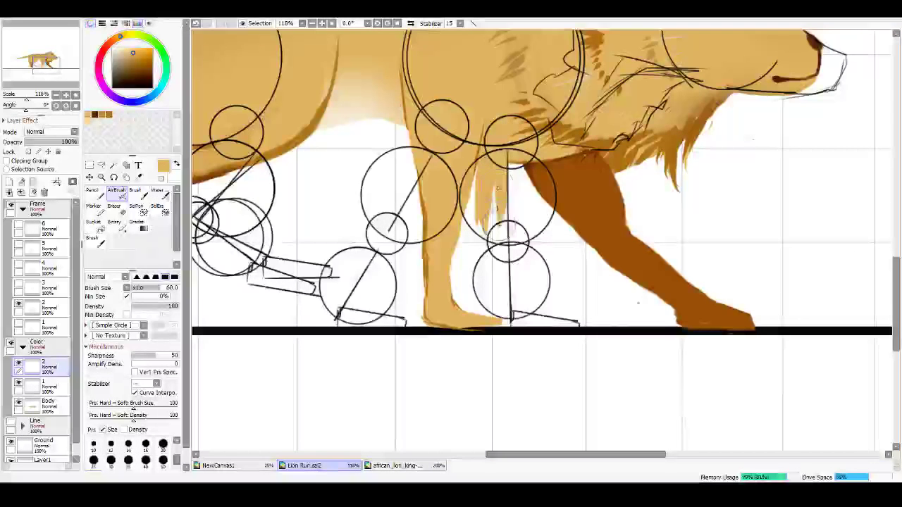
pyautogui.moveTo(519, 166); pyautogui.dragTo(509, 224)
pyautogui.moveTo(486, 170); pyautogui.dragTo(493, 232)
pyautogui.moveTo(513, 177)
pyautogui.mouseDown()
pyautogui.moveTo(498, 268)
pyautogui.moveTo(494, 238)
pyautogui.mouseUp()
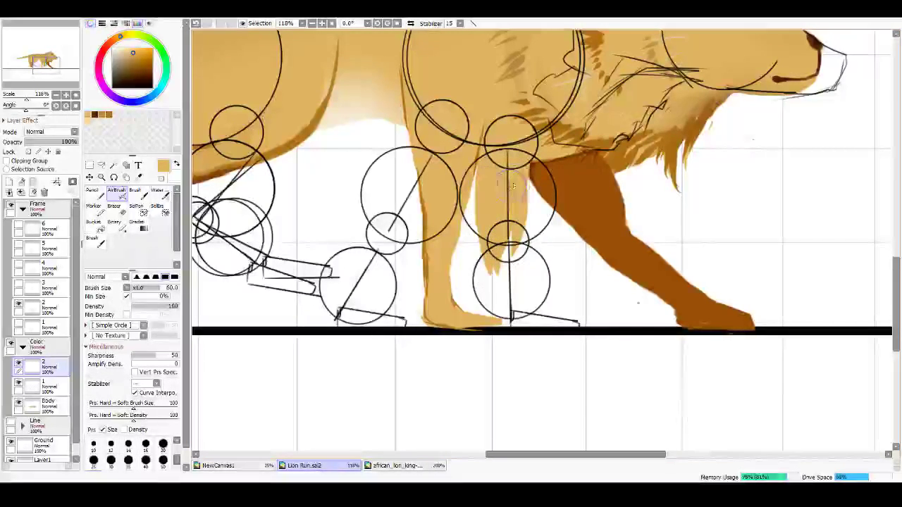
pyautogui.hotkey('ctrl', 'z')
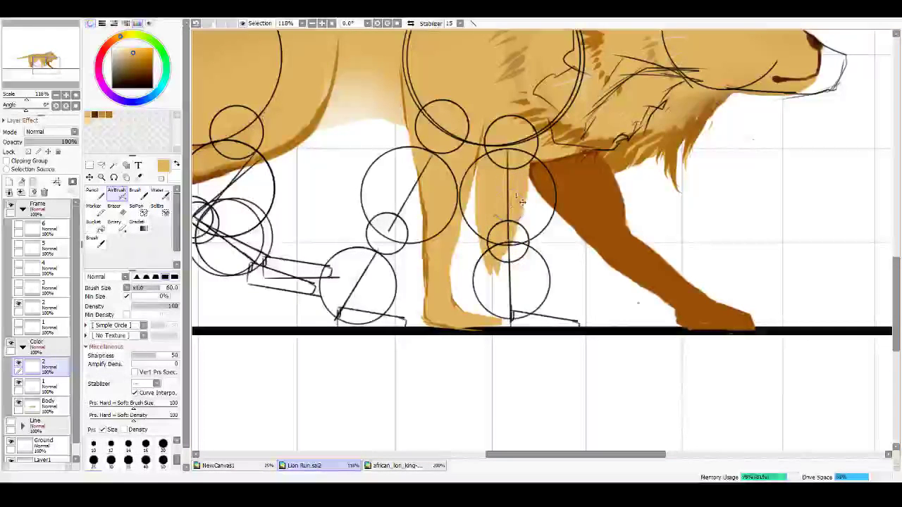
pyautogui.moveTo(520, 181)
pyautogui.mouseDown()
pyautogui.moveTo(503, 293)
pyautogui.moveTo(493, 220)
pyautogui.moveTo(507, 311)
pyautogui.moveTo(482, 236)
pyautogui.moveTo(509, 315)
pyautogui.moveTo(493, 243)
pyautogui.moveTo(498, 288)
pyautogui.moveTo(511, 311)
pyautogui.moveTo(571, 327)
pyautogui.moveTo(499, 321)
pyautogui.mouseUp()
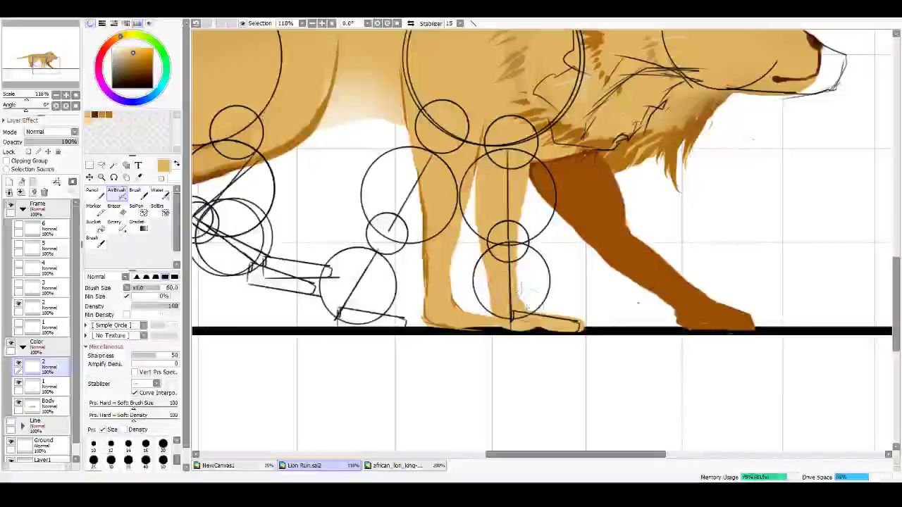
pyautogui.moveTo(543, 310); pyautogui.dragTo(582, 321)
pyautogui.press('e')
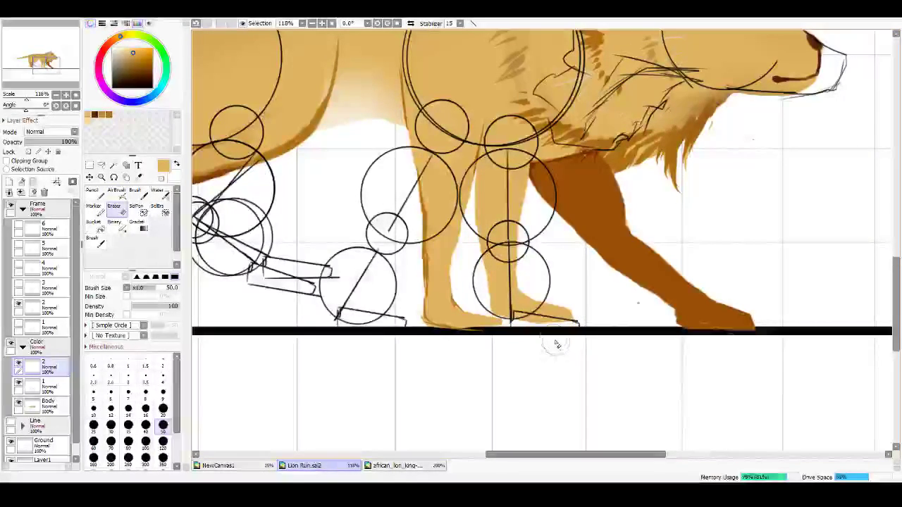
pyautogui.press('e')
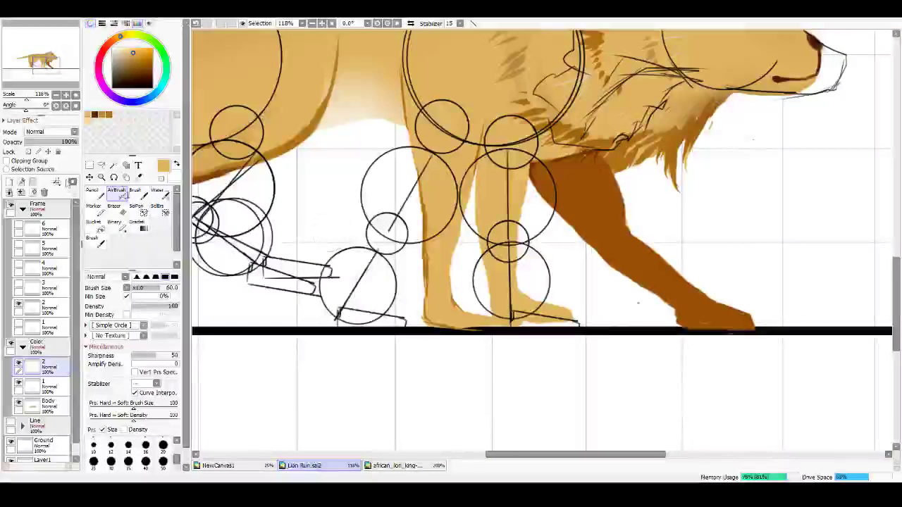
# Step: Toggle color layer 2's visibility to check the new leg, and hide color layer 1
pyautogui.click(19, 364)
pyautogui.click(19, 365)
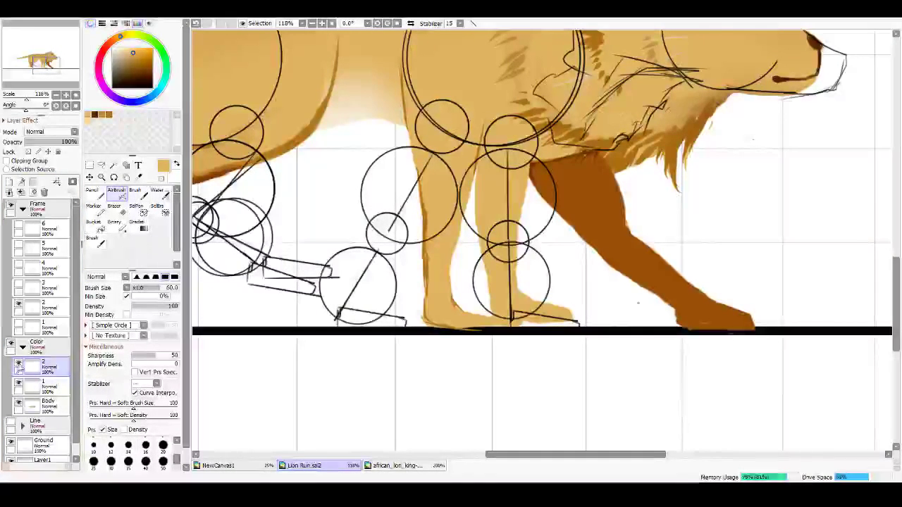
pyautogui.click(19, 364)
pyautogui.click(19, 364)
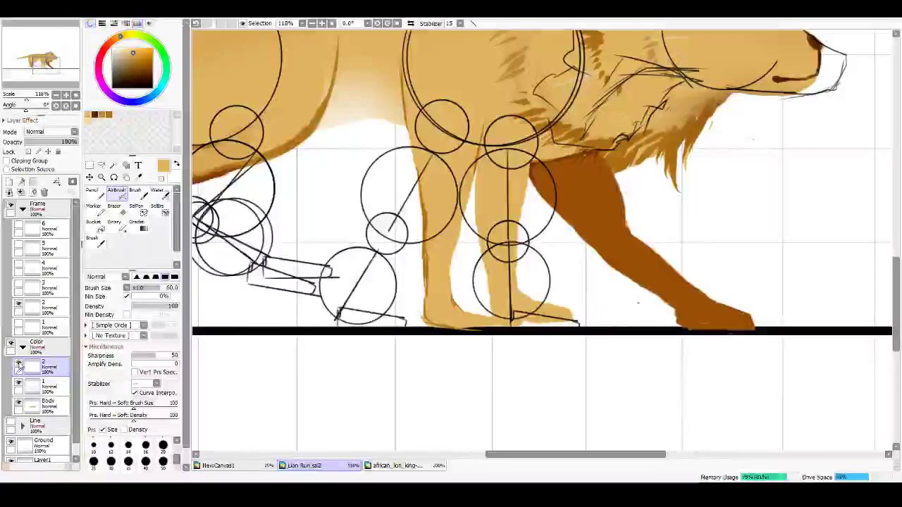
pyautogui.click(19, 383)
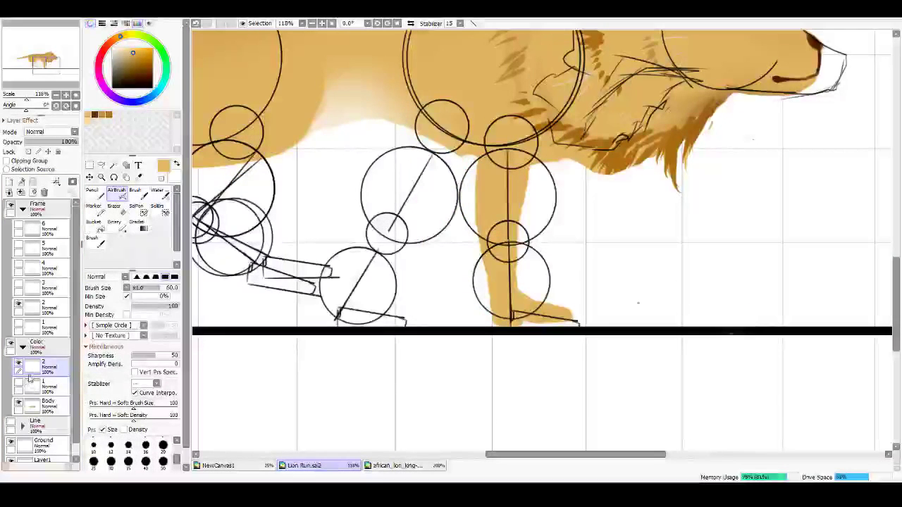
# Step: Fill out the upright front leg's paw in tan and erase the excess along its sole and toe with the Eraser at 50
pyautogui.moveTo(533, 353); pyautogui.dragTo(520, 348)
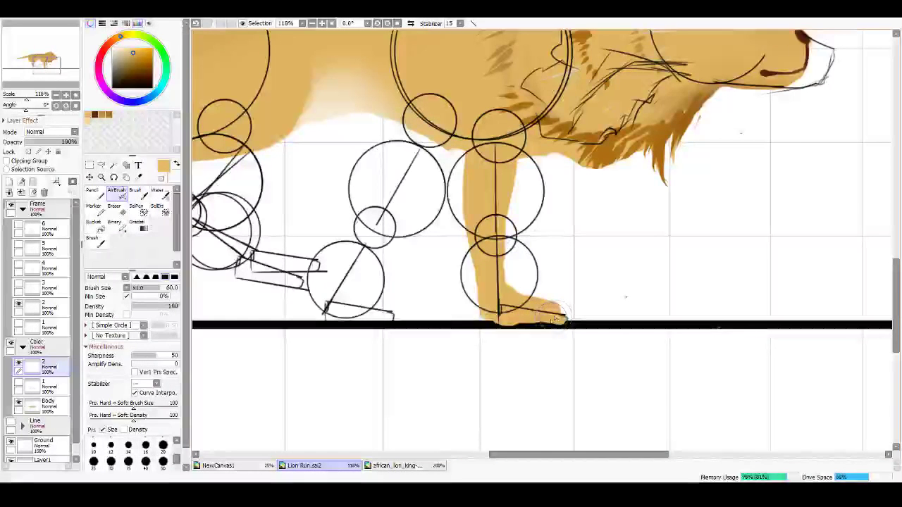
pyautogui.press('e')
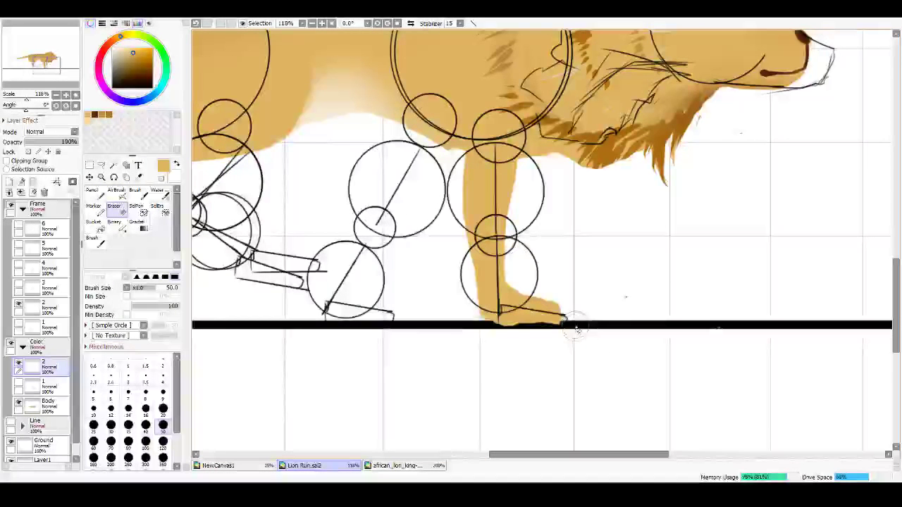
pyautogui.moveTo(487, 332); pyautogui.dragTo(552, 341)
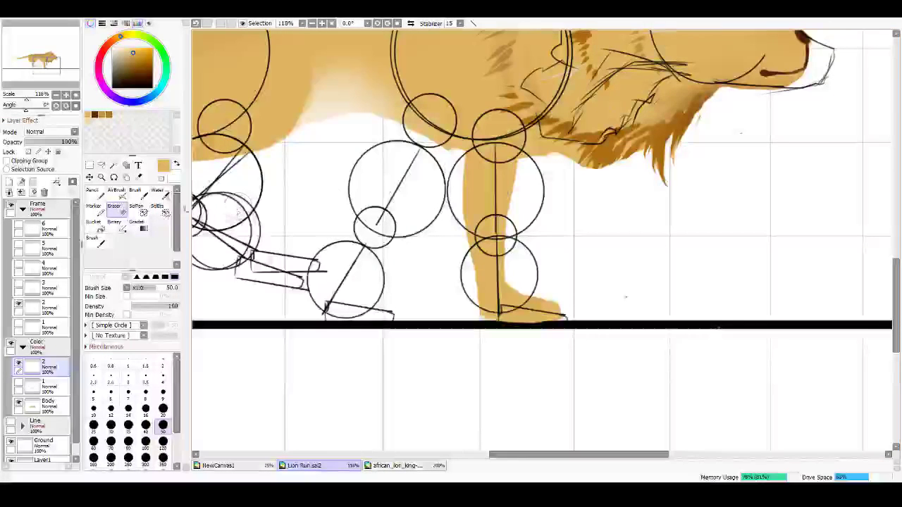
# Step: Paint frame 2's backward-slanting front leg in tan from the shoulder to the paw along the guide, with the AirBrush at size 60
pyautogui.click(117, 194)
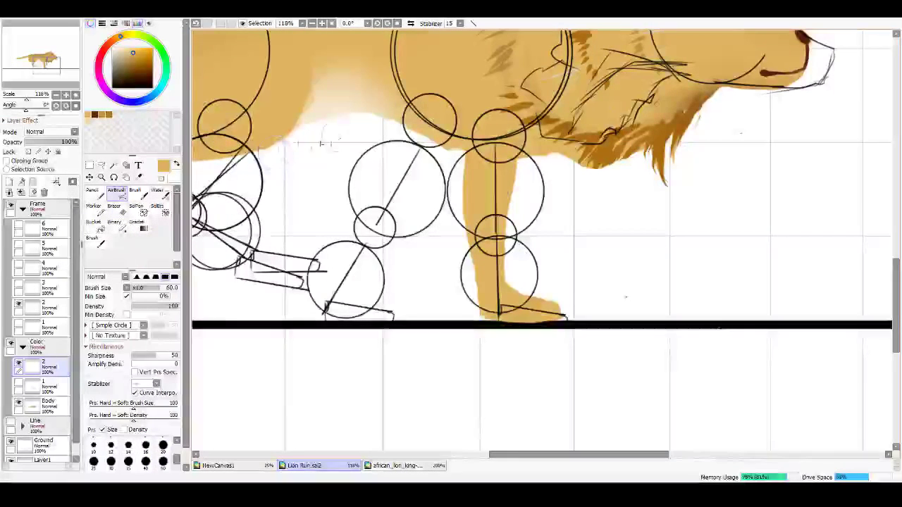
pyautogui.moveTo(406, 90); pyautogui.dragTo(384, 142)
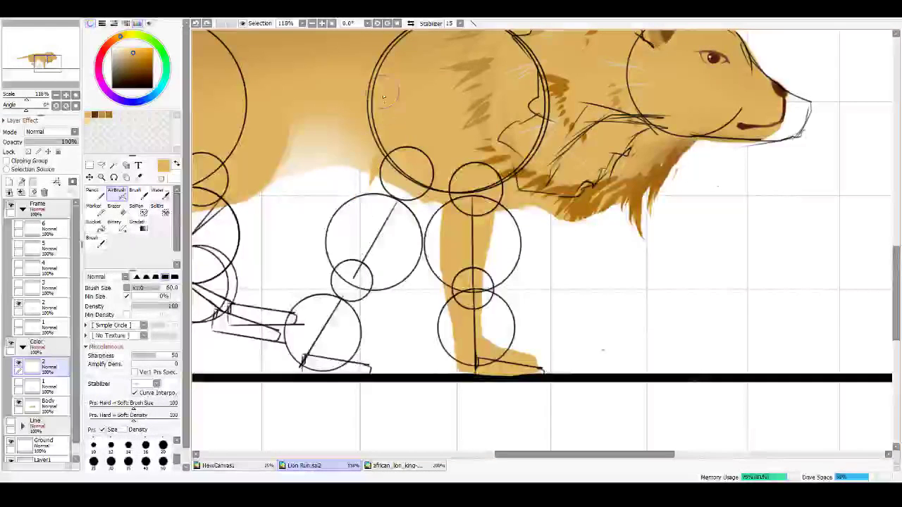
pyautogui.moveTo(376, 123); pyautogui.dragTo(357, 256)
pyautogui.moveTo(395, 140); pyautogui.dragTo(382, 216)
pyautogui.moveTo(399, 185)
pyautogui.mouseDown()
pyautogui.moveTo(361, 262)
pyautogui.moveTo(391, 233)
pyautogui.mouseUp()
pyautogui.moveTo(423, 189); pyautogui.dragTo(378, 267)
pyautogui.moveTo(409, 211)
pyautogui.mouseDown()
pyautogui.moveTo(356, 274)
pyautogui.moveTo(372, 265)
pyautogui.moveTo(336, 283)
pyautogui.moveTo(329, 310)
pyautogui.mouseUp()
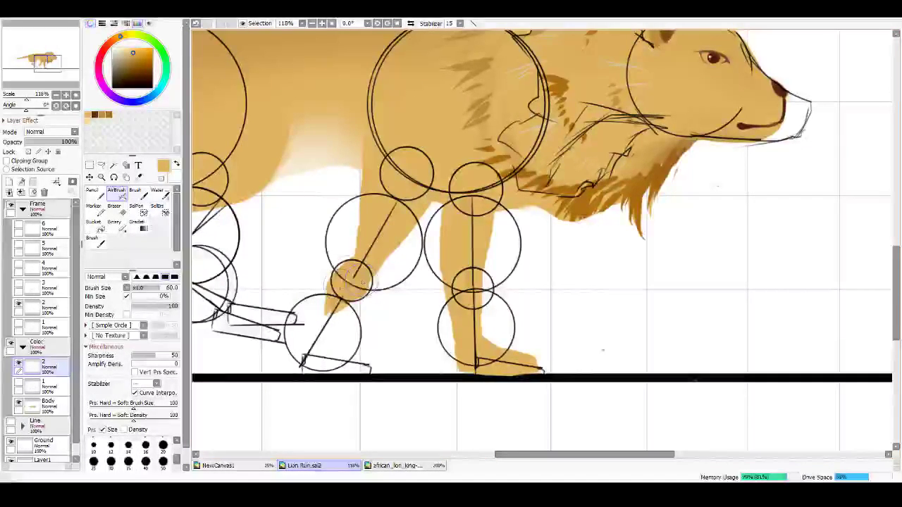
pyautogui.moveTo(350, 281); pyautogui.dragTo(401, 222)
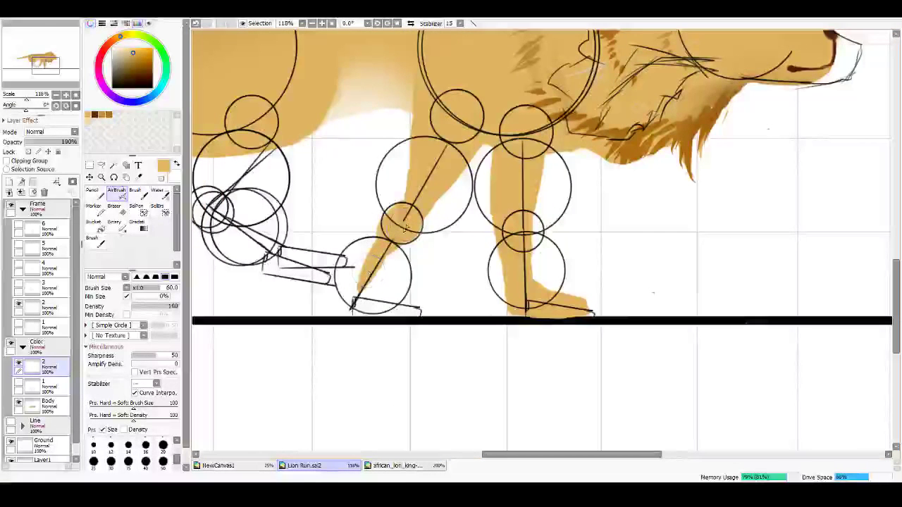
pyautogui.moveTo(372, 266)
pyautogui.mouseDown()
pyautogui.moveTo(355, 302)
pyautogui.moveTo(384, 245)
pyautogui.moveTo(360, 293)
pyautogui.moveTo(375, 309)
pyautogui.moveTo(377, 287)
pyautogui.moveTo(380, 305)
pyautogui.moveTo(411, 312)
pyautogui.moveTo(367, 303)
pyautogui.moveTo(382, 296)
pyautogui.moveTo(358, 309)
pyautogui.mouseUp()
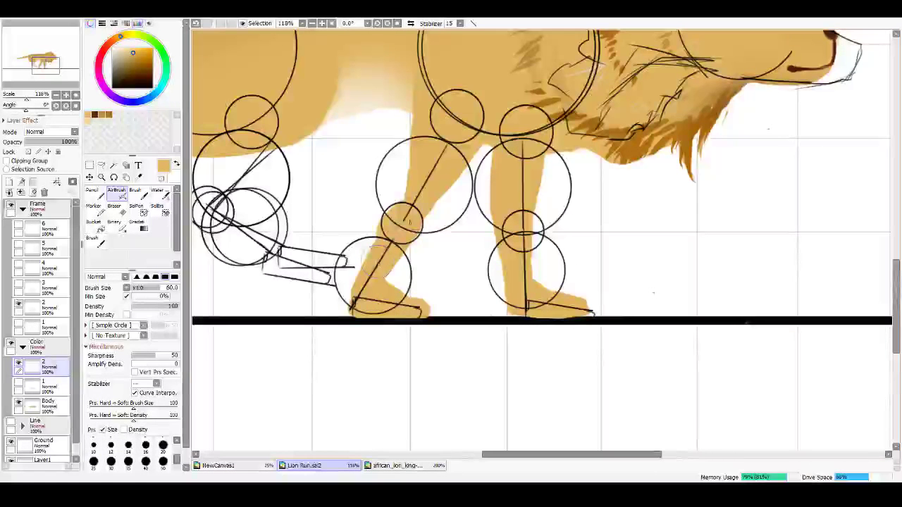
# Step: Refine the backward-slanting front leg, smoothing its upper front edge with tan and erasing excess around the leg and toe
pyautogui.press('e')
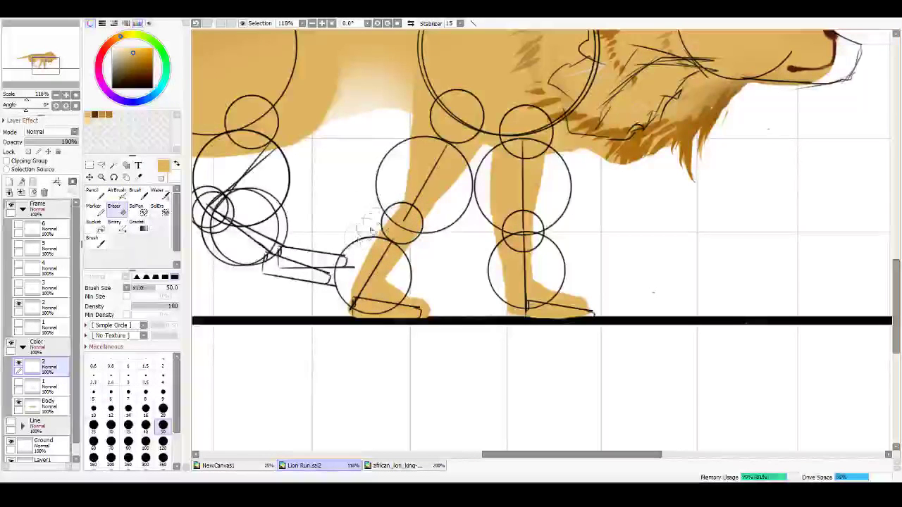
pyautogui.press('v')
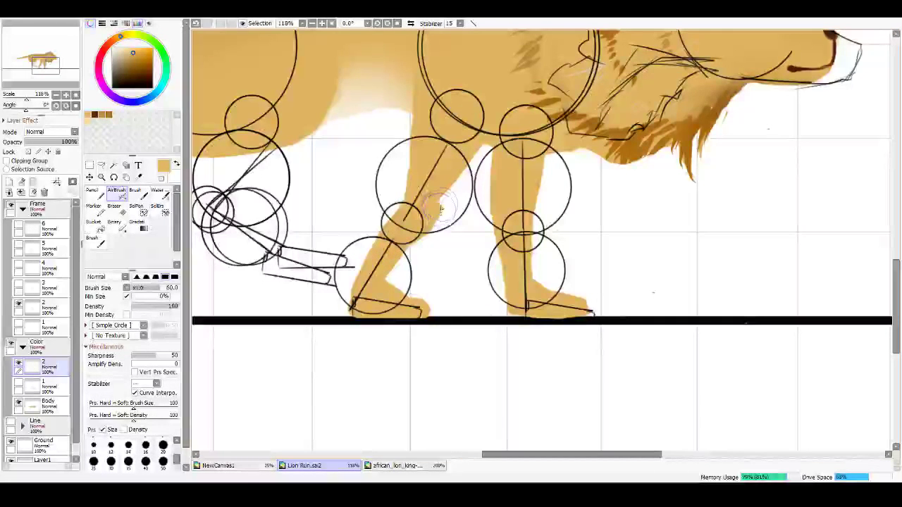
pyautogui.moveTo(474, 158); pyautogui.dragTo(520, 93)
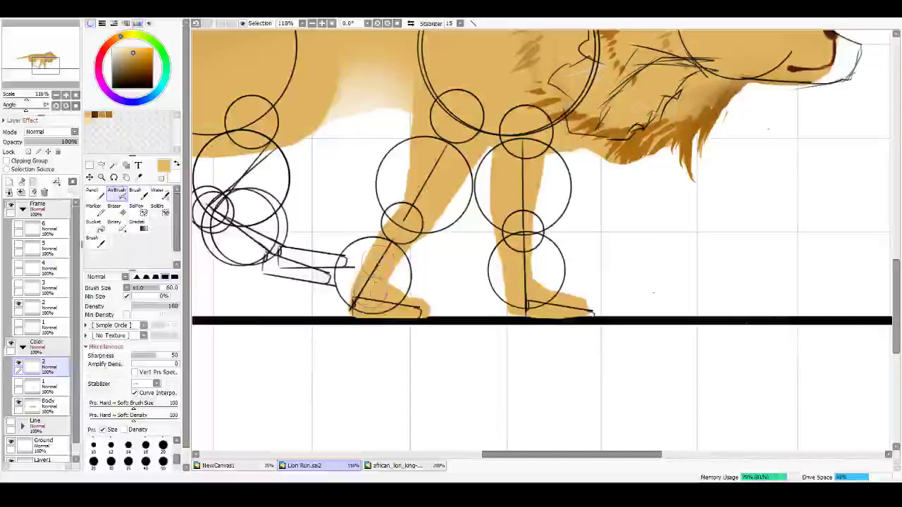
pyautogui.press('e')
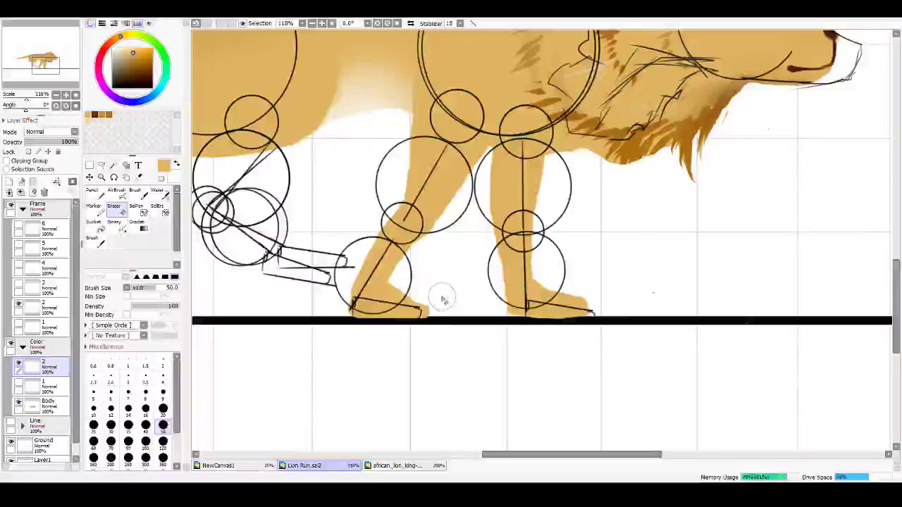
# Step: Draw a brown shading line along the front edge of the hind thigh with the Brush at size 14, undoing unwanted strokes
pyautogui.moveTo(397, 179); pyautogui.dragTo(384, 262)
pyautogui.moveTo(373, 207); pyautogui.dragTo(373, 258)
pyautogui.moveTo(334, 232); pyautogui.dragTo(517, 165)
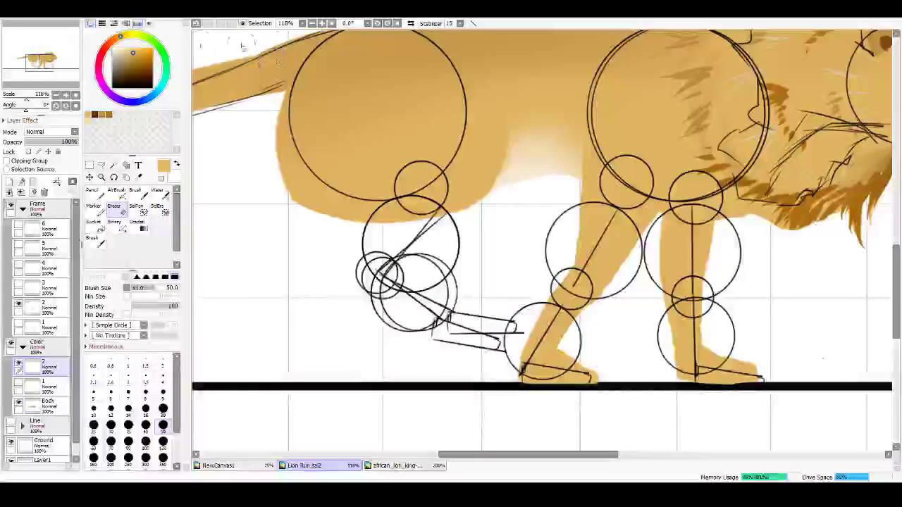
pyautogui.click(103, 114)
pyautogui.click(116, 191)
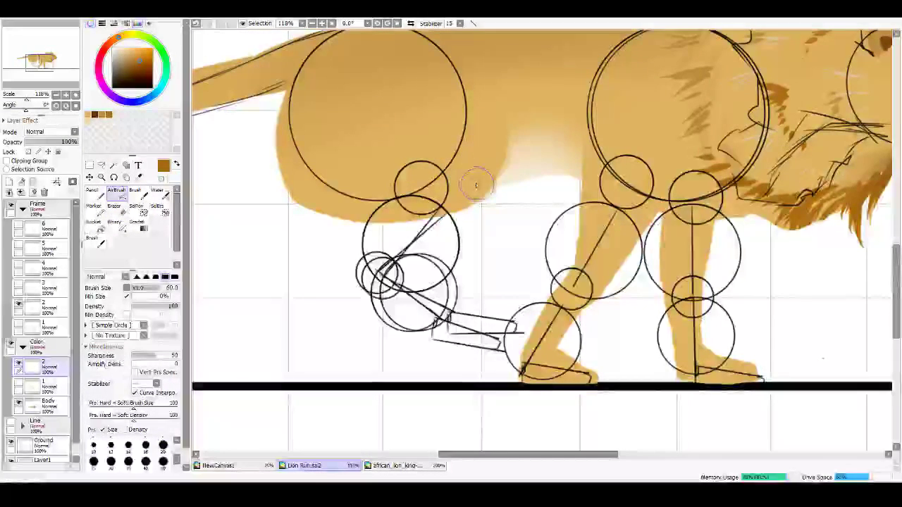
pyautogui.press('b')
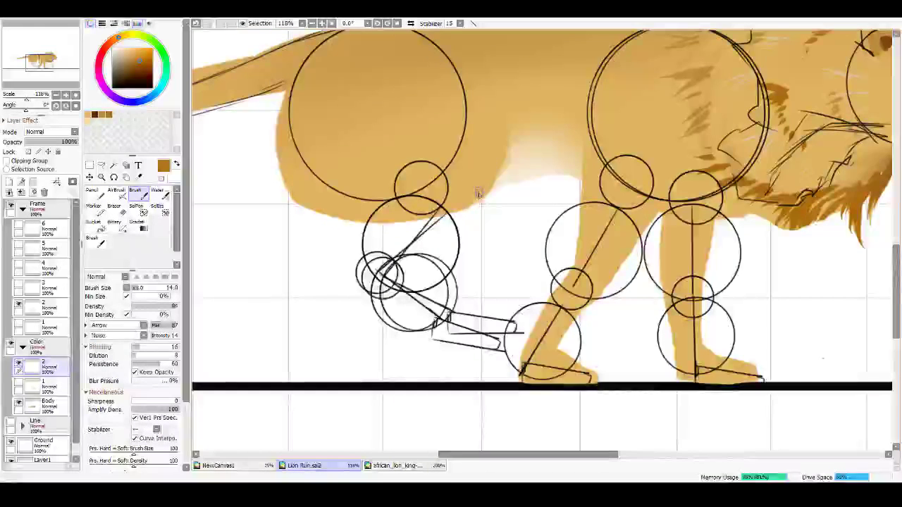
pyautogui.moveTo(463, 208)
pyautogui.mouseDown()
pyautogui.moveTo(496, 184)
pyautogui.moveTo(472, 203)
pyautogui.moveTo(516, 139)
pyautogui.moveTo(503, 171)
pyautogui.moveTo(497, 180)
pyautogui.moveTo(513, 128)
pyautogui.mouseUp()
pyautogui.moveTo(498, 181); pyautogui.dragTo(513, 130)
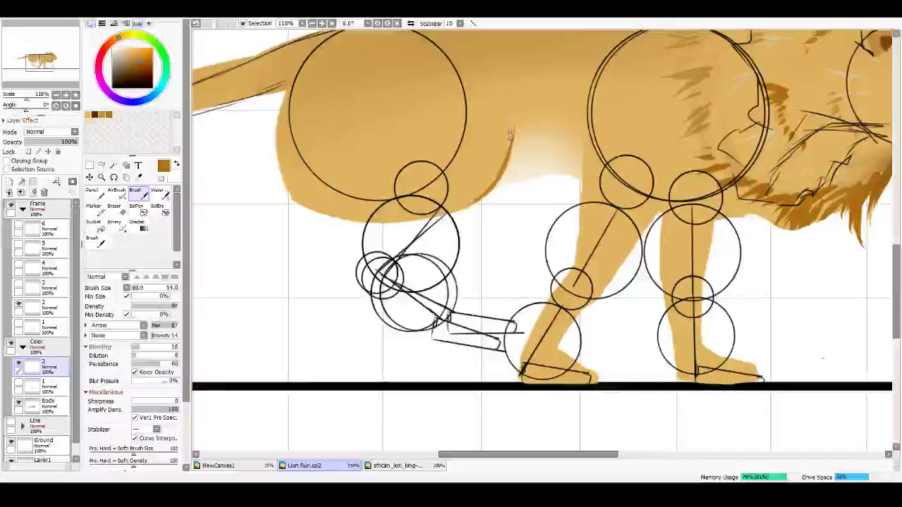
pyautogui.hotkey('ctrl', 'z')
pyautogui.moveTo(498, 180)
pyautogui.mouseDown()
pyautogui.moveTo(511, 102)
pyautogui.moveTo(518, 145)
pyautogui.moveTo(508, 145)
pyautogui.moveTo(504, 90)
pyautogui.moveTo(519, 153)
pyautogui.moveTo(509, 161)
pyautogui.moveTo(500, 95)
pyautogui.moveTo(514, 136)
pyautogui.moveTo(494, 160)
pyautogui.mouseUp()
pyautogui.hotkey('ctrl', 'z')
pyautogui.hotkey('ctrl', 'z')
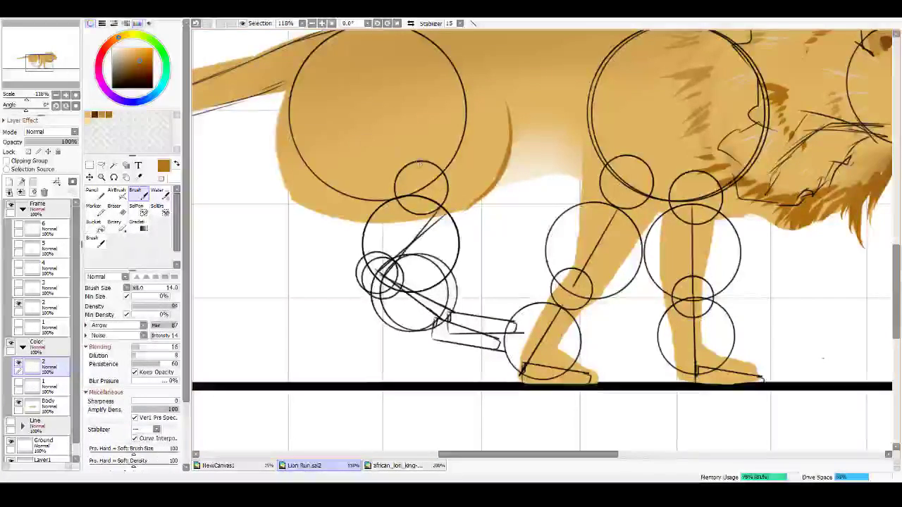
# Step: Paint frame 2's near hind leg in tan from the thigh to the paw along the guide, using the AirBrush and cleaning its edges
pyautogui.click(88, 115)
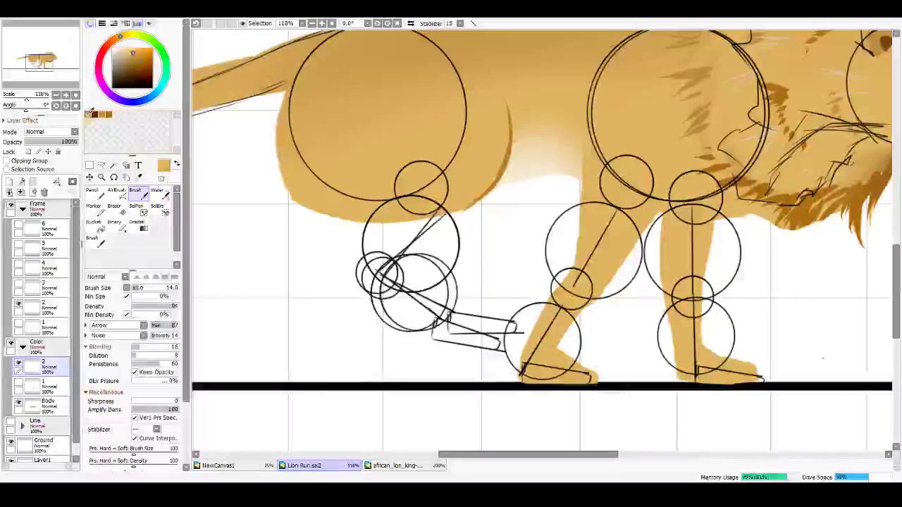
pyautogui.click(159, 194)
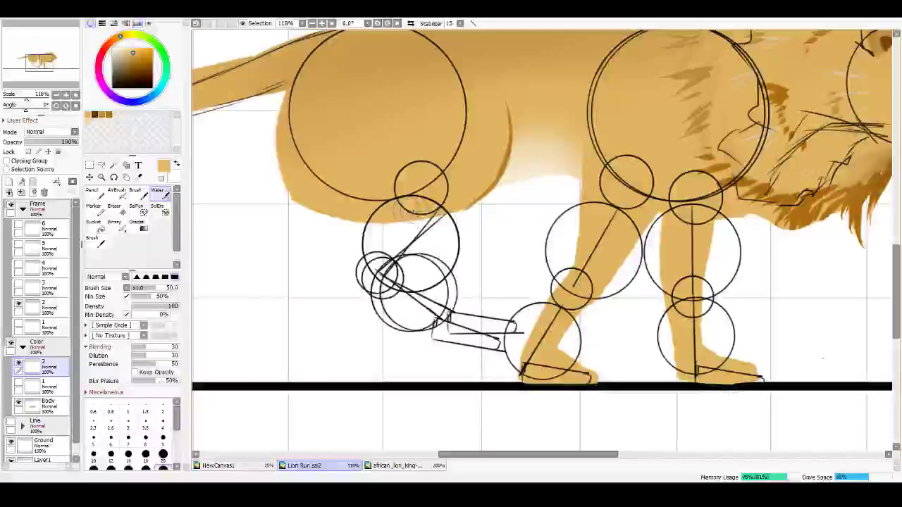
pyautogui.press('b')
pyautogui.press('v')
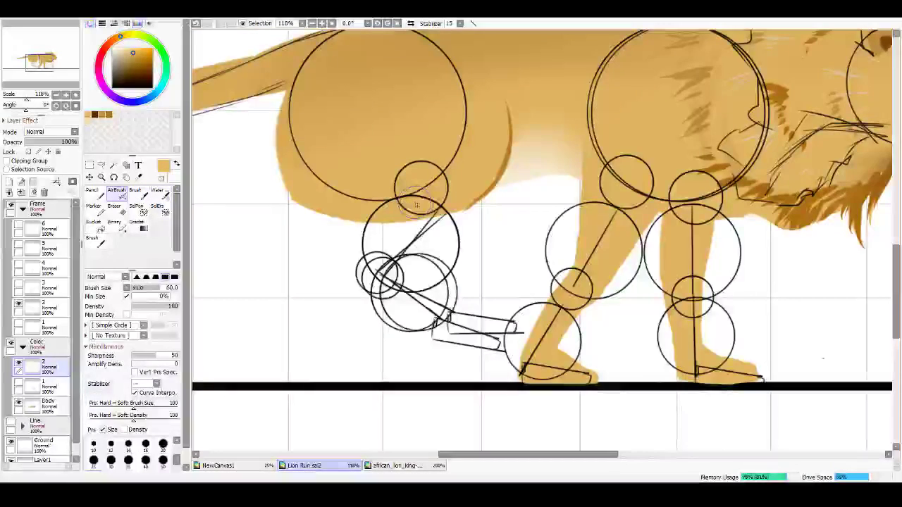
pyautogui.moveTo(461, 194)
pyautogui.mouseDown()
pyautogui.moveTo(415, 236)
pyautogui.moveTo(458, 210)
pyautogui.moveTo(411, 239)
pyautogui.moveTo(464, 201)
pyautogui.moveTo(392, 247)
pyautogui.moveTo(467, 198)
pyautogui.moveTo(402, 243)
pyautogui.moveTo(454, 206)
pyautogui.moveTo(397, 262)
pyautogui.moveTo(449, 192)
pyautogui.moveTo(382, 261)
pyautogui.moveTo(429, 206)
pyautogui.moveTo(366, 279)
pyautogui.moveTo(394, 231)
pyautogui.moveTo(412, 227)
pyautogui.moveTo(388, 239)
pyautogui.moveTo(445, 218)
pyautogui.moveTo(394, 248)
pyautogui.mouseUp()
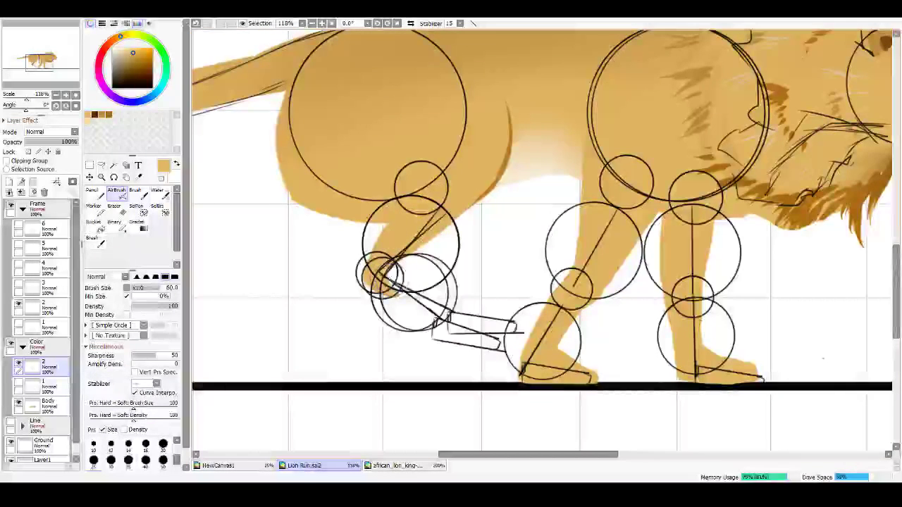
pyautogui.moveTo(406, 288); pyautogui.dragTo(436, 309)
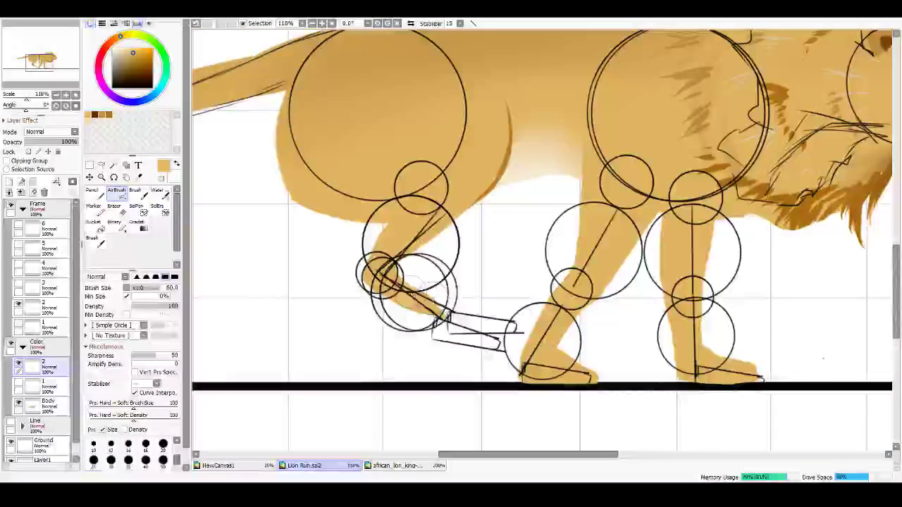
pyautogui.moveTo(456, 315); pyautogui.dragTo(404, 284)
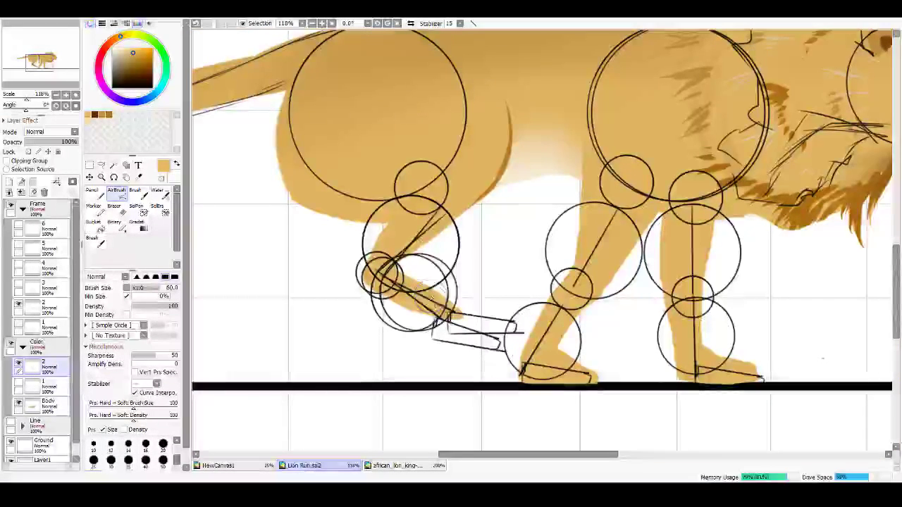
pyautogui.moveTo(484, 319); pyautogui.dragTo(495, 323)
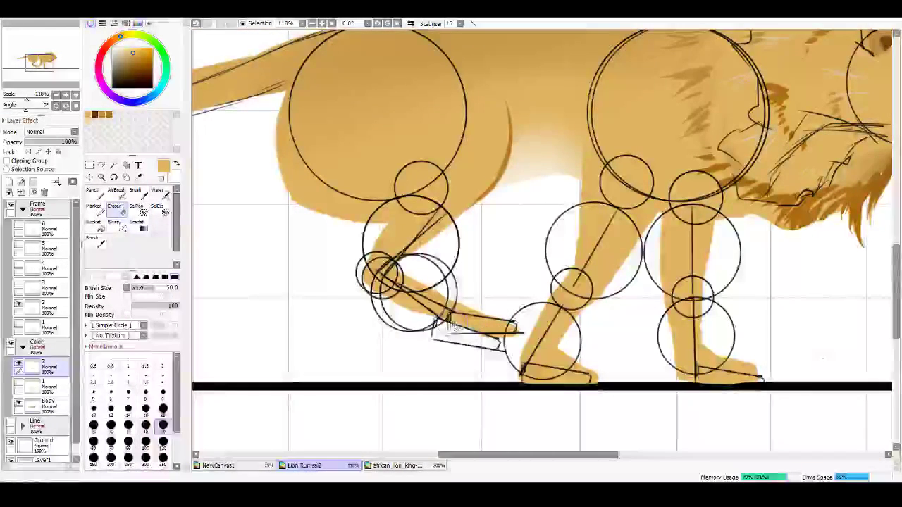
pyautogui.press('b')
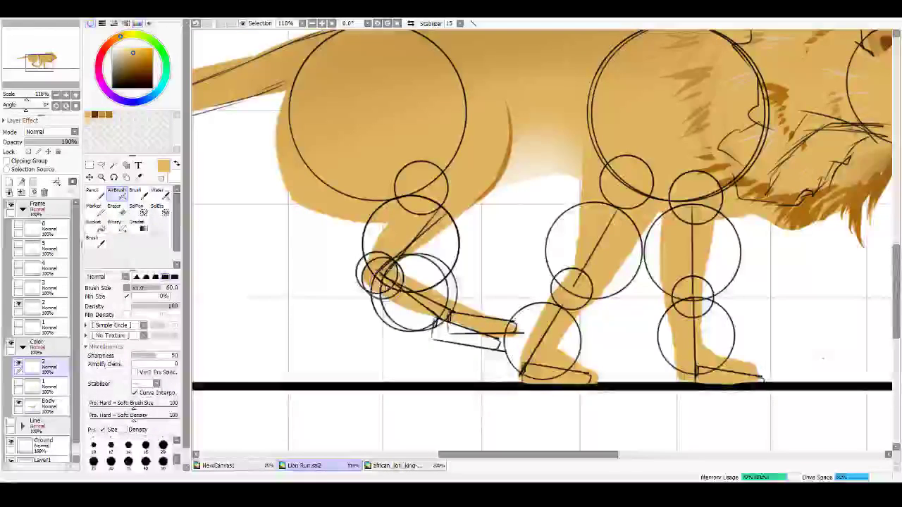
pyautogui.hotkey('ctrl', 'z')
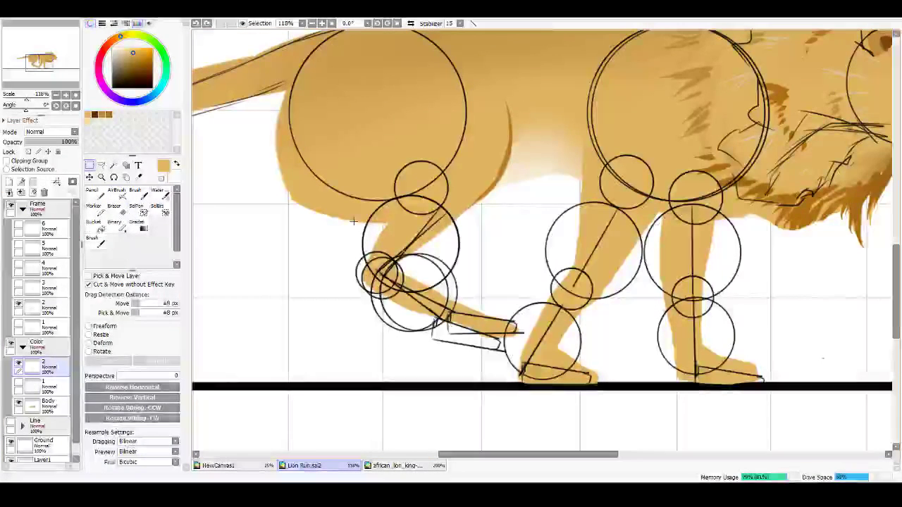
# Step: Copy the painted lower hind leg, paste it, and rotate and move the copy onto the second hind leg's guide
pyautogui.moveTo(354, 223); pyautogui.dragTo(425, 268)
pyautogui.moveTo(463, 308); pyautogui.dragTo(521, 349)
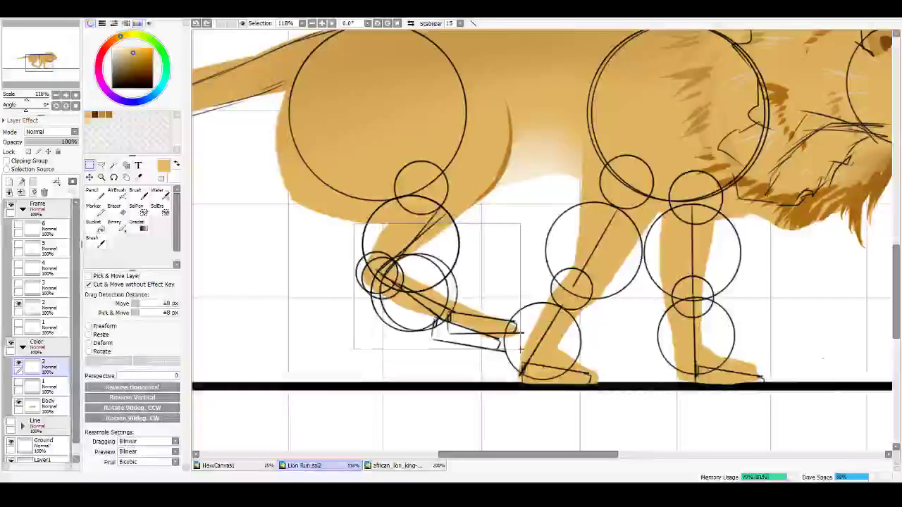
pyautogui.hotkey('ctrl', 'c')
pyautogui.hotkey('ctrl', 'v')
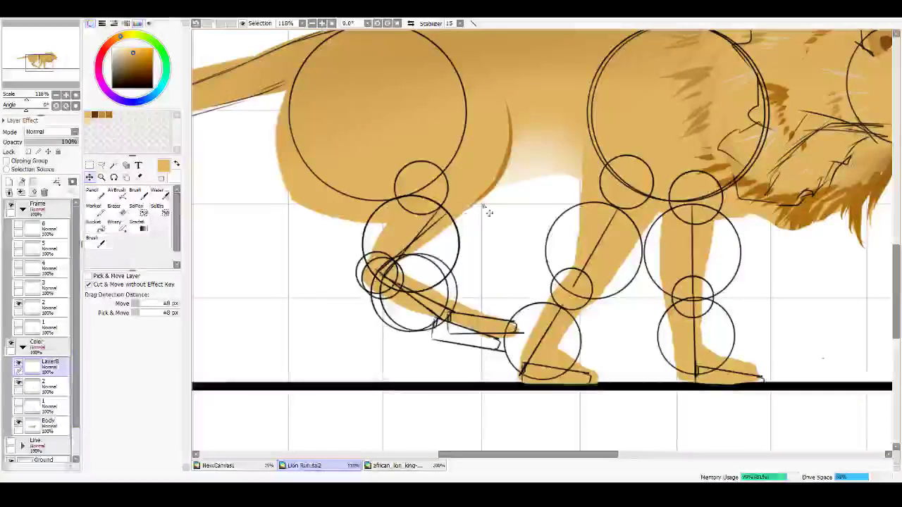
pyautogui.hotkey('ctrl', 't')
pyautogui.moveTo(528, 203); pyautogui.dragTo(540, 216)
pyautogui.moveTo(420, 254); pyautogui.dragTo(397, 256)
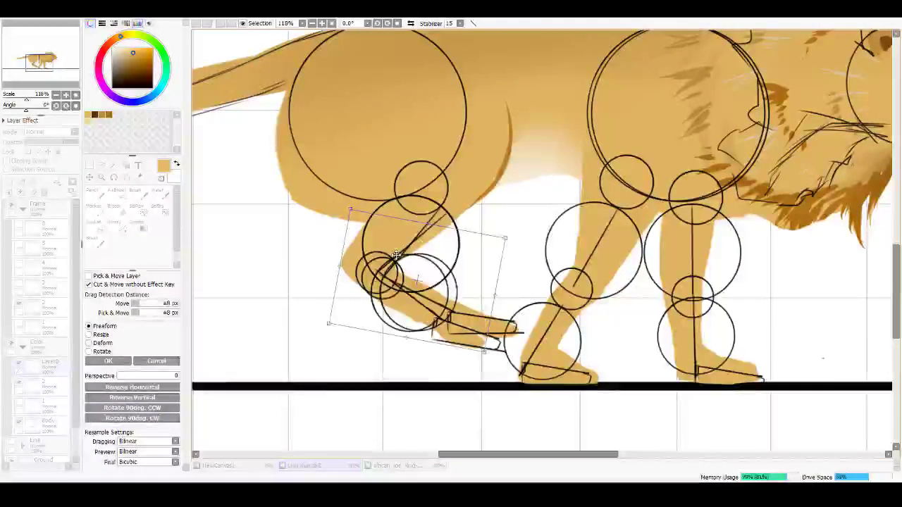
pyautogui.press('Return')
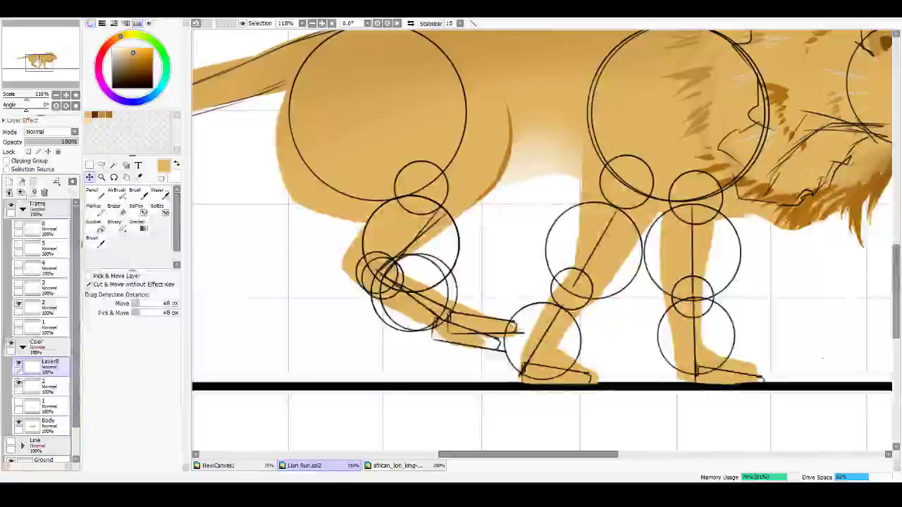
# Step: Move the pasted hind leg's layer below color layer 2
pyautogui.click(70, 132)
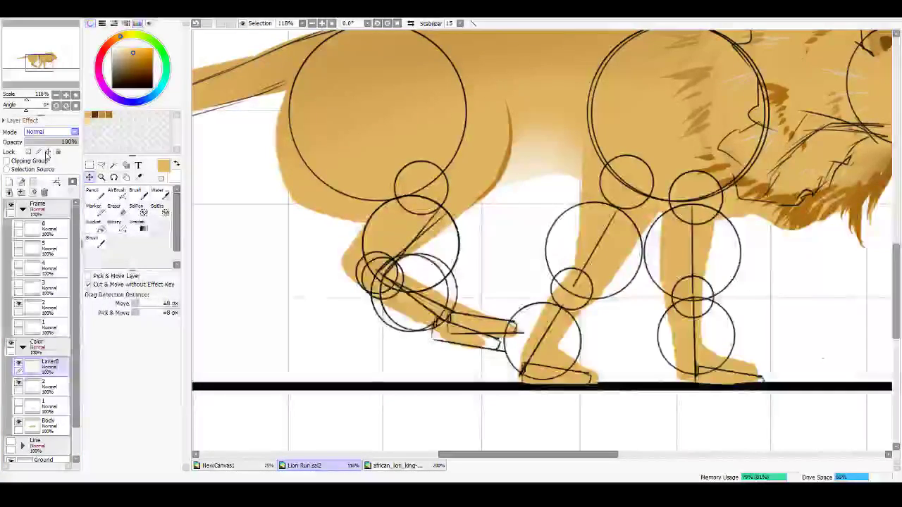
pyautogui.click(47, 152)
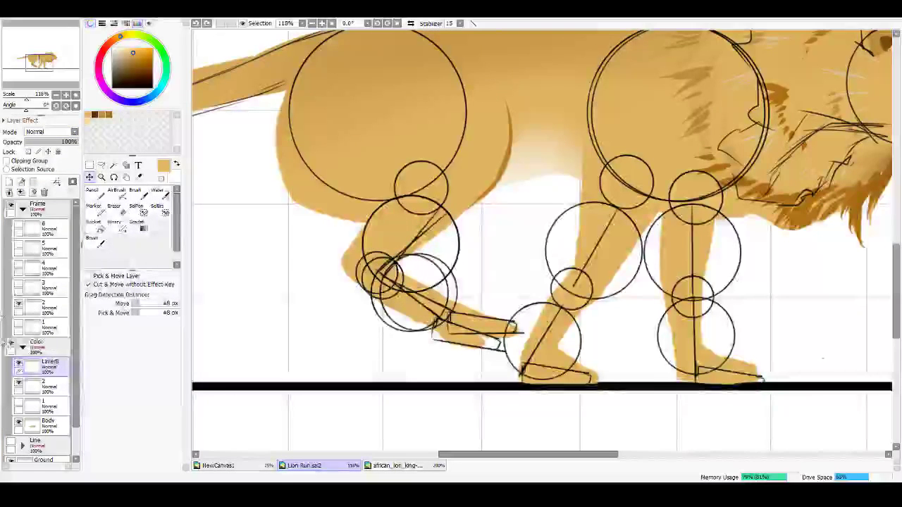
pyautogui.moveTo(49, 365); pyautogui.dragTo(61, 393)
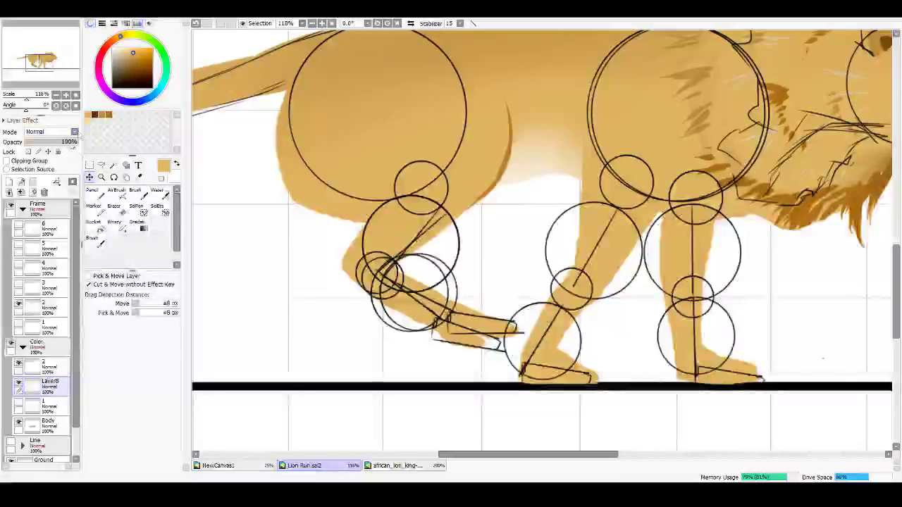
# Step: Pick the brown swatch and add a new Multiply layer directly above the pasted hind leg's layer
pyautogui.click(109, 115)
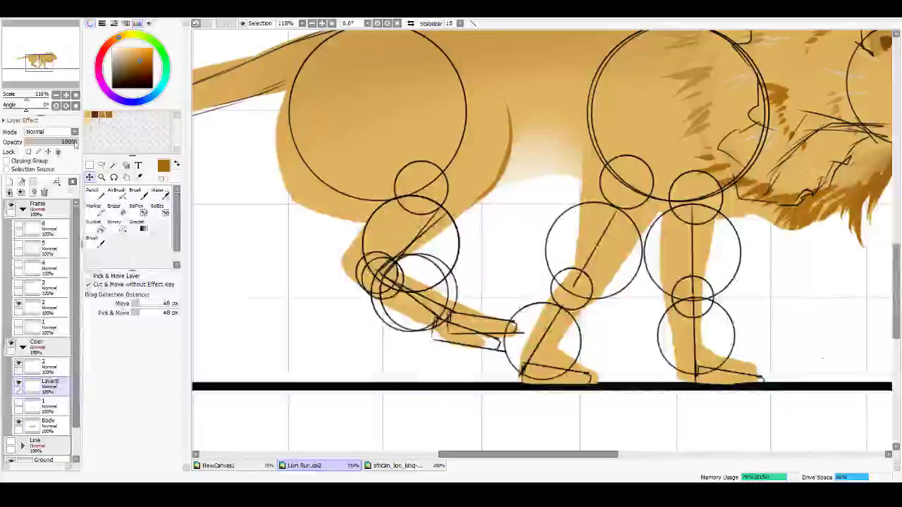
pyautogui.click(7, 182)
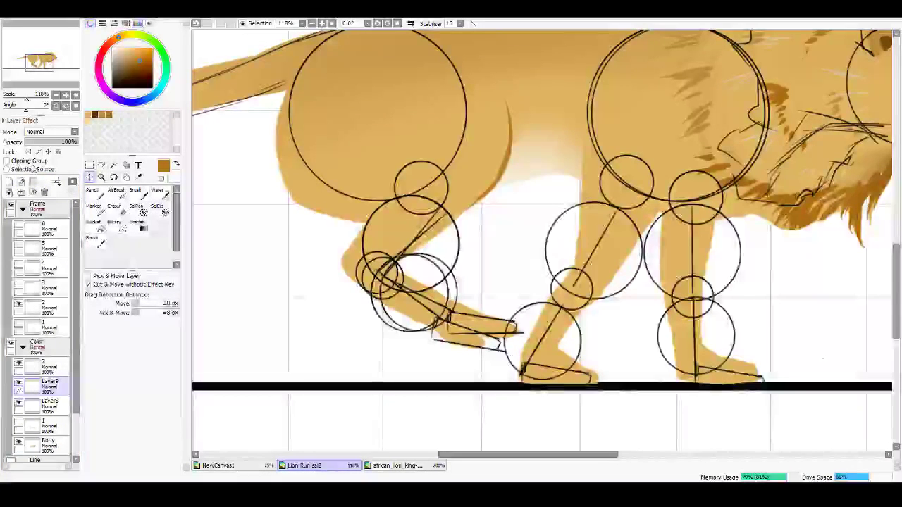
pyautogui.click(47, 152)
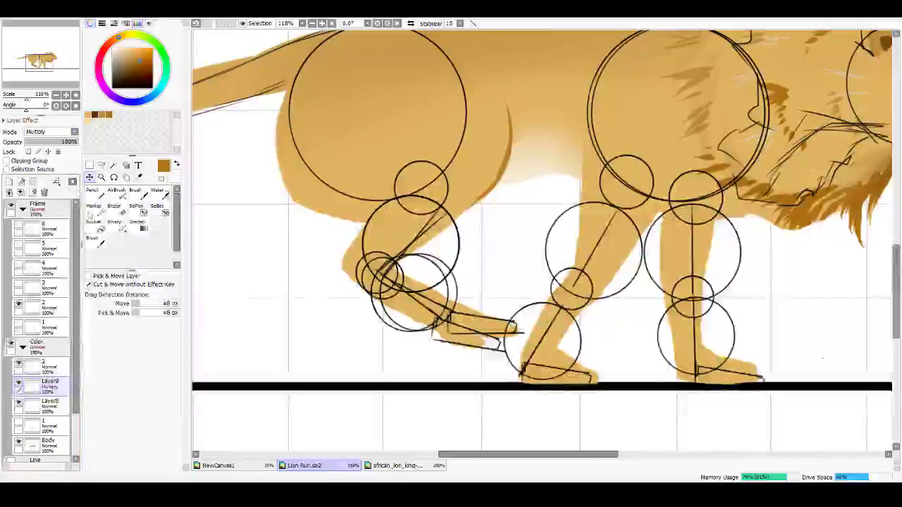
# Step: Shade the far hind leg brown from thigh to paw with the AirBrush, clipping the Multiply layer to the leg's layer
pyautogui.press('v')
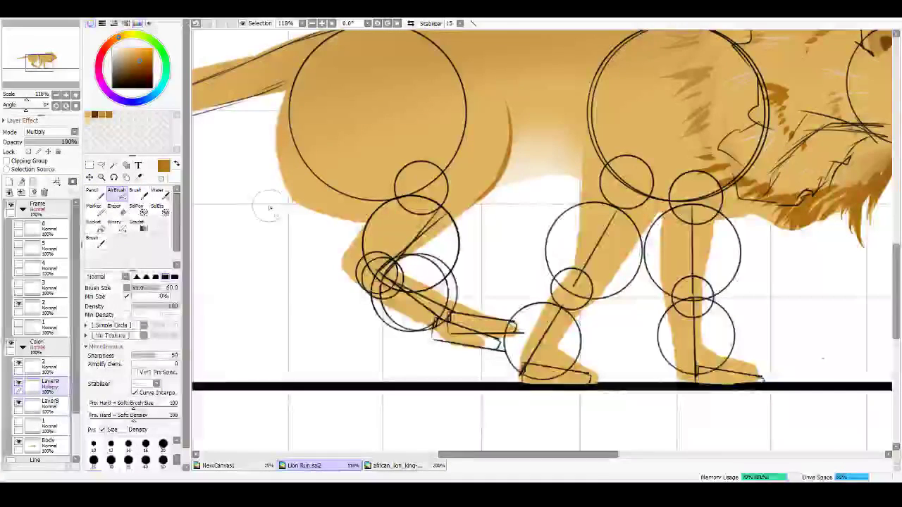
pyautogui.moveTo(375, 236); pyautogui.dragTo(358, 271)
pyautogui.moveTo(379, 224); pyautogui.dragTo(341, 268)
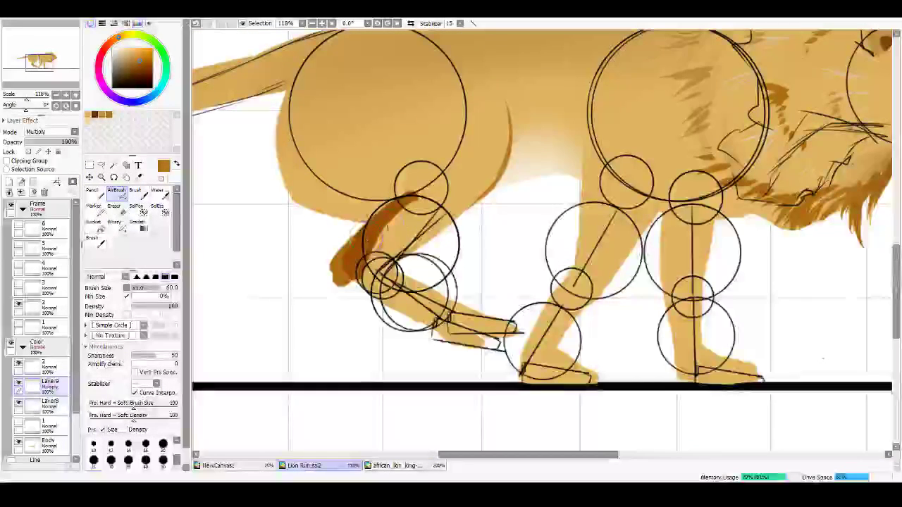
pyautogui.moveTo(405, 201); pyautogui.dragTo(451, 178)
pyautogui.moveTo(381, 224); pyautogui.dragTo(352, 262)
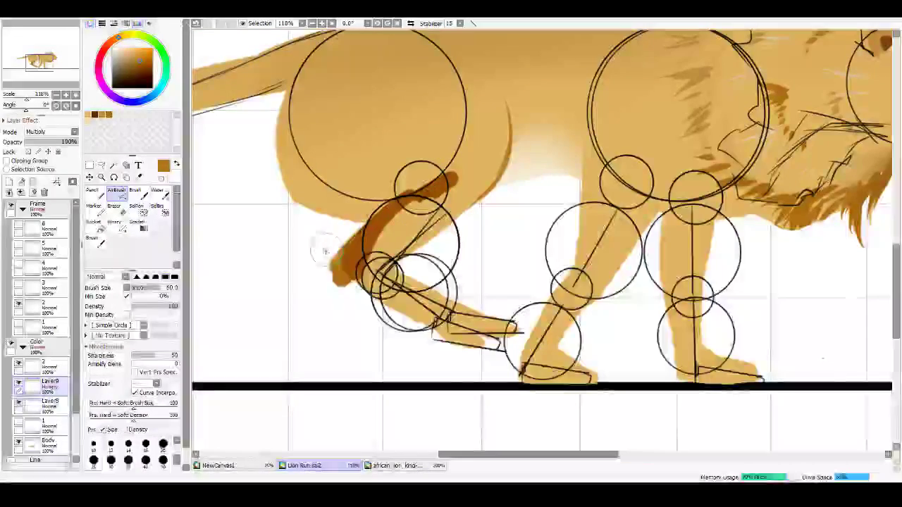
pyautogui.click(21, 191)
pyautogui.click(34, 162)
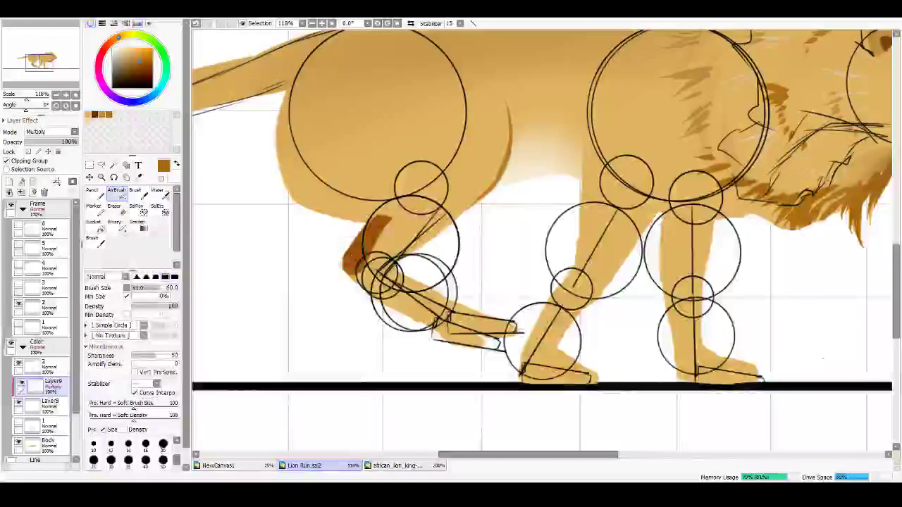
pyautogui.moveTo(358, 273)
pyautogui.mouseDown()
pyautogui.moveTo(411, 291)
pyautogui.moveTo(472, 328)
pyautogui.mouseUp()
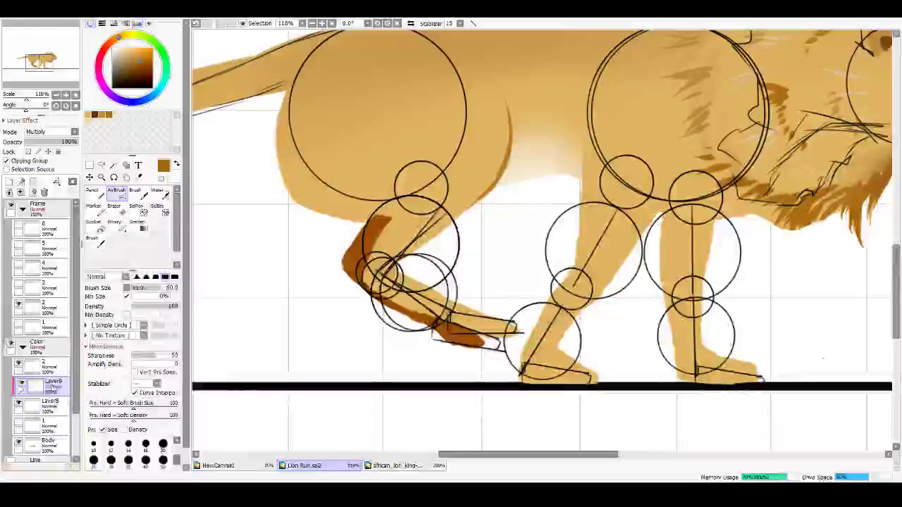
# Step: Try to reposition the far hind leg's layer against its guide
pyautogui.click(43, 403)
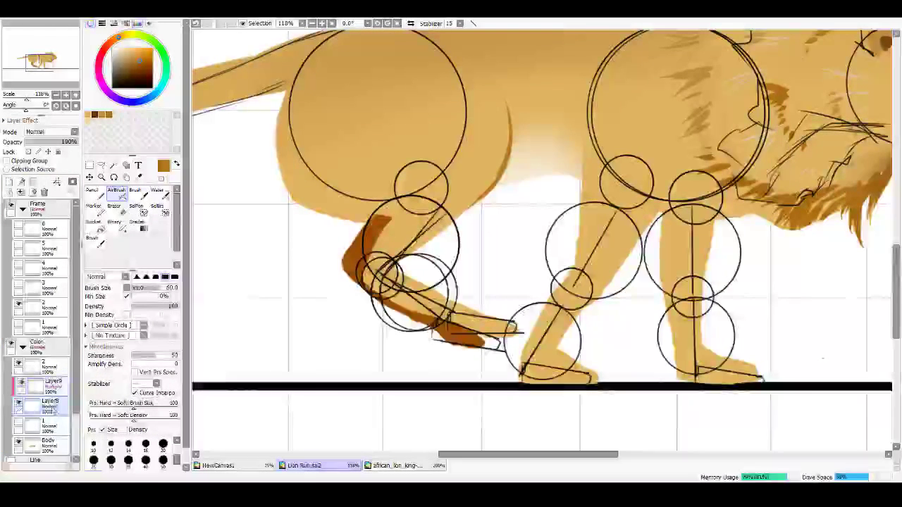
pyautogui.click(89, 178)
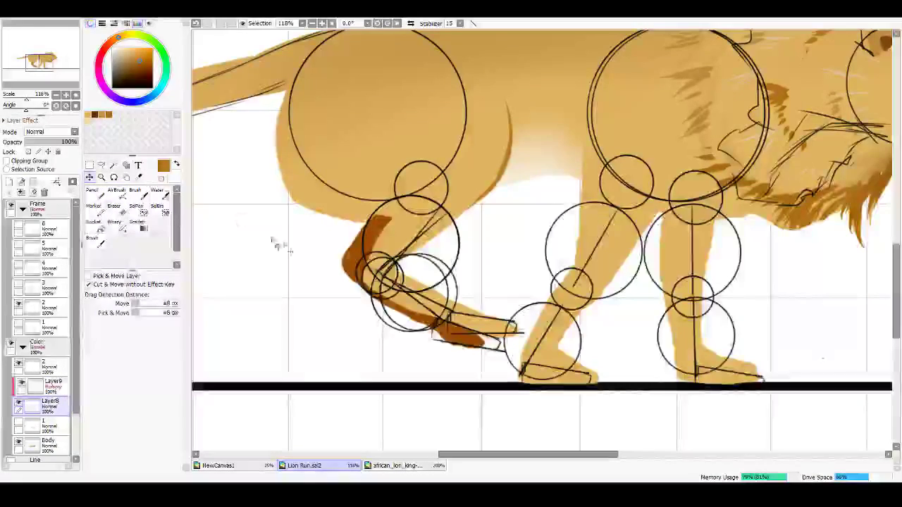
pyautogui.moveTo(340, 270)
pyautogui.mouseDown()
pyautogui.moveTo(354, 258)
pyautogui.moveTo(323, 274)
pyautogui.moveTo(356, 254)
pyautogui.mouseUp()
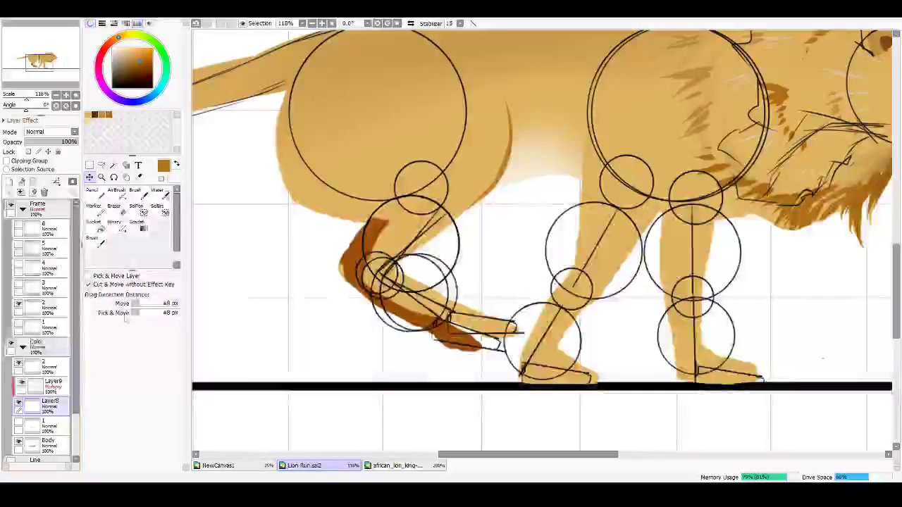
pyautogui.moveTo(379, 297)
pyautogui.mouseDown()
pyautogui.moveTo(401, 279)
pyautogui.moveTo(414, 282)
pyautogui.moveTo(396, 284)
pyautogui.mouseUp()
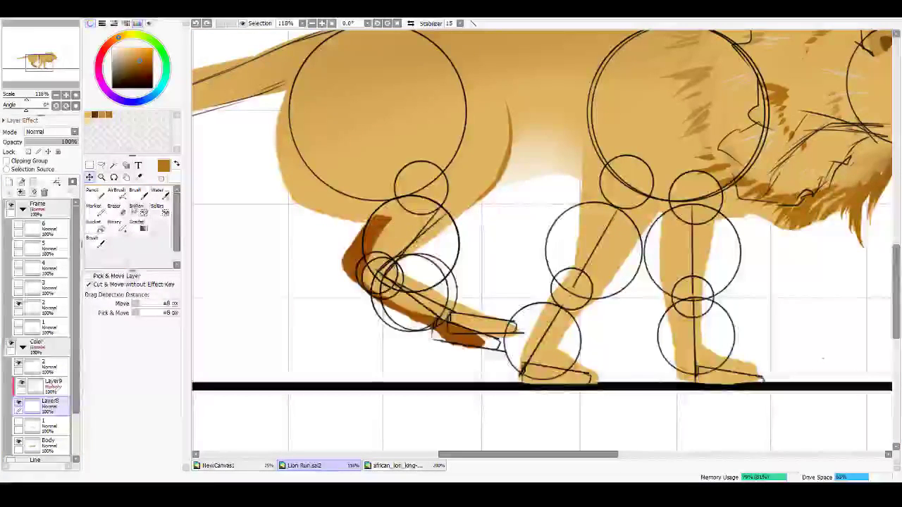
# Step: Trim the upper end of the far hind leg with the Eraser and select a light tan colour for the Brush
pyautogui.click(117, 208)
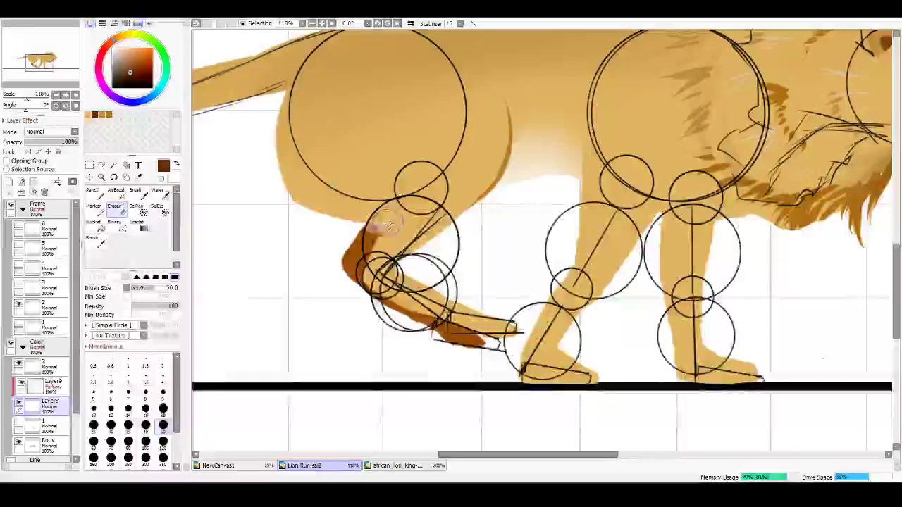
pyautogui.hotkey('ctrl', 'z')
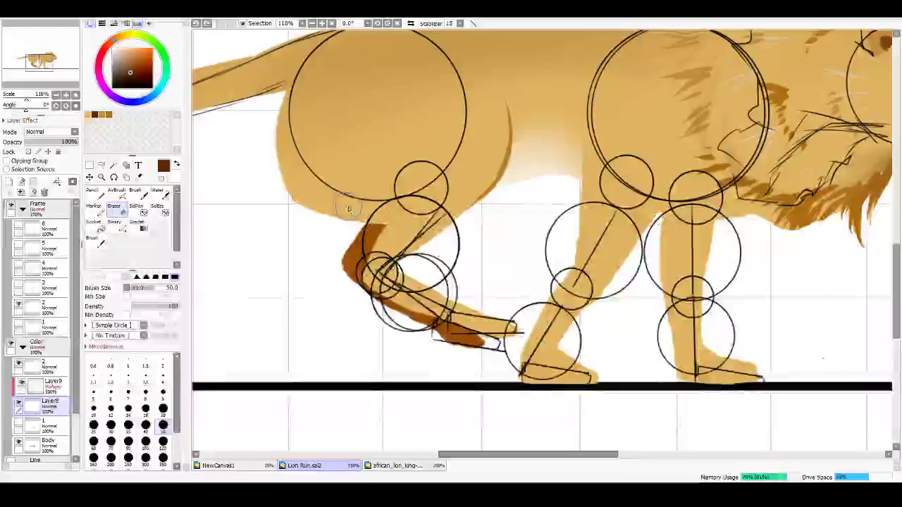
pyautogui.press('b')
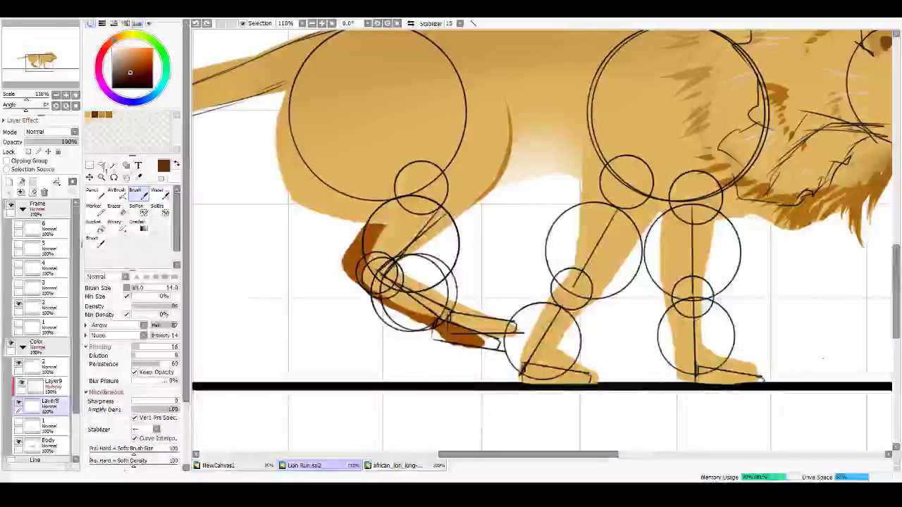
pyautogui.click(133, 52)
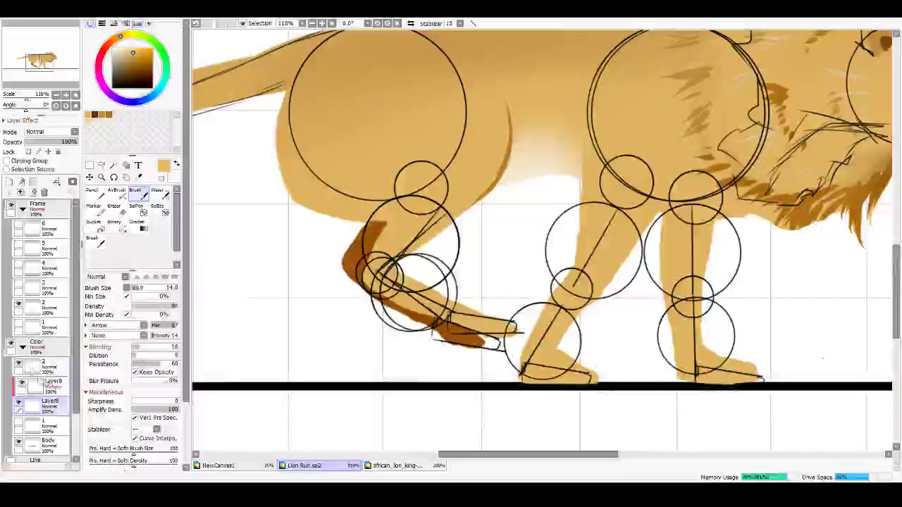
# Step: Merge the Multiply shading, the far hind leg's layer and color layer 2 into one layer, and rename it 2
pyautogui.click(56, 389)
pyautogui.hotkey('ctrl', 'e')
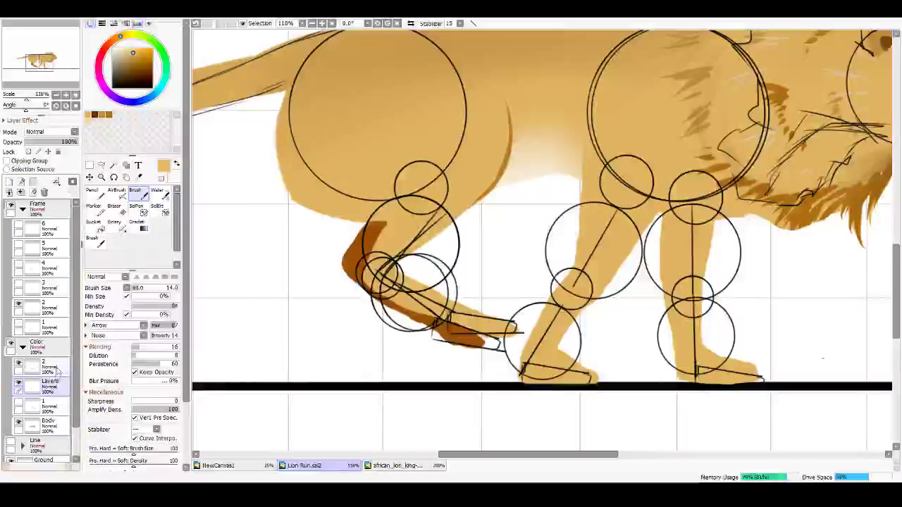
pyautogui.click(64, 370)
pyautogui.hotkey('ctrl', 'e')
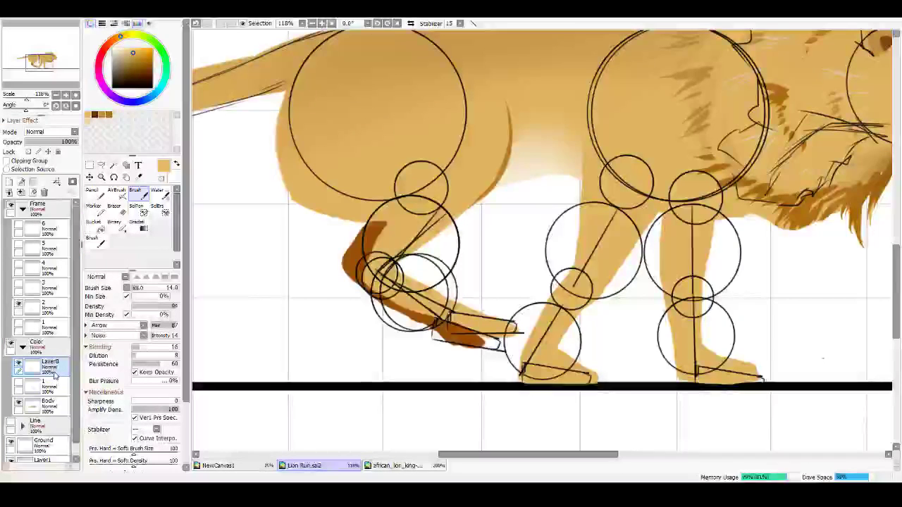
pyautogui.doubleClick(56, 370)
pyautogui.write('2')
pyautogui.press('Return')
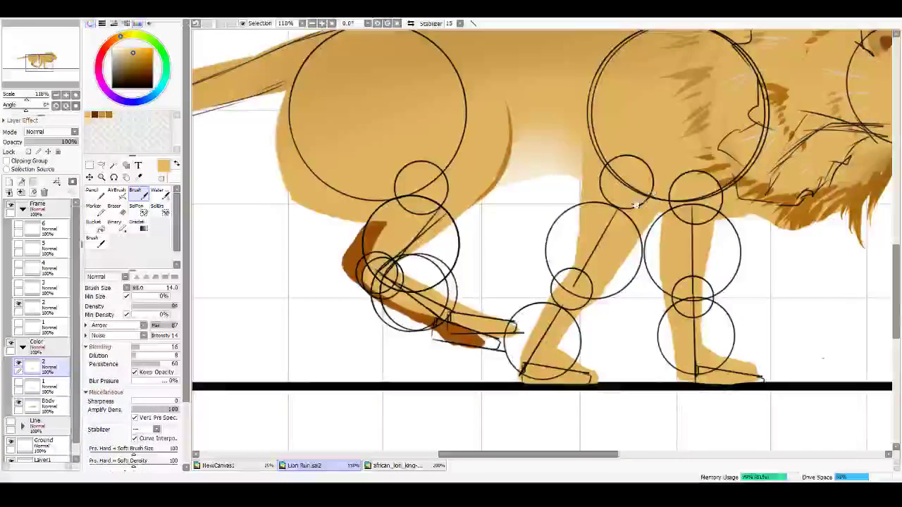
# Step: Paint light tan strokes along the rear edge of the near hind leg where it overlaps the brown far leg
pyautogui.moveTo(636, 205); pyautogui.dragTo(599, 204)
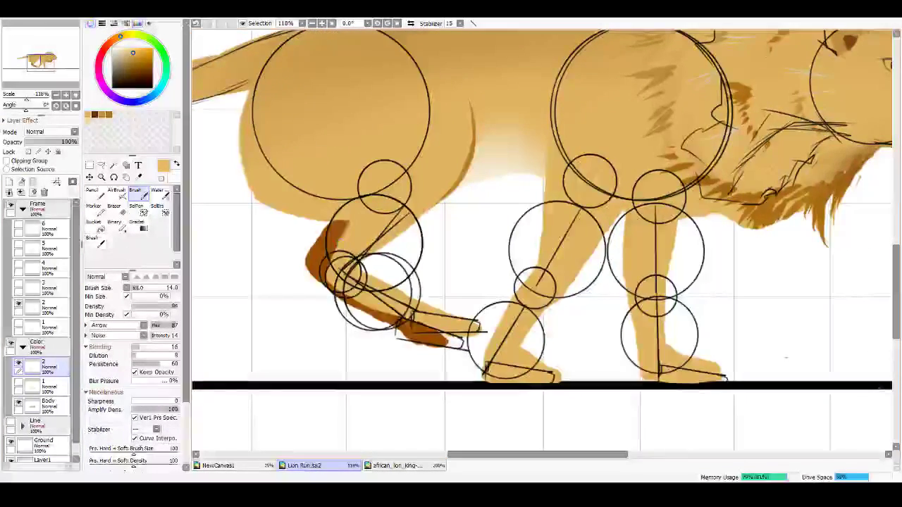
pyautogui.moveTo(348, 223); pyautogui.dragTo(331, 269)
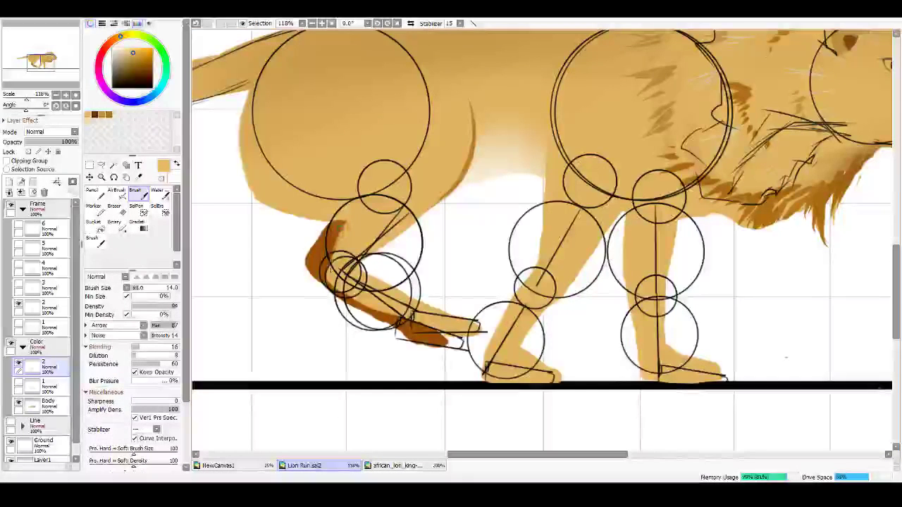
pyautogui.moveTo(348, 222); pyautogui.dragTo(333, 261)
pyautogui.moveTo(351, 222)
pyautogui.mouseDown()
pyautogui.moveTo(334, 266)
pyautogui.moveTo(353, 212)
pyautogui.moveTo(331, 276)
pyautogui.mouseUp()
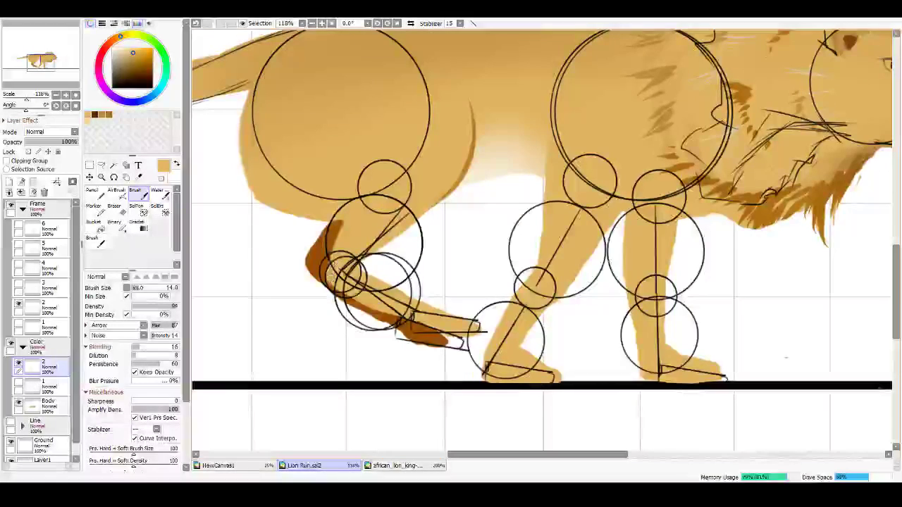
# Step: Line the rear edge of the rump with golden-brown Brush strokes from the tail base down
pyautogui.click(111, 114)
pyautogui.moveTo(313, 210)
pyautogui.mouseDown()
pyautogui.moveTo(319, 236)
pyautogui.moveTo(358, 204)
pyautogui.moveTo(329, 241)
pyautogui.moveTo(359, 197)
pyautogui.mouseUp()
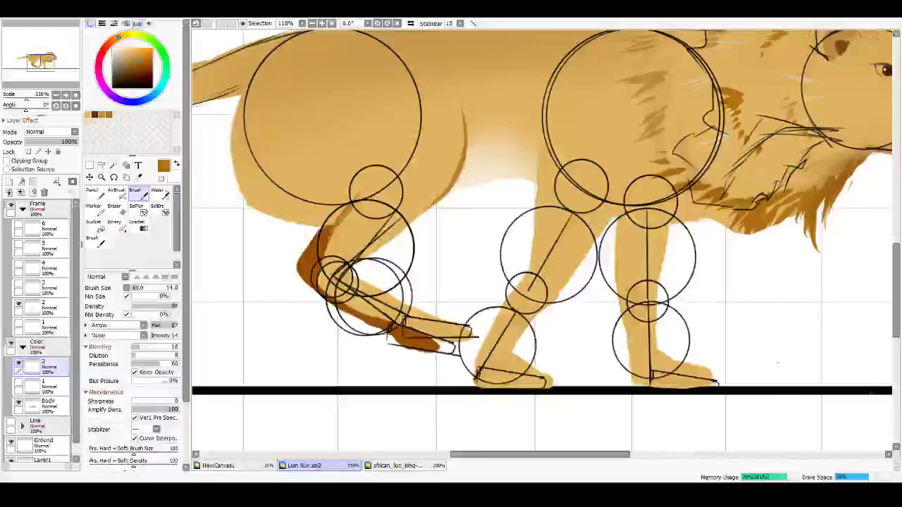
pyautogui.hotkey('ctrl', 'z')
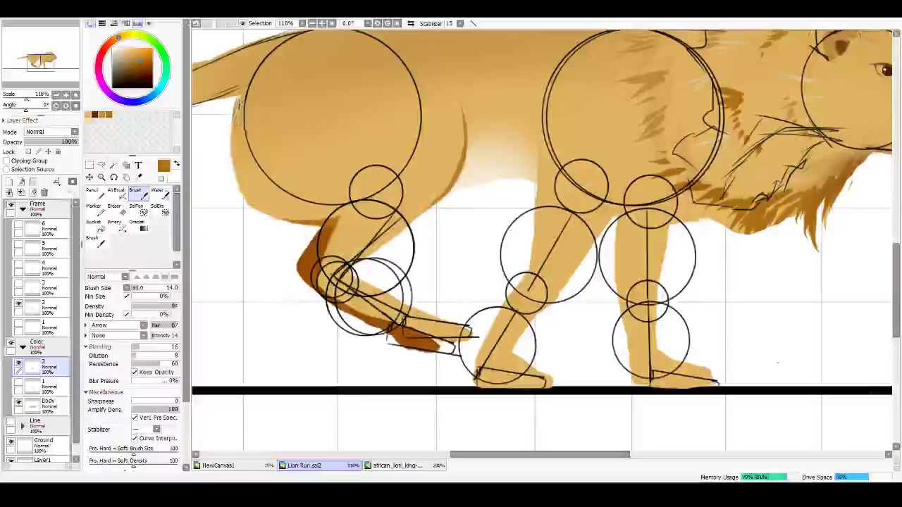
pyautogui.moveTo(243, 94); pyautogui.dragTo(247, 188)
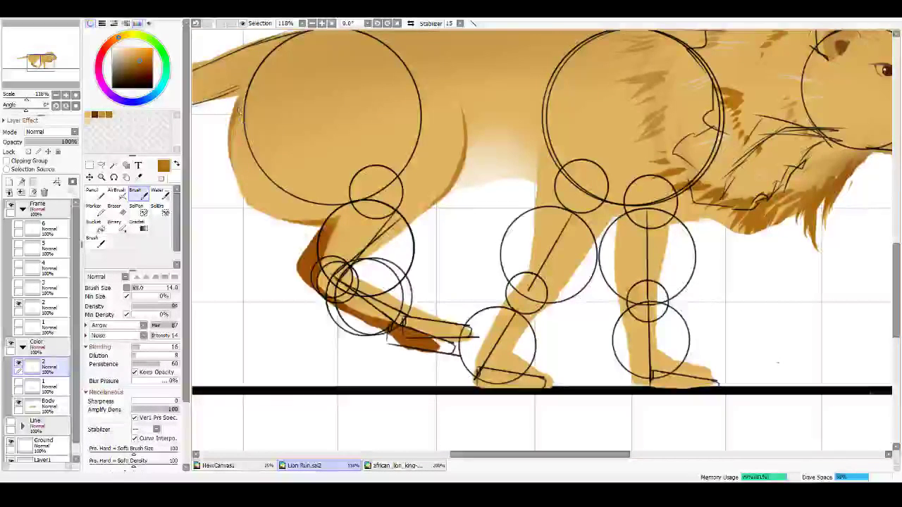
pyautogui.moveTo(241, 99); pyautogui.dragTo(243, 202)
# Step: Draw a golden-brown line up the rear edge of the near foreleg and shoulder
pyautogui.moveTo(561, 179); pyautogui.dragTo(454, 204)
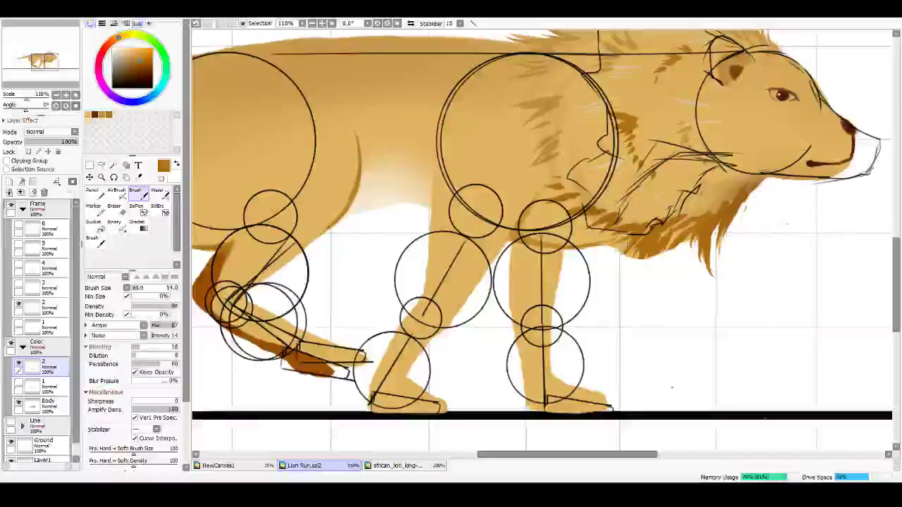
pyautogui.scroll(1, 418, 244)
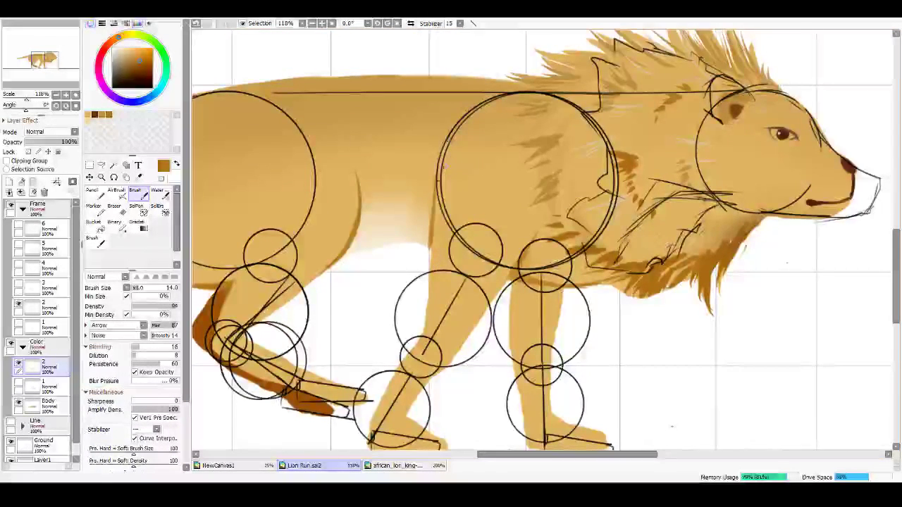
pyautogui.moveTo(430, 222); pyautogui.dragTo(441, 126)
pyautogui.hotkey('ctrl', 'z')
pyautogui.moveTo(433, 222); pyautogui.dragTo(443, 144)
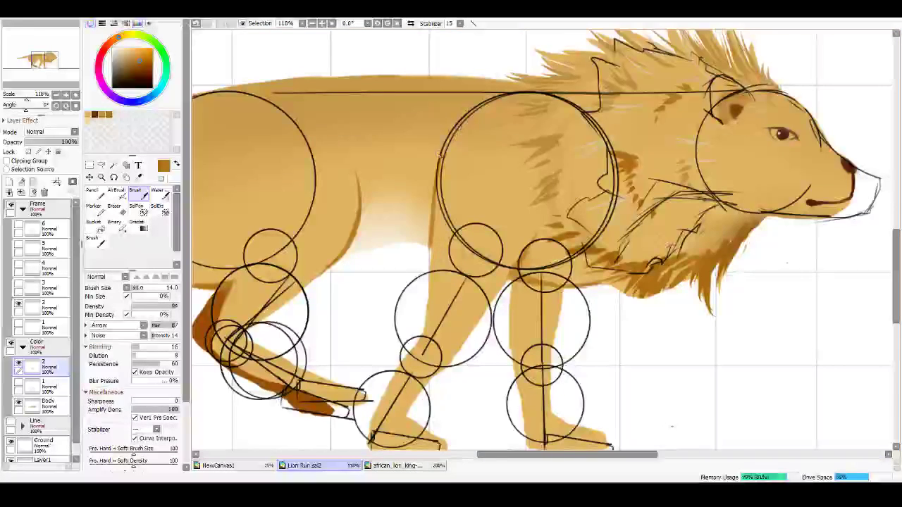
# Step: Outline the near foreleg's front edge and the top of the far forepaw with golden-brown strokes
pyautogui.moveTo(427, 228)
pyautogui.mouseDown()
pyautogui.moveTo(447, 175)
pyautogui.moveTo(452, 213)
pyautogui.mouseUp()
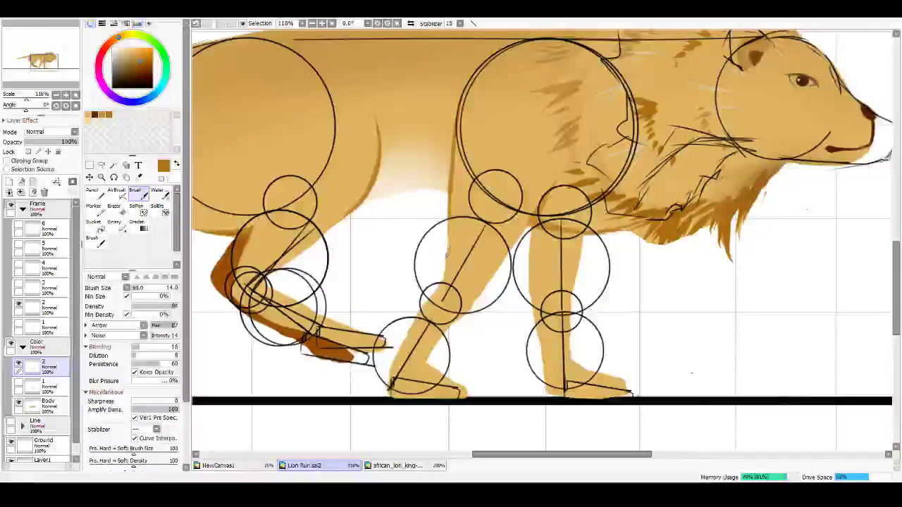
pyautogui.scroll(-2, 437, 244)
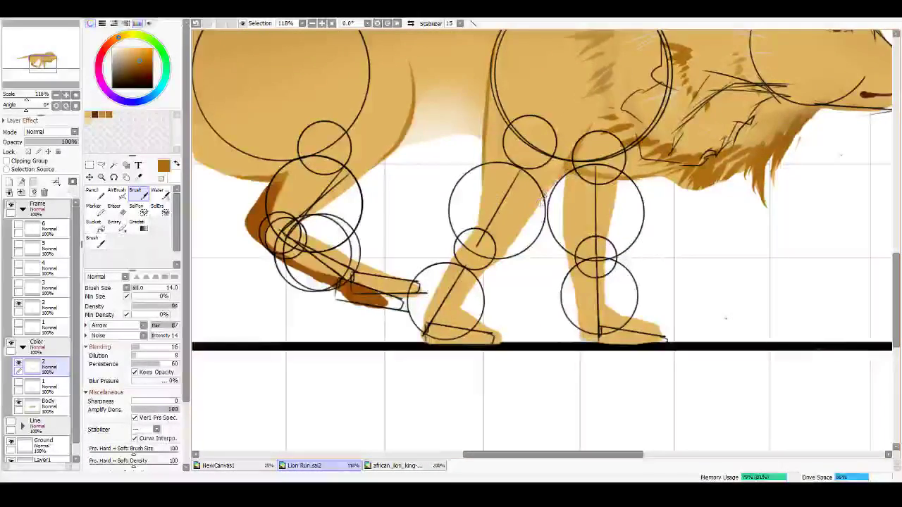
pyautogui.hotkey('ctrl', 'z')
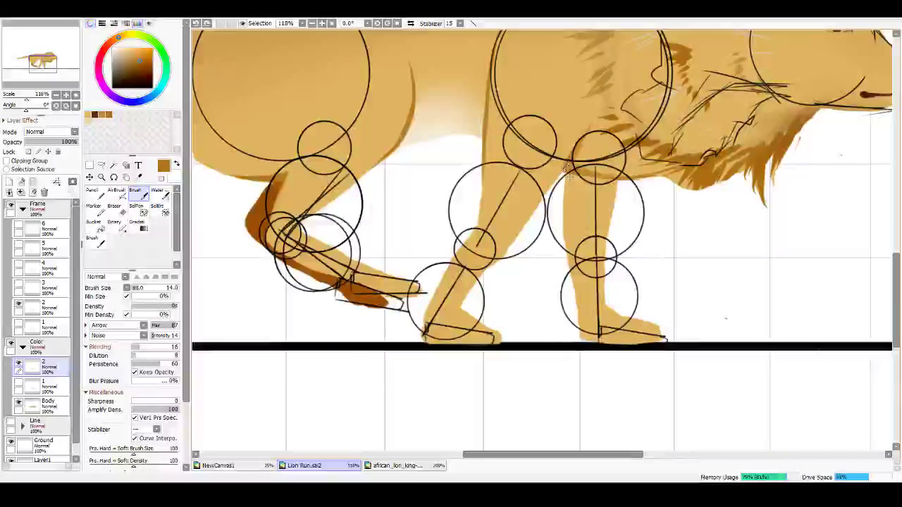
pyautogui.moveTo(564, 166); pyautogui.dragTo(486, 255)
pyautogui.hotkey('ctrl', 'z')
pyautogui.moveTo(566, 168); pyautogui.dragTo(507, 250)
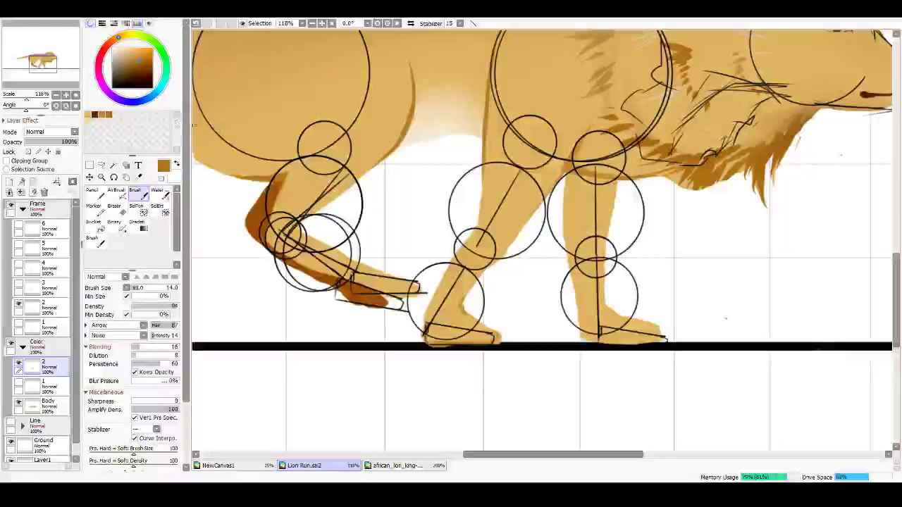
pyautogui.moveTo(609, 262); pyautogui.dragTo(571, 246)
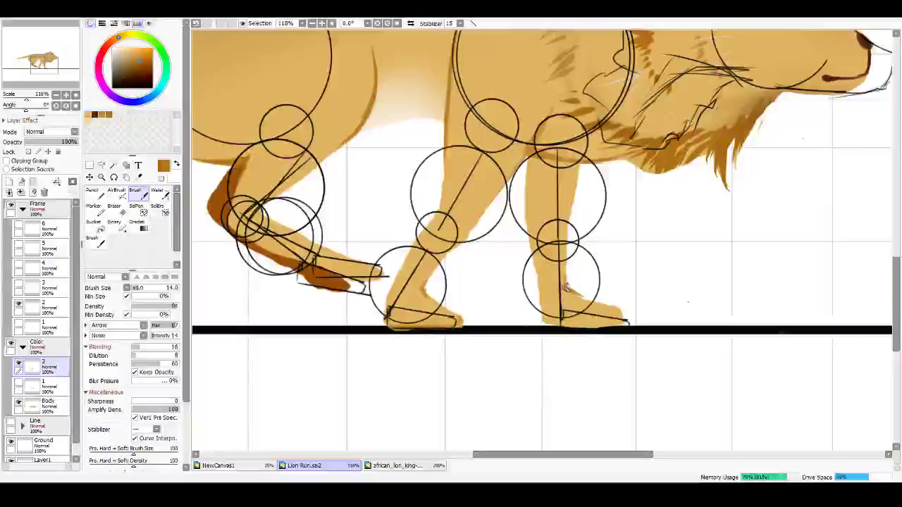
pyautogui.moveTo(577, 296); pyautogui.dragTo(601, 305)
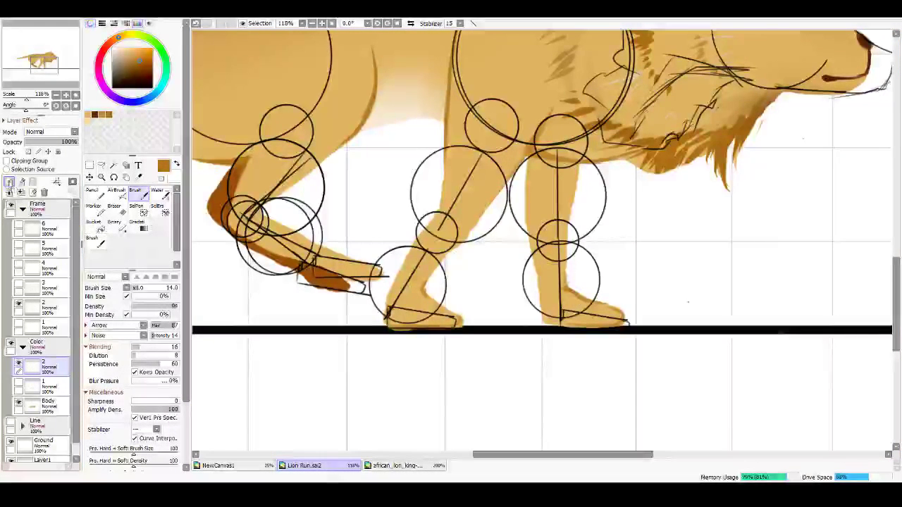
# Step: Add a Multiply layer clipped to color layer 2 and shade the far foreleg brown down to the paw with the AirBrush
pyautogui.click(9, 182)
pyautogui.click(27, 161)
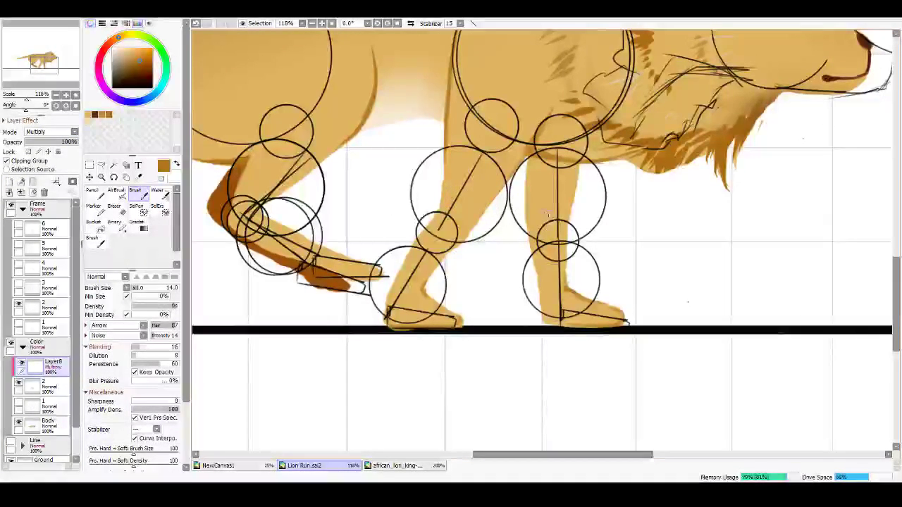
pyautogui.press('b')
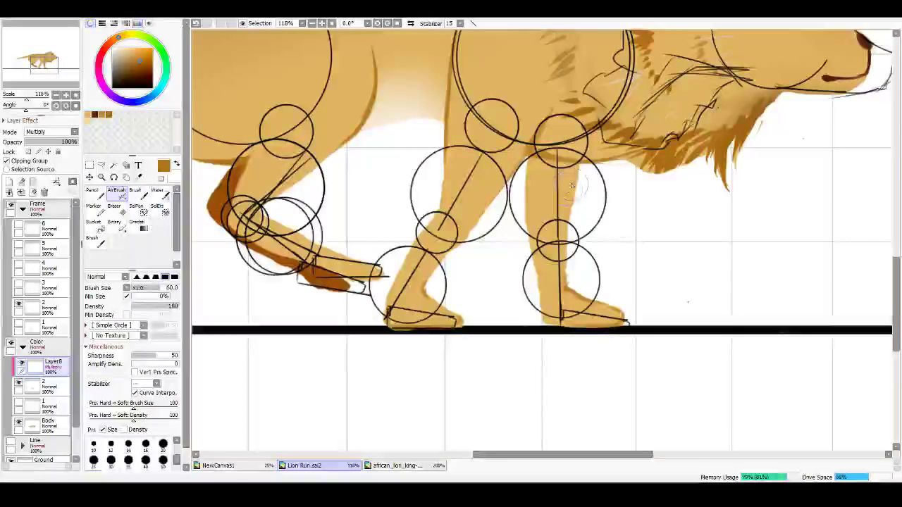
pyautogui.moveTo(568, 185)
pyautogui.mouseDown()
pyautogui.moveTo(555, 210)
pyautogui.moveTo(578, 177)
pyautogui.moveTo(556, 160)
pyautogui.moveTo(539, 169)
pyautogui.mouseUp()
pyautogui.moveTo(530, 165)
pyautogui.mouseDown()
pyautogui.moveTo(516, 222)
pyautogui.moveTo(538, 181)
pyautogui.moveTo(524, 263)
pyautogui.moveTo(537, 172)
pyautogui.moveTo(541, 308)
pyautogui.moveTo(532, 304)
pyautogui.moveTo(563, 201)
pyautogui.moveTo(556, 290)
pyautogui.mouseUp()
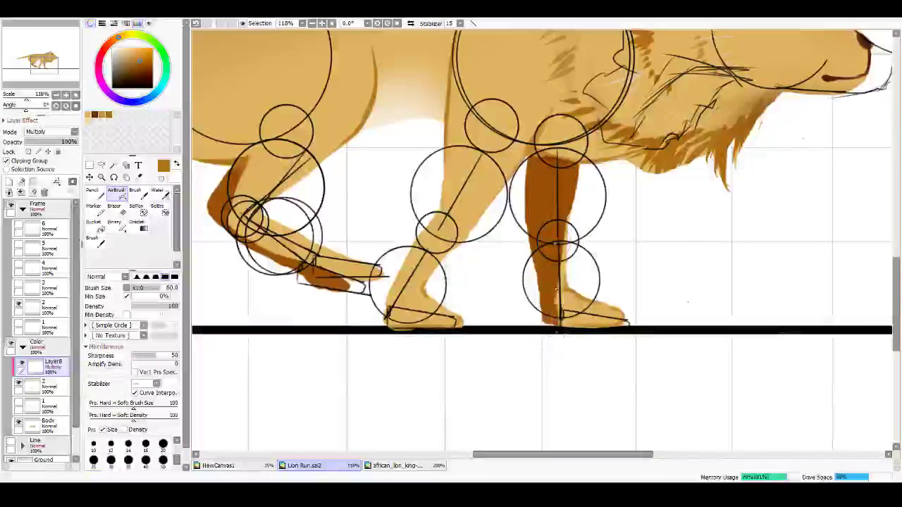
pyautogui.moveTo(570, 234)
pyautogui.mouseDown()
pyautogui.moveTo(564, 310)
pyautogui.moveTo(581, 319)
pyautogui.moveTo(635, 314)
pyautogui.moveTo(582, 308)
pyautogui.mouseUp()
pyautogui.press('e')
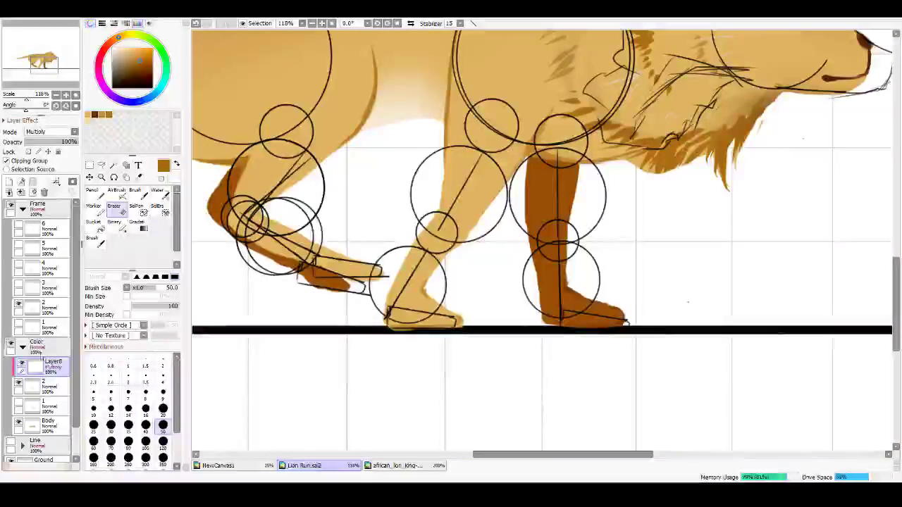
# Step: Hide frame 2's guide layer and merge the foreleg's Multiply shading into color layer 2
pyautogui.click(19, 304)
pyautogui.scroll(2, 416, 167)
pyautogui.scroll(-6, 417, 167)
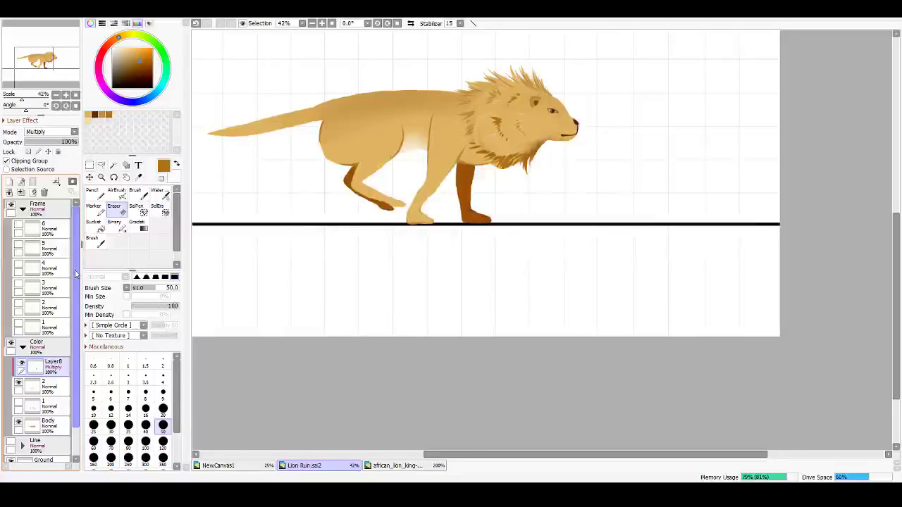
pyautogui.hotkey('ctrl', 'e')
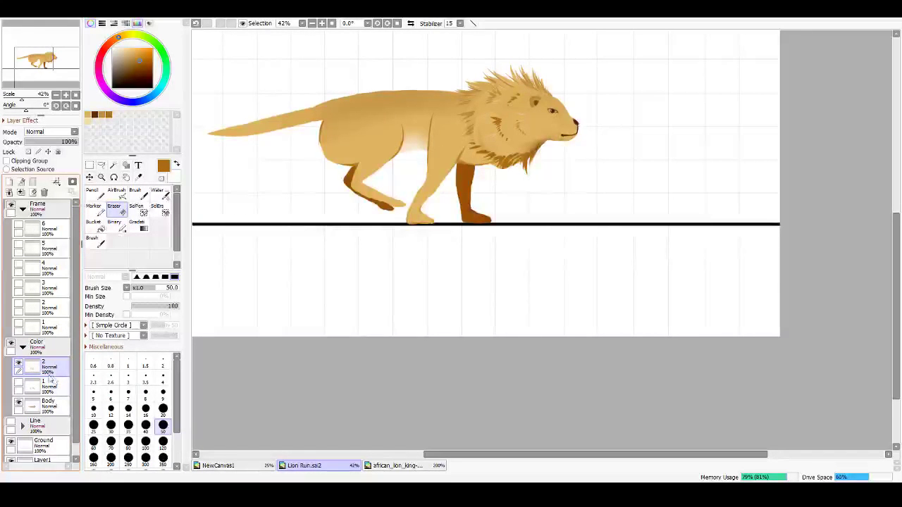
# Step: Compare the coloured legs of frames 1 and 2 by toggling the visibility of their color layers
pyautogui.doubleClick(19, 364)
pyautogui.click(19, 364)
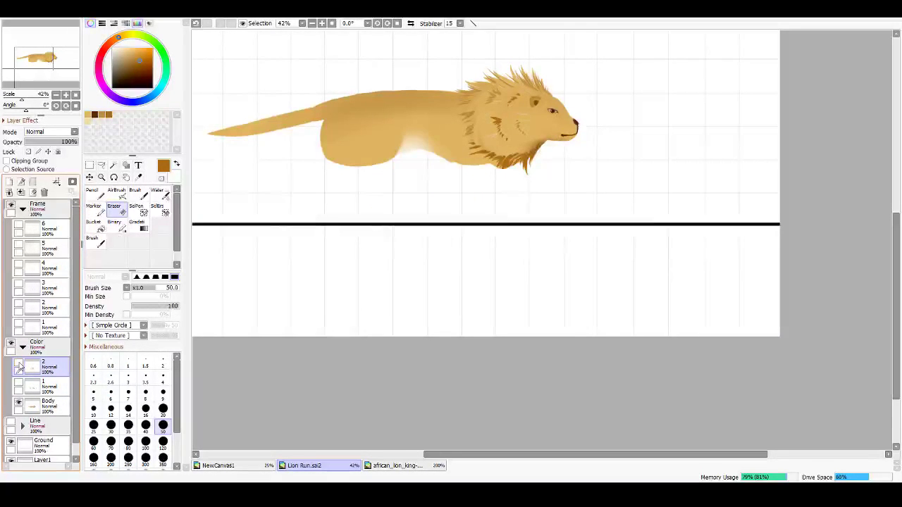
pyautogui.click(19, 364)
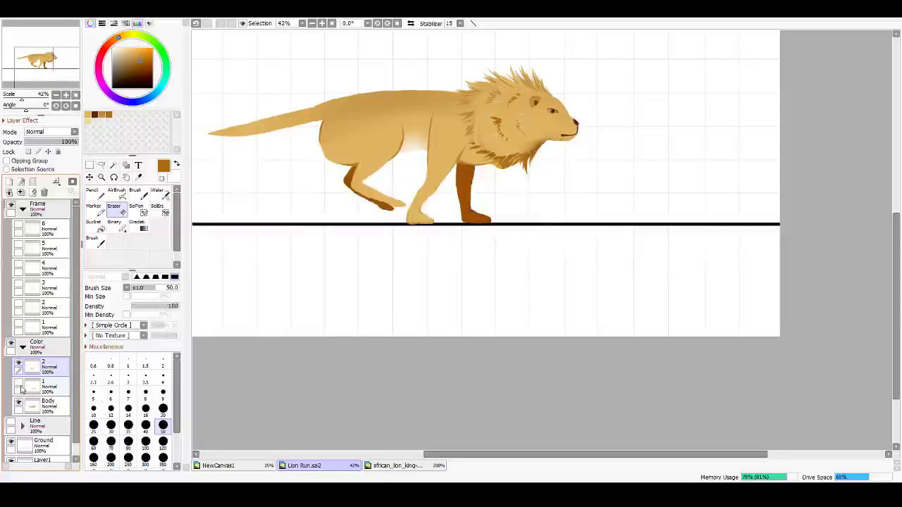
pyautogui.click(19, 384)
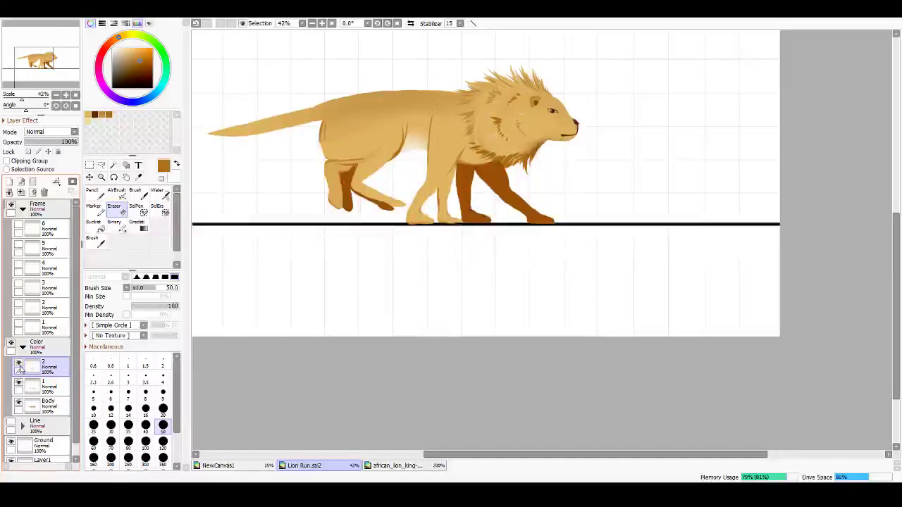
pyautogui.click(19, 364)
pyautogui.click(19, 365)
pyautogui.click(19, 384)
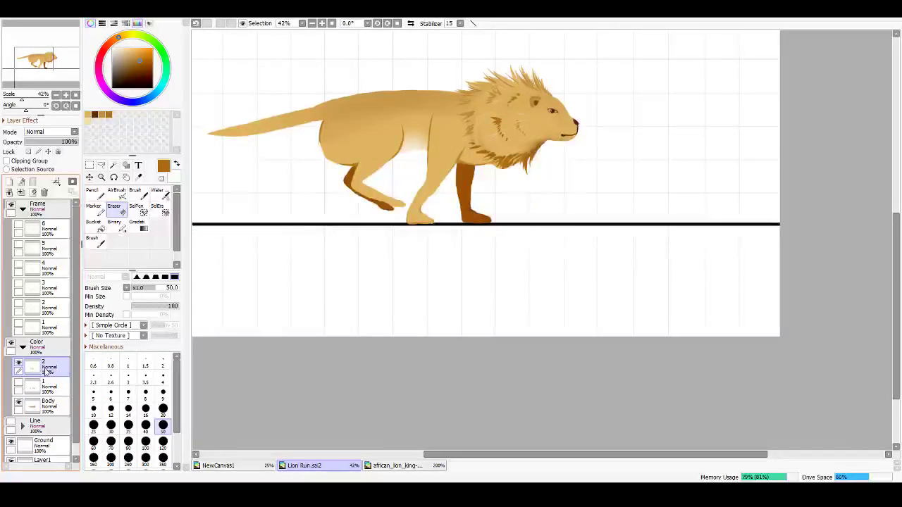
# Step: Add a new layer named 3 above color layer 2 and hide color layer 2
pyautogui.click(10, 193)
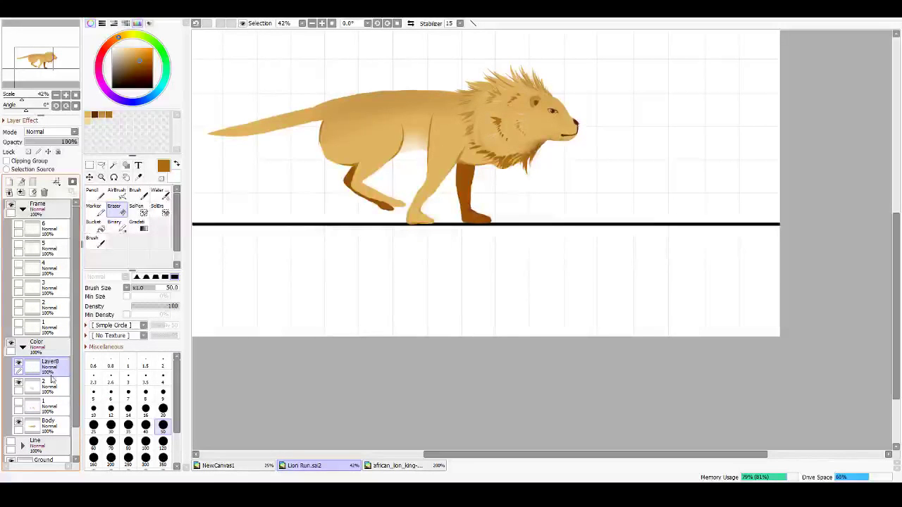
pyautogui.click(19, 383)
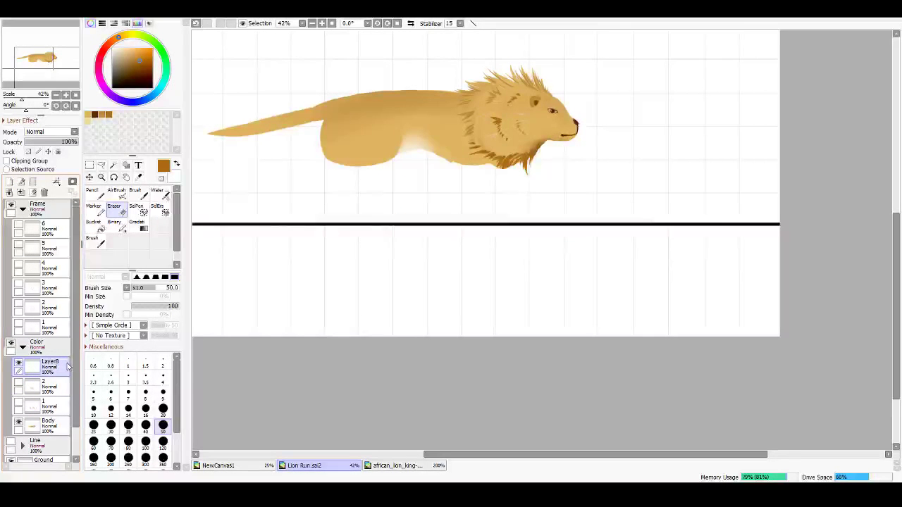
pyautogui.write('3')
pyautogui.press('Return')
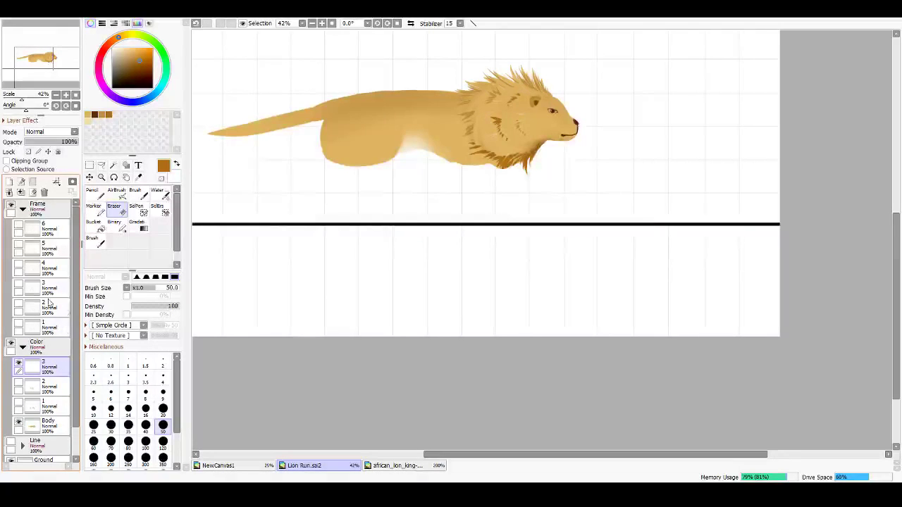
# Step: Show frame 3's sketch guide layer in the Frame folder over the legless lion
pyautogui.click(18, 286)
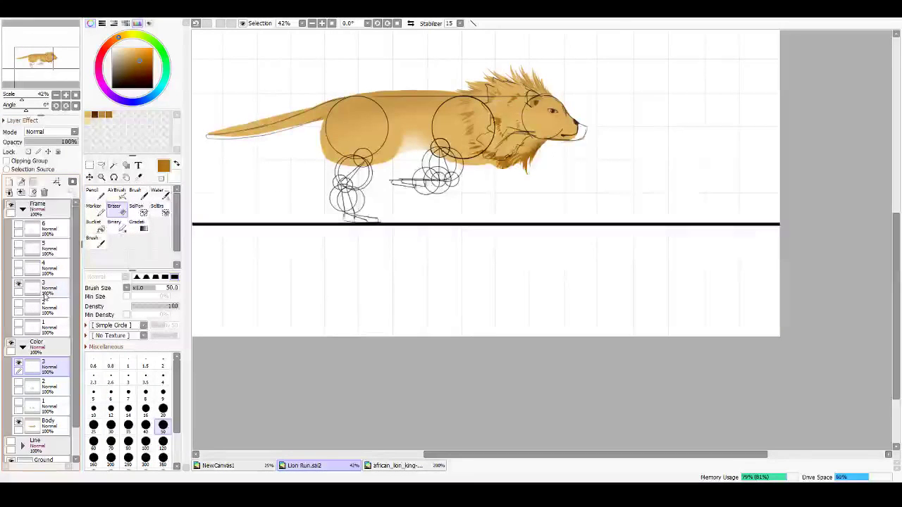
pyautogui.scroll(3, 407, 235)
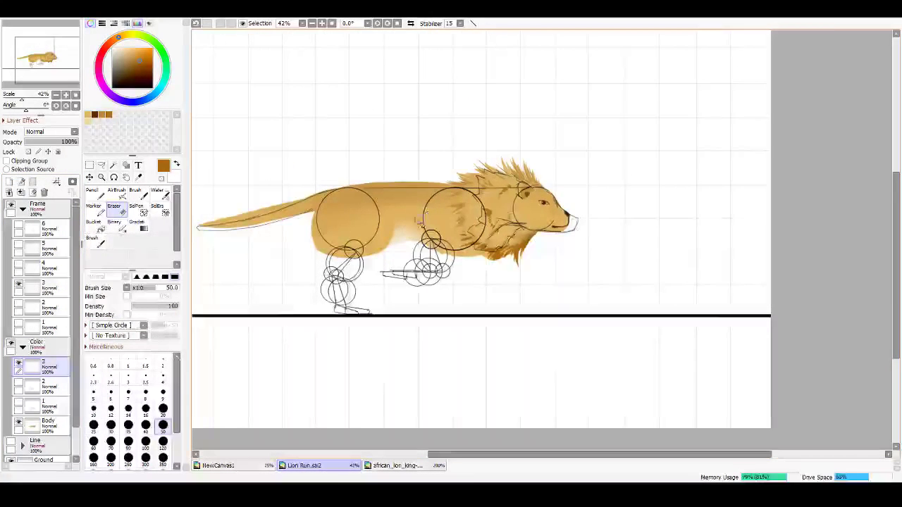
pyautogui.scroll(2, 407, 235)
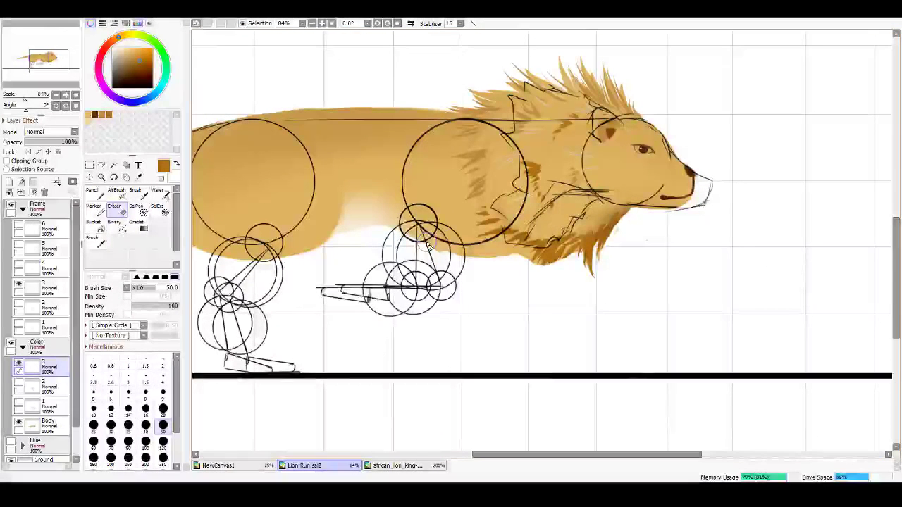
pyautogui.click(92, 114)
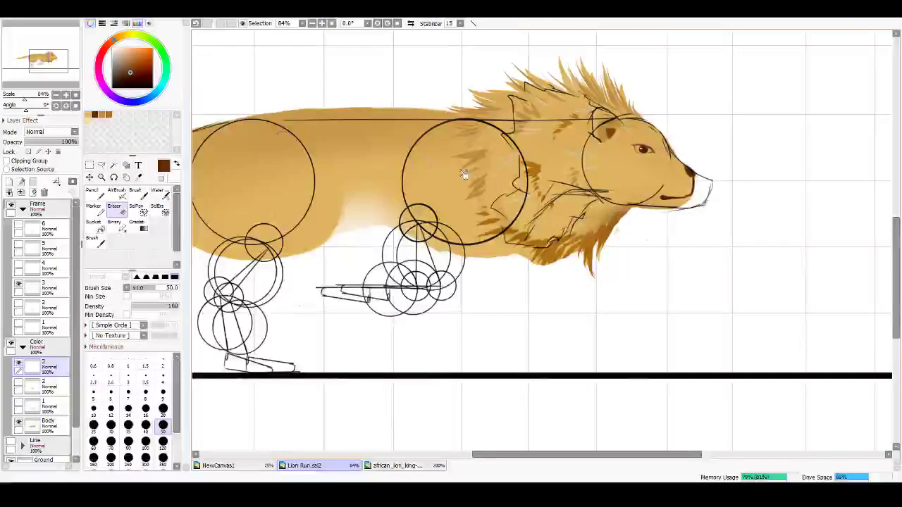
pyautogui.moveTo(377, 210); pyautogui.dragTo(395, 215)
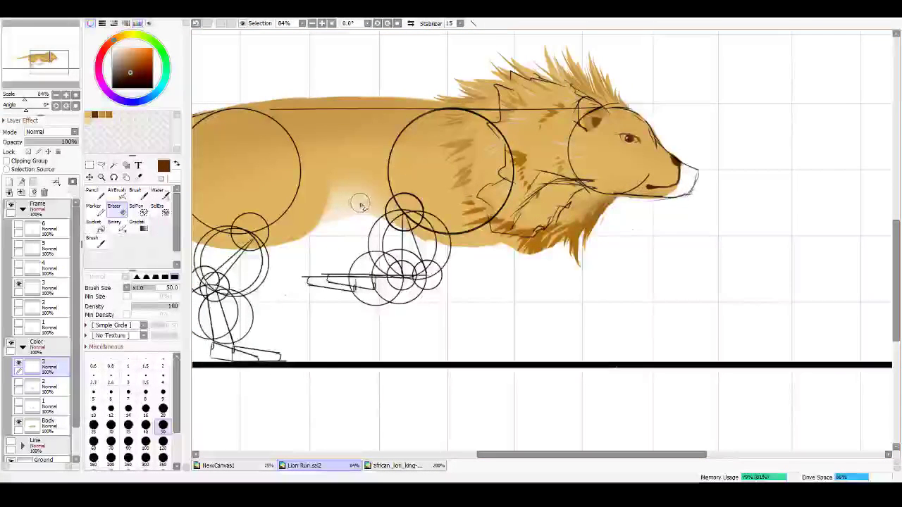
pyautogui.moveTo(359, 202); pyautogui.dragTo(420, 177)
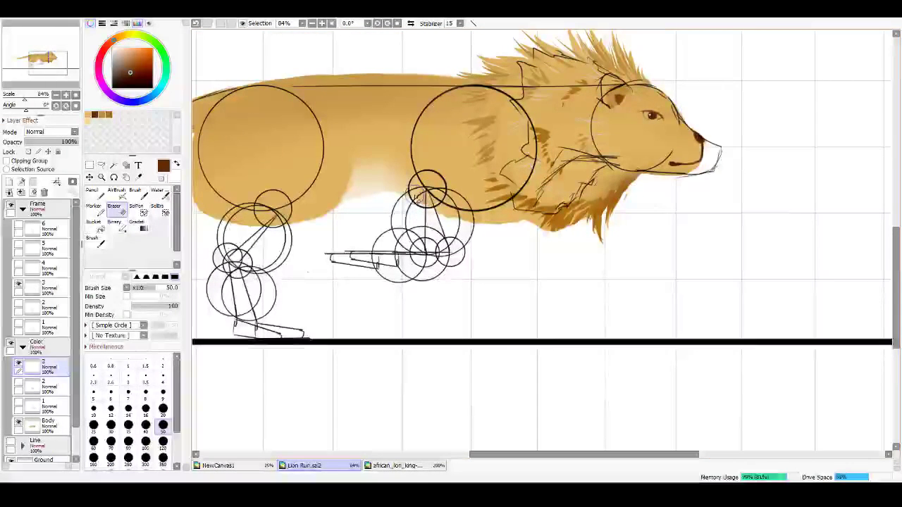
pyautogui.press('v')
pyautogui.moveTo(425, 200); pyautogui.dragTo(403, 246)
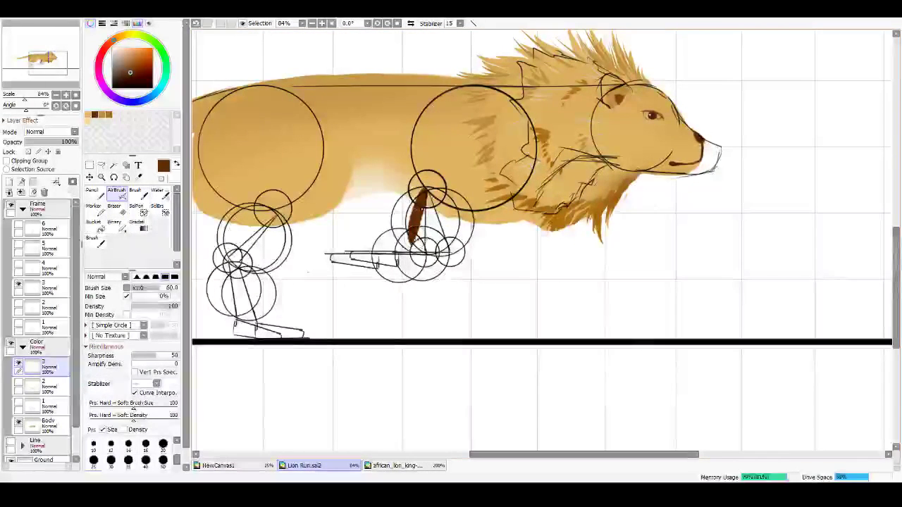
pyautogui.hotkey('ctrl', 'z')
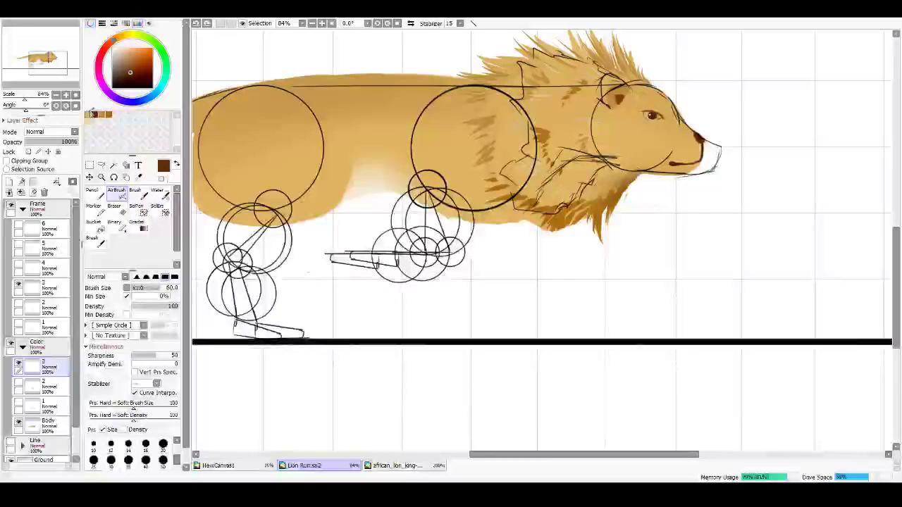
# Step: Paint the near foreleg on color layer 3 in golden tan with the AirBrush, following the guide down to the folded paw
pyautogui.moveTo(334, 149); pyautogui.dragTo(333, 144)
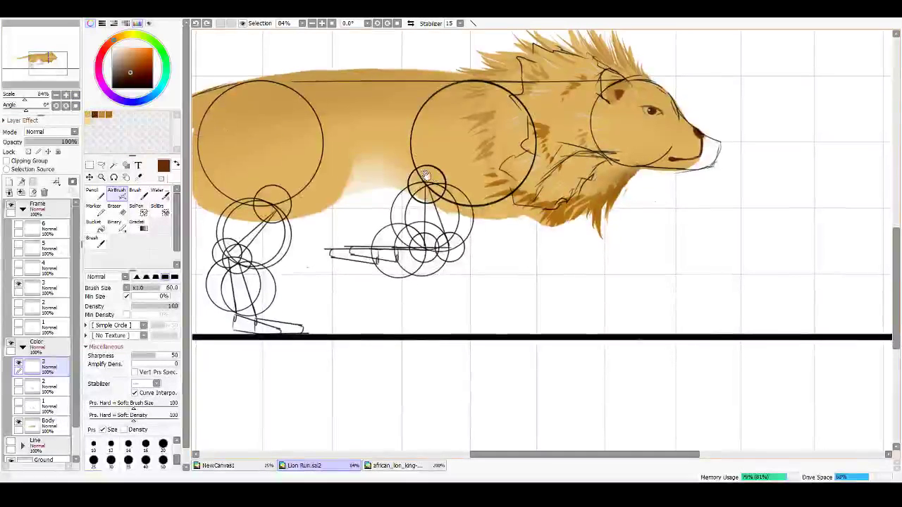
pyautogui.click(88, 115)
pyautogui.moveTo(491, 197); pyautogui.dragTo(489, 189)
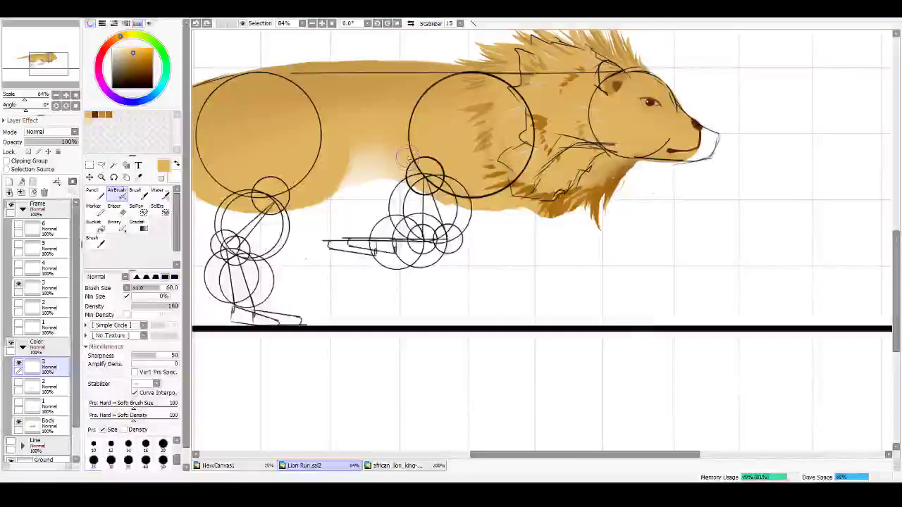
pyautogui.moveTo(413, 173); pyautogui.dragTo(403, 229)
pyautogui.hotkey('ctrl', 'z')
pyautogui.moveTo(412, 169); pyautogui.dragTo(405, 230)
pyautogui.hotkey('ctrl', 'z')
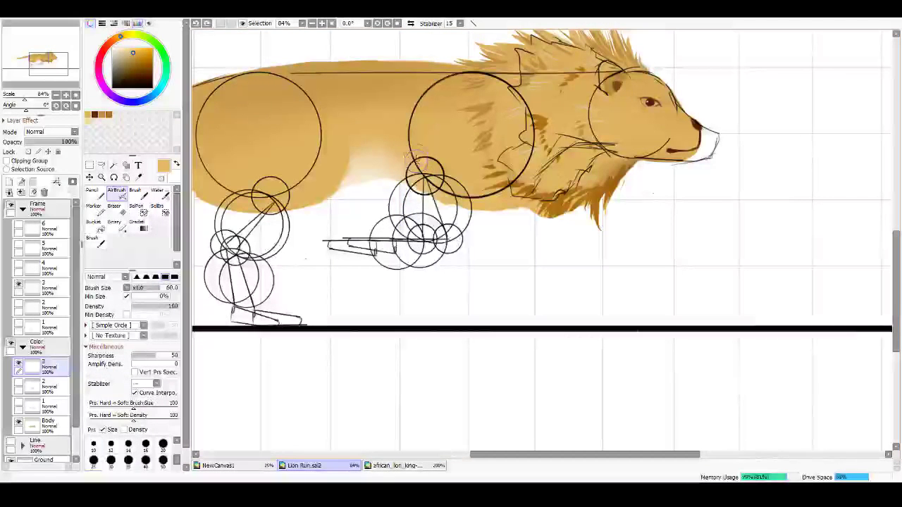
pyautogui.moveTo(410, 176); pyautogui.dragTo(420, 244)
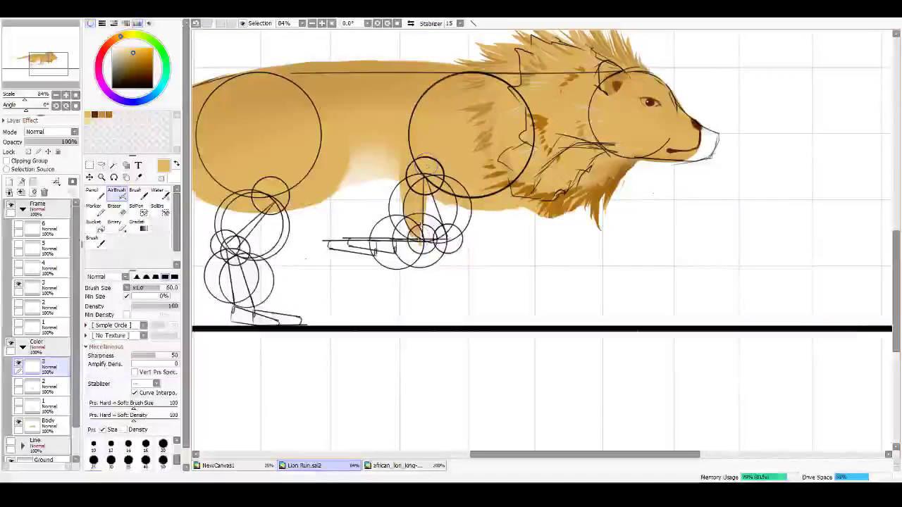
pyautogui.moveTo(432, 208)
pyautogui.mouseDown()
pyautogui.moveTo(428, 235)
pyautogui.moveTo(403, 246)
pyautogui.moveTo(438, 235)
pyautogui.moveTo(416, 246)
pyautogui.moveTo(395, 247)
pyautogui.moveTo(438, 235)
pyautogui.moveTo(353, 243)
pyautogui.moveTo(378, 247)
pyautogui.moveTo(348, 235)
pyautogui.moveTo(388, 244)
pyautogui.moveTo(351, 237)
pyautogui.moveTo(378, 247)
pyautogui.moveTo(426, 244)
pyautogui.moveTo(393, 248)
pyautogui.mouseUp()
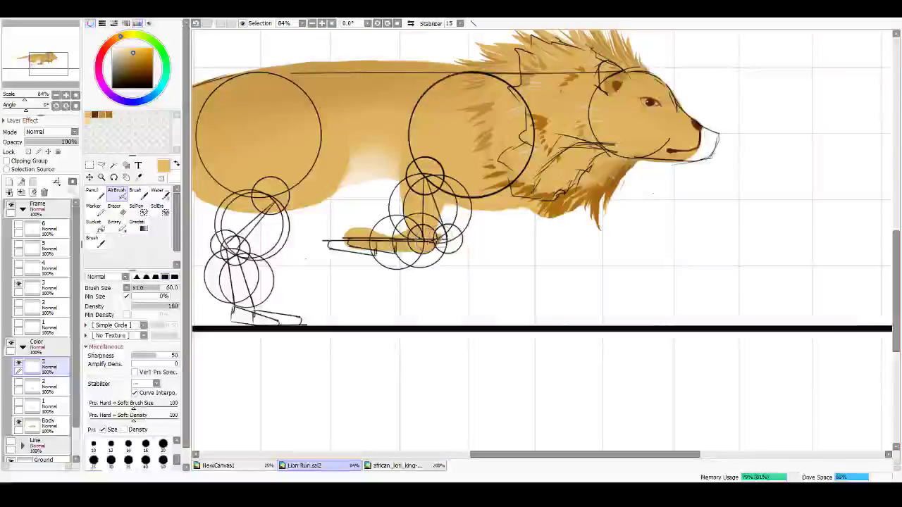
pyautogui.press('e')
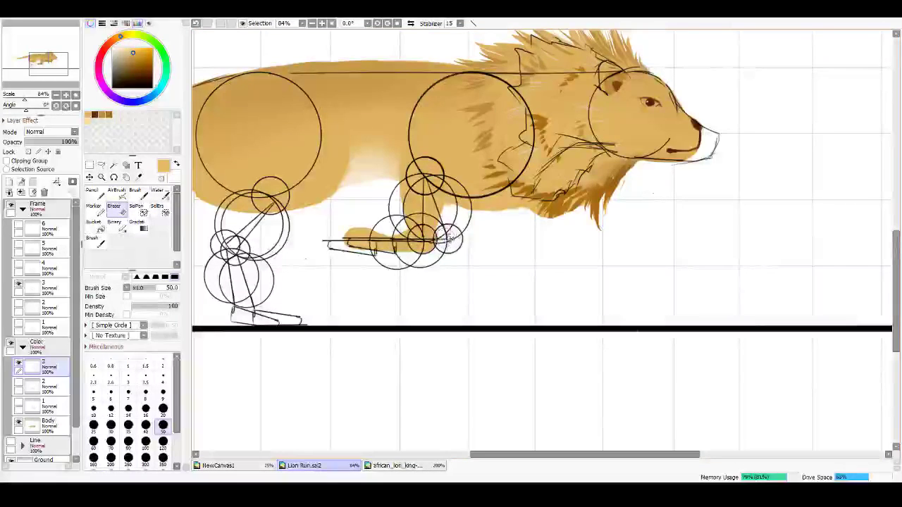
pyautogui.press('e')
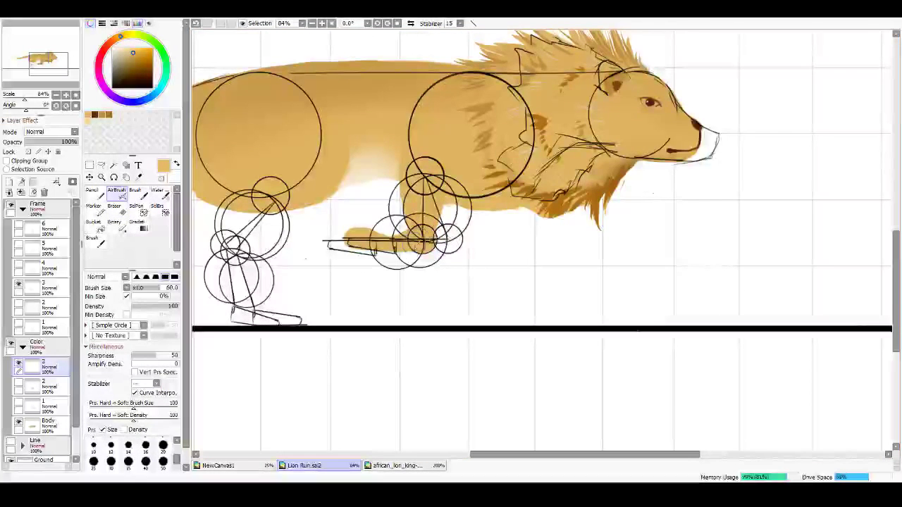
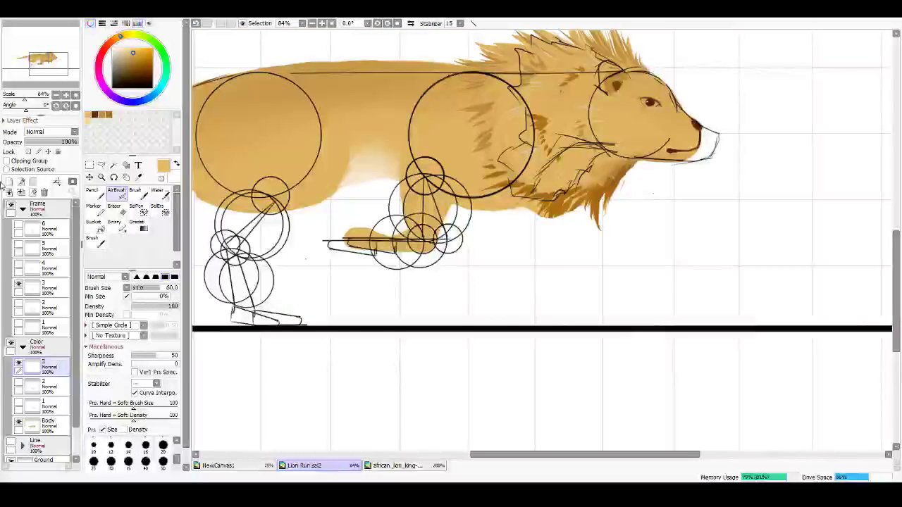
# Step: Duplicate color layer 3, then shift and slightly rotate the copied foreleg to match the guide's other foreleg
pyautogui.moveTo(54, 364); pyautogui.dragTo(10, 181)
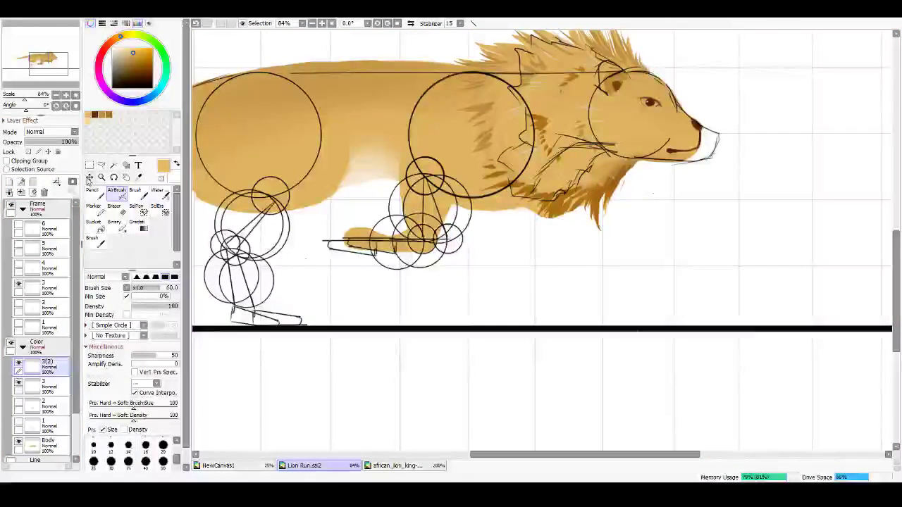
pyautogui.click(89, 177)
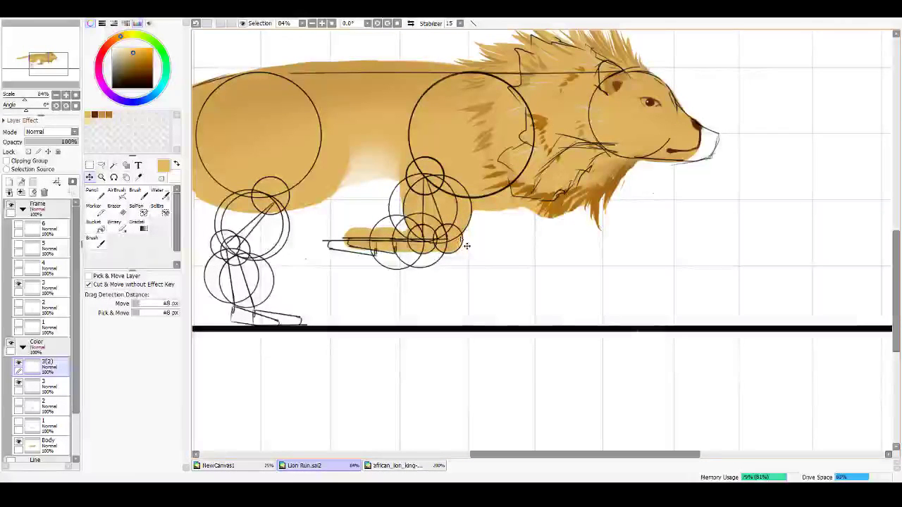
pyautogui.hotkey('ctrl', 't')
pyautogui.moveTo(495, 127); pyautogui.dragTo(474, 121)
pyautogui.moveTo(450, 181); pyautogui.dragTo(446, 185)
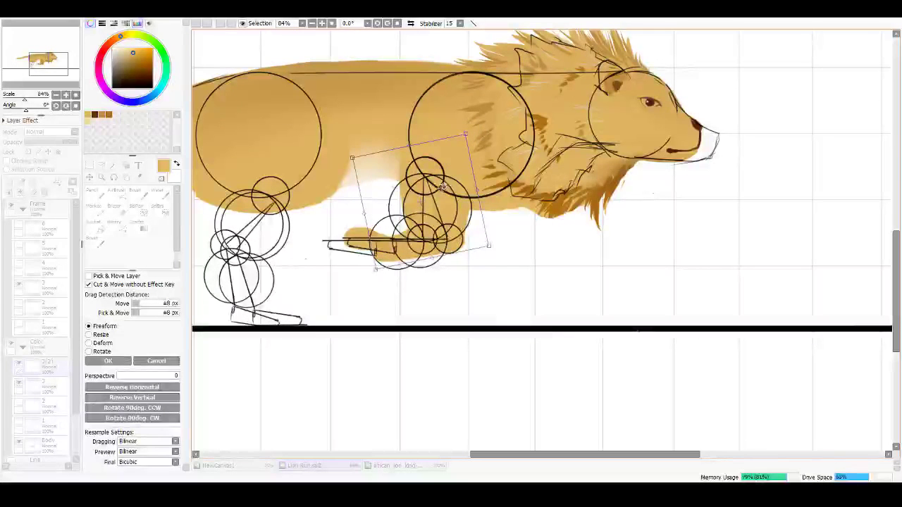
pyautogui.press('Return')
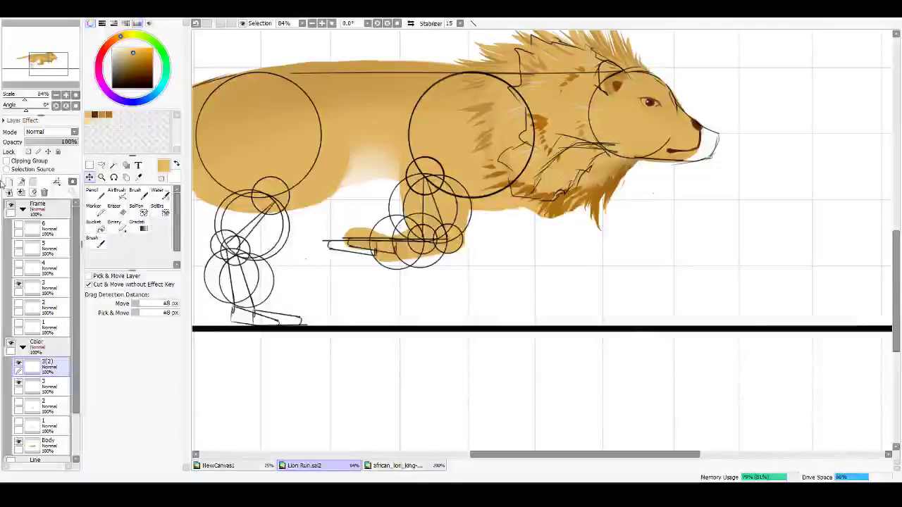
# Step: Place the duplicated foreleg layer beneath color layer 3 and add a new layer clipped to color layer 3
pyautogui.click(21, 182)
pyautogui.click(7, 160)
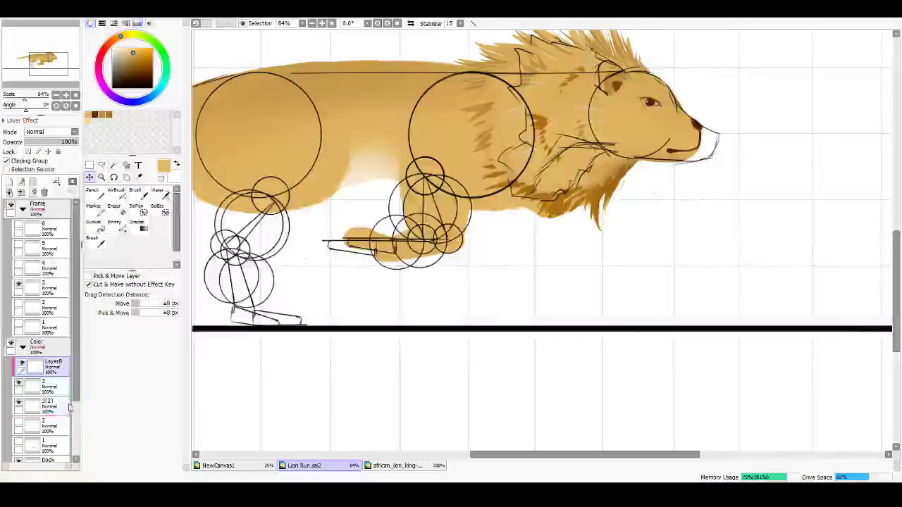
# Step: Move the clipped Layer8 directly above layer 3(2) and choose a darker brown as the paint colour
pyautogui.moveTo(70, 411)
pyautogui.mouseDown()
pyautogui.moveTo(58, 366)
pyautogui.moveTo(62, 396)
pyautogui.mouseUp()
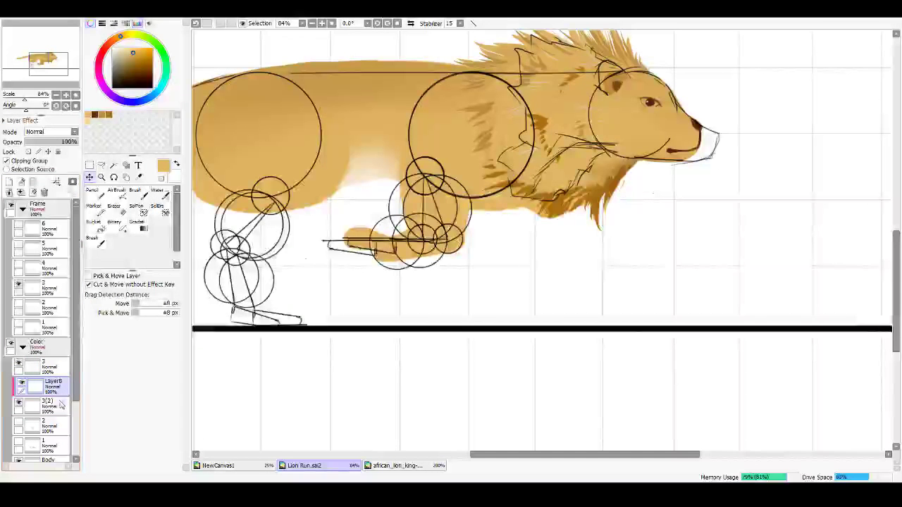
pyautogui.click(59, 406)
pyautogui.click(110, 115)
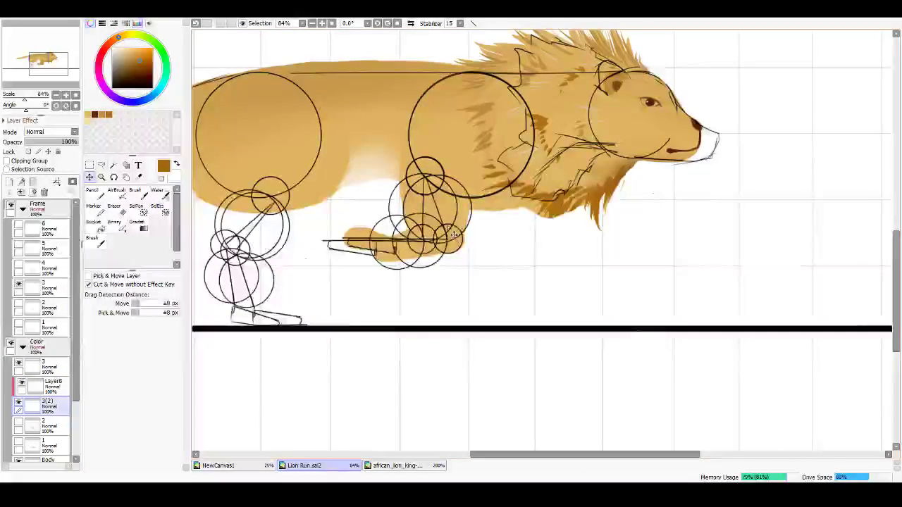
pyautogui.press('b')
pyautogui.moveTo(457, 220)
pyautogui.mouseDown()
pyautogui.moveTo(466, 173)
pyautogui.moveTo(466, 239)
pyautogui.moveTo(475, 224)
pyautogui.moveTo(475, 181)
pyautogui.moveTo(457, 245)
pyautogui.mouseUp()
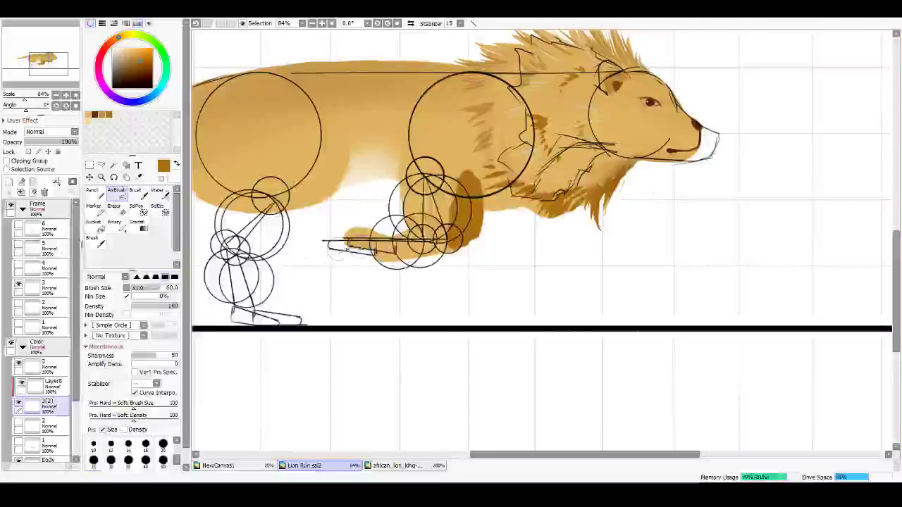
pyautogui.hotkey('ctrl', 'z')
# Step: Set Layer8 to Multiply and shade the far foreleg and its paw dark brown with the AirBrush
pyautogui.click(59, 388)
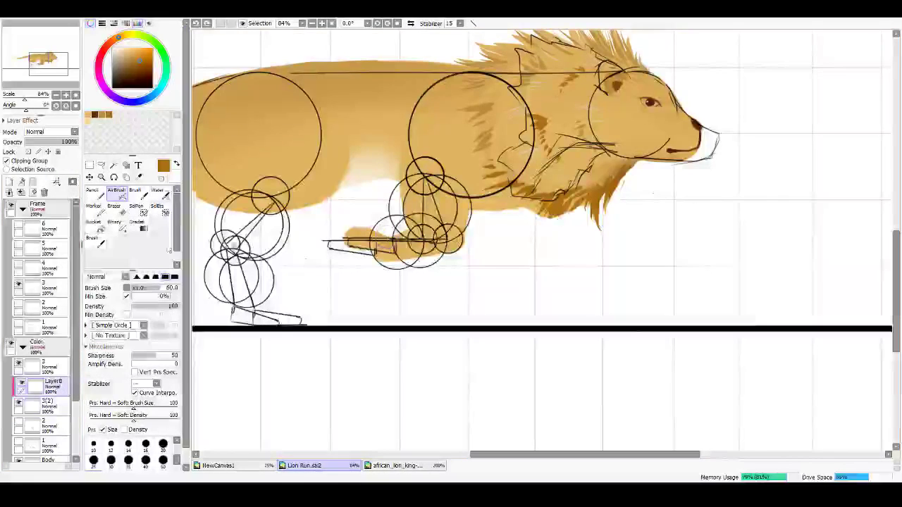
pyautogui.click(51, 154)
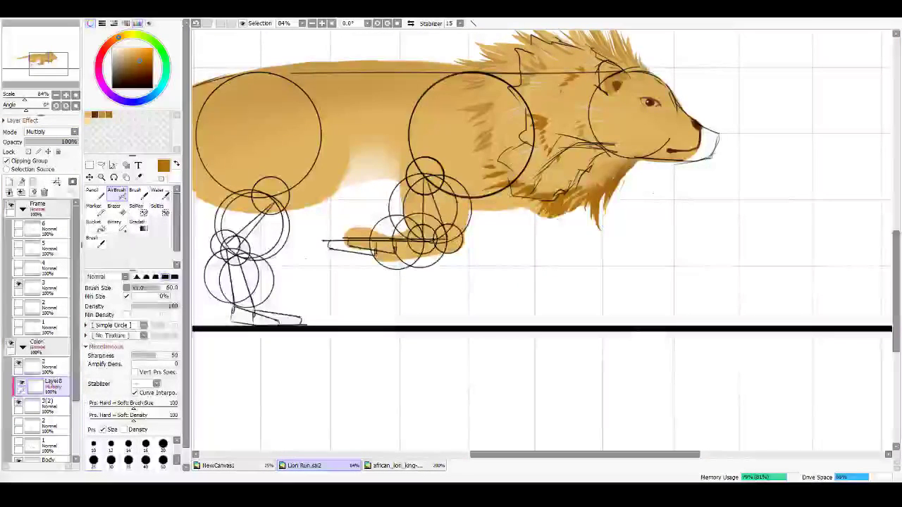
pyautogui.moveTo(462, 240)
pyautogui.mouseDown()
pyautogui.moveTo(466, 182)
pyautogui.moveTo(453, 234)
pyautogui.moveTo(456, 166)
pyautogui.moveTo(426, 162)
pyautogui.mouseUp()
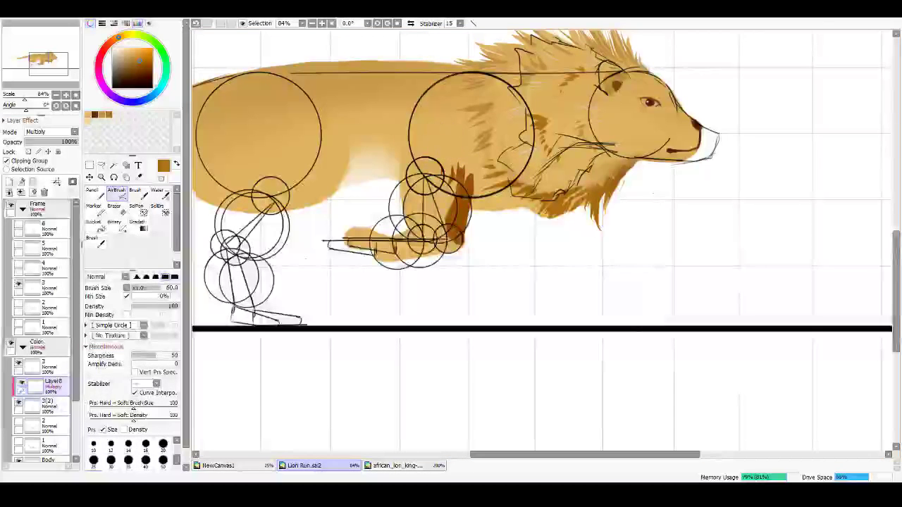
pyautogui.moveTo(458, 211)
pyautogui.mouseDown()
pyautogui.moveTo(449, 250)
pyautogui.moveTo(441, 239)
pyautogui.moveTo(424, 241)
pyautogui.moveTo(427, 251)
pyautogui.moveTo(380, 255)
pyautogui.moveTo(413, 253)
pyautogui.mouseUp()
# Step: Erase the shading that spills over the chest above the far foreleg and merge Layer8 down into layer 3(2)
pyautogui.press('e')
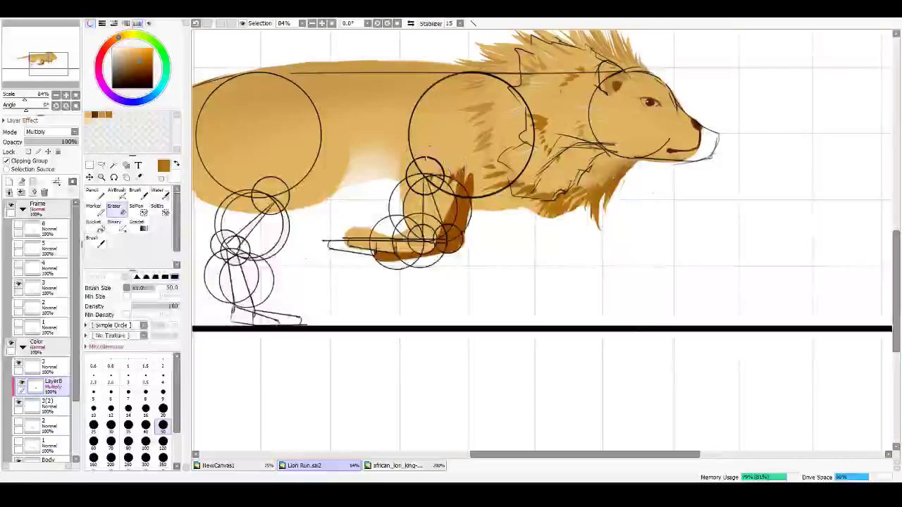
pyautogui.moveTo(466, 178)
pyautogui.mouseDown()
pyautogui.moveTo(454, 187)
pyautogui.moveTo(465, 192)
pyautogui.moveTo(447, 198)
pyautogui.mouseUp()
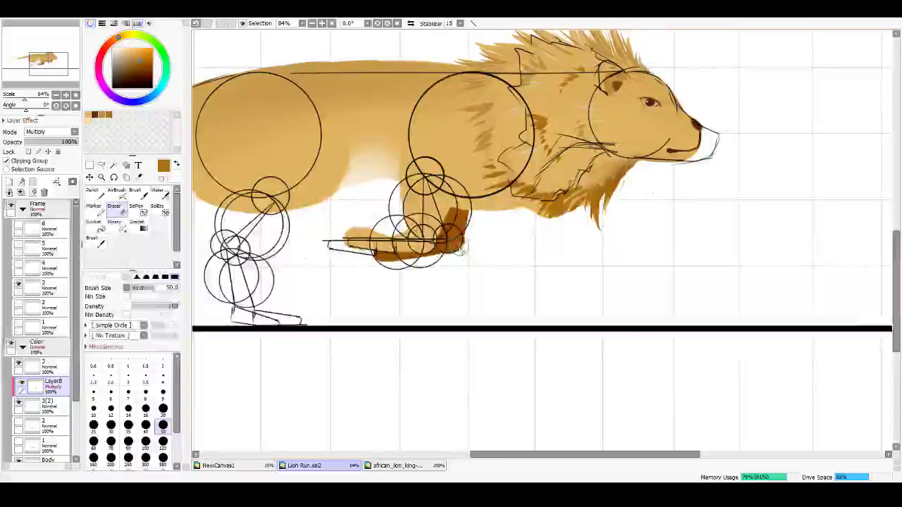
pyautogui.press('v')
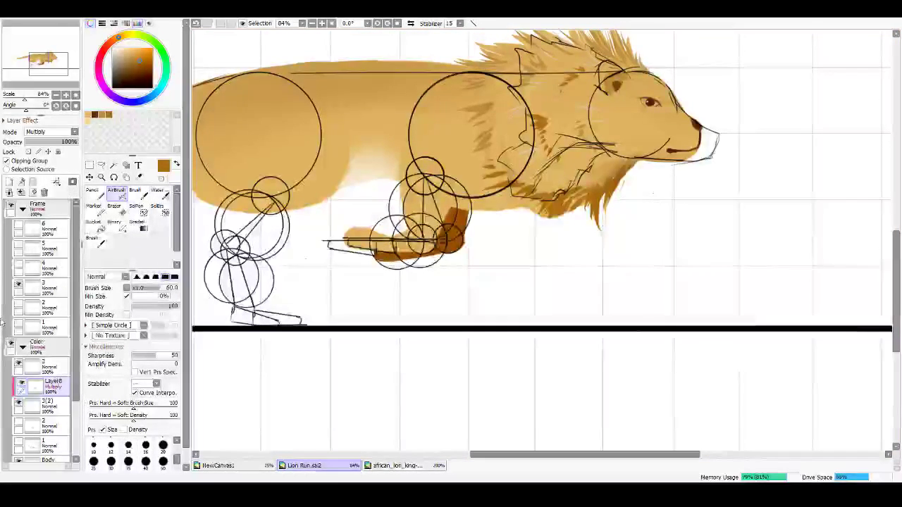
pyautogui.hotkey('ctrl', 'e')
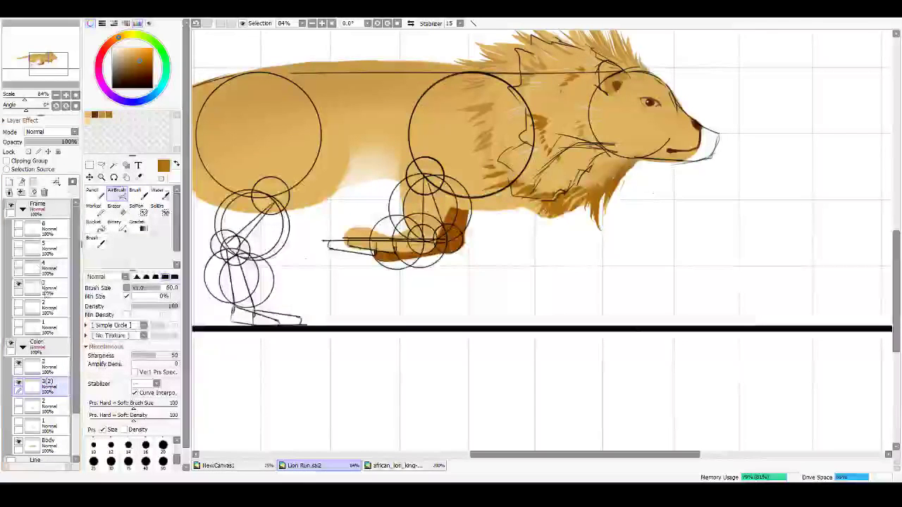
# Step: Try to brush brown contour lines along the rear and front edges of the near foreleg on the Frame folder's layer 3
pyautogui.click(44, 286)
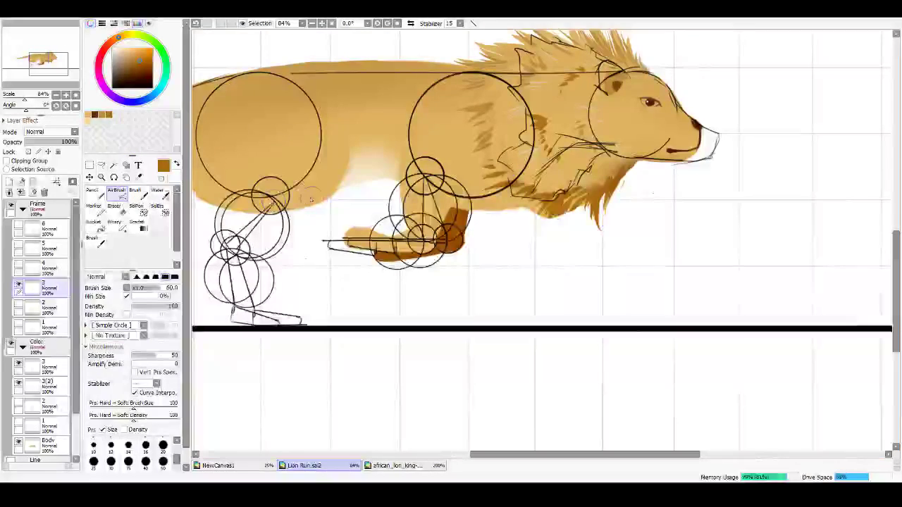
pyautogui.press('b')
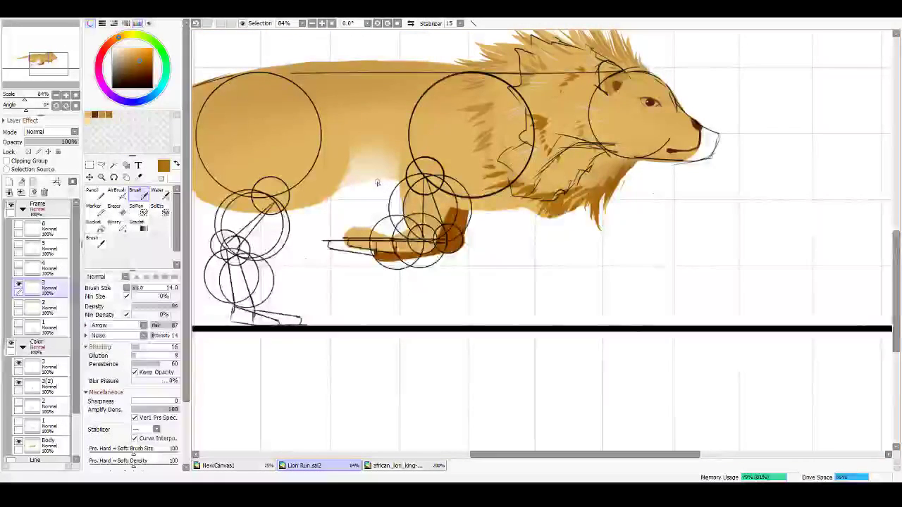
pyautogui.moveTo(381, 181); pyautogui.dragTo(377, 199)
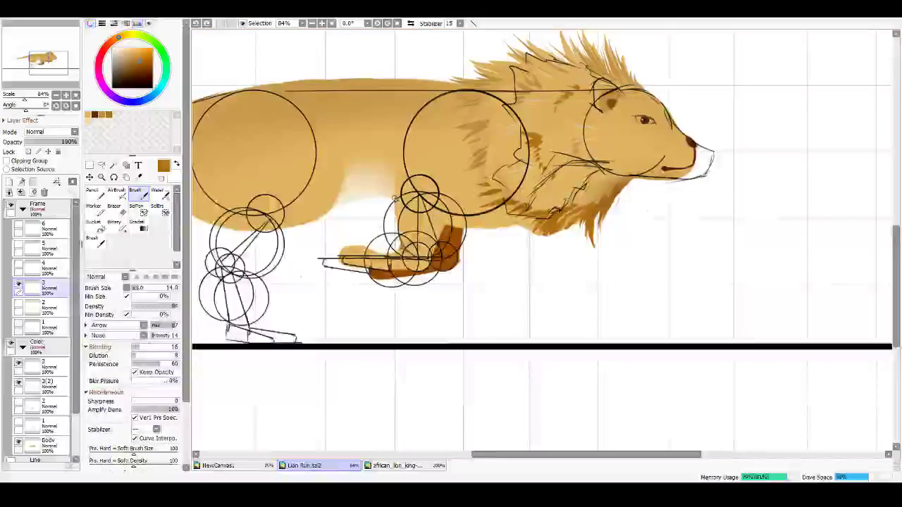
pyautogui.scroll(4, 396, 199)
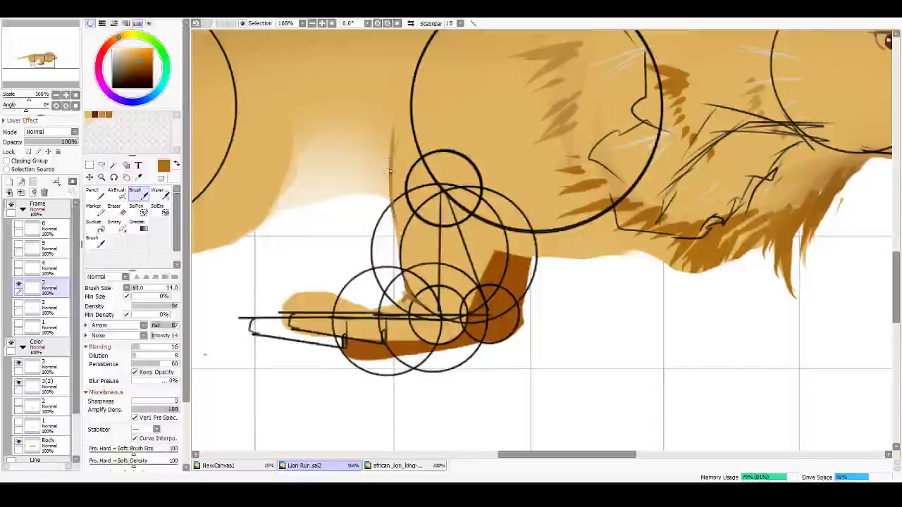
pyautogui.hotkey('ctrl', 'z')
pyautogui.moveTo(391, 159); pyautogui.dragTo(395, 80)
pyautogui.hotkey('ctrl', 'z')
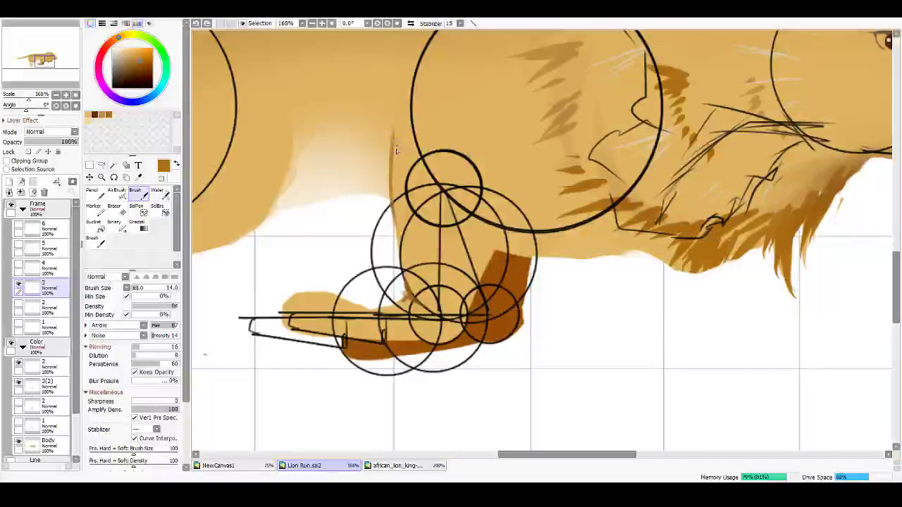
pyautogui.moveTo(391, 150); pyautogui.dragTo(404, 65)
pyautogui.moveTo(397, 100); pyautogui.dragTo(382, 225)
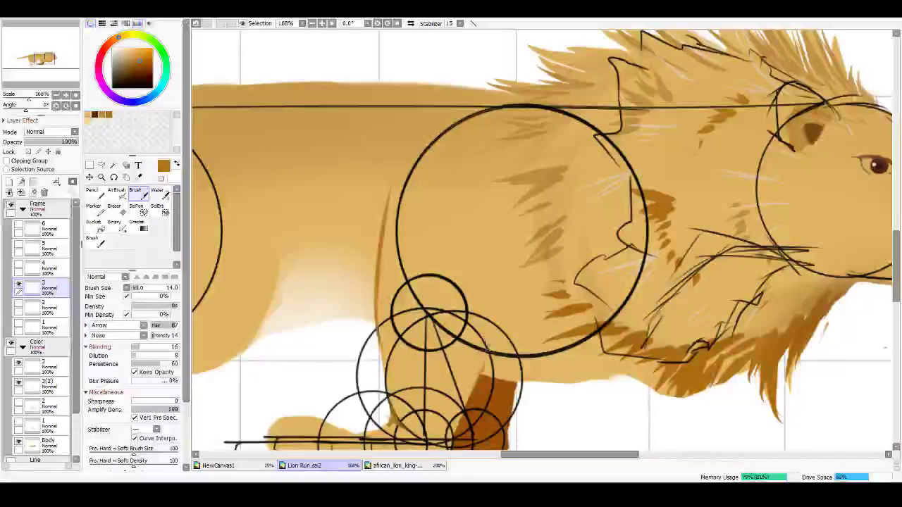
pyautogui.moveTo(481, 374)
pyautogui.mouseDown()
pyautogui.moveTo(492, 300)
pyautogui.moveTo(482, 381)
pyautogui.moveTo(493, 268)
pyautogui.mouseUp()
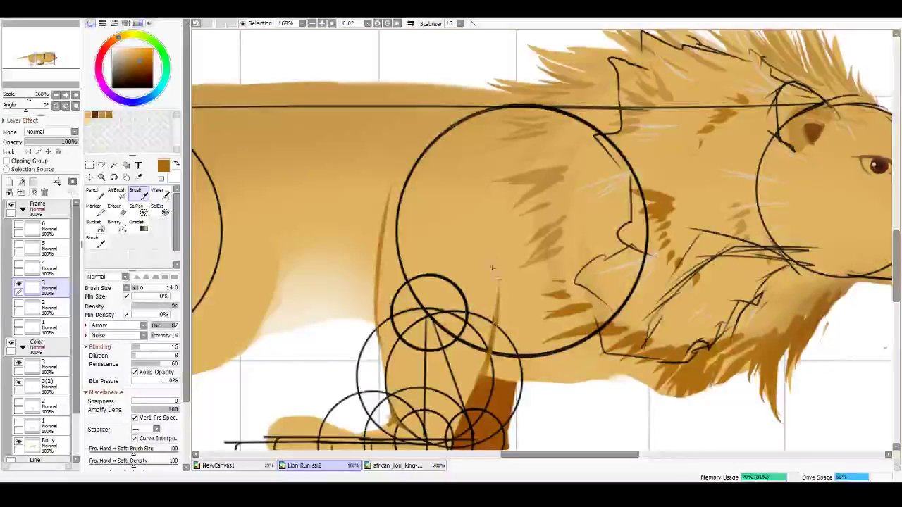
pyautogui.scroll(-3, 485, 315)
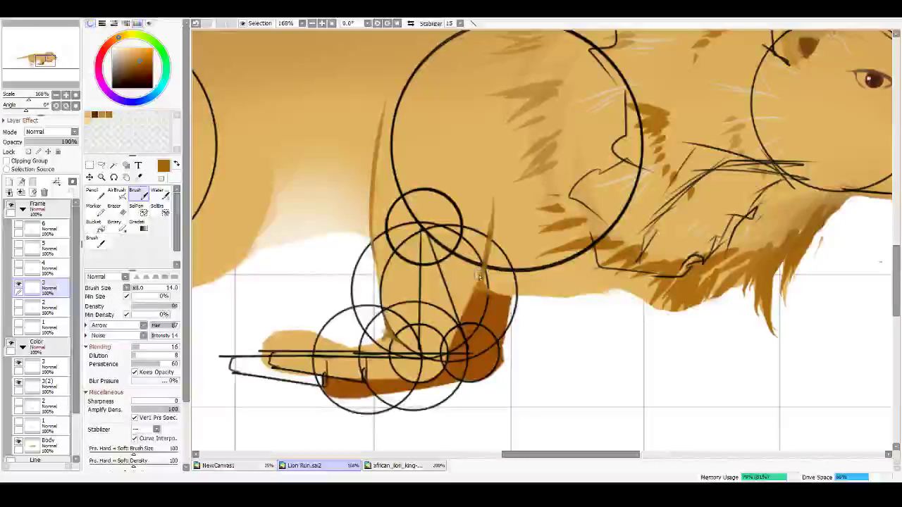
pyautogui.moveTo(339, 335); pyautogui.dragTo(439, 337)
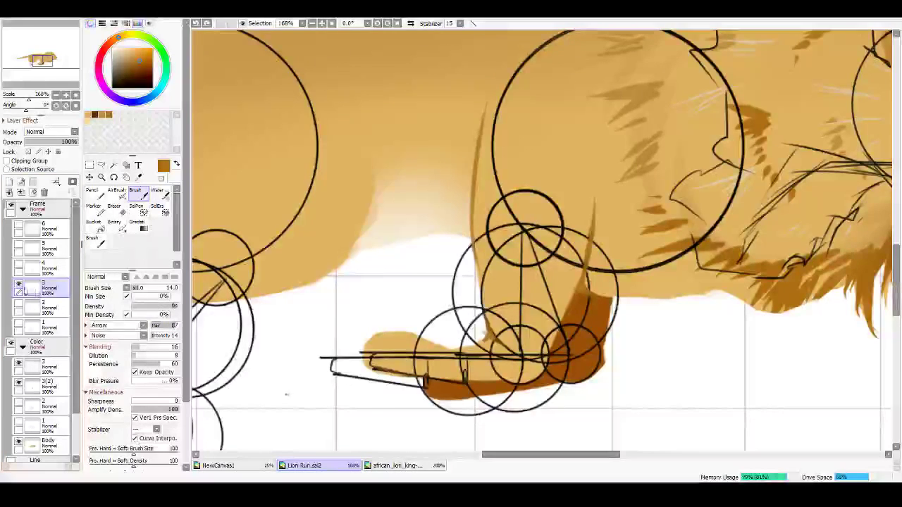
# Step: Toggle the Frame folder's layer 3 to check which layer holds the foreleg contour strokes, and undo those strokes
pyautogui.click(18, 285)
pyautogui.click(19, 285)
pyautogui.click(19, 287)
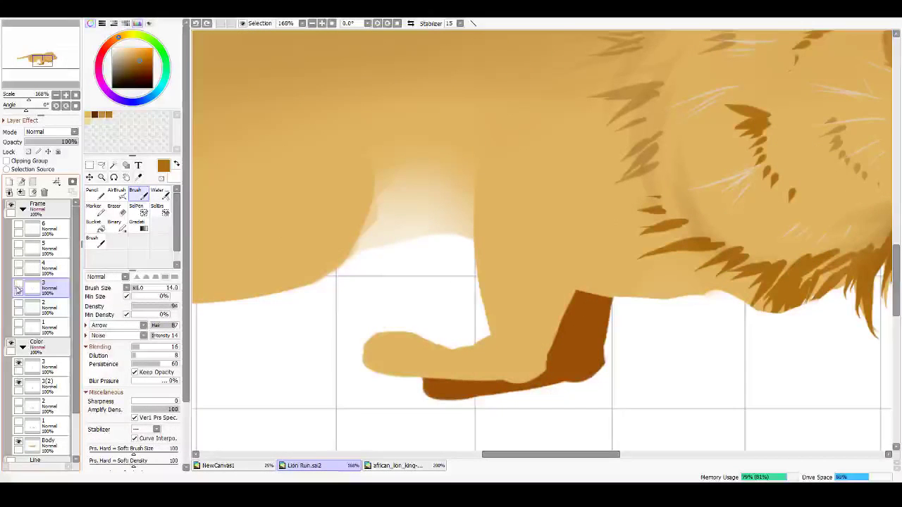
pyautogui.click(19, 286)
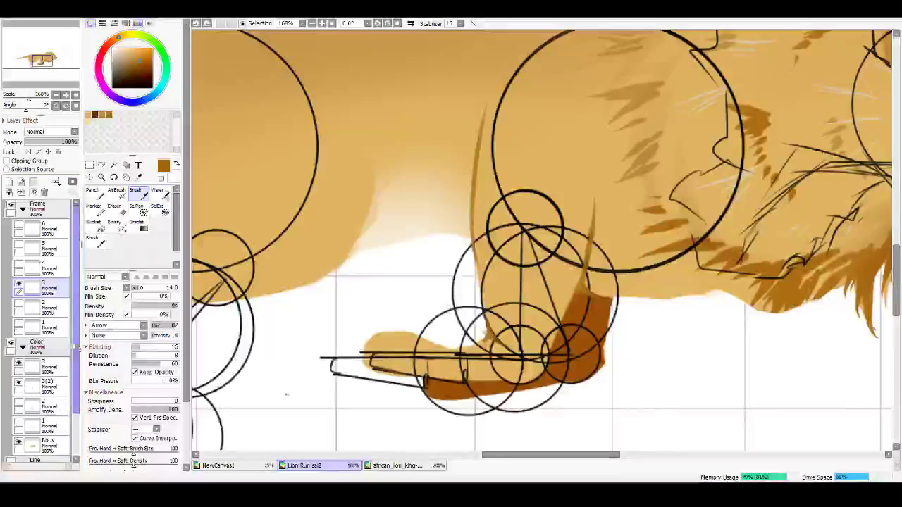
pyautogui.hotkey('ctrl', 'z')
pyautogui.hotkey('ctrl', 'z')
pyautogui.hotkey('ctrl', 'z')
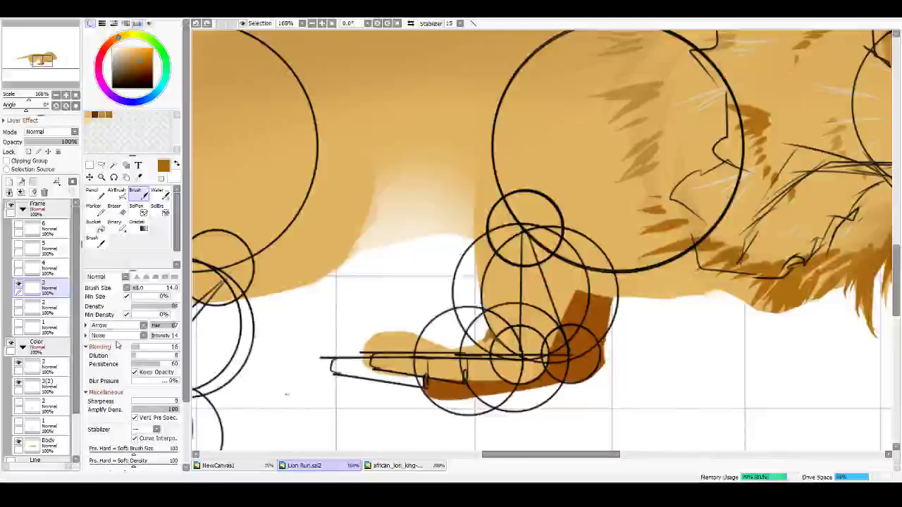
pyautogui.click(19, 286)
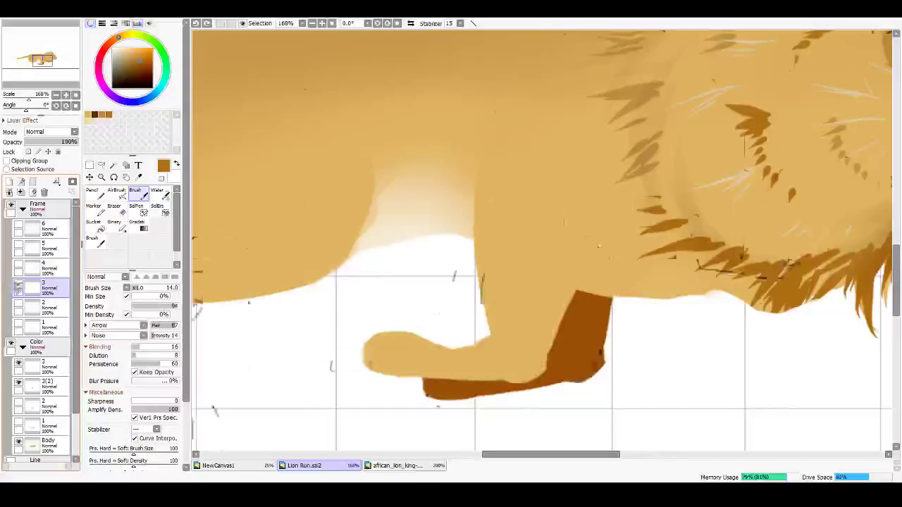
pyautogui.click(19, 286)
pyautogui.click(19, 286)
pyautogui.click(19, 286)
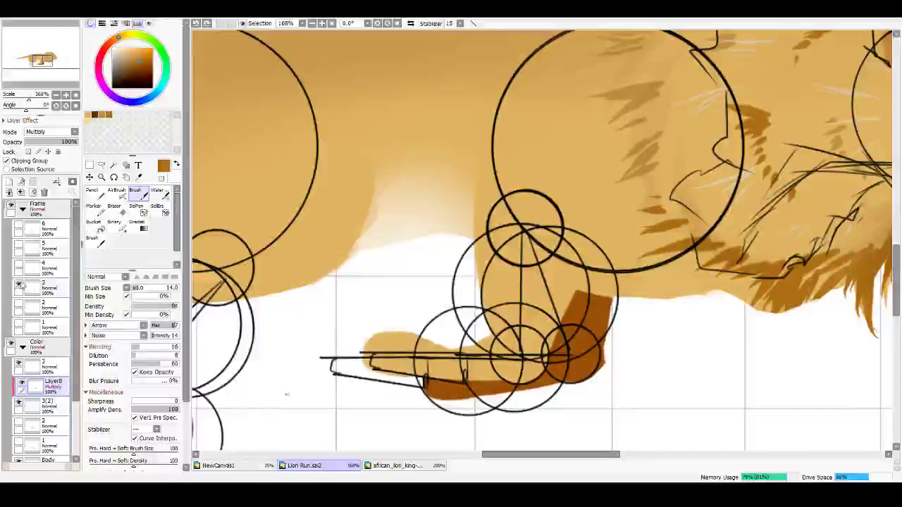
pyautogui.hotkey('ctrl', 'z')
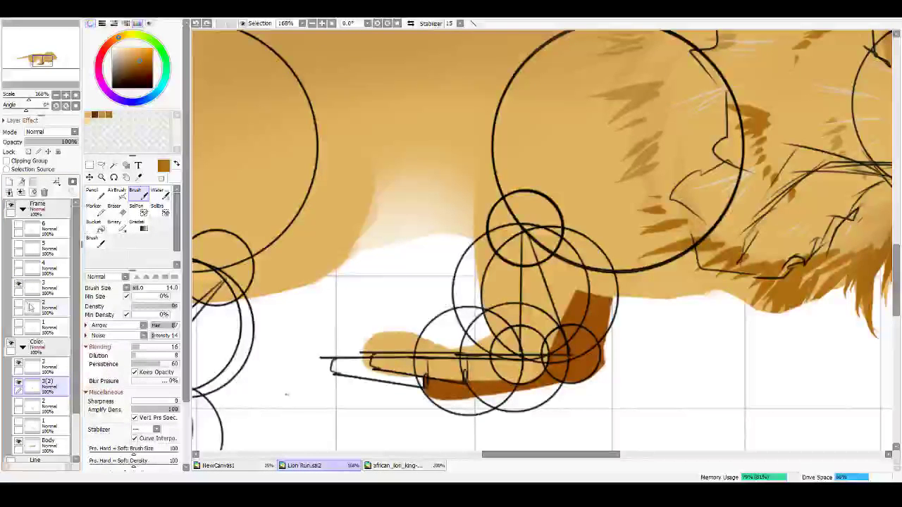
# Step: Brush a tapered brown contour along the near foreleg's front edge up into the chest on the Color folder's layer 3
pyautogui.click(55, 364)
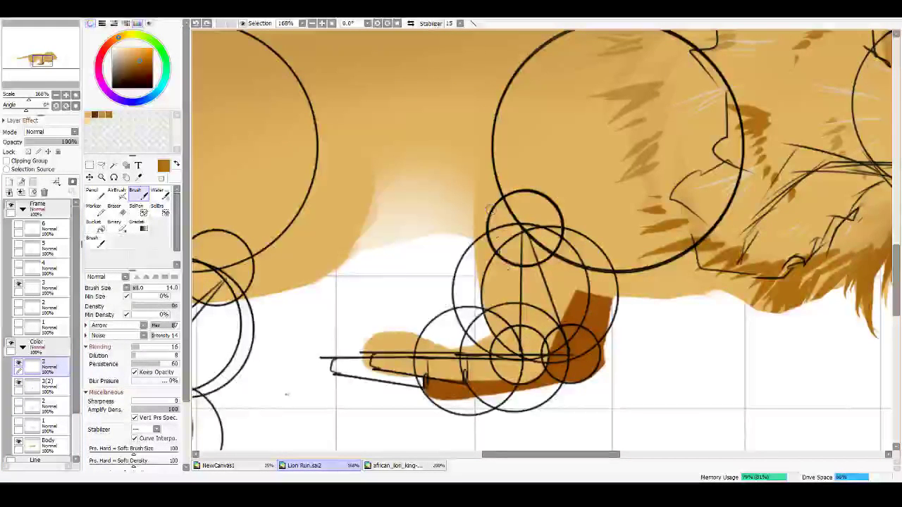
pyautogui.moveTo(553, 334); pyautogui.dragTo(566, 306)
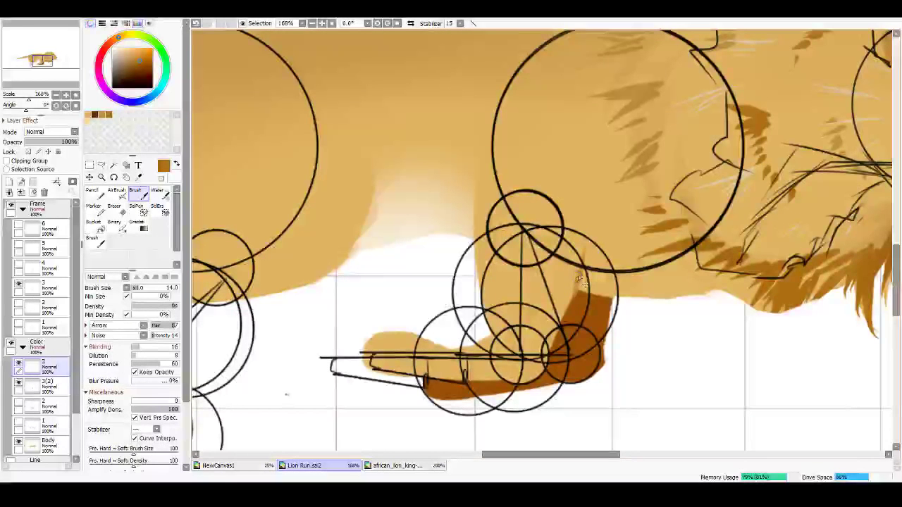
pyautogui.moveTo(582, 275); pyautogui.dragTo(602, 227)
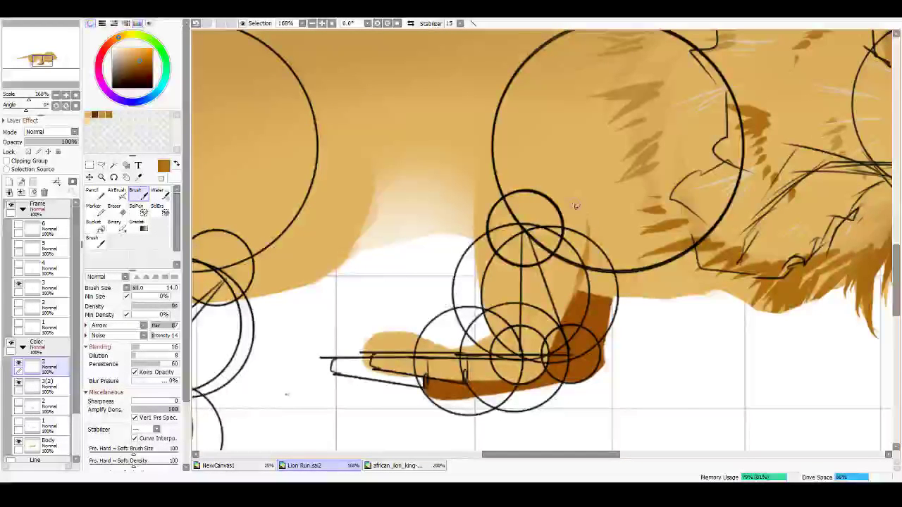
pyautogui.hotkey('ctrl', 'z')
pyautogui.moveTo(582, 263); pyautogui.dragTo(596, 203)
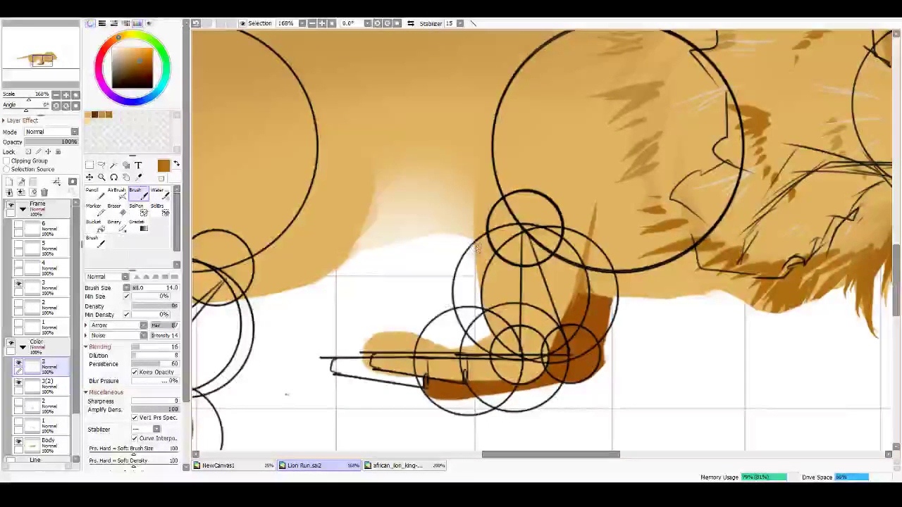
# Step: Brush a thin brown contour up the near foreleg's rear edge and extend it into the flank
pyautogui.hotkey('ctrl', 'z')
pyautogui.moveTo(480, 268); pyautogui.dragTo(478, 149)
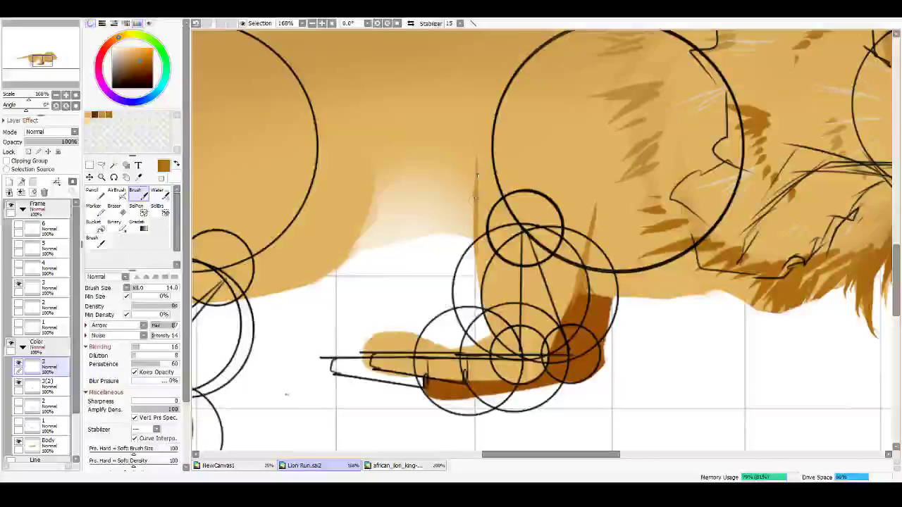
pyautogui.moveTo(476, 226); pyautogui.dragTo(483, 106)
pyautogui.hotkey('ctrl', 'z')
pyautogui.moveTo(476, 203)
pyautogui.mouseDown()
pyautogui.moveTo(481, 138)
pyautogui.moveTo(467, 96)
pyautogui.mouseUp()
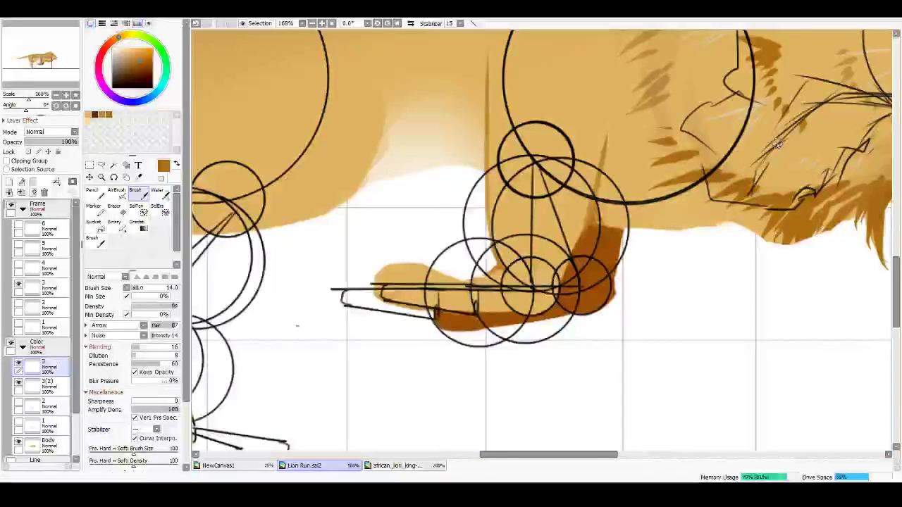
# Step: Add a new layer above layer 3 in the Color folder for the hind legs
pyautogui.scroll(-5, 709, 148)
pyautogui.scroll(4, 521, 208)
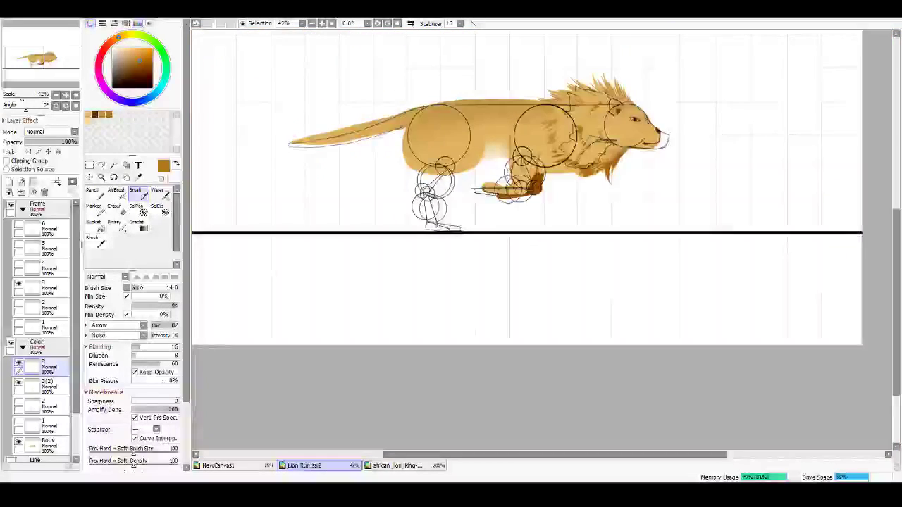
pyautogui.scroll(2, 521, 208)
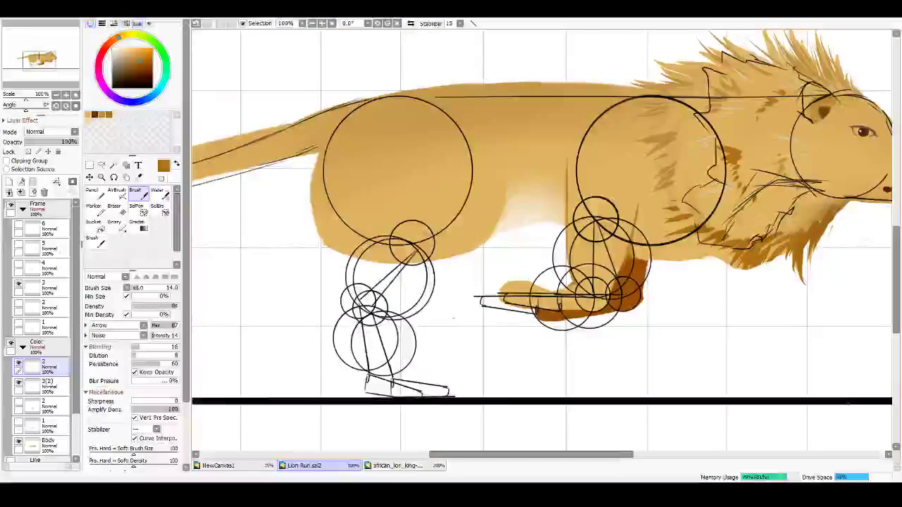
pyautogui.moveTo(428, 234); pyautogui.dragTo(390, 207)
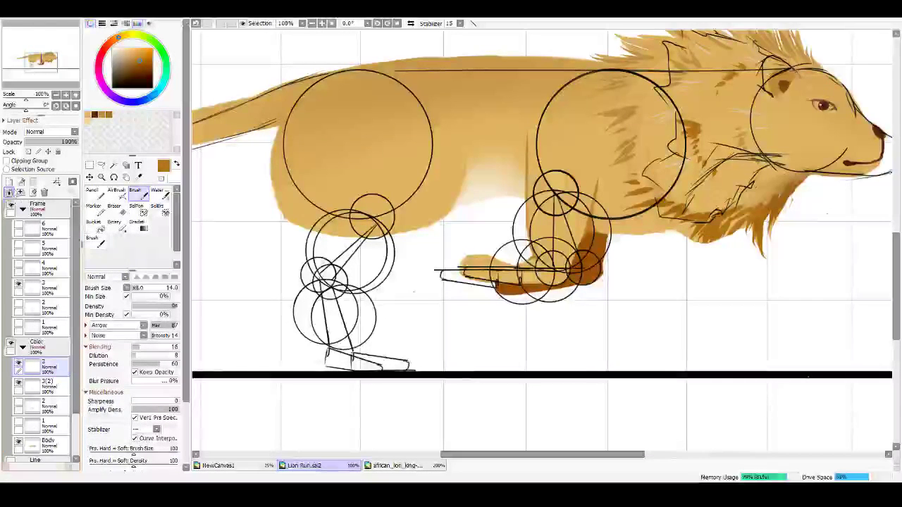
pyautogui.click(9, 191)
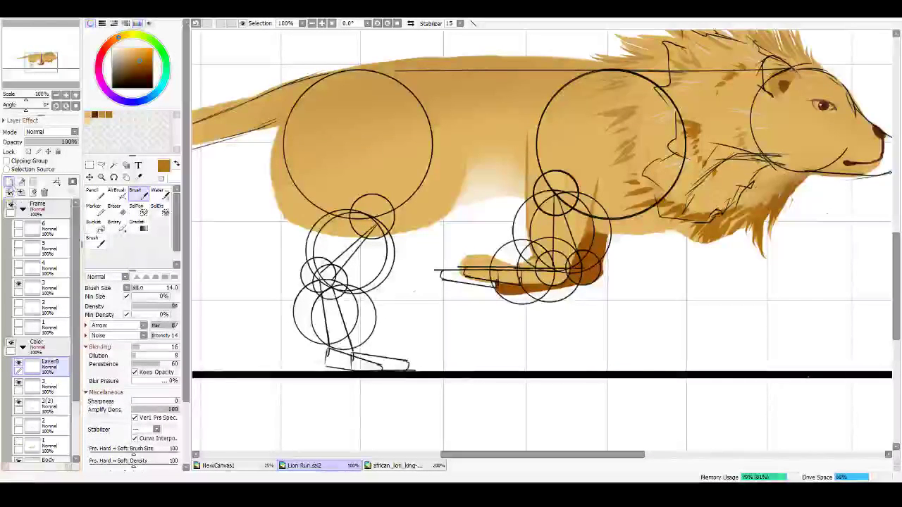
# Step: Merge the Color folder's layer 3 down into layer 3(2)
pyautogui.click(60, 389)
pyautogui.hotkey('ctrl', 'e')
pyautogui.click(55, 370)
pyautogui.click(57, 386)
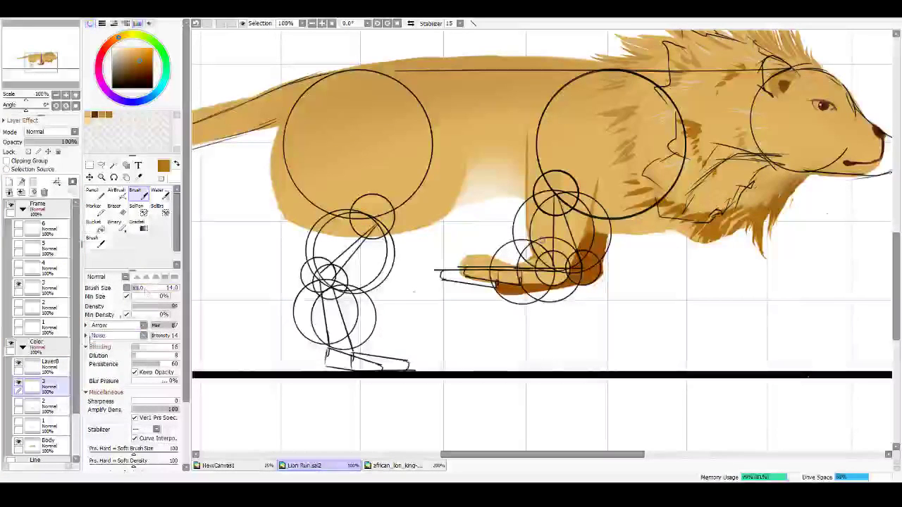
# Step: Airbrush the hind leg's thigh in light tan on Layer8, from the belly edge down towards the hock
pyautogui.click(50, 364)
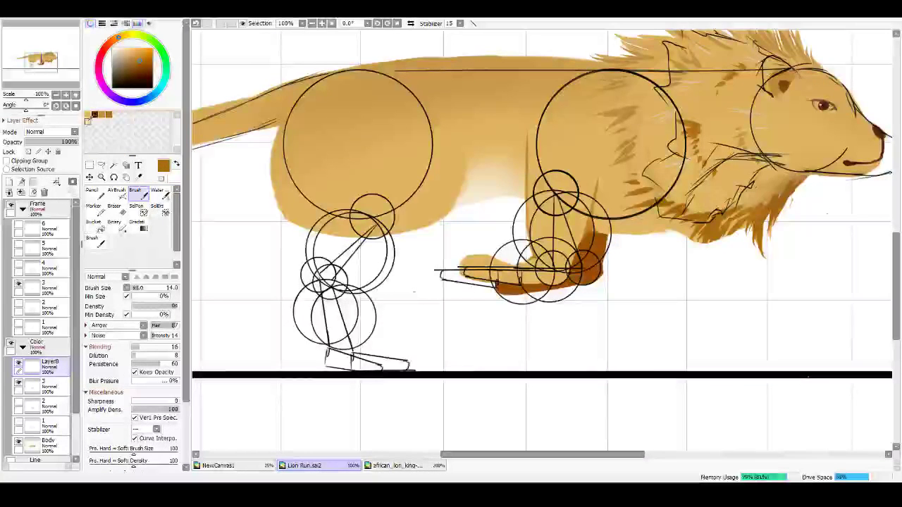
pyautogui.click(95, 115)
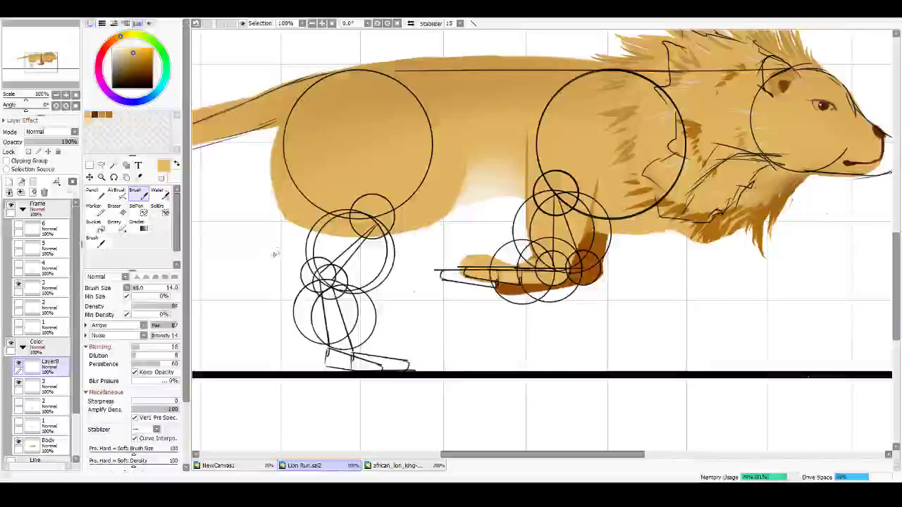
pyautogui.press('v')
pyautogui.scroll(1, 294, 221)
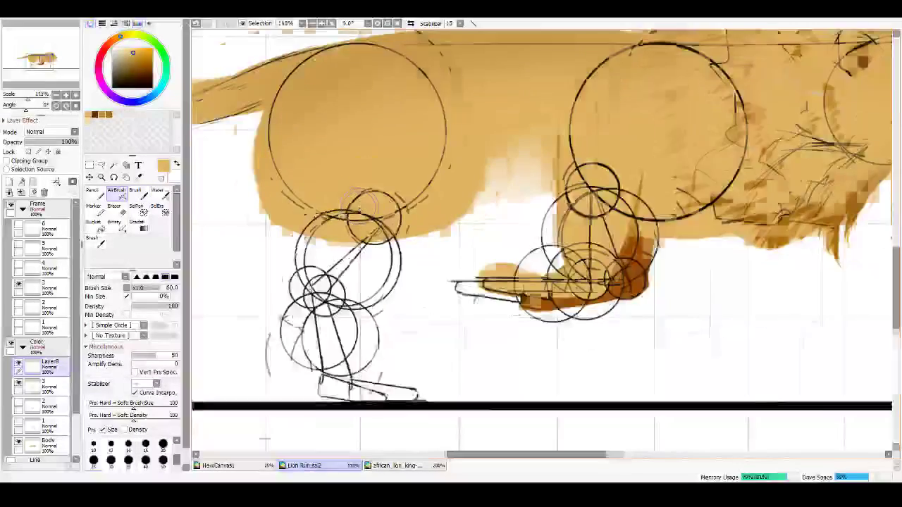
pyautogui.moveTo(456, 217)
pyautogui.mouseDown()
pyautogui.moveTo(477, 202)
pyautogui.moveTo(413, 224)
pyautogui.mouseUp()
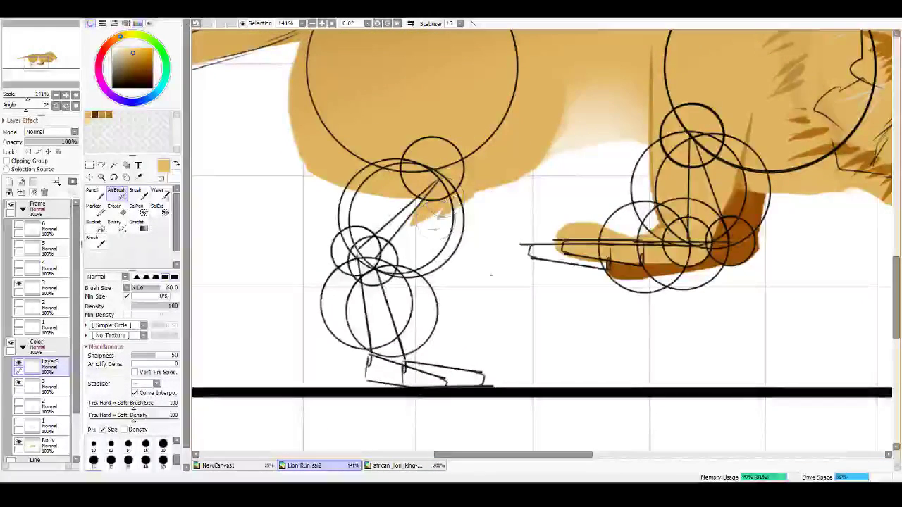
pyautogui.moveTo(509, 176); pyautogui.dragTo(455, 217)
pyautogui.moveTo(537, 153); pyautogui.dragTo(429, 227)
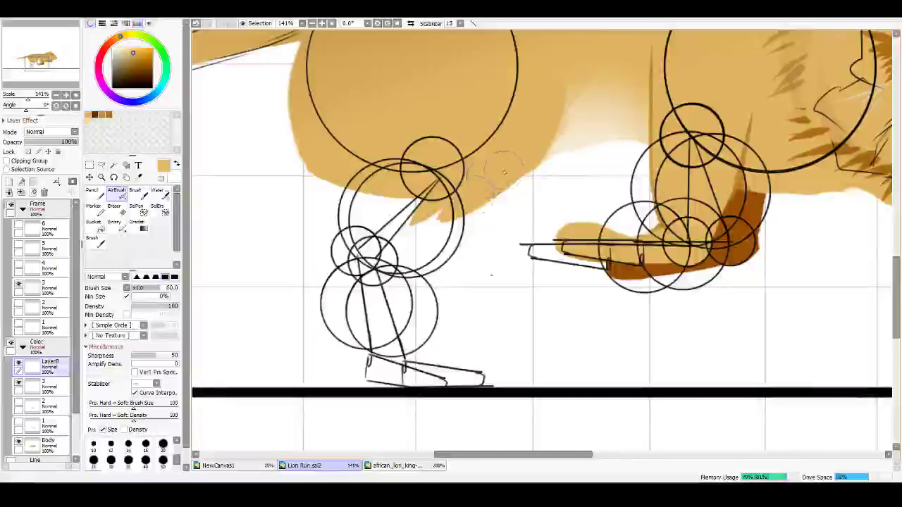
pyautogui.moveTo(474, 185)
pyautogui.mouseDown()
pyautogui.moveTo(395, 250)
pyautogui.moveTo(408, 220)
pyautogui.moveTo(375, 258)
pyautogui.mouseUp()
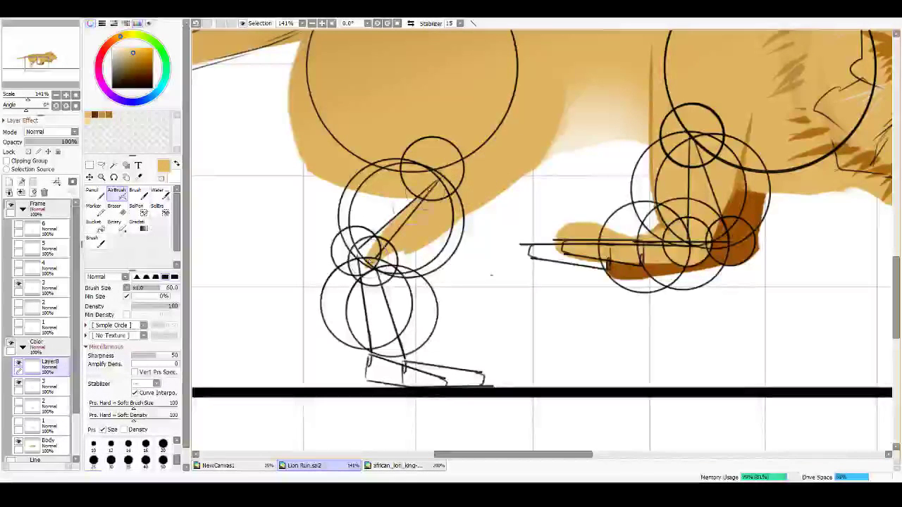
# Step: Airbrush the hind leg's hock, shin and paw in light tan down to the ground line
pyautogui.moveTo(413, 198)
pyautogui.mouseDown()
pyautogui.moveTo(354, 249)
pyautogui.moveTo(401, 211)
pyautogui.moveTo(356, 266)
pyautogui.moveTo(366, 316)
pyautogui.mouseUp()
pyautogui.moveTo(370, 256); pyautogui.dragTo(377, 331)
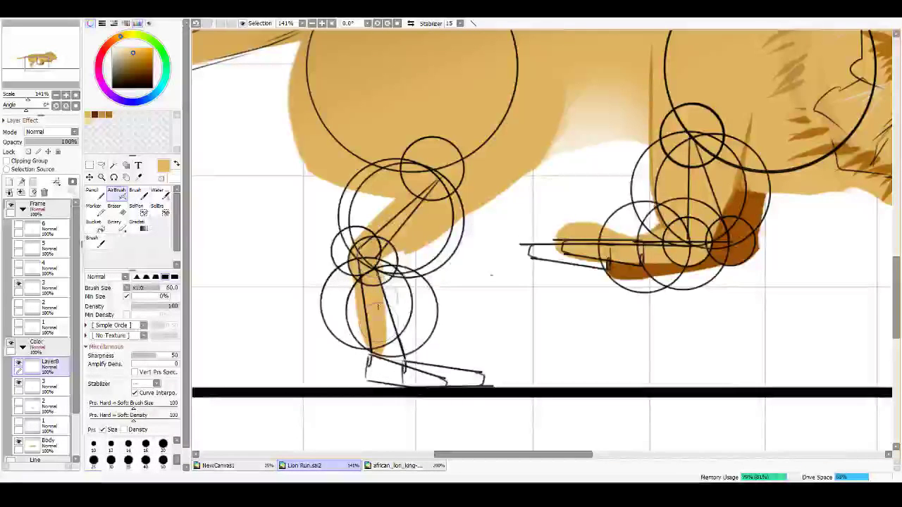
pyautogui.moveTo(384, 251); pyautogui.dragTo(396, 321)
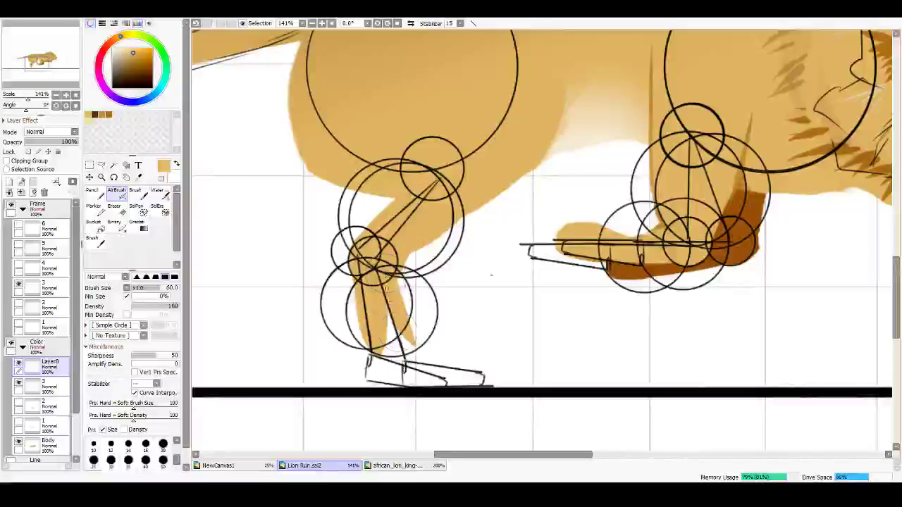
pyautogui.moveTo(398, 361)
pyautogui.mouseDown()
pyautogui.moveTo(394, 296)
pyautogui.moveTo(413, 354)
pyautogui.moveTo(394, 297)
pyautogui.moveTo(403, 379)
pyautogui.mouseUp()
pyautogui.moveTo(385, 340)
pyautogui.mouseDown()
pyautogui.moveTo(384, 376)
pyautogui.moveTo(374, 340)
pyautogui.moveTo(382, 377)
pyautogui.moveTo(478, 379)
pyautogui.moveTo(443, 382)
pyautogui.mouseUp()
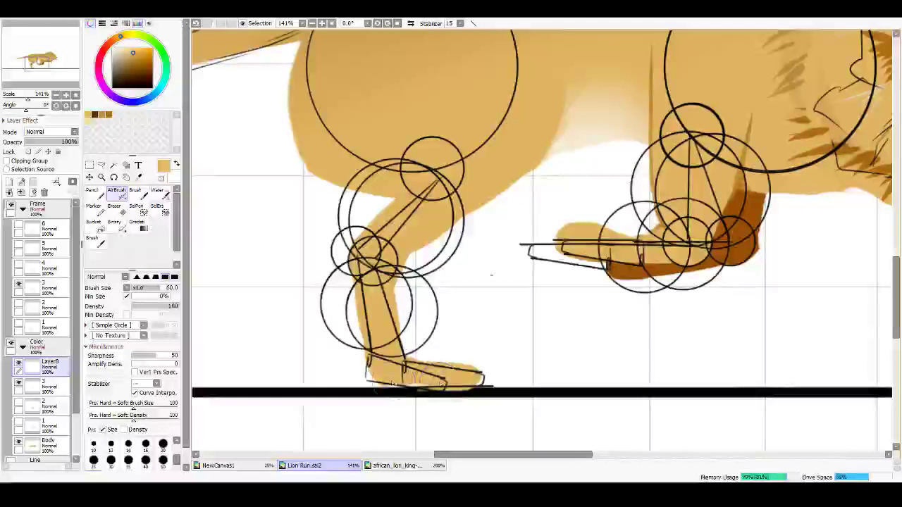
# Step: Round out the hind paw's heel with tan and trim its toe and sole edges with the Eraser
pyautogui.moveTo(370, 382); pyautogui.dragTo(363, 326)
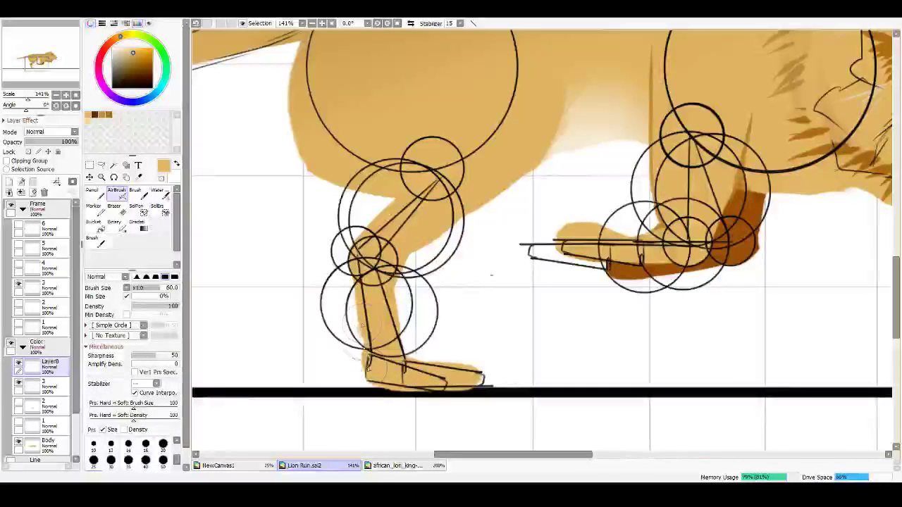
pyautogui.hotkey('ctrl', 'z')
pyautogui.moveTo(365, 383); pyautogui.dragTo(375, 382)
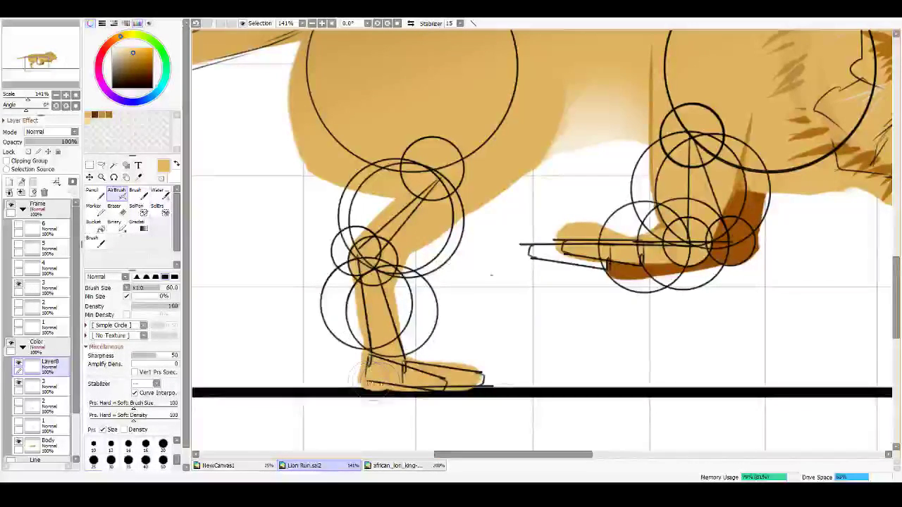
pyautogui.press('e')
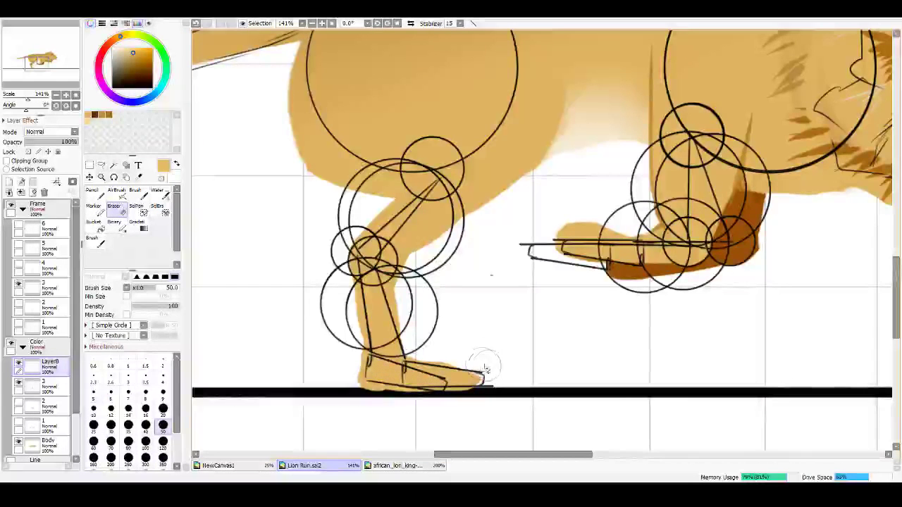
pyautogui.moveTo(490, 381); pyautogui.dragTo(485, 400)
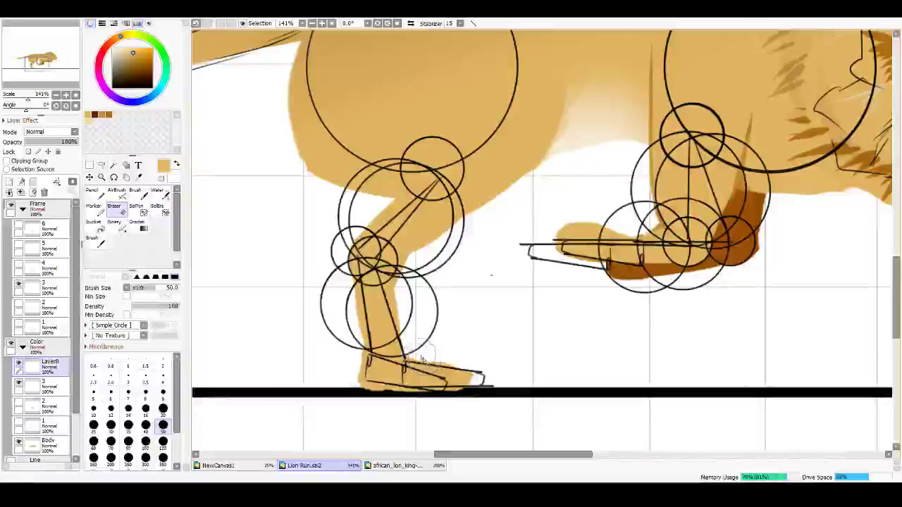
pyautogui.press('a')
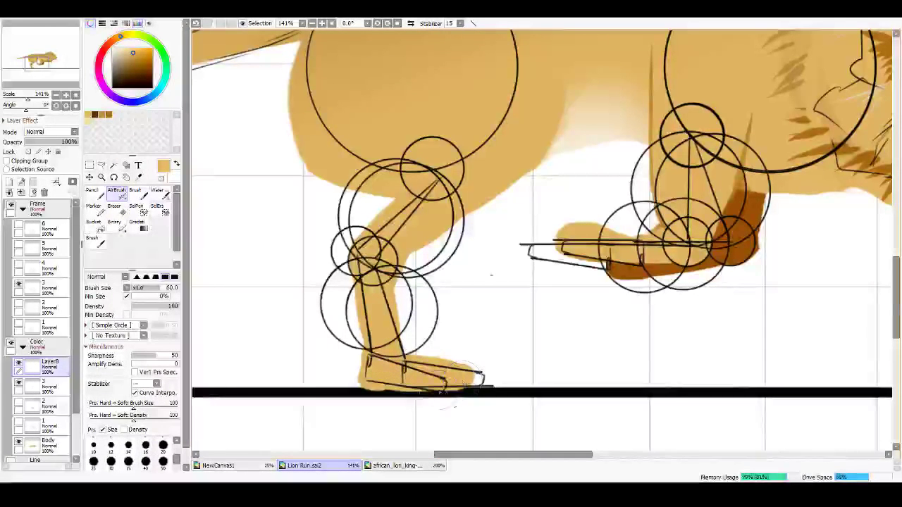
pyautogui.press('e')
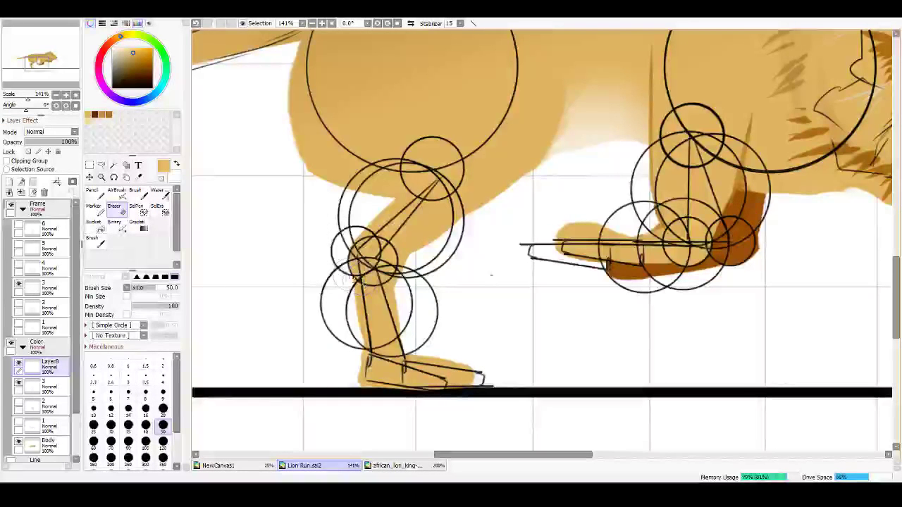
# Step: Clean up the hock contour and fill out the thigh's front and rear edges with tan
pyautogui.press('b')
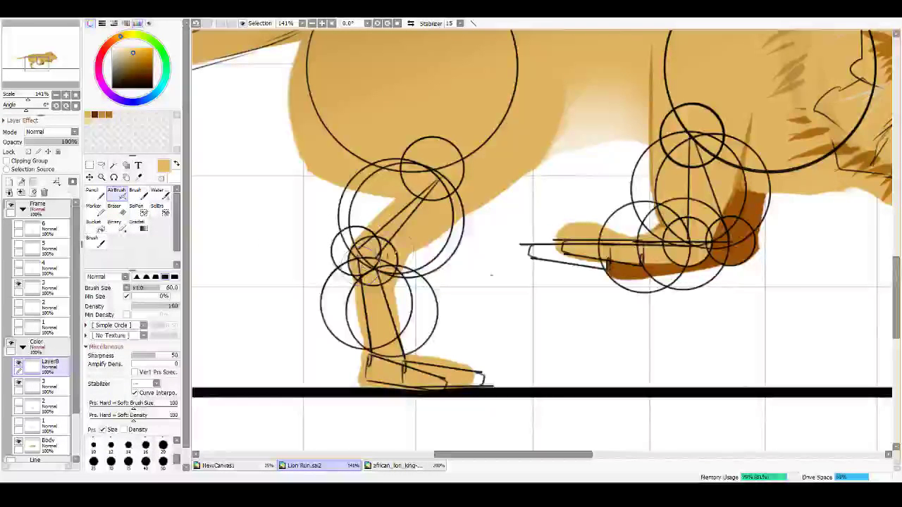
pyautogui.press('e')
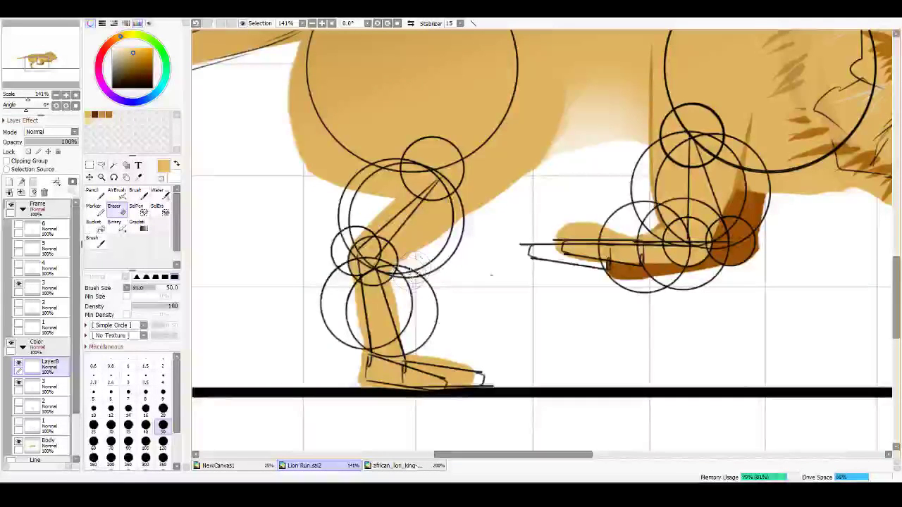
pyautogui.press('e')
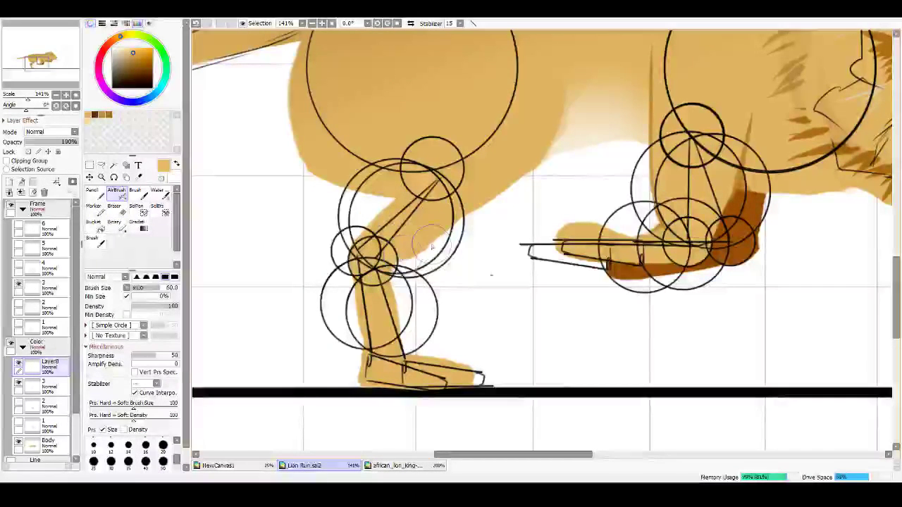
pyautogui.moveTo(399, 259); pyautogui.dragTo(449, 227)
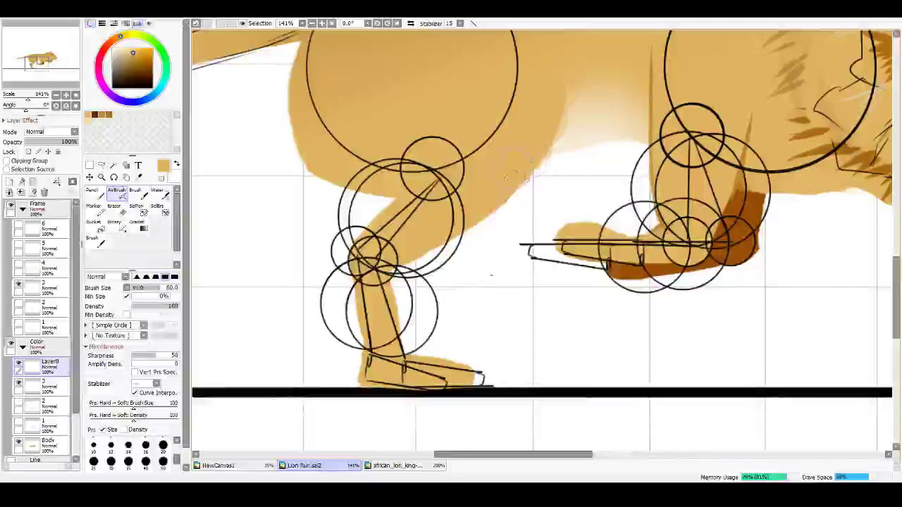
pyautogui.moveTo(527, 113); pyautogui.dragTo(469, 202)
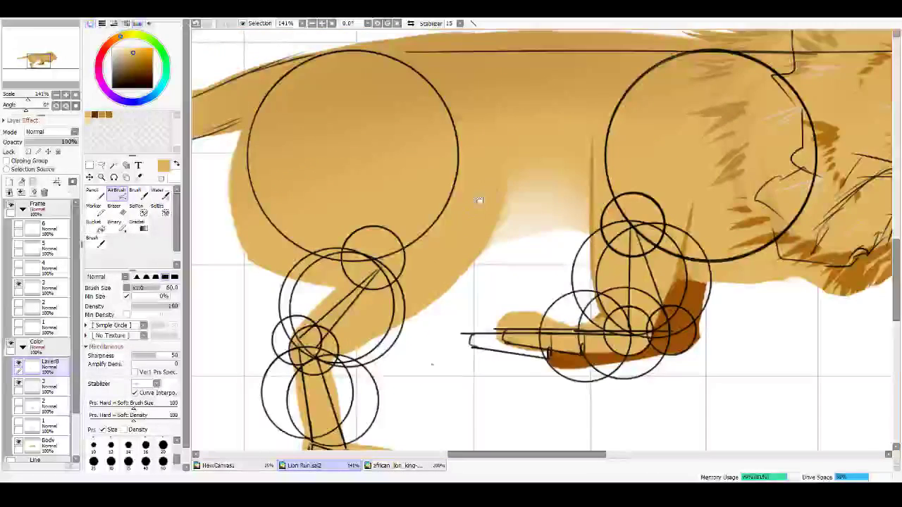
pyautogui.hotkey('ctrl', 'z')
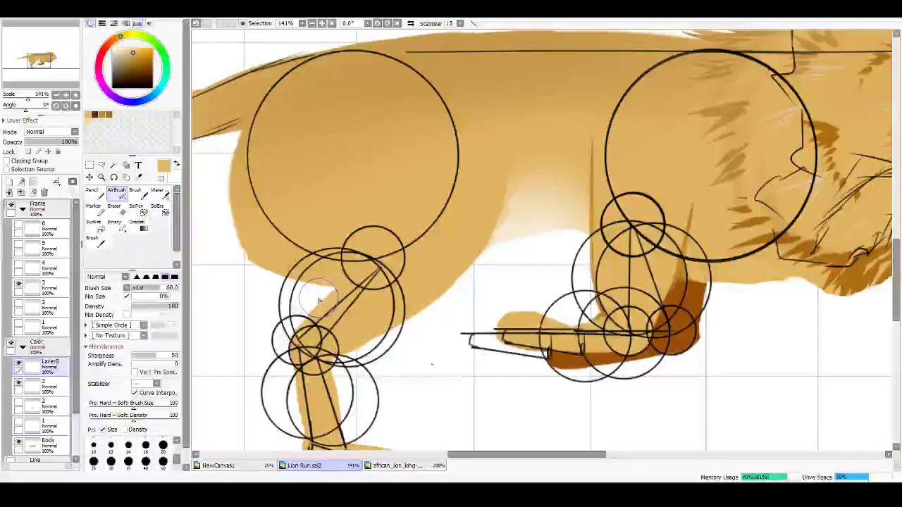
pyautogui.moveTo(318, 300)
pyautogui.mouseDown()
pyautogui.moveTo(378, 254)
pyautogui.moveTo(373, 296)
pyautogui.mouseUp()
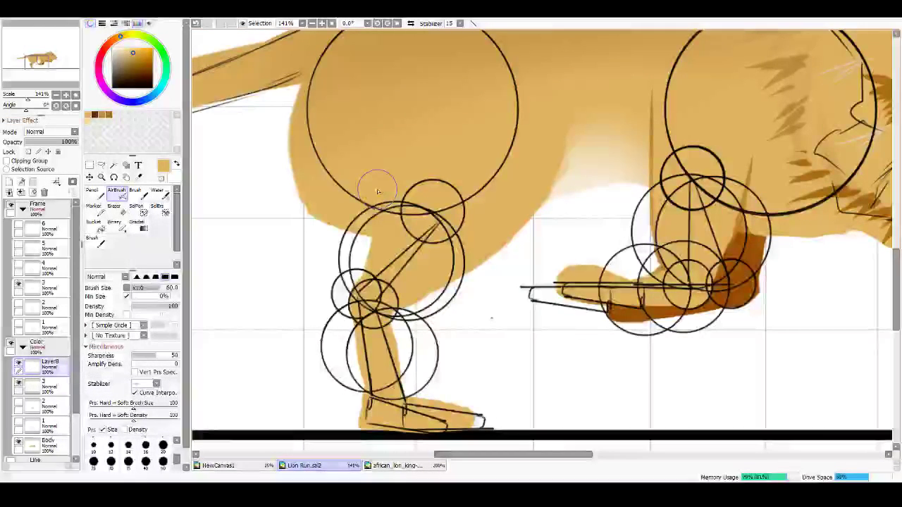
# Step: Duplicate Layer8 and place the copy directly below the original for the far hind leg
pyautogui.moveTo(61, 364); pyautogui.dragTo(9, 182)
pyautogui.click(18, 283)
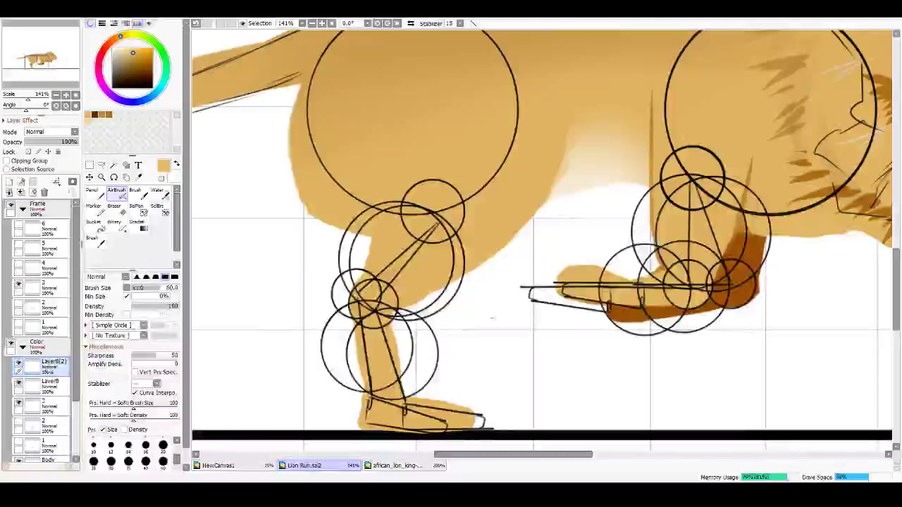
pyautogui.moveTo(51, 398); pyautogui.dragTo(55, 397)
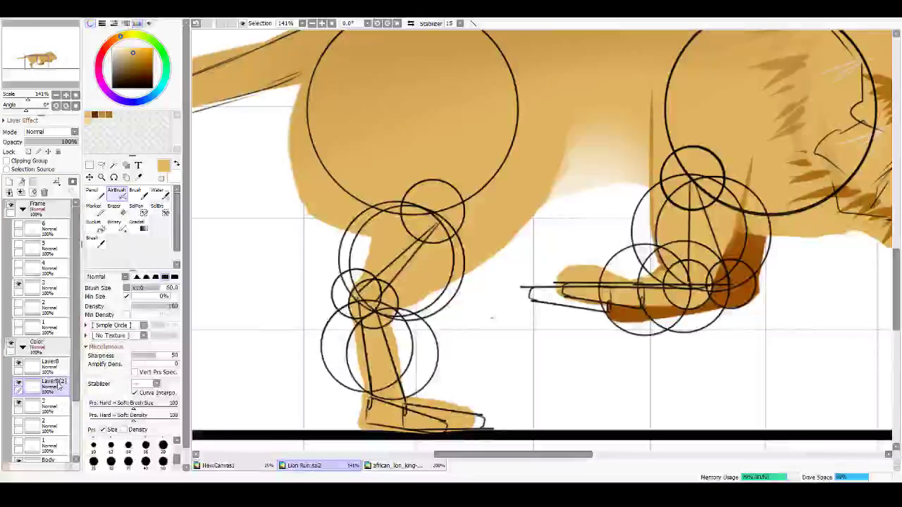
# Step: Add a Multiply layer clipped to the hind leg copy and choose the brown swatch as the paint colour
pyautogui.click(21, 182)
pyautogui.click(26, 161)
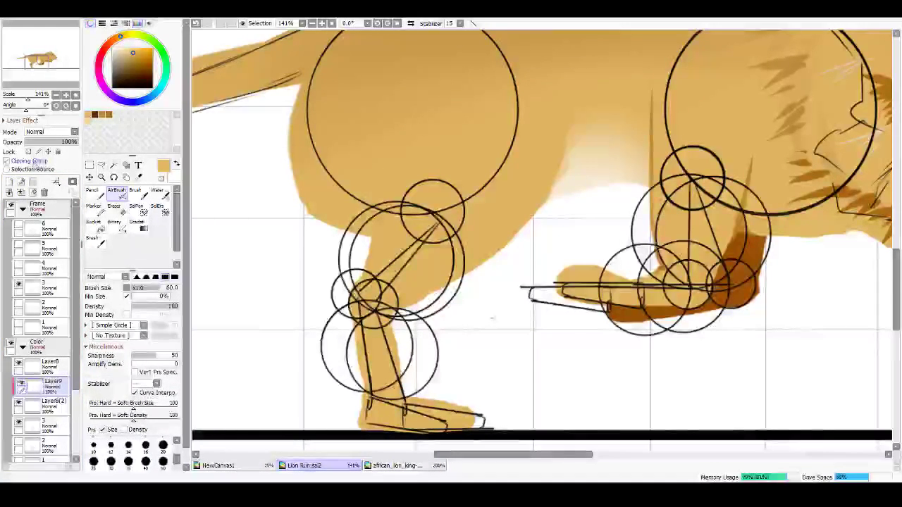
pyautogui.click(39, 155)
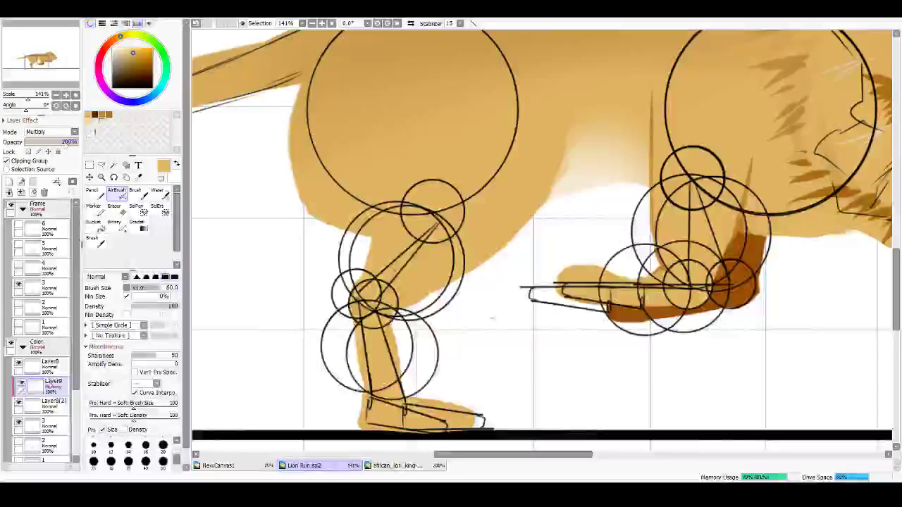
pyautogui.click(109, 115)
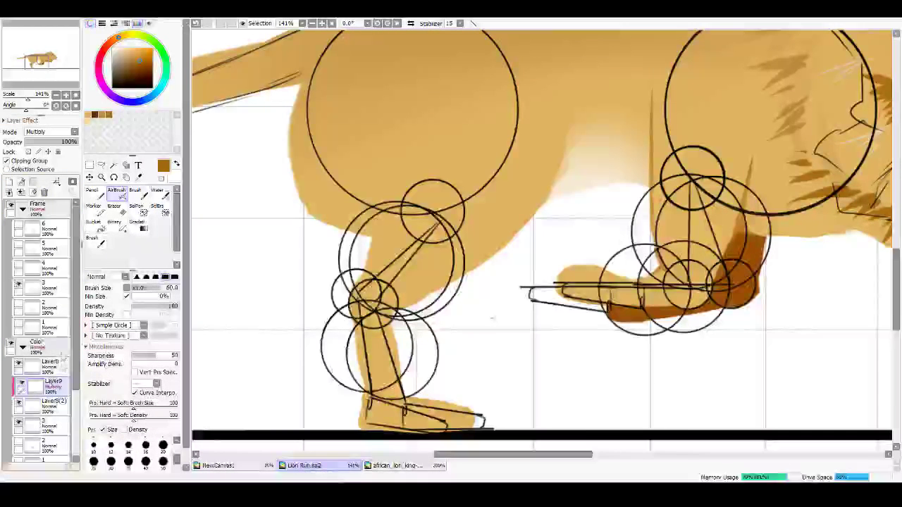
# Step: Transform the Layer8(2) leg copy so it protrudes ahead of the near hind leg, and erase its paw below the ground line
pyautogui.click(60, 402)
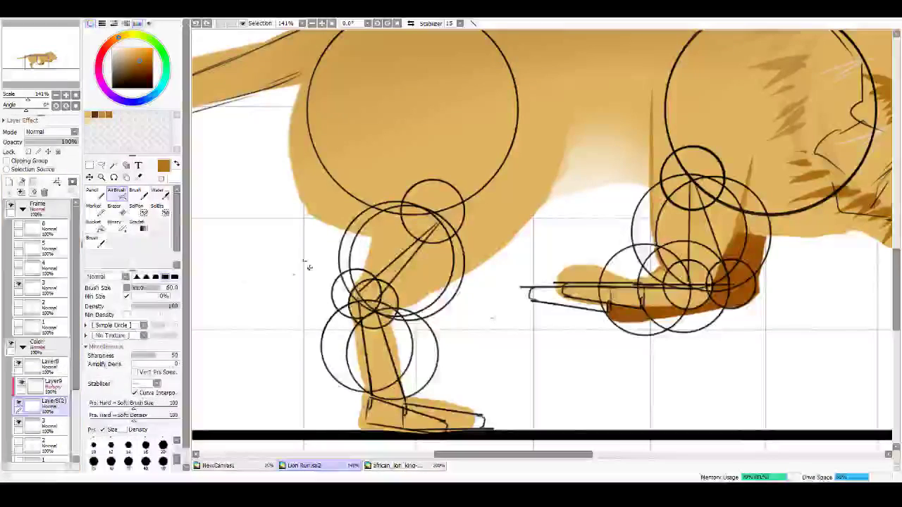
pyautogui.hotkey('ctrl', 't')
pyautogui.moveTo(606, 69); pyautogui.dragTo(554, 76)
pyautogui.press('Return')
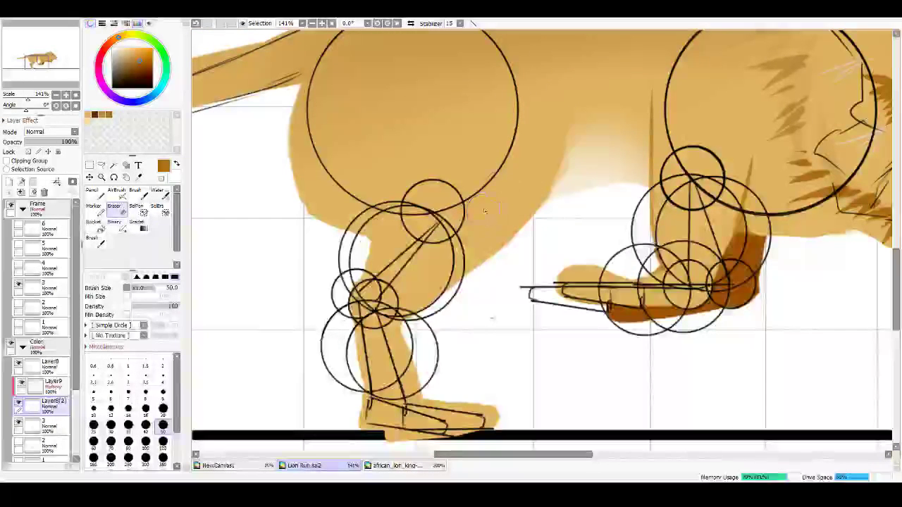
pyautogui.moveTo(377, 435)
pyautogui.mouseDown()
pyautogui.moveTo(354, 382)
pyautogui.moveTo(387, 396)
pyautogui.mouseUp()
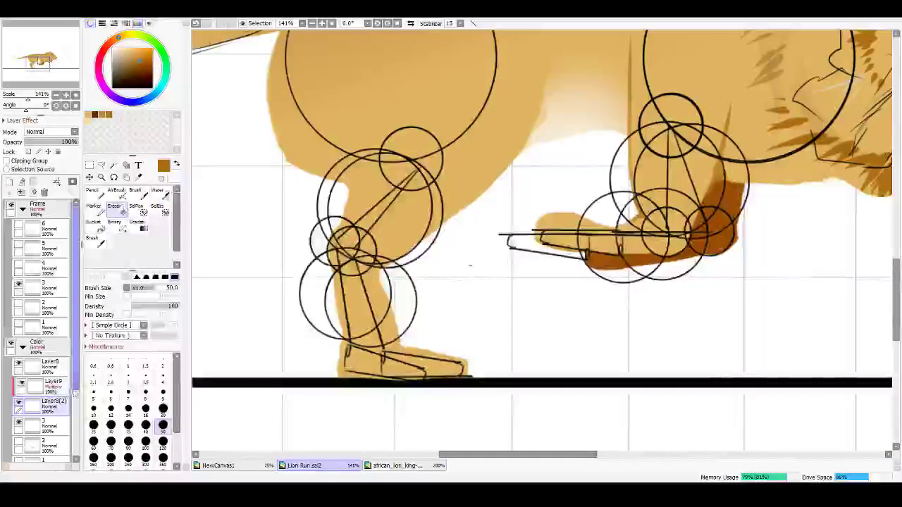
# Step: Airbrush brown shadow on Layer9 along the far hind leg's thigh edge, shin and toe
pyautogui.click(50, 384)
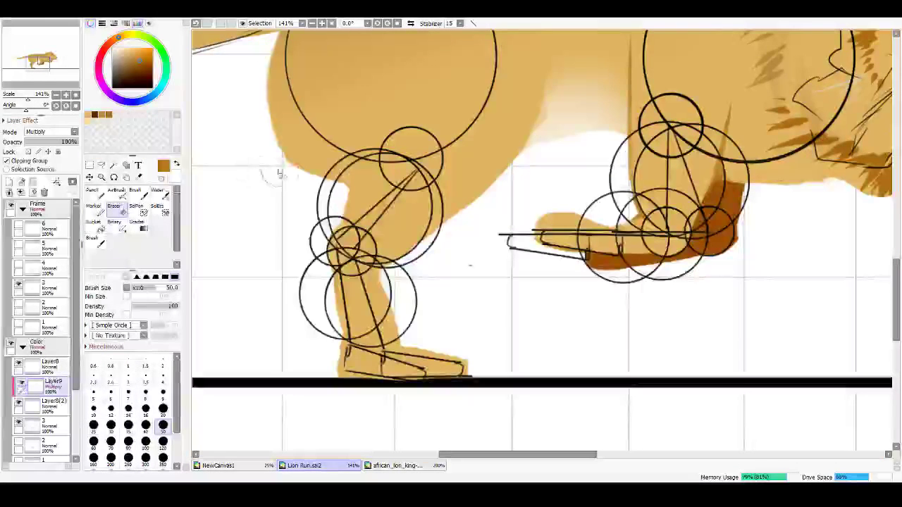
pyautogui.click(139, 193)
pyautogui.click(117, 194)
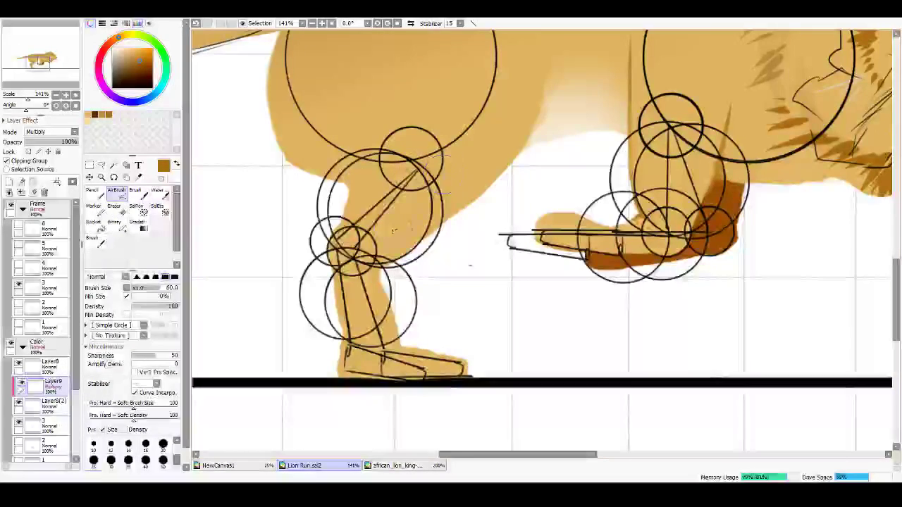
pyautogui.moveTo(379, 255); pyautogui.dragTo(384, 321)
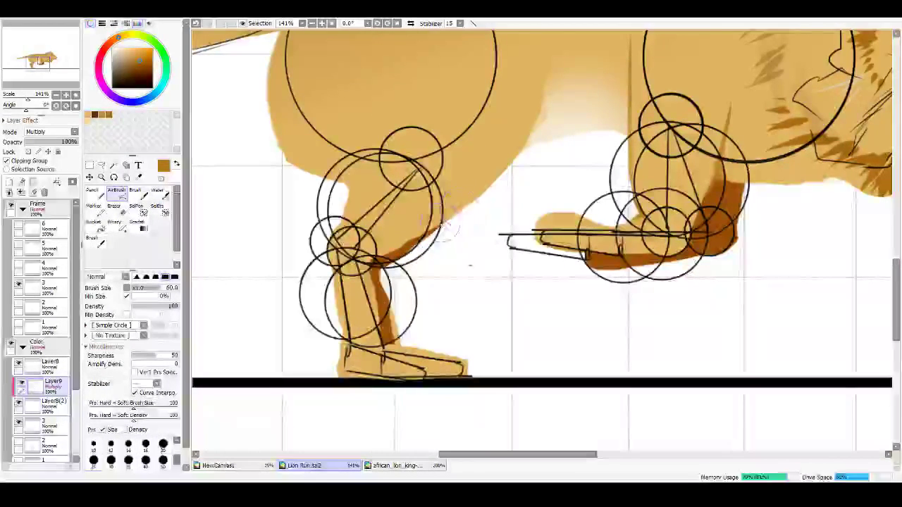
pyautogui.moveTo(453, 365); pyautogui.dragTo(468, 372)
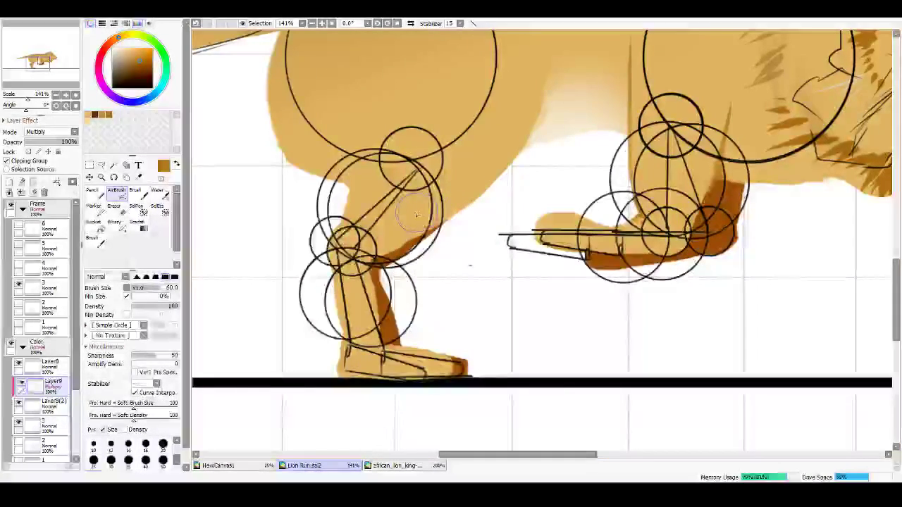
# Step: Merge the Layer9 shading down into Layer8(2) and make Layer8 the active layer
pyautogui.moveTo(415, 130); pyautogui.dragTo(427, 215)
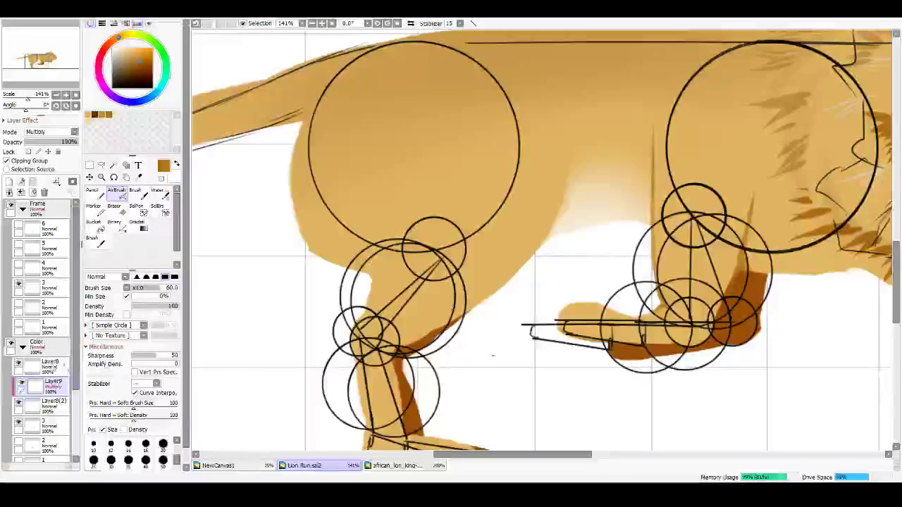
pyautogui.hotkey('ctrl', 'e')
pyautogui.click(60, 370)
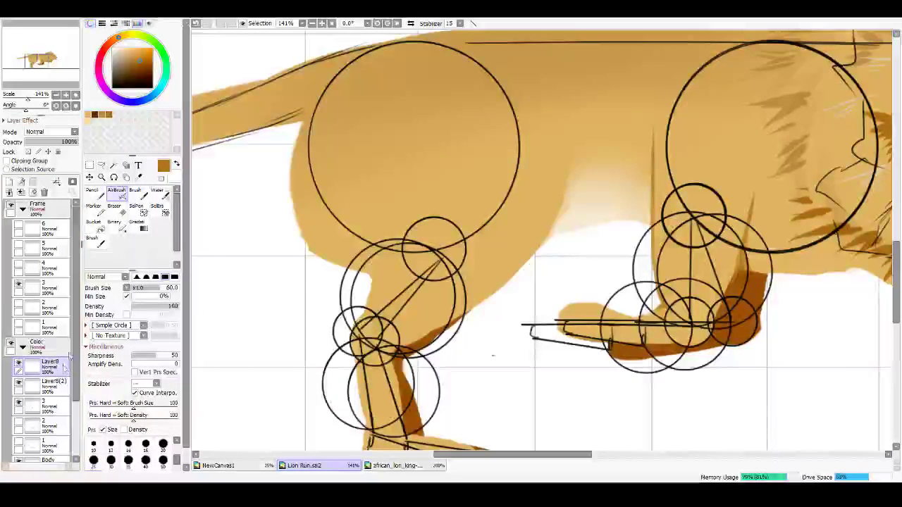
# Step: Brush brown shading on Layer8 into the crease behind the near hind knee and along the underside of the rump
pyautogui.moveTo(339, 221); pyautogui.dragTo(317, 275)
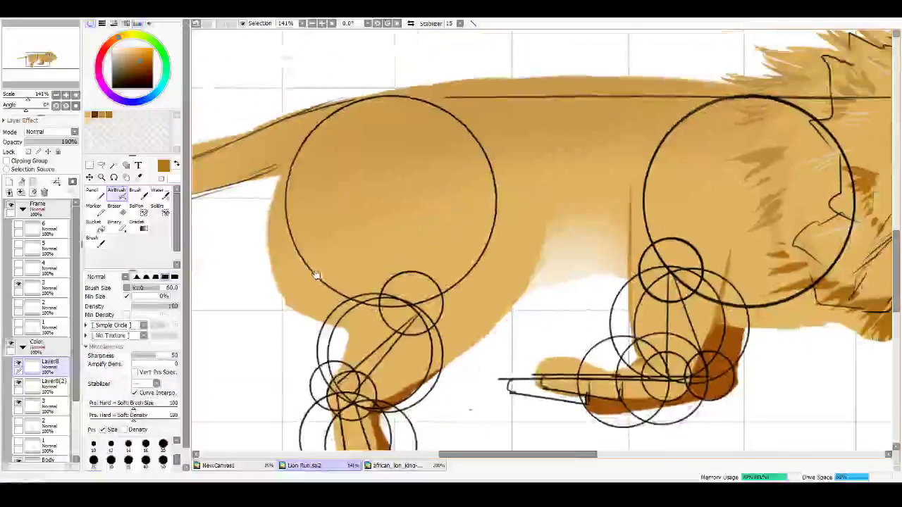
pyautogui.press('b')
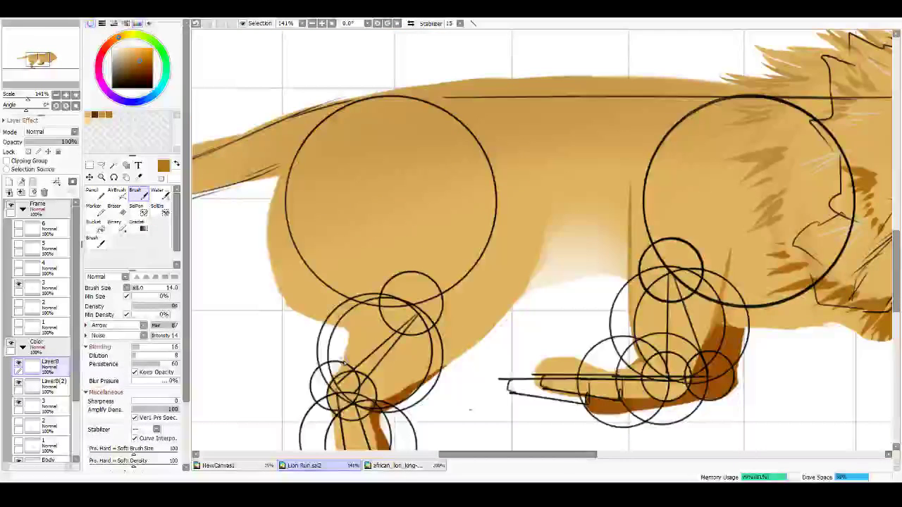
pyautogui.moveTo(344, 362)
pyautogui.mouseDown()
pyautogui.moveTo(356, 319)
pyautogui.moveTo(349, 330)
pyautogui.moveTo(373, 306)
pyautogui.mouseUp()
pyautogui.hotkey('ctrl', 'z')
pyautogui.hotkey('ctrl', 'z')
pyautogui.hotkey('ctrl', 'z')
pyautogui.moveTo(347, 343)
pyautogui.mouseDown()
pyautogui.moveTo(369, 305)
pyautogui.moveTo(354, 331)
pyautogui.mouseUp()
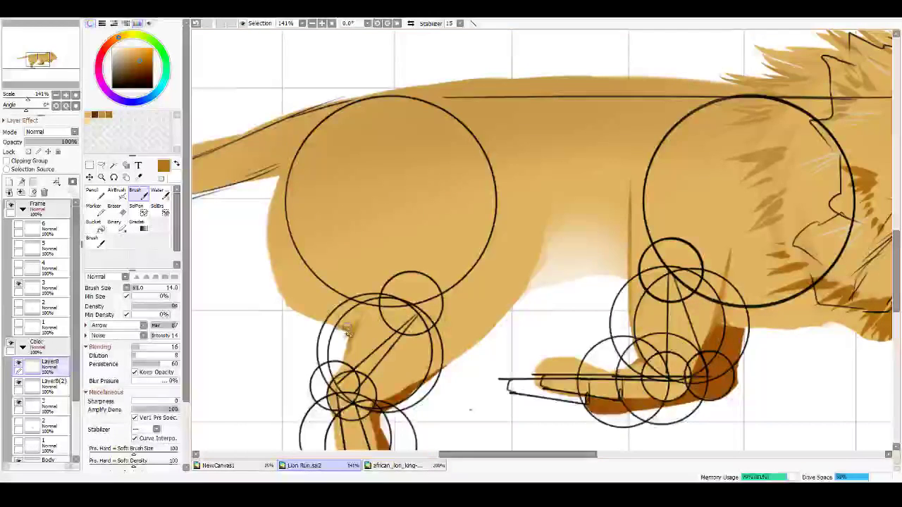
pyautogui.moveTo(339, 330); pyautogui.dragTo(296, 308)
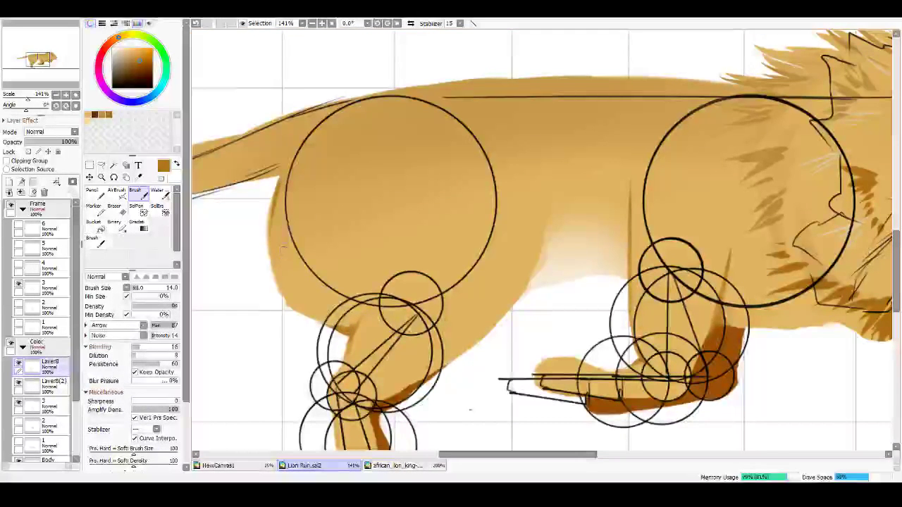
# Step: Paint a thin brown contour down the rear edge of the rump and up the front edge of the near thigh
pyautogui.moveTo(280, 179)
pyautogui.mouseDown()
pyautogui.moveTo(263, 250)
pyautogui.moveTo(289, 252)
pyautogui.moveTo(269, 240)
pyautogui.moveTo(300, 286)
pyautogui.mouseUp()
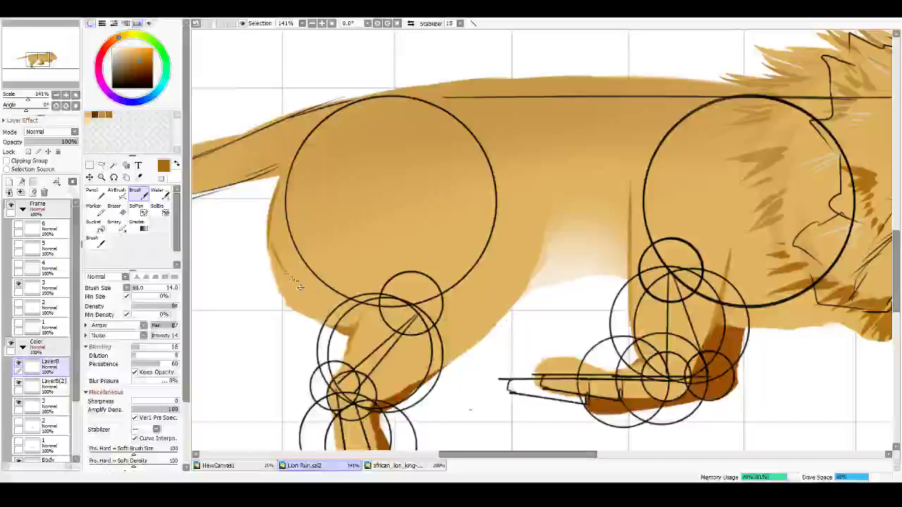
pyautogui.moveTo(268, 236); pyautogui.dragTo(281, 288)
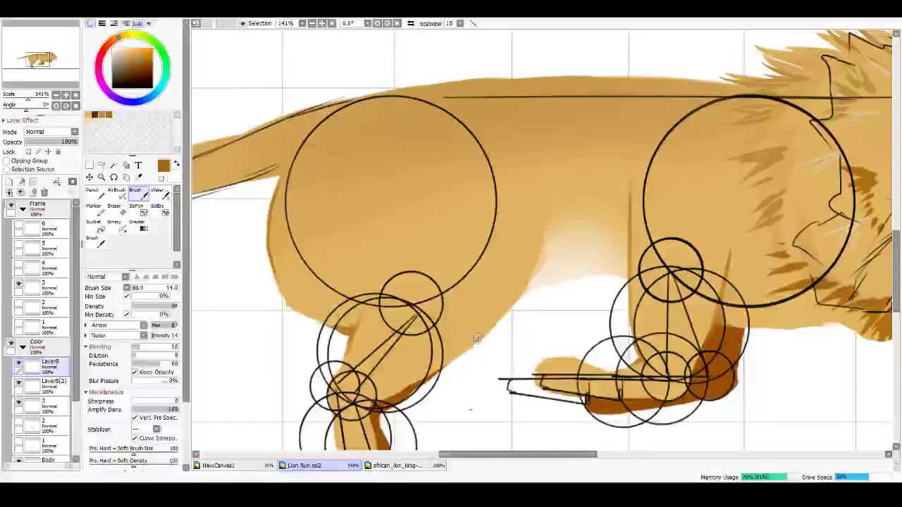
pyautogui.moveTo(479, 341)
pyautogui.mouseDown()
pyautogui.moveTo(536, 275)
pyautogui.moveTo(489, 334)
pyautogui.moveTo(537, 267)
pyautogui.moveTo(528, 263)
pyautogui.moveTo(523, 291)
pyautogui.moveTo(529, 196)
pyautogui.moveTo(530, 277)
pyautogui.moveTo(540, 217)
pyautogui.mouseUp()
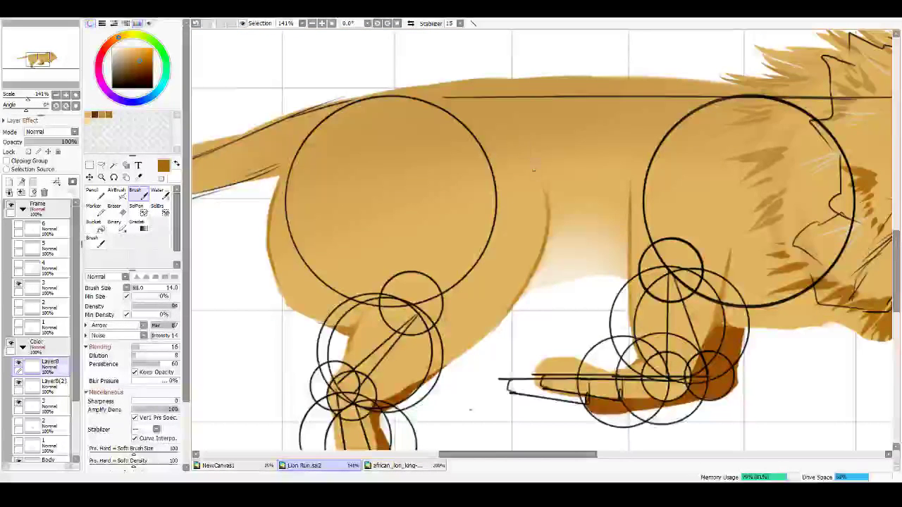
pyautogui.hotkey('ctrl', 'z')
pyautogui.moveTo(549, 226); pyautogui.dragTo(545, 180)
pyautogui.hotkey('ctrl', 'z')
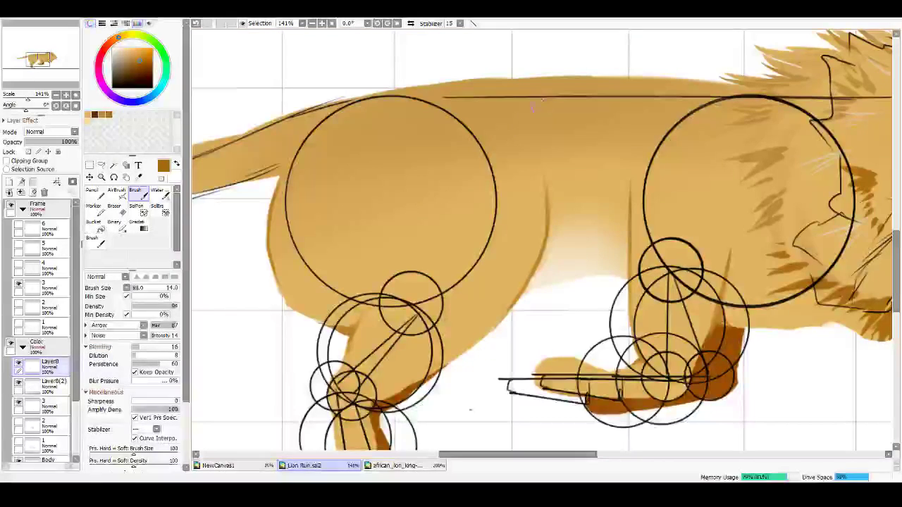
# Step: Brush brown shading along the near hind leg's lower front thigh edge and around the heel
pyautogui.moveTo(386, 351); pyautogui.dragTo(474, 252)
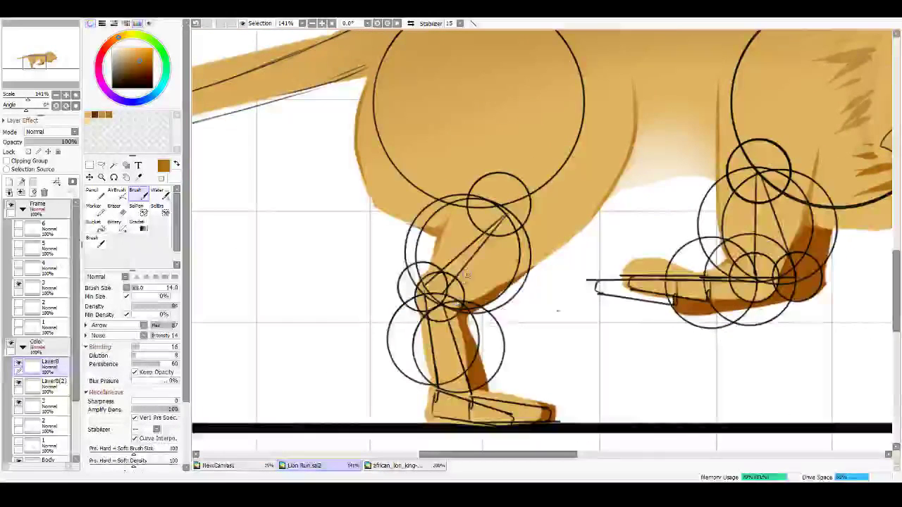
pyautogui.moveTo(473, 301); pyautogui.dragTo(564, 245)
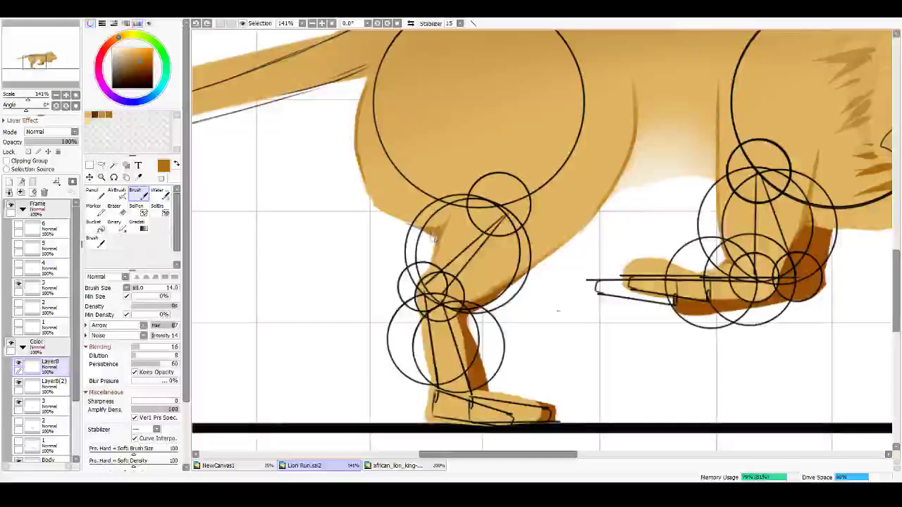
pyautogui.moveTo(489, 137); pyautogui.dragTo(473, 188)
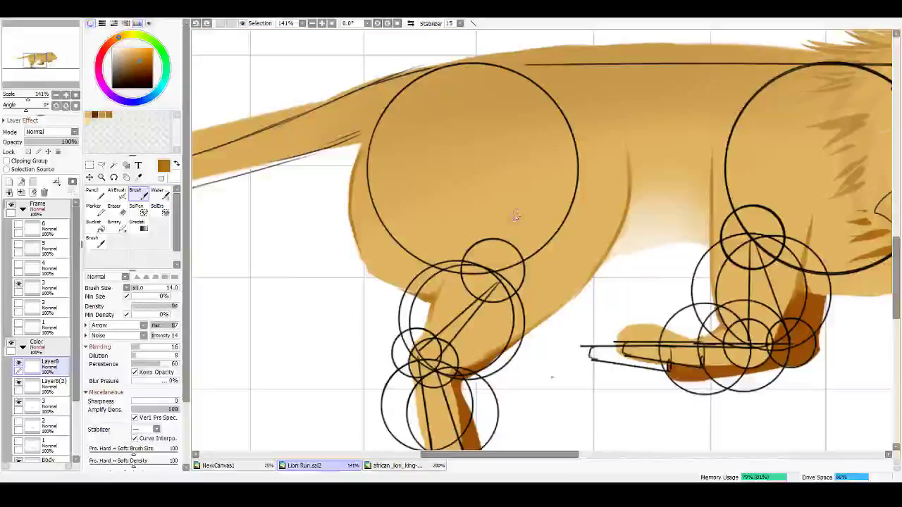
pyautogui.hotkey('ctrl', 'z')
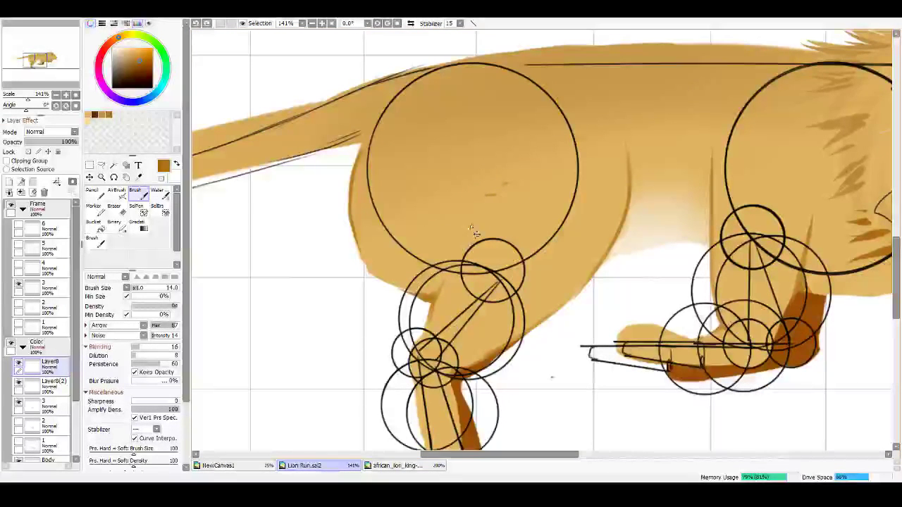
pyautogui.moveTo(444, 248); pyautogui.dragTo(465, 170)
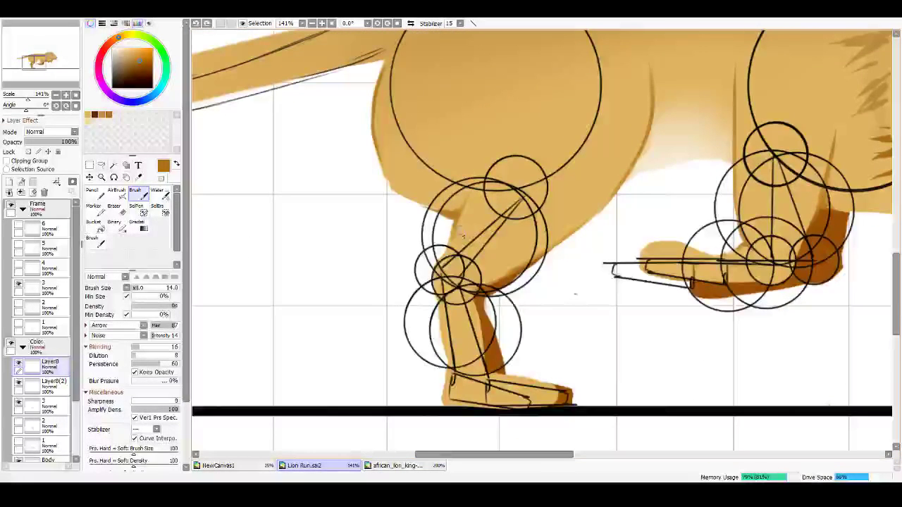
pyautogui.moveTo(446, 374); pyautogui.dragTo(437, 338)
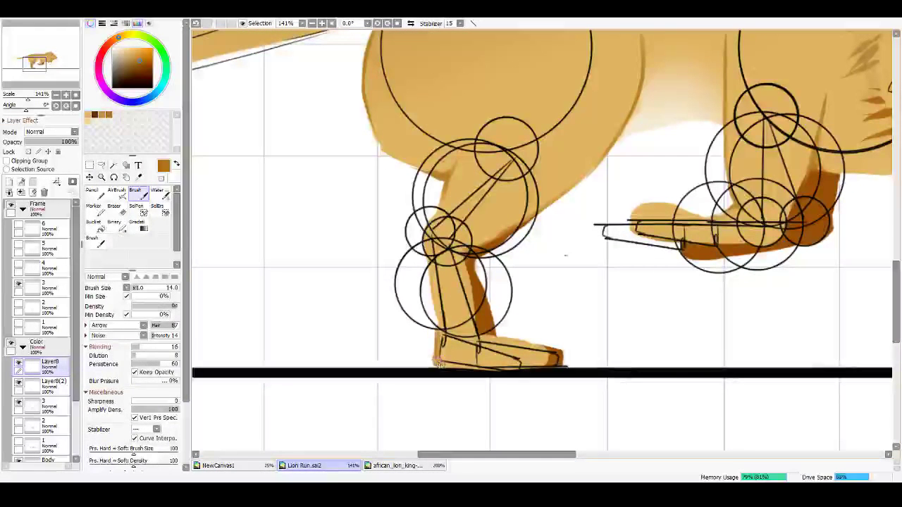
pyautogui.moveTo(435, 361); pyautogui.dragTo(438, 338)
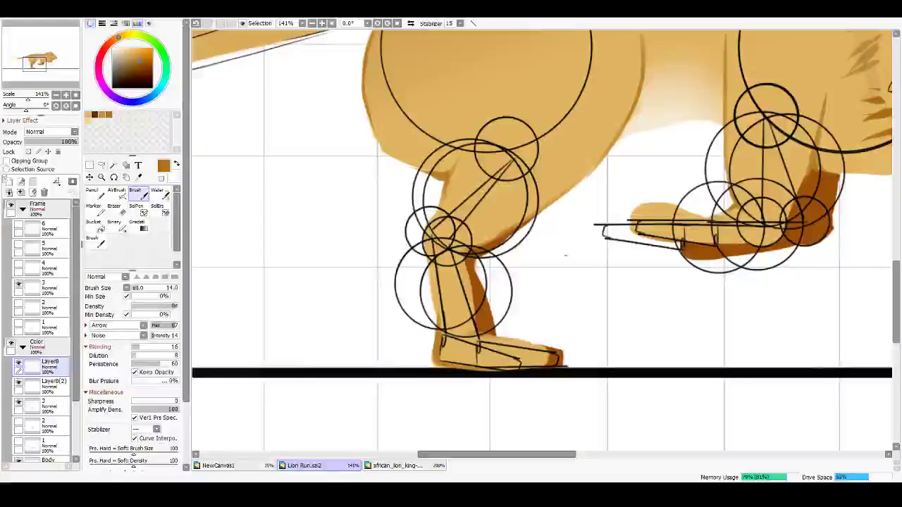
# Step: Hide the frame 3 sketch and merge Layer8 and Layer8(2) down into colour layer 3
pyautogui.click(18, 283)
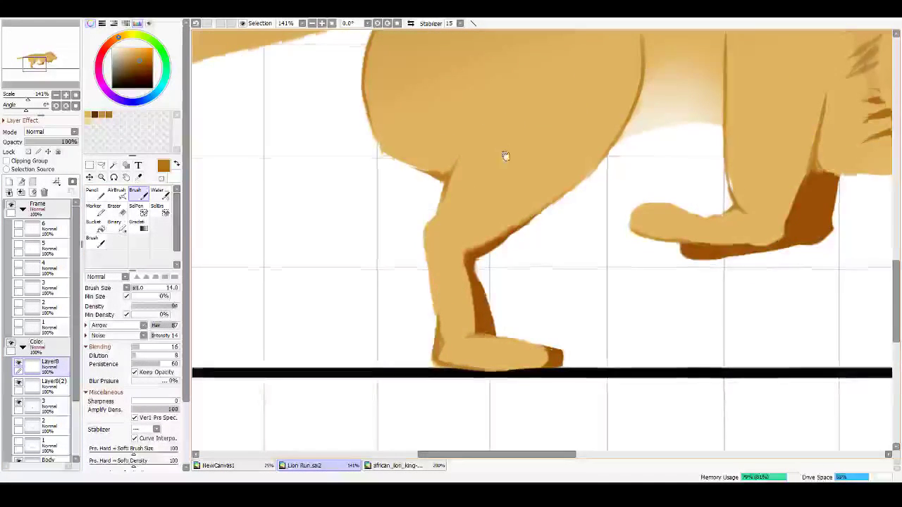
pyautogui.moveTo(505, 155); pyautogui.dragTo(415, 214)
pyautogui.scroll(-4, 414, 214)
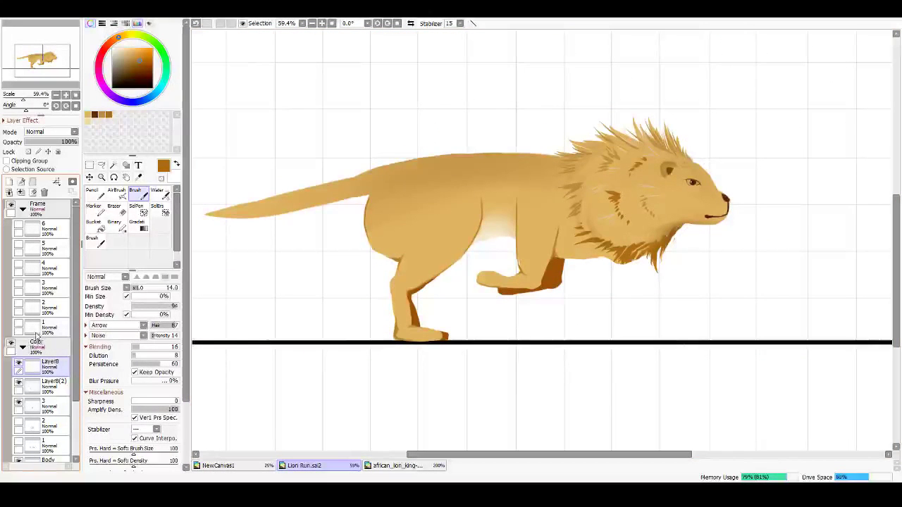
pyautogui.hotkey('ctrl', 'e')
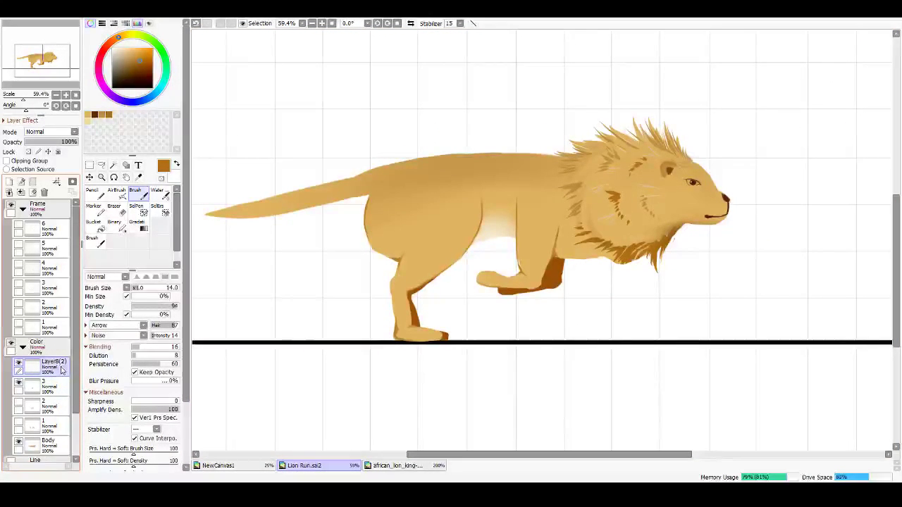
pyautogui.hotkey('ctrl', 'e')
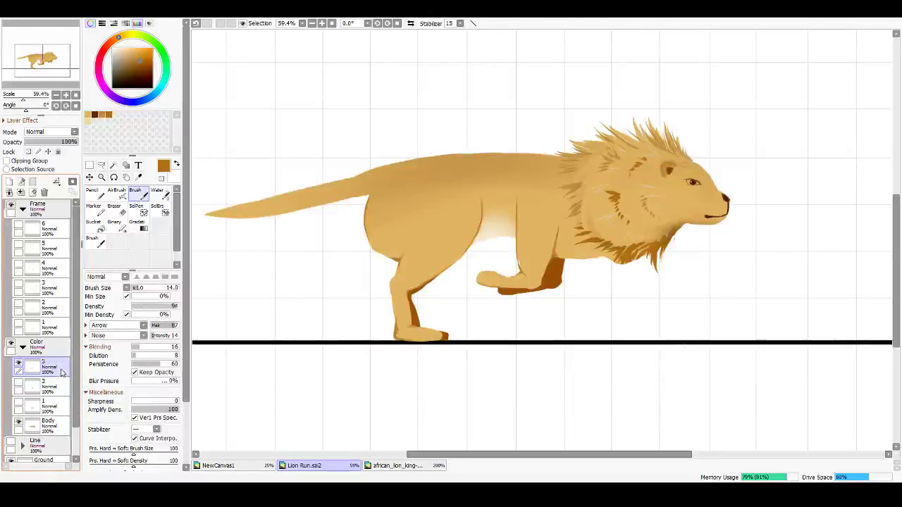
pyautogui.click(18, 363)
pyautogui.click(18, 362)
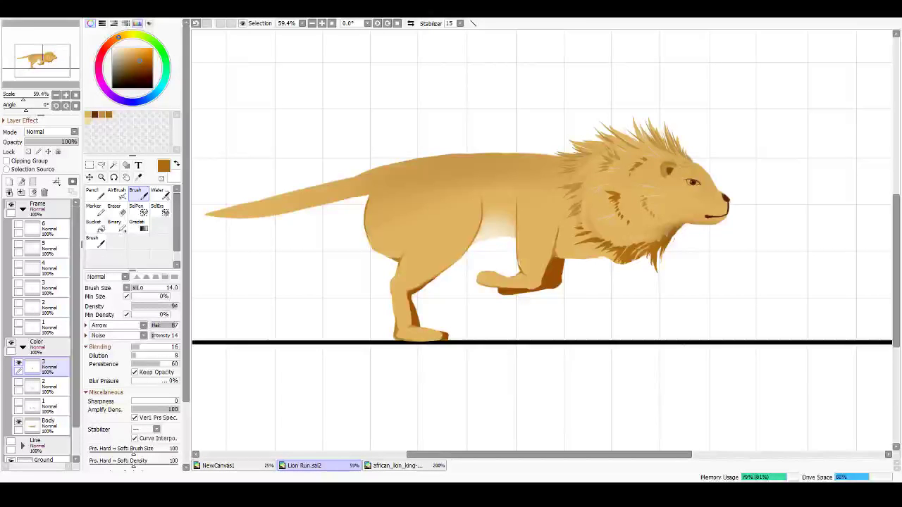
# Step: Show the frame 4 sketch, add a new layer named 4 in the Color folder, and hide colour layer 3
pyautogui.click(18, 264)
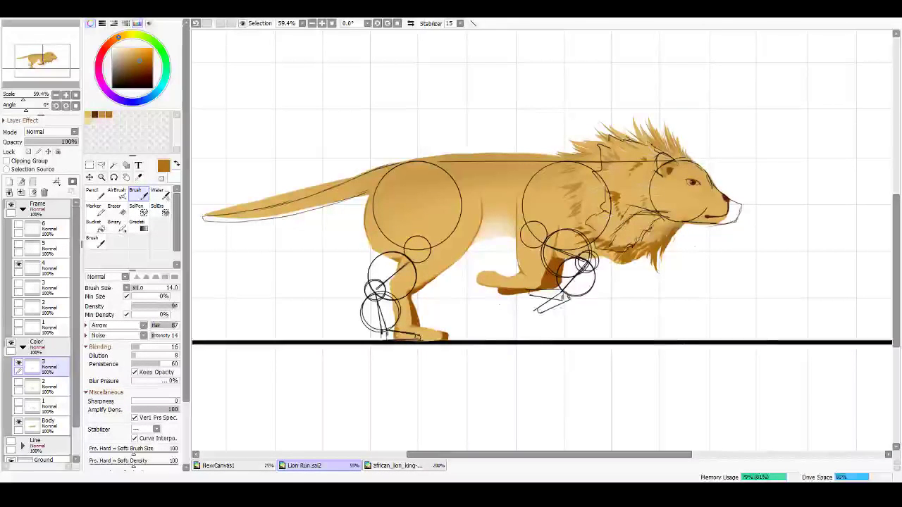
pyautogui.click(9, 181)
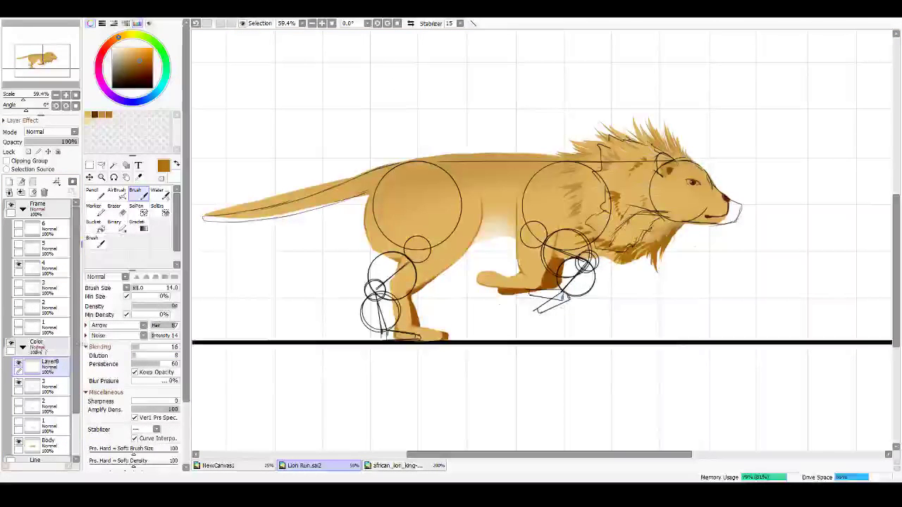
pyautogui.click(18, 381)
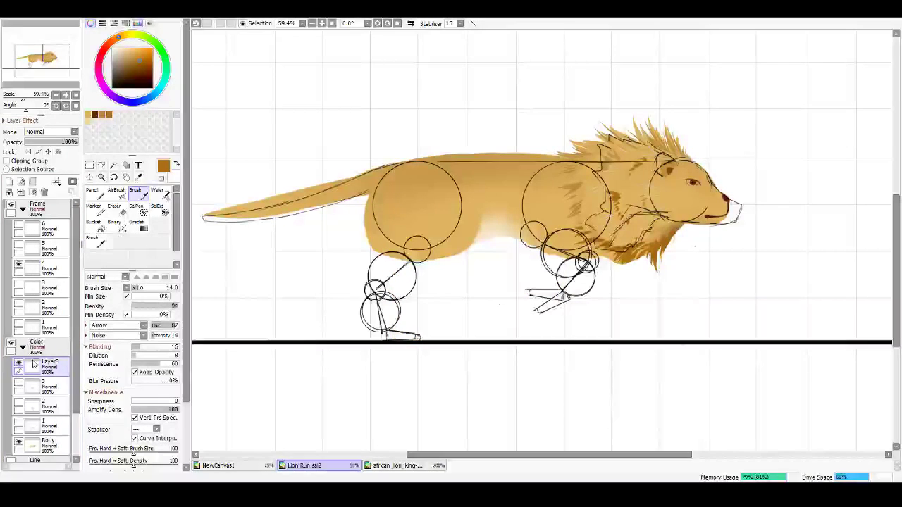
pyautogui.doubleClick(33, 363)
pyautogui.write('4')
pyautogui.press('Return')
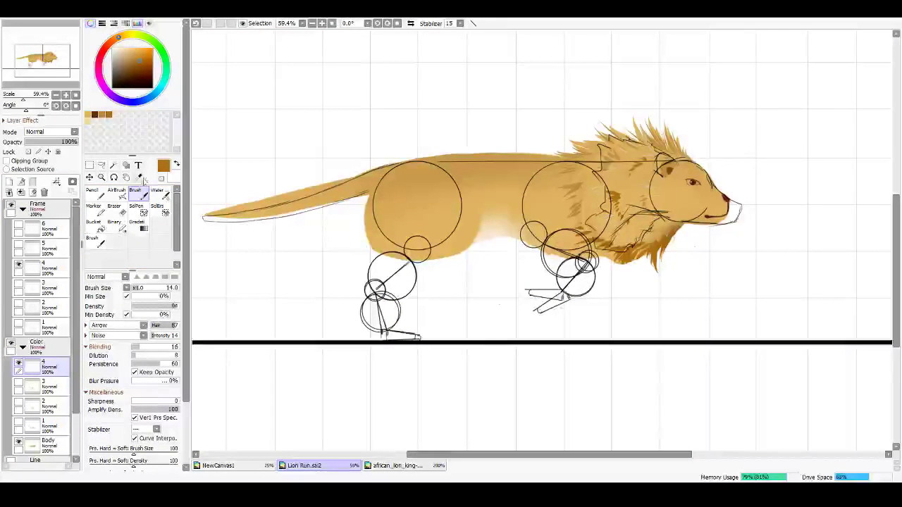
# Step: Switch the paint colour to light tan, dab it at the top of the foreleg on layer 4, and set the brush size to 10
pyautogui.scroll(4, 416, 233)
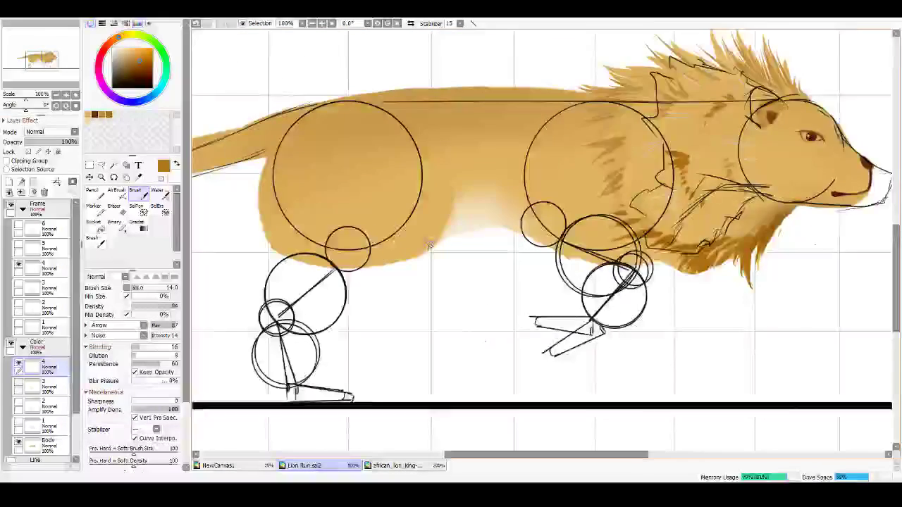
pyautogui.moveTo(526, 292); pyautogui.dragTo(400, 297)
pyautogui.moveTo(453, 240); pyautogui.dragTo(476, 241)
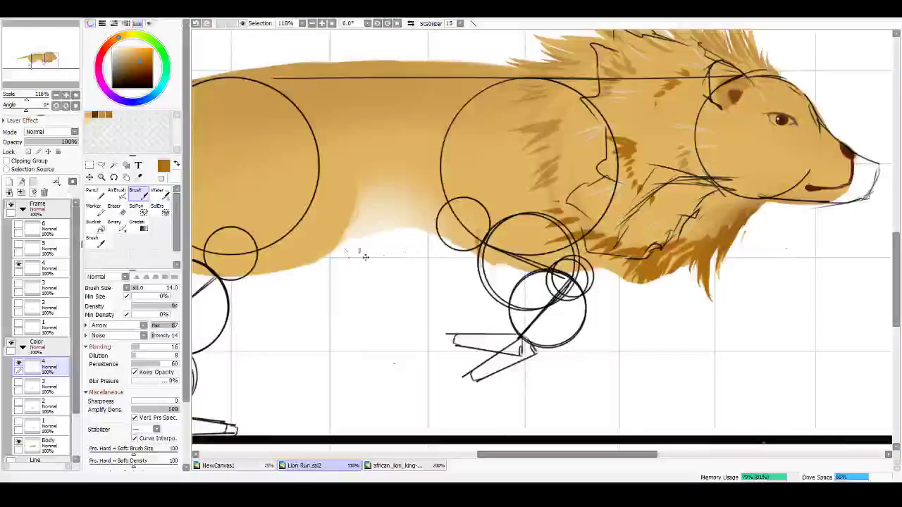
pyautogui.hotkey('ctrl', 'z')
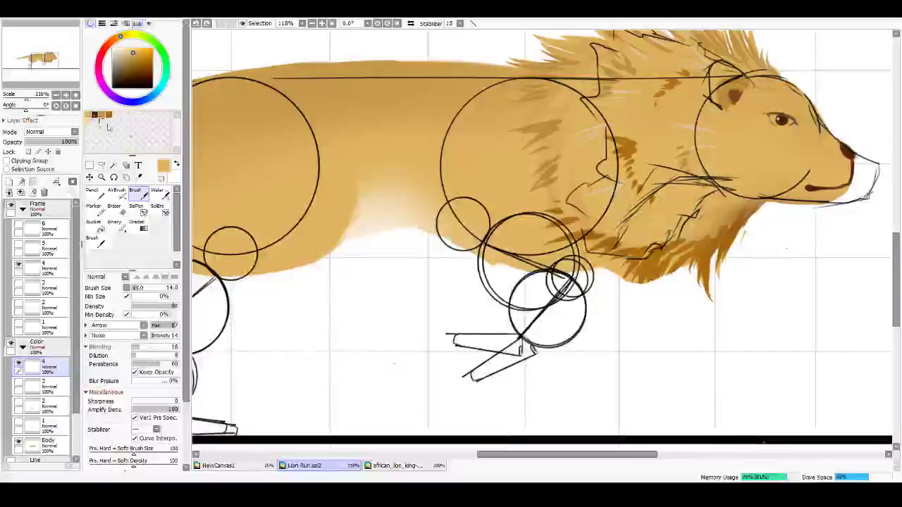
pyautogui.moveTo(465, 233)
pyautogui.mouseDown()
pyautogui.moveTo(457, 232)
pyautogui.moveTo(487, 245)
pyautogui.mouseUp()
pyautogui.press(']')
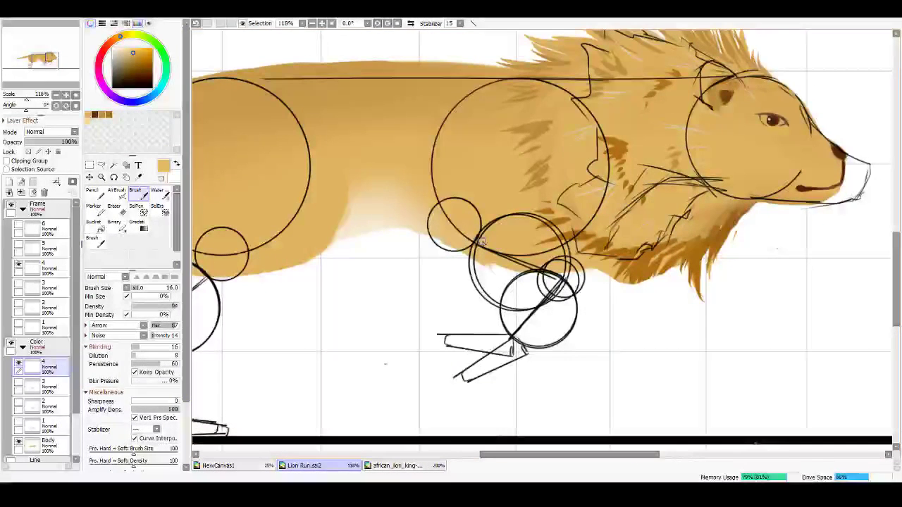
pyautogui.press(']')
pyautogui.press(']')
pyautogui.press(']')
pyautogui.press(']')
pyautogui.press(']')
pyautogui.press(']')
pyautogui.press(']')
pyautogui.press(']')
pyautogui.press(']')
pyautogui.press(']')
pyautogui.press('[')
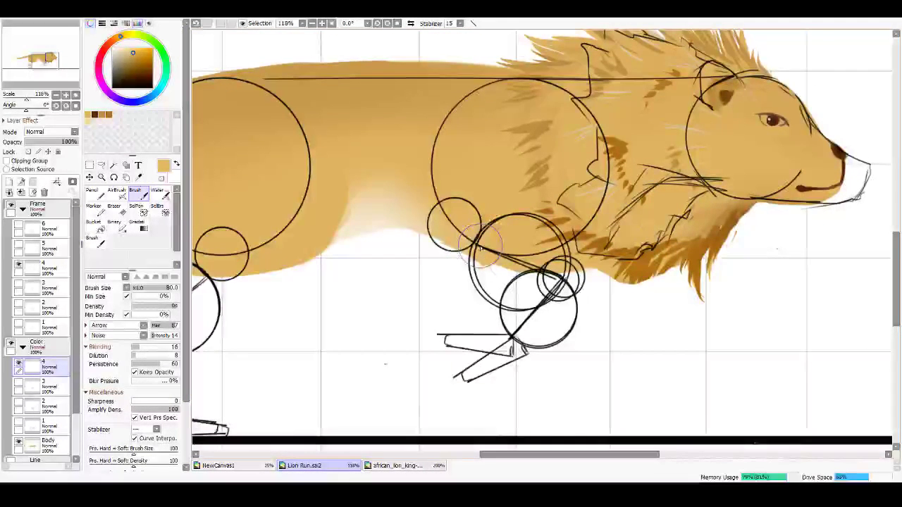
pyautogui.press('[')
pyautogui.press('[')
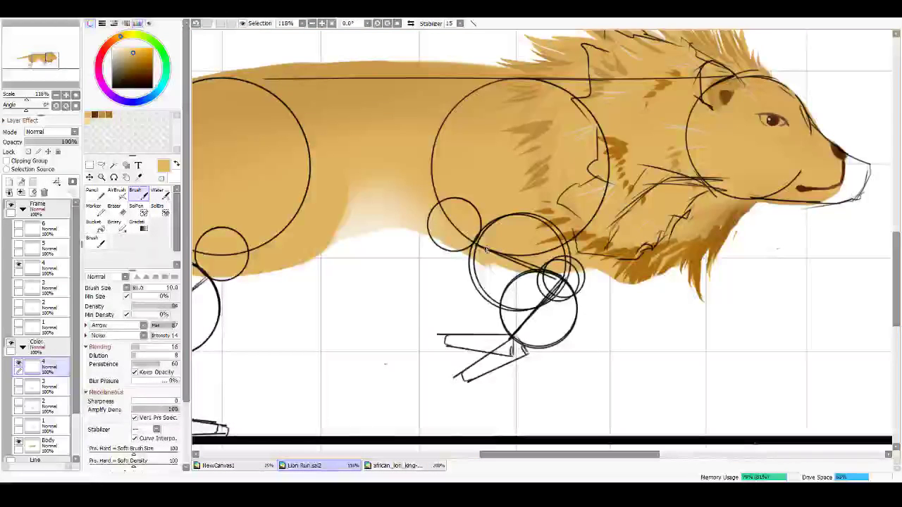
# Step: Airbrush the near foreleg and its raised horizontal paw in light tan over the frame 4 sketch
pyautogui.press('v')
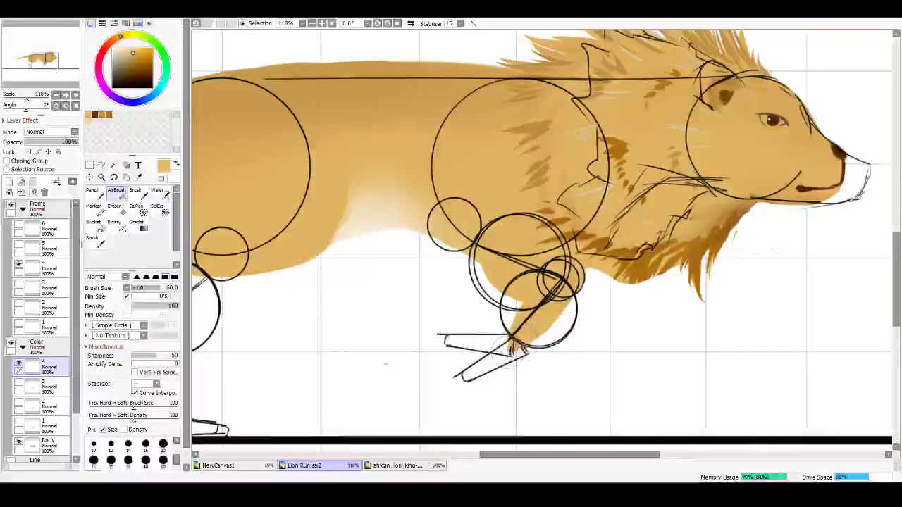
pyautogui.moveTo(511, 347)
pyautogui.mouseDown()
pyautogui.moveTo(464, 349)
pyautogui.moveTo(508, 342)
pyautogui.moveTo(448, 341)
pyautogui.moveTo(501, 346)
pyautogui.mouseUp()
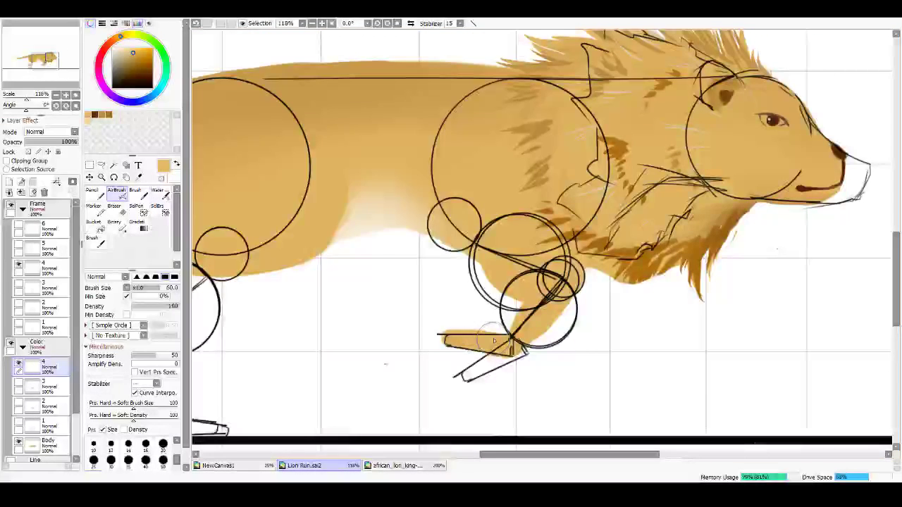
pyautogui.moveTo(413, 313); pyautogui.dragTo(611, 287)
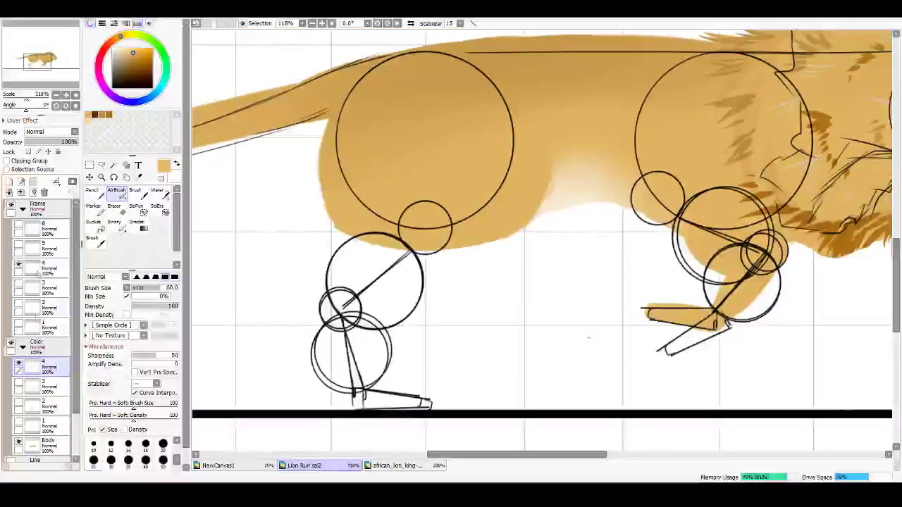
# Step: Airbrush the far foreleg and its lower paw in light tan over the frame 4 sketch on layer 4
pyautogui.click(19, 246)
pyautogui.click(19, 247)
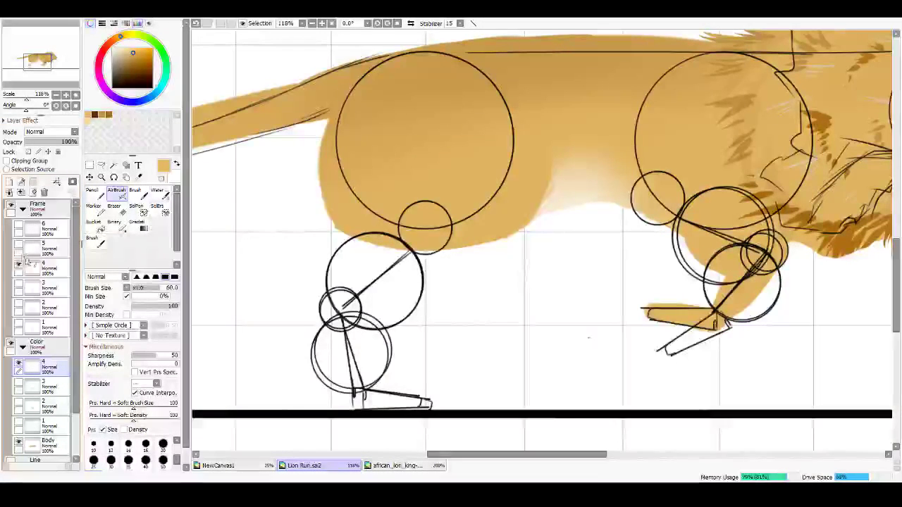
pyautogui.moveTo(582, 256); pyautogui.dragTo(470, 291)
pyautogui.moveTo(648, 303)
pyautogui.mouseDown()
pyautogui.moveTo(607, 296)
pyautogui.moveTo(593, 337)
pyautogui.moveTo(615, 281)
pyautogui.mouseUp()
pyautogui.moveTo(598, 330)
pyautogui.mouseDown()
pyautogui.moveTo(590, 343)
pyautogui.moveTo(604, 282)
pyautogui.moveTo(534, 372)
pyautogui.moveTo(541, 366)
pyautogui.mouseUp()
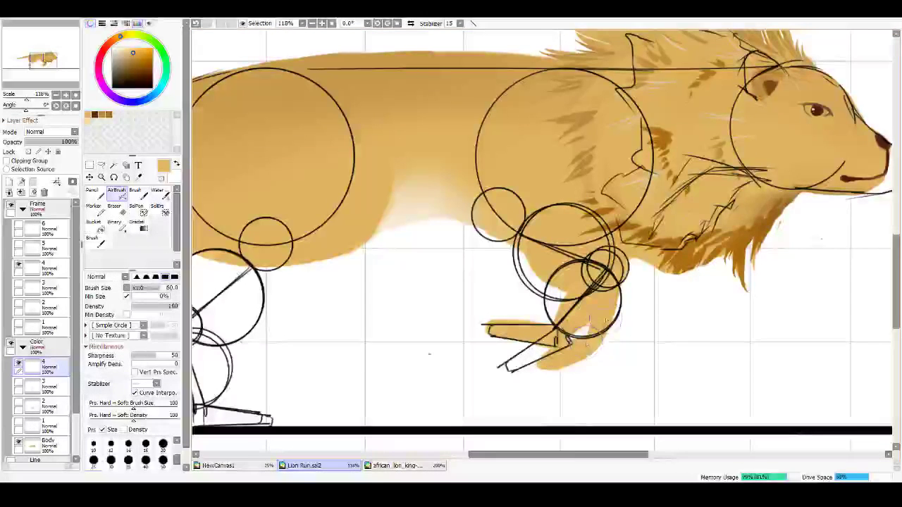
pyautogui.moveTo(502, 229); pyautogui.dragTo(530, 273)
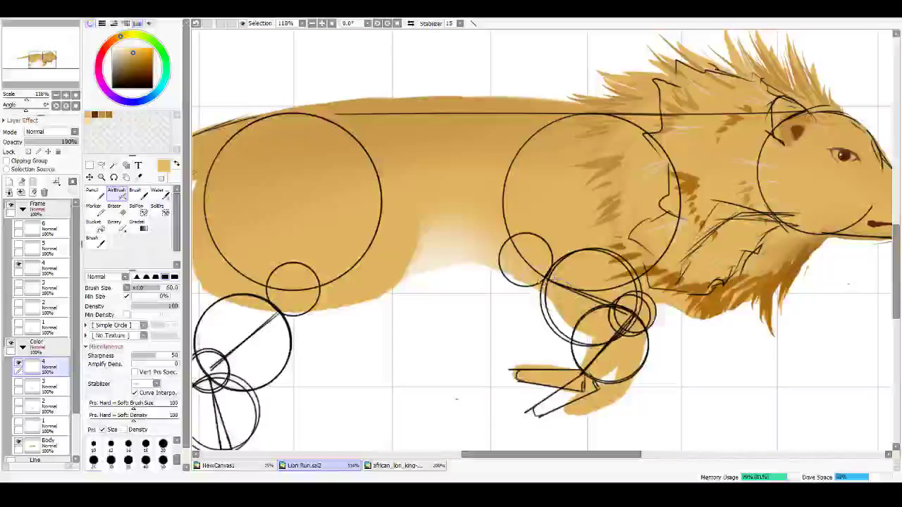
pyautogui.press('e')
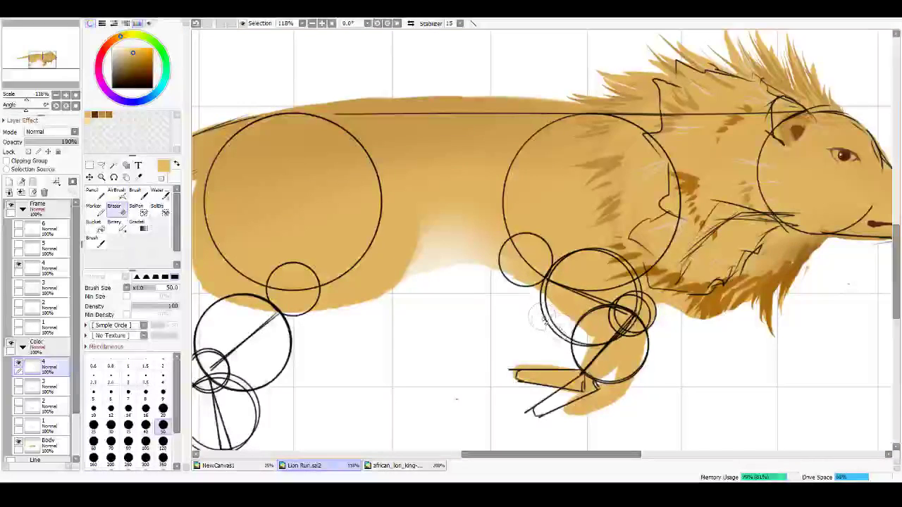
pyautogui.press('v')
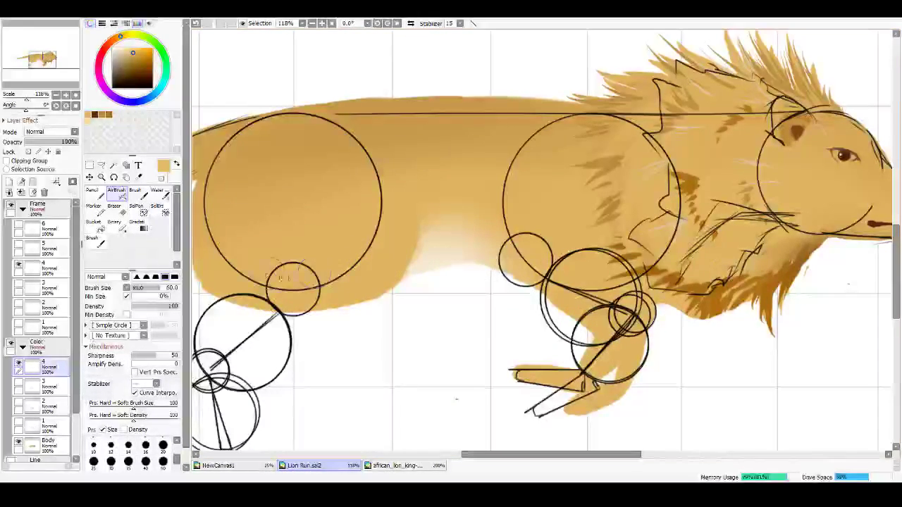
# Step: Brush brown contour lines at size 10 along the upper near foreleg and its forearm, and hide the frame 4 sketch
pyautogui.click(134, 191)
pyautogui.click(106, 114)
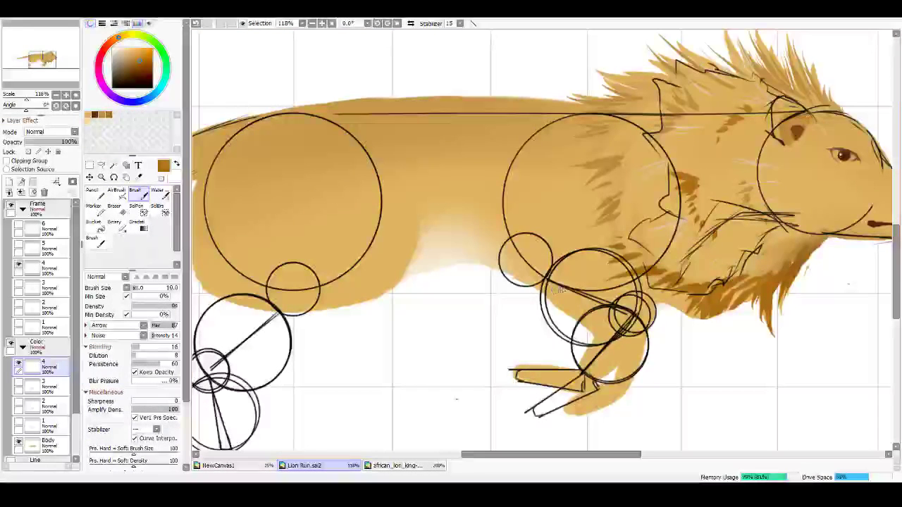
pyautogui.moveTo(521, 294); pyautogui.dragTo(518, 298)
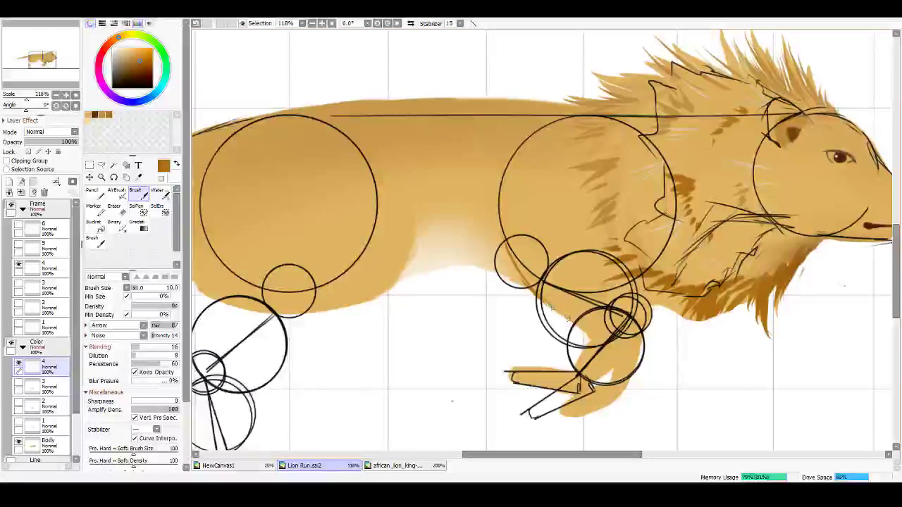
pyautogui.moveTo(615, 356); pyautogui.dragTo(641, 340)
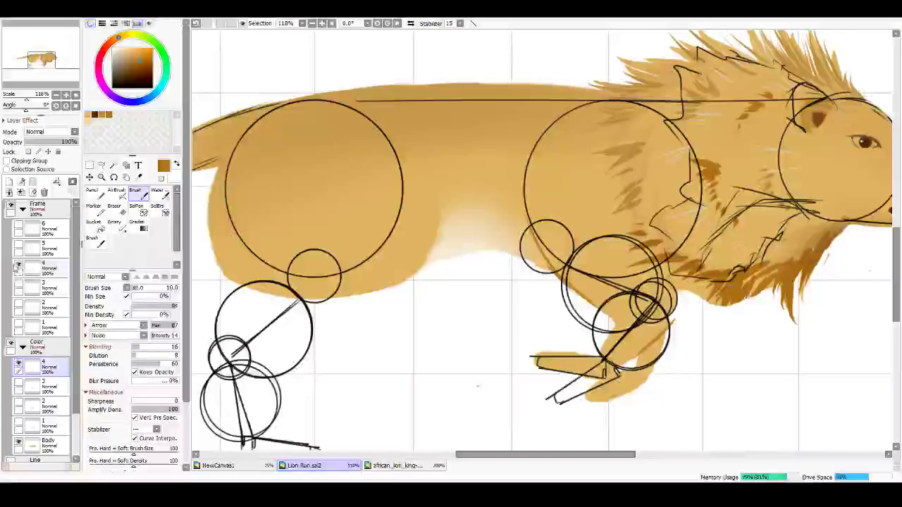
pyautogui.click(19, 268)
pyautogui.click(18, 268)
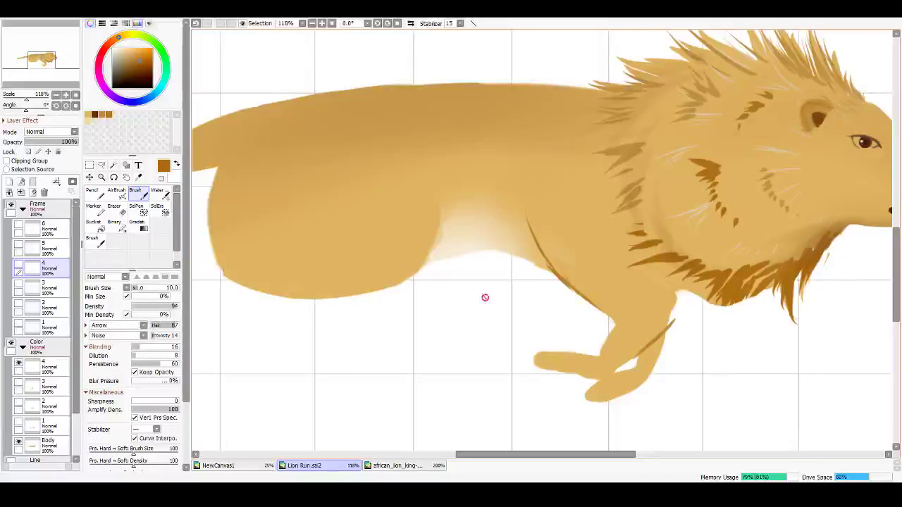
# Step: Draw brown contour lines on layer 4 under the chest, around the near elbow and along the near forearm's underside
pyautogui.moveTo(617, 326); pyautogui.dragTo(584, 320)
pyautogui.hotkey('ctrl', 'z')
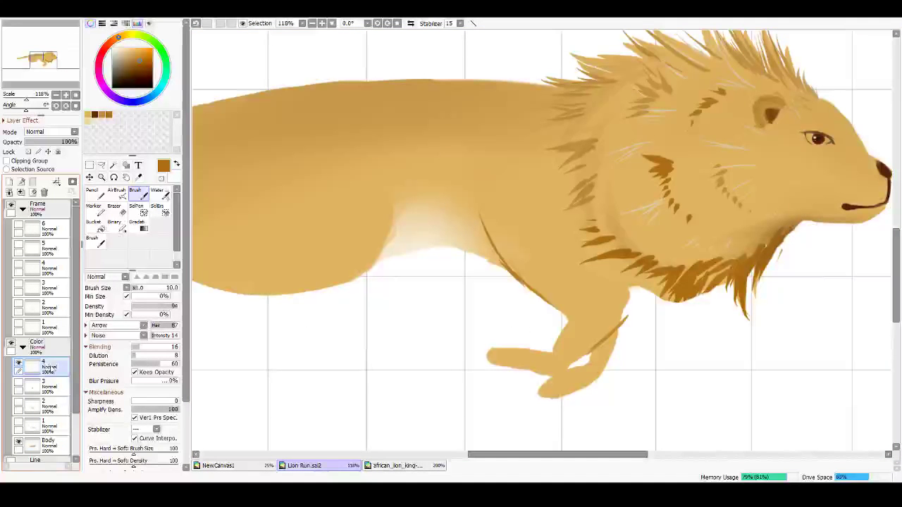
pyautogui.hotkey('ctrl', 'z')
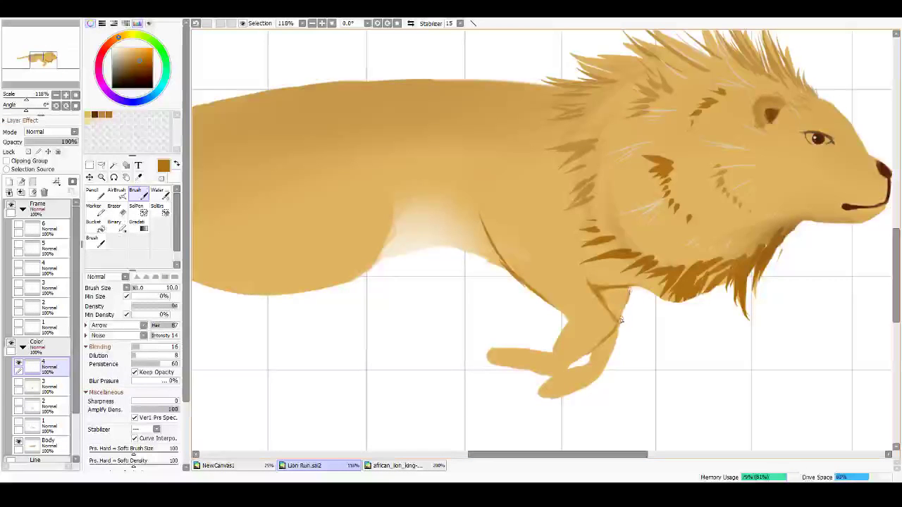
pyautogui.hotkey('ctrl', 'z')
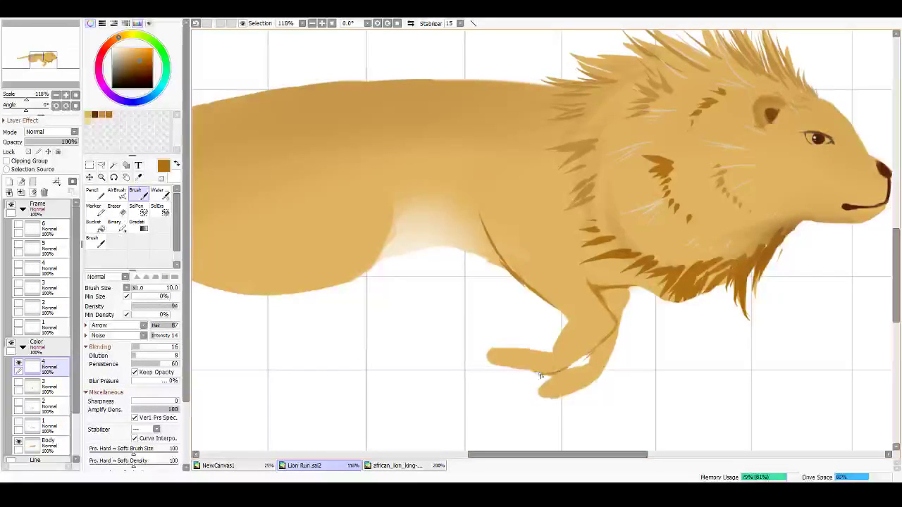
# Step: Outline the raised near paw, the front of the near forearm and the far foreleg's edges in brown
pyautogui.moveTo(515, 368)
pyautogui.mouseDown()
pyautogui.moveTo(502, 365)
pyautogui.moveTo(507, 348)
pyautogui.mouseUp()
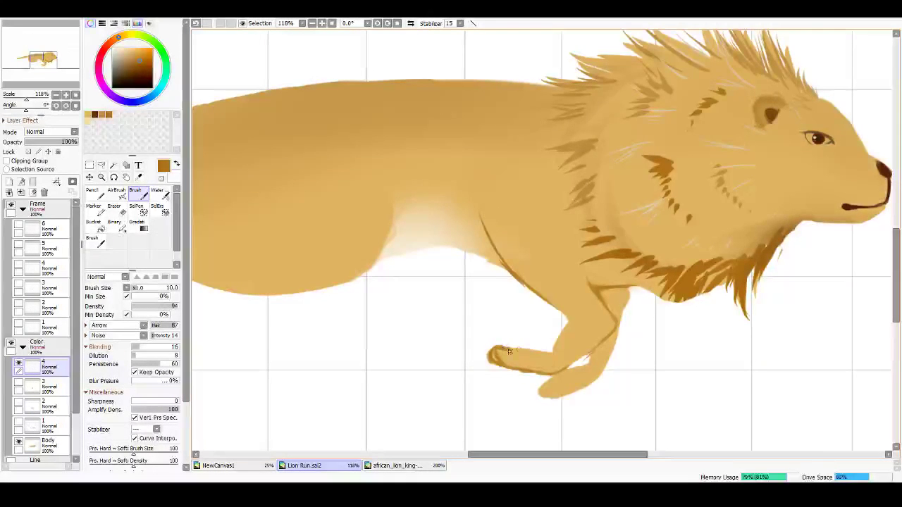
pyautogui.moveTo(509, 349); pyautogui.dragTo(531, 353)
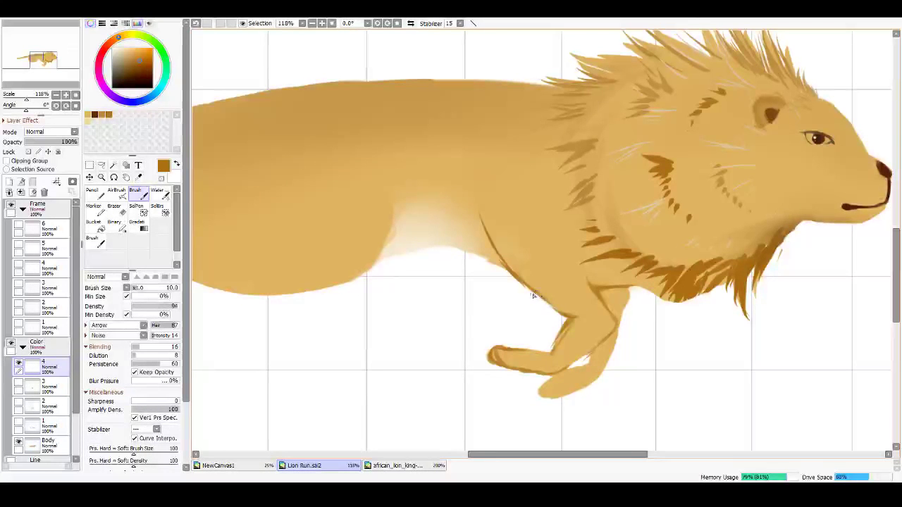
pyautogui.moveTo(566, 352); pyautogui.dragTo(591, 345)
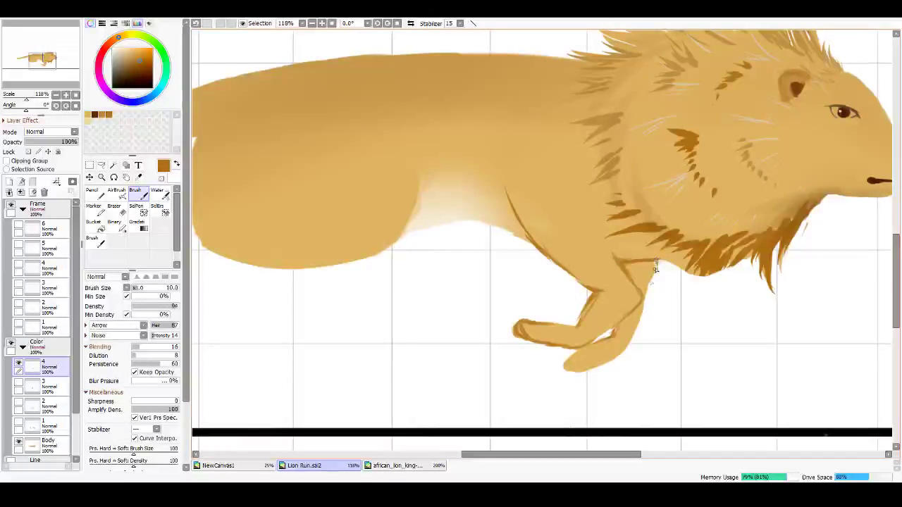
pyautogui.hotkey('ctrl', 'z')
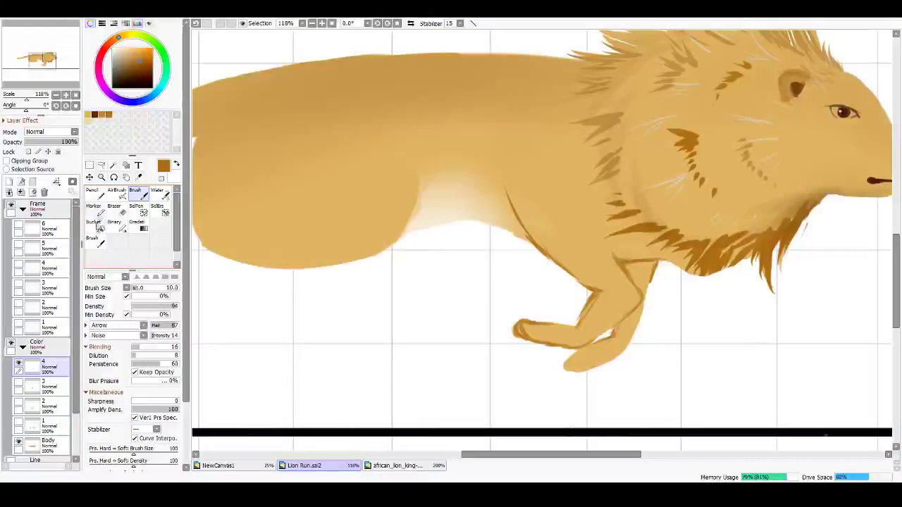
# Step: Add a new clipping layer in Multiply mode above layer 4 and airbrush the far foreleg brown as shadow
pyautogui.click(10, 192)
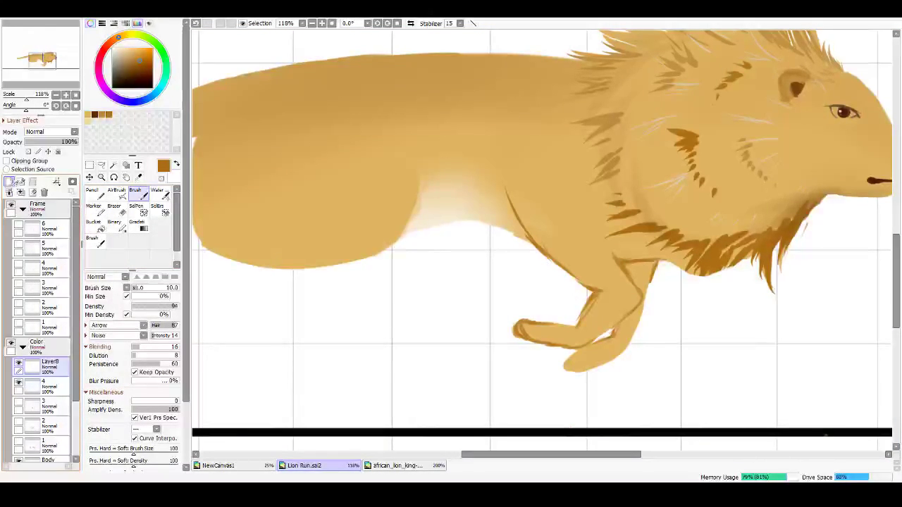
pyautogui.click(7, 161)
pyautogui.click(44, 156)
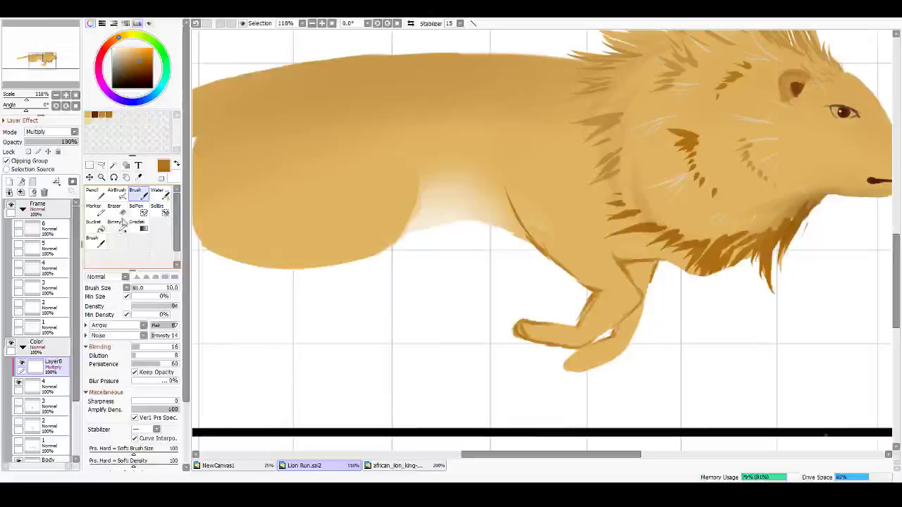
pyautogui.click(118, 194)
pyautogui.moveTo(604, 280)
pyautogui.mouseDown()
pyautogui.moveTo(628, 266)
pyautogui.moveTo(623, 282)
pyautogui.moveTo(618, 266)
pyautogui.moveTo(608, 268)
pyautogui.moveTo(616, 274)
pyautogui.moveTo(603, 339)
pyautogui.moveTo(589, 321)
pyautogui.moveTo(572, 352)
pyautogui.moveTo(558, 351)
pyautogui.moveTo(565, 360)
pyautogui.moveTo(606, 338)
pyautogui.mouseUp()
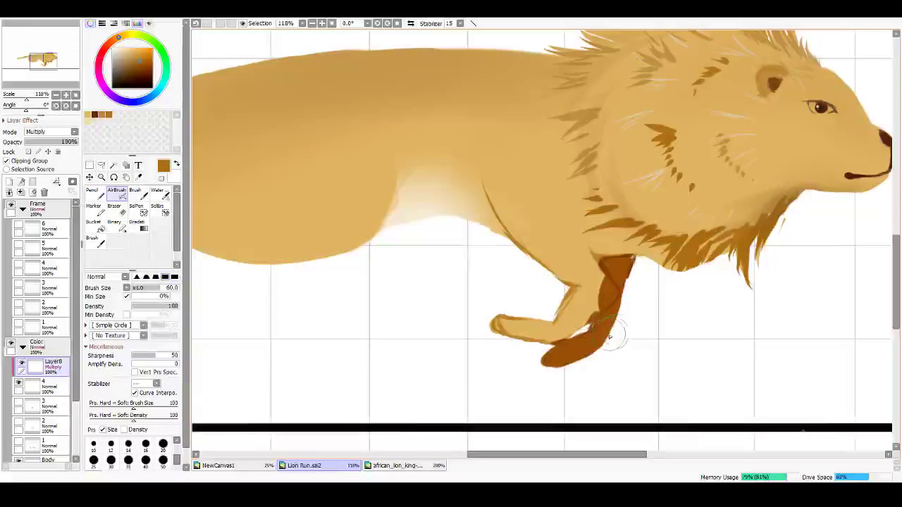
# Step: Reduce the eraser size to 8 and erase the brown shadow spilling onto the near foreleg along its elbow and forearm
pyautogui.press('e')
pyautogui.moveTo(589, 308); pyautogui.dragTo(582, 320)
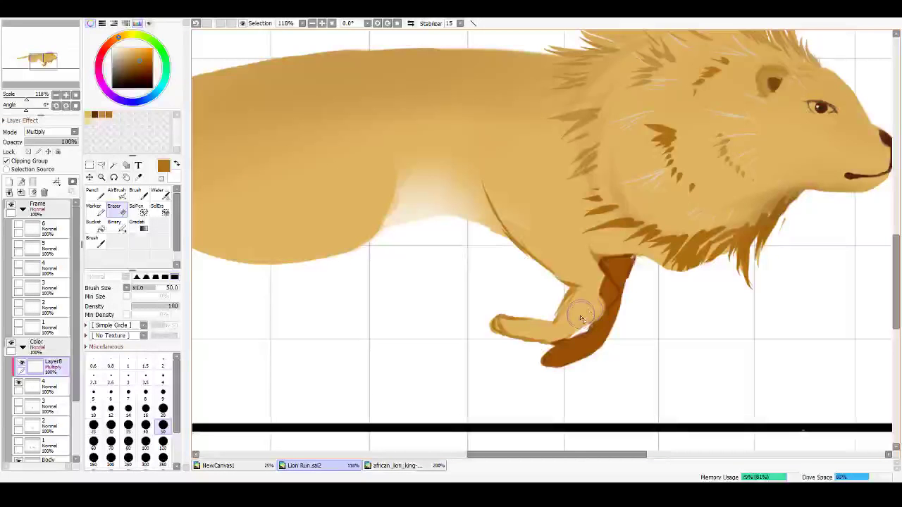
pyautogui.hotkey('ctrl', 'z')
pyautogui.scroll(7, 584, 301)
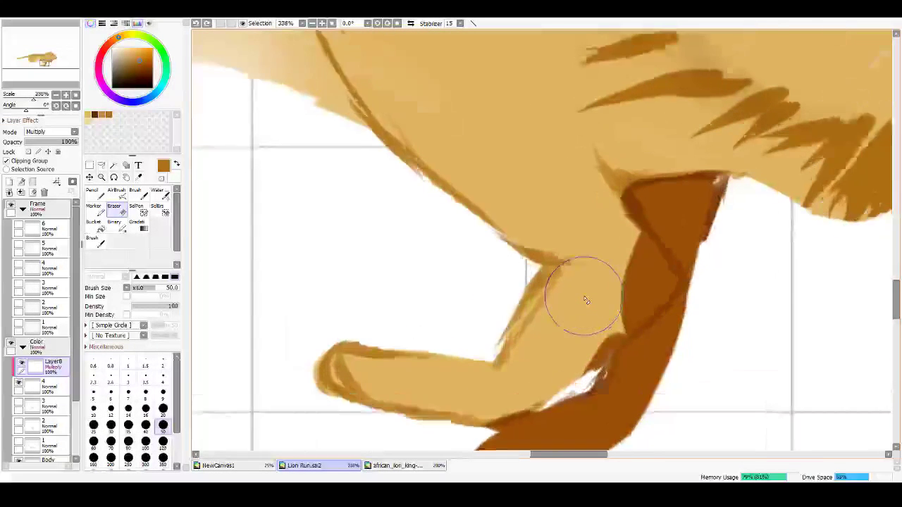
pyautogui.moveTo(767, 285)
pyautogui.mouseDown()
pyautogui.moveTo(542, 302)
pyautogui.moveTo(518, 258)
pyautogui.mouseUp()
pyautogui.moveTo(360, 227); pyautogui.dragTo(374, 238)
pyautogui.press('[')
pyautogui.press('[')
pyautogui.press('[')
pyautogui.press('[')
pyautogui.press('[')
pyautogui.press('[')
pyautogui.press('[')
pyautogui.press('[')
pyautogui.press('[')
pyautogui.press('[')
pyautogui.press('[')
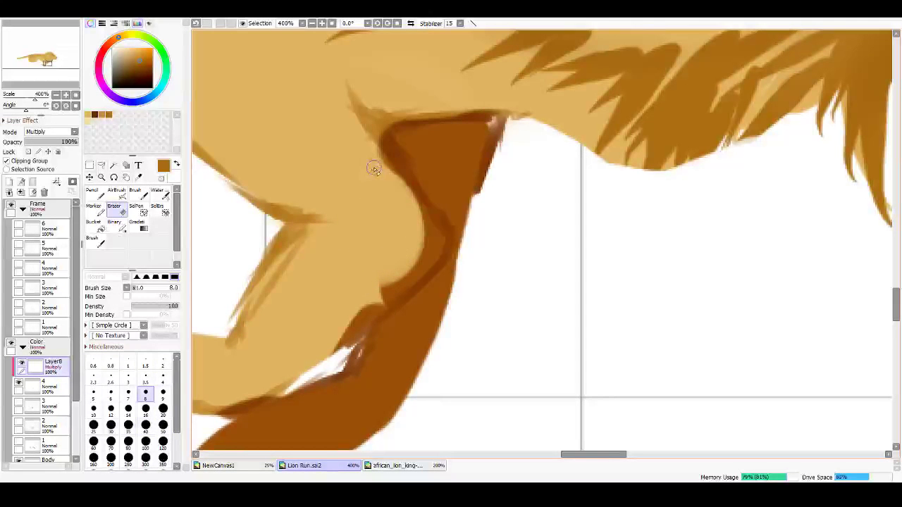
pyautogui.moveTo(377, 165)
pyautogui.mouseDown()
pyautogui.moveTo(403, 195)
pyautogui.moveTo(385, 151)
pyautogui.moveTo(444, 233)
pyautogui.moveTo(413, 192)
pyautogui.moveTo(443, 245)
pyautogui.moveTo(444, 233)
pyautogui.moveTo(400, 279)
pyautogui.moveTo(440, 198)
pyautogui.mouseUp()
pyautogui.moveTo(412, 254)
pyautogui.mouseDown()
pyautogui.moveTo(480, 201)
pyautogui.moveTo(381, 275)
pyautogui.moveTo(431, 255)
pyautogui.mouseUp()
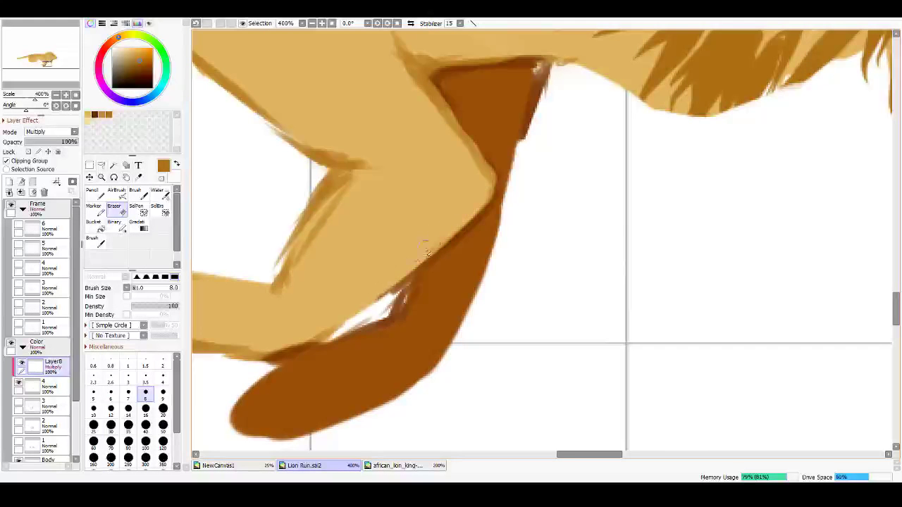
# Step: Erase the shadow overlapping the chest's lower edge at the top of the far foreleg
pyautogui.moveTo(450, 136); pyautogui.dragTo(328, 284)
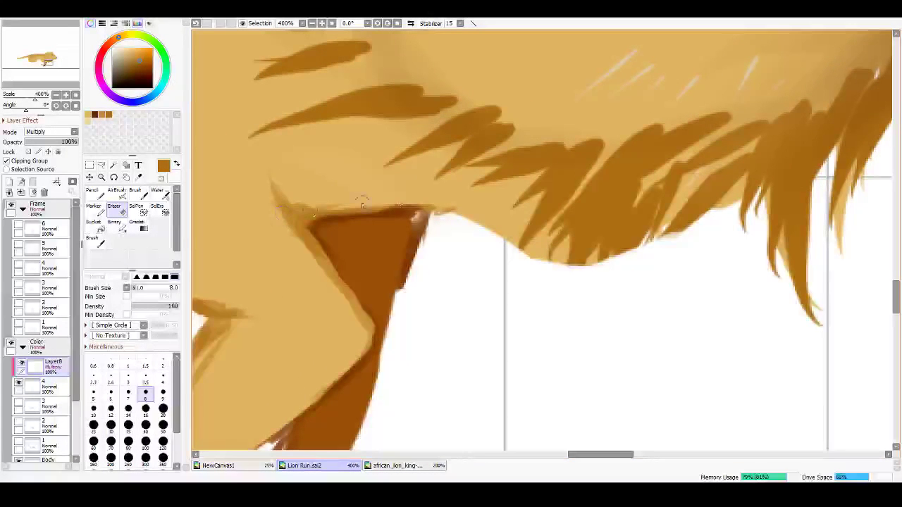
pyautogui.moveTo(353, 209); pyautogui.dragTo(449, 201)
pyautogui.moveTo(312, 218); pyautogui.dragTo(457, 200)
pyautogui.scroll(-6, 423, 272)
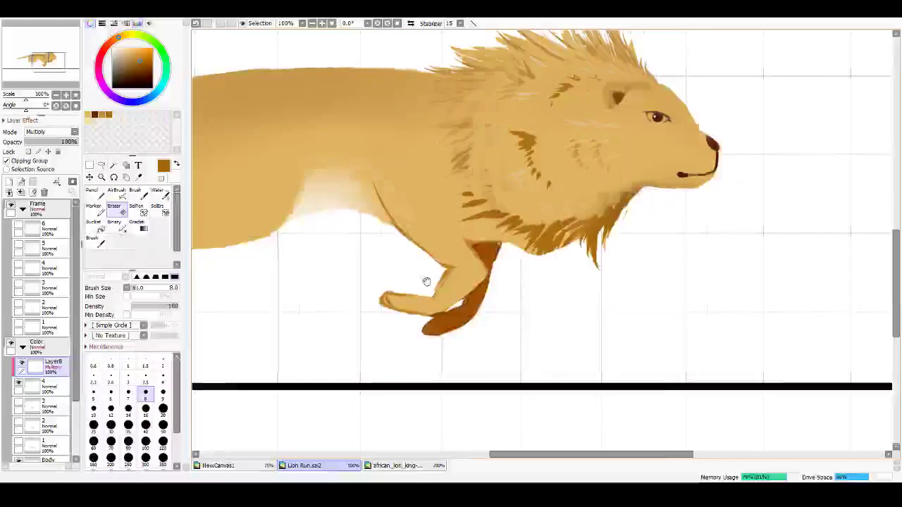
pyautogui.scroll(-3, 425, 282)
pyautogui.scroll(-1, 423, 276)
pyautogui.scroll(2, 416, 275)
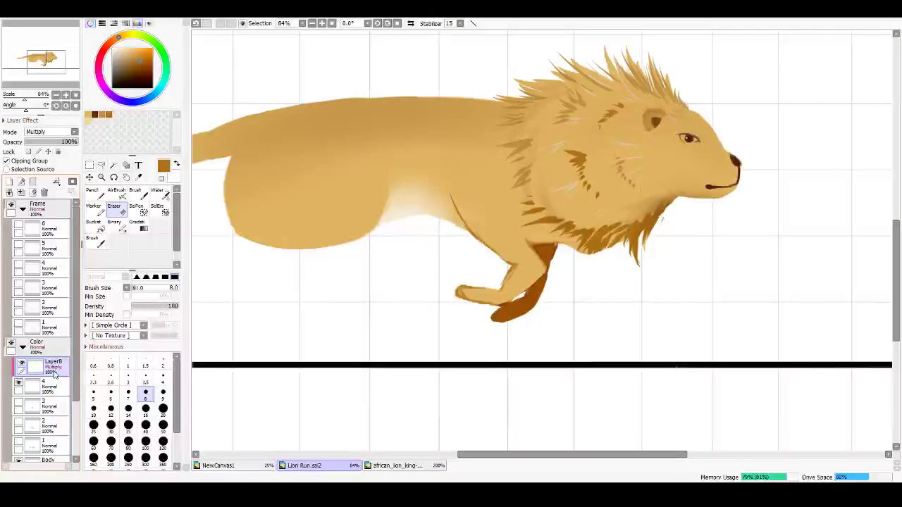
# Step: Merge the Multiply shadow layer down into colour layer 4, show the frame 4 sketch and switch to the AirBrush
pyautogui.hotkey('ctrl', 'e')
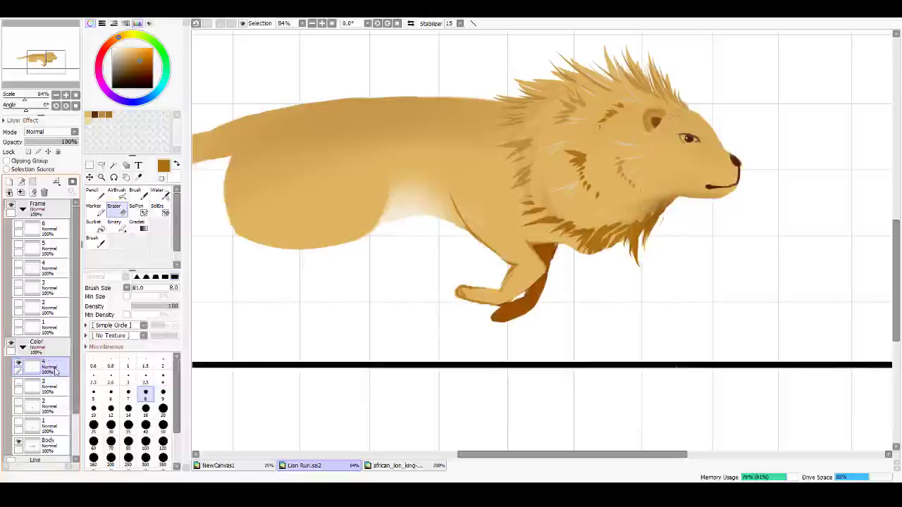
pyautogui.click(18, 265)
pyautogui.click(114, 192)
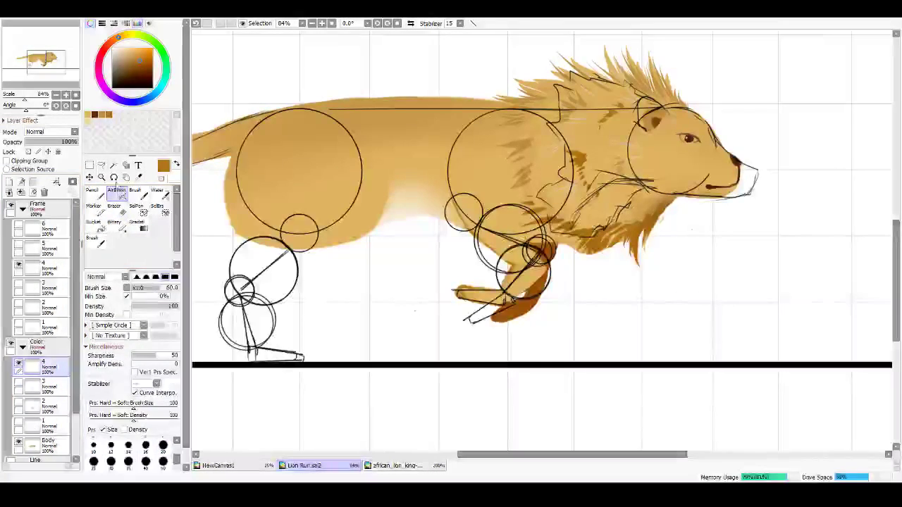
# Step: Switch the paint colour to light tan and airbrush the front edge of the near hind leg from thigh to hock
pyautogui.moveTo(254, 196); pyautogui.dragTo(313, 192)
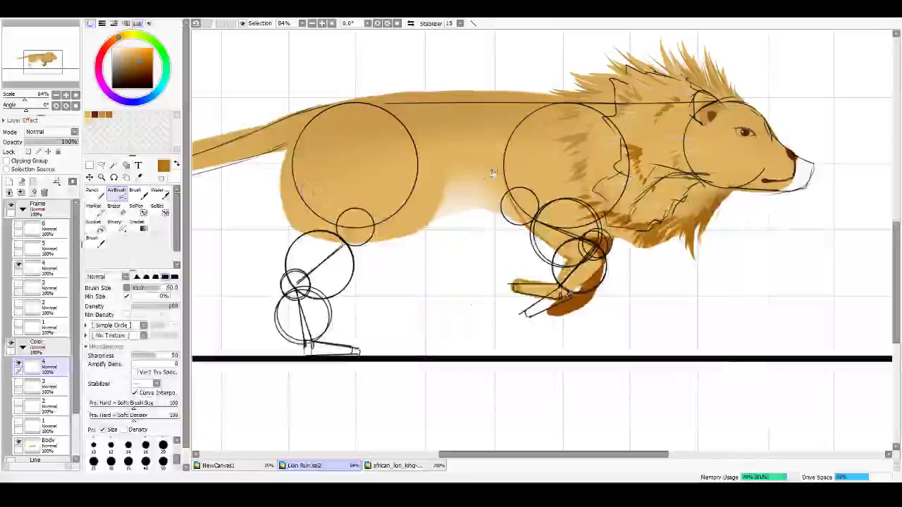
pyautogui.moveTo(469, 229); pyautogui.dragTo(505, 213)
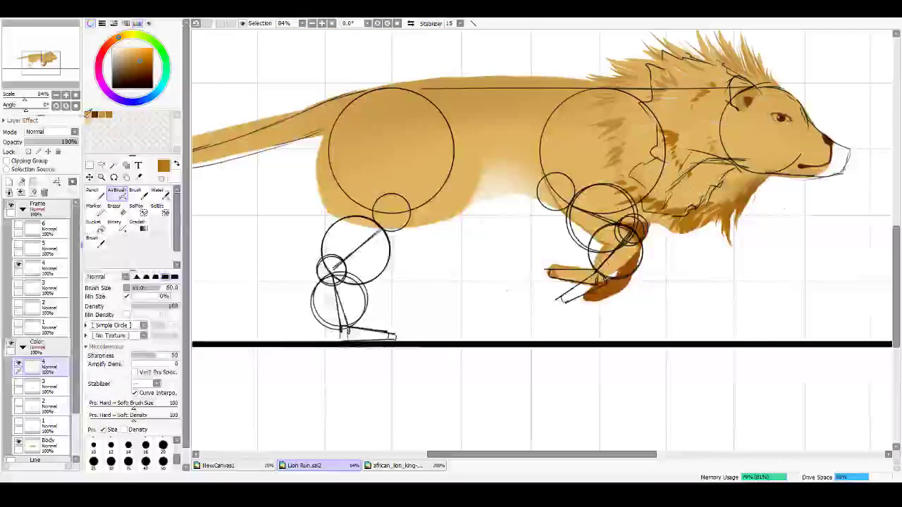
pyautogui.click(101, 115)
pyautogui.moveTo(411, 217); pyautogui.dragTo(443, 206)
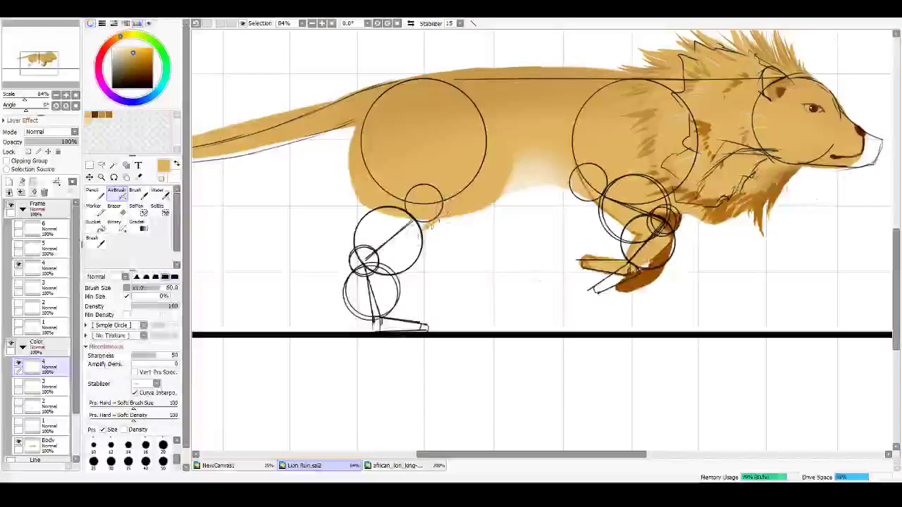
pyautogui.moveTo(499, 191); pyautogui.dragTo(414, 236)
pyautogui.moveTo(471, 212); pyautogui.dragTo(395, 256)
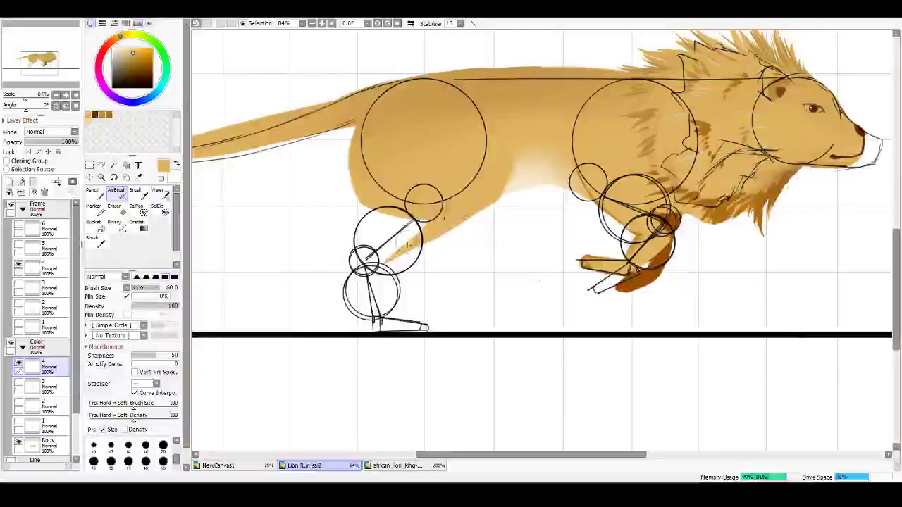
# Step: Airbrush the near hind leg's hock, shank and paw in light tan over the frame 4 sketch, undoing stray strokes and trimming the paw
pyautogui.moveTo(423, 229)
pyautogui.mouseDown()
pyautogui.moveTo(379, 267)
pyautogui.moveTo(382, 312)
pyautogui.mouseUp()
pyautogui.moveTo(376, 276)
pyautogui.mouseDown()
pyautogui.moveTo(365, 287)
pyautogui.moveTo(374, 308)
pyautogui.moveTo(365, 284)
pyautogui.moveTo(377, 322)
pyautogui.moveTo(426, 324)
pyautogui.moveTo(401, 333)
pyautogui.moveTo(410, 327)
pyautogui.moveTo(373, 333)
pyautogui.mouseUp()
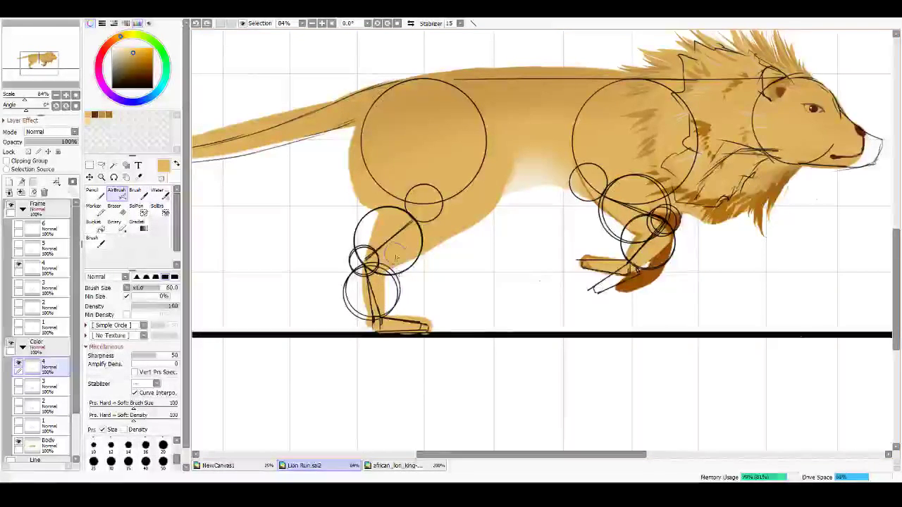
pyautogui.hotkey('ctrl', 'z')
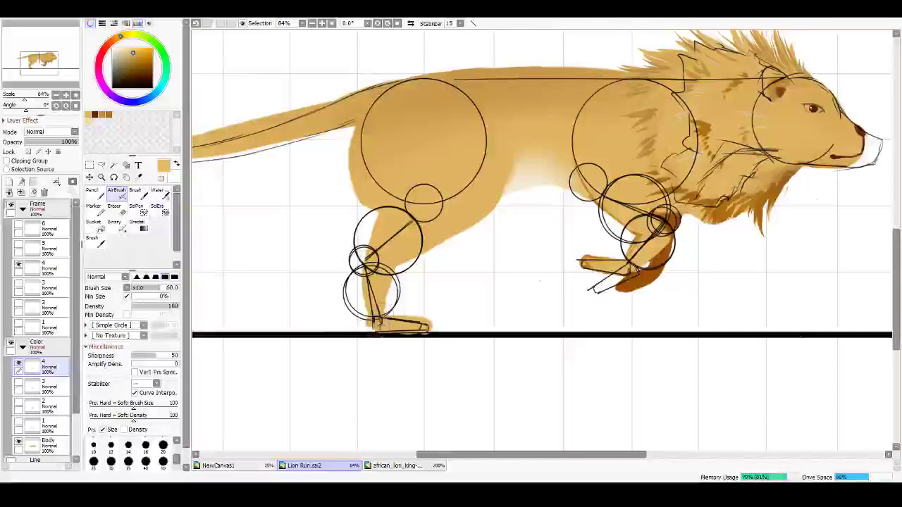
pyautogui.hotkey('ctrl', 'z')
pyautogui.moveTo(377, 313); pyautogui.dragTo(383, 289)
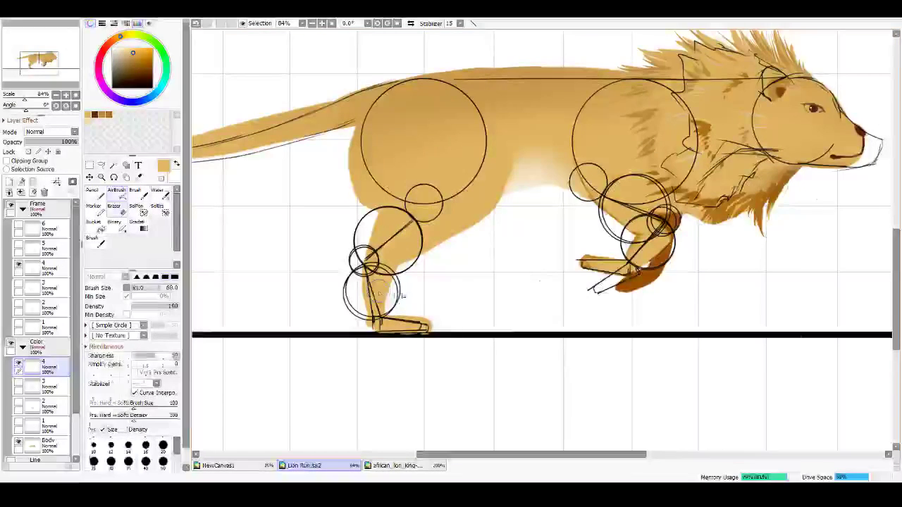
pyautogui.press('e')
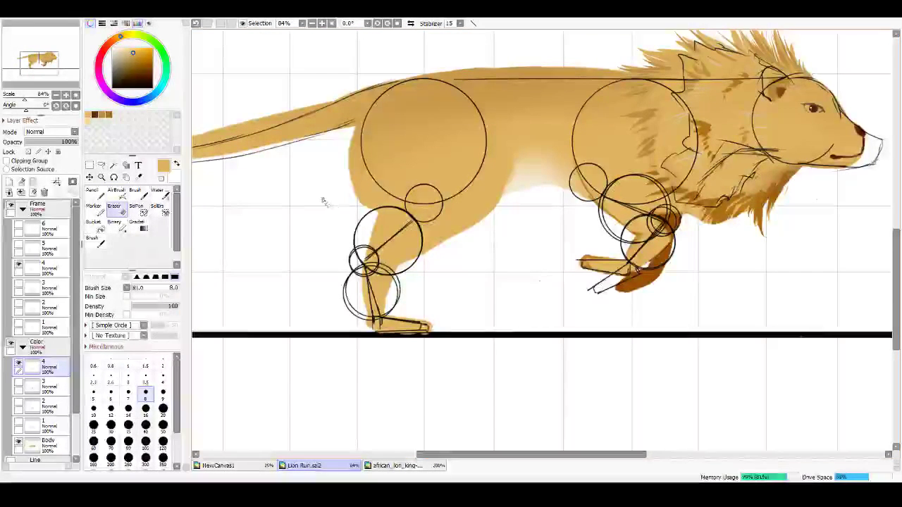
# Step: Switch to the Brush in darker brown and outline the near hind leg's rear edge from the thigh crease to the hock, undoing misplaced strokes
pyautogui.click(108, 114)
pyautogui.click(117, 191)
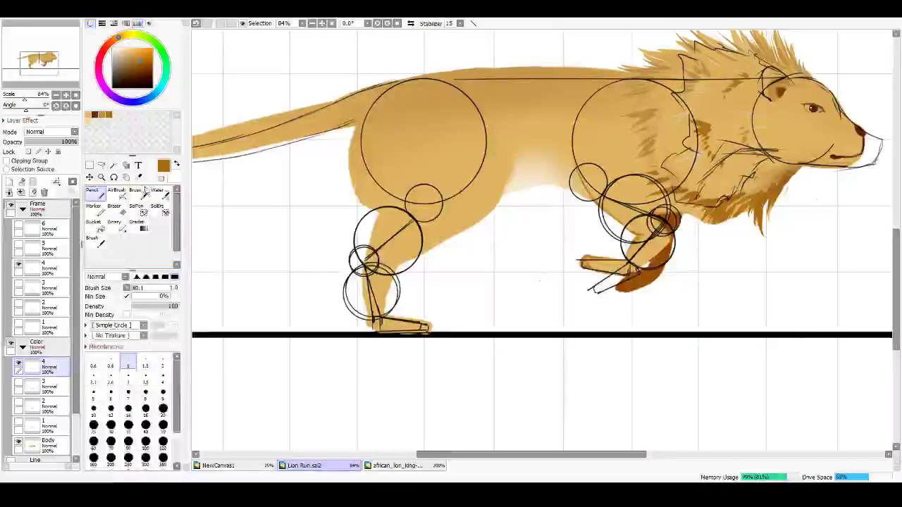
pyautogui.click(136, 192)
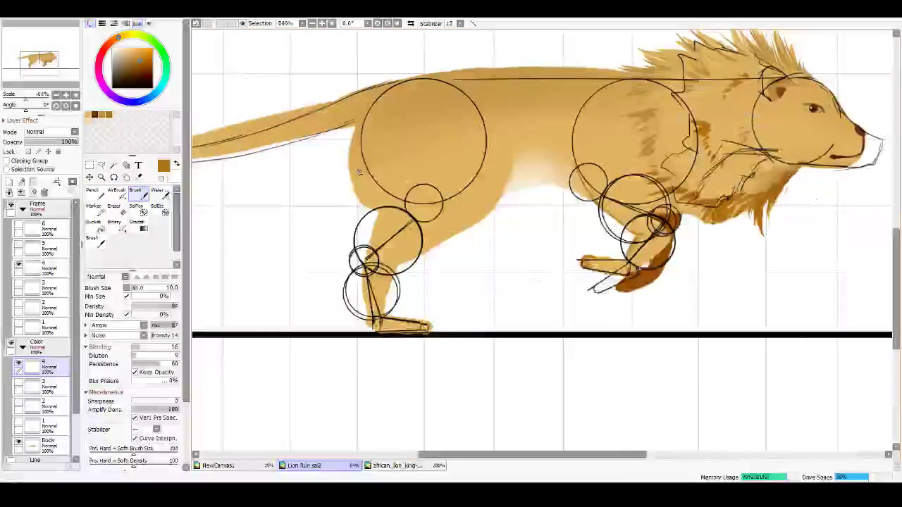
pyautogui.scroll(4, 382, 173)
pyautogui.moveTo(606, 245); pyautogui.dragTo(617, 202)
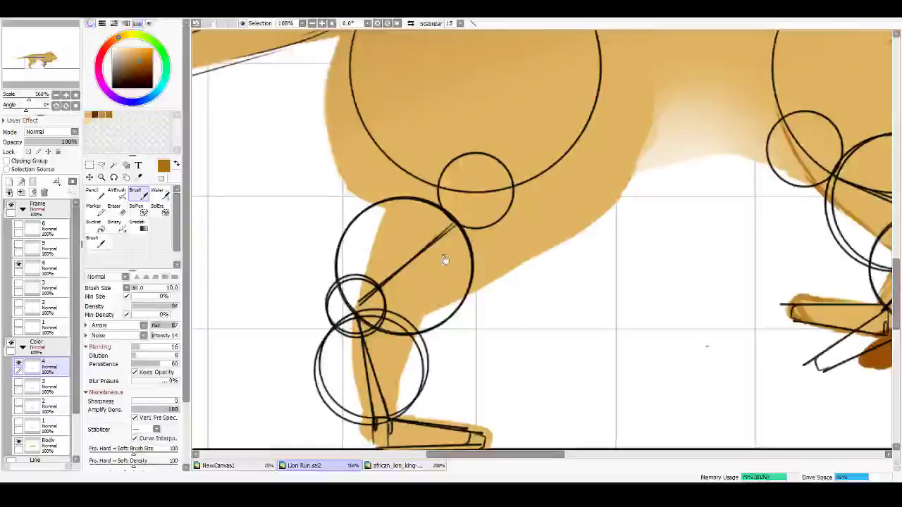
pyautogui.moveTo(445, 260); pyautogui.dragTo(455, 245)
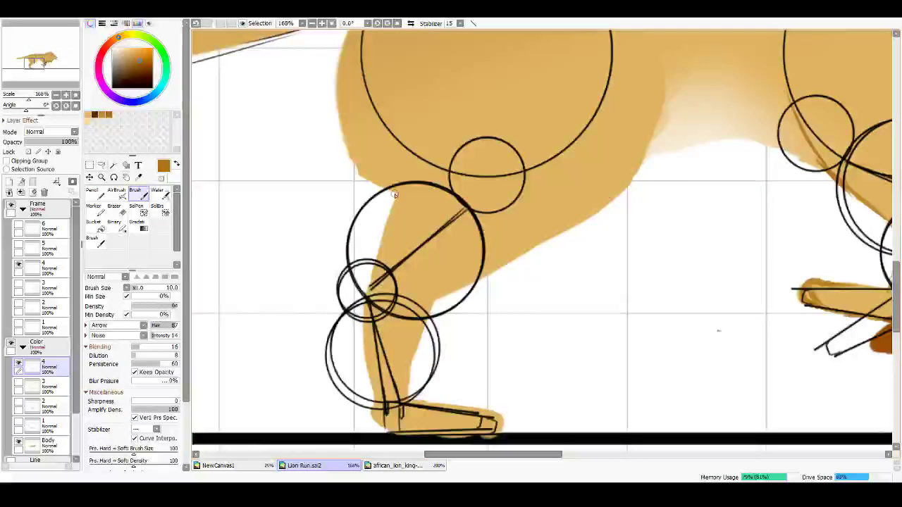
pyautogui.hotkey('ctrl', 'z')
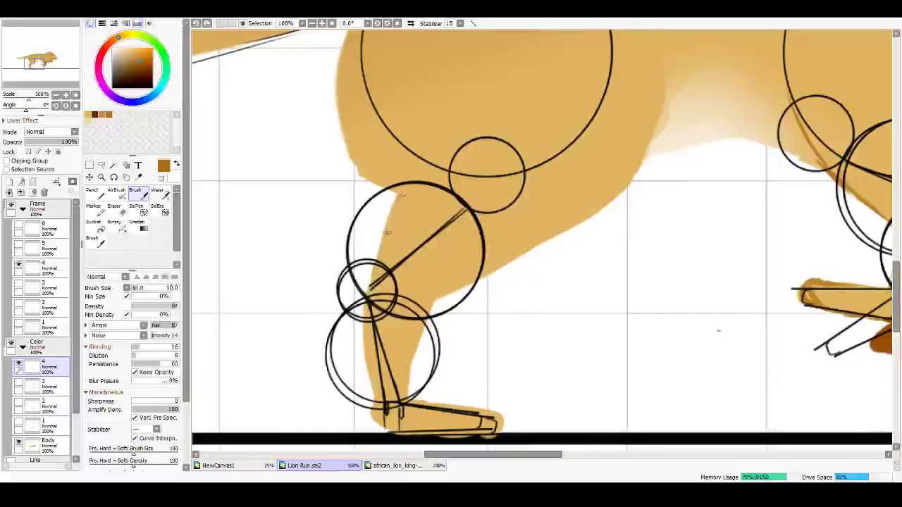
pyautogui.hotkey('ctrl', 'z')
pyautogui.moveTo(399, 197); pyautogui.dragTo(379, 272)
pyautogui.hotkey('ctrl', 'z')
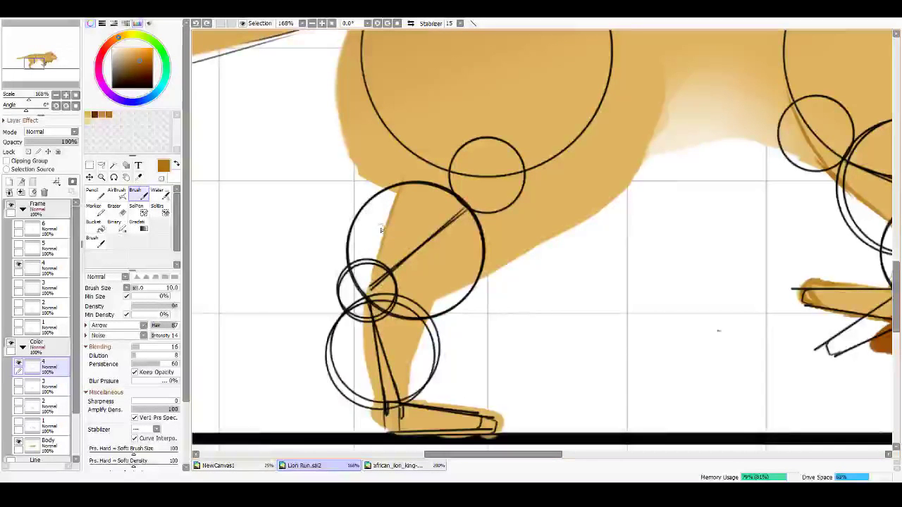
pyautogui.moveTo(386, 227); pyautogui.dragTo(374, 272)
pyautogui.hotkey('ctrl', 'z')
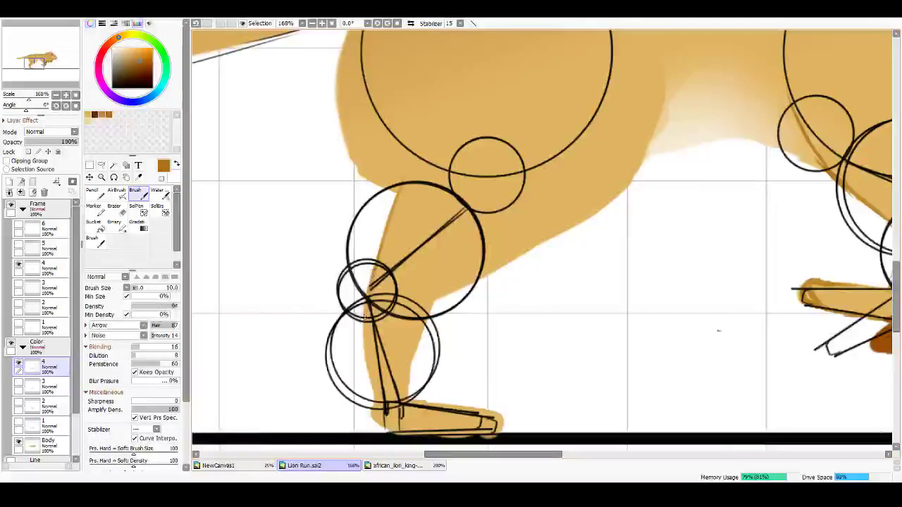
pyautogui.moveTo(411, 158); pyautogui.dragTo(398, 199)
pyautogui.hotkey('ctrl', 'z')
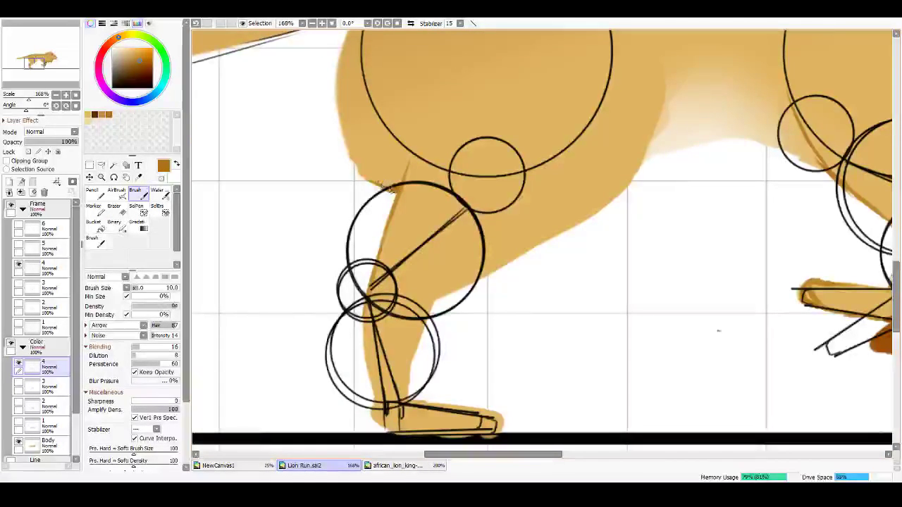
# Step: Outline the rump's rear edge in brown from the tail base towards the thigh crease, redoing the line until it fits
pyautogui.moveTo(363, 120); pyautogui.dragTo(344, 241)
pyautogui.moveTo(337, 143); pyautogui.dragTo(313, 184)
pyautogui.hotkey('ctrl', 'z')
pyautogui.moveTo(335, 144); pyautogui.dragTo(346, 275)
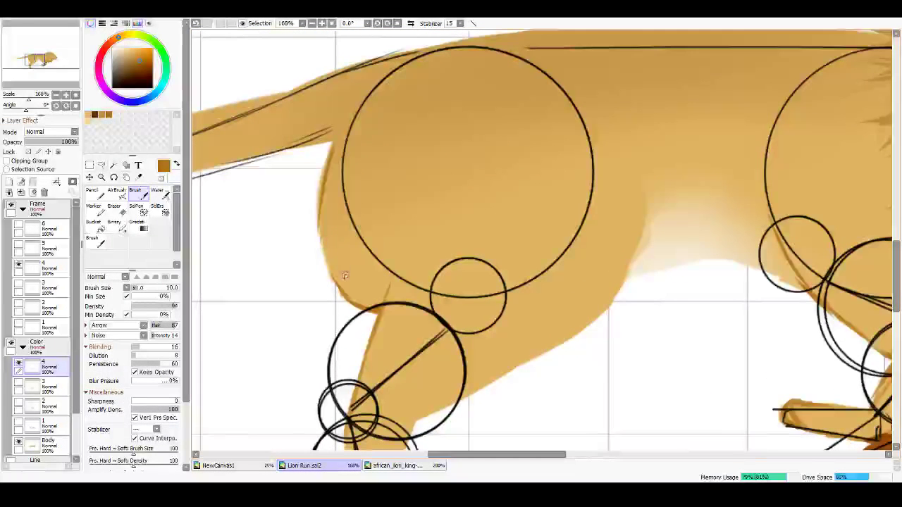
pyautogui.hotkey('ctrl', 'z')
pyautogui.moveTo(338, 141); pyautogui.dragTo(358, 273)
pyautogui.hotkey('ctrl', 'z')
pyautogui.moveTo(337, 140)
pyautogui.mouseDown()
pyautogui.moveTo(310, 229)
pyautogui.moveTo(349, 239)
pyautogui.mouseUp()
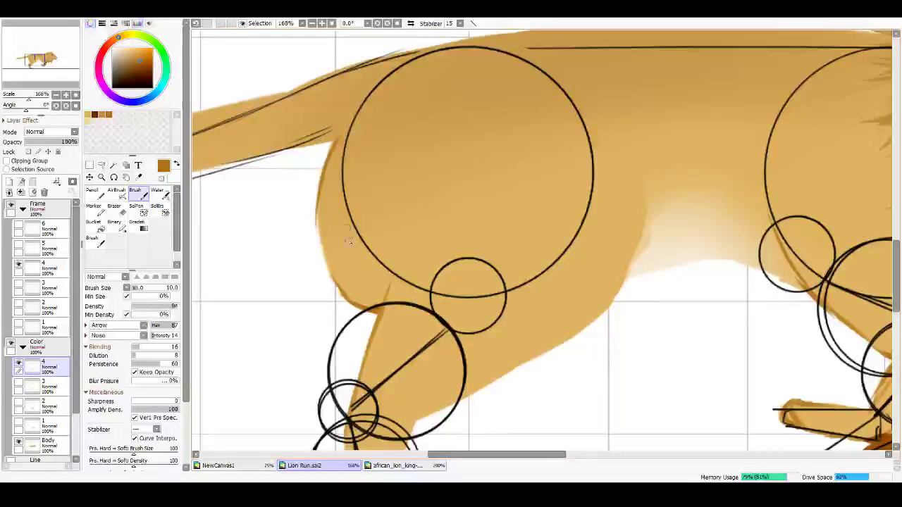
pyautogui.hotkey('ctrl', 'z')
pyautogui.hotkey('ctrl', 'y')
# Step: Outline the thigh's front edge in brown, curving from the knee up into the flank beside the pale belly
pyautogui.moveTo(526, 327); pyautogui.dragTo(566, 268)
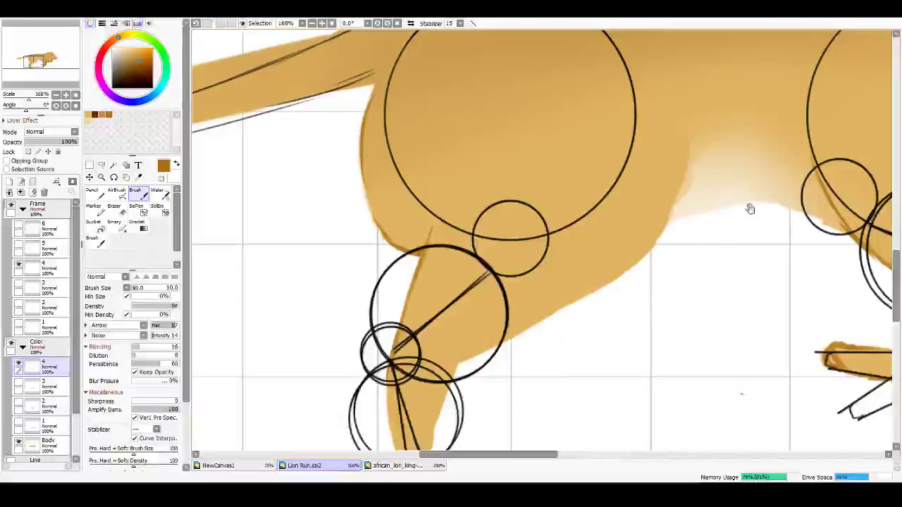
pyautogui.moveTo(695, 203); pyautogui.dragTo(580, 269)
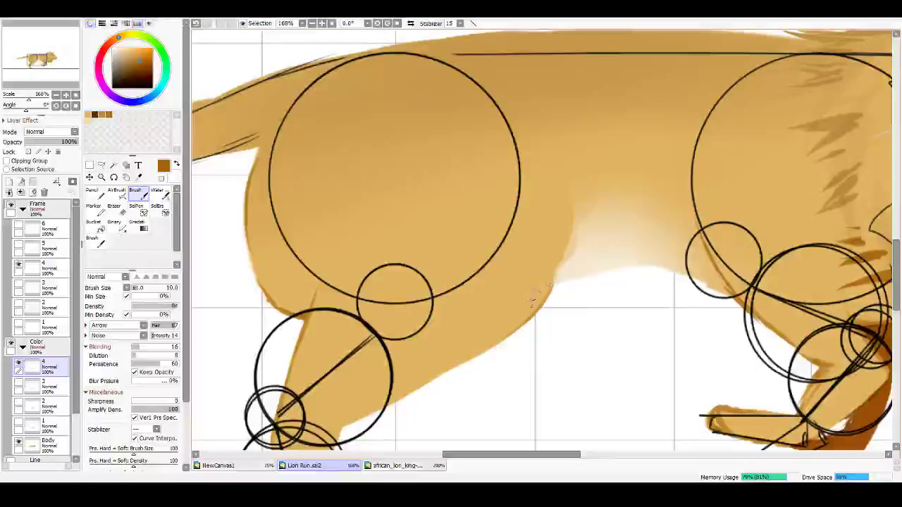
pyautogui.moveTo(540, 310); pyautogui.dragTo(564, 215)
pyautogui.moveTo(561, 270); pyautogui.dragTo(577, 173)
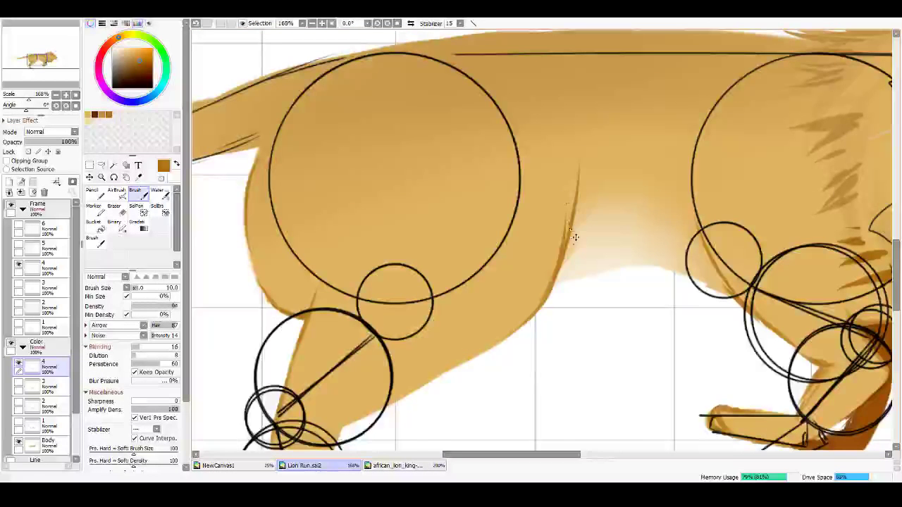
pyautogui.hotkey('ctrl', 'z')
pyautogui.moveTo(564, 260); pyautogui.dragTo(571, 182)
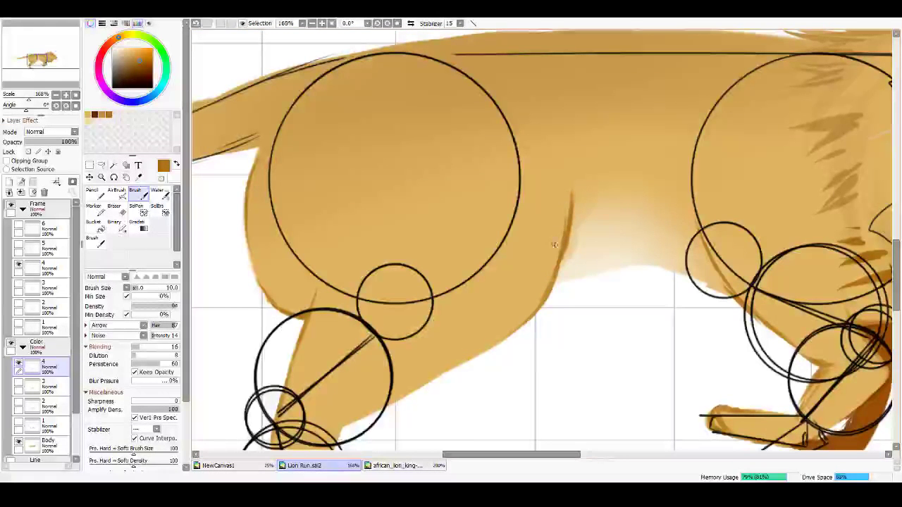
# Step: Outline the thigh's underside, the front of the shank and the paw in brown, and erase the colour spilling below the sole
pyautogui.moveTo(532, 213); pyautogui.dragTo(589, 83)
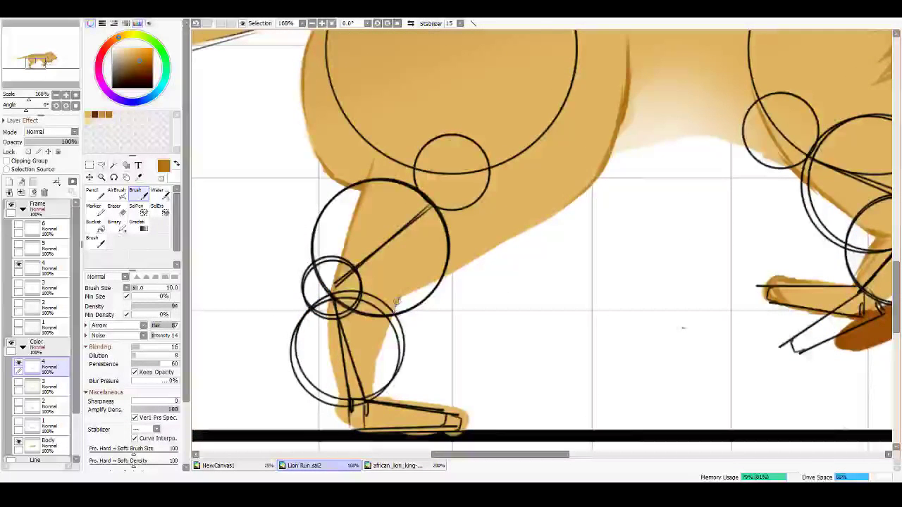
pyautogui.moveTo(395, 313)
pyautogui.mouseDown()
pyautogui.moveTo(436, 282)
pyautogui.moveTo(409, 289)
pyautogui.moveTo(482, 260)
pyautogui.moveTo(441, 294)
pyautogui.moveTo(496, 244)
pyautogui.moveTo(531, 228)
pyautogui.mouseUp()
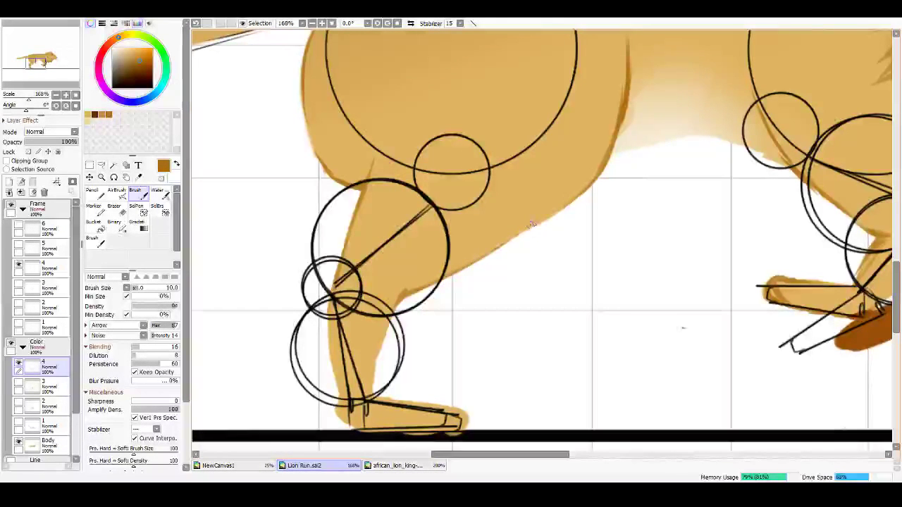
pyautogui.moveTo(475, 258)
pyautogui.mouseDown()
pyautogui.moveTo(420, 273)
pyautogui.moveTo(399, 319)
pyautogui.moveTo(449, 280)
pyautogui.mouseUp()
pyautogui.moveTo(468, 238)
pyautogui.mouseDown()
pyautogui.moveTo(437, 321)
pyautogui.moveTo(453, 290)
pyautogui.mouseUp()
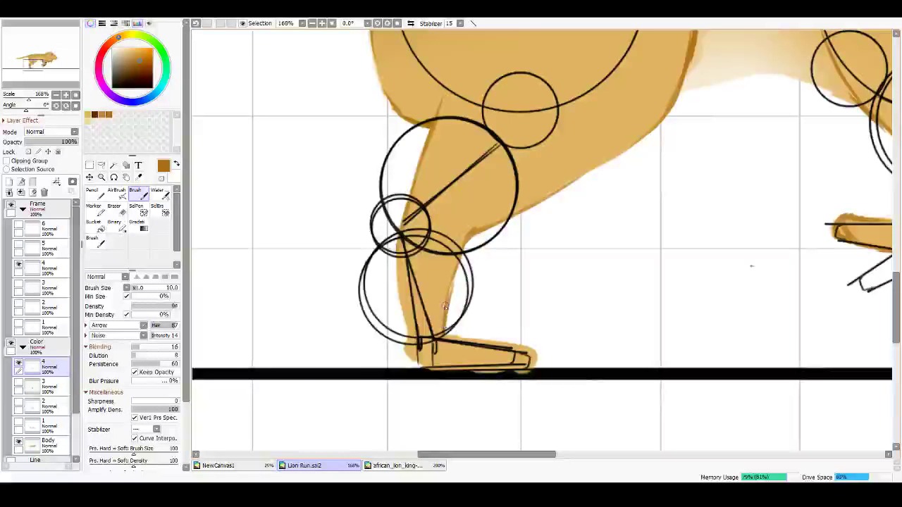
pyautogui.moveTo(441, 338); pyautogui.dragTo(482, 341)
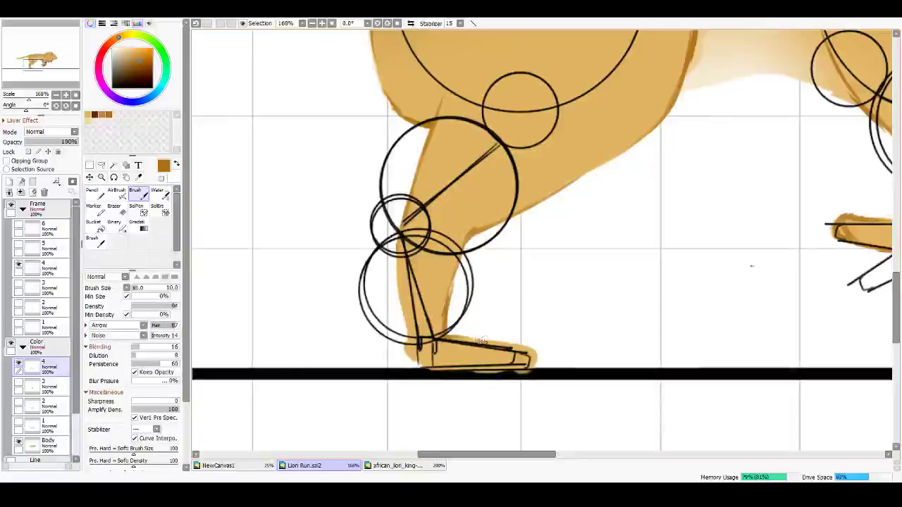
pyautogui.moveTo(401, 317); pyautogui.dragTo(433, 364)
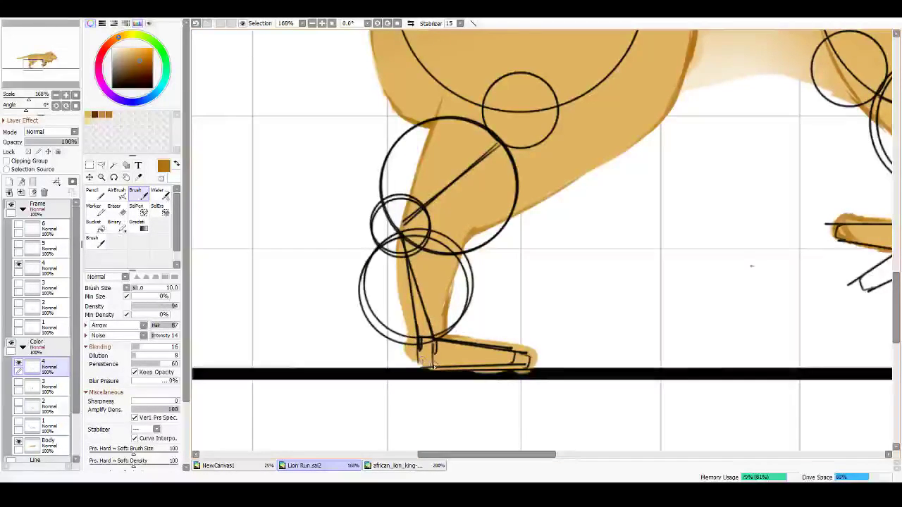
pyautogui.moveTo(491, 369)
pyautogui.mouseDown()
pyautogui.moveTo(534, 365)
pyautogui.moveTo(513, 373)
pyautogui.moveTo(533, 366)
pyautogui.mouseUp()
pyautogui.press('e')
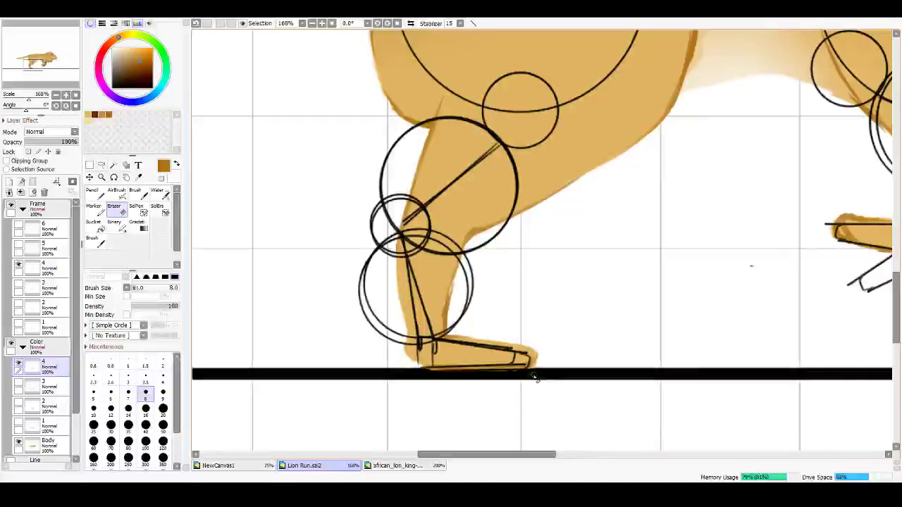
# Step: Hide the frame 4 sketch and fill the notch behind the thigh with light tan to smooth the hind leg's rear contour
pyautogui.moveTo(434, 153); pyautogui.dragTo(371, 308)
pyautogui.moveTo(364, 221); pyautogui.dragTo(332, 305)
pyautogui.scroll(-3, 315, 284)
pyautogui.hscroll(-2, 207, 256)
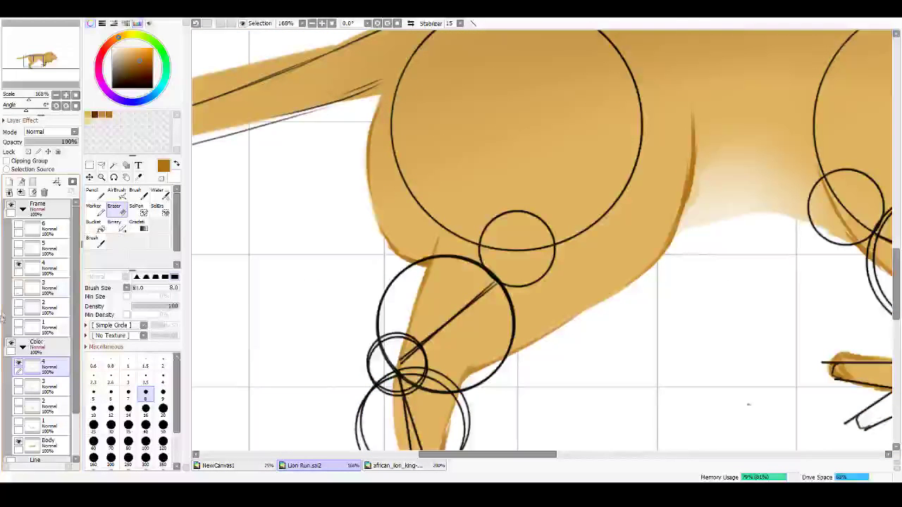
pyautogui.click(18, 264)
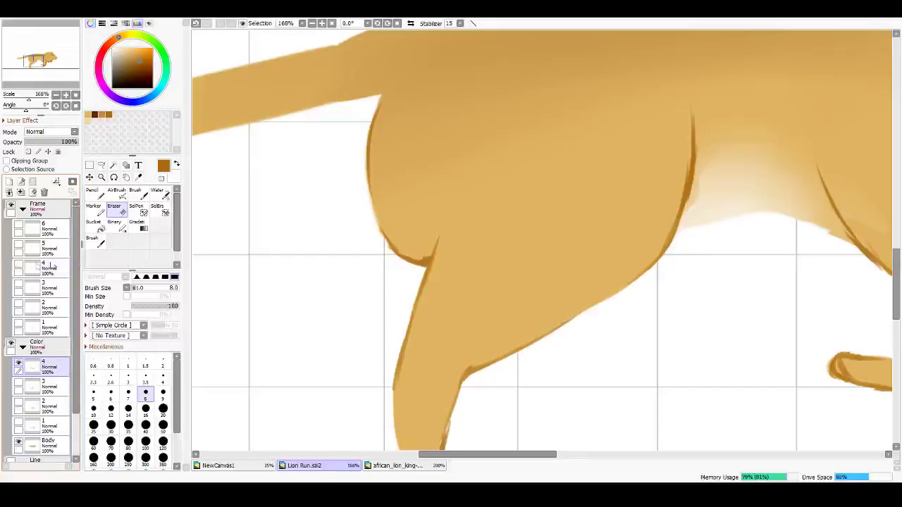
pyautogui.scroll(-2, 339, 216)
pyautogui.moveTo(336, 210); pyautogui.dragTo(247, 240)
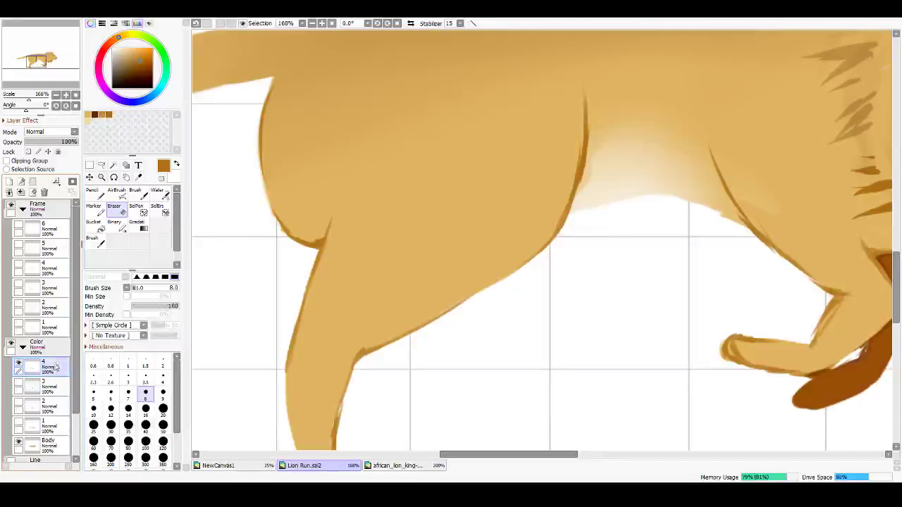
pyautogui.moveTo(309, 215); pyautogui.dragTo(335, 227)
pyautogui.press('e')
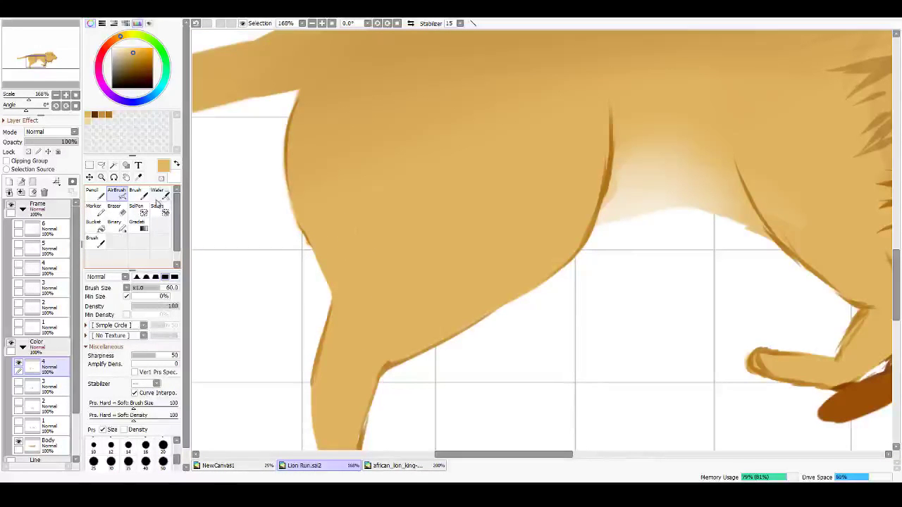
# Step: Return to the brown Brush and outline the reshaped rear edge of the thigh down to the lower leg
pyautogui.click(136, 194)
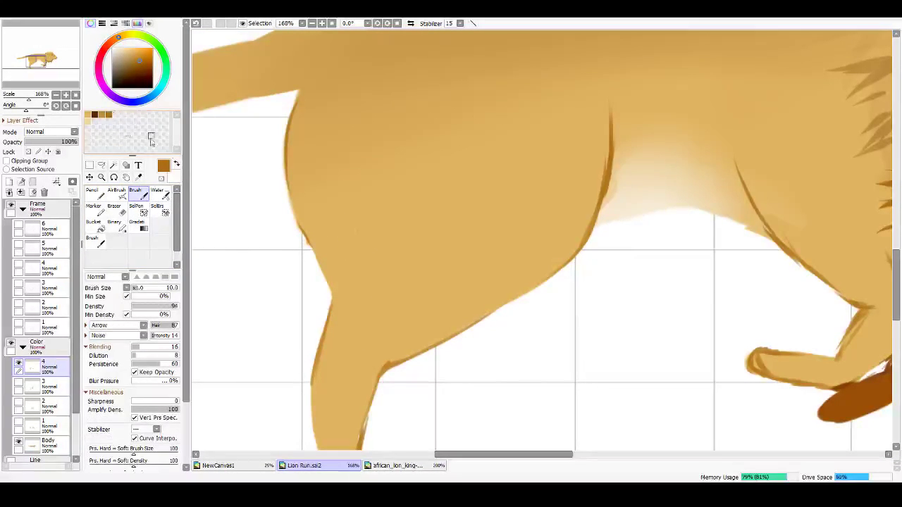
pyautogui.moveTo(294, 224)
pyautogui.mouseDown()
pyautogui.moveTo(315, 230)
pyautogui.moveTo(348, 286)
pyautogui.mouseUp()
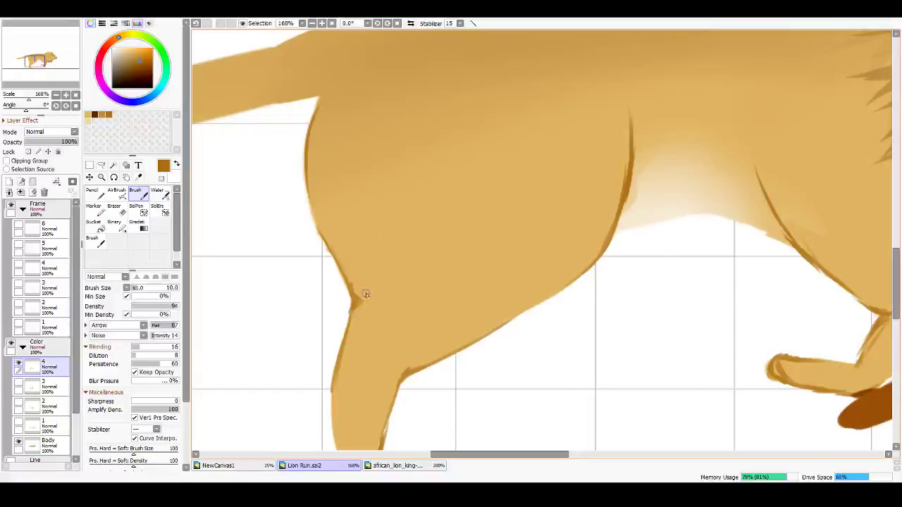
pyautogui.scroll(-5, 377, 265)
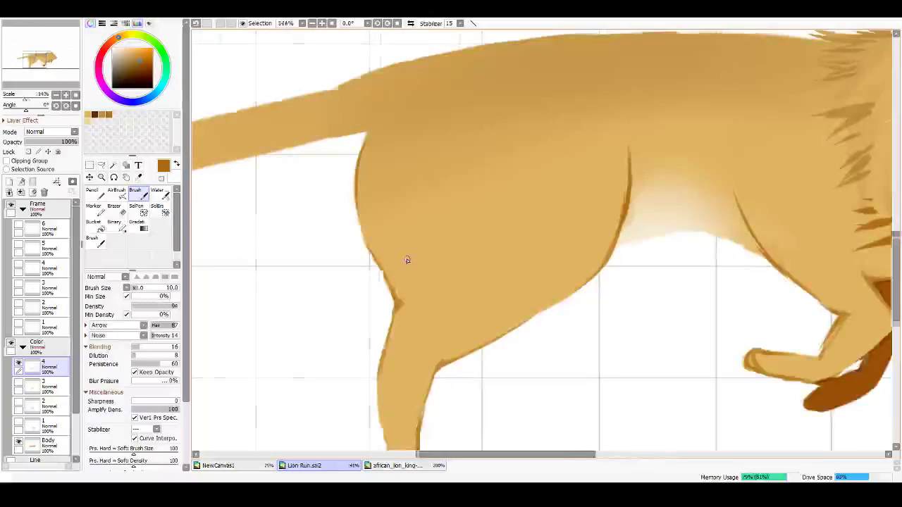
pyautogui.scroll(5, 308, 294)
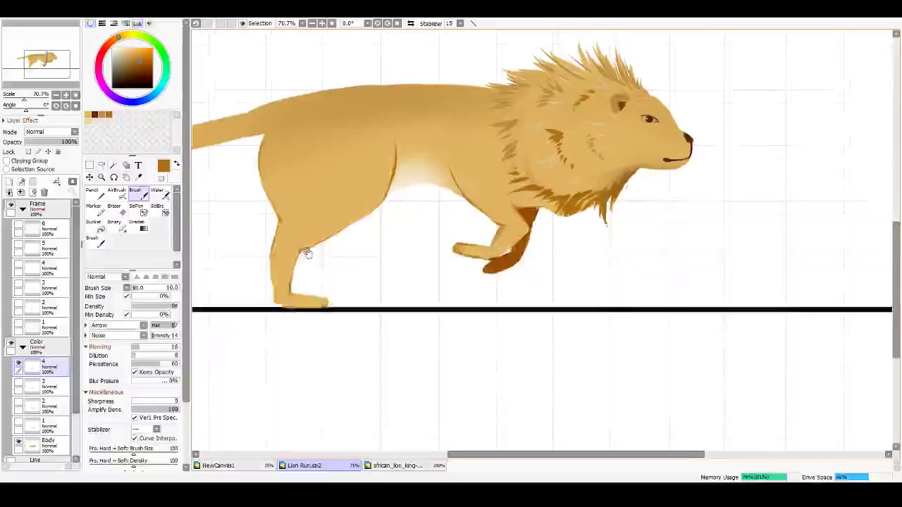
# Step: Add a new layer directly beneath colour layer 4 and sample the leg's light tan as the paint colour
pyautogui.moveTo(423, 198); pyautogui.dragTo(440, 182)
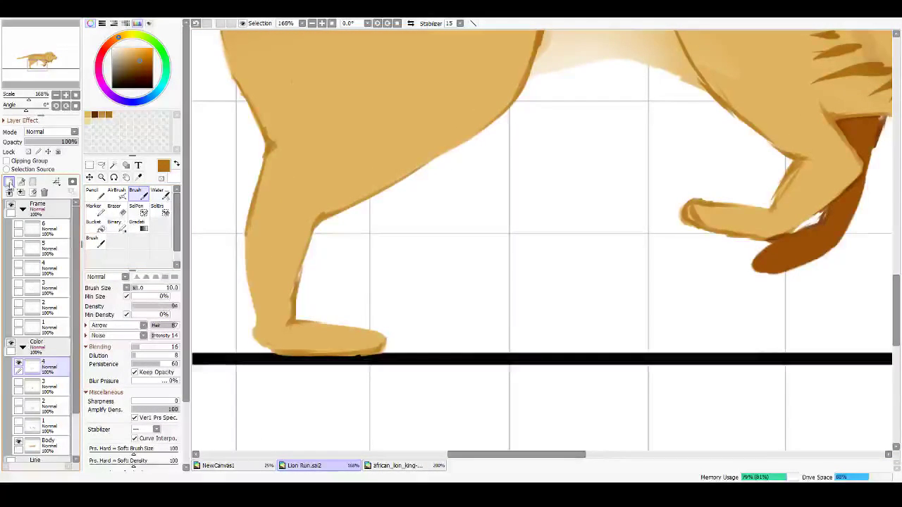
pyautogui.click(9, 181)
pyautogui.moveTo(48, 372)
pyautogui.mouseDown()
pyautogui.moveTo(56, 399)
pyautogui.moveTo(55, 382)
pyautogui.mouseUp()
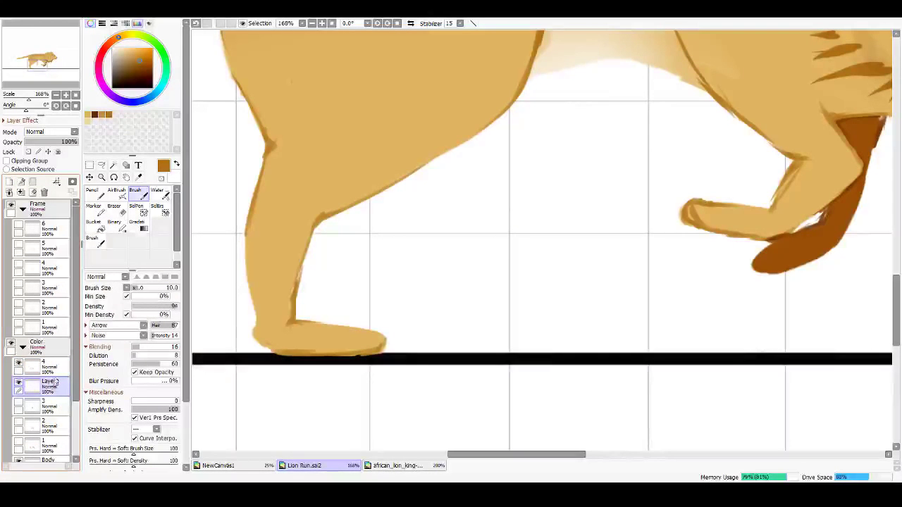
pyautogui.keyDown('alt'); pyautogui.click(268, 179); pyautogui.keyUp('alt')
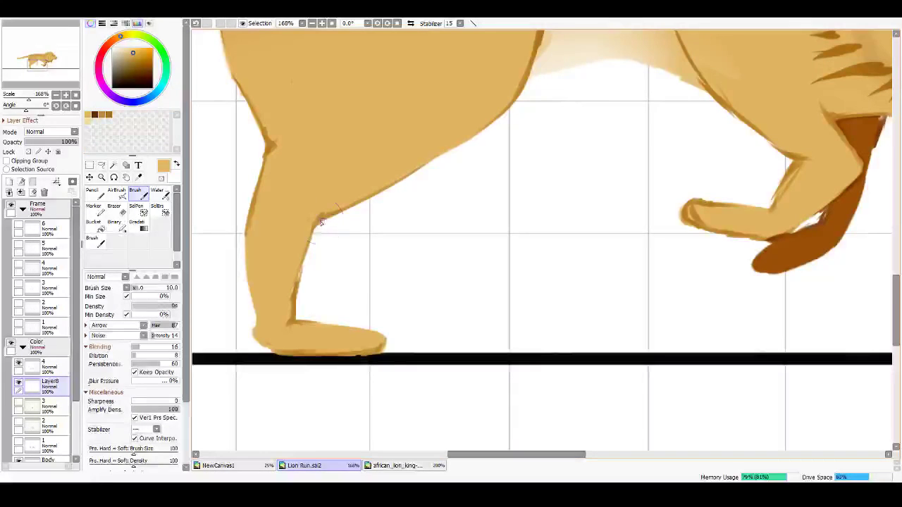
# Step: Paint the far hind leg's shank in light tan in front of the near shank, down to the paw
pyautogui.press('b')
pyautogui.moveTo(321, 213)
pyautogui.mouseDown()
pyautogui.moveTo(298, 321)
pyautogui.moveTo(331, 223)
pyautogui.moveTo(296, 324)
pyautogui.moveTo(357, 172)
pyautogui.moveTo(313, 236)
pyautogui.moveTo(295, 296)
pyautogui.moveTo(393, 167)
pyautogui.moveTo(290, 251)
pyautogui.moveTo(267, 300)
pyautogui.moveTo(316, 249)
pyautogui.mouseUp()
pyautogui.hotkey('ctrl', 'z')
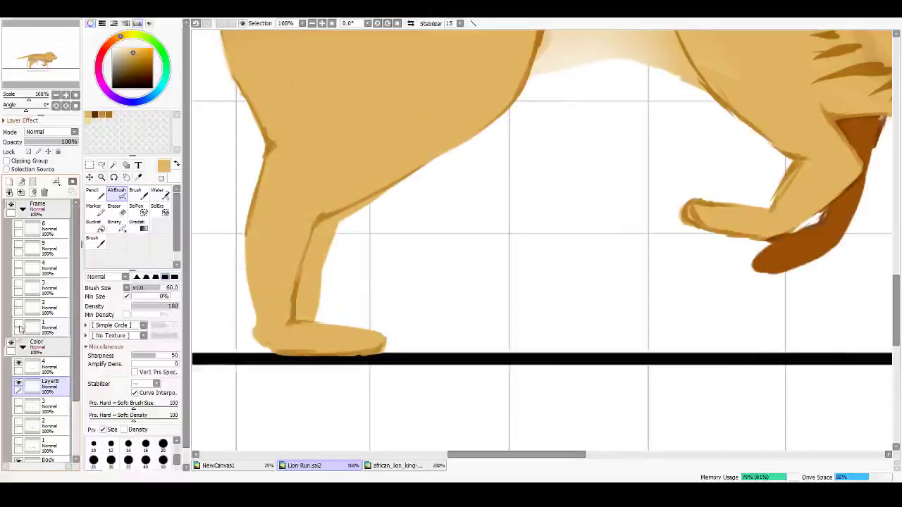
# Step: Add a new layer clipped to the far hind leg layer and set its blending mode to Multiply
pyautogui.click(10, 192)
pyautogui.click(32, 160)
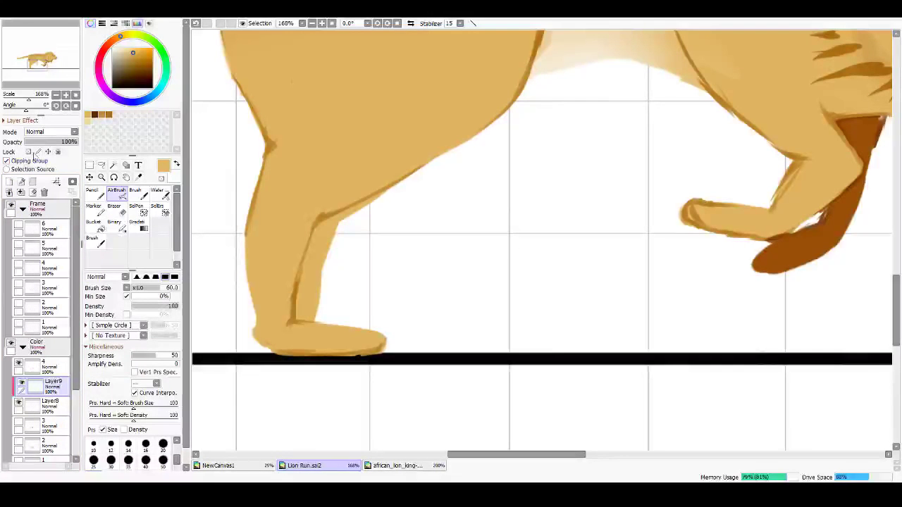
pyautogui.click(48, 135)
pyautogui.click(43, 151)
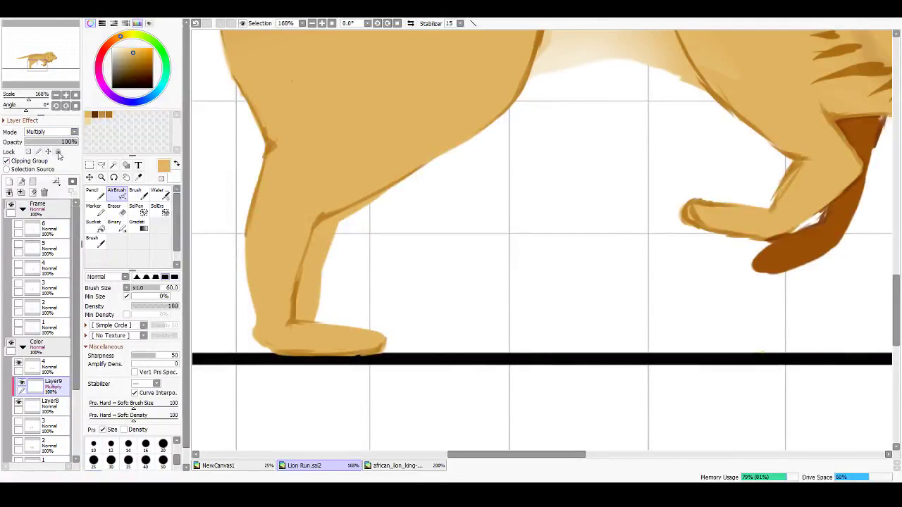
# Step: Shade the far hind leg brown with the AirBrush on the clipped Multiply layer
pyautogui.click(109, 115)
pyautogui.moveTo(343, 228)
pyautogui.mouseDown()
pyautogui.moveTo(386, 184)
pyautogui.moveTo(300, 310)
pyautogui.moveTo(314, 223)
pyautogui.moveTo(304, 331)
pyautogui.moveTo(319, 343)
pyautogui.moveTo(300, 301)
pyautogui.mouseUp()
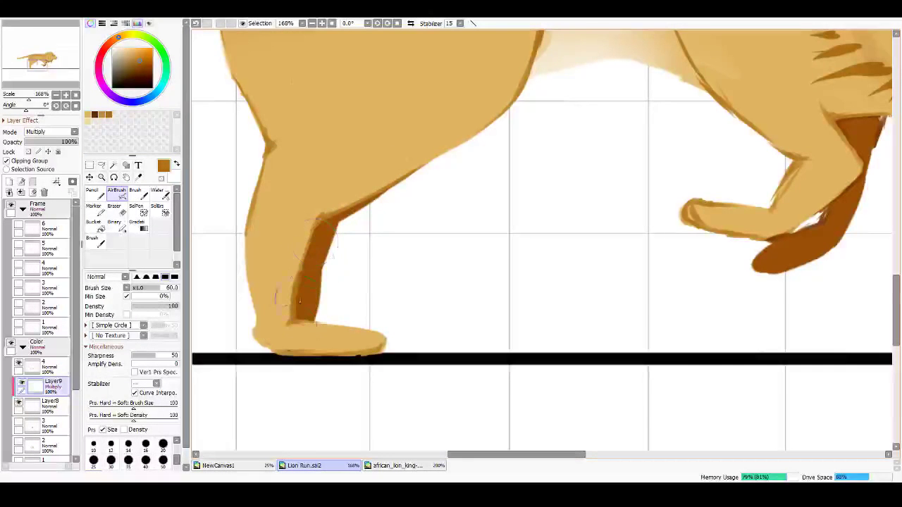
pyautogui.moveTo(315, 265); pyautogui.dragTo(328, 318)
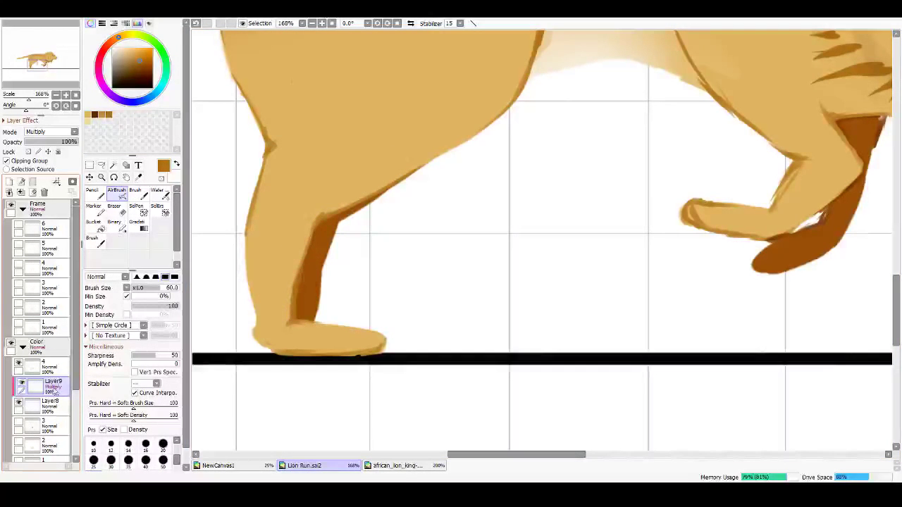
# Step: Merge the Multiply shading into the far-leg layer, and merge colour layer 4 down onto it
pyautogui.click(55, 368)
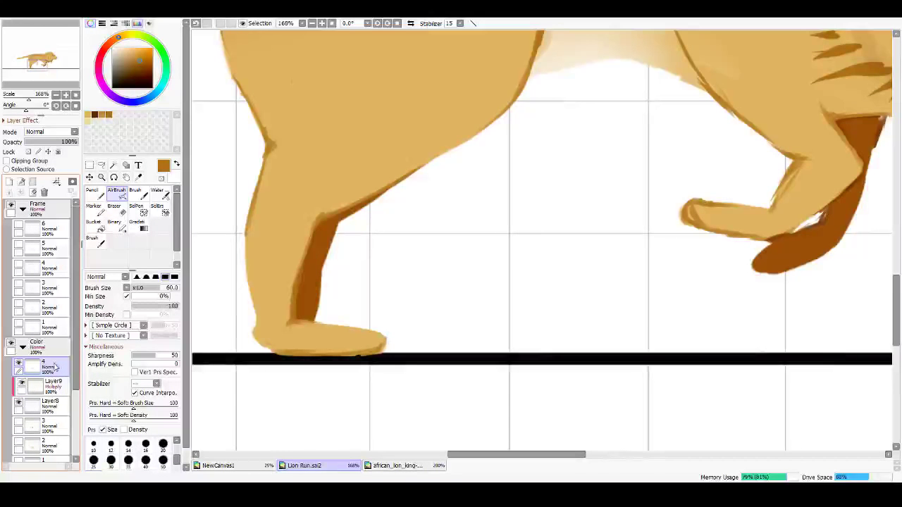
pyautogui.click(60, 389)
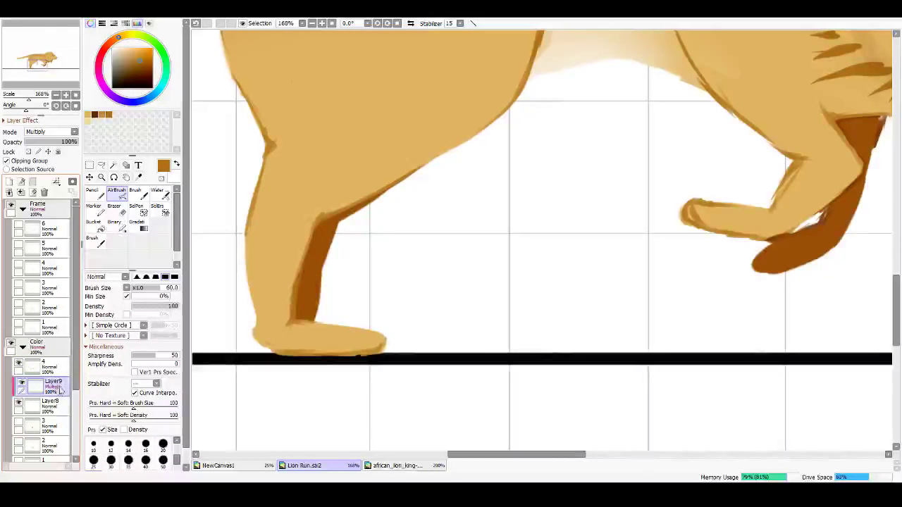
pyautogui.hotkey('ctrl', 'e')
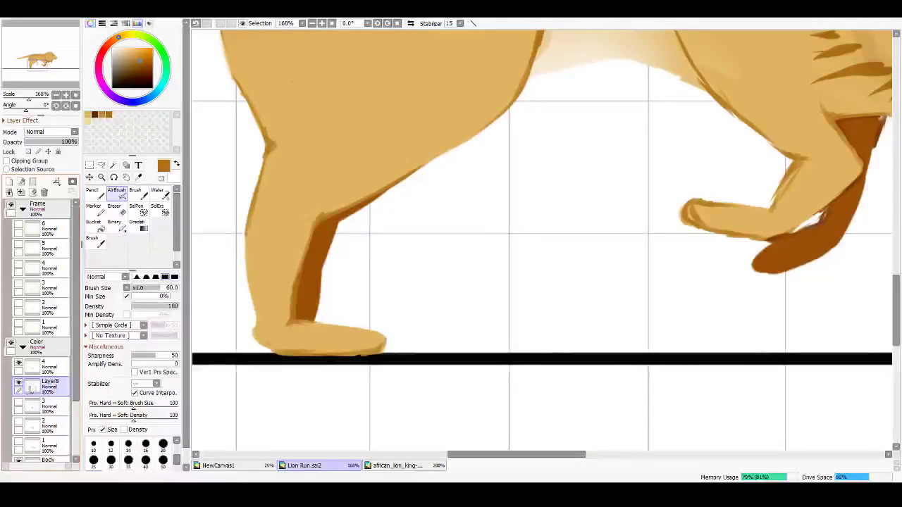
pyautogui.click(19, 385)
pyautogui.click(19, 384)
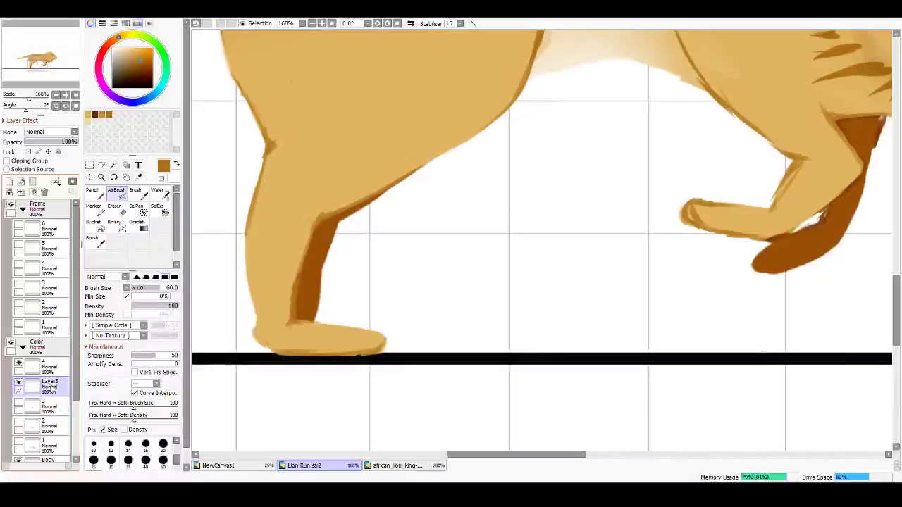
pyautogui.click(57, 371)
pyautogui.hotkey('ctrl', 'e')
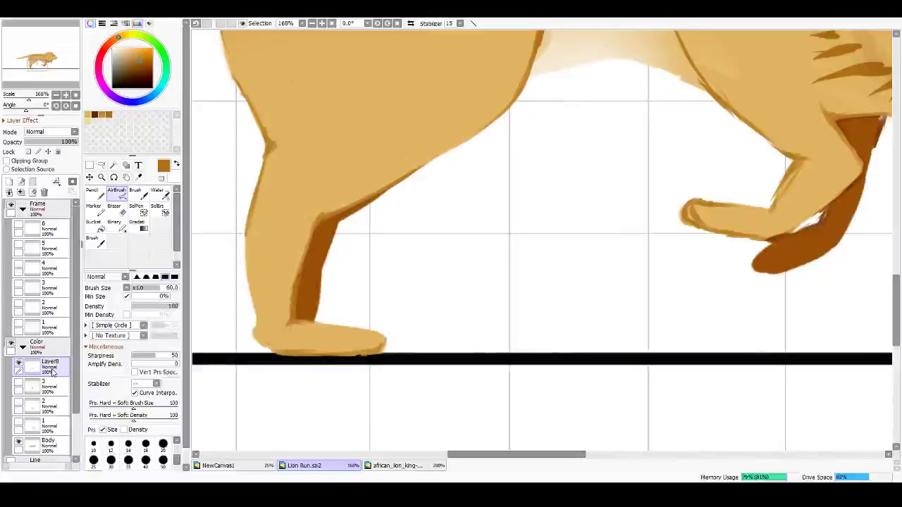
# Step: Rename the merged leg colour layer as 4
pyautogui.doubleClick(53, 372)
pyautogui.write('4')
pyautogui.press('Return')
# Step: Add a new layer above colour layer 4, show the frame 5 sketch and hide colour layer 4
pyautogui.scroll(4, 370, 260)
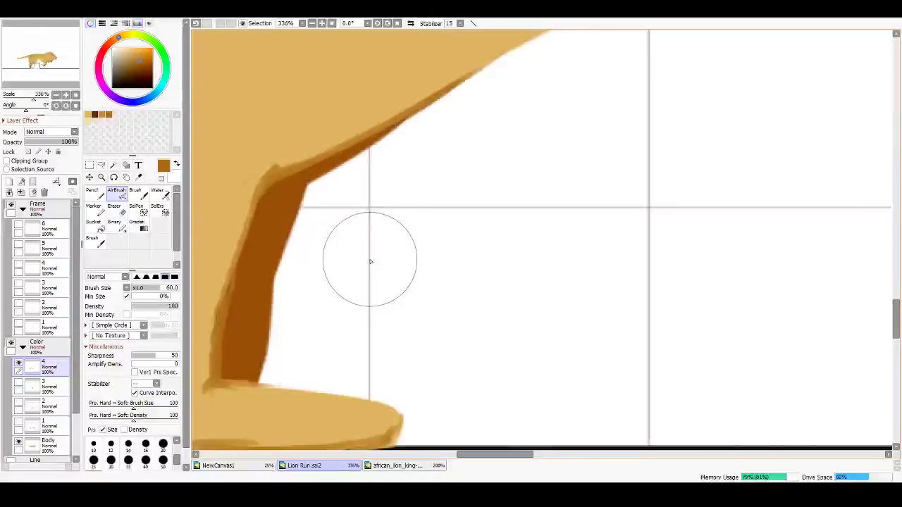
pyautogui.scroll(-10, 385, 247)
pyautogui.moveTo(406, 217); pyautogui.dragTo(403, 300)
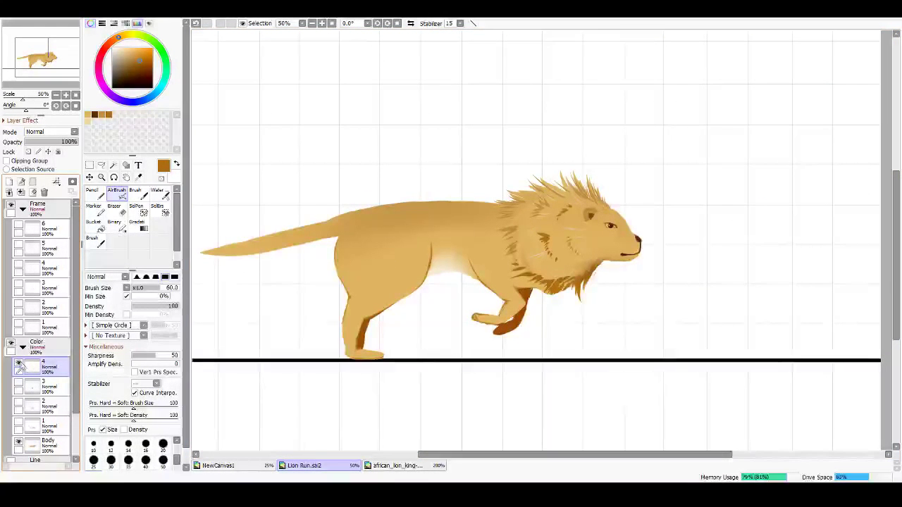
pyautogui.click(9, 182)
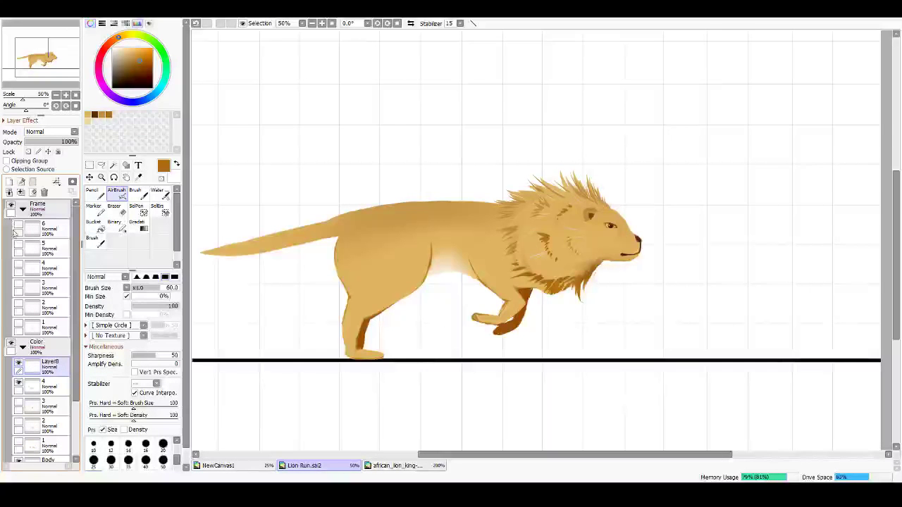
pyautogui.click(19, 245)
pyautogui.click(19, 384)
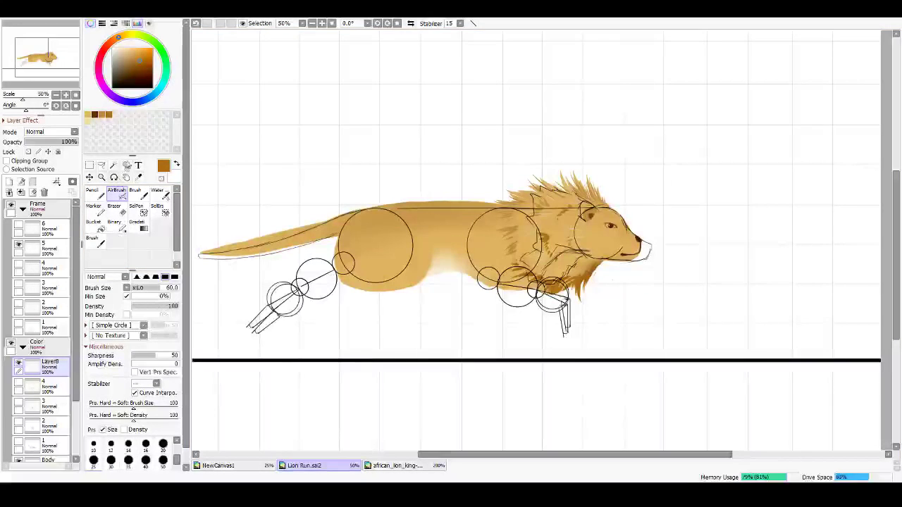
# Step: Paint frame 5's foreleg in light tan over the sketch, from the elbow along the forearm to the hanging paw
pyautogui.click(88, 115)
pyautogui.moveTo(531, 268); pyautogui.dragTo(459, 218)
pyautogui.scroll(5, 399, 282)
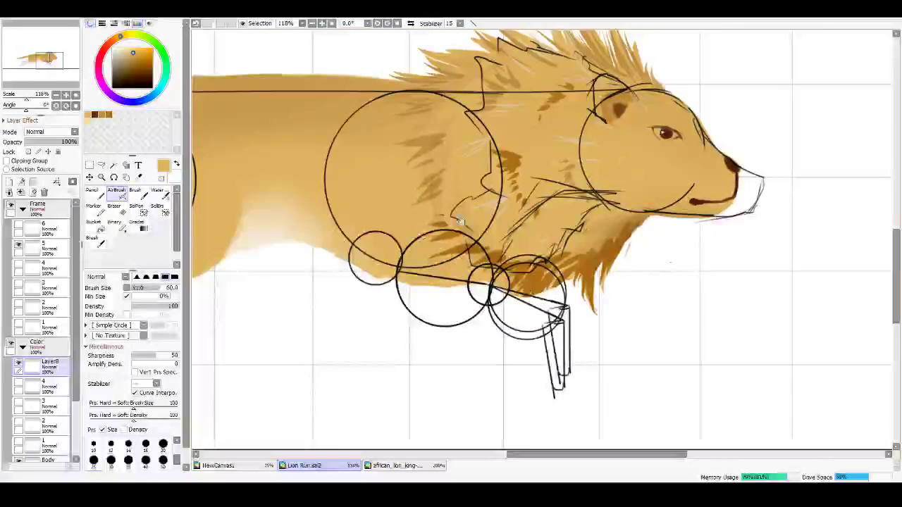
pyautogui.moveTo(340, 270)
pyautogui.mouseDown()
pyautogui.moveTo(364, 249)
pyautogui.moveTo(386, 247)
pyautogui.moveTo(408, 269)
pyautogui.moveTo(395, 243)
pyautogui.moveTo(475, 279)
pyautogui.mouseUp()
pyautogui.moveTo(416, 279)
pyautogui.mouseDown()
pyautogui.moveTo(554, 277)
pyautogui.moveTo(397, 262)
pyautogui.mouseUp()
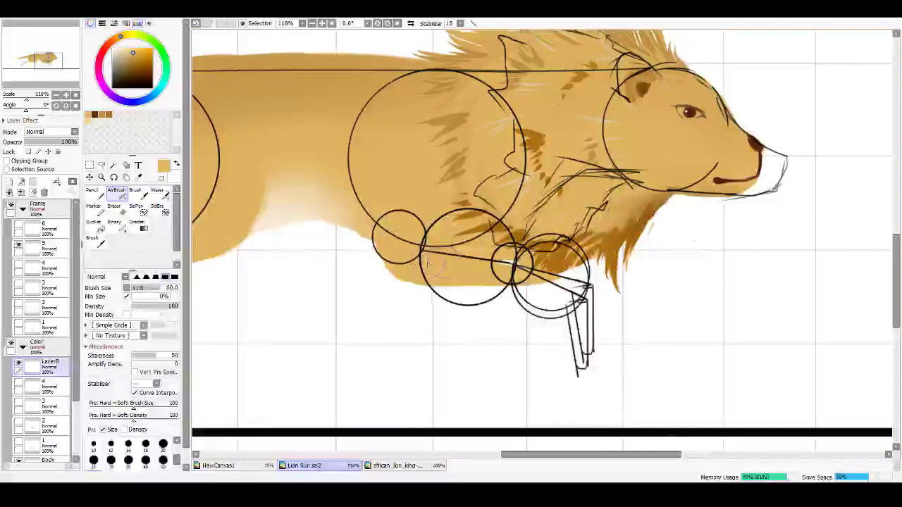
pyautogui.moveTo(467, 268)
pyautogui.mouseDown()
pyautogui.moveTo(564, 280)
pyautogui.moveTo(536, 280)
pyautogui.moveTo(573, 286)
pyautogui.moveTo(585, 310)
pyautogui.moveTo(597, 294)
pyautogui.moveTo(579, 314)
pyautogui.moveTo(575, 300)
pyautogui.moveTo(578, 338)
pyautogui.moveTo(568, 349)
pyautogui.mouseUp()
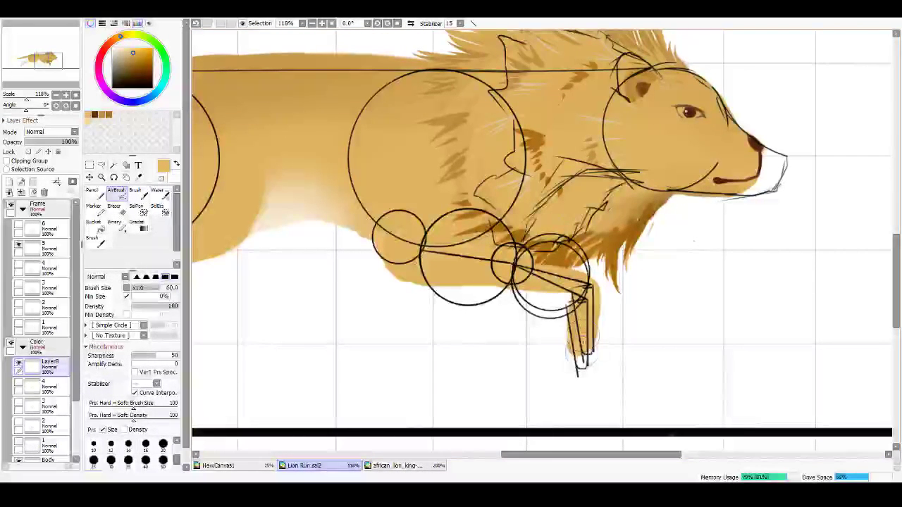
pyautogui.press('w')
pyautogui.click(556, 353)
pyautogui.hotkey('ctrl', 'z')
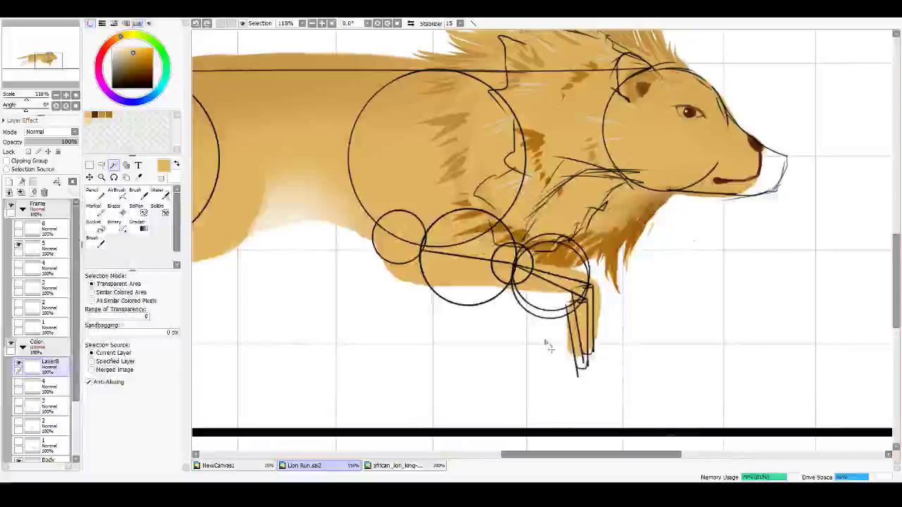
# Step: Erase the excess colour around the hanging paw's tip and fill out the forearm's underside in light tan
pyautogui.press('e')
pyautogui.moveTo(581, 363)
pyautogui.mouseDown()
pyautogui.moveTo(574, 349)
pyautogui.moveTo(577, 361)
pyautogui.moveTo(590, 357)
pyautogui.mouseUp()
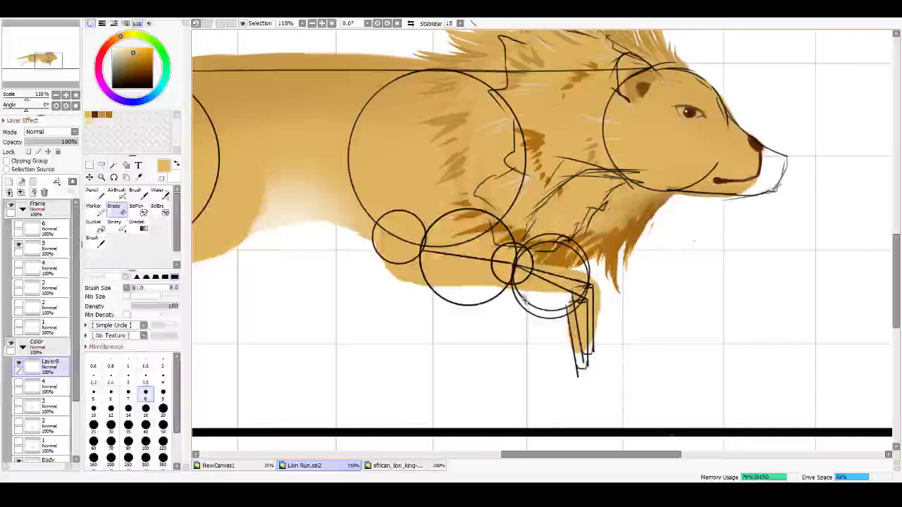
pyautogui.press('v')
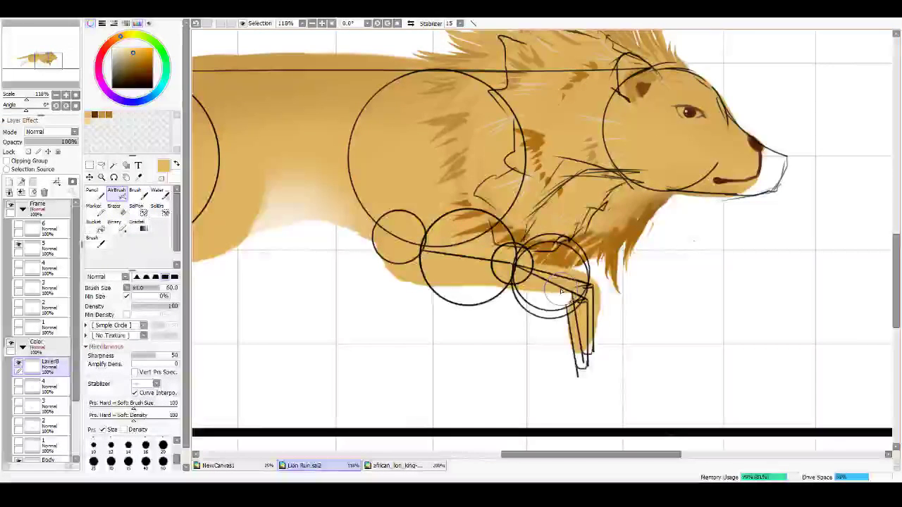
pyautogui.press('b')
pyautogui.moveTo(568, 294); pyautogui.dragTo(572, 310)
pyautogui.press('v')
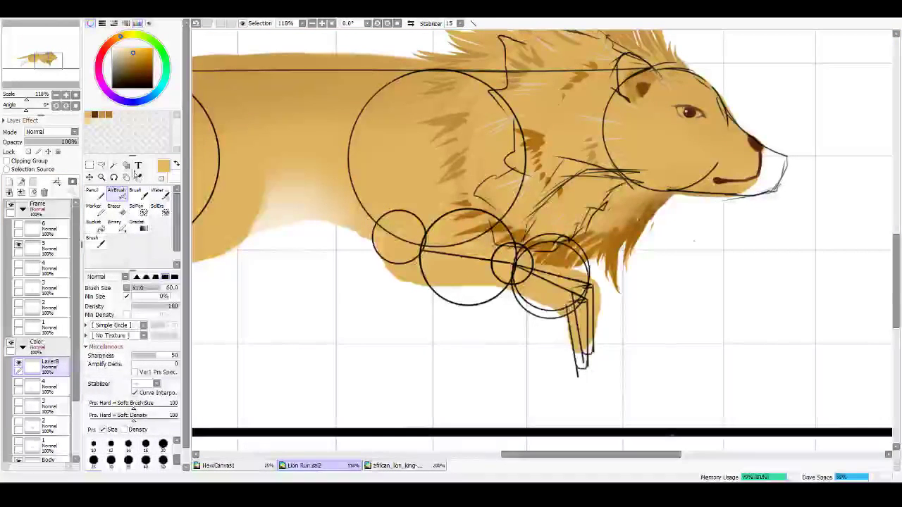
# Step: Outline the rear edge of the shoulder and elbow with the Brush in brown
pyautogui.click(111, 115)
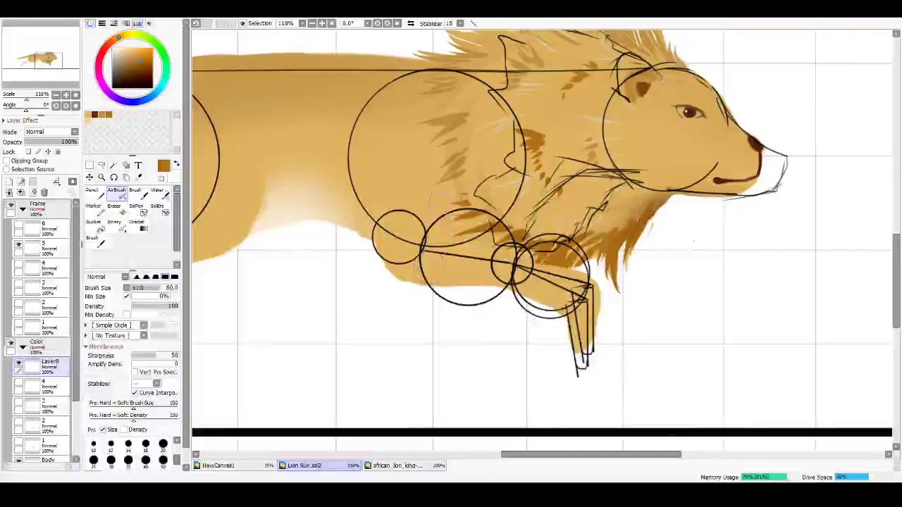
pyautogui.press('b')
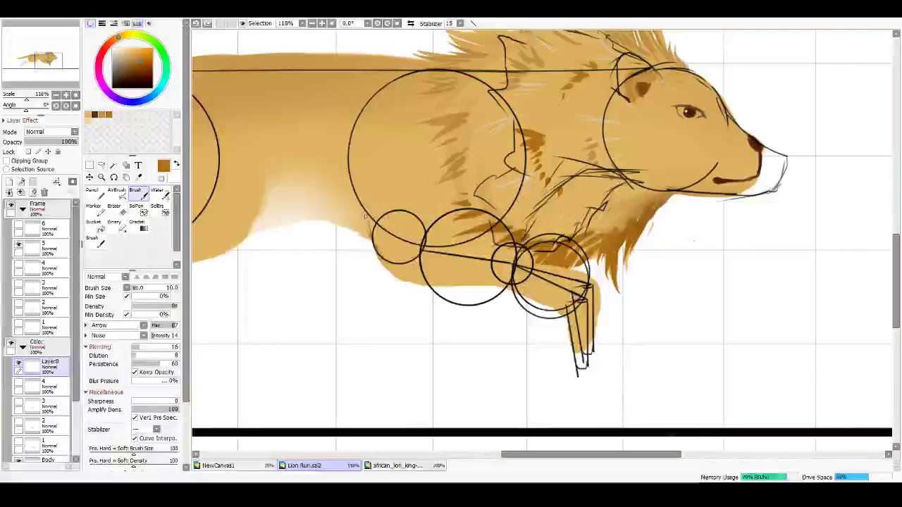
pyautogui.moveTo(365, 221); pyautogui.dragTo(360, 175)
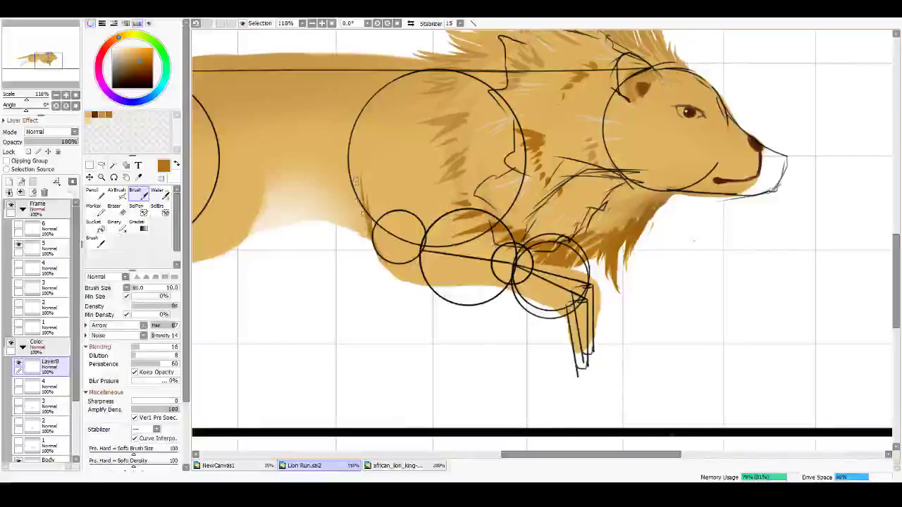
pyautogui.moveTo(374, 238); pyautogui.dragTo(362, 176)
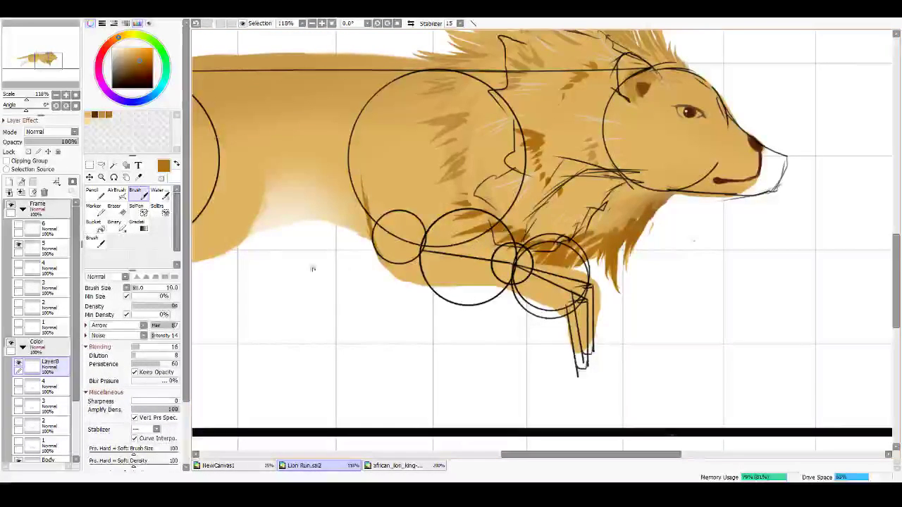
# Step: Outline the chest crease and the near foreleg's upper edge down to the paw in brown
pyautogui.moveTo(444, 255)
pyautogui.mouseDown()
pyautogui.moveTo(416, 256)
pyautogui.moveTo(412, 212)
pyautogui.mouseUp()
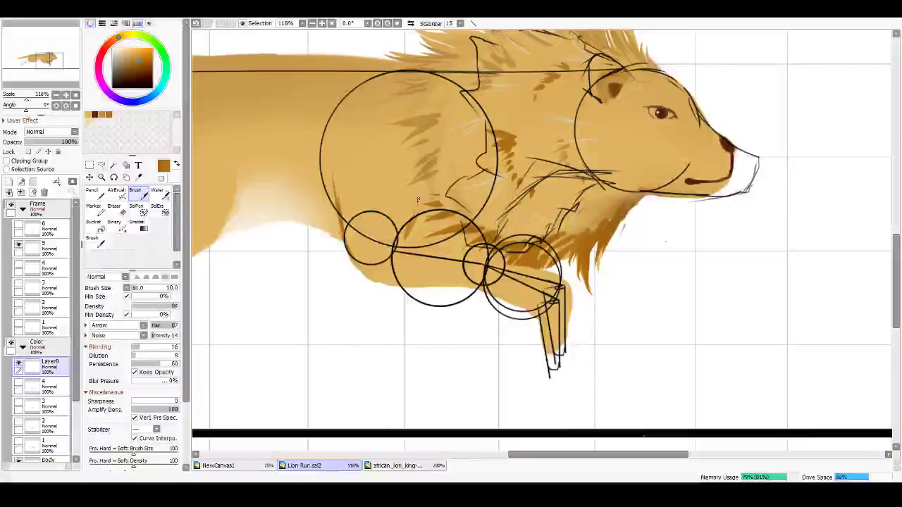
pyautogui.hotkey('ctrl', 'z')
pyautogui.moveTo(405, 241); pyautogui.dragTo(413, 194)
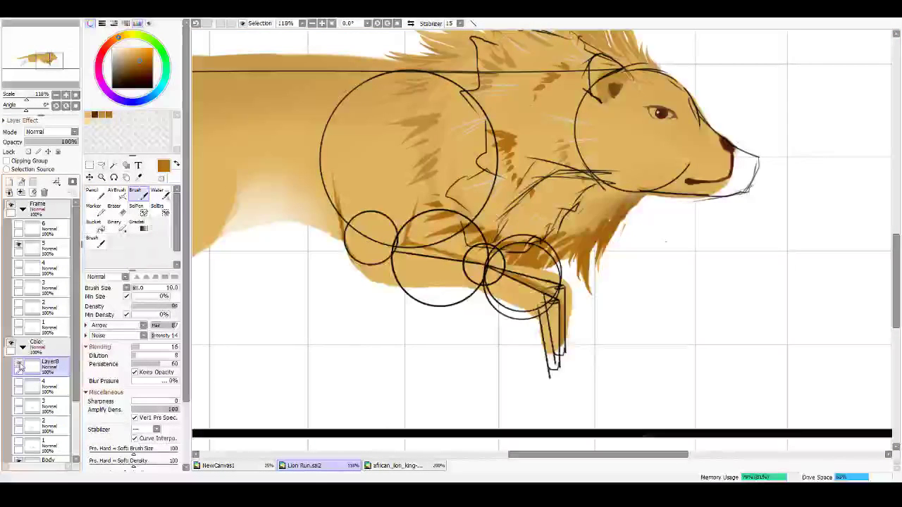
# Step: Rename the frame 5 leg colour layer as 5
pyautogui.doubleClick(52, 361)
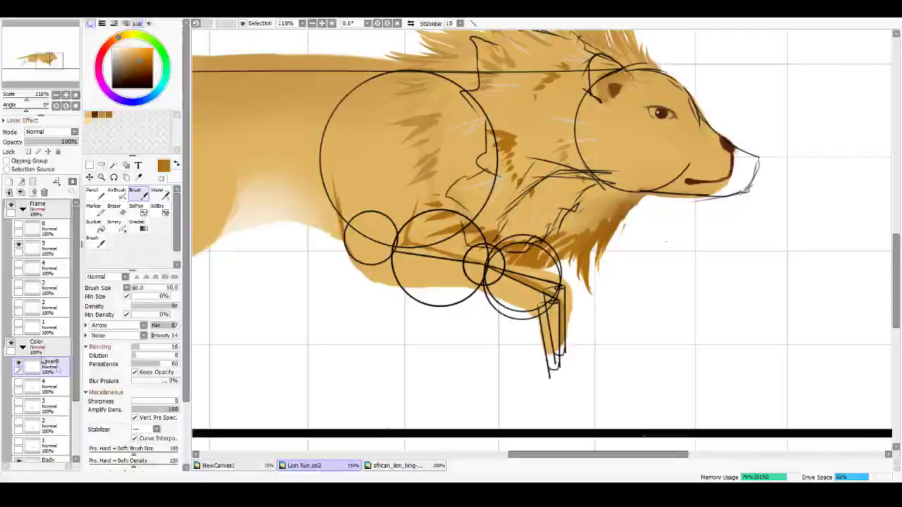
pyautogui.press('BackSpace')
pyautogui.write('5')
pyautogui.press('Return')
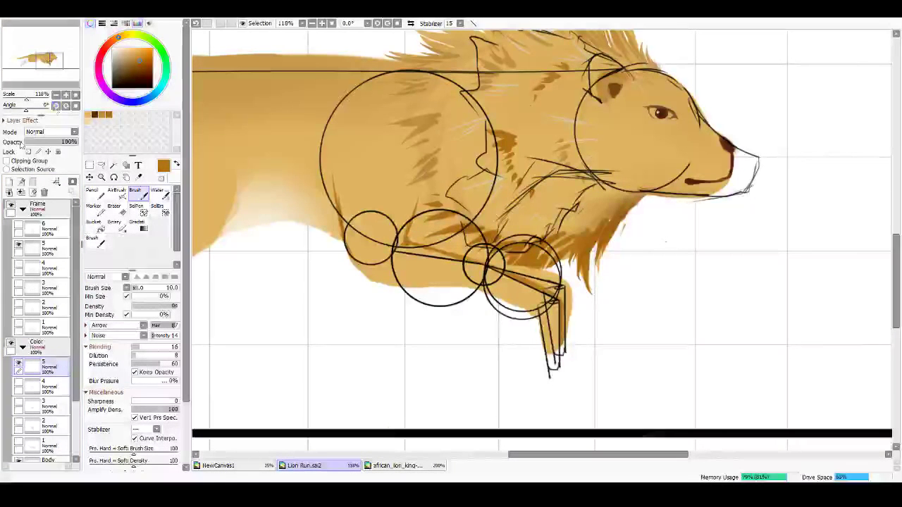
# Step: Add a new layer clipped to colour layer 5 and set its blending mode to Multiply
pyautogui.click(9, 182)
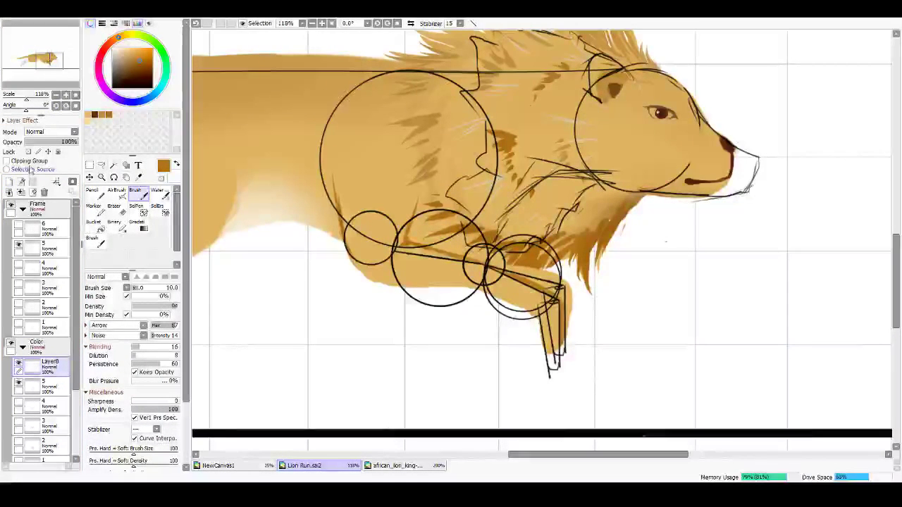
pyautogui.click(24, 160)
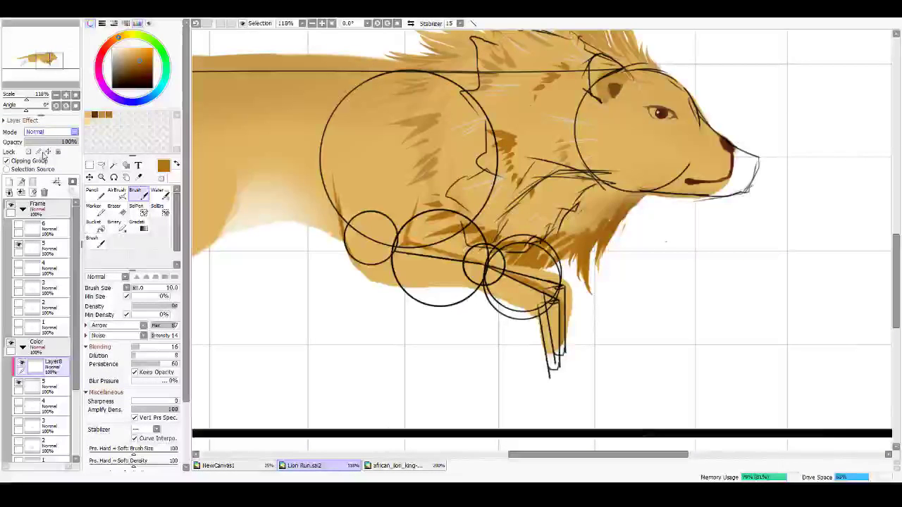
pyautogui.click(40, 154)
# Step: Hide the frame 5 sketch and start the brown shading along the far foreleg's outer edge
pyautogui.moveTo(550, 285); pyautogui.dragTo(442, 255)
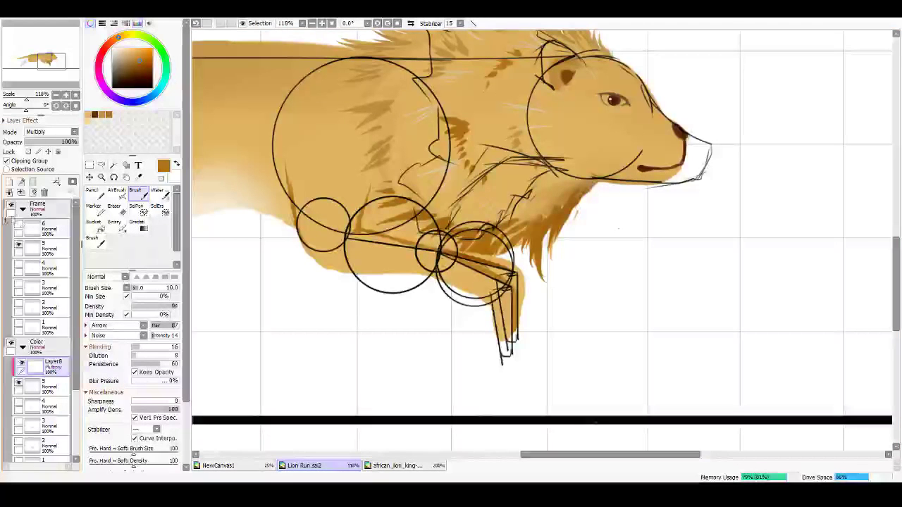
pyautogui.click(18, 244)
pyautogui.moveTo(475, 280)
pyautogui.mouseDown()
pyautogui.moveTo(458, 252)
pyautogui.moveTo(516, 276)
pyautogui.moveTo(513, 289)
pyautogui.mouseUp()
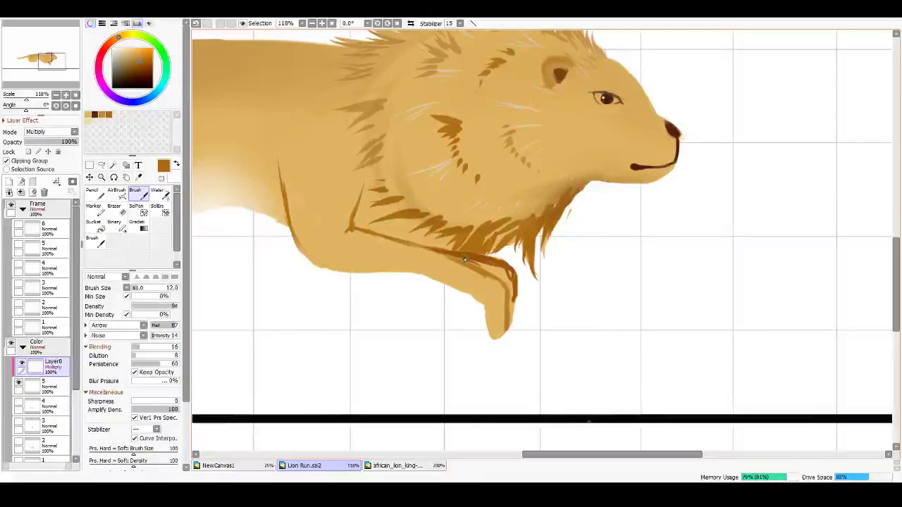
# Step: Enlarge the Brush to 70 and fill the far foreleg with brown shading from the mane down to the paw
pyautogui.press(']')
pyautogui.press(']')
pyautogui.press(']')
pyautogui.press(']')
pyautogui.press(']')
pyautogui.press(']')
pyautogui.press(']')
pyautogui.press(']')
pyautogui.press(']')
pyautogui.press(']')
pyautogui.press(']')
pyautogui.moveTo(453, 257)
pyautogui.mouseDown()
pyautogui.moveTo(512, 282)
pyautogui.moveTo(463, 261)
pyautogui.moveTo(509, 323)
pyautogui.mouseUp()
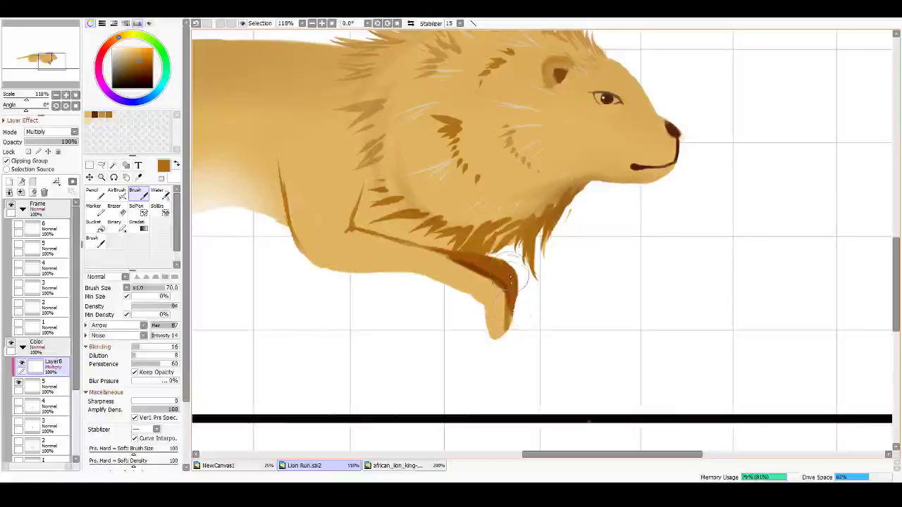
pyautogui.moveTo(513, 272); pyautogui.dragTo(514, 335)
pyautogui.moveTo(516, 292); pyautogui.dragTo(510, 333)
pyautogui.moveTo(442, 251)
pyautogui.mouseDown()
pyautogui.moveTo(398, 240)
pyautogui.moveTo(501, 287)
pyautogui.moveTo(507, 306)
pyautogui.mouseUp()
pyautogui.press('e')
pyautogui.hotkey('ctrl', 'z')
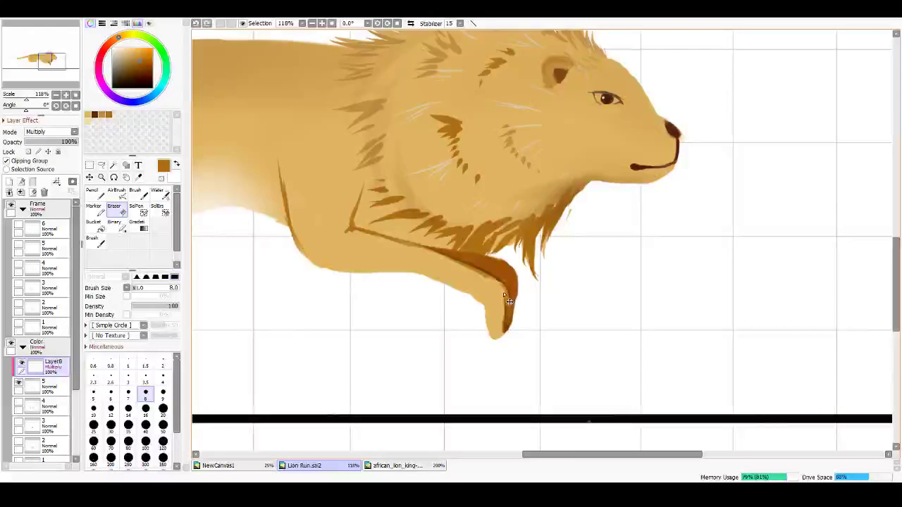
# Step: Erase the excess brown shading where the far foreleg meets the near paw, and set the Brush size to 6
pyautogui.moveTo(506, 326)
pyautogui.mouseDown()
pyautogui.moveTo(507, 311)
pyautogui.moveTo(504, 332)
pyautogui.mouseUp()
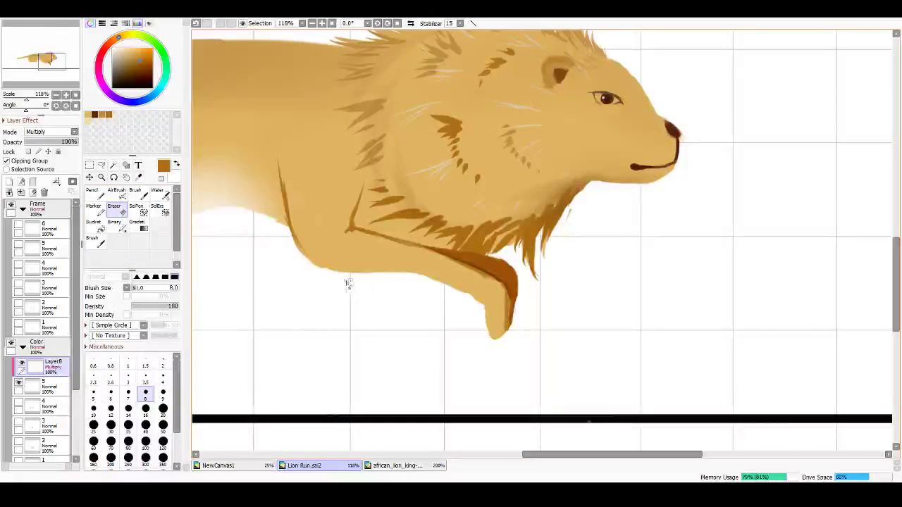
pyautogui.press('b')
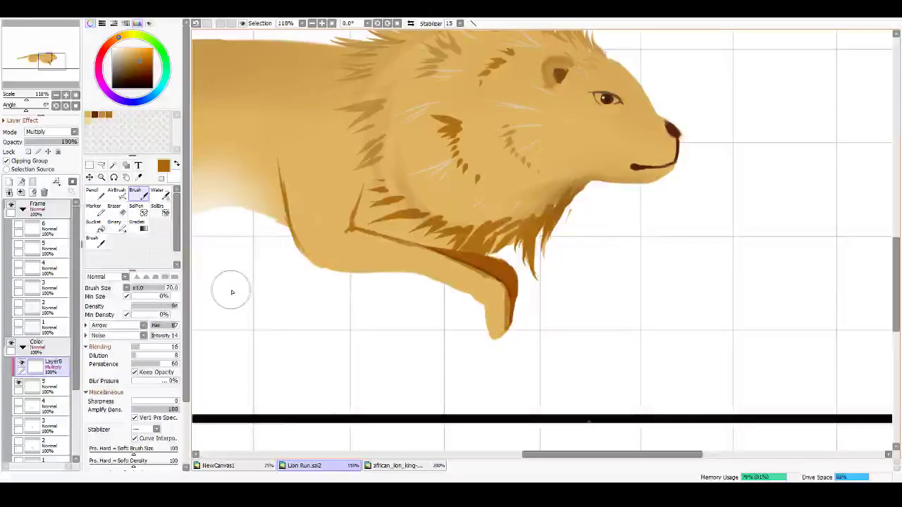
pyautogui.press('[')
pyautogui.press('[')
pyautogui.press('[')
pyautogui.press('[')
pyautogui.press('[')
pyautogui.press('[')
pyautogui.press('[')
pyautogui.press('[')
pyautogui.press('[')
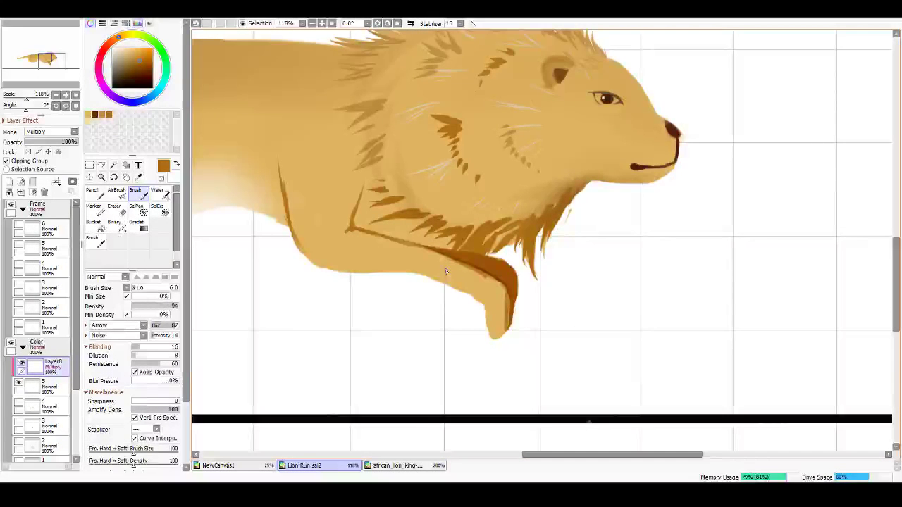
pyautogui.press('c')
pyautogui.press('v')
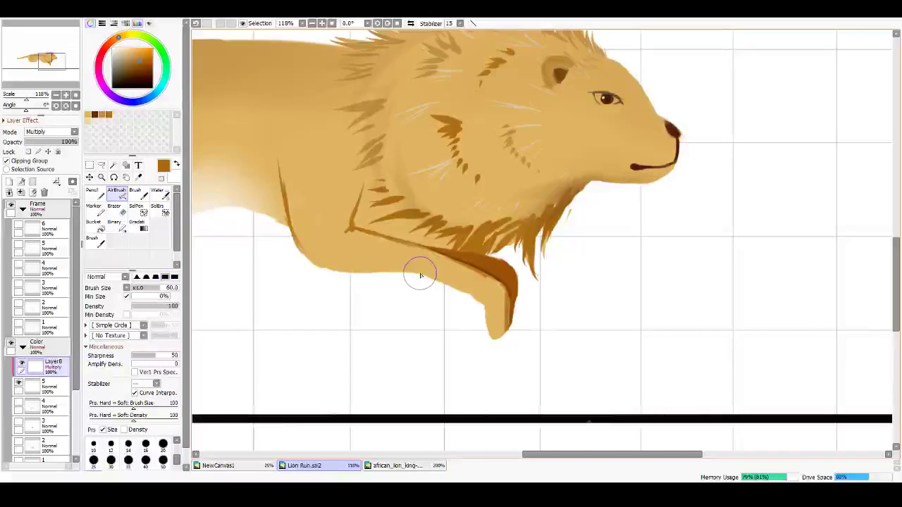
# Step: Show the frame 5 sketch over the hind legs and merge the Multiply shading layer down into colour layer 5
pyautogui.moveTo(250, 244); pyautogui.dragTo(364, 259)
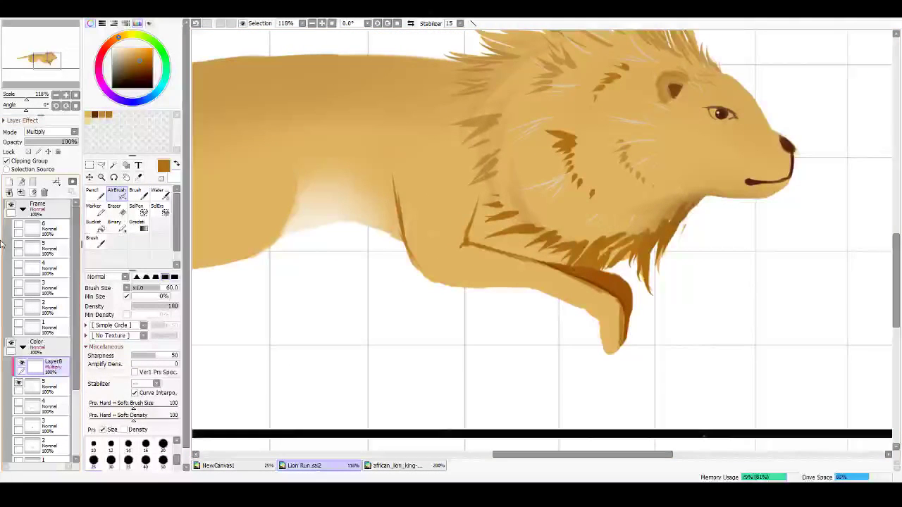
pyautogui.click(19, 245)
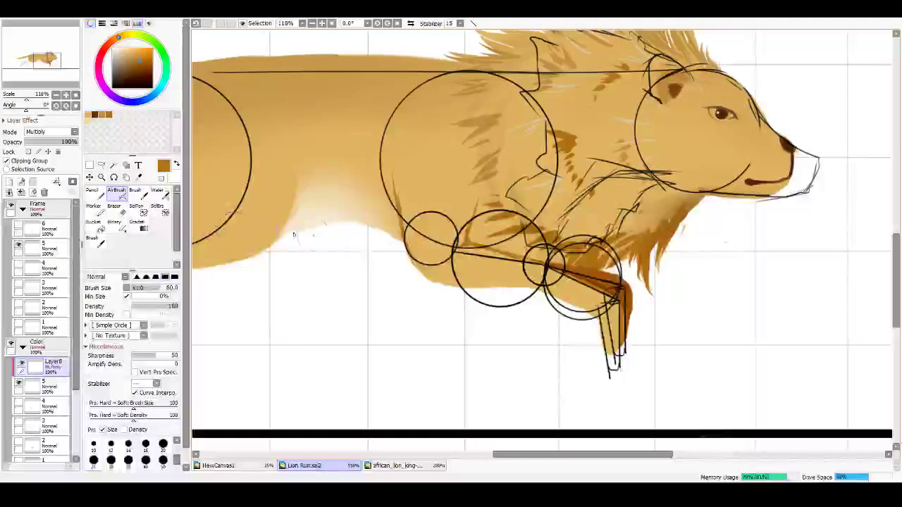
pyautogui.moveTo(254, 243); pyautogui.dragTo(585, 238)
pyautogui.moveTo(359, 245); pyautogui.dragTo(438, 231)
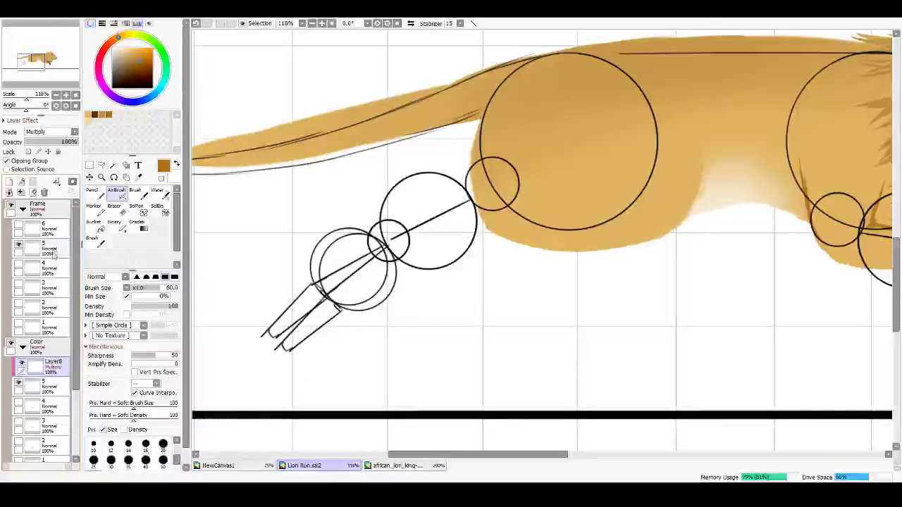
pyautogui.hotkey('ctrl', 'e')
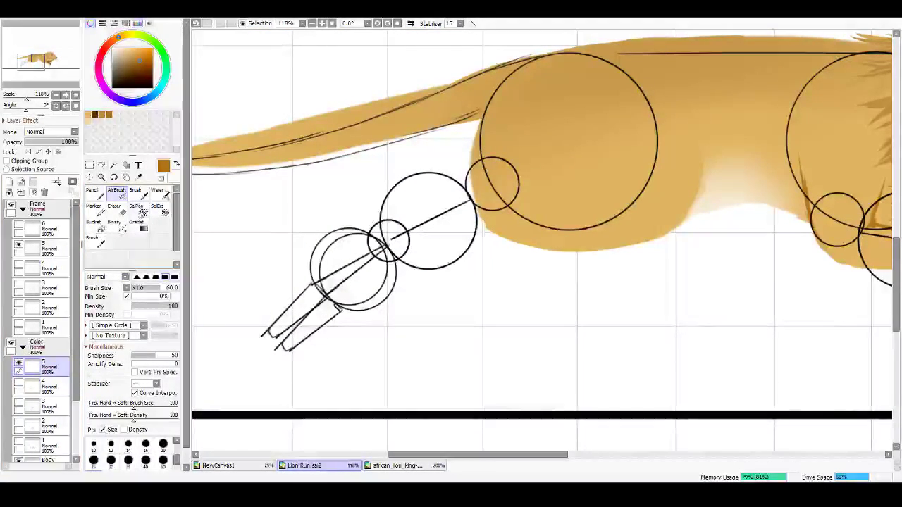
# Step: Paint the near hind leg light tan with the AirBrush, following the sketch from the haunch down to the paw
pyautogui.click(95, 115)
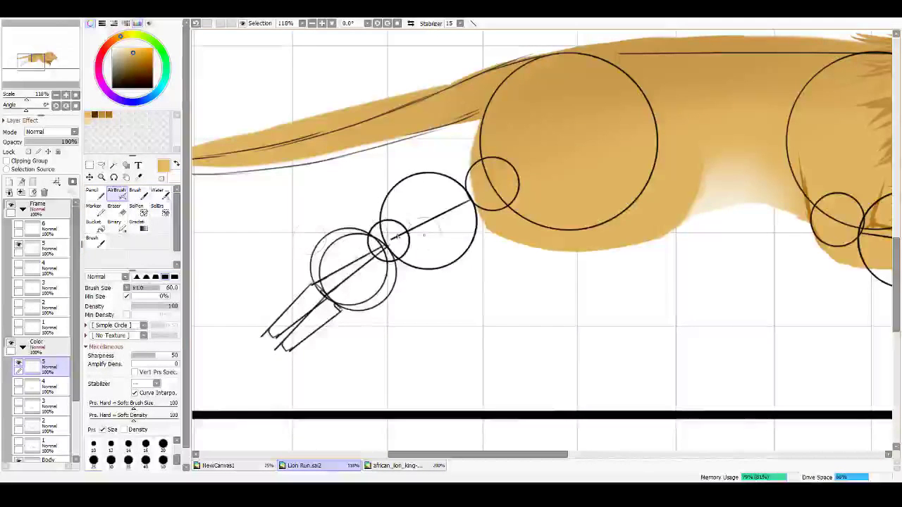
pyautogui.moveTo(485, 212); pyautogui.dragTo(491, 210)
pyautogui.moveTo(577, 218)
pyautogui.mouseDown()
pyautogui.moveTo(488, 243)
pyautogui.moveTo(588, 227)
pyautogui.moveTo(469, 253)
pyautogui.moveTo(596, 232)
pyautogui.moveTo(382, 264)
pyautogui.moveTo(533, 238)
pyautogui.moveTo(454, 253)
pyautogui.moveTo(524, 223)
pyautogui.moveTo(462, 234)
pyautogui.mouseUp()
pyautogui.moveTo(502, 185)
pyautogui.mouseDown()
pyautogui.moveTo(473, 182)
pyautogui.moveTo(458, 197)
pyautogui.moveTo(484, 141)
pyautogui.moveTo(446, 207)
pyautogui.moveTo(489, 138)
pyautogui.moveTo(442, 210)
pyautogui.moveTo(476, 154)
pyautogui.moveTo(448, 205)
pyautogui.moveTo(393, 245)
pyautogui.moveTo(488, 180)
pyautogui.moveTo(392, 251)
pyautogui.moveTo(498, 201)
pyautogui.moveTo(435, 227)
pyautogui.mouseUp()
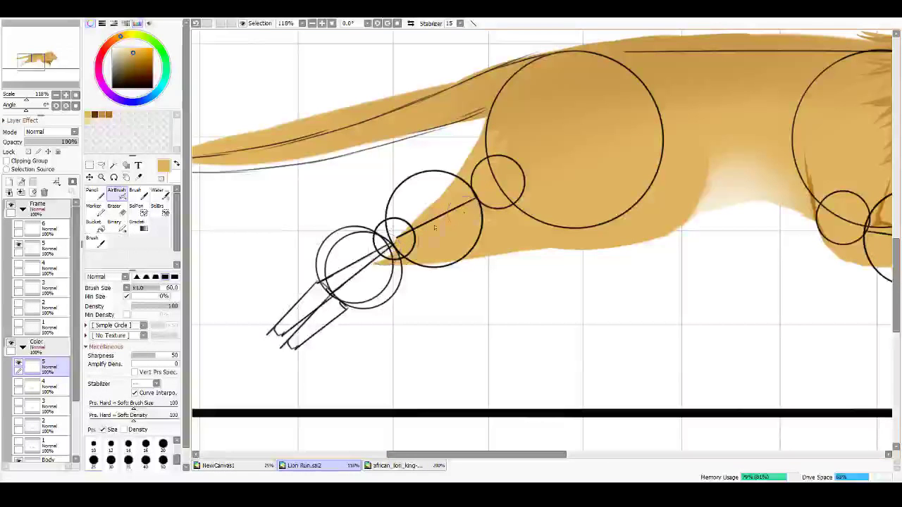
pyautogui.moveTo(352, 256)
pyautogui.mouseDown()
pyautogui.moveTo(301, 295)
pyautogui.moveTo(349, 269)
pyautogui.moveTo(311, 281)
pyautogui.moveTo(284, 324)
pyautogui.moveTo(340, 266)
pyautogui.moveTo(286, 327)
pyautogui.moveTo(326, 268)
pyautogui.moveTo(278, 330)
pyautogui.mouseUp()
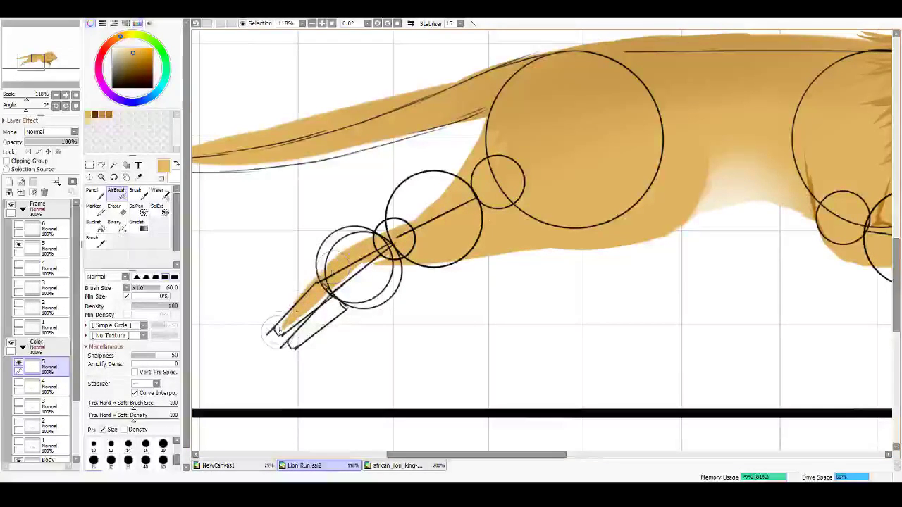
pyautogui.moveTo(360, 274)
pyautogui.mouseDown()
pyautogui.moveTo(398, 251)
pyautogui.moveTo(274, 332)
pyautogui.moveTo(437, 239)
pyautogui.moveTo(401, 254)
pyautogui.mouseUp()
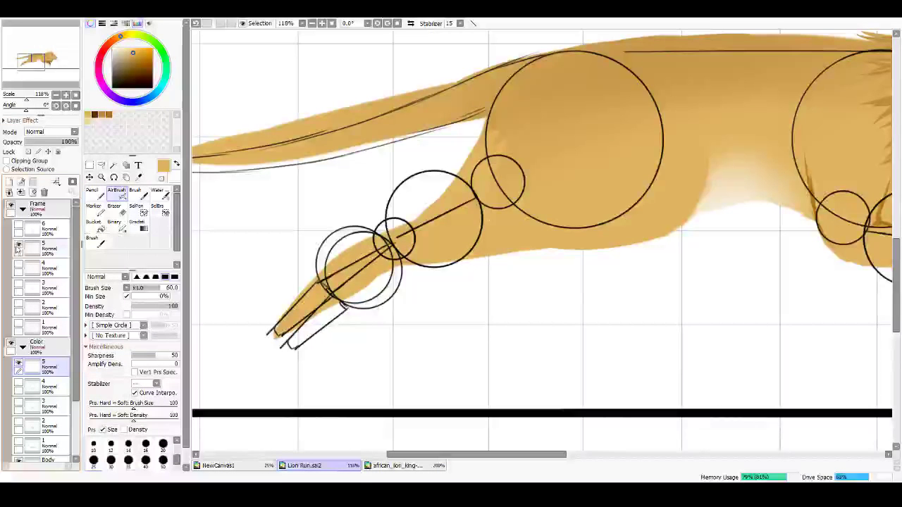
# Step: Hide the frame 5 sketch and add a new layer for the far hind leg, ready to paint with the AirBrush
pyautogui.click(18, 244)
pyautogui.press('e')
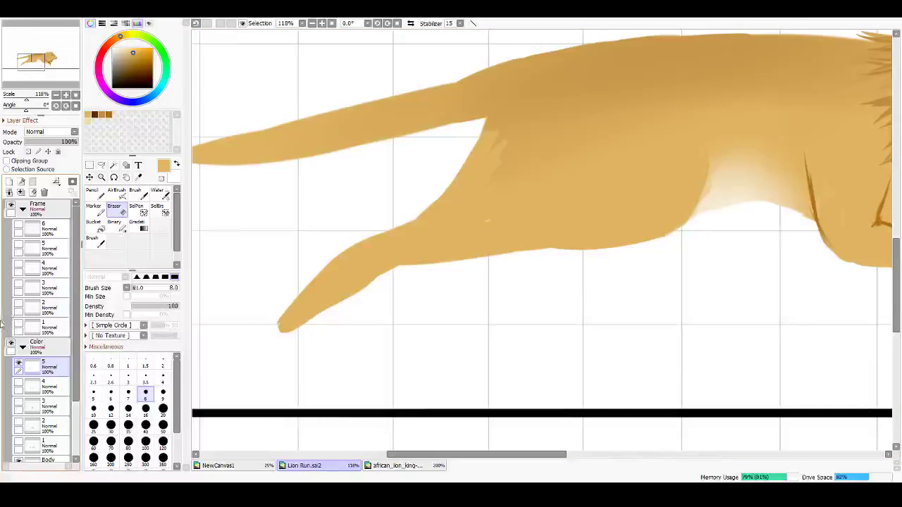
pyautogui.click(10, 183)
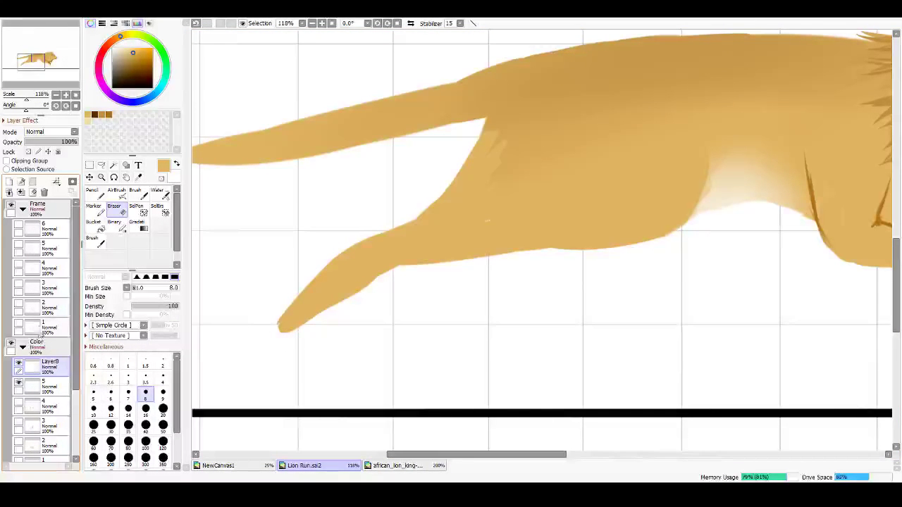
pyautogui.moveTo(394, 297); pyautogui.dragTo(378, 292)
pyautogui.press('b')
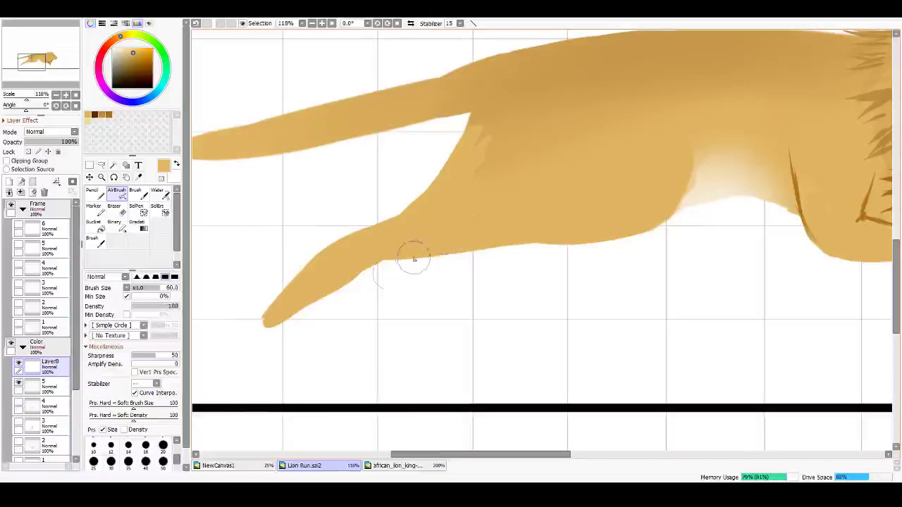
pyautogui.moveTo(415, 255); pyautogui.dragTo(382, 280)
pyautogui.hotkey('ctrl', 'z')
pyautogui.moveTo(419, 253); pyautogui.dragTo(342, 289)
pyautogui.hotkey('ctrl', 'z')
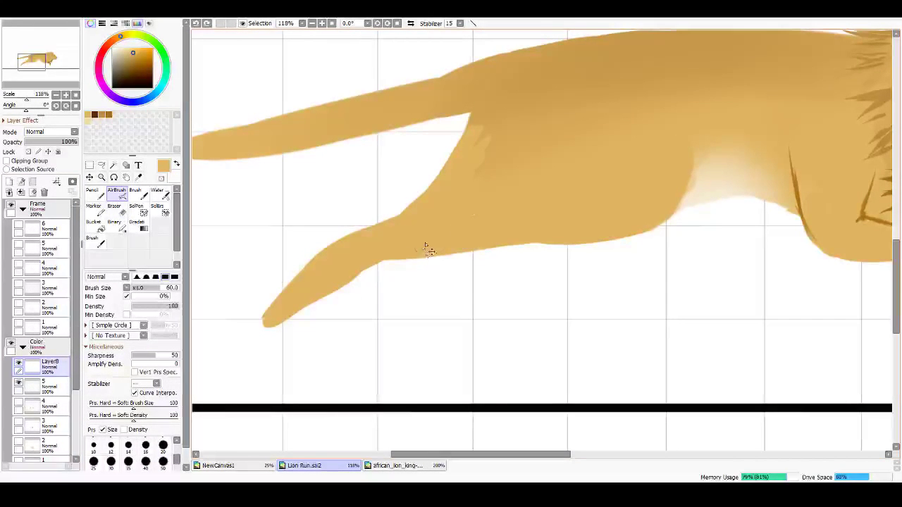
# Step: Paint the far hind leg light tan along the near leg's underside and move its layer below colour layer 5
pyautogui.moveTo(416, 254); pyautogui.dragTo(331, 310)
pyautogui.moveTo(379, 270)
pyautogui.mouseDown()
pyautogui.moveTo(402, 250)
pyautogui.moveTo(332, 303)
pyautogui.moveTo(404, 250)
pyautogui.moveTo(300, 332)
pyautogui.moveTo(347, 294)
pyautogui.moveTo(305, 331)
pyautogui.moveTo(331, 305)
pyautogui.moveTo(328, 319)
pyautogui.moveTo(301, 328)
pyautogui.moveTo(352, 299)
pyautogui.moveTo(304, 335)
pyautogui.moveTo(461, 243)
pyautogui.moveTo(403, 264)
pyautogui.moveTo(491, 236)
pyautogui.moveTo(375, 283)
pyautogui.moveTo(414, 260)
pyautogui.mouseUp()
pyautogui.moveTo(51, 362); pyautogui.dragTo(57, 386)
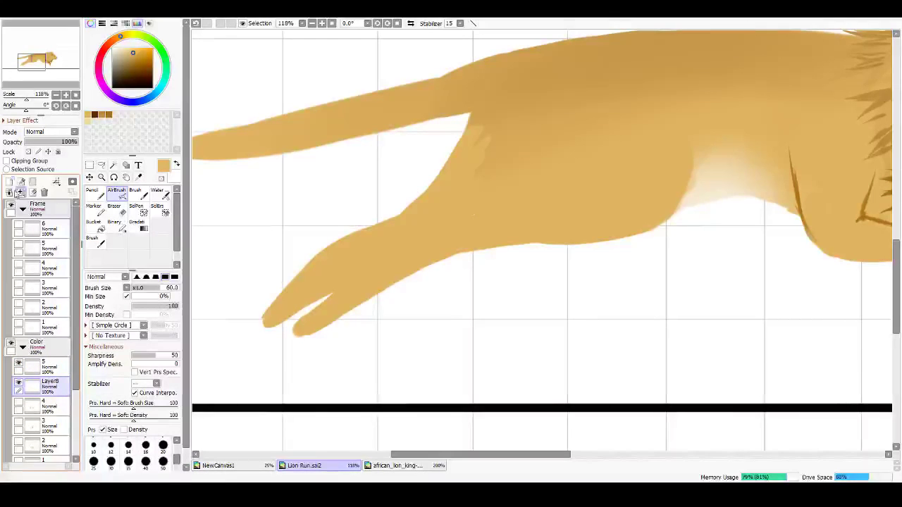
# Step: Add a new layer clipped to the far hind leg's layer and fill that leg with brown
pyautogui.click(9, 192)
pyautogui.click(28, 162)
pyautogui.click(109, 114)
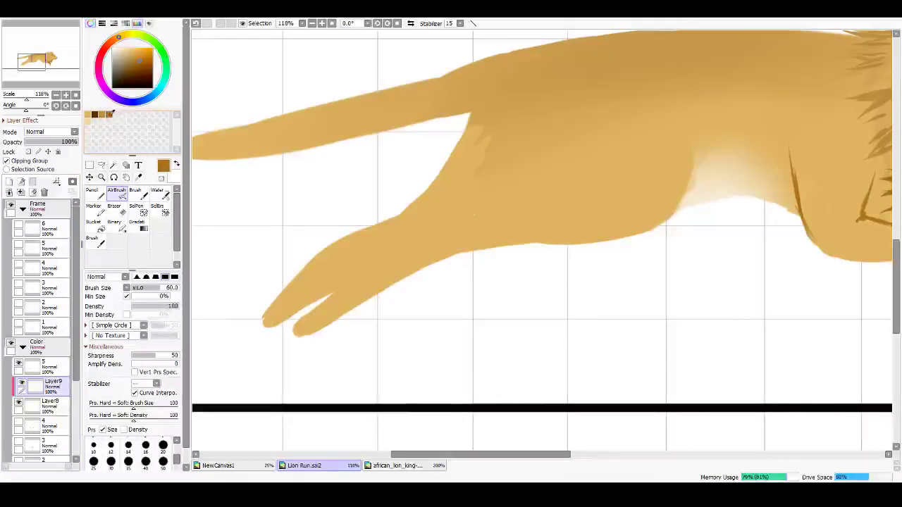
pyautogui.moveTo(302, 310)
pyautogui.mouseDown()
pyautogui.moveTo(392, 268)
pyautogui.moveTo(333, 318)
pyautogui.moveTo(314, 320)
pyautogui.moveTo(423, 262)
pyautogui.moveTo(517, 235)
pyautogui.moveTo(313, 308)
pyautogui.moveTo(346, 283)
pyautogui.mouseUp()
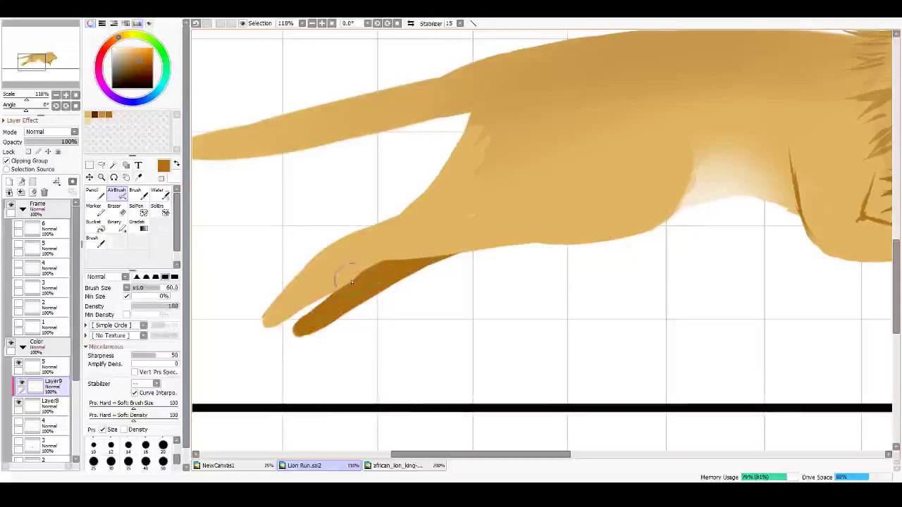
# Step: Enlarge the Eraser to 50 and clean up the uneven tan paint on colour layer 5 where the near hind leg meets the rump
pyautogui.click(138, 225)
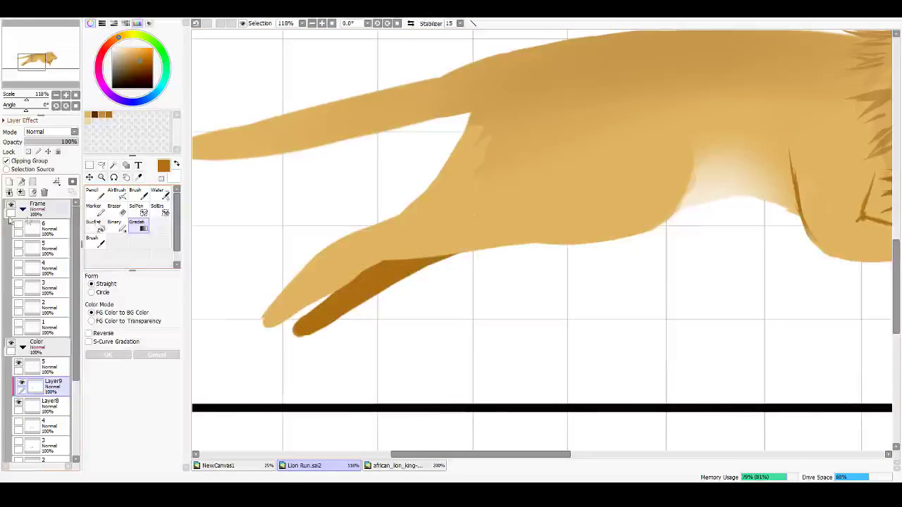
pyautogui.click(124, 212)
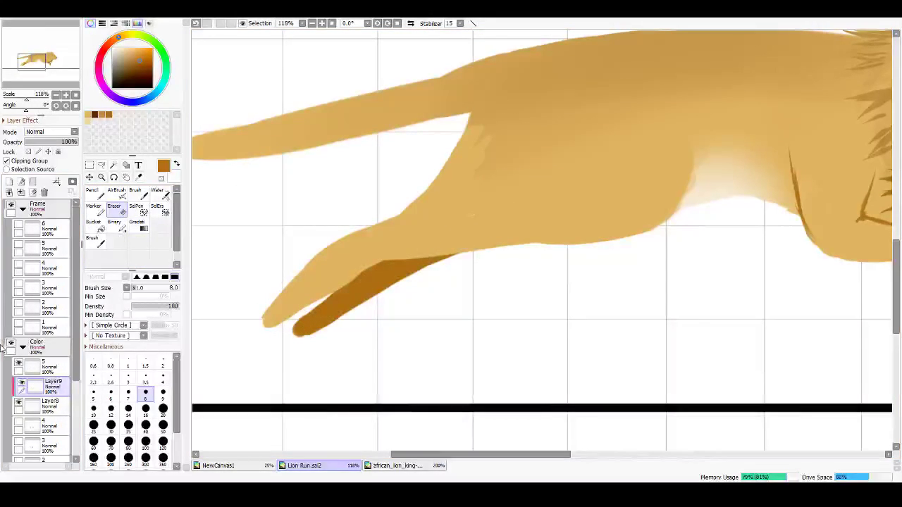
pyautogui.click(55, 367)
pyautogui.moveTo(679, 207); pyautogui.dragTo(654, 220)
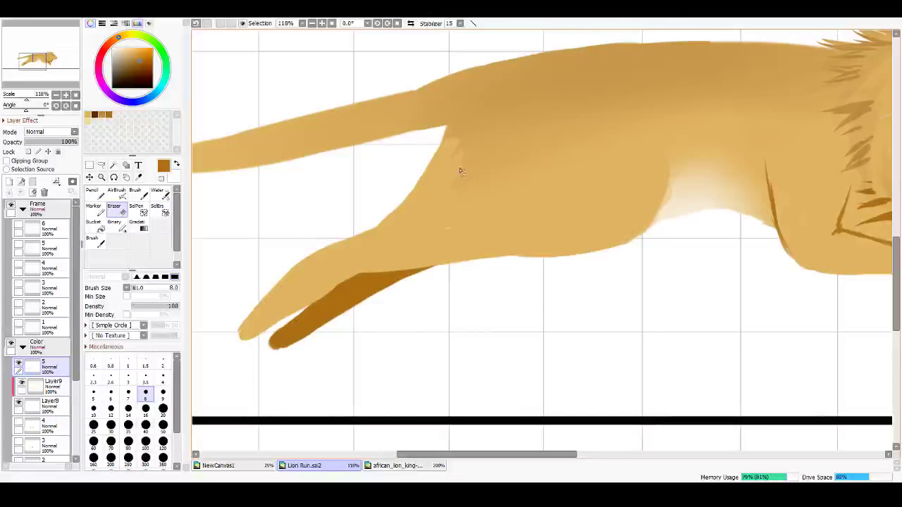
pyautogui.press(']')
pyautogui.press(']')
pyautogui.press(']')
pyautogui.press(']')
pyautogui.press(']')
pyautogui.press(']')
pyautogui.press(']')
pyautogui.press(']')
pyautogui.press(']')
pyautogui.press(']')
pyautogui.press(']')
pyautogui.moveTo(463, 181)
pyautogui.mouseDown()
pyautogui.moveTo(451, 122)
pyautogui.moveTo(472, 183)
pyautogui.moveTo(437, 140)
pyautogui.moveTo(459, 165)
pyautogui.moveTo(462, 148)
pyautogui.moveTo(456, 136)
pyautogui.moveTo(464, 166)
pyautogui.moveTo(460, 149)
pyautogui.moveTo(461, 184)
pyautogui.moveTo(461, 141)
pyautogui.moveTo(457, 222)
pyautogui.mouseUp()
pyautogui.hotkey('ctrl', 'z')
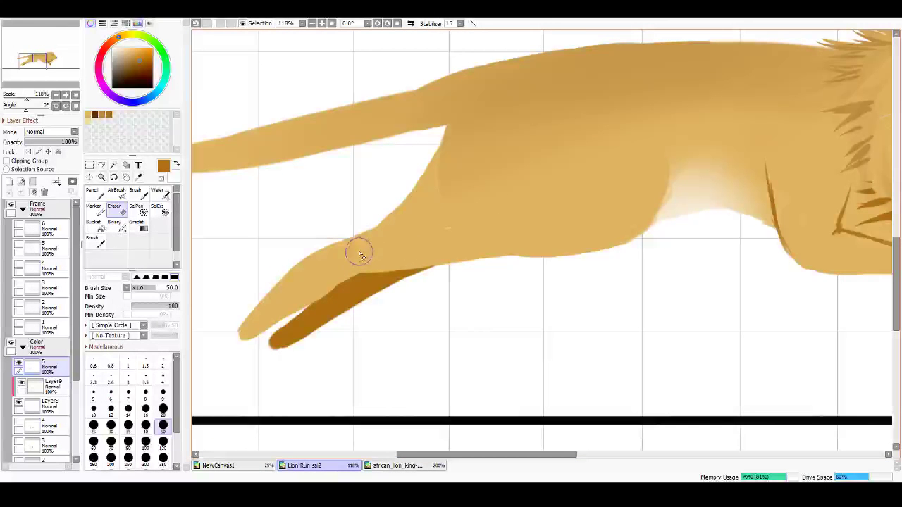
# Step: Touch up the near thigh on colour layer 5 with light tan using the AirBrush at size 60
pyautogui.press('v')
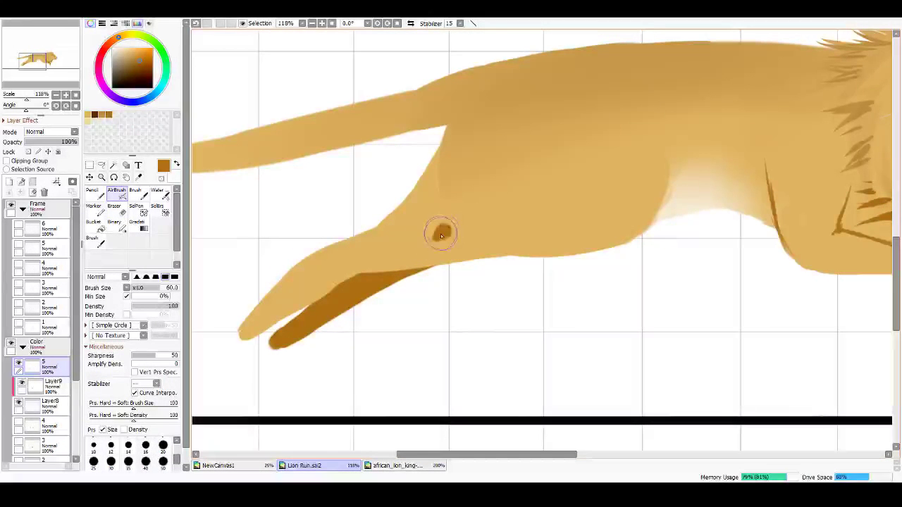
pyautogui.click(88, 114)
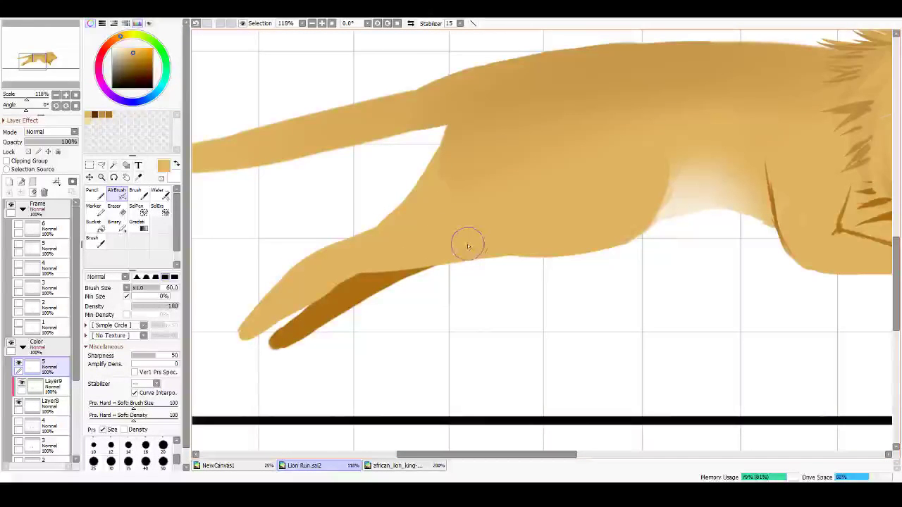
pyautogui.moveTo(289, 226); pyautogui.dragTo(380, 216)
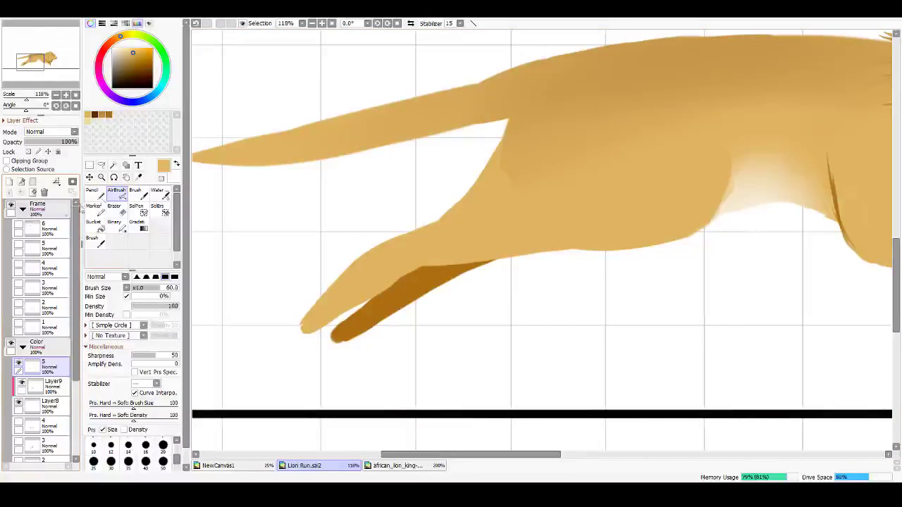
# Step: Outline the near hind leg's rear edge in brown with the size 6 Brush, from the tail base past the hock to the paw
pyautogui.press('c')
pyautogui.press('v')
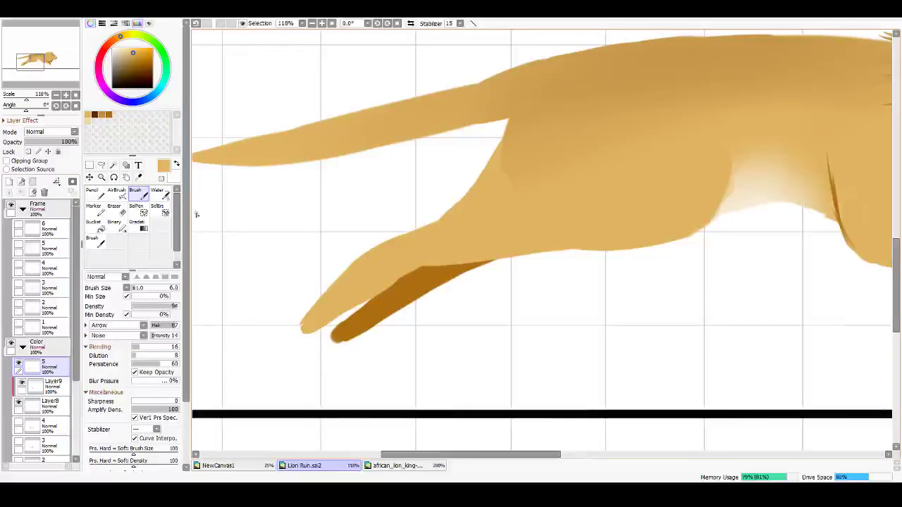
pyautogui.click(108, 114)
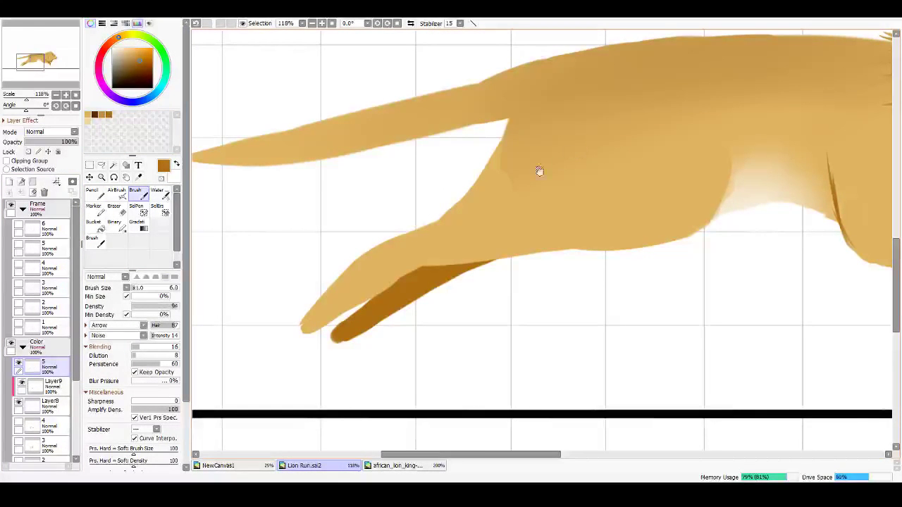
pyautogui.moveTo(552, 165); pyautogui.dragTo(525, 181)
pyautogui.moveTo(471, 160); pyautogui.dragTo(483, 134)
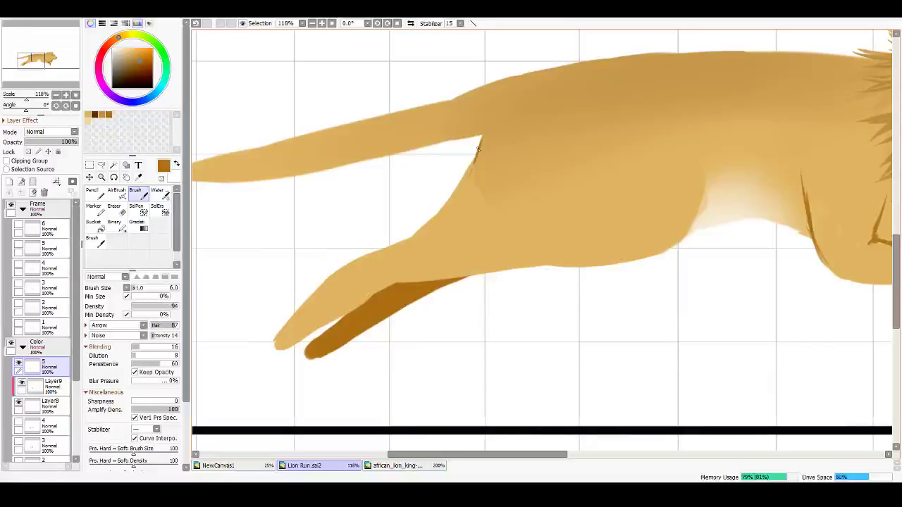
pyautogui.moveTo(466, 181)
pyautogui.mouseDown()
pyautogui.moveTo(481, 146)
pyautogui.moveTo(480, 154)
pyautogui.mouseUp()
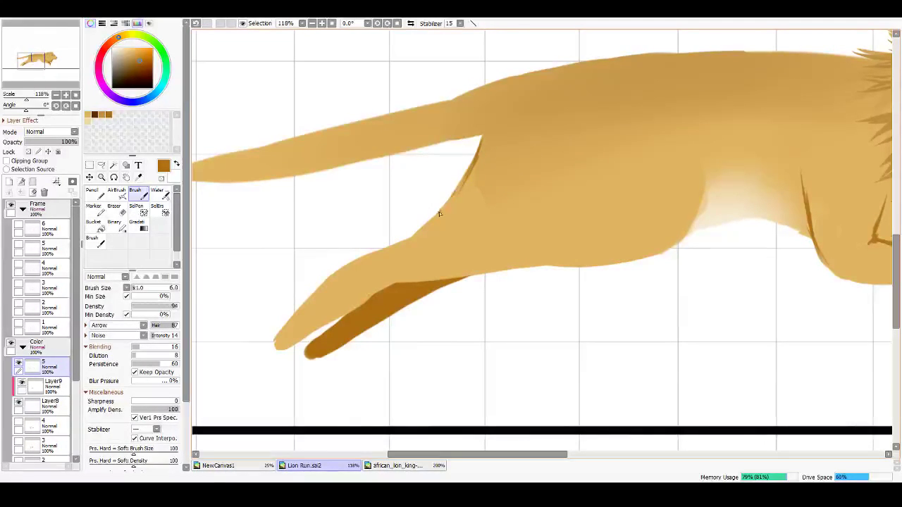
pyautogui.hotkey('ctrl', 'z')
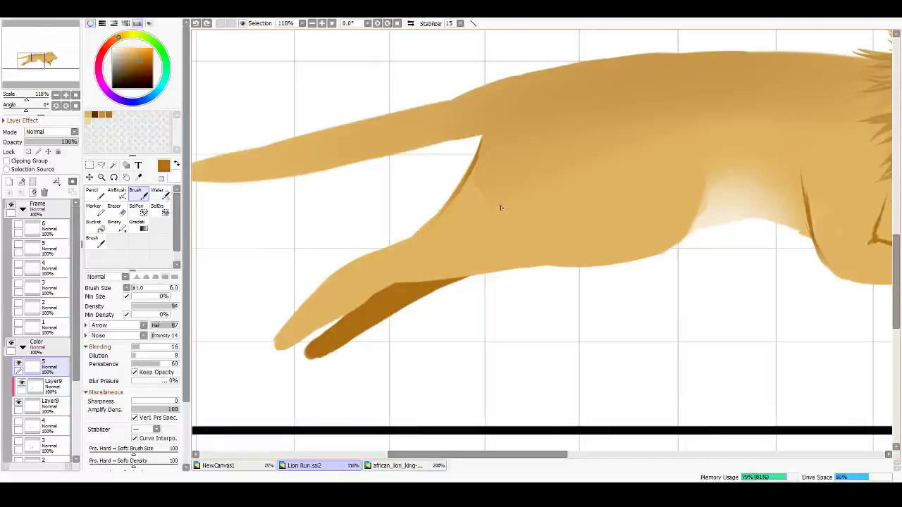
pyautogui.moveTo(411, 237); pyautogui.dragTo(412, 235)
pyautogui.hotkey('ctrl', 'z')
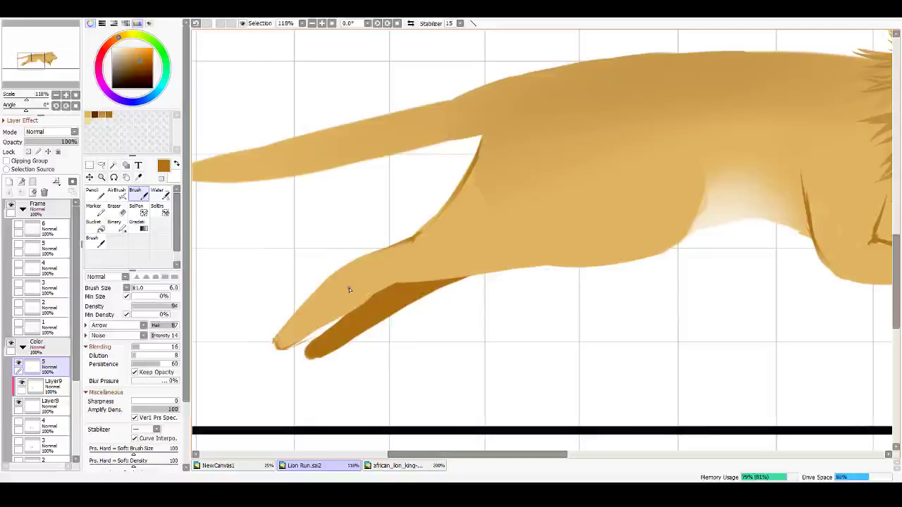
# Step: Outline the near thigh's front edge and underside on colour layer 5 in brown with the size 6 Brush, from the flank down
pyautogui.moveTo(705, 183); pyautogui.dragTo(515, 248)
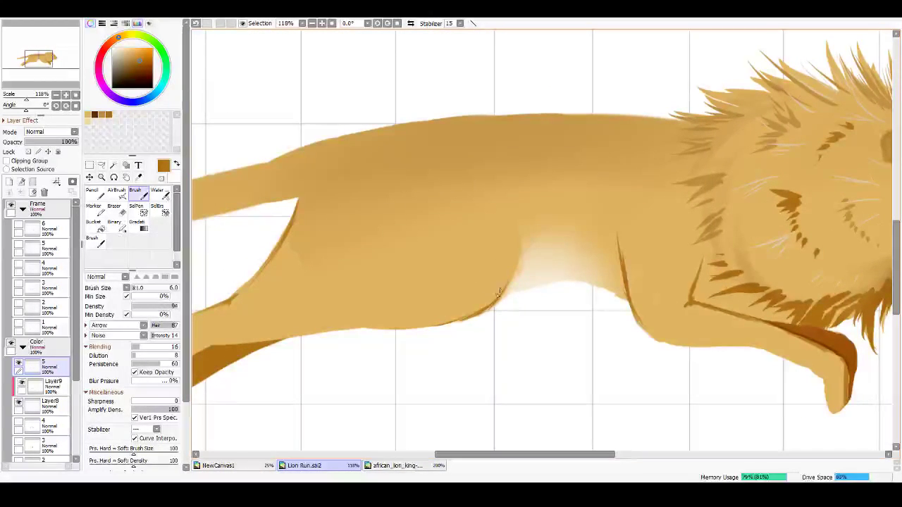
pyautogui.moveTo(503, 294); pyautogui.dragTo(514, 278)
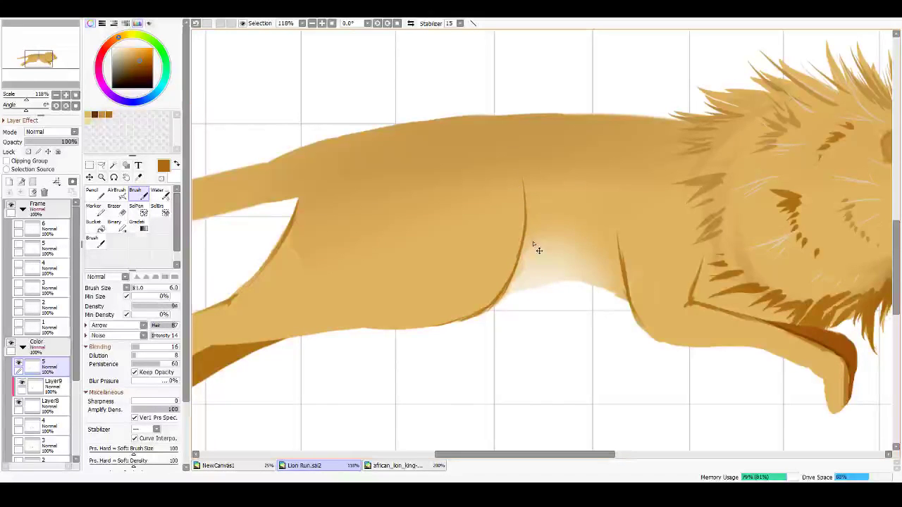
pyautogui.moveTo(470, 286)
pyautogui.mouseDown()
pyautogui.moveTo(608, 204)
pyautogui.moveTo(564, 251)
pyautogui.moveTo(568, 243)
pyautogui.moveTo(554, 246)
pyautogui.mouseUp()
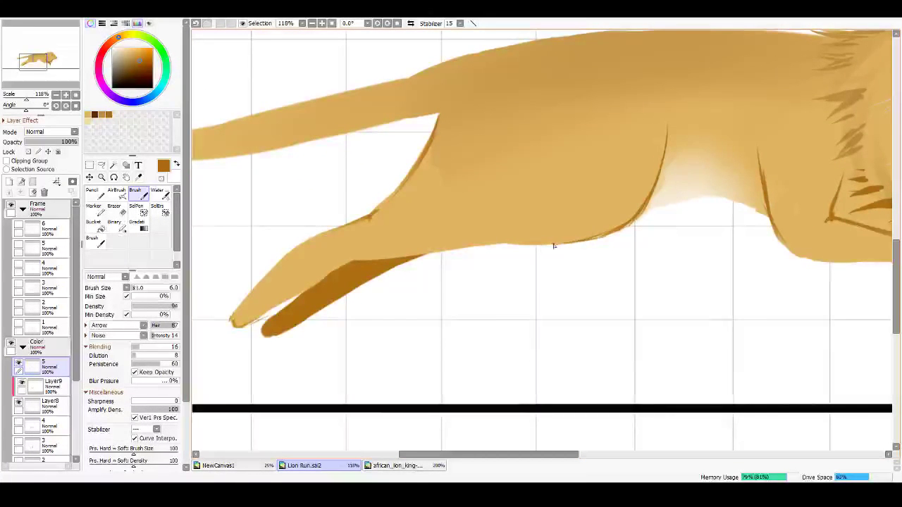
pyautogui.moveTo(625, 229)
pyautogui.mouseDown()
pyautogui.moveTo(652, 209)
pyautogui.moveTo(631, 224)
pyautogui.mouseUp()
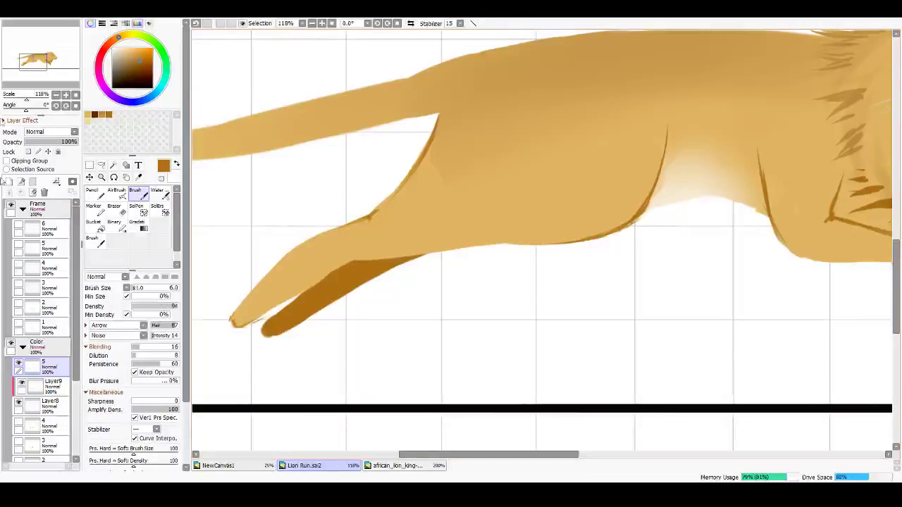
pyautogui.scroll(-4, 363, 242)
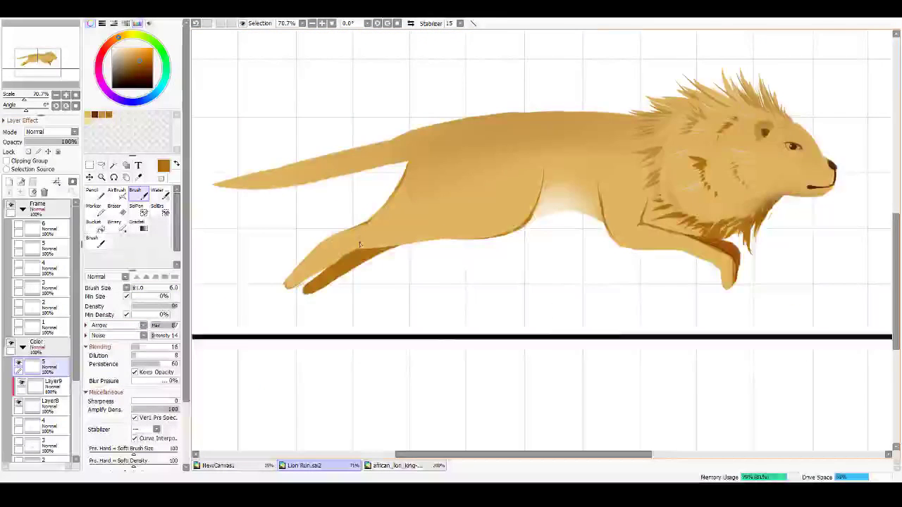
# Step: Merge the clipped brown layer, the far hind leg's layer and colour layer 5 into one layer named 5
pyautogui.click(61, 375)
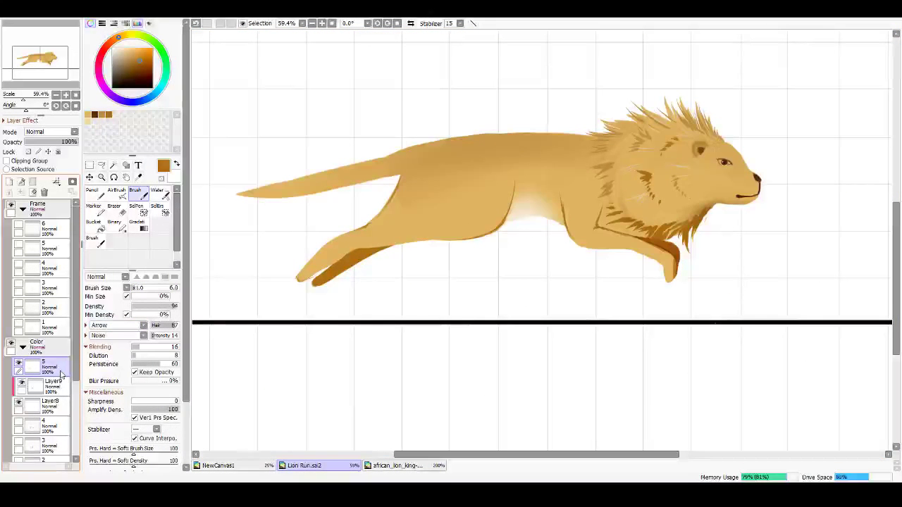
pyautogui.click(62, 387)
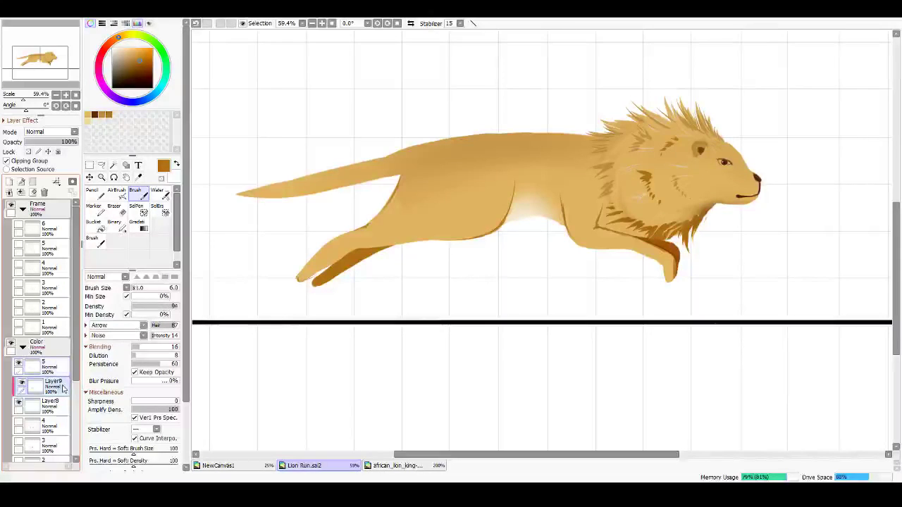
pyautogui.hotkey('ctrl', 'e')
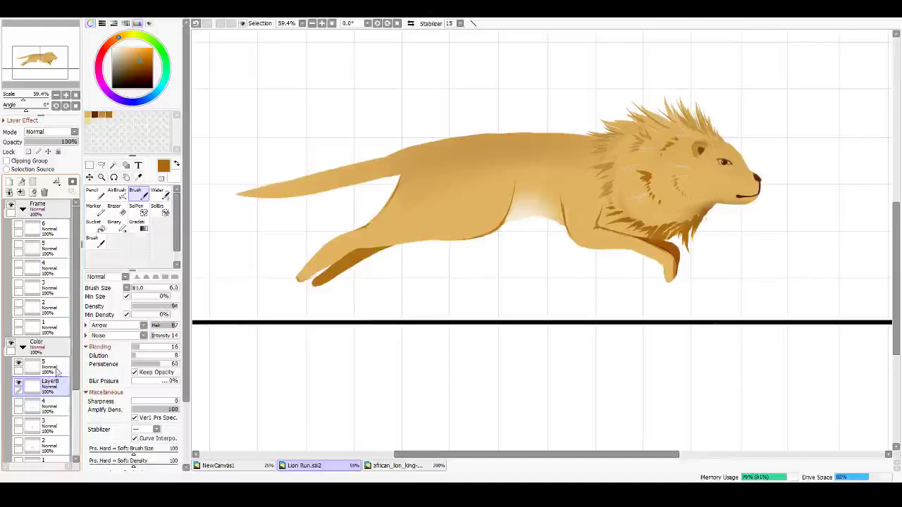
pyautogui.click(57, 371)
pyautogui.hotkey('ctrl', 'e')
pyautogui.click(18, 365)
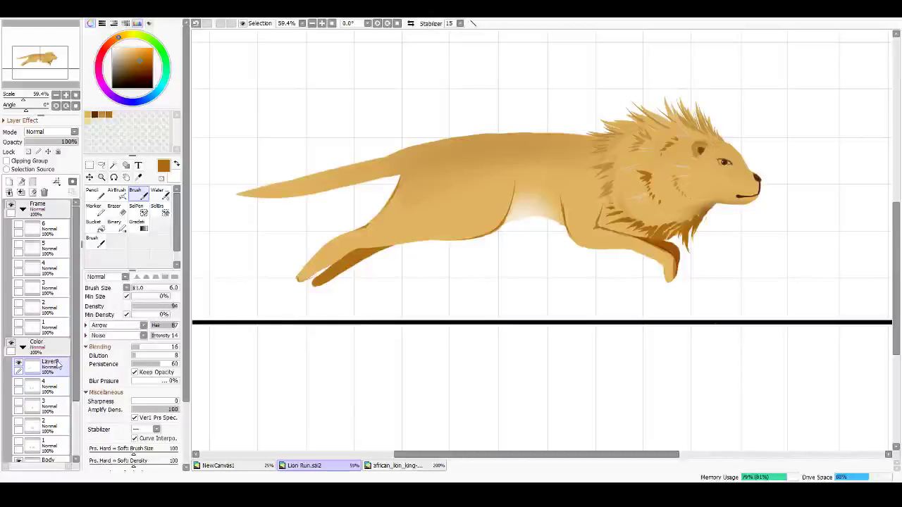
pyautogui.scroll(2, 345, 249)
pyautogui.scroll(-3, 345, 249)
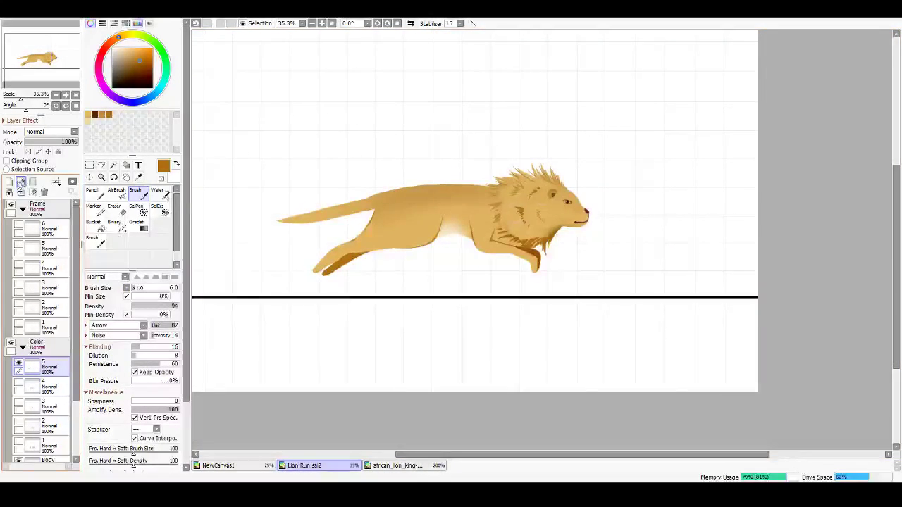
# Step: Add a new layer named 6 in the Color folder, hide colour layer 5 and show frame 6's sketch
pyautogui.click(9, 182)
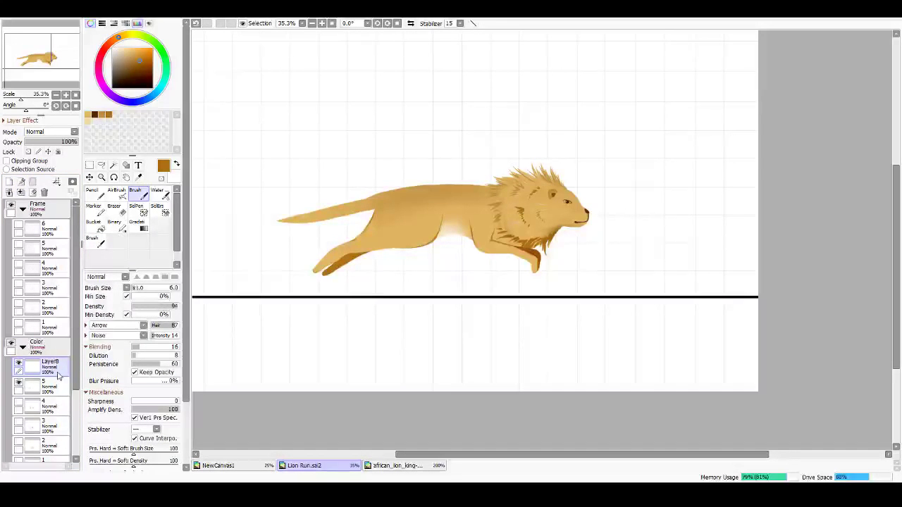
pyautogui.click(18, 383)
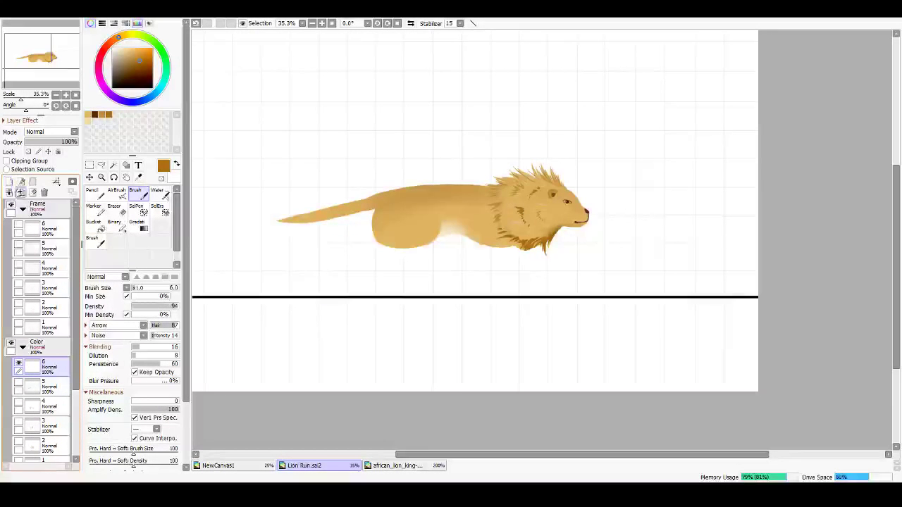
pyautogui.click(19, 225)
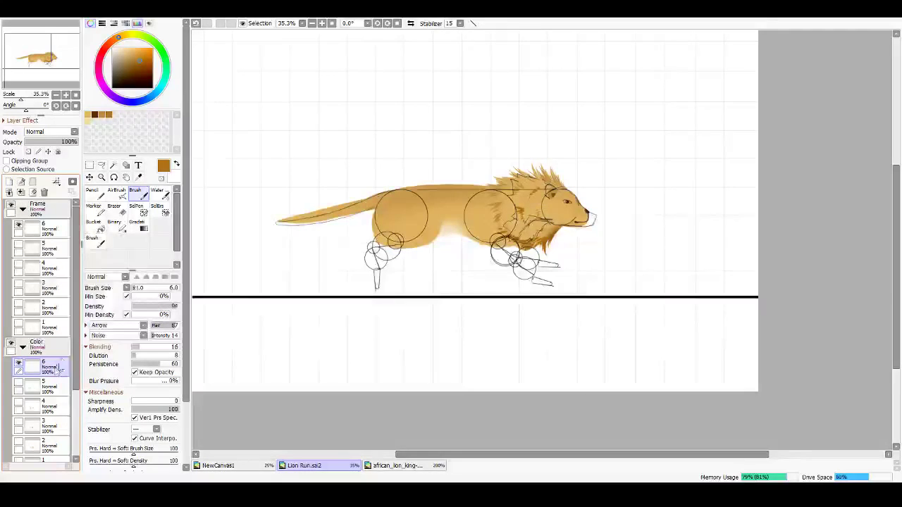
# Step: Start painting the upper front leg on colour layer 6 in light tan with the AirBrush at size 70
pyautogui.scroll(3, 388, 255)
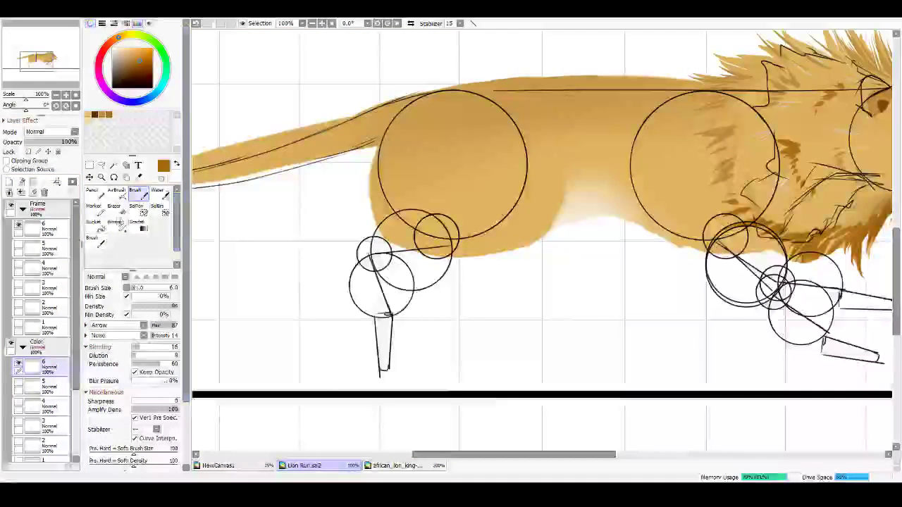
pyautogui.click(116, 193)
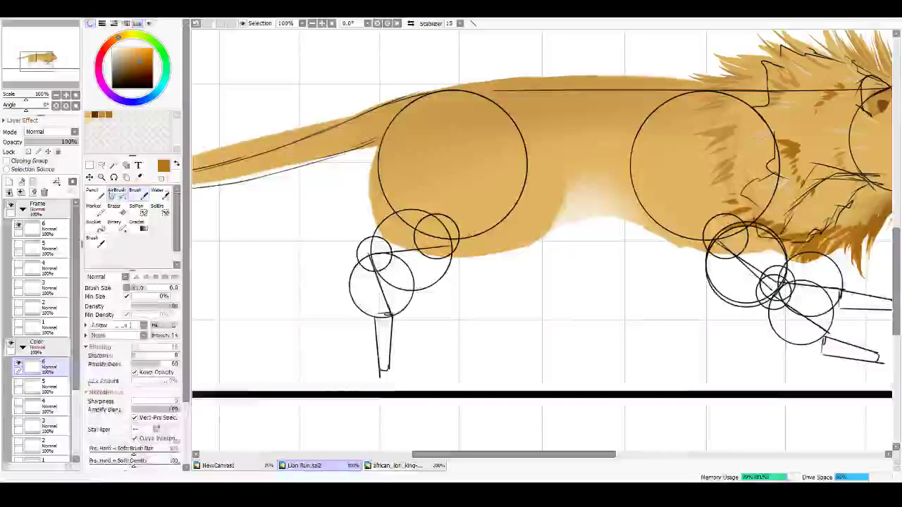
pyautogui.click(88, 113)
pyautogui.moveTo(540, 151); pyautogui.dragTo(409, 174)
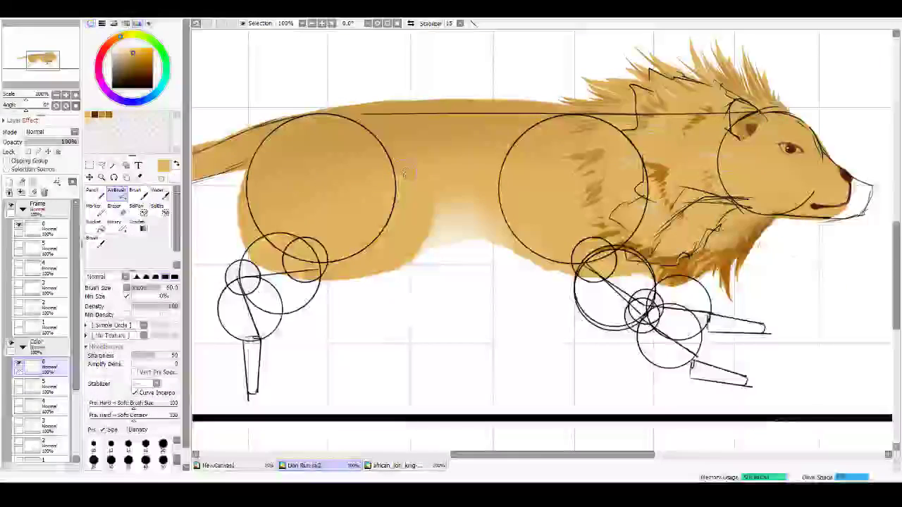
pyautogui.moveTo(569, 218); pyautogui.dragTo(552, 231)
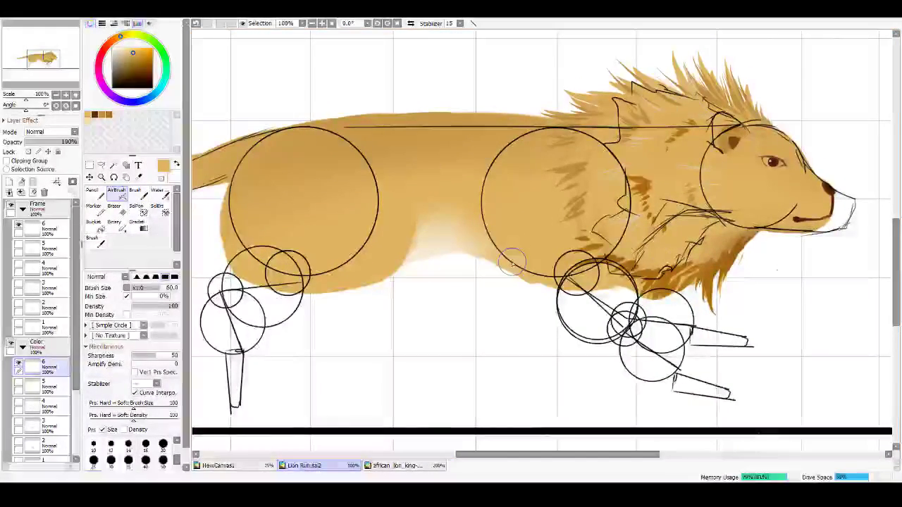
pyautogui.hscroll(2, 512, 263)
pyautogui.scroll(1, 512, 263)
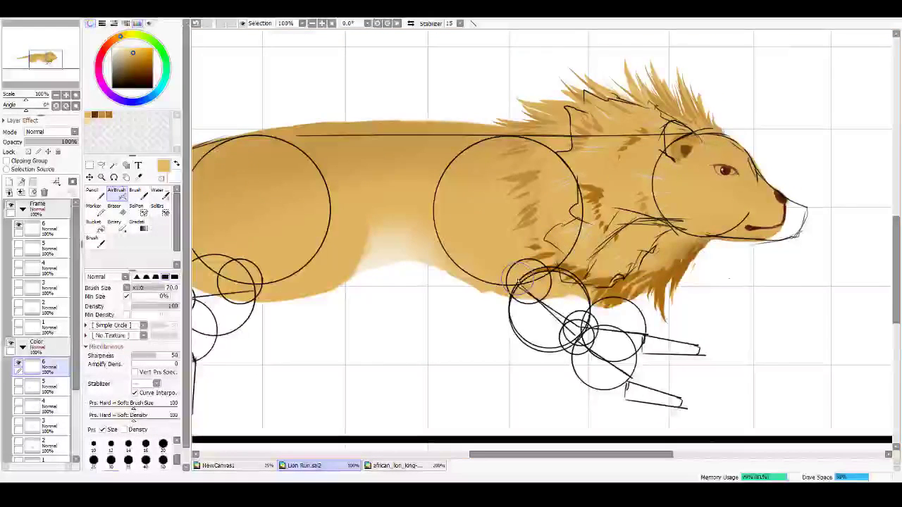
pyautogui.scroll(1, 501, 287)
pyautogui.hscroll(2, 515, 273)
pyautogui.scroll(-2, 516, 272)
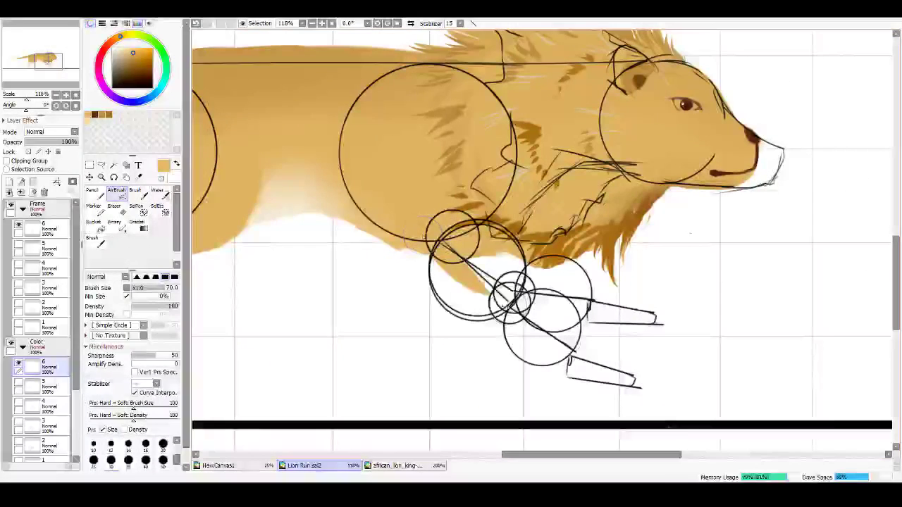
# Step: Paint both front legs in light tan along frame 6's sketch, down to the paws
pyautogui.moveTo(475, 241); pyautogui.dragTo(540, 323)
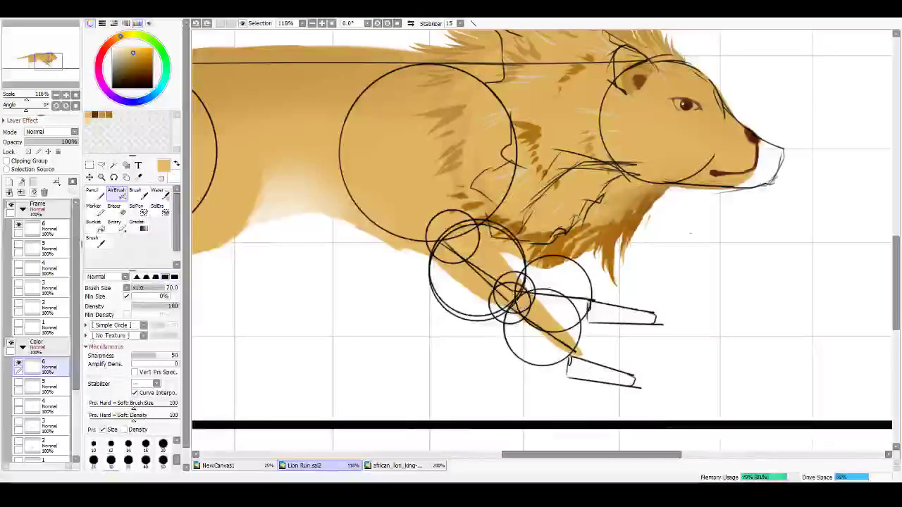
pyautogui.moveTo(518, 299)
pyautogui.mouseDown()
pyautogui.moveTo(582, 366)
pyautogui.moveTo(614, 374)
pyautogui.moveTo(606, 381)
pyautogui.mouseUp()
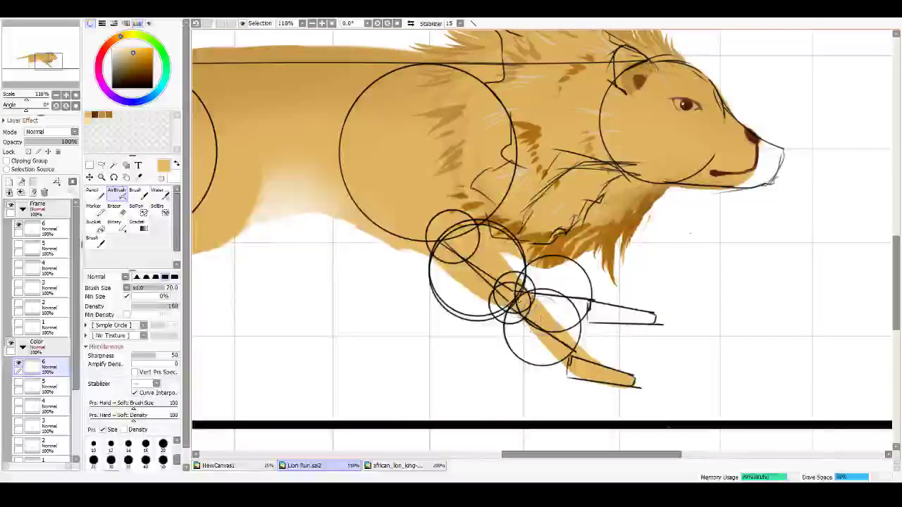
pyautogui.moveTo(537, 302)
pyautogui.mouseDown()
pyautogui.moveTo(600, 319)
pyautogui.moveTo(554, 311)
pyautogui.moveTo(653, 318)
pyautogui.moveTo(604, 317)
pyautogui.moveTo(642, 303)
pyautogui.moveTo(627, 296)
pyautogui.moveTo(672, 305)
pyautogui.moveTo(674, 344)
pyautogui.mouseUp()
pyautogui.press('e')
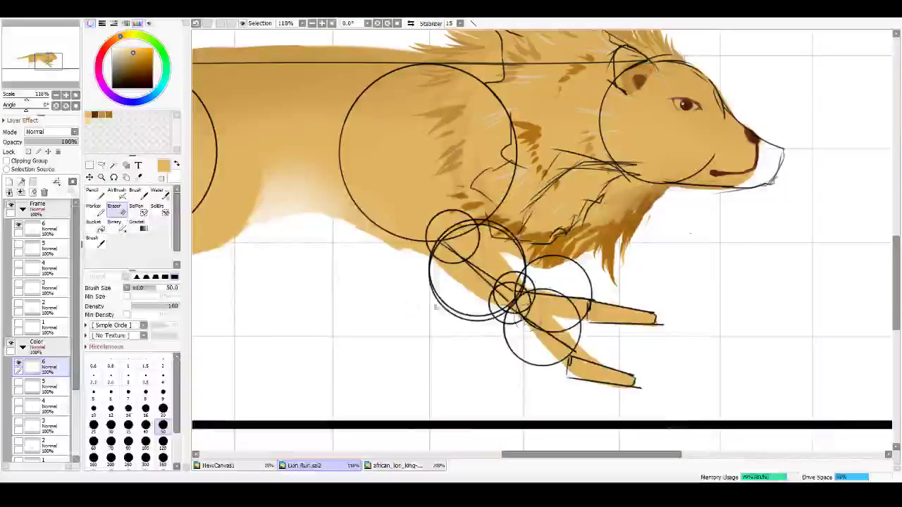
# Step: Paint frame 6's hind leg in light tan with the size 70 AirBrush, from the thigh past the hock to the paw
pyautogui.moveTo(243, 299); pyautogui.dragTo(481, 260)
pyautogui.press('b')
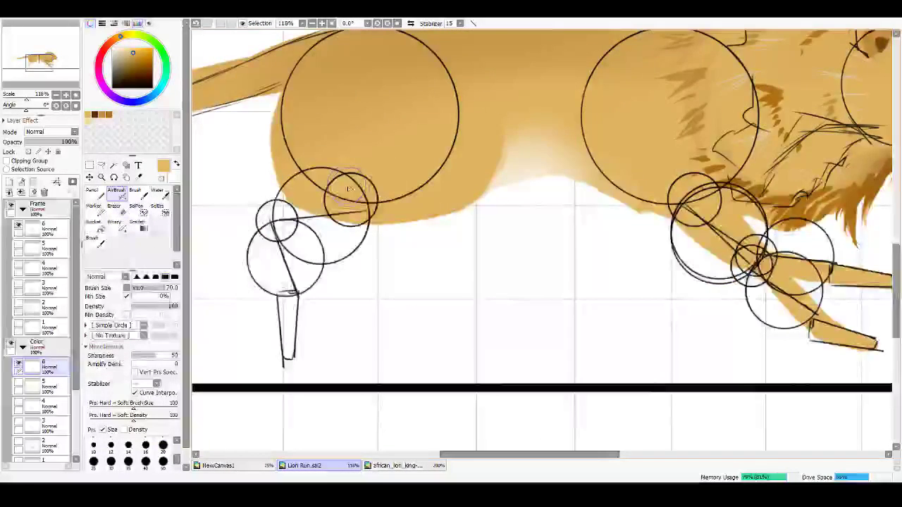
pyautogui.moveTo(458, 184); pyautogui.dragTo(523, 174)
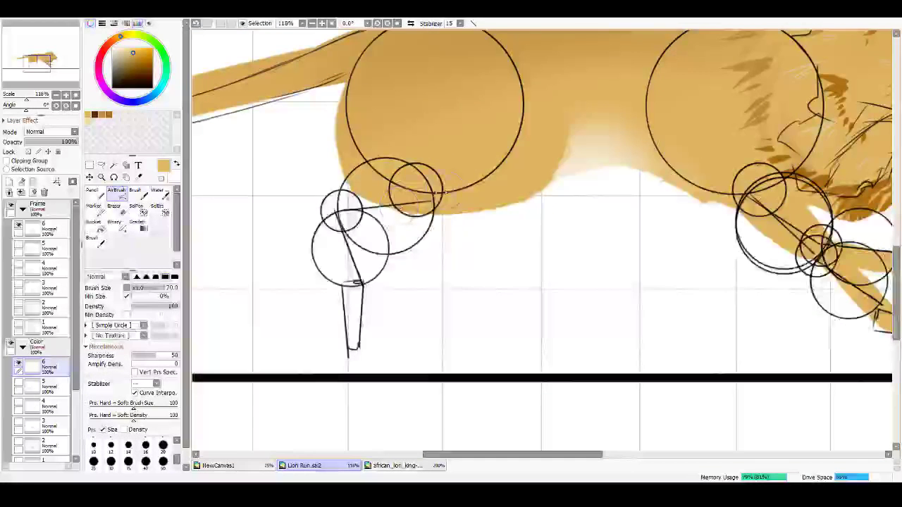
pyautogui.moveTo(418, 202)
pyautogui.mouseDown()
pyautogui.moveTo(350, 210)
pyautogui.moveTo(345, 201)
pyautogui.mouseUp()
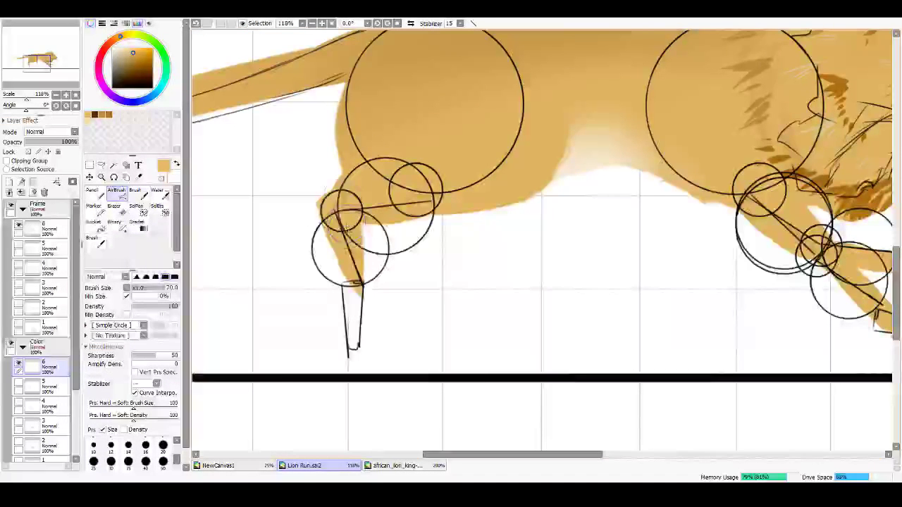
pyautogui.moveTo(357, 293); pyautogui.dragTo(350, 337)
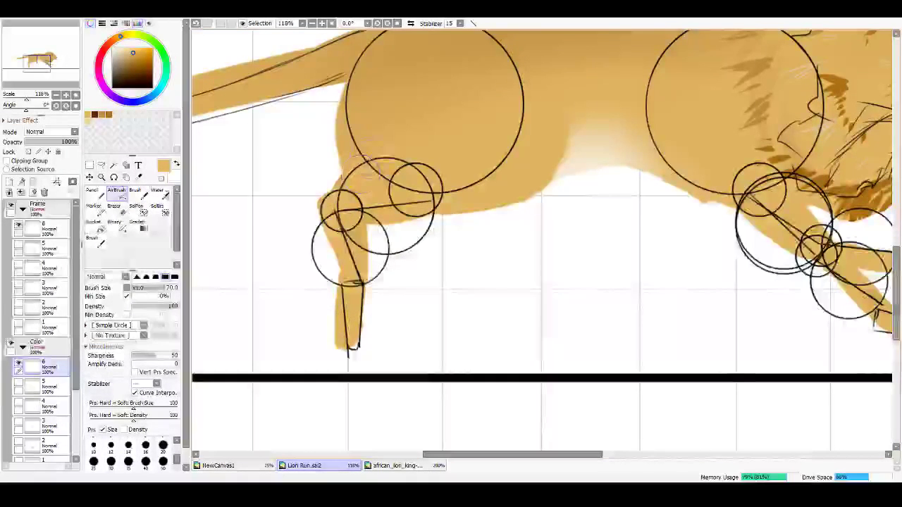
# Step: Clean up the hind leg's underside between thigh and hock with the size 50 Eraser and light tan AirBrush
pyautogui.press('e')
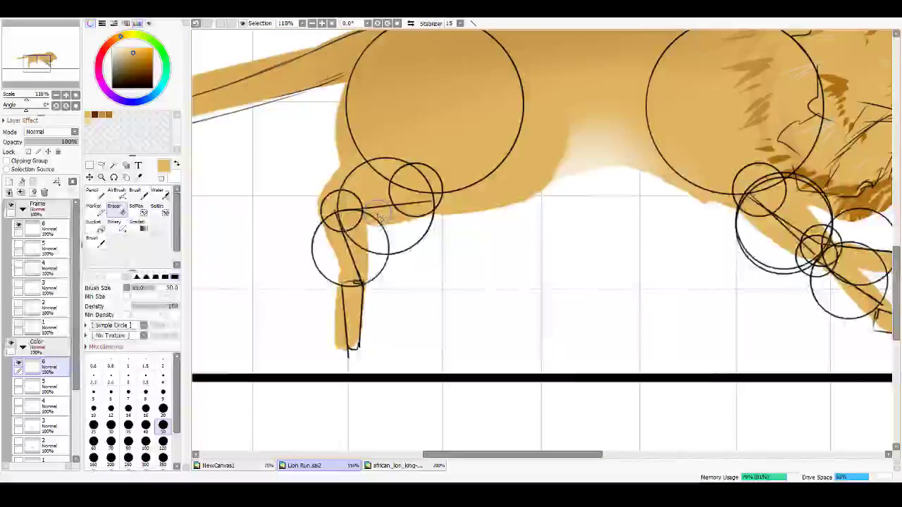
pyautogui.press('e')
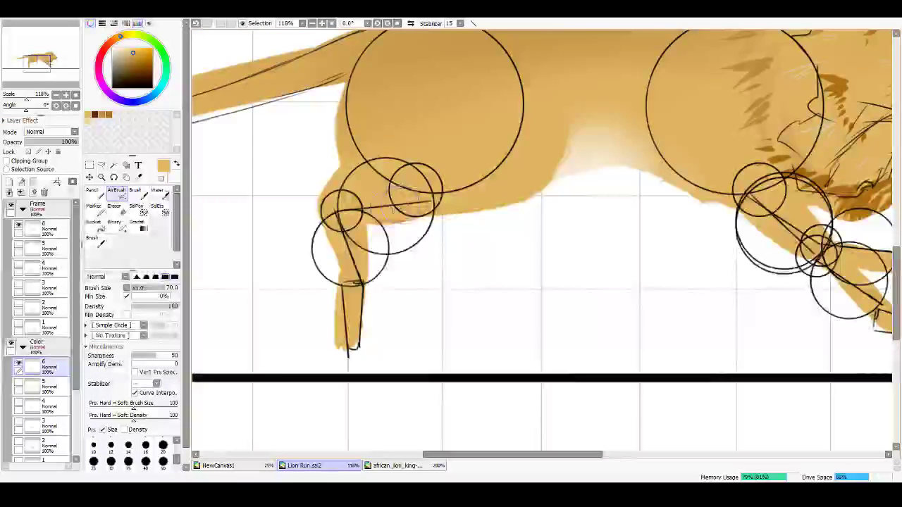
pyautogui.moveTo(393, 212)
pyautogui.mouseDown()
pyautogui.moveTo(458, 204)
pyautogui.moveTo(477, 192)
pyautogui.mouseUp()
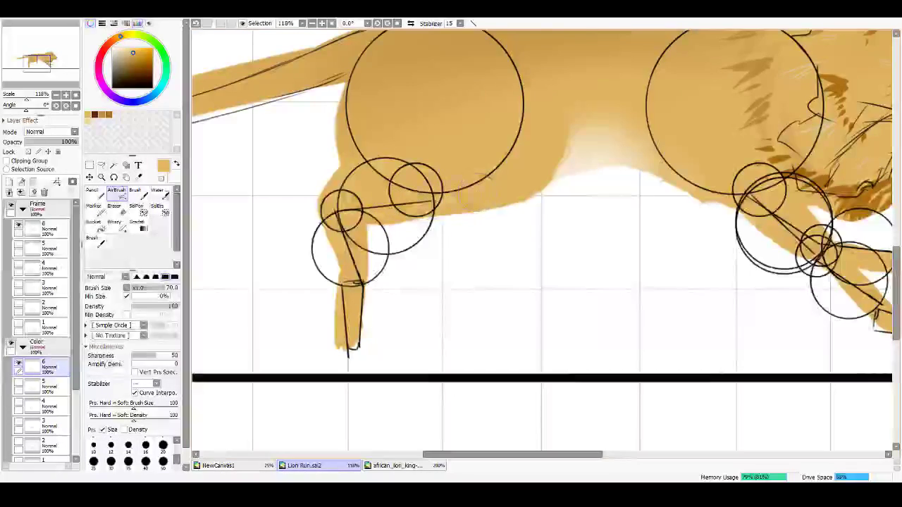
pyautogui.moveTo(499, 161); pyautogui.dragTo(449, 208)
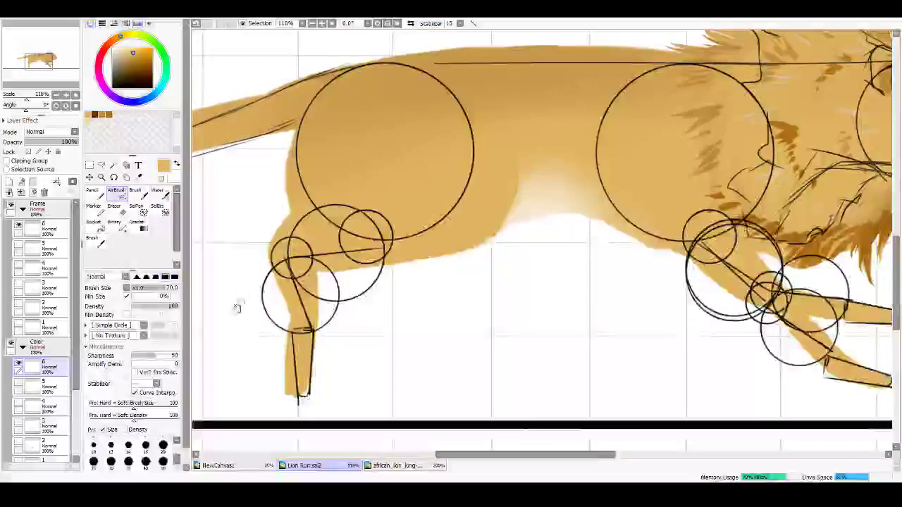
# Step: Trim and round the tip of the hind paw on colour layer 6 with the size 50 Eraser
pyautogui.moveTo(237, 306); pyautogui.dragTo(297, 237)
pyautogui.moveTo(322, 323); pyautogui.dragTo(369, 366)
pyautogui.hotkey('ctrl', 'z')
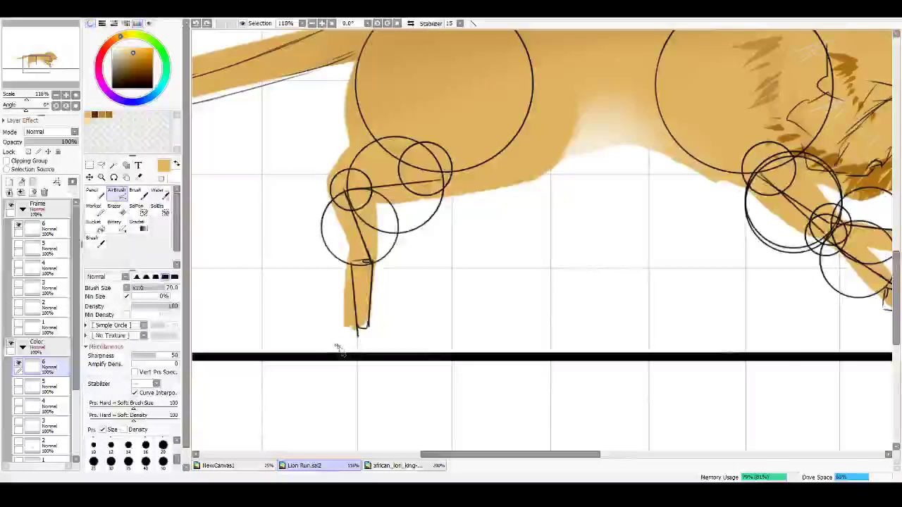
pyautogui.press('e')
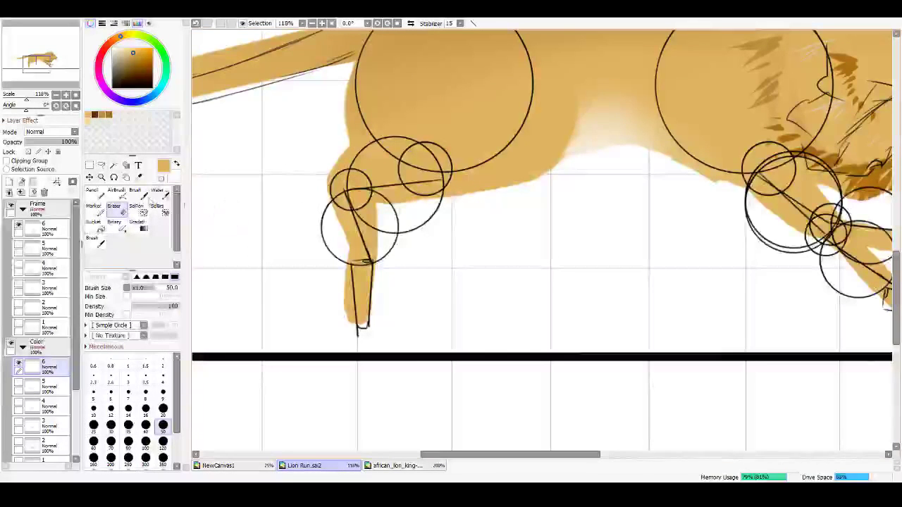
pyautogui.press('b')
pyautogui.moveTo(423, 224); pyautogui.dragTo(394, 207)
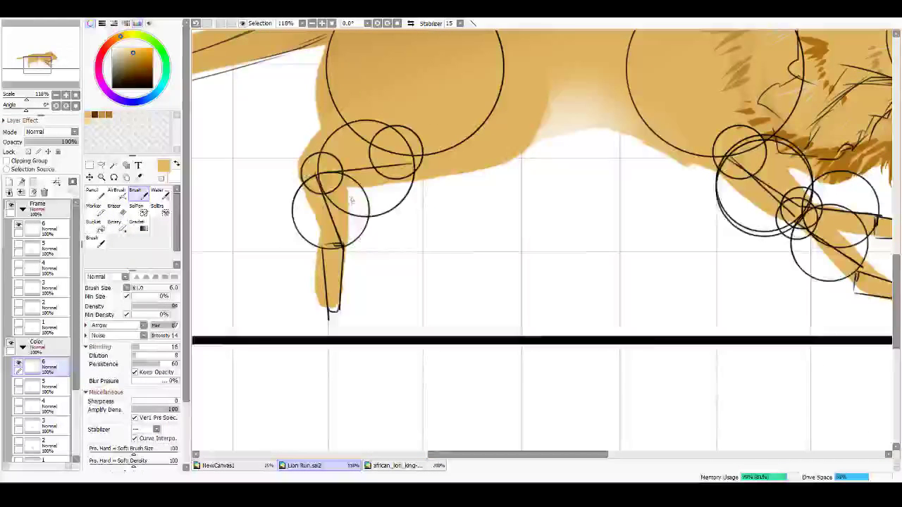
# Step: Paint frame 6's second hind leg in light tan behind the first with the size 70 AirBrush, from hock to paw
pyautogui.press('v')
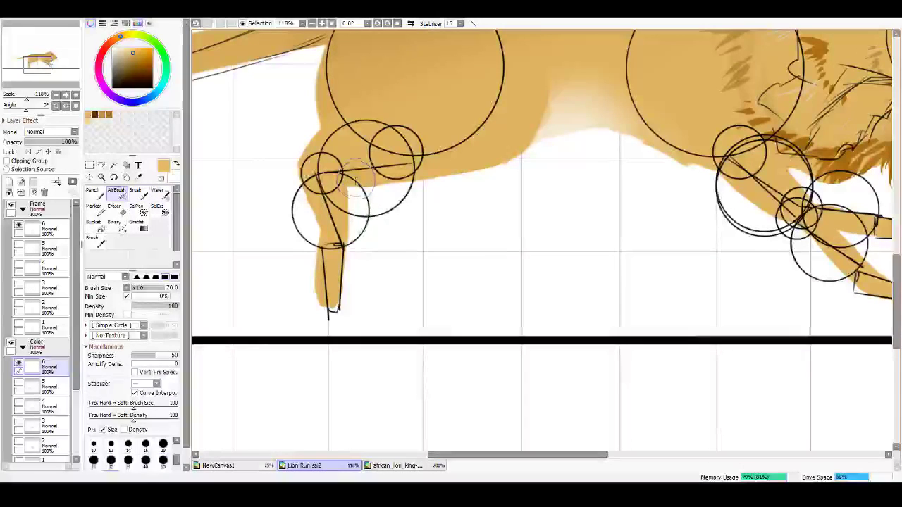
pyautogui.hotkey('ctrl', 'z')
pyautogui.moveTo(326, 189); pyautogui.dragTo(303, 240)
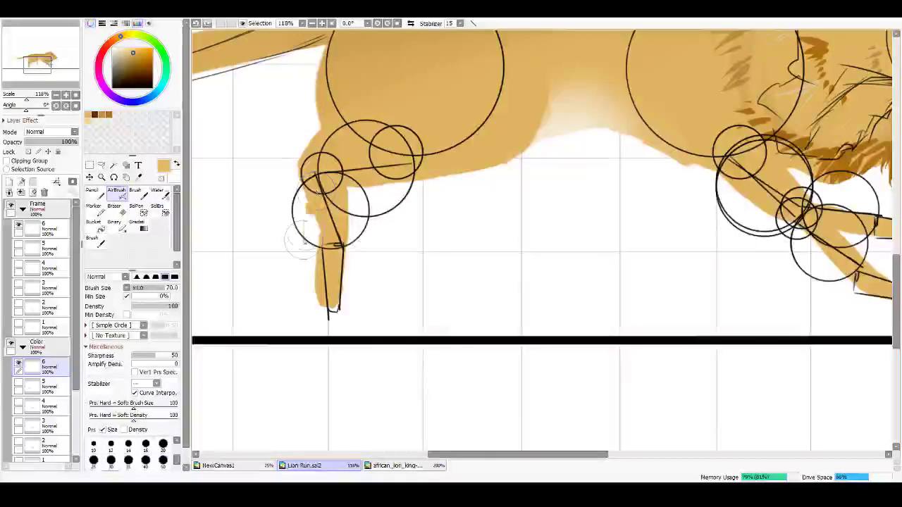
pyautogui.hotkey('ctrl', 'z')
pyautogui.moveTo(316, 204)
pyautogui.mouseDown()
pyautogui.moveTo(306, 258)
pyautogui.moveTo(278, 260)
pyautogui.moveTo(310, 236)
pyautogui.moveTo(313, 218)
pyautogui.moveTo(296, 291)
pyautogui.moveTo(313, 189)
pyautogui.moveTo(299, 296)
pyautogui.moveTo(289, 276)
pyautogui.moveTo(288, 287)
pyautogui.moveTo(294, 249)
pyautogui.moveTo(287, 282)
pyautogui.mouseUp()
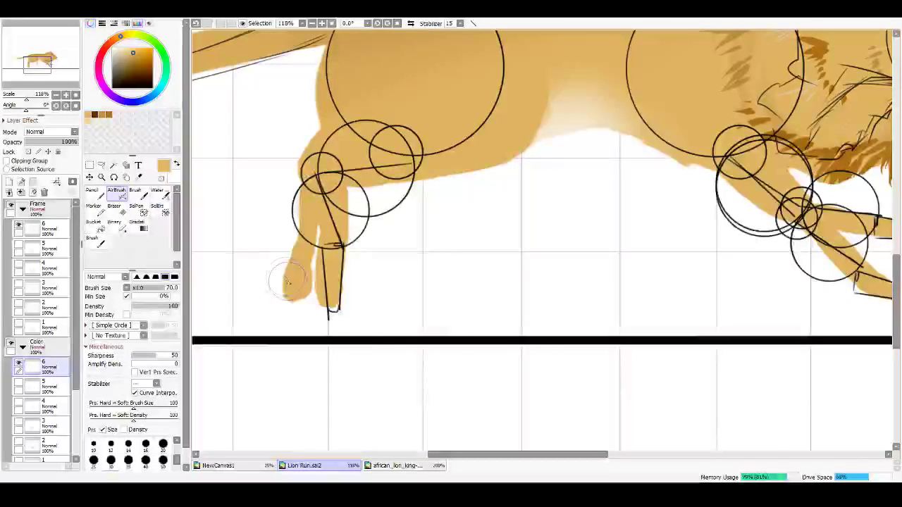
# Step: Trim the inner edge of the rearmost hind paw with the size 9 Eraser to slim it and separate the two legs
pyautogui.press('e')
pyautogui.press('[')
pyautogui.press('[')
pyautogui.press('[')
pyautogui.press('[')
pyautogui.press('[')
pyautogui.press('[')
pyautogui.press('[')
pyautogui.press('[')
pyautogui.press('[')
pyautogui.press('[')
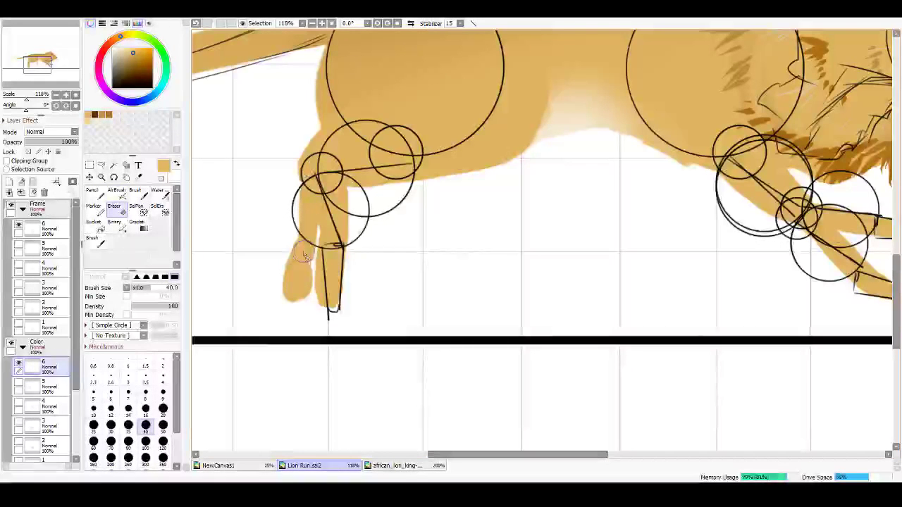
pyautogui.moveTo(302, 298); pyautogui.dragTo(314, 272)
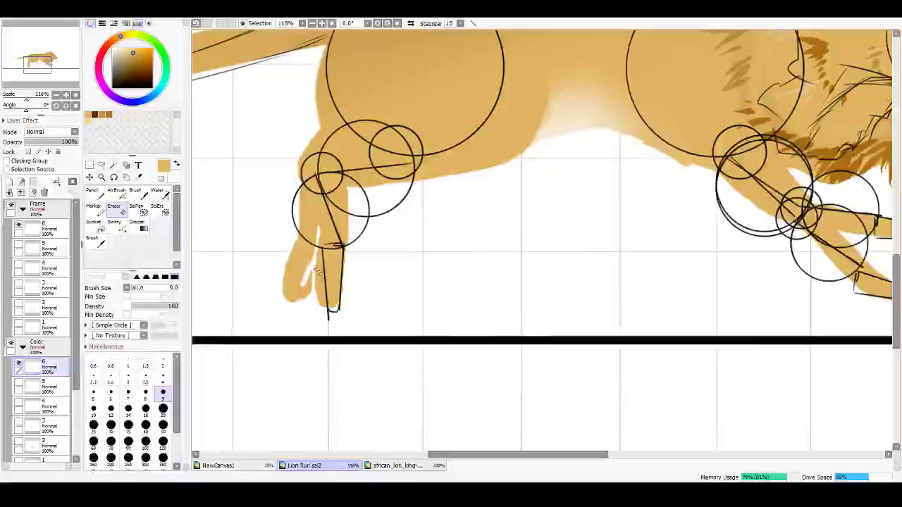
pyautogui.hotkey('ctrl', 'z')
pyautogui.hotkey('ctrl', 'z')
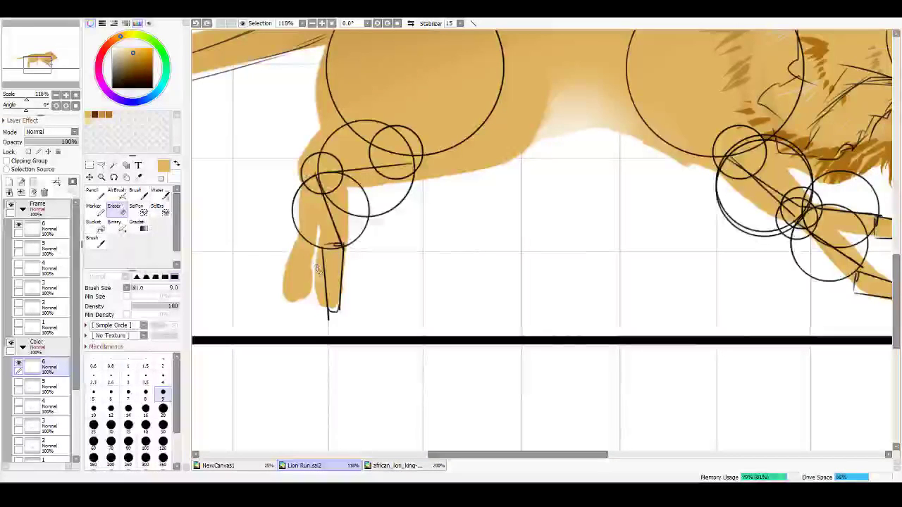
pyautogui.moveTo(308, 269); pyautogui.dragTo(306, 293)
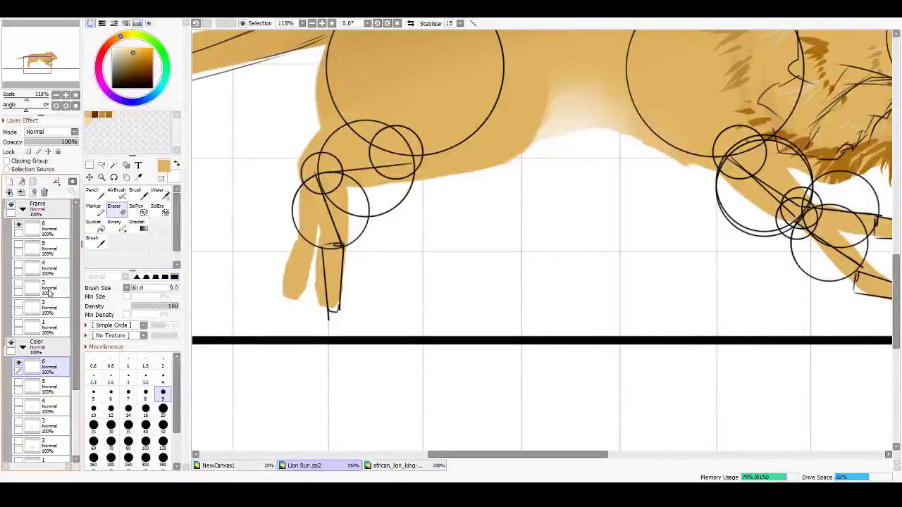
# Step: Add a clipping layer above colour layer 6, set it to Multiply, and choose a darker brown with the AirBrush
pyautogui.click(9, 181)
pyautogui.click(49, 132)
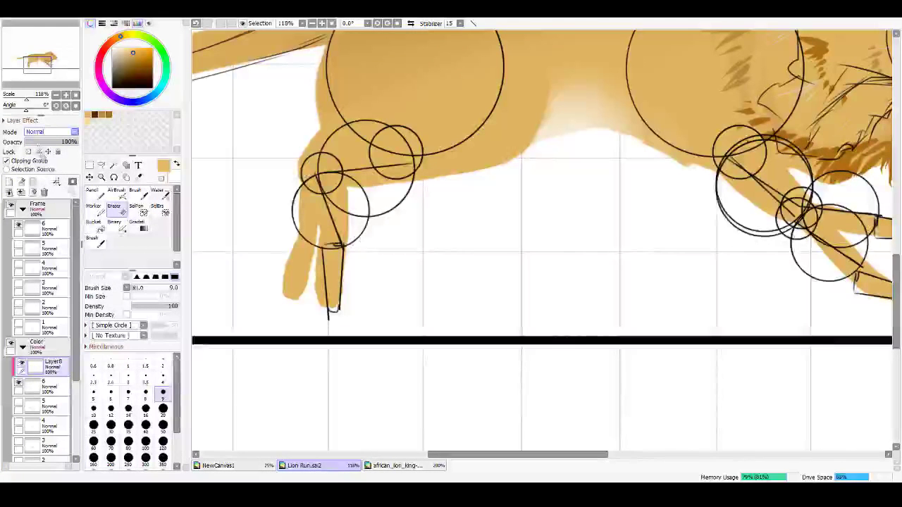
pyautogui.click(42, 151)
pyautogui.click(109, 115)
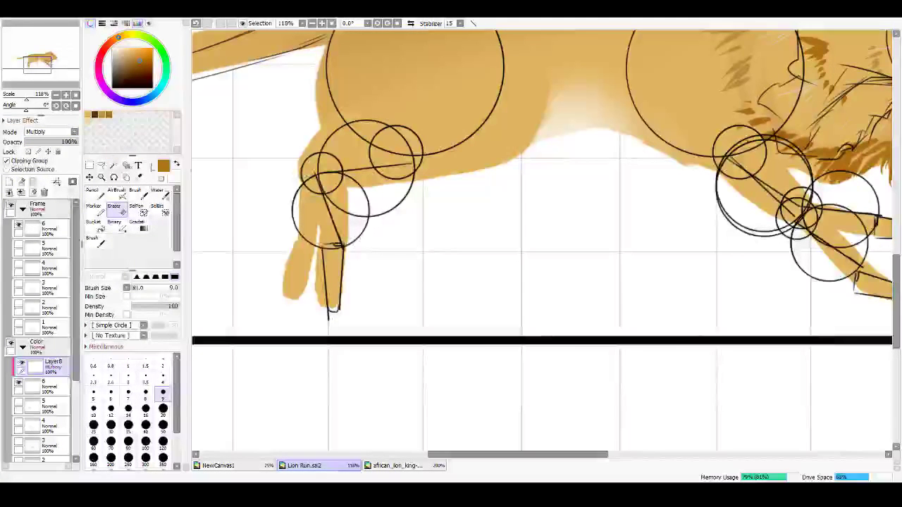
pyautogui.press('b')
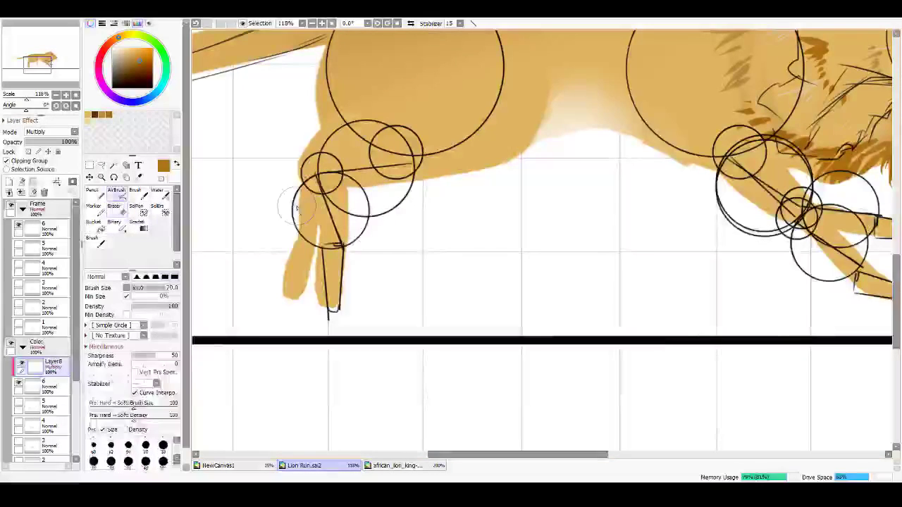
pyautogui.press('c')
pyautogui.press('b')
# Step: Shade the far hind leg and far front leg dark brown on the Multiply layer and merge it into colour layer 6
pyautogui.moveTo(301, 198)
pyautogui.mouseDown()
pyautogui.moveTo(290, 260)
pyautogui.moveTo(296, 194)
pyautogui.moveTo(298, 253)
pyautogui.moveTo(296, 188)
pyautogui.moveTo(312, 255)
pyautogui.moveTo(307, 209)
pyautogui.moveTo(311, 230)
pyautogui.moveTo(298, 243)
pyautogui.moveTo(285, 306)
pyautogui.moveTo(289, 252)
pyautogui.mouseUp()
pyautogui.moveTo(801, 199)
pyautogui.mouseDown()
pyautogui.moveTo(536, 241)
pyautogui.moveTo(616, 274)
pyautogui.mouseUp()
pyautogui.moveTo(562, 247)
pyautogui.mouseDown()
pyautogui.moveTo(597, 271)
pyautogui.moveTo(572, 238)
pyautogui.moveTo(585, 269)
pyautogui.moveTo(570, 239)
pyautogui.moveTo(605, 274)
pyautogui.moveTo(570, 251)
pyautogui.moveTo(663, 276)
pyautogui.moveTo(648, 272)
pyautogui.moveTo(671, 262)
pyautogui.moveTo(634, 255)
pyautogui.mouseUp()
pyautogui.moveTo(415, 260); pyautogui.dragTo(698, 303)
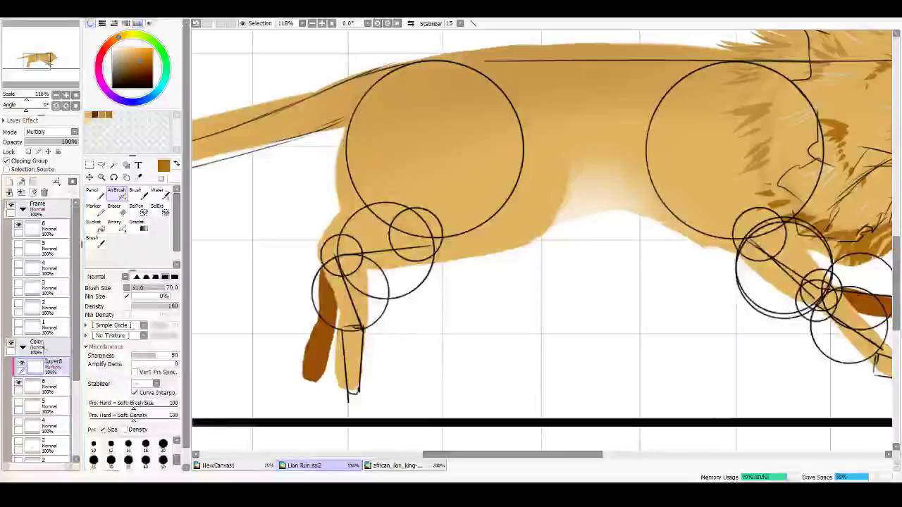
pyautogui.hotkey('ctrl', 'e')
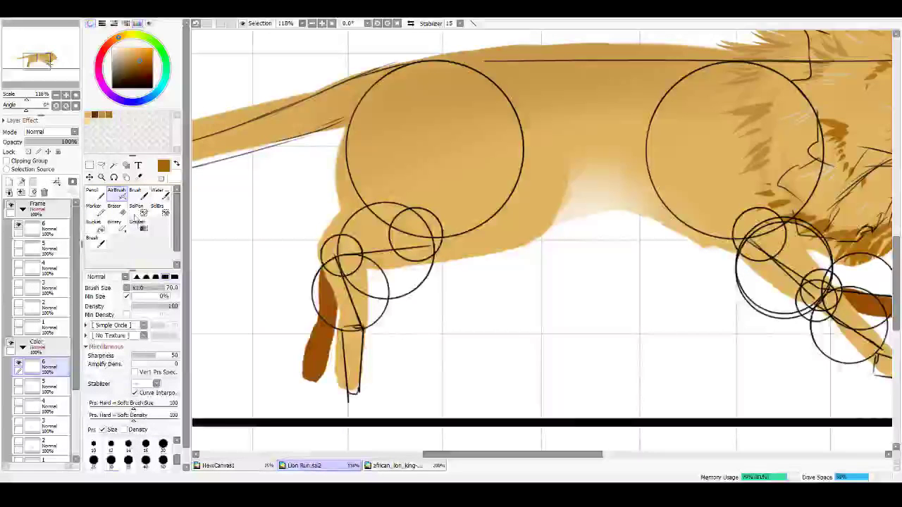
# Step: Hide frame 6's sketch and outline the hind leg's underside and rear edge in brown with the size 6 Brush
pyautogui.click(18, 224)
pyautogui.moveTo(238, 233); pyautogui.dragTo(237, 239)
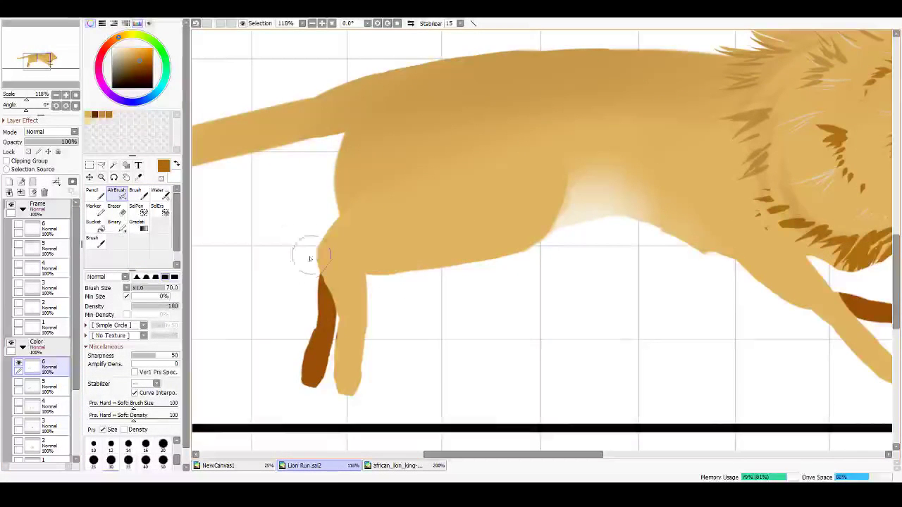
pyautogui.press('b')
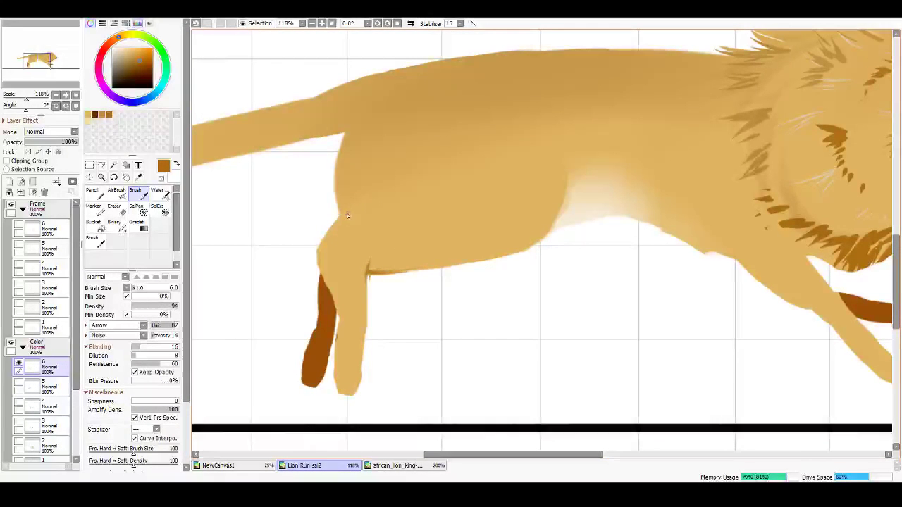
pyautogui.press('e')
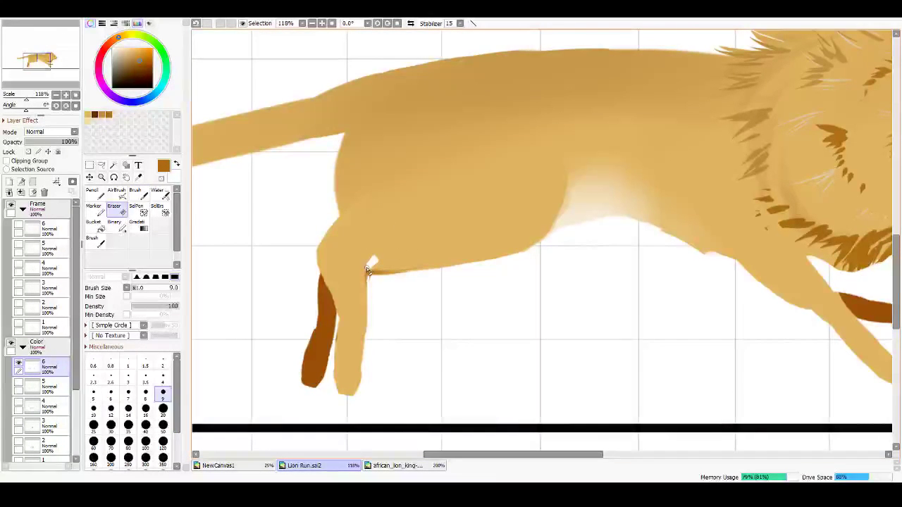
pyautogui.hotkey('ctrl', 'z')
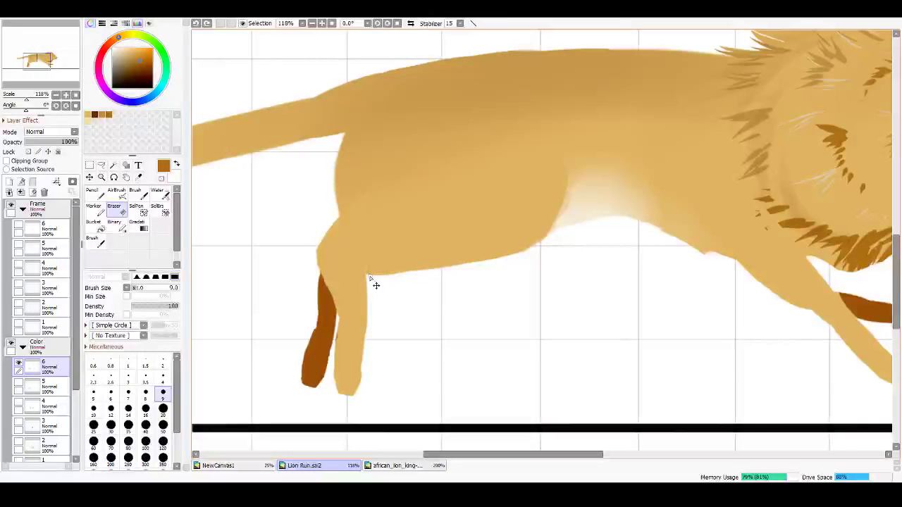
pyautogui.press('b')
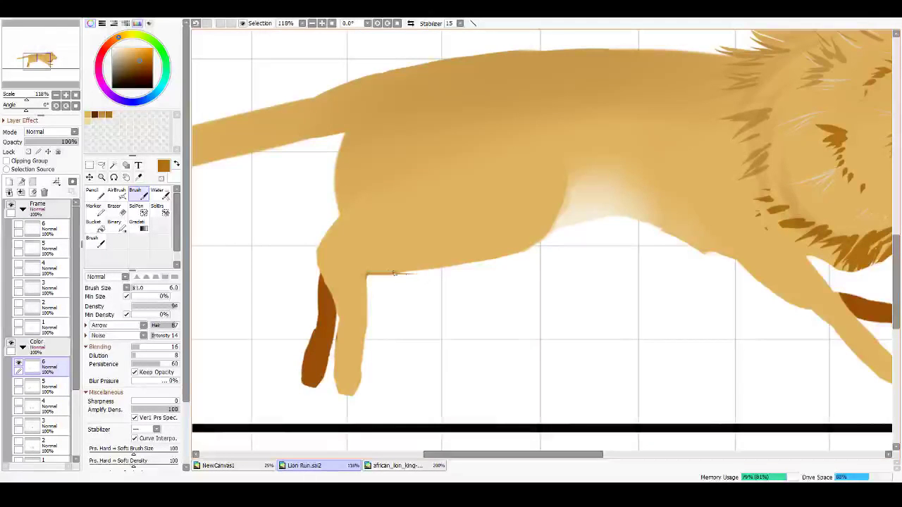
pyautogui.moveTo(370, 275)
pyautogui.mouseDown()
pyautogui.moveTo(401, 270)
pyautogui.moveTo(377, 276)
pyautogui.moveTo(460, 267)
pyautogui.mouseUp()
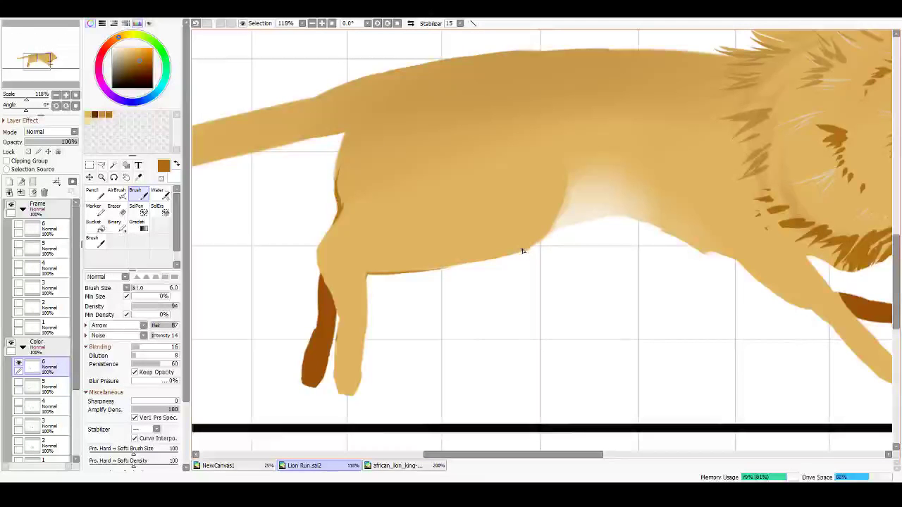
# Step: Outline the front edge of the hind thigh in brown, curving from the underside up into the flank
pyautogui.moveTo(543, 238)
pyautogui.mouseDown()
pyautogui.moveTo(565, 191)
pyautogui.moveTo(553, 222)
pyautogui.moveTo(568, 158)
pyautogui.mouseUp()
pyautogui.hotkey('ctrl', 'z')
pyautogui.moveTo(555, 223); pyautogui.dragTo(568, 141)
pyautogui.hotkey('ctrl', 'z')
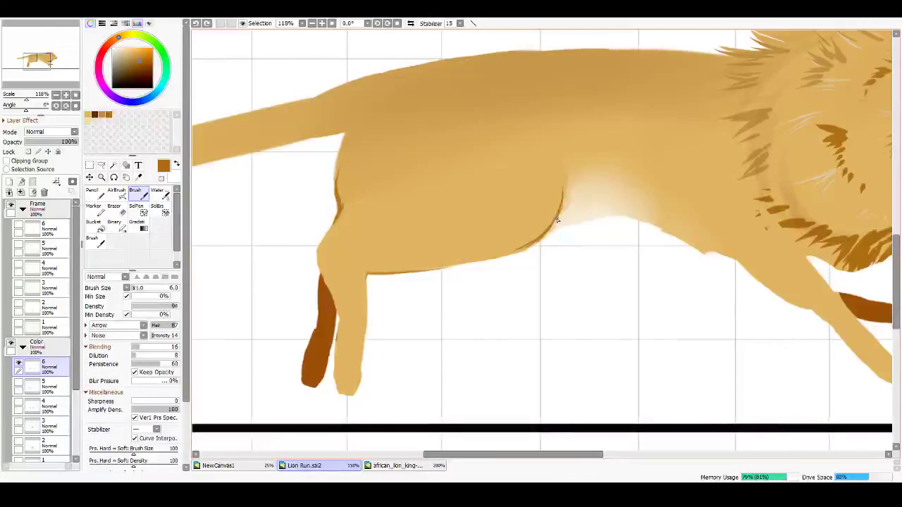
pyautogui.moveTo(557, 217); pyautogui.dragTo(568, 150)
pyautogui.hotkey('ctrl', 'z')
pyautogui.hotkey('ctrl', 'z')
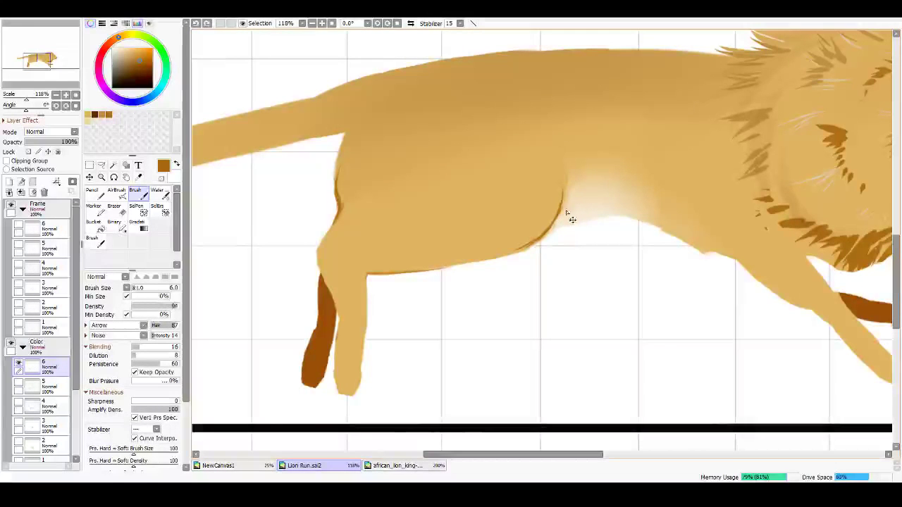
pyautogui.moveTo(559, 217); pyautogui.dragTo(579, 143)
pyautogui.hotkey('ctrl', 'z')
pyautogui.moveTo(558, 216); pyautogui.dragTo(562, 144)
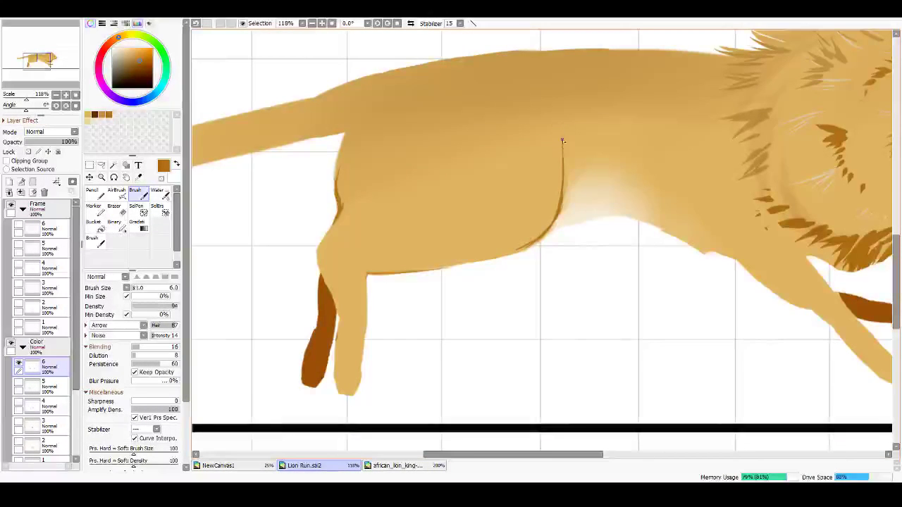
# Step: Draw a brown contour along the near front leg's front edge, from the mane down the upper leg
pyautogui.moveTo(766, 251); pyautogui.dragTo(508, 241)
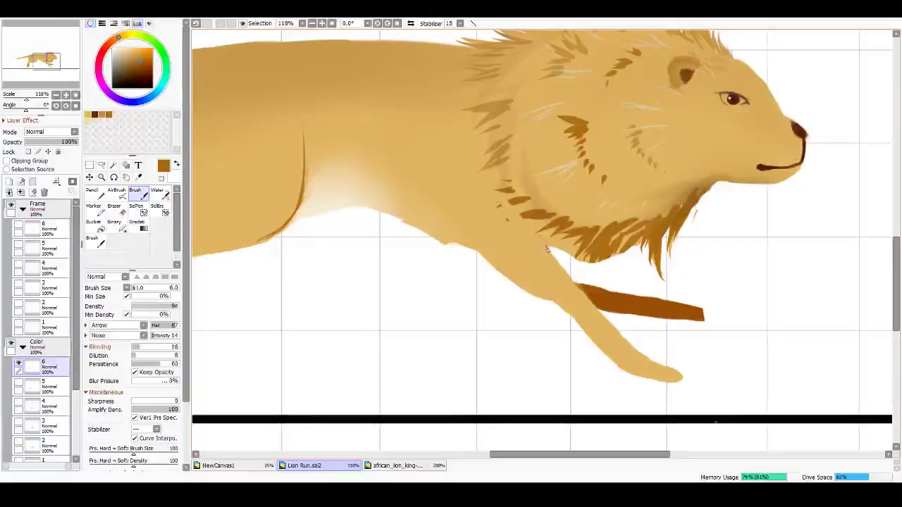
pyautogui.moveTo(518, 219); pyautogui.dragTo(504, 196)
pyautogui.moveTo(535, 237)
pyautogui.mouseDown()
pyautogui.moveTo(485, 172)
pyautogui.moveTo(531, 237)
pyautogui.mouseUp()
pyautogui.hotkey('ctrl', 'z')
pyautogui.hotkey('ctrl', 'z')
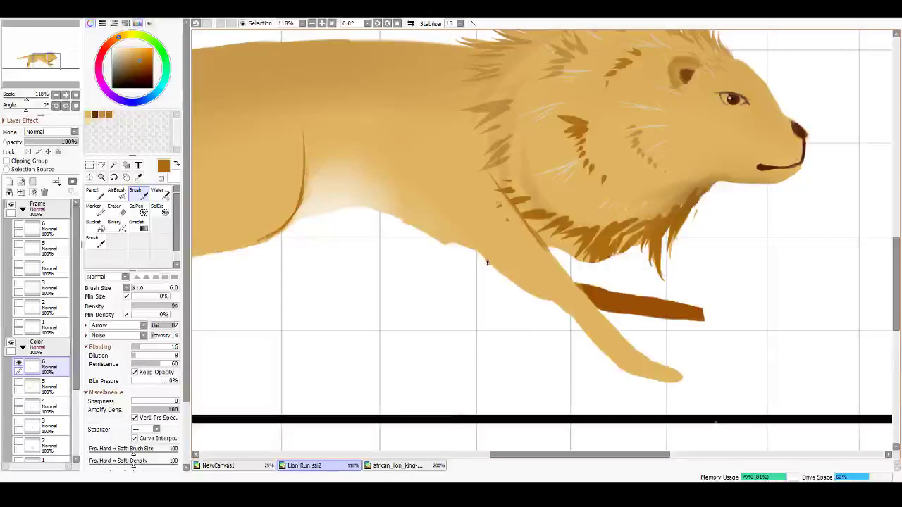
# Step: Outline the rear edge of the near shoulder and upper front leg in brown, from the belly area down
pyautogui.moveTo(478, 256)
pyautogui.mouseDown()
pyautogui.moveTo(407, 195)
pyautogui.moveTo(453, 241)
pyautogui.moveTo(398, 166)
pyautogui.moveTo(420, 206)
pyautogui.moveTo(404, 155)
pyautogui.moveTo(416, 189)
pyautogui.mouseUp()
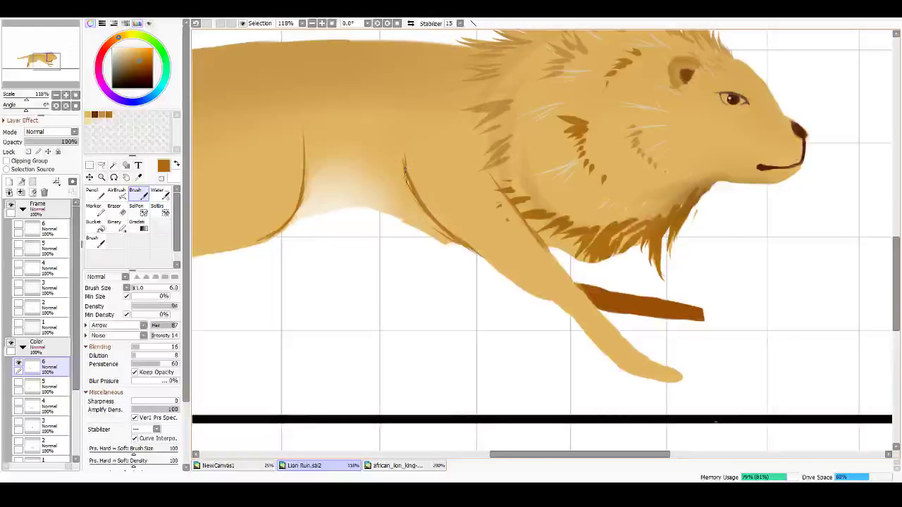
pyautogui.moveTo(402, 163); pyautogui.dragTo(405, 145)
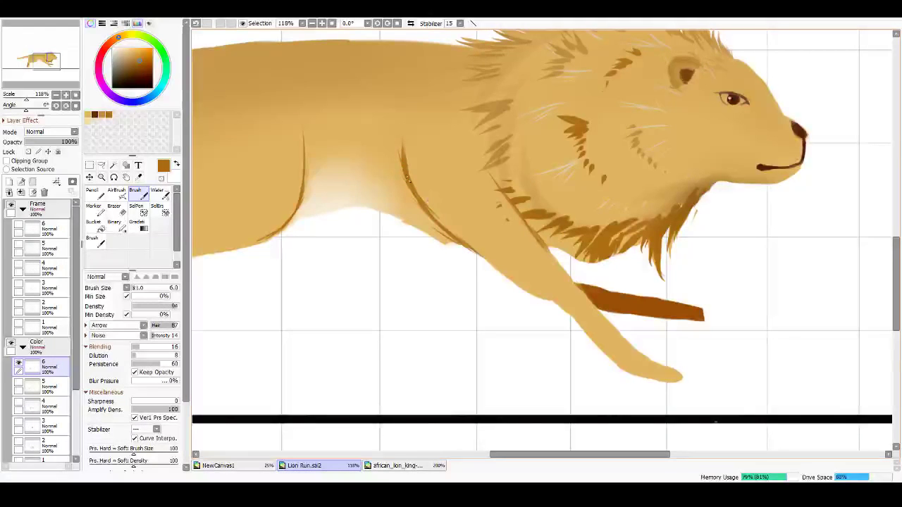
pyautogui.moveTo(431, 219)
pyautogui.mouseDown()
pyautogui.moveTo(582, 324)
pyautogui.moveTo(517, 268)
pyautogui.mouseUp()
pyautogui.hotkey('ctrl', 'z')
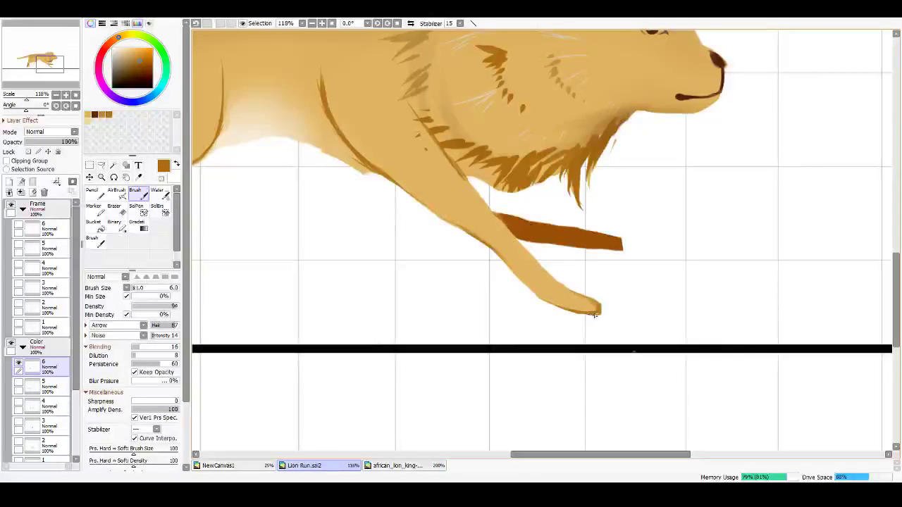
# Step: Outline the near front leg's lower edge and paw in brown with the size 6 Brush
pyautogui.moveTo(413, 181); pyautogui.dragTo(584, 315)
pyautogui.moveTo(494, 229); pyautogui.dragTo(577, 276)
pyautogui.moveTo(450, 198); pyautogui.dragTo(512, 173)
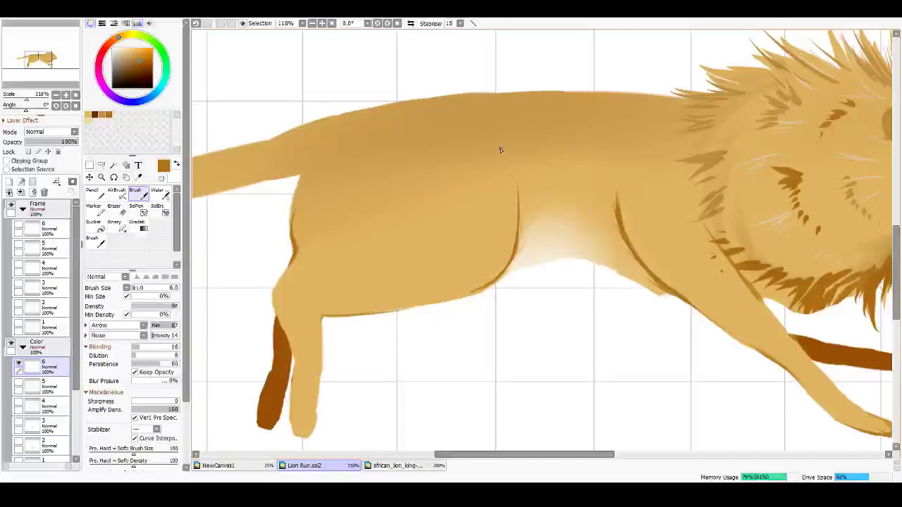
# Step: Examine frame 6's shaded legs on the whole lion and up close around the mane, toggling colour layer 6's visibility
pyautogui.scroll(1, 526, 159)
pyautogui.scroll(-3, 525, 174)
pyautogui.scroll(-1, 536, 177)
pyautogui.scroll(3, 536, 176)
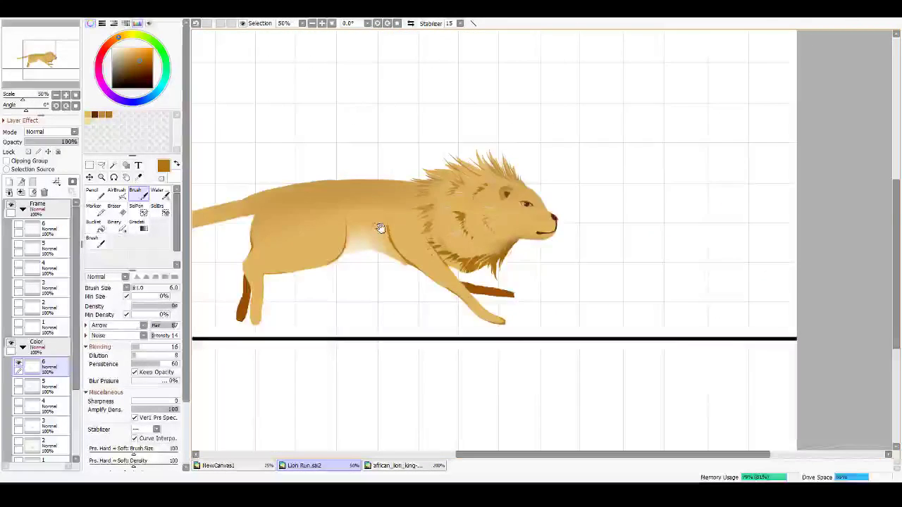
pyautogui.scroll(1, 437, 204)
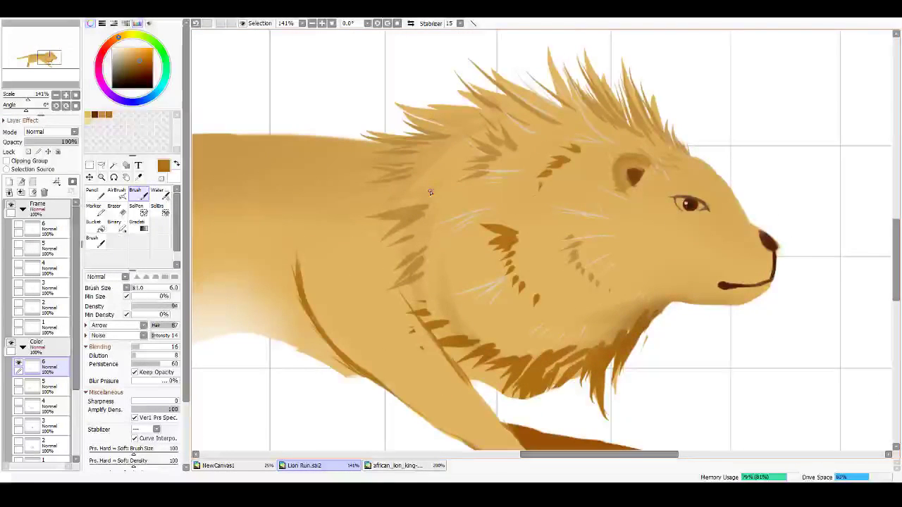
pyautogui.scroll(1, 653, 251)
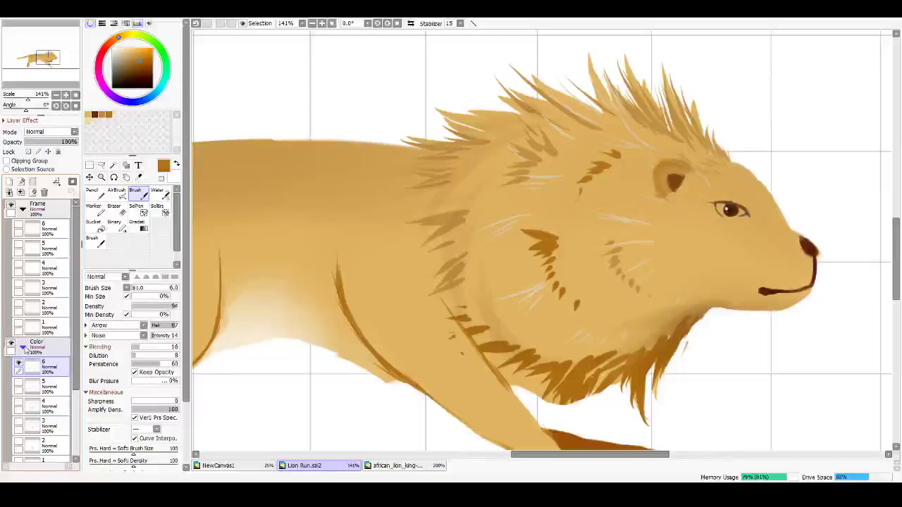
pyautogui.click(24, 348)
pyautogui.click(24, 349)
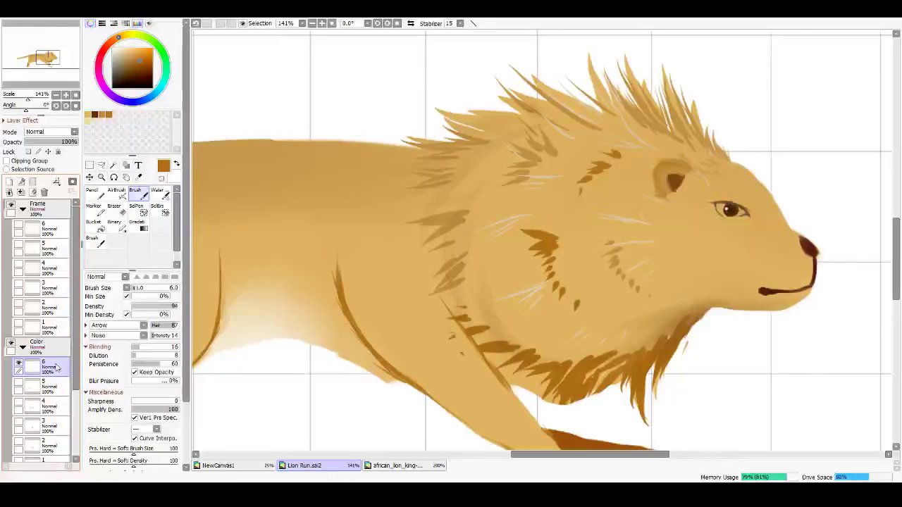
pyautogui.scroll(-3, 306, 232)
pyautogui.scroll(-3, 308, 236)
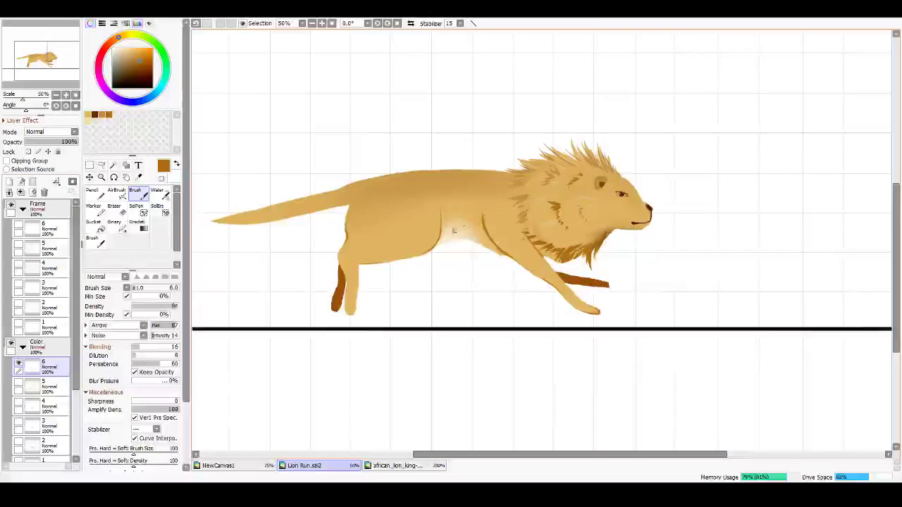
pyautogui.click(19, 363)
pyautogui.click(19, 363)
# Step: Select the Body layer and add light brown strands to the mane's upper rear edge with the size 12 Brush
pyautogui.scroll(-3, 46, 346)
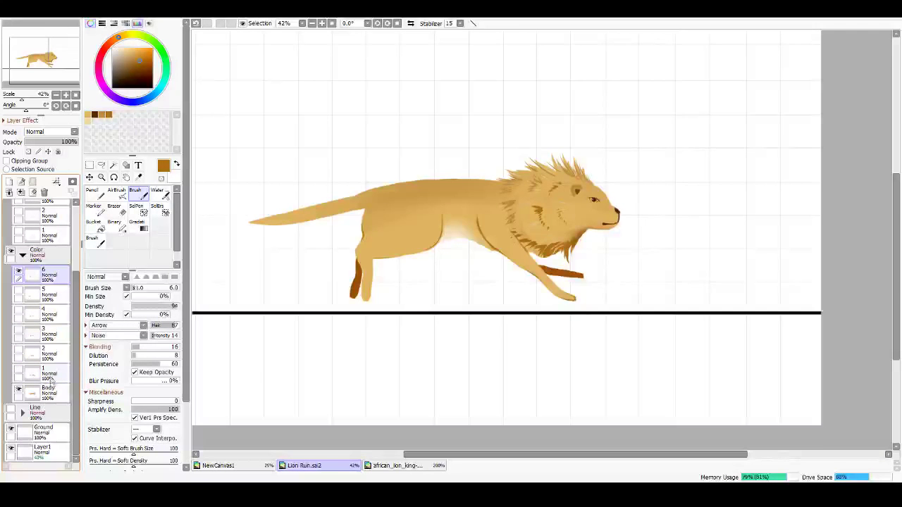
pyautogui.click(49, 393)
pyautogui.moveTo(442, 201); pyautogui.dragTo(421, 257)
pyautogui.scroll(7, 421, 257)
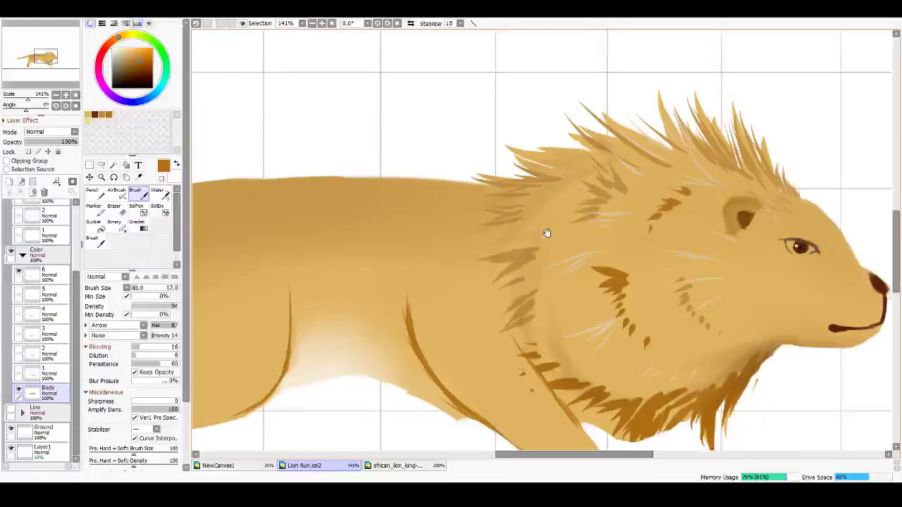
pyautogui.moveTo(546, 233); pyautogui.dragTo(536, 235)
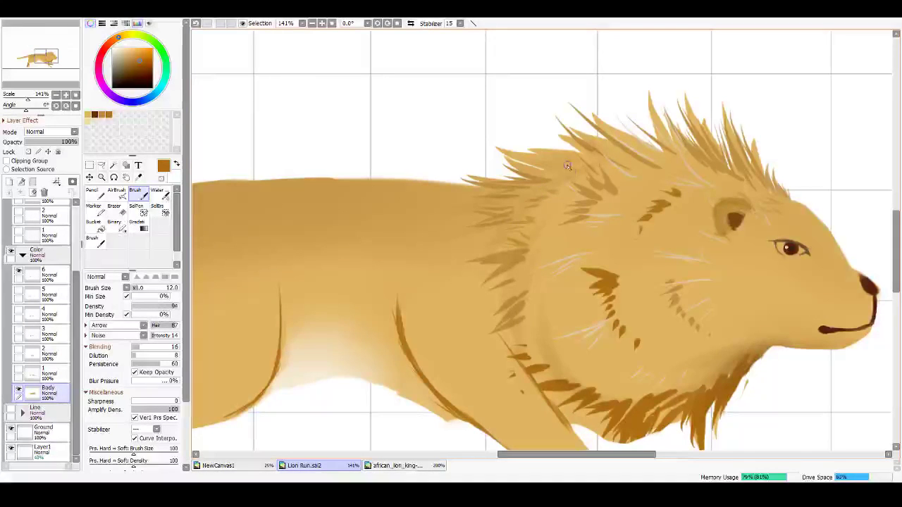
pyautogui.moveTo(526, 127); pyautogui.dragTo(552, 162)
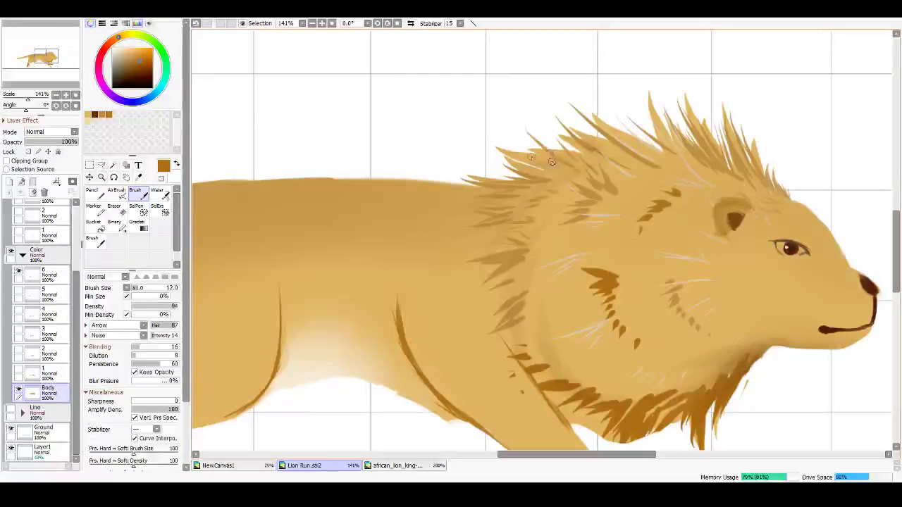
# Step: Pick the dark brown swatch and paint thin strands across the mane's crest and inner tufts behind the ear
pyautogui.click(95, 114)
pyautogui.moveTo(673, 141)
pyautogui.mouseDown()
pyautogui.moveTo(633, 121)
pyautogui.moveTo(645, 145)
pyautogui.moveTo(612, 112)
pyautogui.mouseUp()
pyautogui.moveTo(649, 153)
pyautogui.mouseDown()
pyautogui.moveTo(606, 109)
pyautogui.moveTo(596, 141)
pyautogui.moveTo(578, 111)
pyautogui.mouseUp()
pyautogui.moveTo(620, 150); pyautogui.dragTo(537, 119)
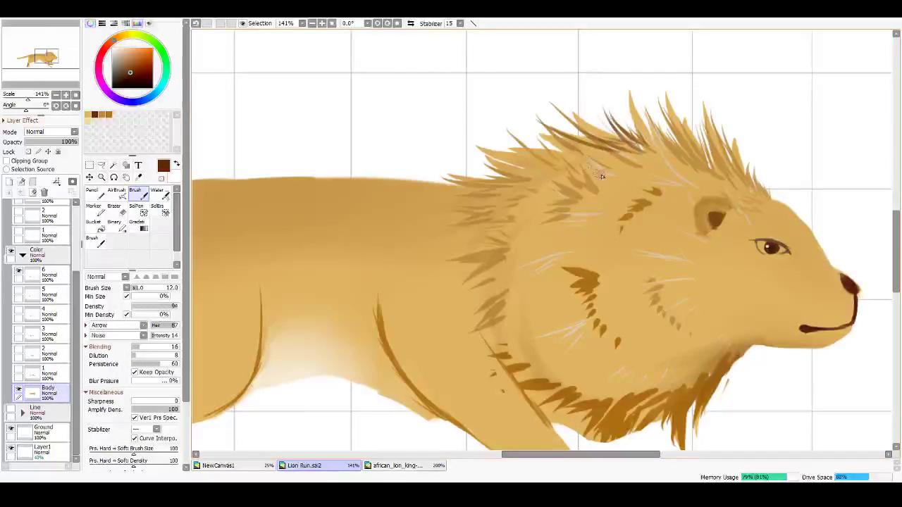
pyautogui.moveTo(607, 171)
pyautogui.mouseDown()
pyautogui.moveTo(577, 191)
pyautogui.moveTo(586, 205)
pyautogui.moveTo(550, 204)
pyautogui.mouseUp()
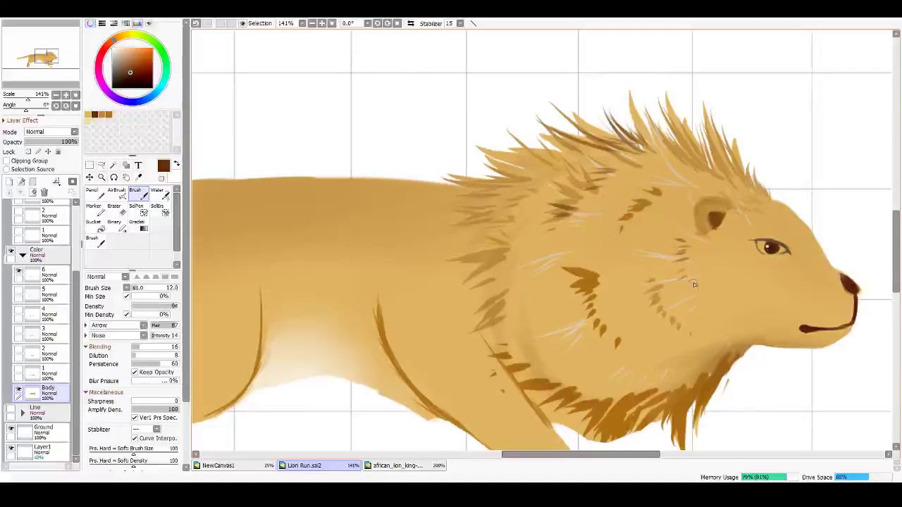
# Step: Paint dark brown fur beneath the lion's jaw and throat, enlarging the Brush to size 35 for broader strokes
pyautogui.moveTo(724, 327)
pyautogui.mouseDown()
pyautogui.moveTo(724, 350)
pyautogui.moveTo(748, 347)
pyautogui.moveTo(745, 373)
pyautogui.moveTo(753, 350)
pyautogui.moveTo(742, 377)
pyautogui.moveTo(749, 346)
pyautogui.moveTo(724, 374)
pyautogui.mouseUp()
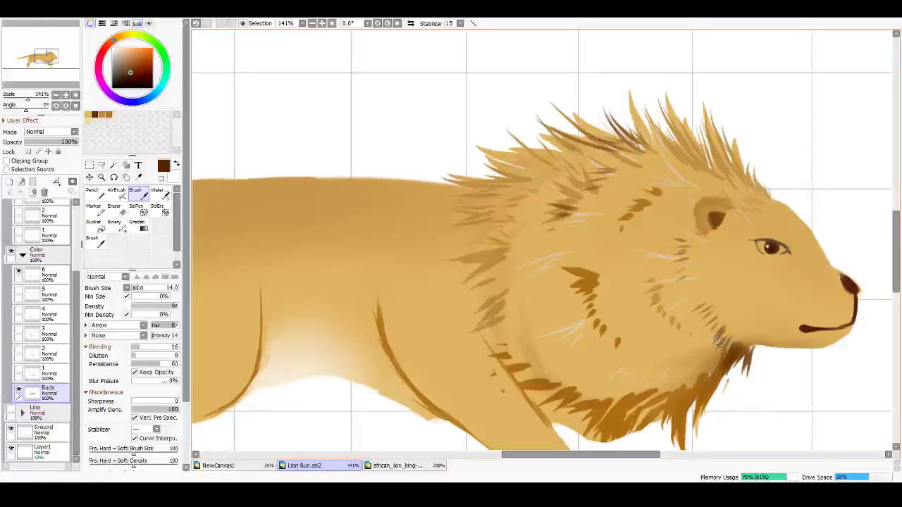
pyautogui.press(']')
pyautogui.press(']')
pyautogui.press(']')
pyautogui.press(']')
pyautogui.press(']')
pyautogui.press(']')
pyautogui.moveTo(731, 347)
pyautogui.mouseDown()
pyautogui.moveTo(712, 385)
pyautogui.moveTo(715, 344)
pyautogui.moveTo(719, 351)
pyautogui.moveTo(685, 358)
pyautogui.moveTo(720, 346)
pyautogui.moveTo(696, 372)
pyautogui.moveTo(729, 356)
pyautogui.moveTo(703, 412)
pyautogui.moveTo(726, 388)
pyautogui.mouseUp()
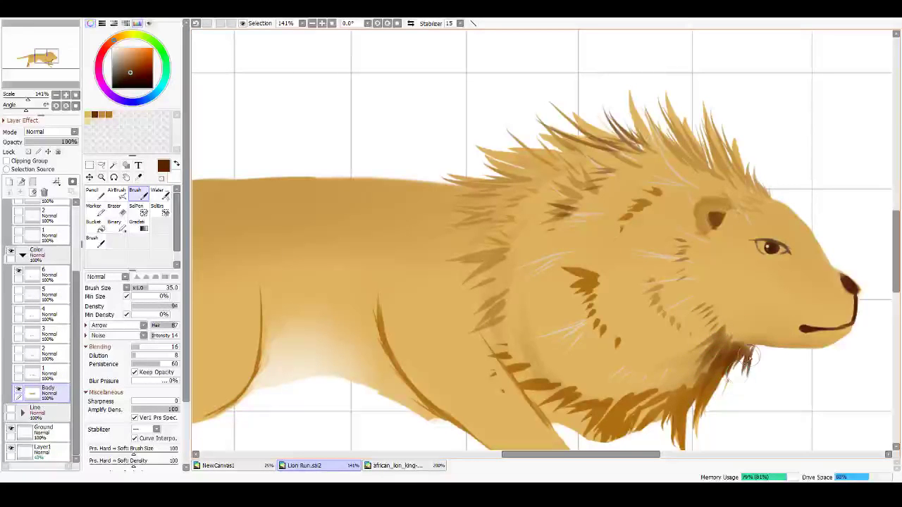
pyautogui.moveTo(761, 344)
pyautogui.mouseDown()
pyautogui.moveTo(748, 383)
pyautogui.moveTo(751, 348)
pyautogui.moveTo(739, 392)
pyautogui.moveTo(740, 350)
pyautogui.moveTo(744, 402)
pyautogui.mouseUp()
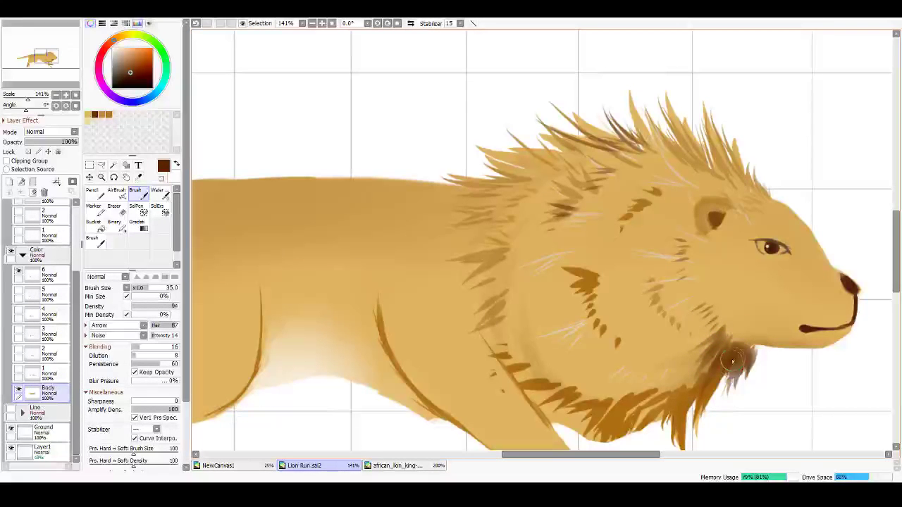
pyautogui.moveTo(736, 356); pyautogui.dragTo(734, 422)
pyautogui.moveTo(764, 344)
pyautogui.mouseDown()
pyautogui.moveTo(746, 384)
pyautogui.moveTo(757, 383)
pyautogui.mouseUp()
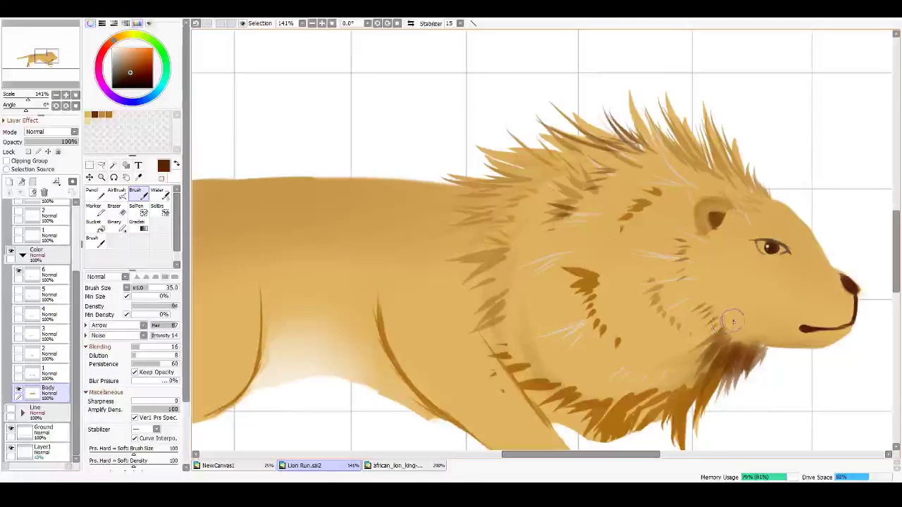
# Step: Continue the dark brown fur strokes from the cheek up around the ear to the mane's front edge above the forehead
pyautogui.moveTo(730, 318)
pyautogui.mouseDown()
pyautogui.moveTo(701, 328)
pyautogui.moveTo(681, 314)
pyautogui.mouseUp()
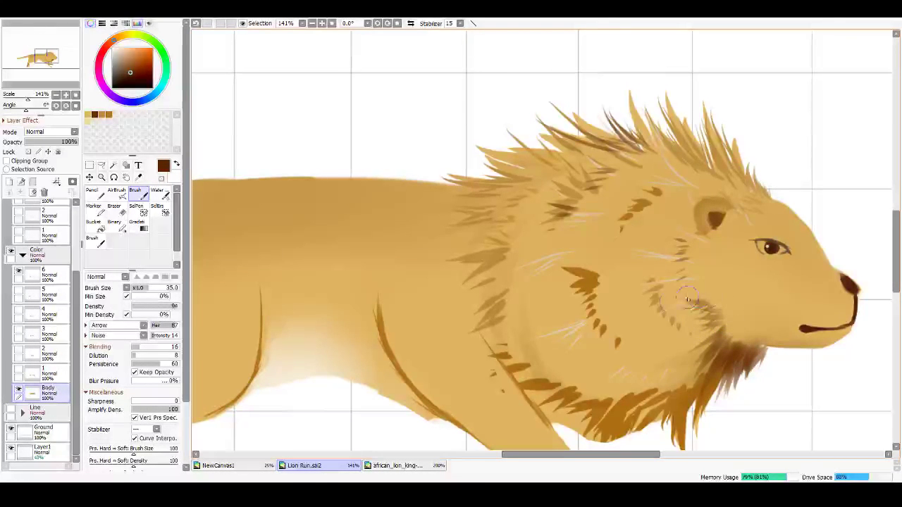
pyautogui.moveTo(716, 290)
pyautogui.mouseDown()
pyautogui.moveTo(671, 299)
pyautogui.moveTo(705, 293)
pyautogui.moveTo(683, 291)
pyautogui.moveTo(679, 279)
pyautogui.mouseUp()
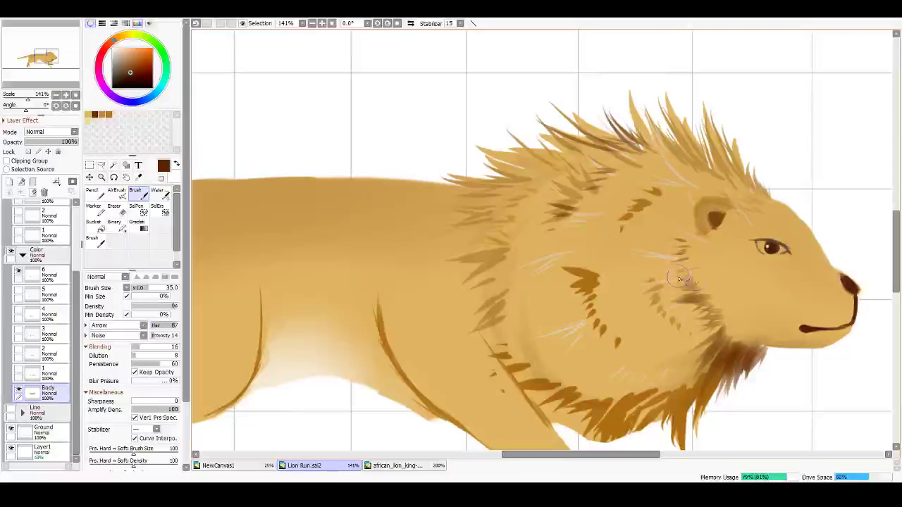
pyautogui.moveTo(711, 227)
pyautogui.mouseDown()
pyautogui.moveTo(677, 202)
pyautogui.moveTo(709, 203)
pyautogui.moveTo(700, 192)
pyautogui.moveTo(711, 186)
pyautogui.moveTo(743, 201)
pyautogui.moveTo(750, 185)
pyautogui.moveTo(746, 166)
pyautogui.moveTo(735, 167)
pyautogui.moveTo(743, 193)
pyautogui.moveTo(740, 165)
pyautogui.moveTo(768, 200)
pyautogui.moveTo(780, 200)
pyautogui.moveTo(778, 207)
pyautogui.moveTo(779, 194)
pyautogui.moveTo(786, 205)
pyautogui.moveTo(765, 190)
pyautogui.moveTo(752, 189)
pyautogui.moveTo(762, 205)
pyautogui.moveTo(740, 186)
pyautogui.moveTo(738, 196)
pyautogui.moveTo(743, 169)
pyautogui.moveTo(749, 180)
pyautogui.moveTo(729, 150)
pyautogui.moveTo(741, 191)
pyautogui.moveTo(711, 130)
pyautogui.moveTo(716, 150)
pyautogui.moveTo(693, 161)
pyautogui.moveTo(738, 168)
pyautogui.moveTo(722, 117)
pyautogui.moveTo(726, 165)
pyautogui.moveTo(714, 160)
pyautogui.moveTo(716, 180)
pyautogui.moveTo(701, 162)
pyautogui.moveTo(734, 192)
pyautogui.mouseUp()
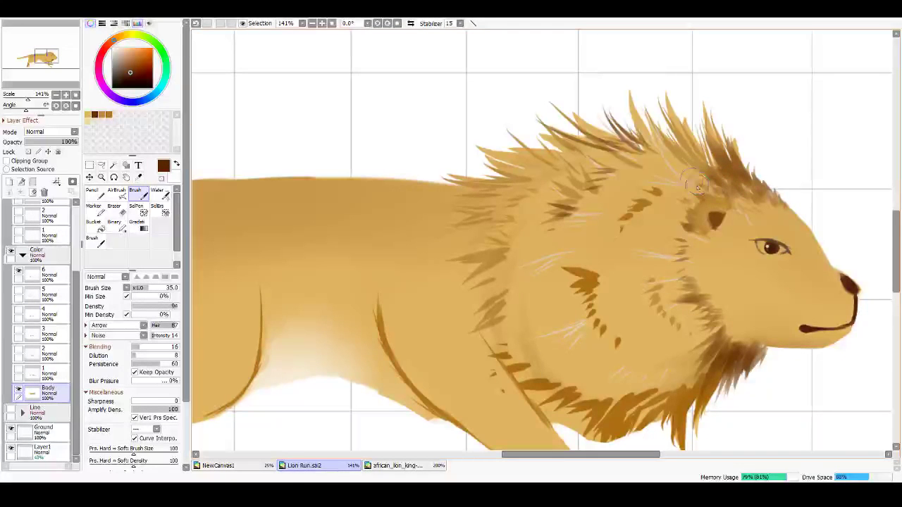
# Step: Darken the mane's rear edge with dark brown fur strokes, from the upper back down to the near shoulder
pyautogui.moveTo(659, 202); pyautogui.dragTo(676, 222)
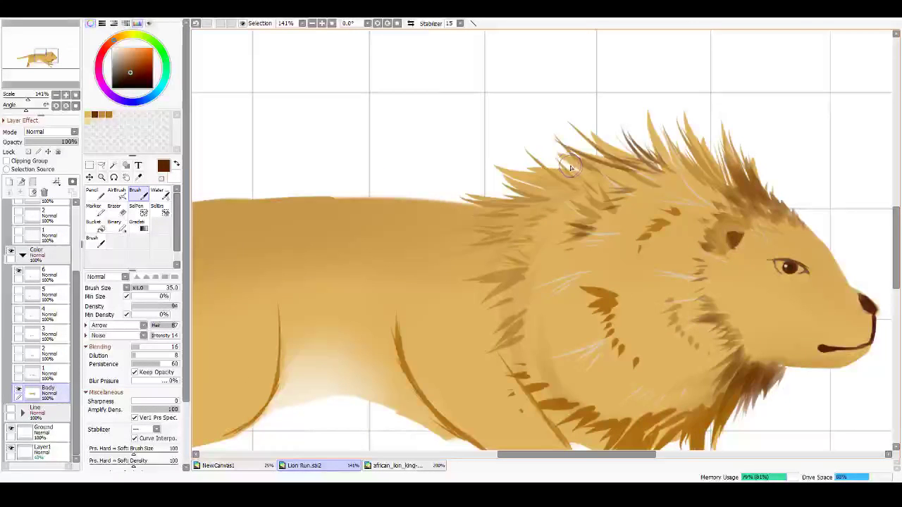
pyautogui.moveTo(570, 164)
pyautogui.mouseDown()
pyautogui.moveTo(527, 159)
pyautogui.moveTo(529, 151)
pyautogui.moveTo(567, 173)
pyautogui.moveTo(540, 169)
pyautogui.moveTo(569, 175)
pyautogui.moveTo(520, 172)
pyautogui.moveTo(511, 165)
pyautogui.moveTo(538, 174)
pyautogui.moveTo(512, 161)
pyautogui.moveTo(536, 179)
pyautogui.moveTo(550, 178)
pyautogui.moveTo(474, 193)
pyautogui.moveTo(466, 205)
pyautogui.moveTo(486, 244)
pyautogui.moveTo(470, 253)
pyautogui.moveTo(510, 266)
pyautogui.moveTo(479, 275)
pyautogui.moveTo(473, 284)
pyautogui.moveTo(501, 295)
pyautogui.moveTo(474, 312)
pyautogui.moveTo(488, 340)
pyautogui.moveTo(504, 341)
pyautogui.moveTo(492, 350)
pyautogui.moveTo(540, 375)
pyautogui.moveTo(578, 367)
pyautogui.moveTo(585, 379)
pyautogui.moveTo(521, 356)
pyautogui.moveTo(536, 317)
pyautogui.moveTo(470, 311)
pyautogui.moveTo(464, 244)
pyautogui.moveTo(451, 224)
pyautogui.moveTo(481, 198)
pyautogui.moveTo(471, 185)
pyautogui.moveTo(493, 163)
pyautogui.moveTo(531, 202)
pyautogui.moveTo(503, 228)
pyautogui.moveTo(512, 256)
pyautogui.moveTo(544, 314)
pyautogui.moveTo(595, 342)
pyautogui.mouseUp()
pyautogui.scroll(2, 572, 208)
pyautogui.scroll(-6, 572, 211)
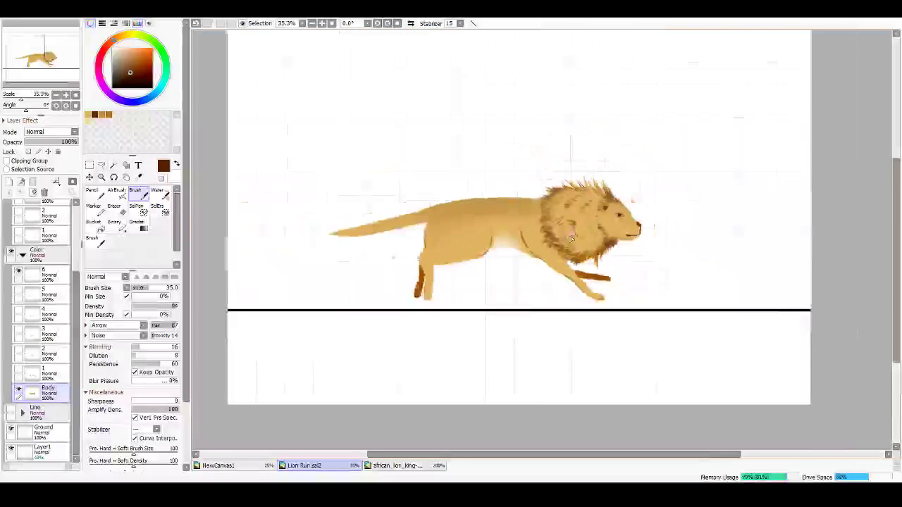
pyautogui.moveTo(556, 264); pyautogui.dragTo(508, 273)
pyautogui.scroll(4, 508, 273)
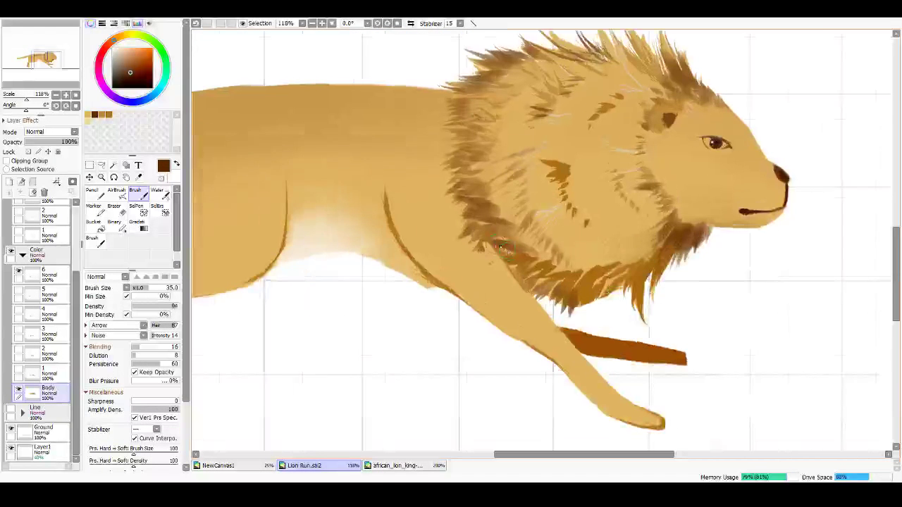
# Step: Paint thick, pointed dark brown tufts along the top of the mane with the size 35 Brush
pyautogui.moveTo(817, 237); pyautogui.dragTo(779, 363)
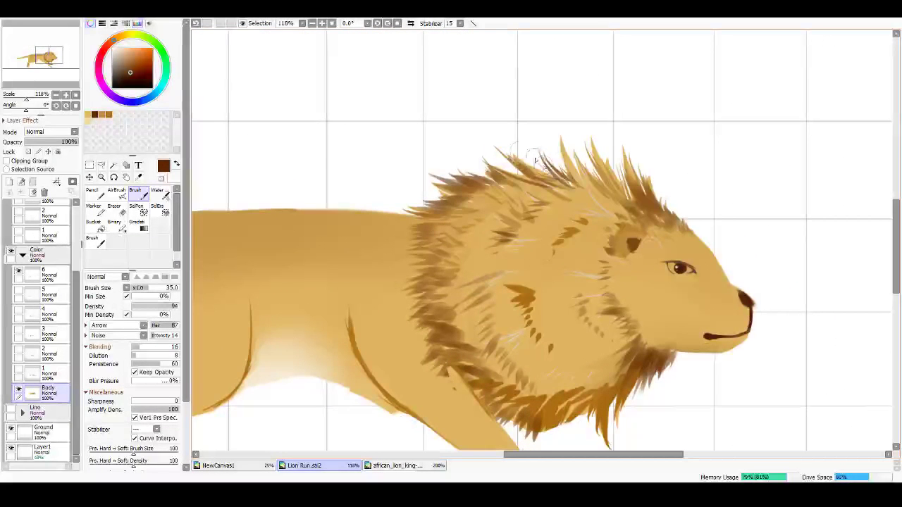
pyautogui.moveTo(513, 144)
pyautogui.mouseDown()
pyautogui.moveTo(538, 172)
pyautogui.moveTo(528, 141)
pyautogui.moveTo(516, 151)
pyautogui.moveTo(531, 153)
pyautogui.moveTo(496, 127)
pyautogui.moveTo(527, 164)
pyautogui.moveTo(458, 145)
pyautogui.mouseUp()
pyautogui.moveTo(514, 171)
pyautogui.mouseDown()
pyautogui.moveTo(463, 148)
pyautogui.moveTo(467, 166)
pyautogui.moveTo(460, 146)
pyautogui.moveTo(441, 156)
pyautogui.mouseUp()
pyautogui.moveTo(564, 180)
pyautogui.mouseDown()
pyautogui.moveTo(539, 146)
pyautogui.moveTo(575, 164)
pyautogui.moveTo(558, 164)
pyautogui.moveTo(536, 138)
pyautogui.moveTo(537, 172)
pyautogui.moveTo(558, 179)
pyautogui.moveTo(557, 167)
pyautogui.moveTo(486, 162)
pyautogui.mouseUp()
pyautogui.moveTo(534, 179); pyautogui.dragTo(492, 165)
pyautogui.moveTo(552, 162); pyautogui.dragTo(522, 144)
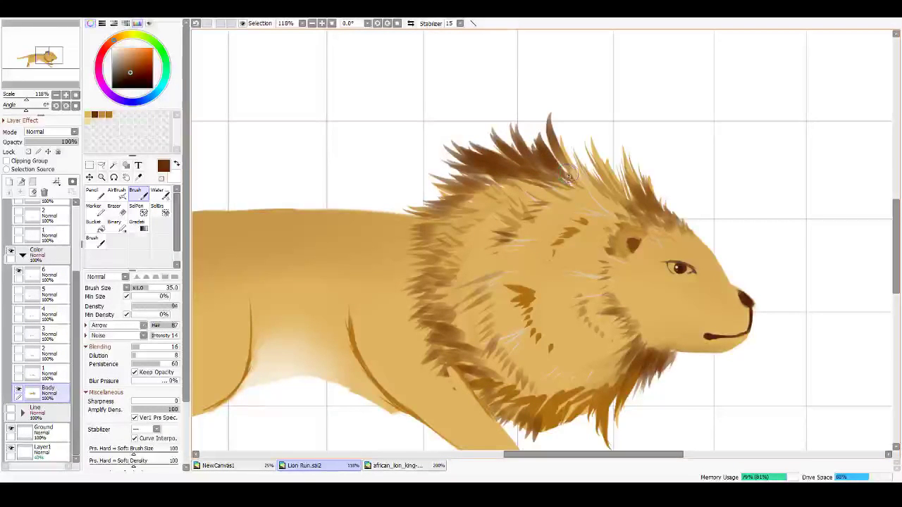
pyautogui.moveTo(592, 183)
pyautogui.mouseDown()
pyautogui.moveTo(568, 155)
pyautogui.moveTo(572, 141)
pyautogui.mouseUp()
pyautogui.moveTo(596, 168)
pyautogui.mouseDown()
pyautogui.moveTo(588, 136)
pyautogui.moveTo(594, 176)
pyautogui.moveTo(566, 143)
pyautogui.moveTo(607, 175)
pyautogui.moveTo(591, 131)
pyautogui.moveTo(597, 169)
pyautogui.moveTo(560, 141)
pyautogui.mouseUp()
# Step: Layer more dark brown strands over the mane's crest and check the mane against the whole lion
pyautogui.scroll(3, 416, 307)
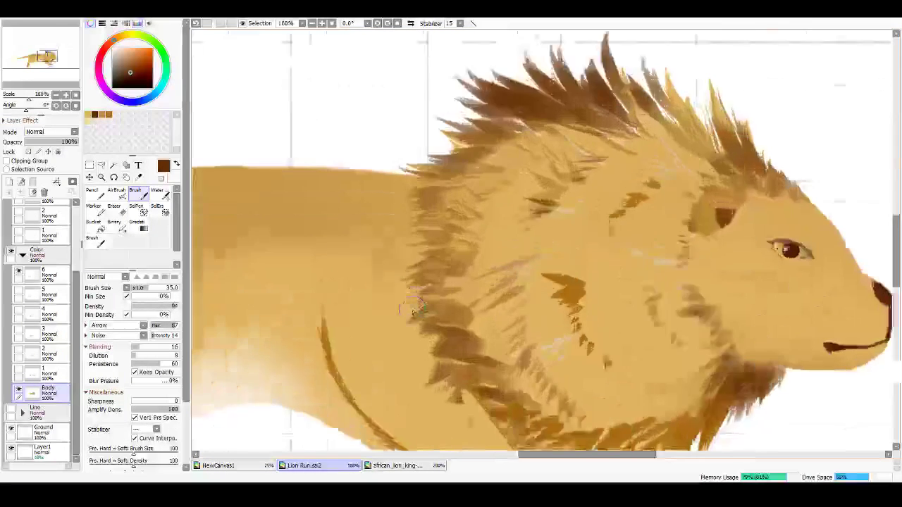
pyautogui.scroll(-5, 472, 280)
pyautogui.moveTo(722, 273); pyautogui.dragTo(691, 276)
pyautogui.moveTo(494, 212)
pyautogui.mouseDown()
pyautogui.moveTo(435, 191)
pyautogui.moveTo(455, 185)
pyautogui.mouseUp()
pyautogui.moveTo(534, 202); pyautogui.dragTo(513, 177)
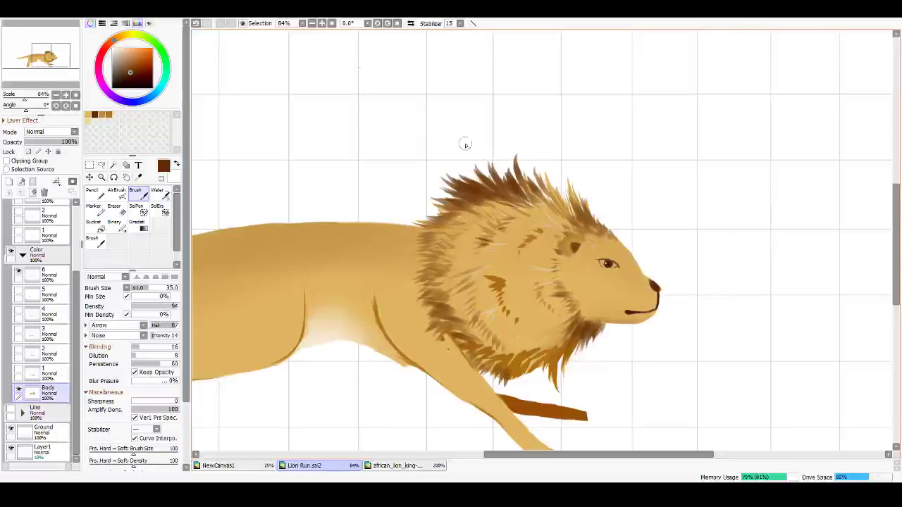
pyautogui.scroll(1, 495, 247)
pyautogui.scroll(-4, 501, 237)
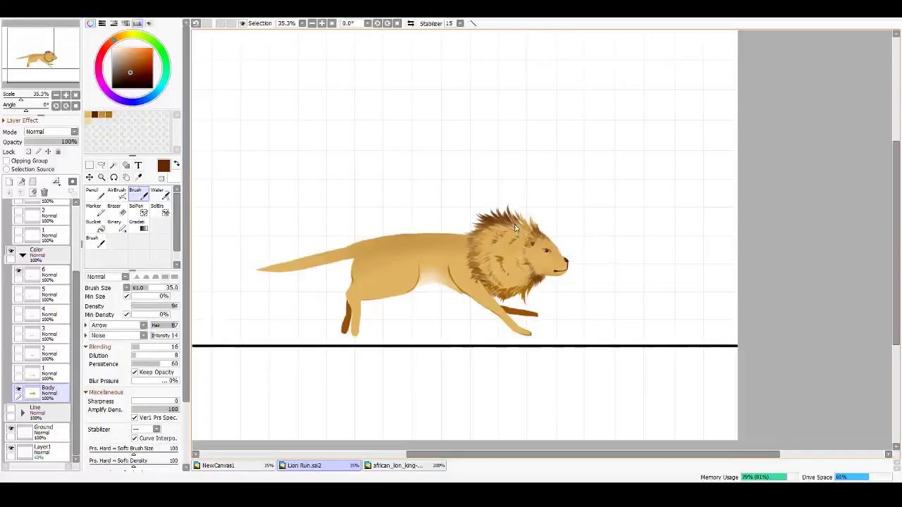